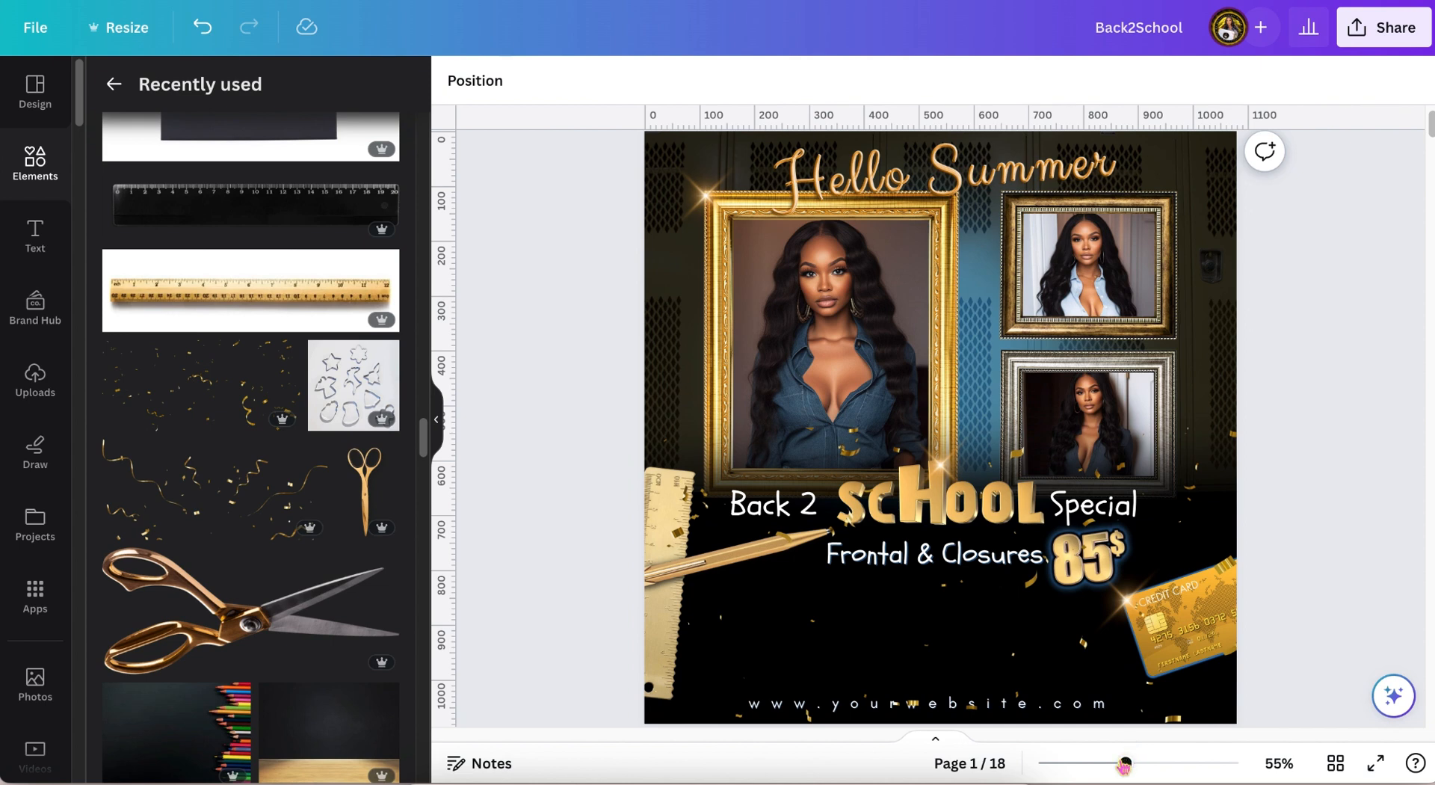
Go to page 3 of the flyer design and view the stock details of the gold "Hello Summer" lettering
left_click_drag(1123, 763, 1117, 763)
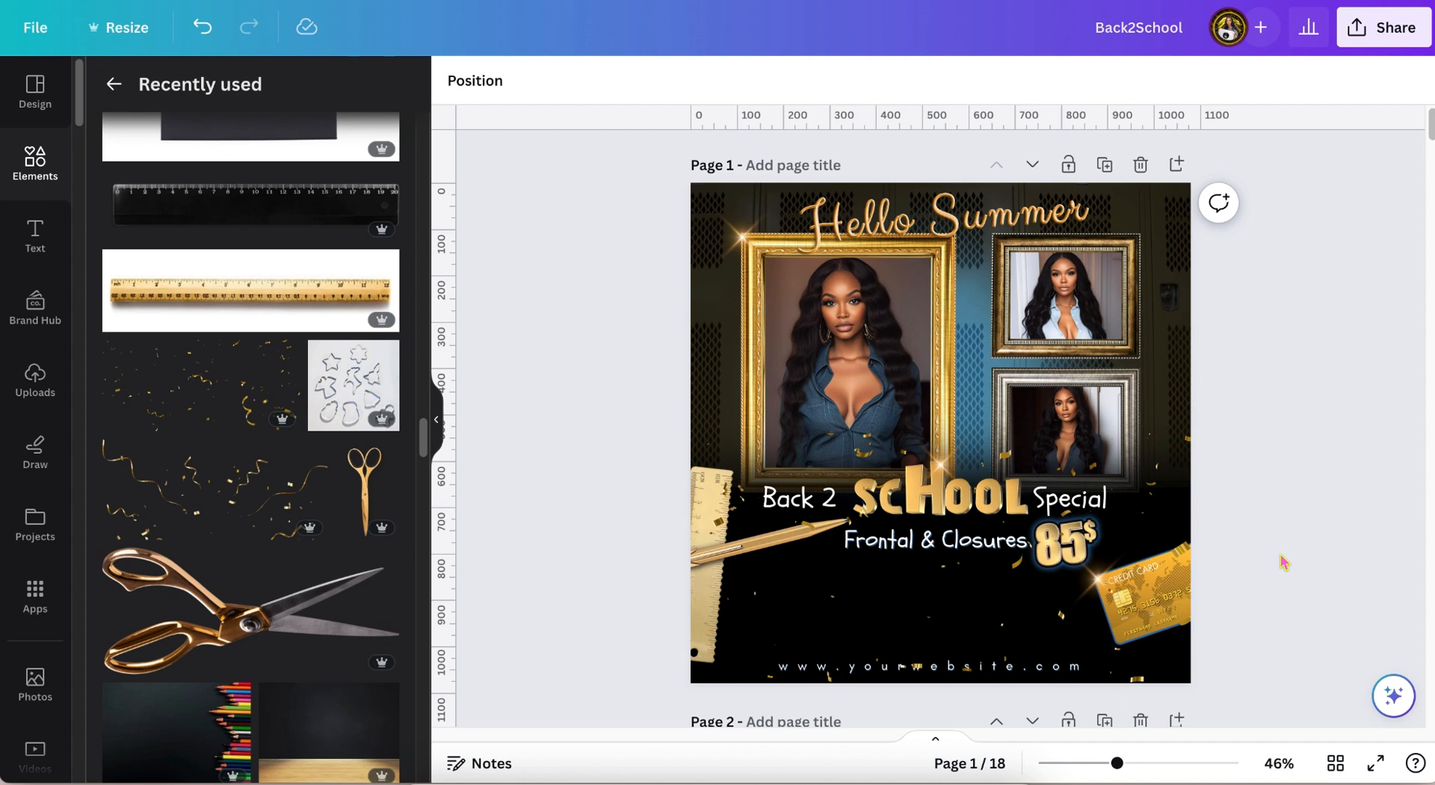
scroll(1284, 562, "down", 15)
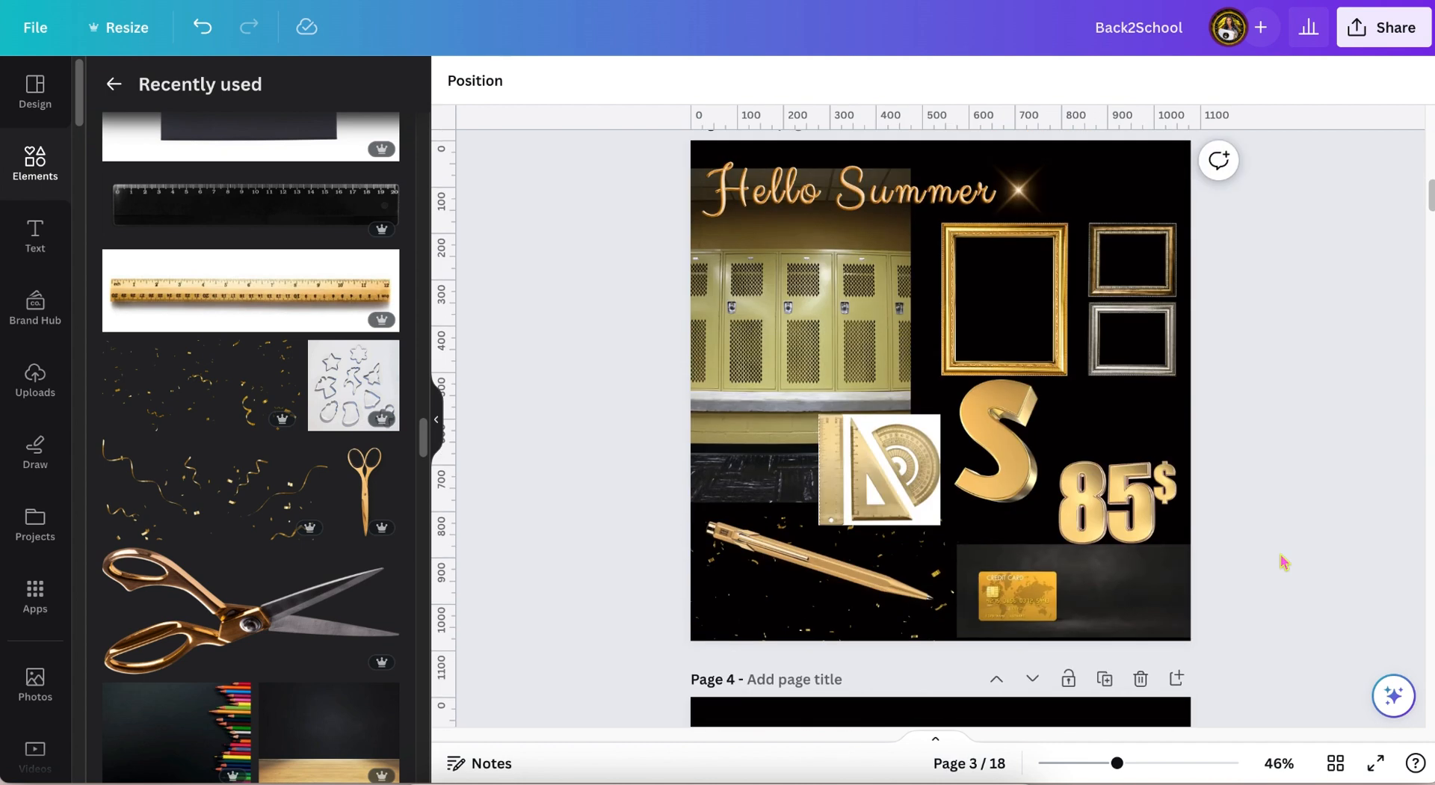
scroll(1283, 562, "up", 1)
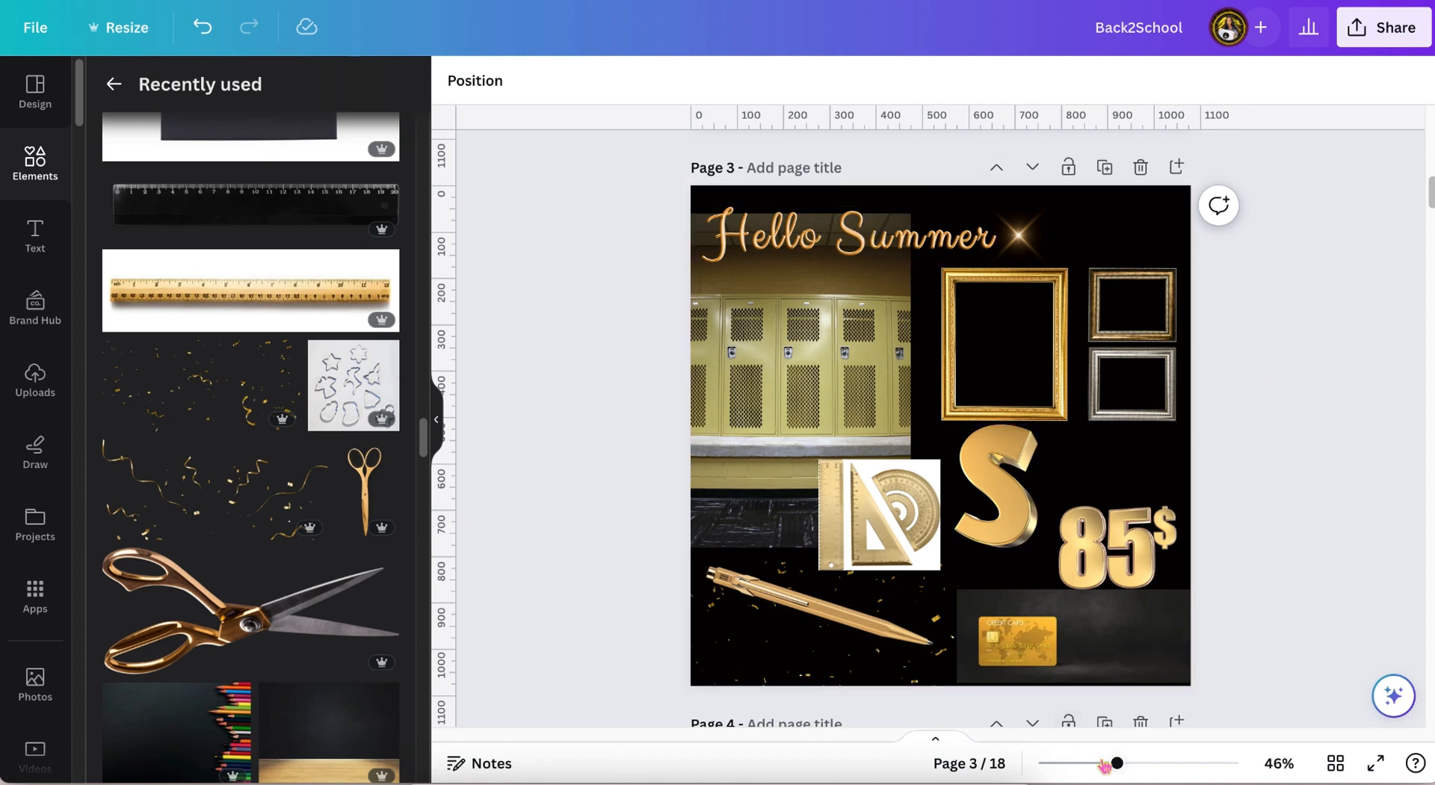
left_click_drag(1125, 770, 1129, 772)
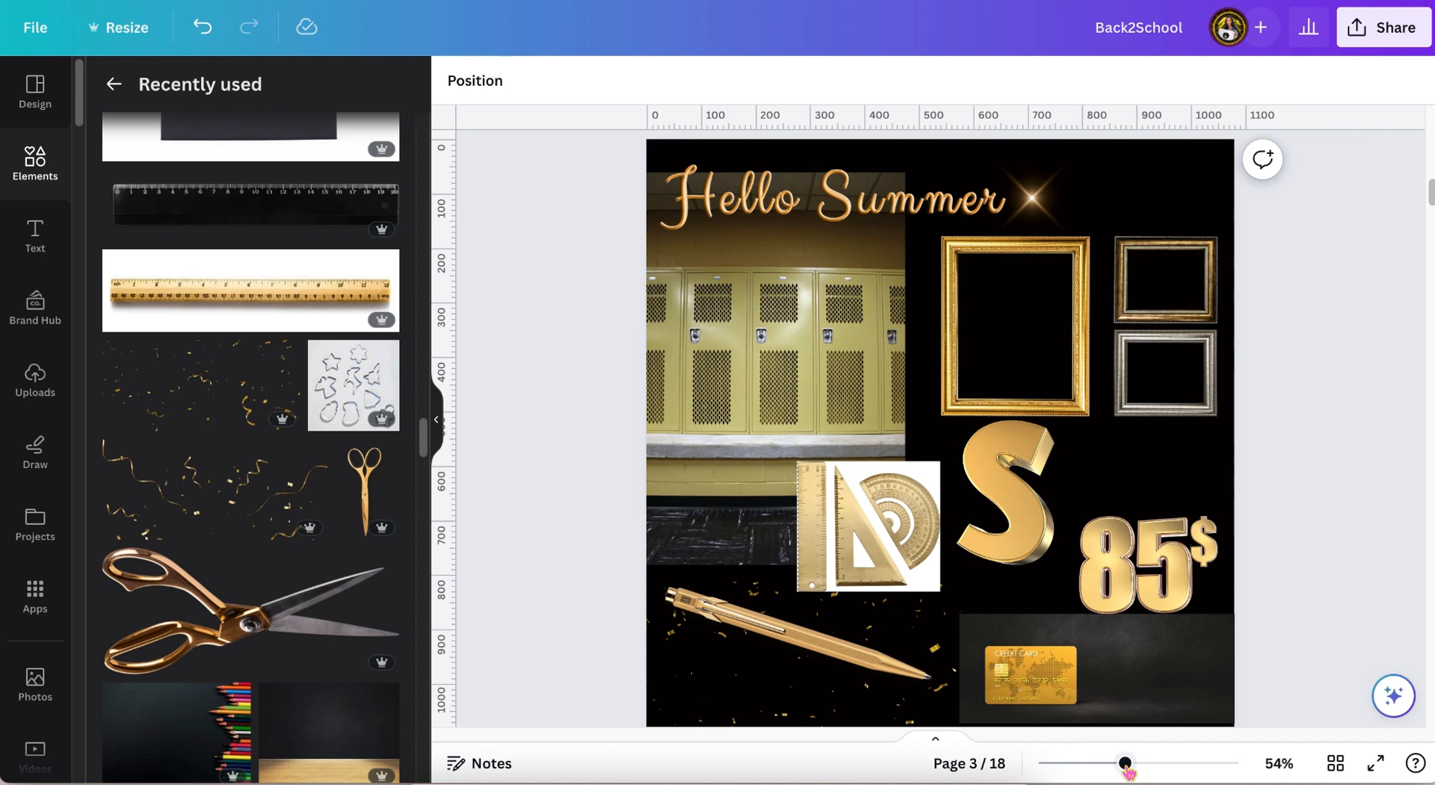
left_click(749, 185)
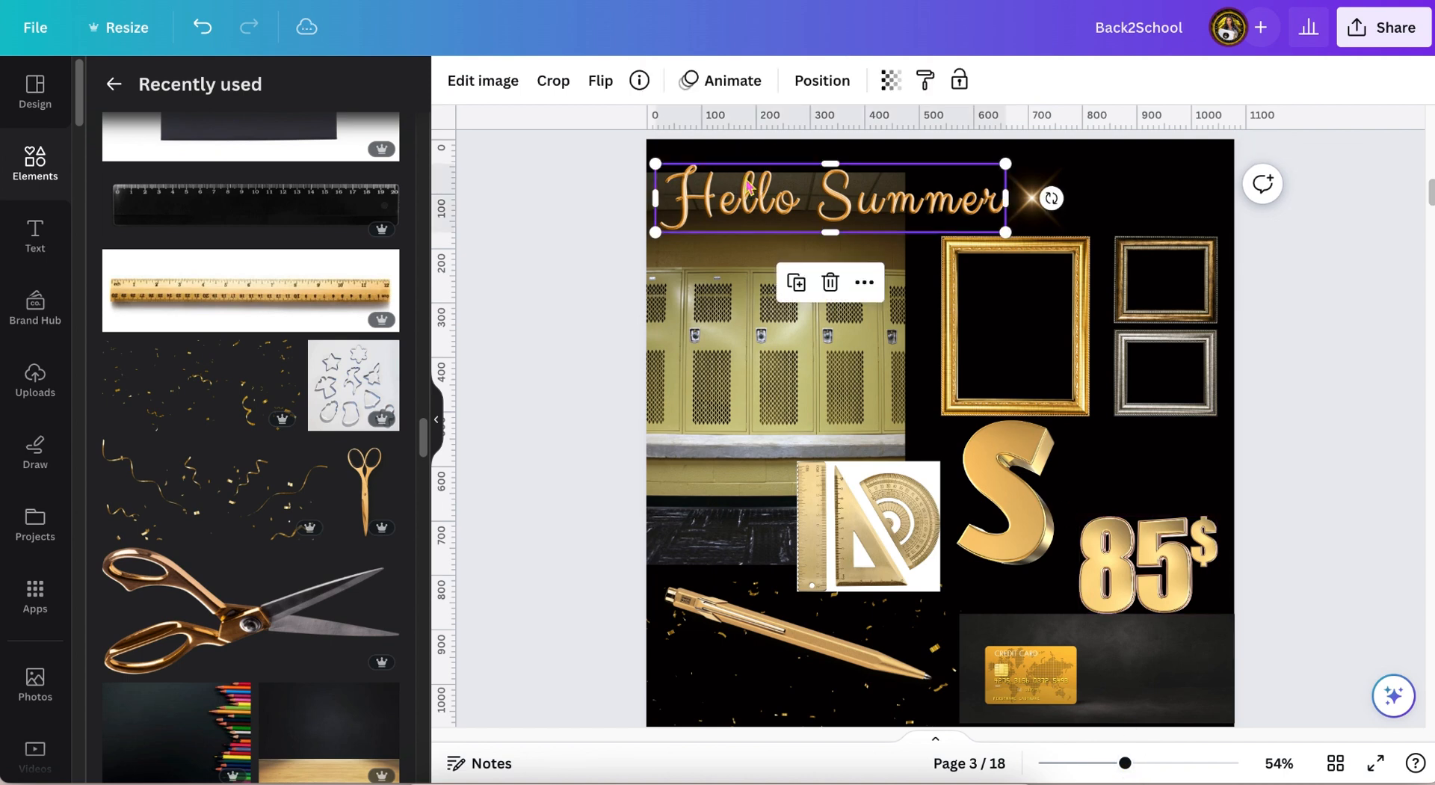
left_click(639, 80)
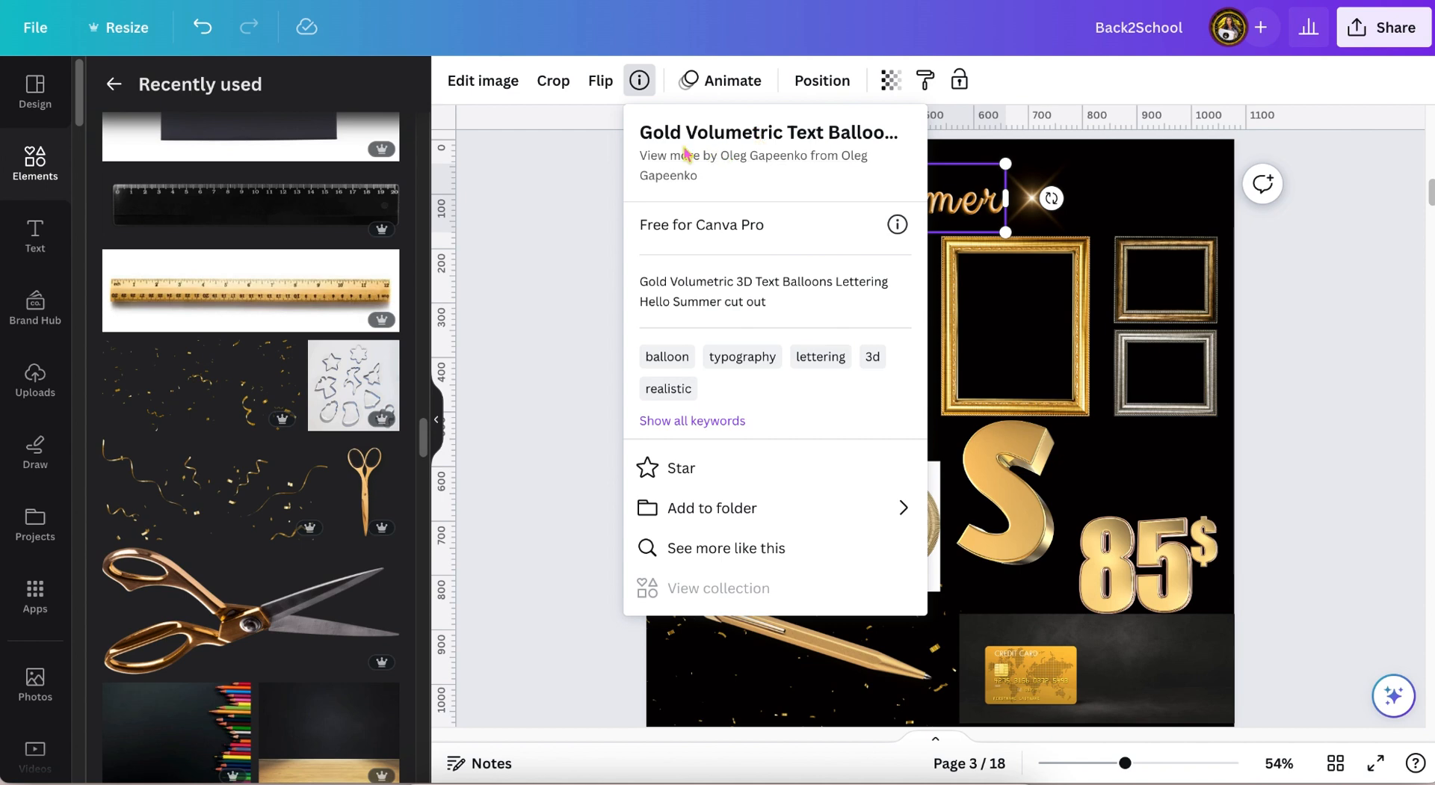
left_click(538, 239)
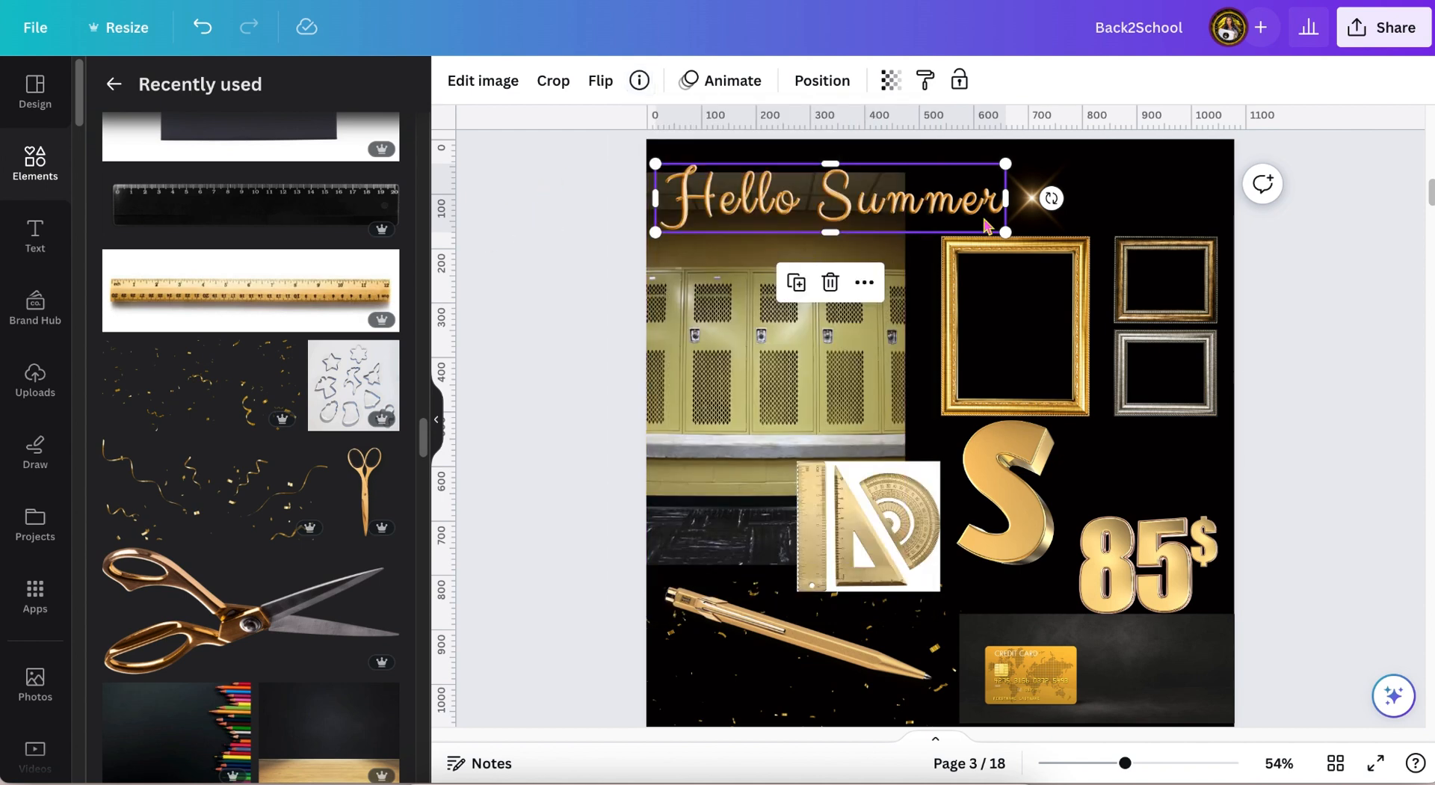
Move the gold sparkle slightly away from the "Hello Summer" lettering and view its stock details
left_click(1022, 206)
mouse_move(1022, 207)
left_mouse_down()
mouse_move(1093, 203)
mouse_move(1049, 207)
left_mouse_up()
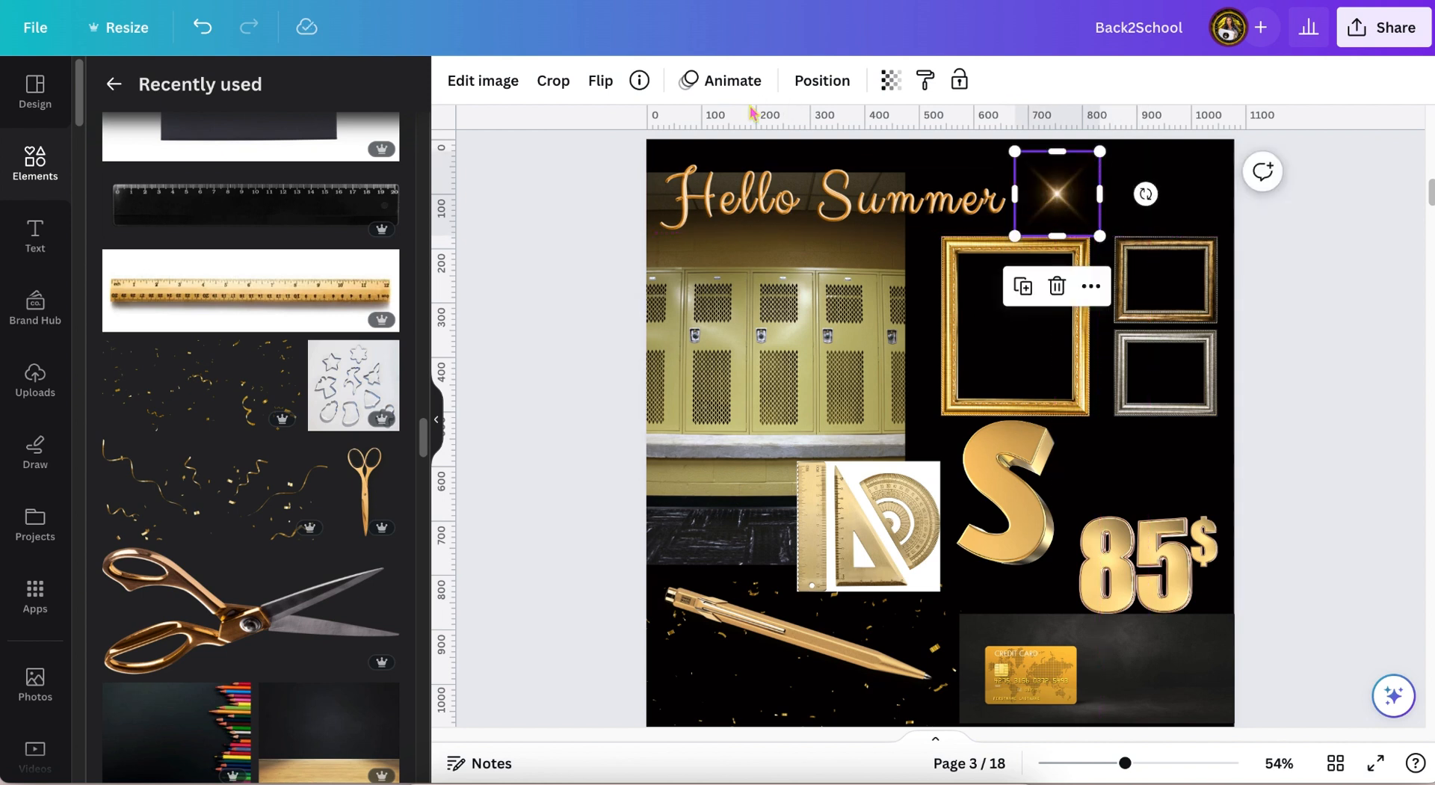
left_click(640, 82)
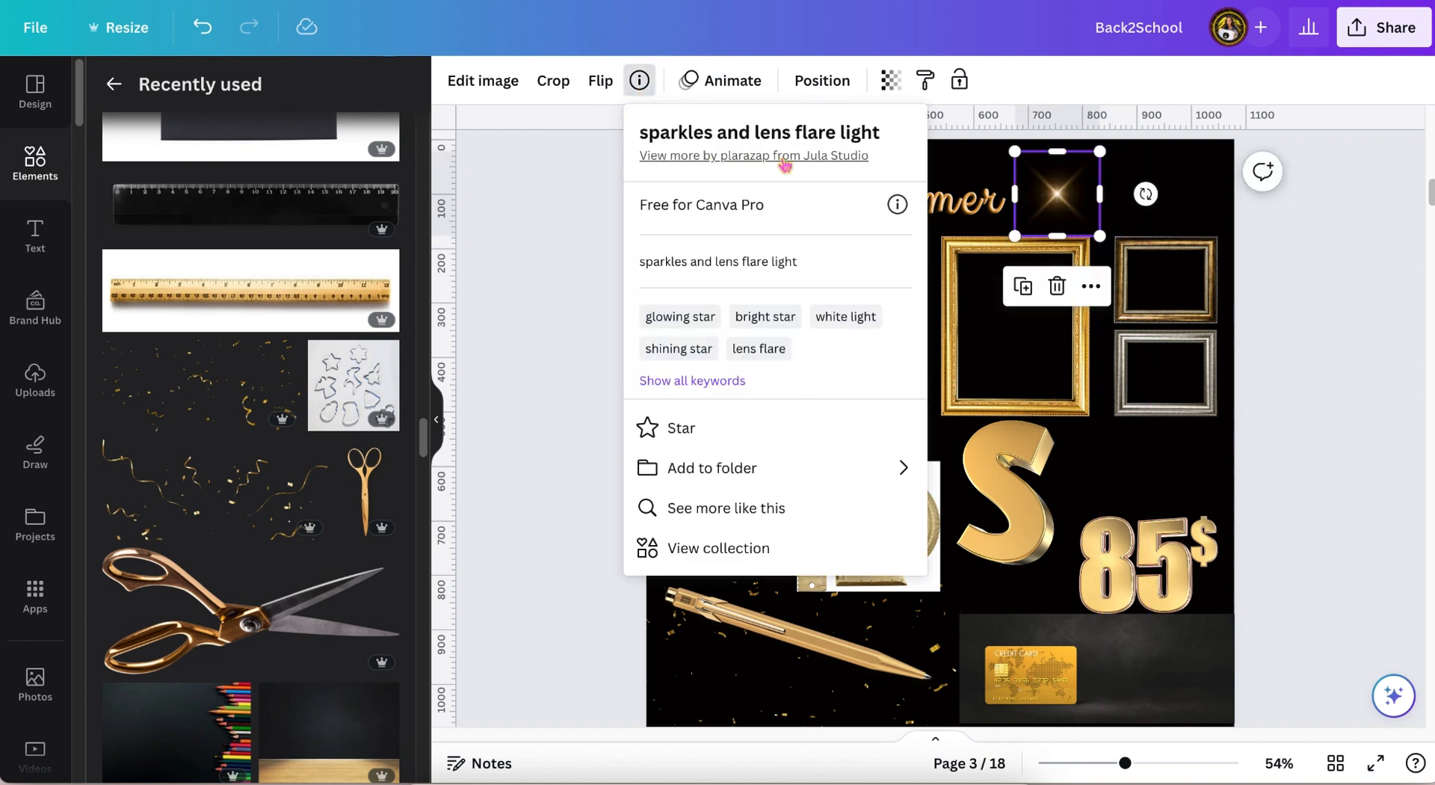
left_click(589, 175)
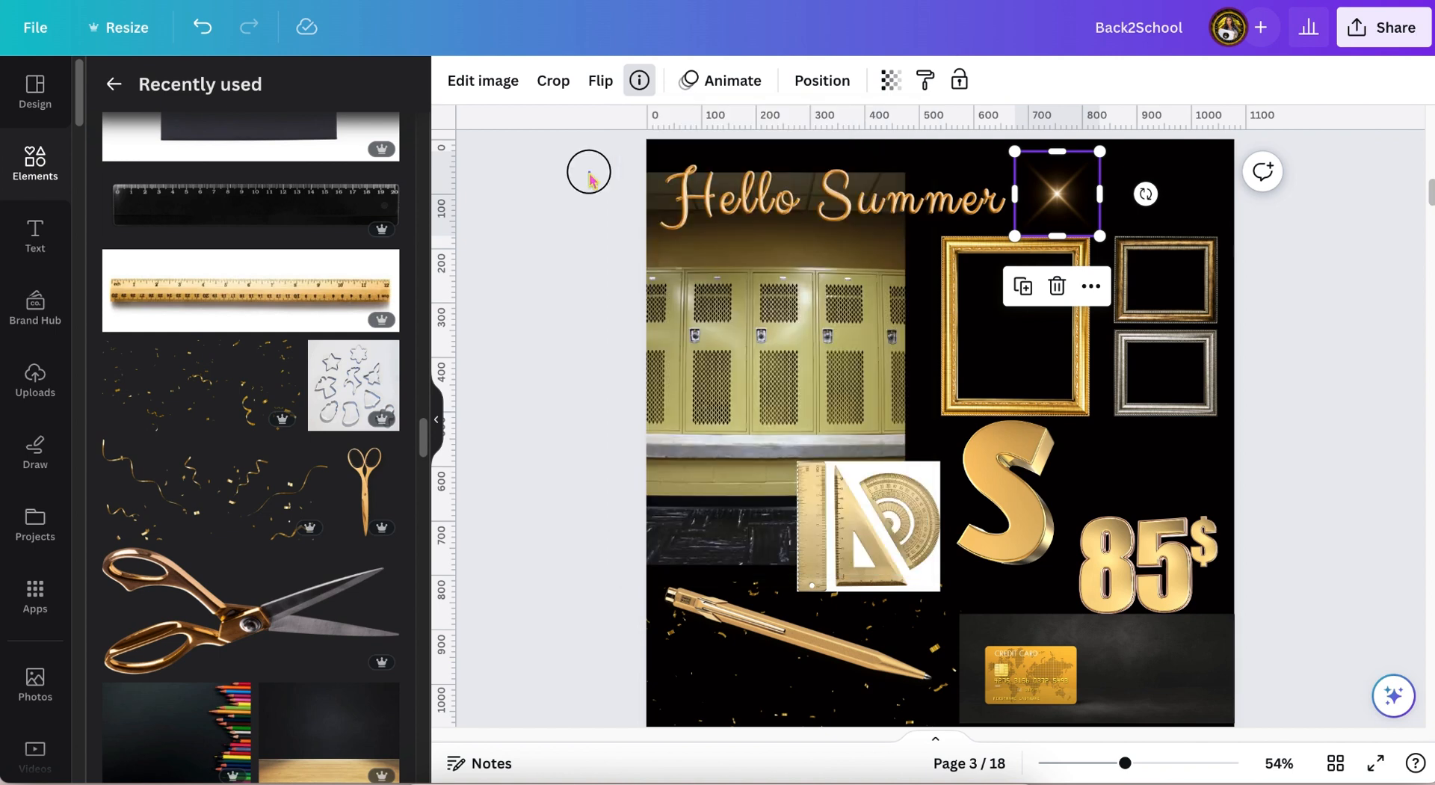
Shift the school lockers photo slightly inward from the edge of page 3 and view its stock details
left_click(719, 341)
mouse_move(720, 341)
left_mouse_down()
mouse_move(814, 389)
mouse_move(760, 304)
mouse_move(694, 317)
mouse_move(711, 337)
left_mouse_up()
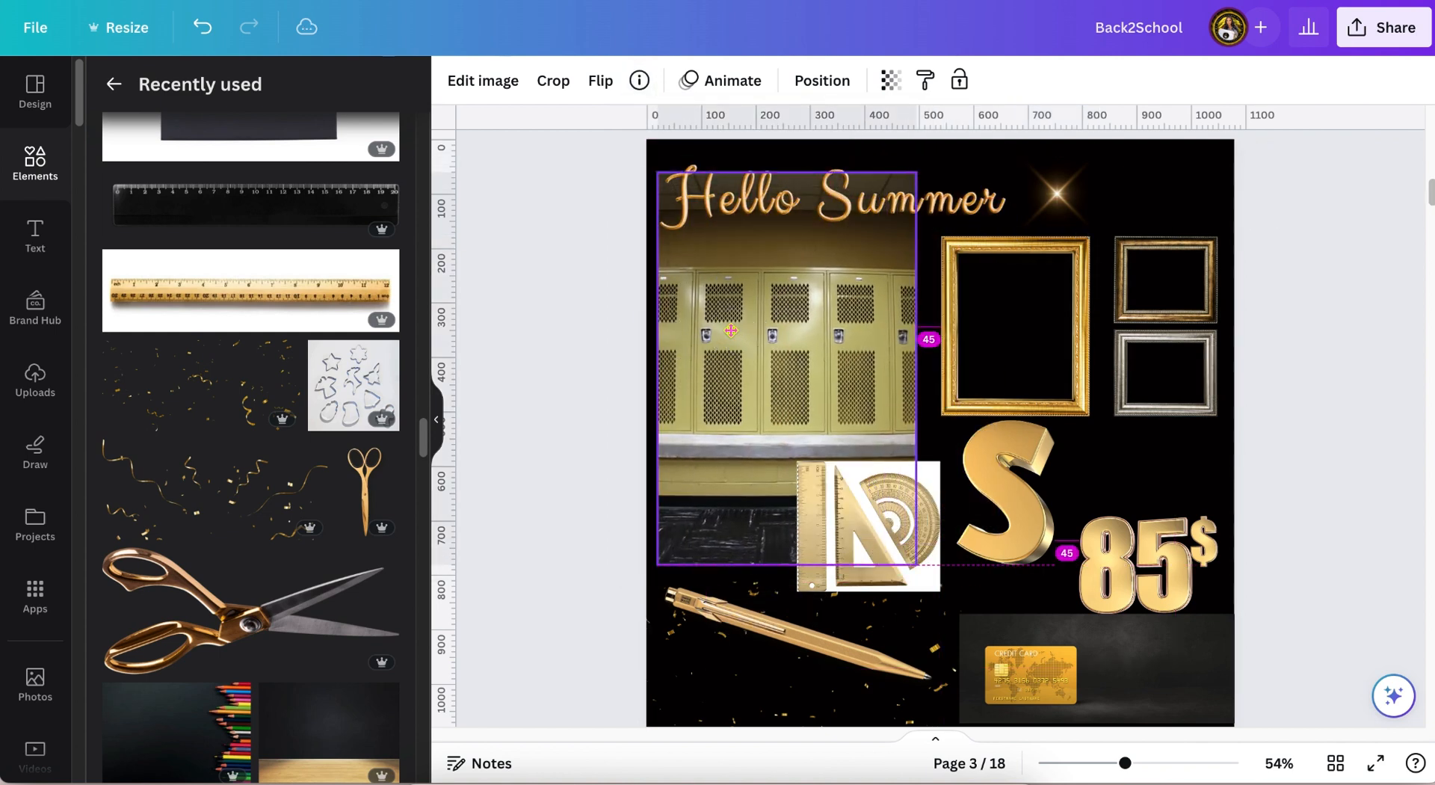
left_click(640, 82)
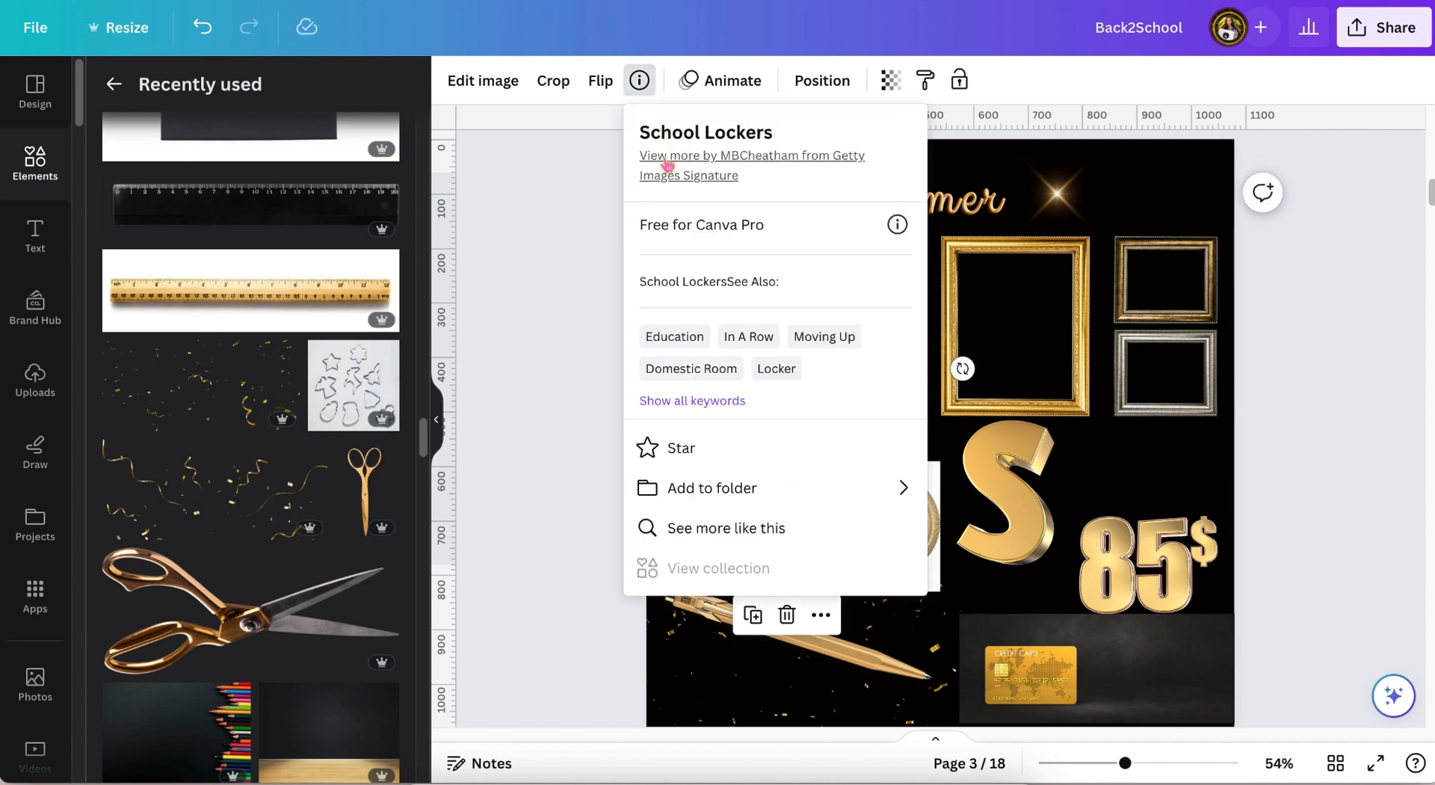
left_click(566, 193)
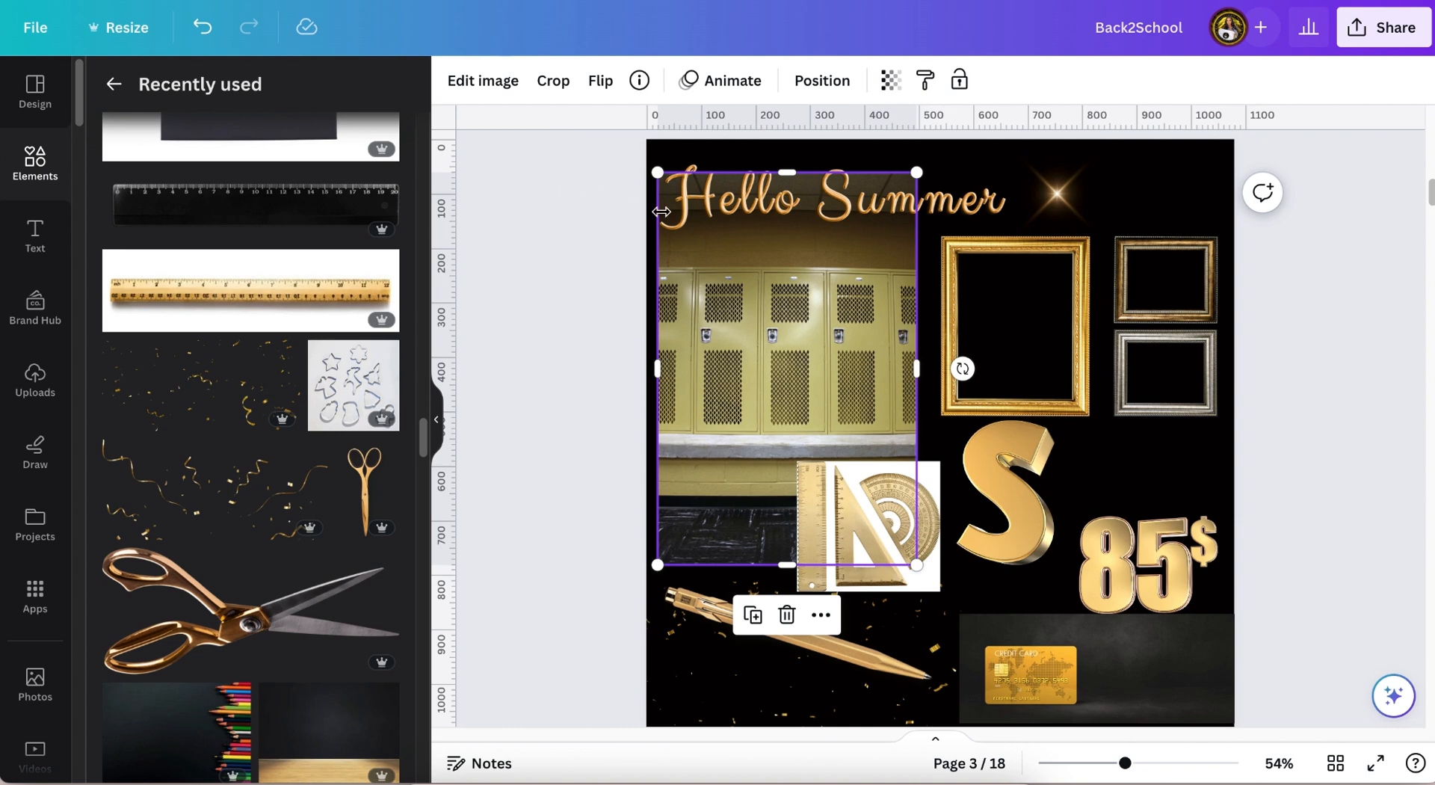
Nudge the three vintage photo frames slightly upward and view the graphic's stock details
left_click(1007, 307)
mouse_move(1009, 306)
left_mouse_down()
mouse_move(962, 304)
mouse_move(1025, 304)
mouse_move(1010, 303)
left_mouse_up()
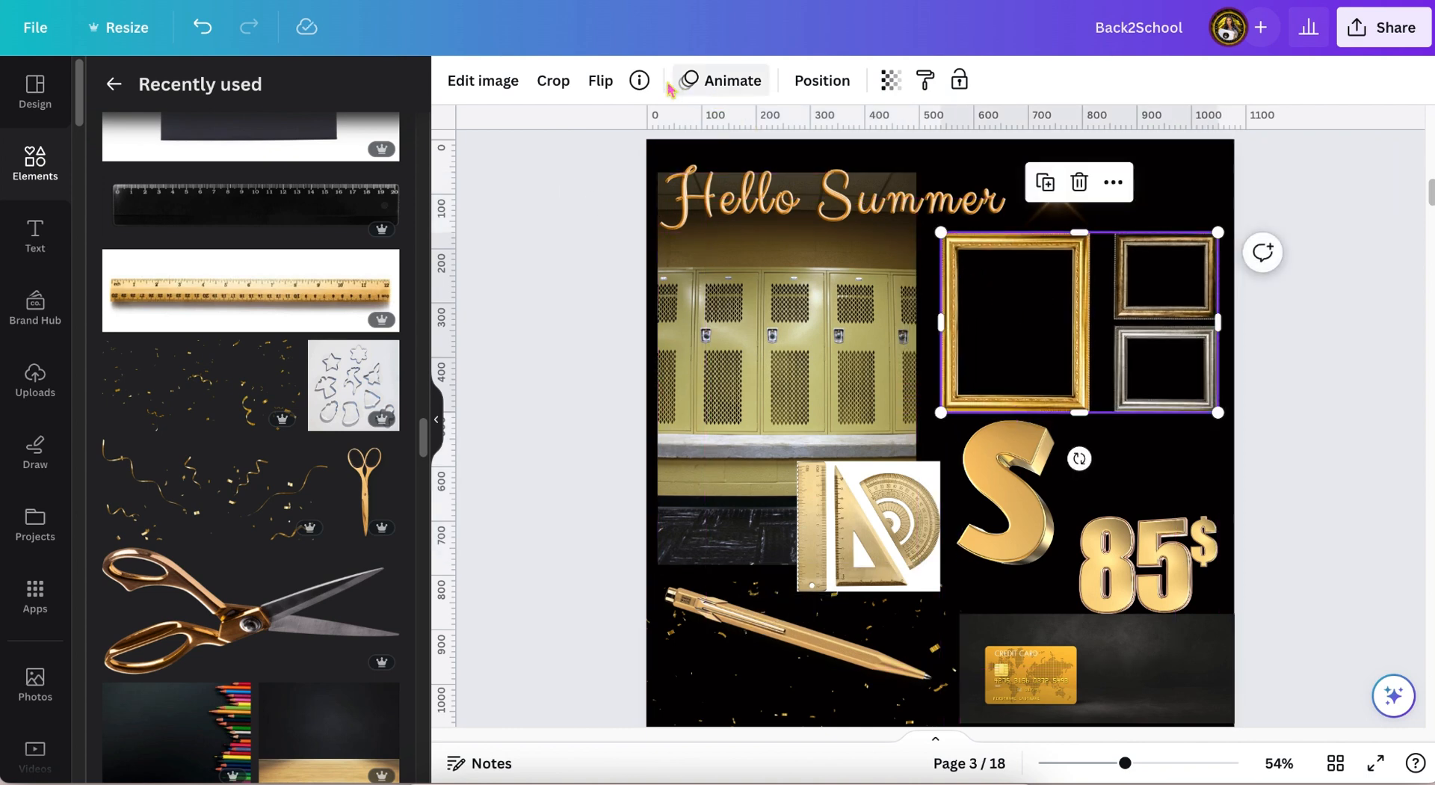
left_click(641, 82)
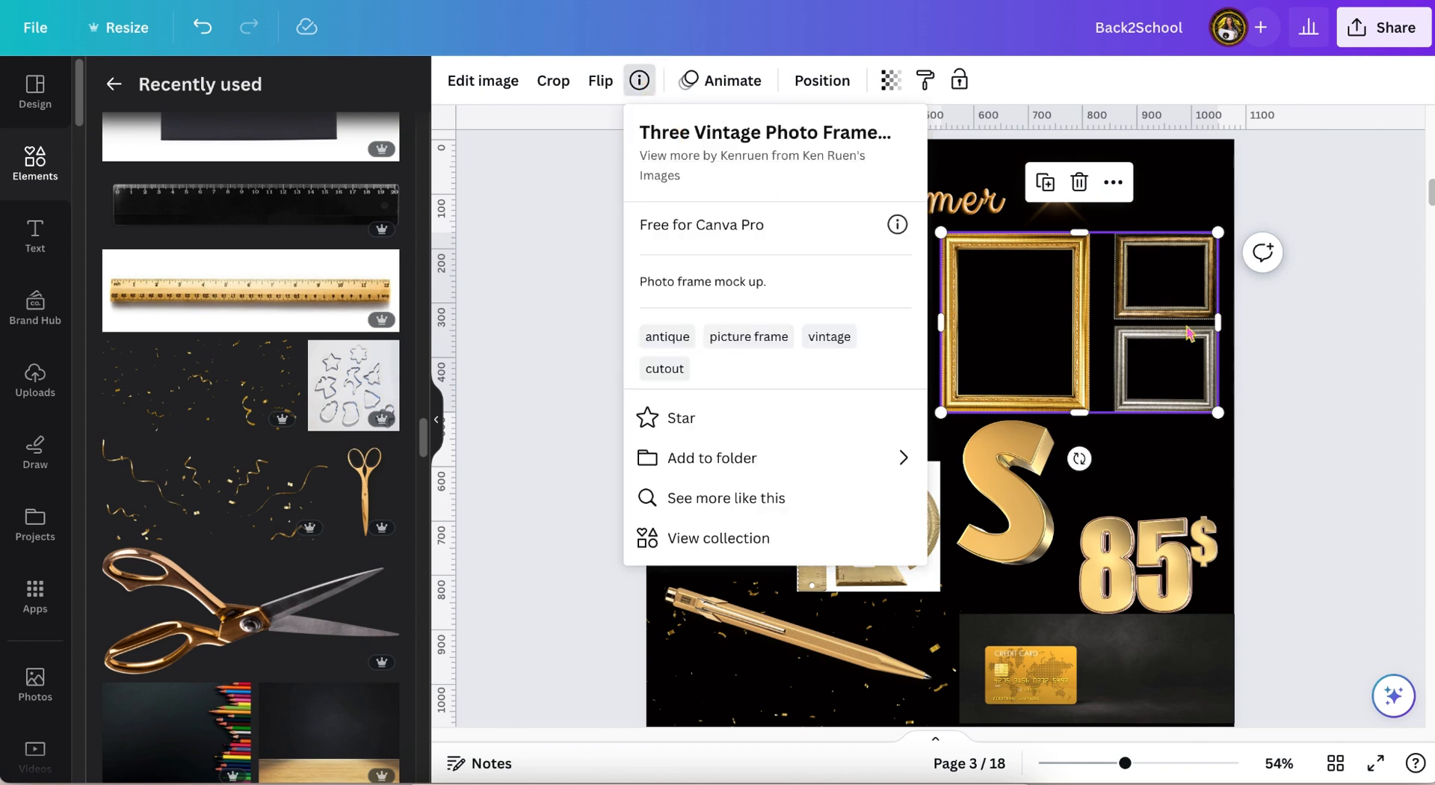
left_click(1267, 341)
View the stock details of the gold 3D letter S on page 3
scroll(1265, 343, "down", 2)
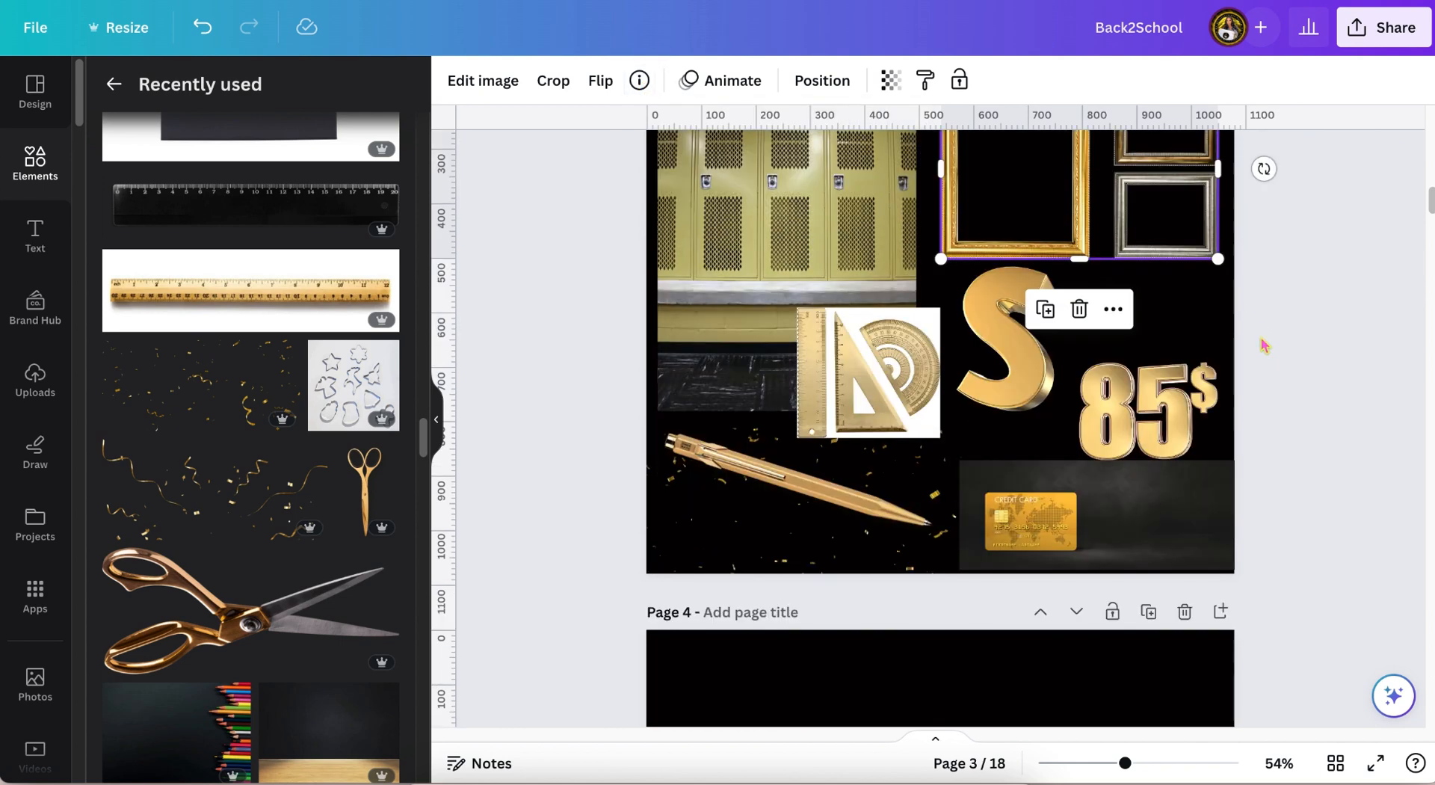
scroll(1262, 343, "up", 1)
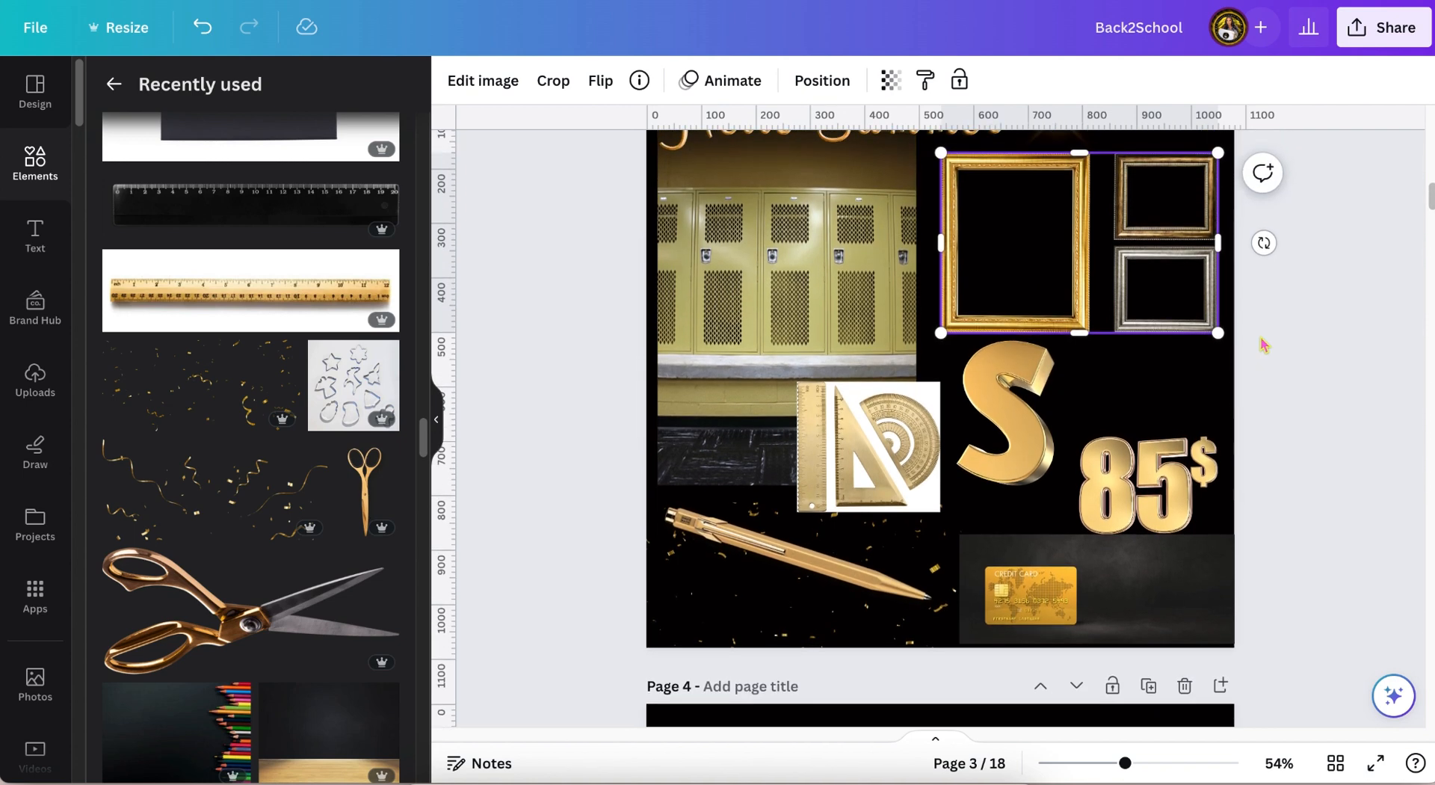
left_click(1001, 481)
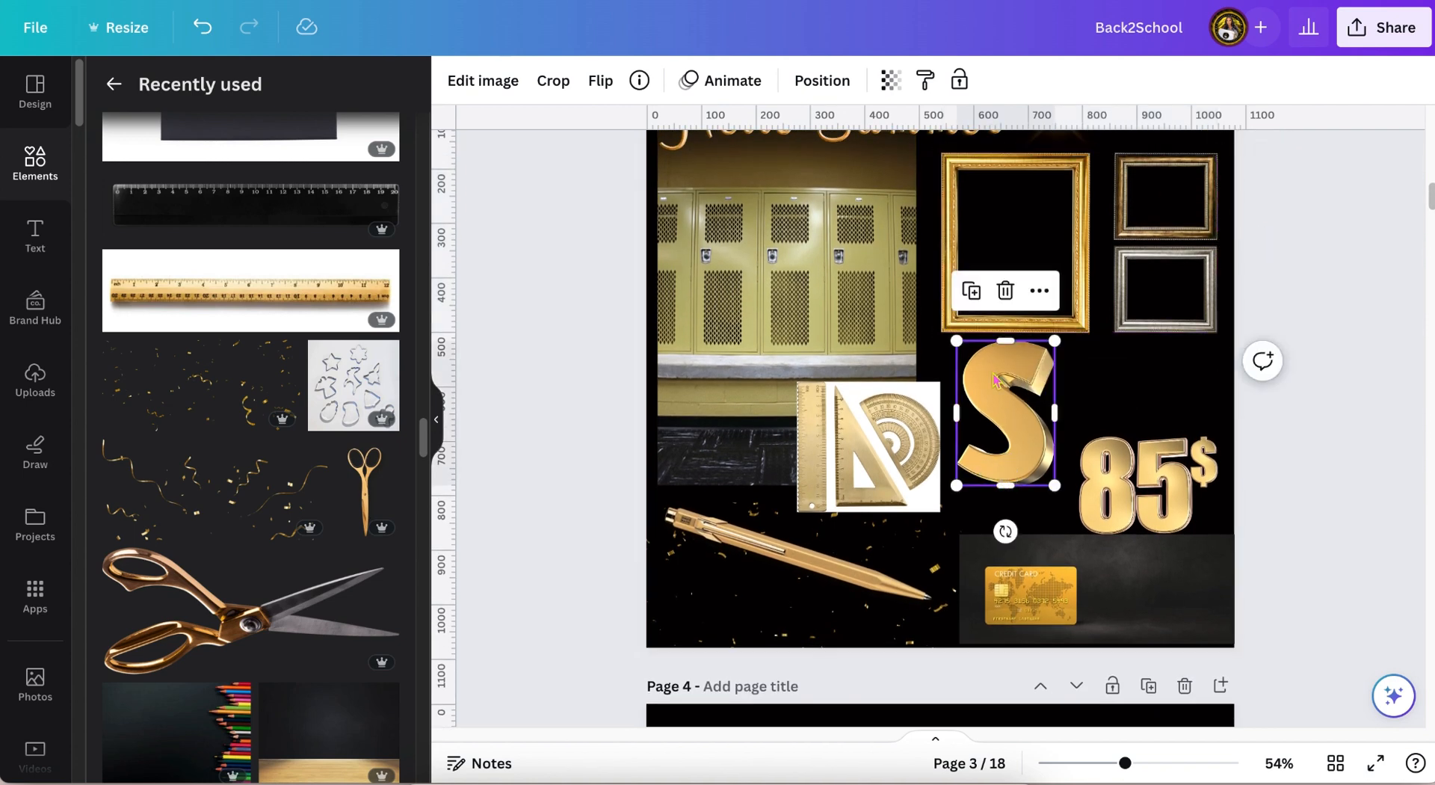
left_click(639, 80)
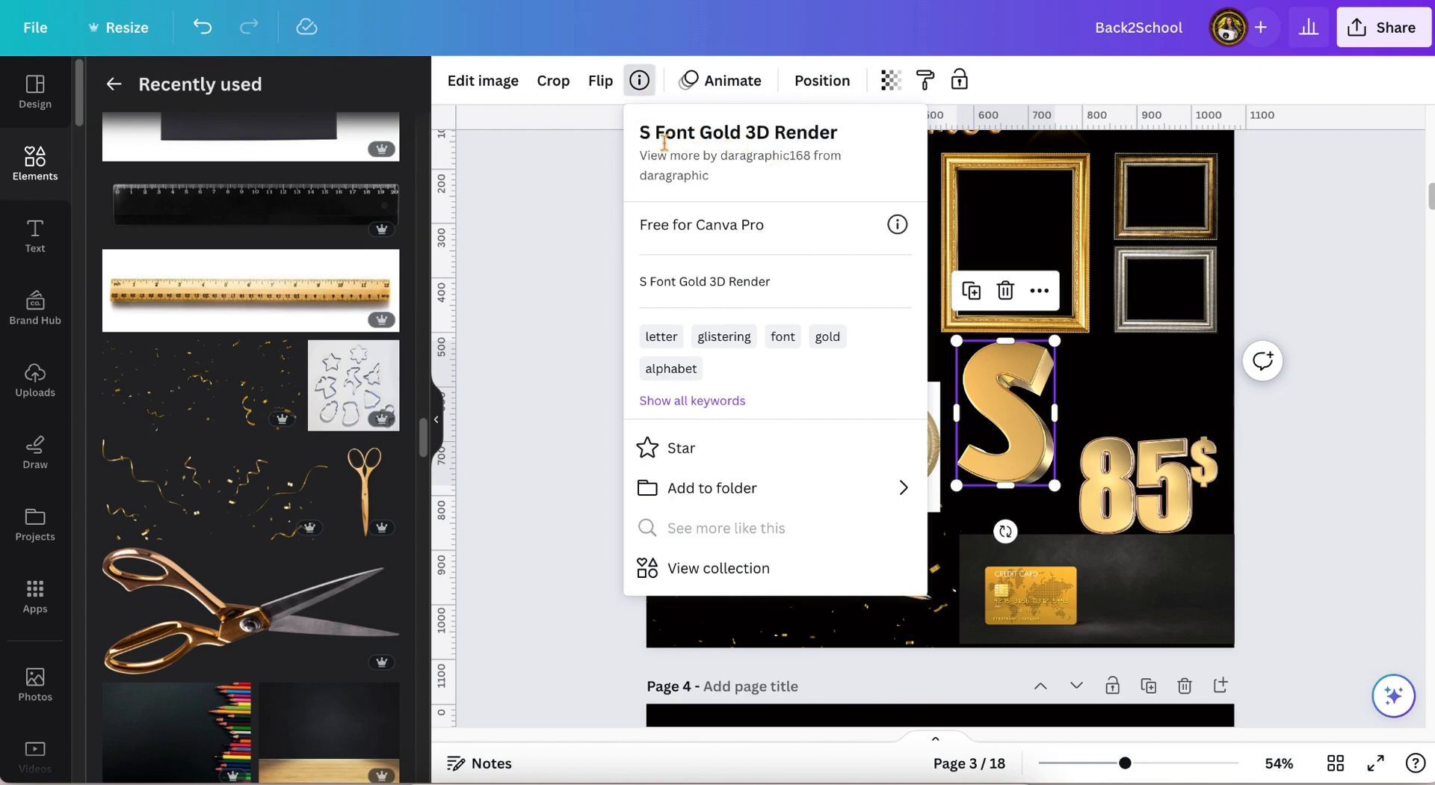
left_click(576, 204)
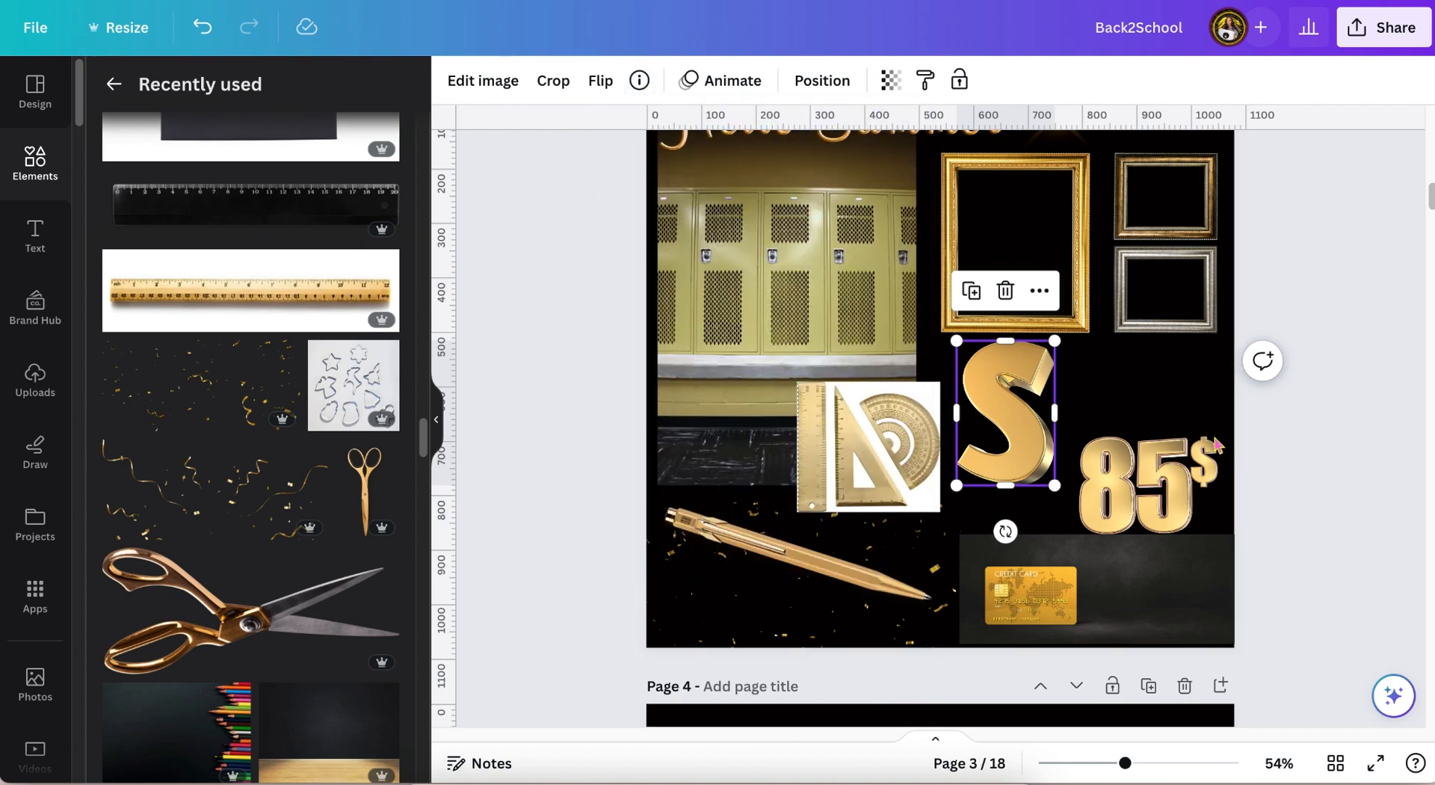
View the stock details of the gold 85$ number graphic
left_click(1212, 448)
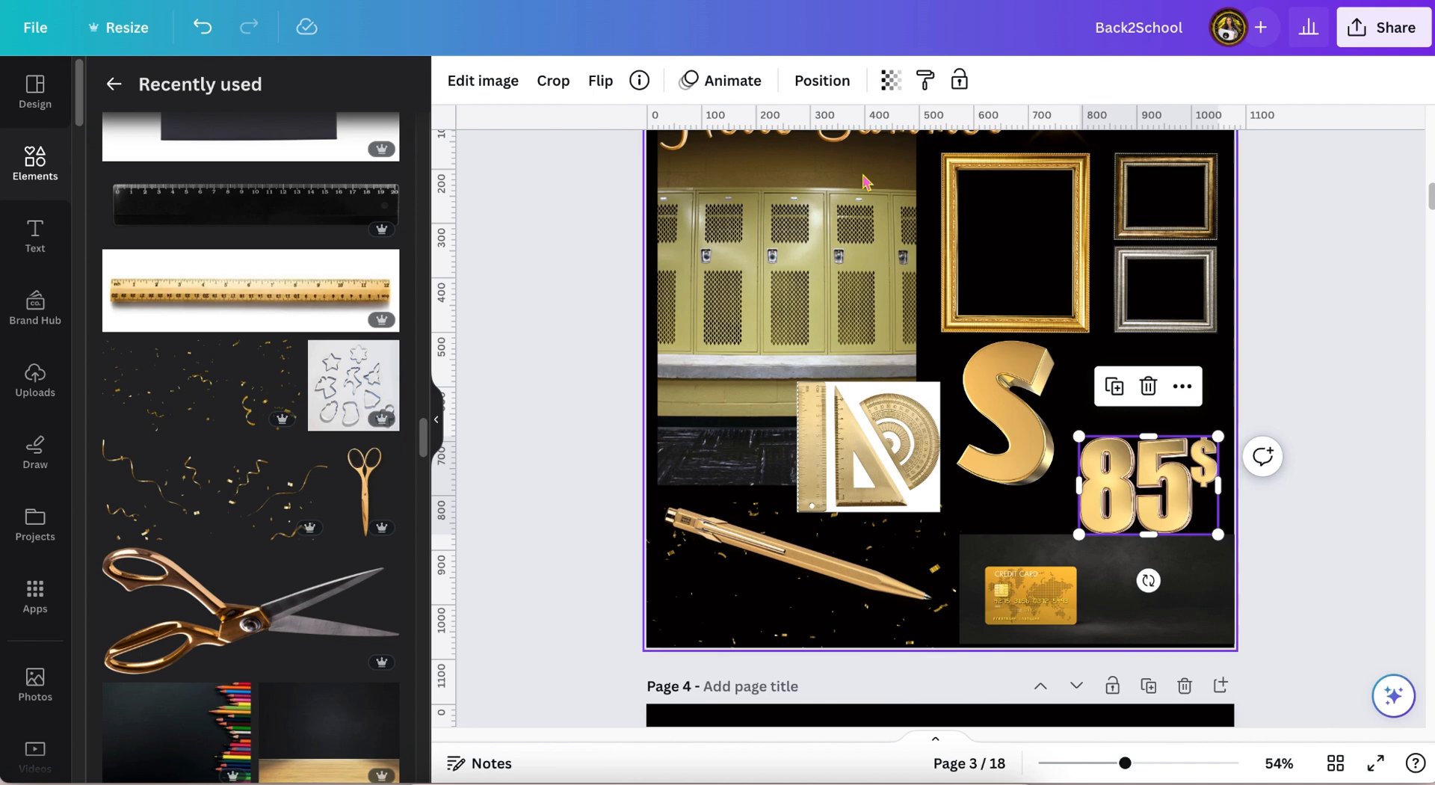
left_click(640, 82)
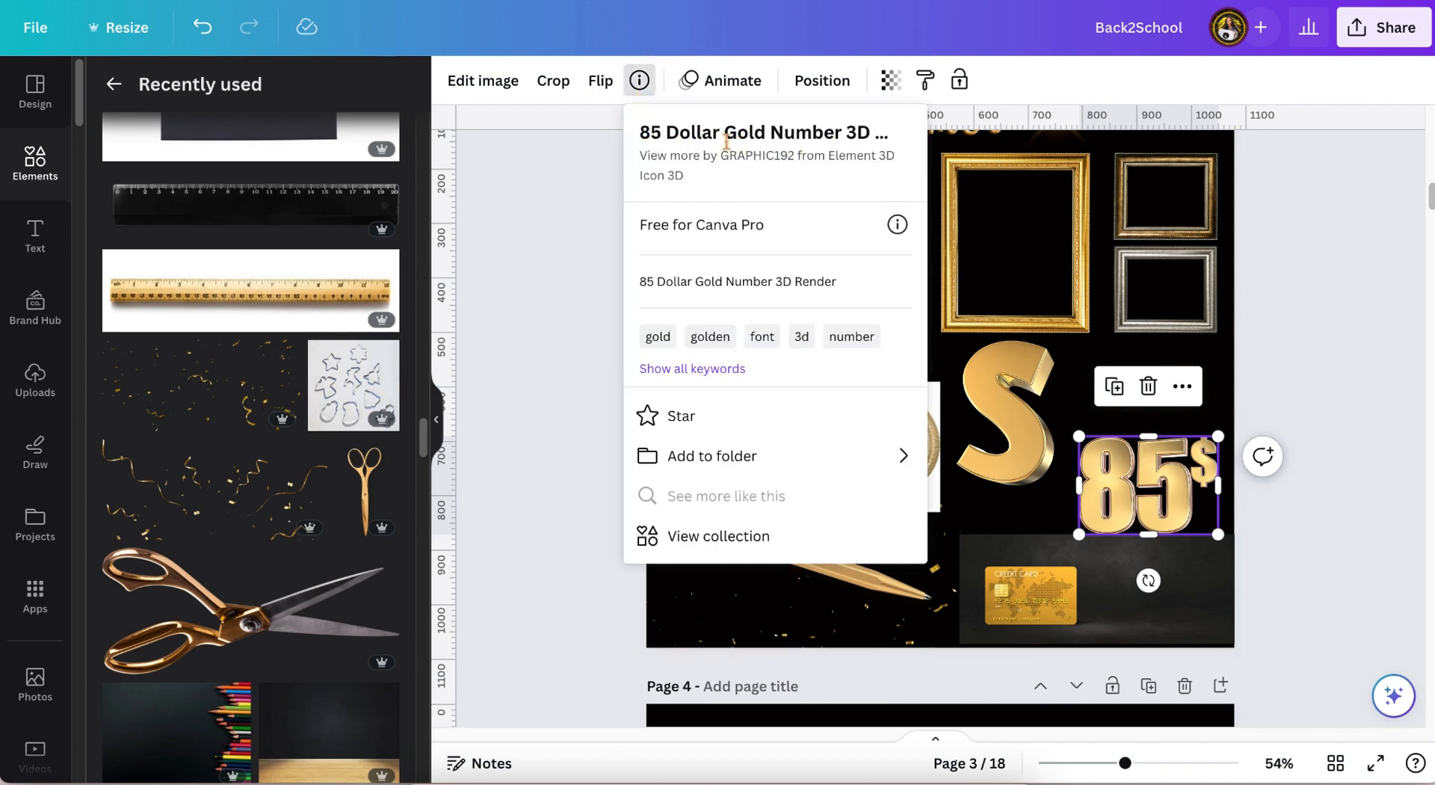
left_click(593, 218)
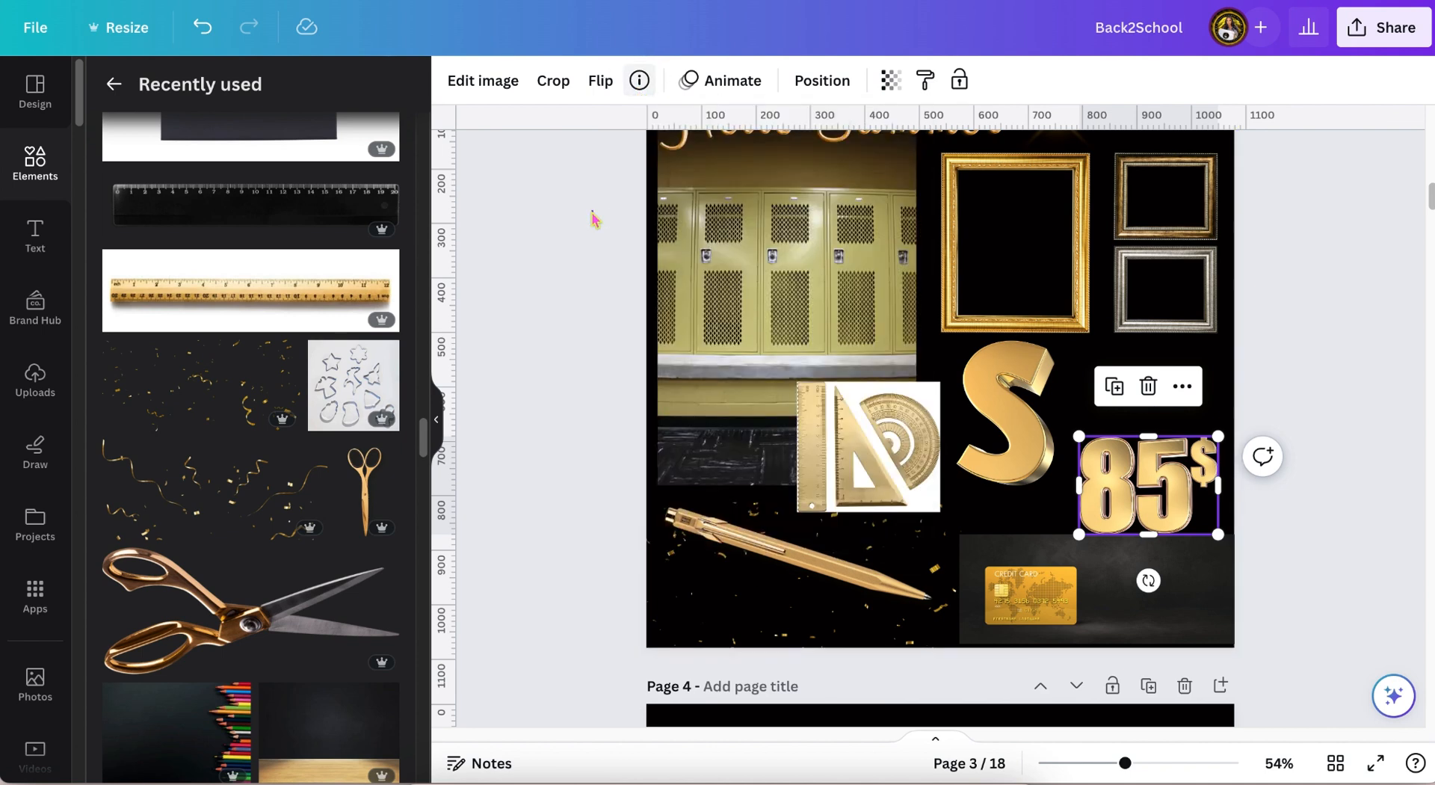
Move the gold credit card image up over the lower part of the S and 85$ graphics and view its stock details
left_click(1015, 539)
left_click_drag(1014, 539, 1010, 433)
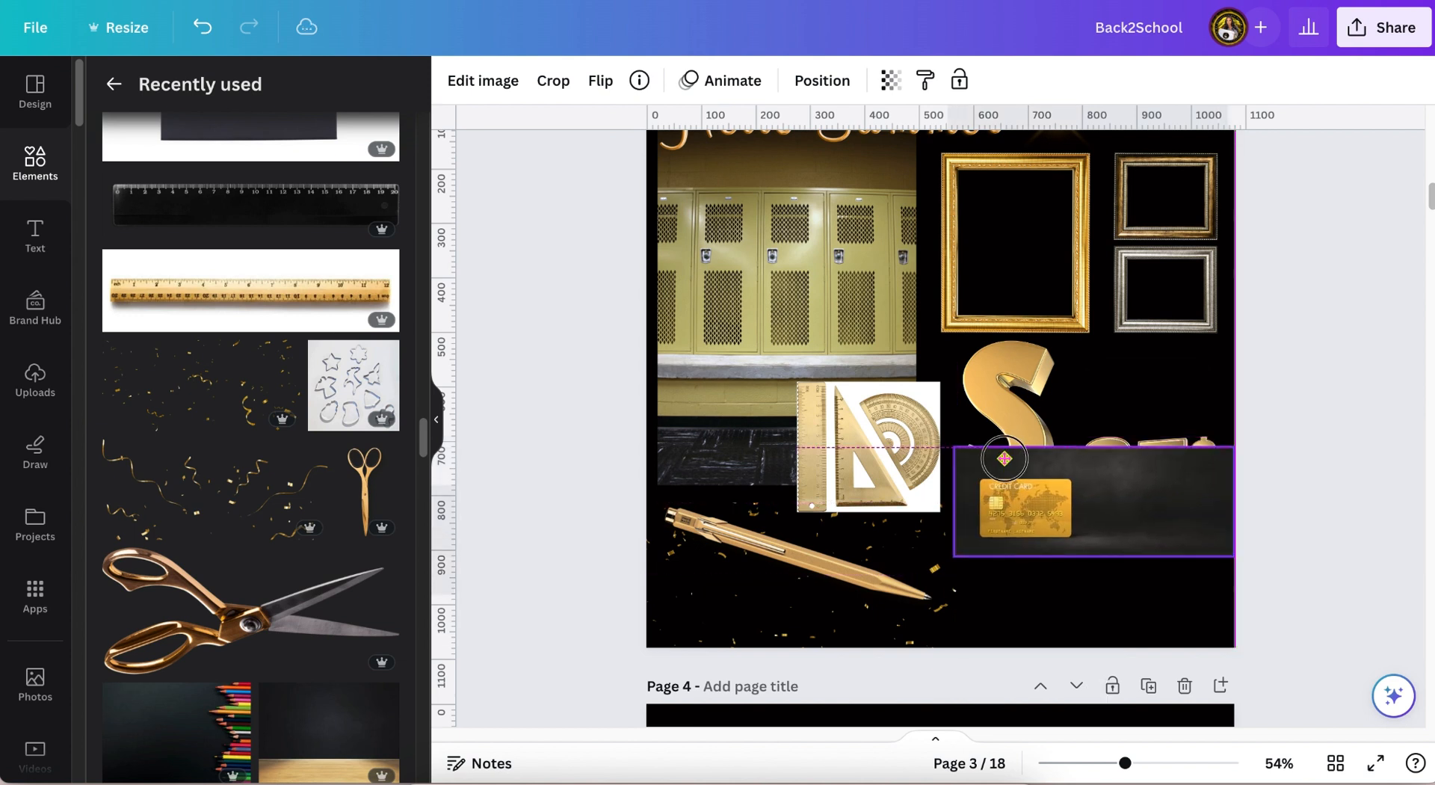
left_click(640, 81)
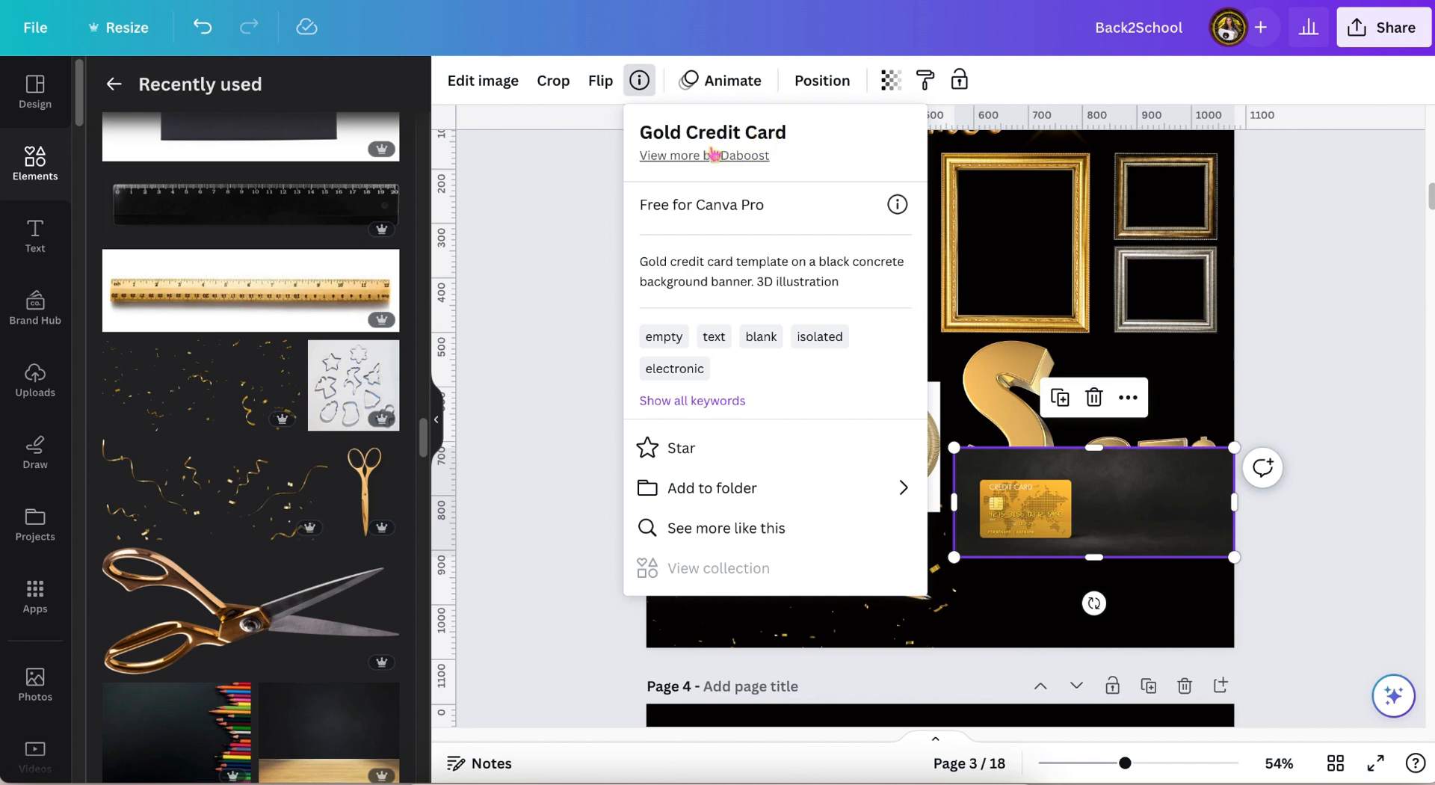
left_click(590, 183)
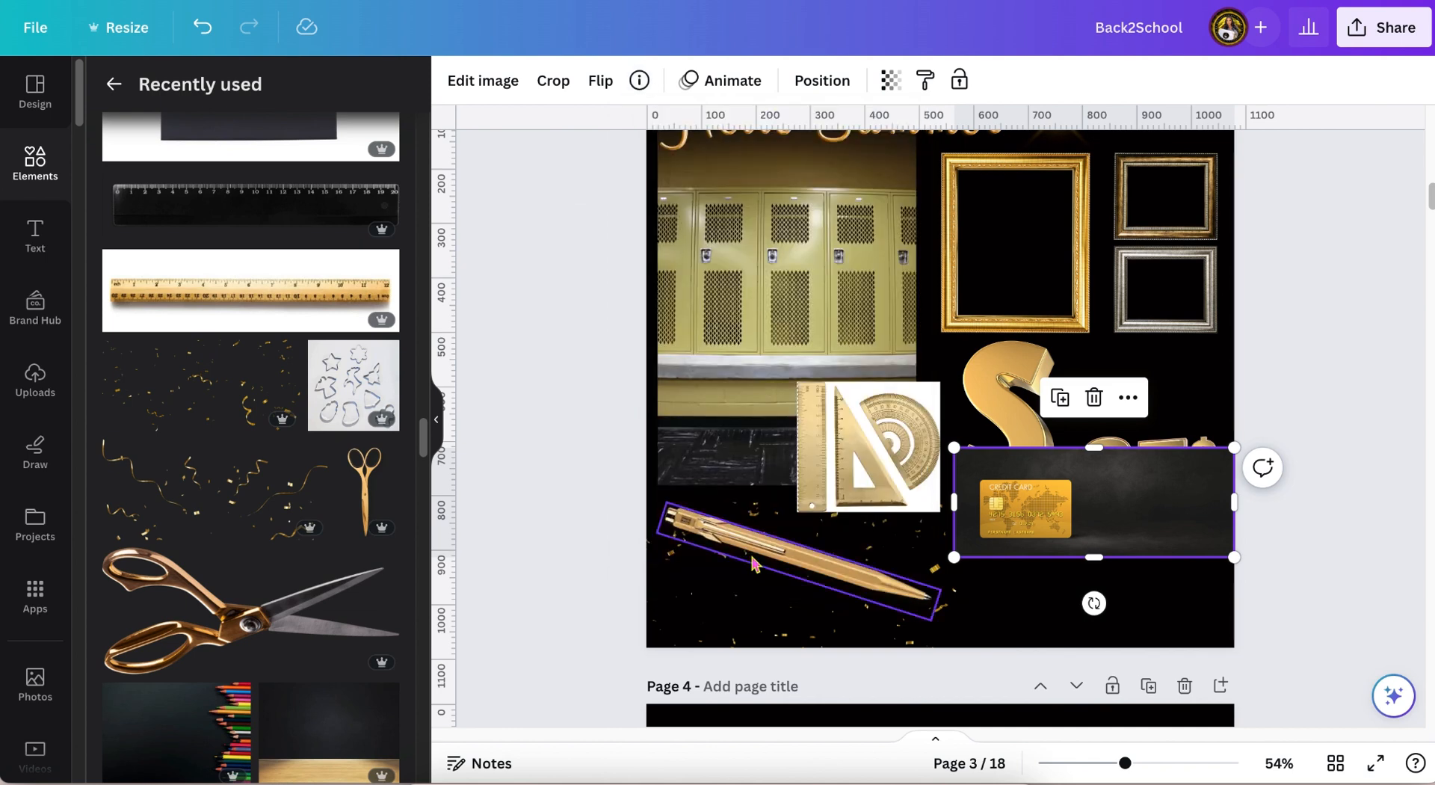
Enlarge the gold pen, move it up across the lockers and letter S, and view its stock details
left_click(867, 590)
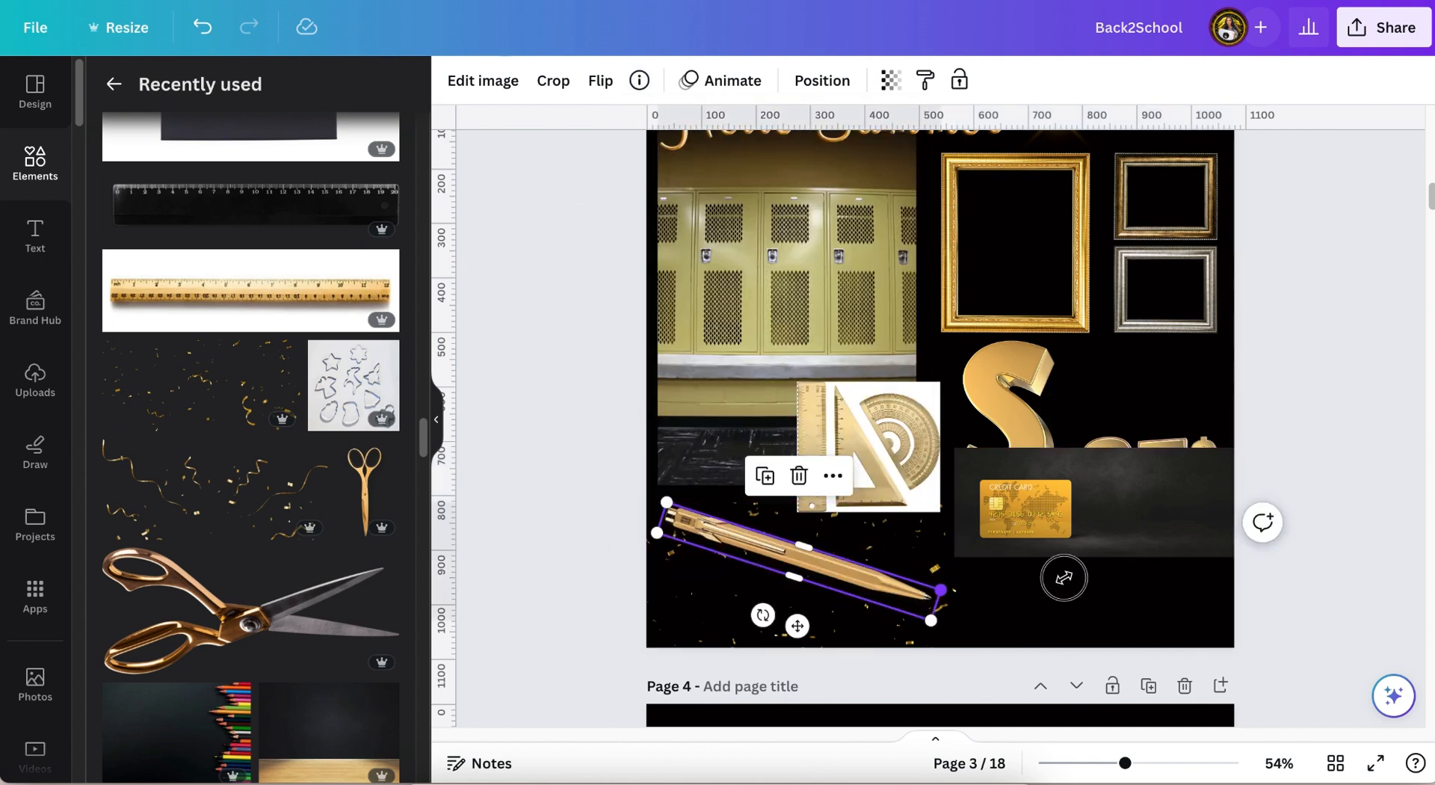
left_click_drag(941, 590, 1006, 434)
left_click_drag(951, 387, 952, 387)
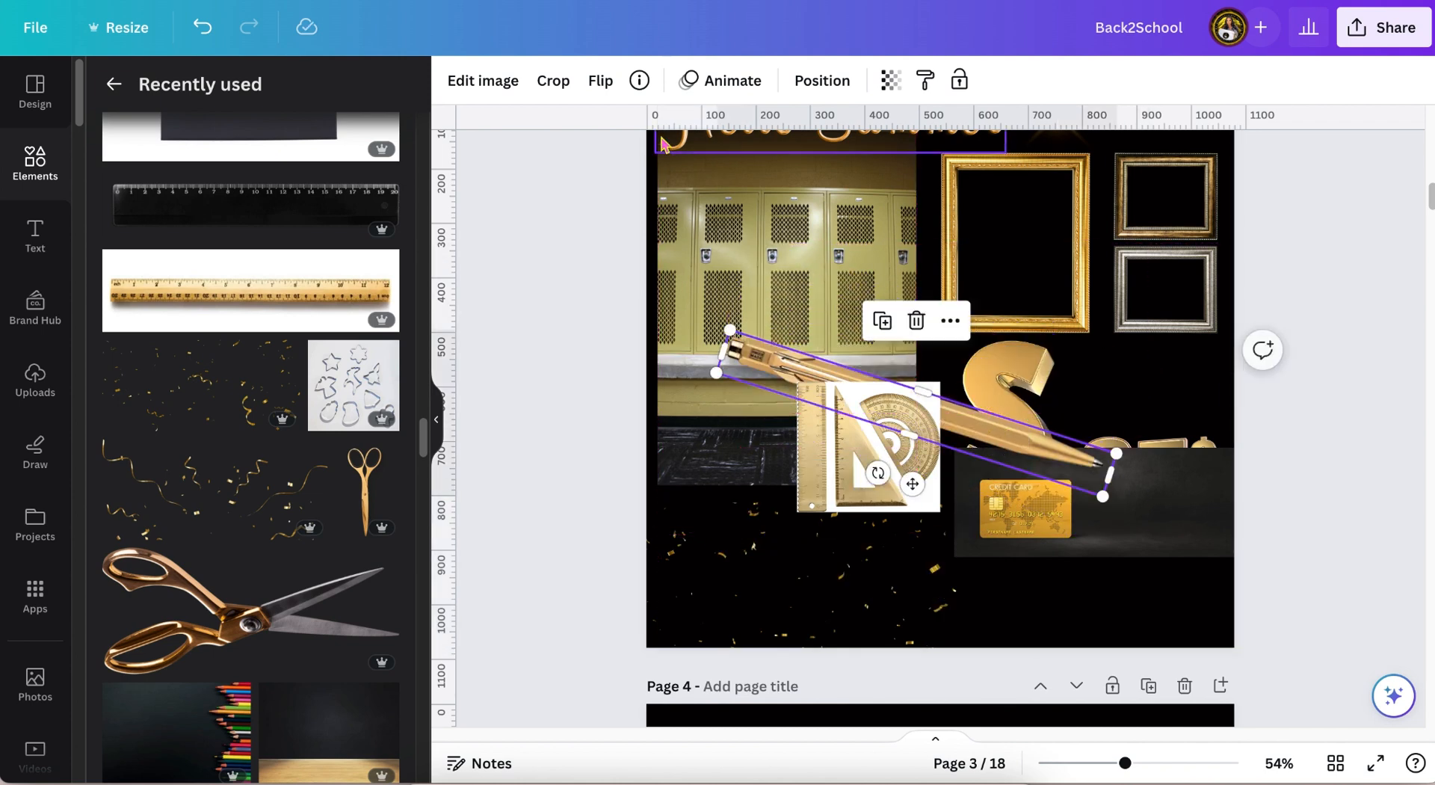
left_click(640, 82)
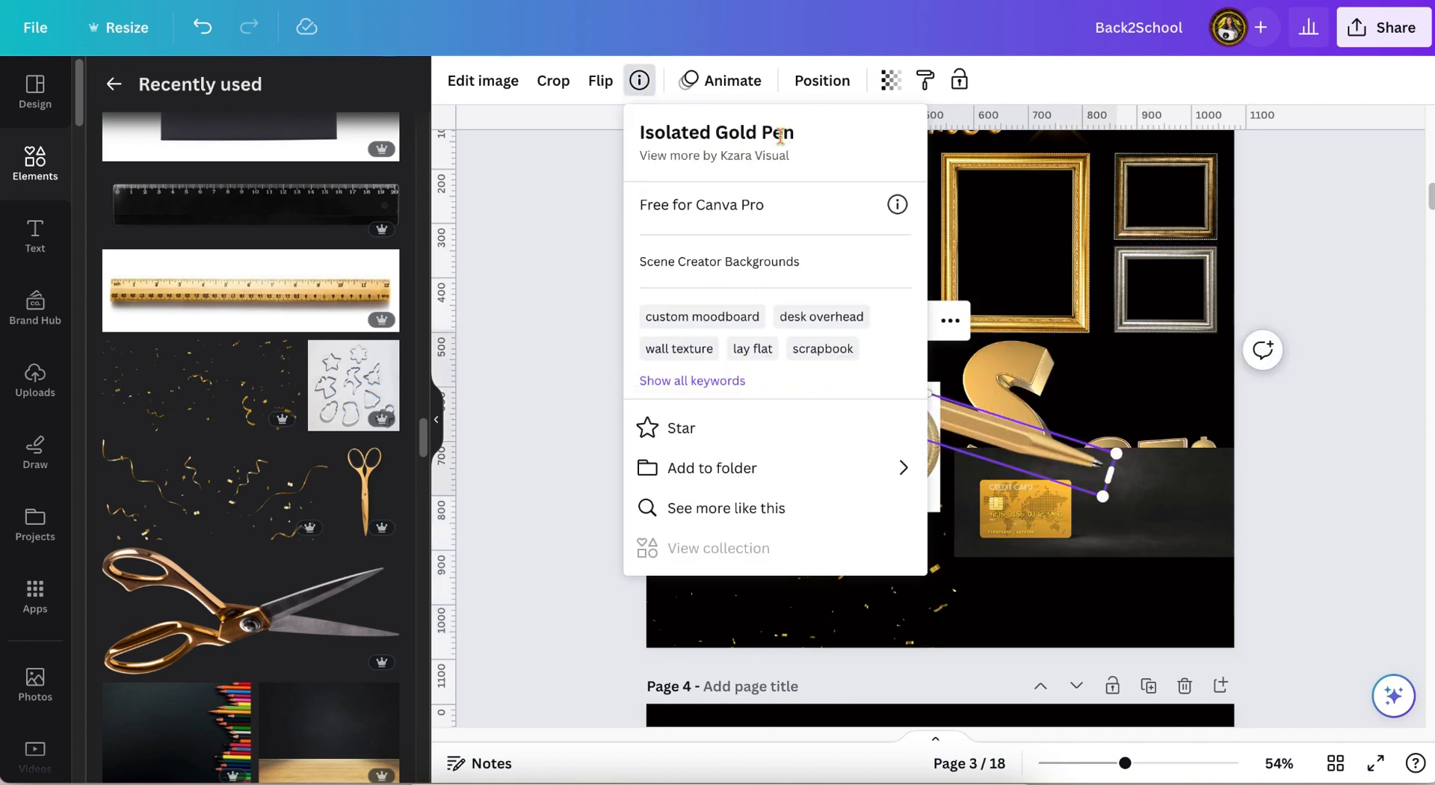
left_click(566, 191)
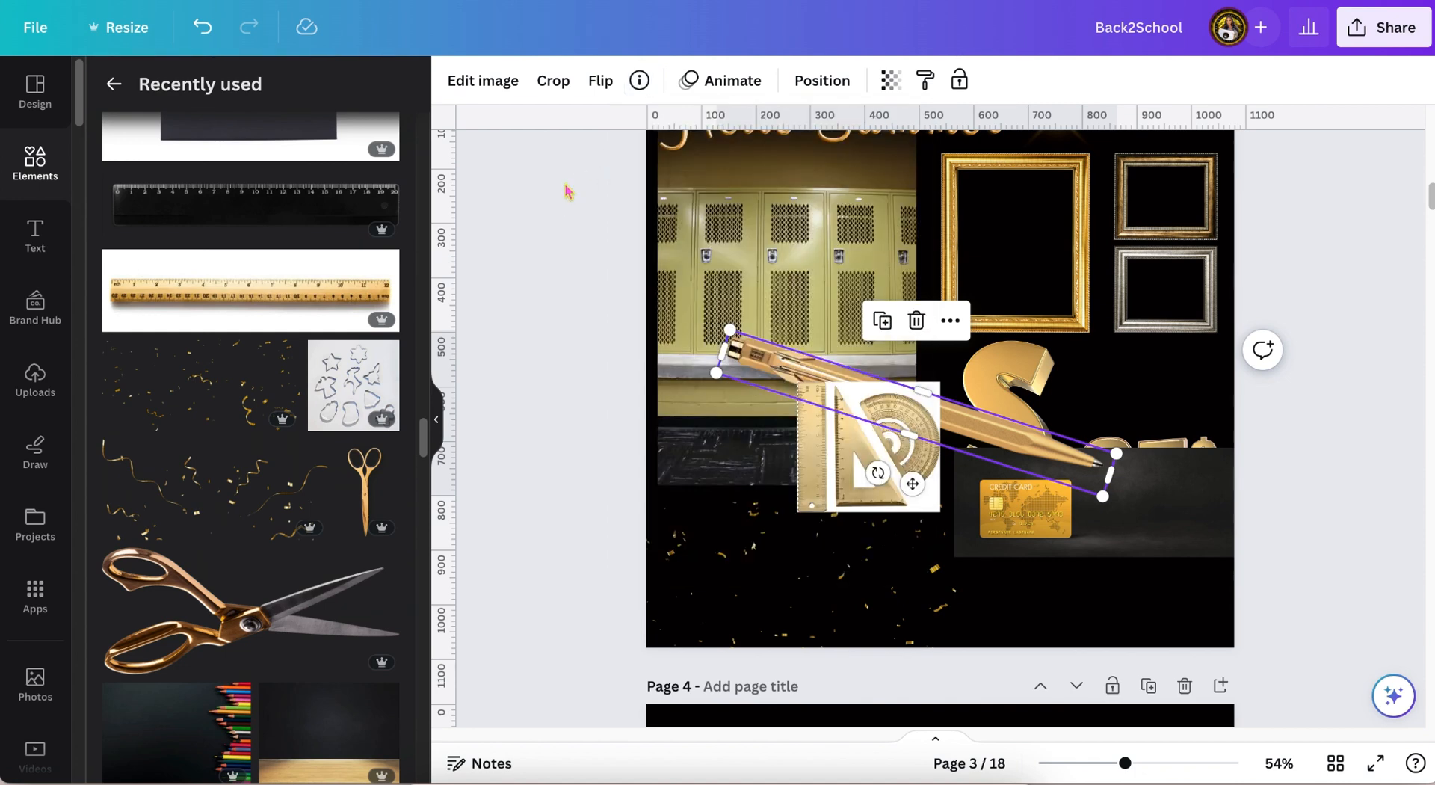
View the stock details of the gold confetti graphic in the lower part of page 3
left_click(719, 527)
left_click_drag(719, 523, 715, 540)
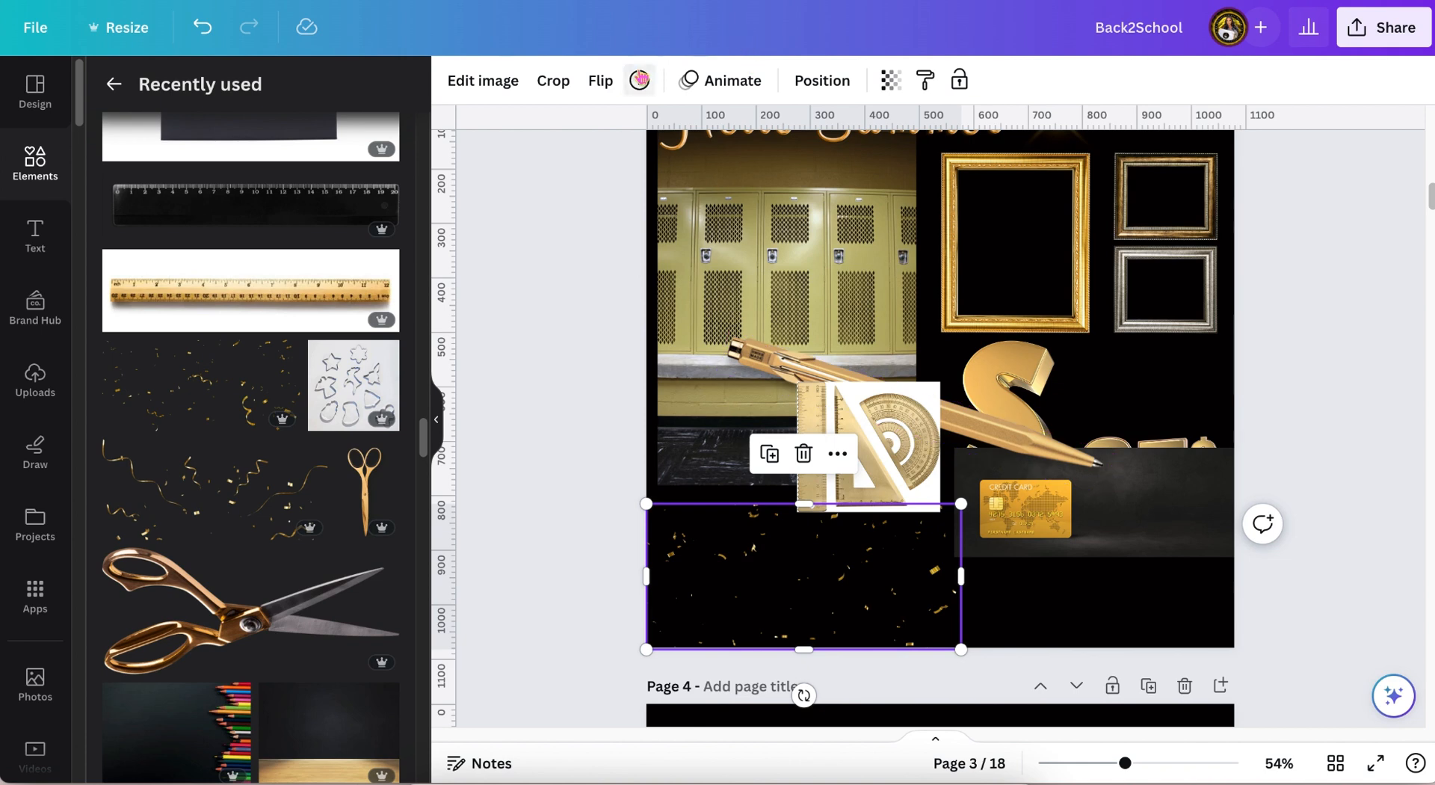
left_click(639, 80)
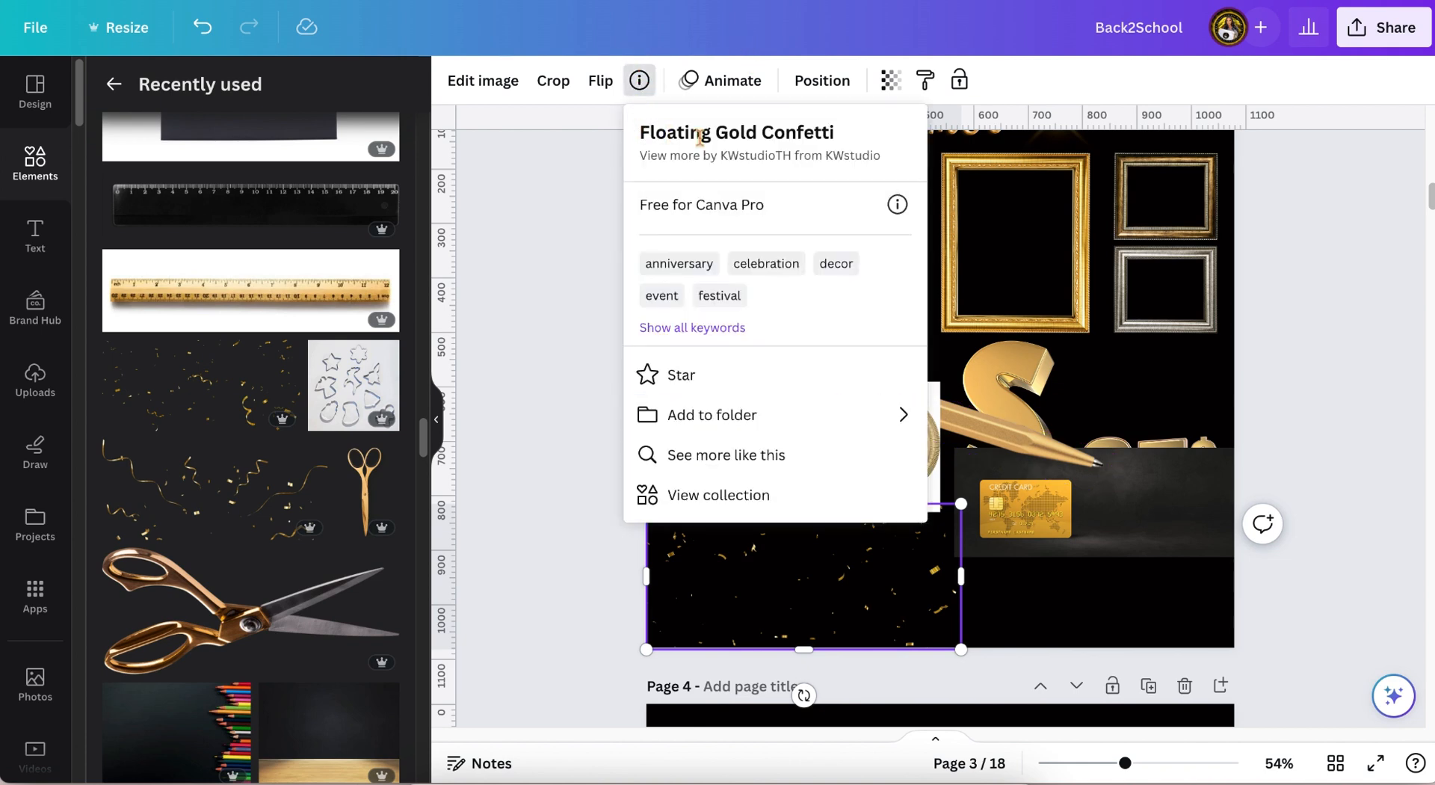
left_click(546, 205)
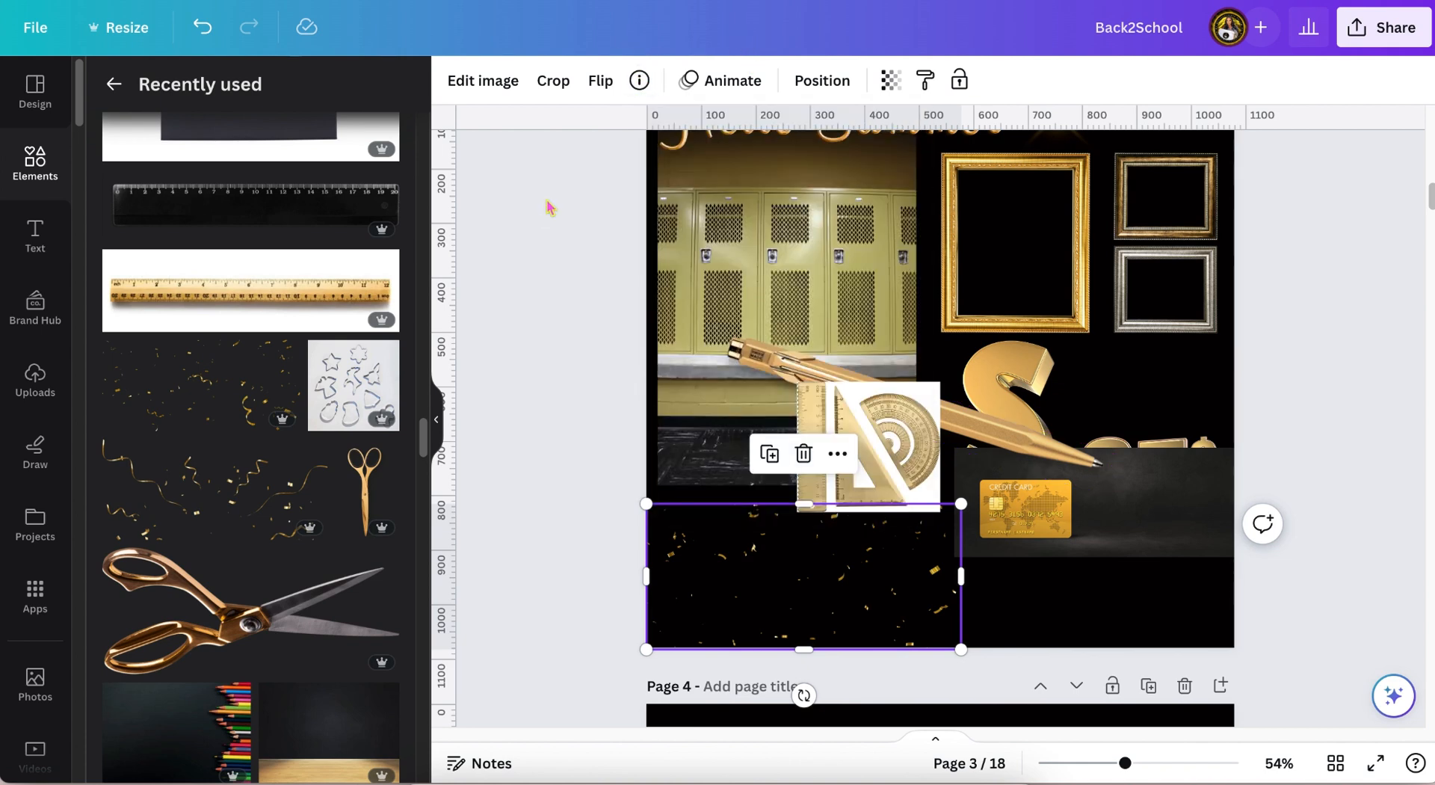
Enlarge the gold ruler, triangle and protractor image on page 3 and view its upload details
left_click(888, 447)
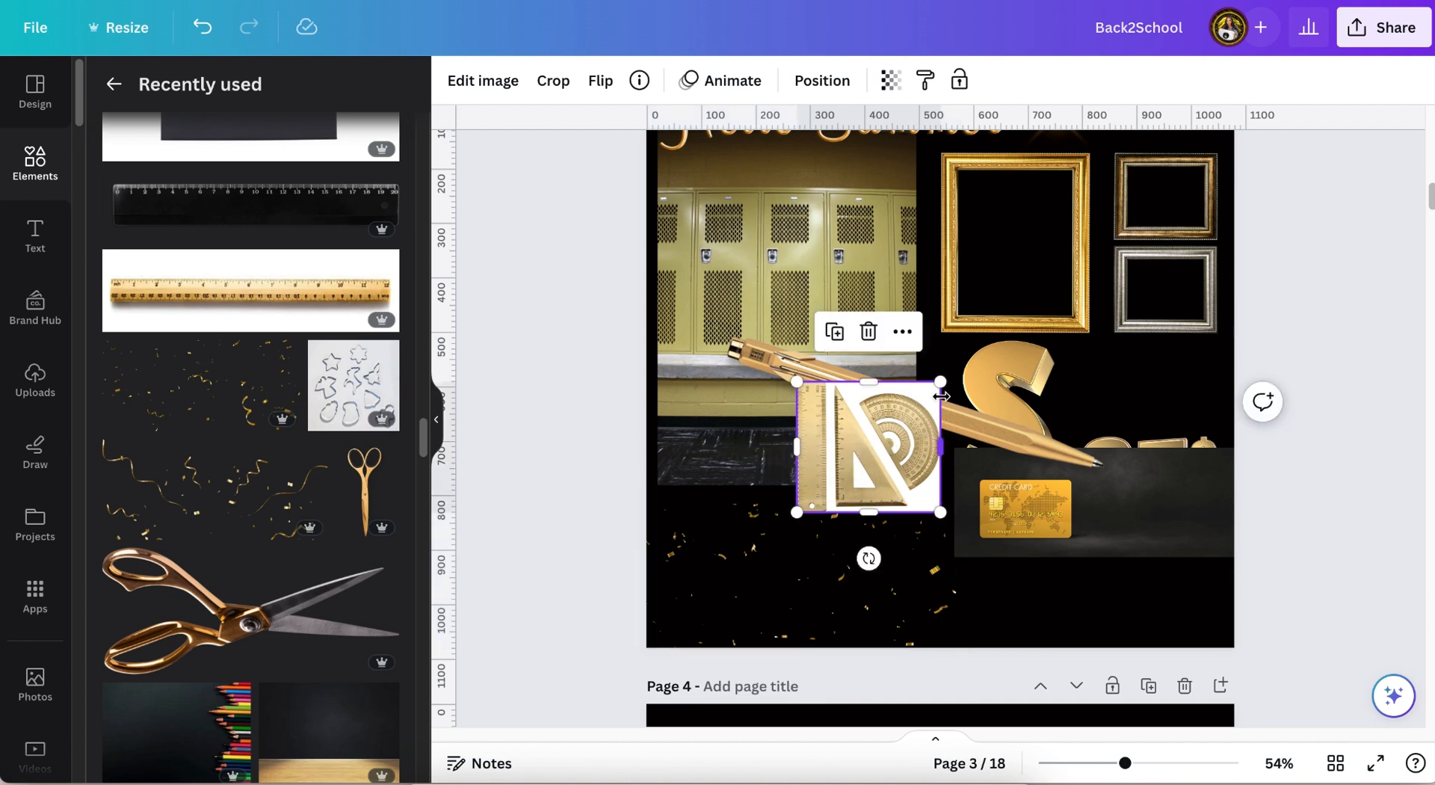
left_click_drag(942, 385, 1117, 221)
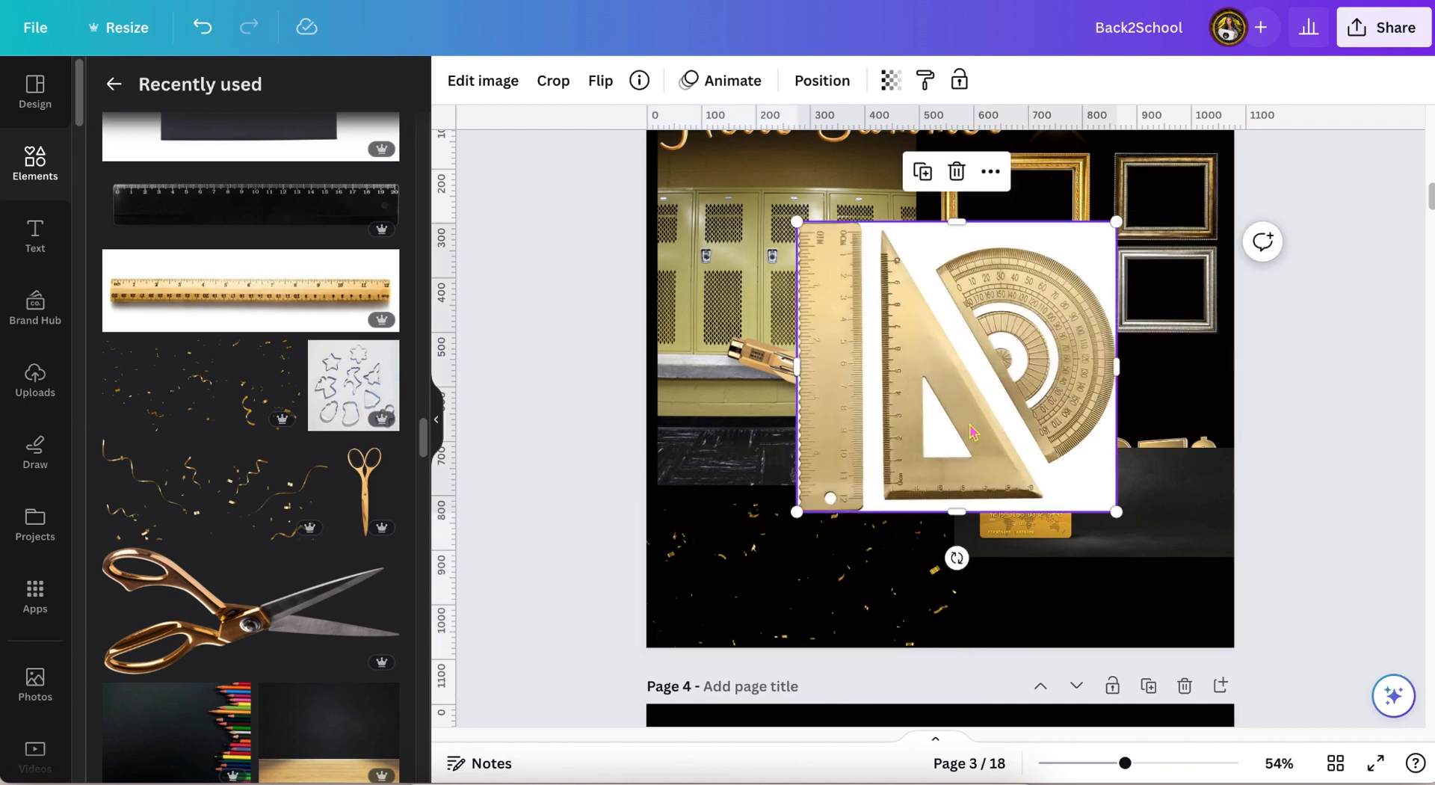
left_click(639, 82)
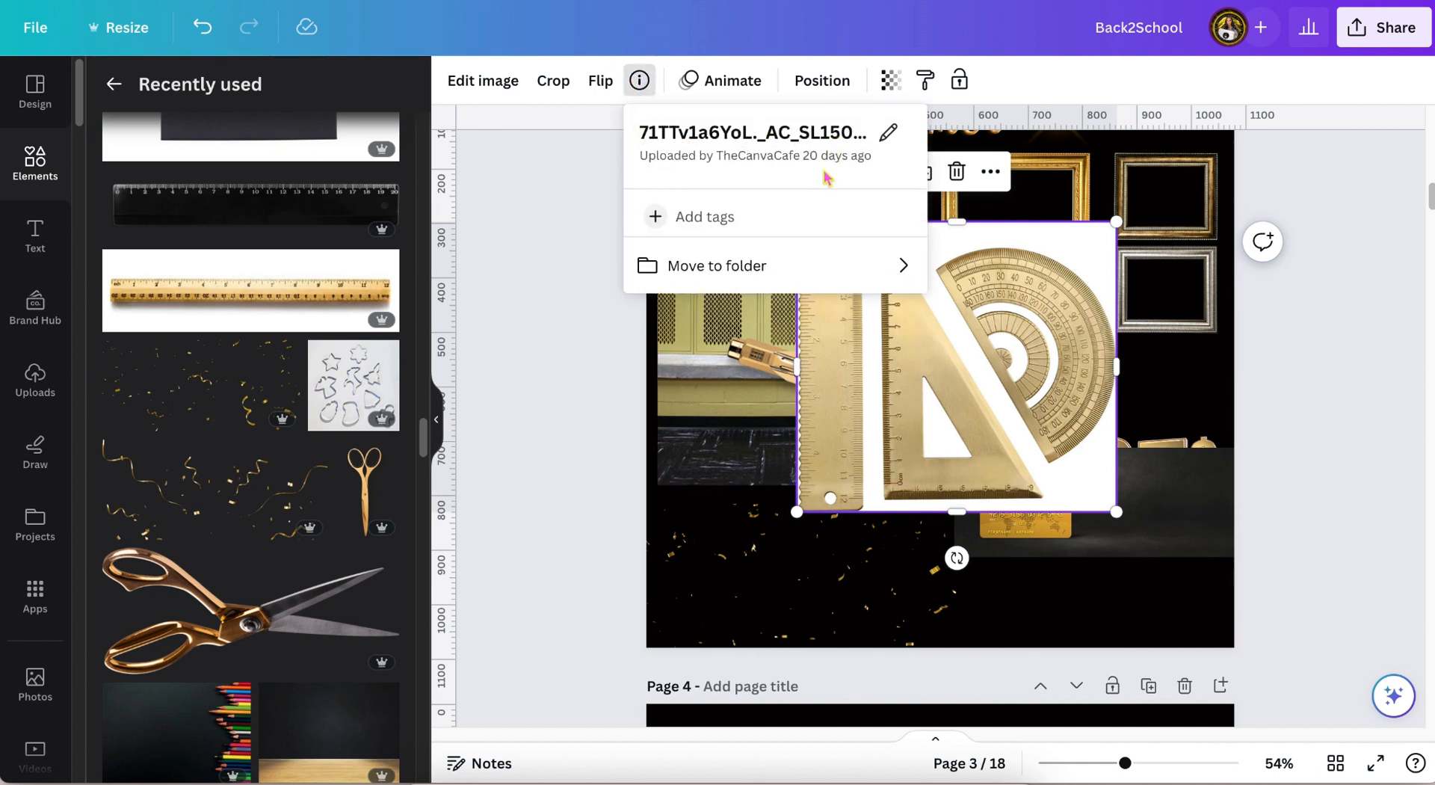
left_click(562, 192)
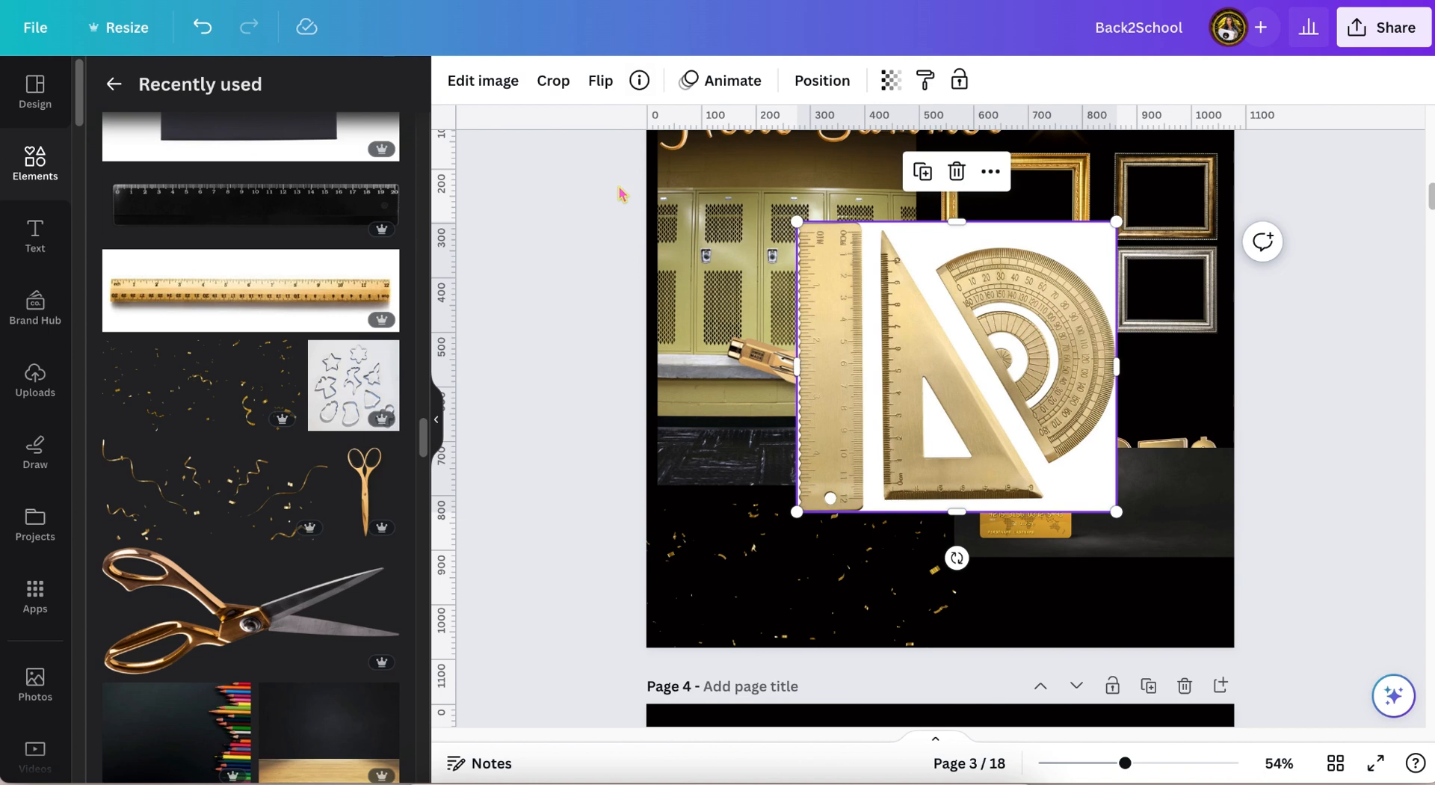
Add the yellow locker room photo from the recently used elements to blank page 4 and crop it to just the lockers
scroll(988, 324, "up", 1)
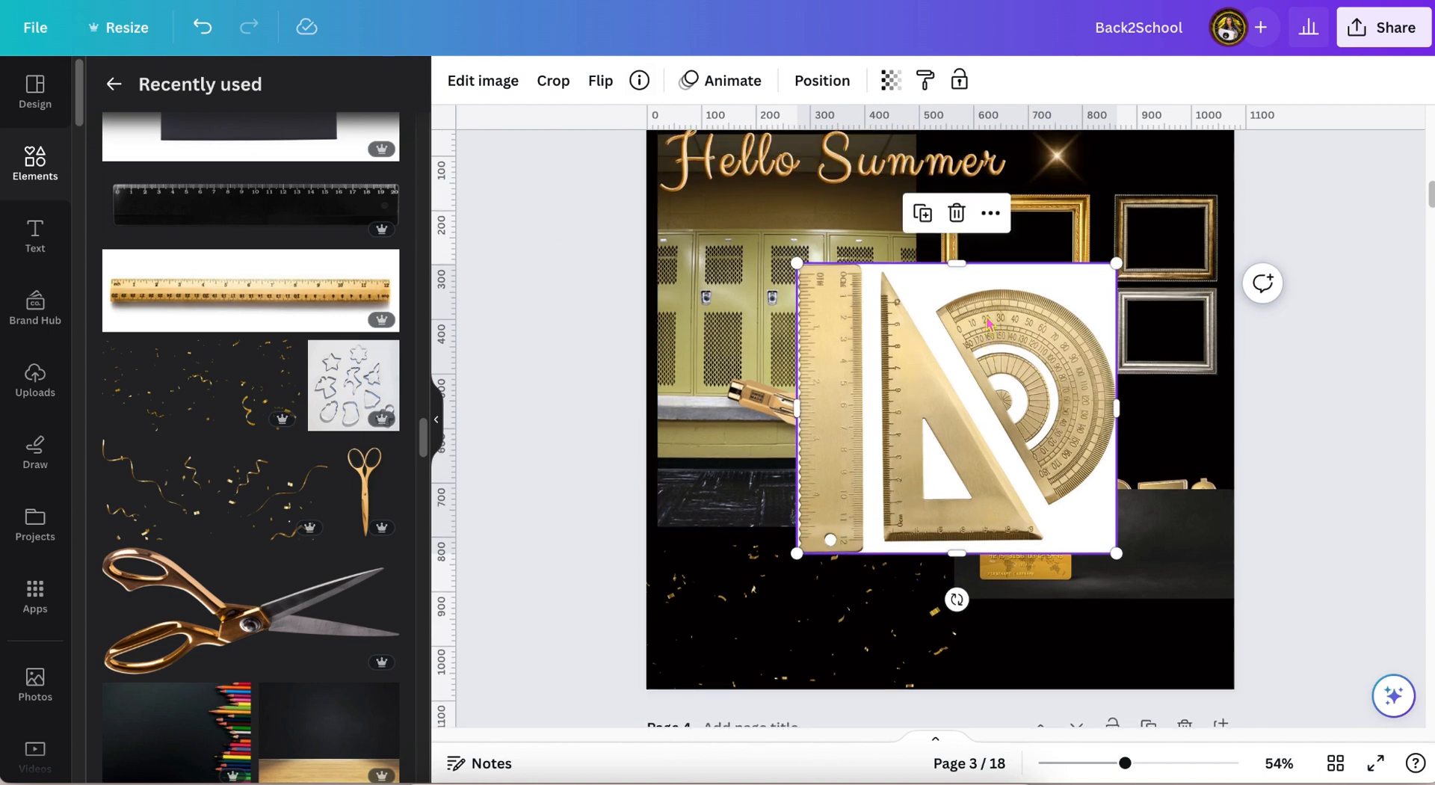
scroll(1059, 329, "up", 3)
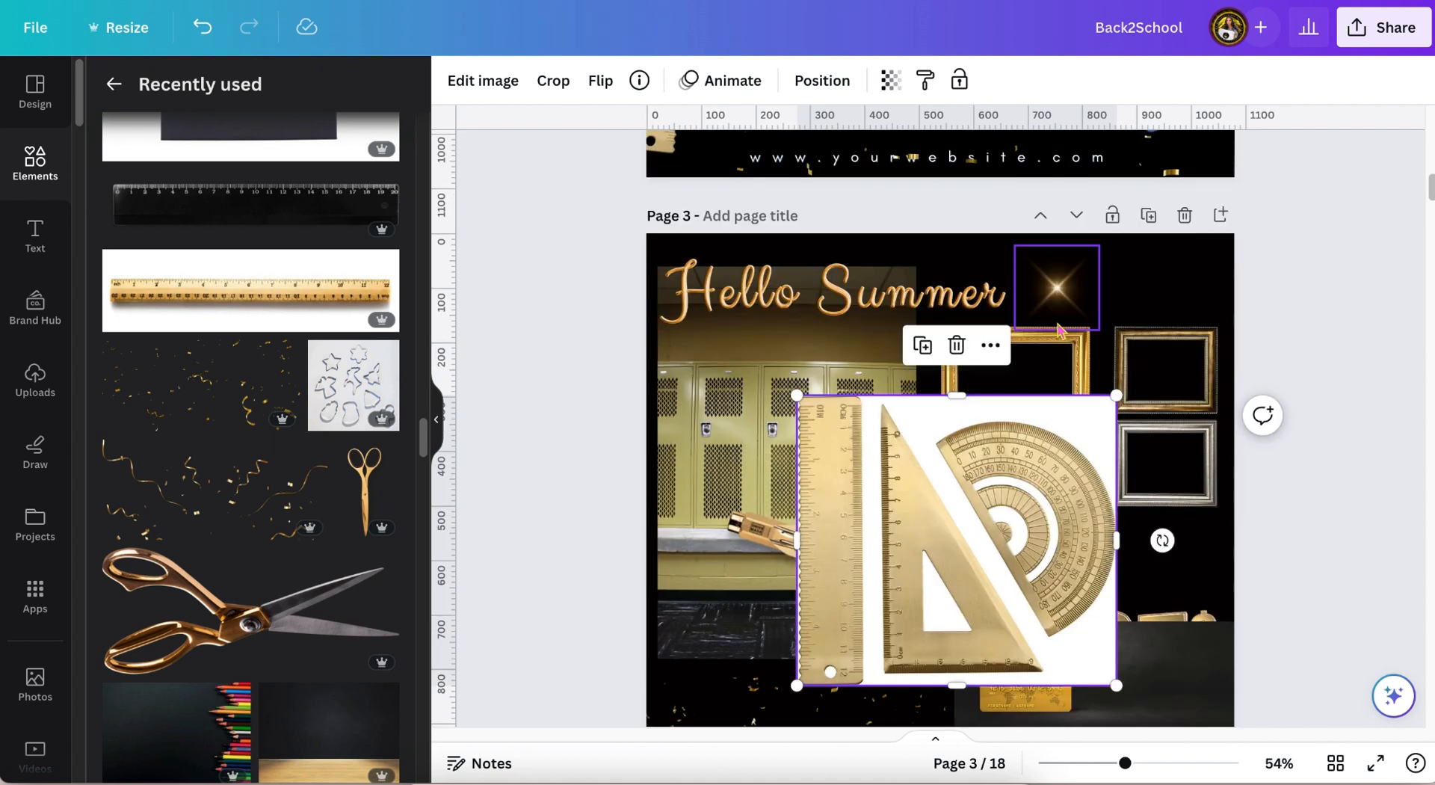
scroll(1059, 329, "up", 11)
scroll(1059, 328, "up", 2)
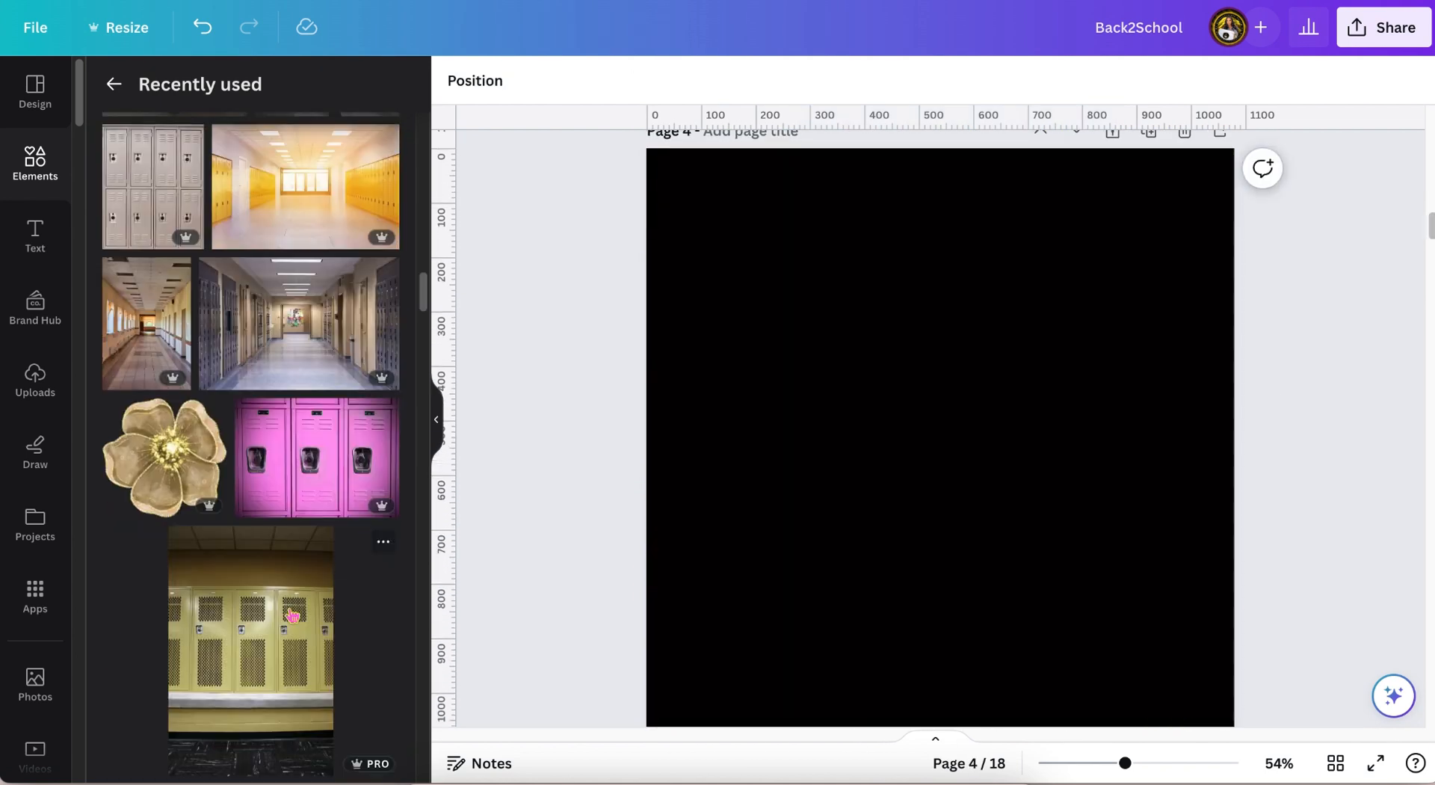
left_click(306, 606)
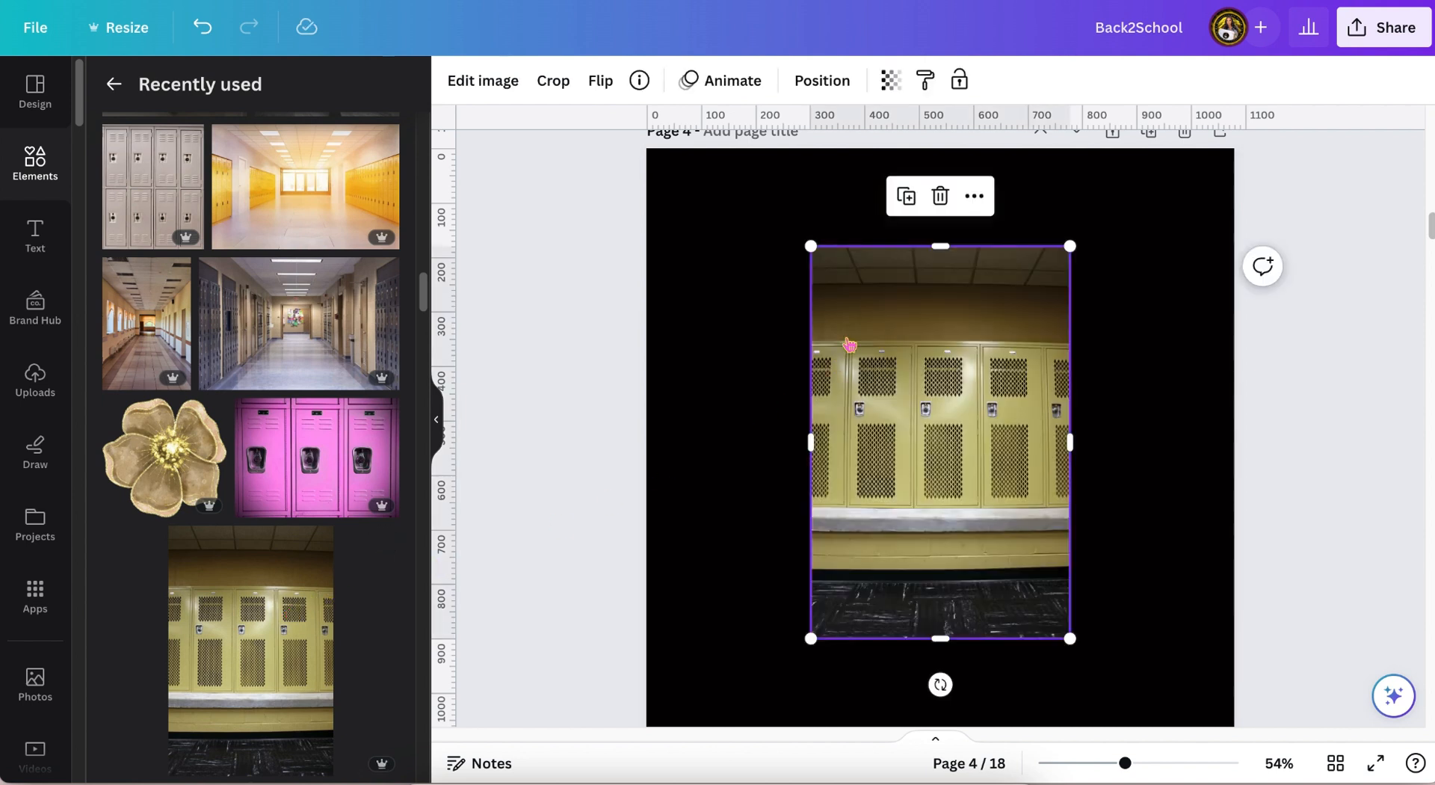
left_click_drag(939, 247, 939, 338)
left_click_drag(944, 634, 944, 519)
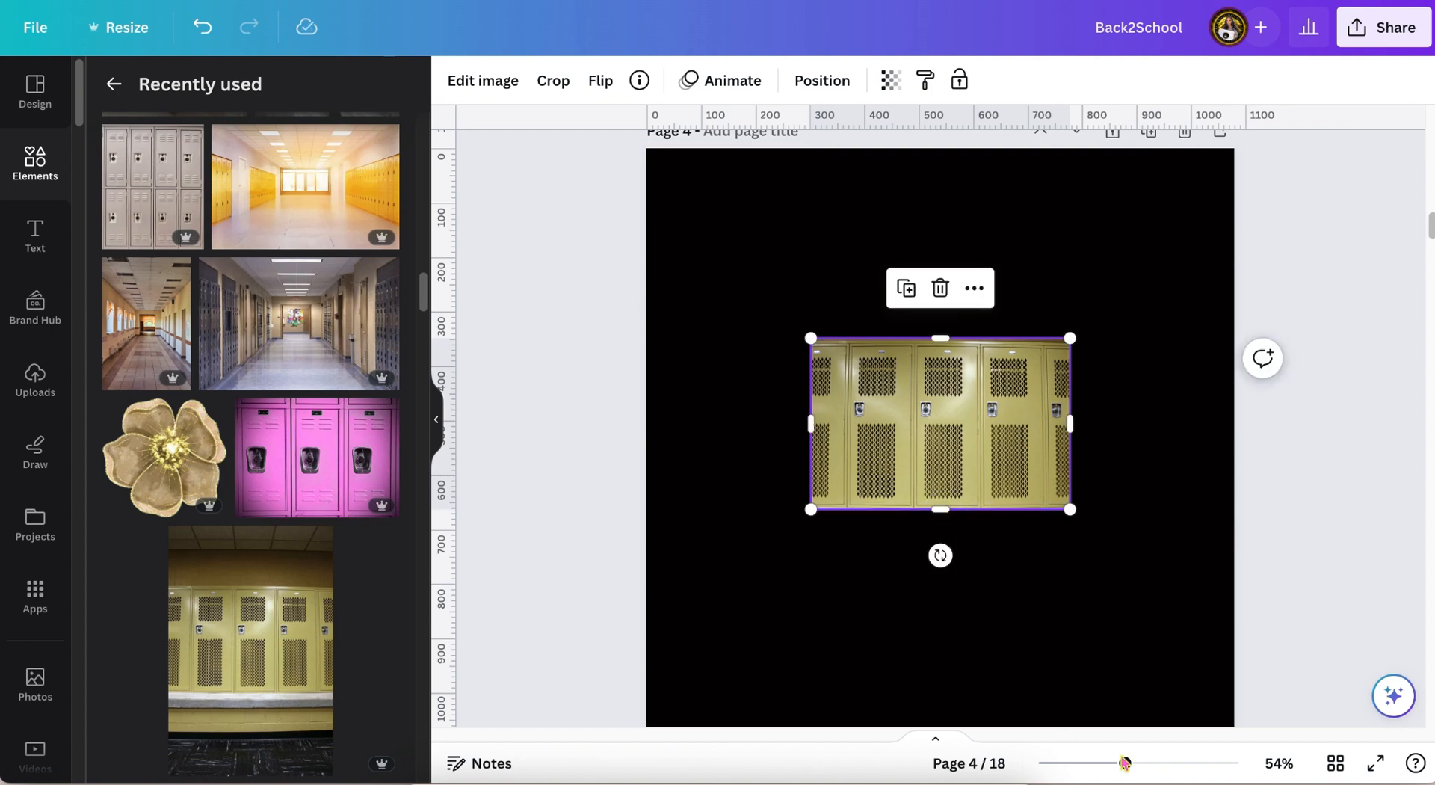
Move the cropped locker photo to the page's upper left corner and enlarge it to nearly the page width
left_click_drag(1125, 764, 1143, 763)
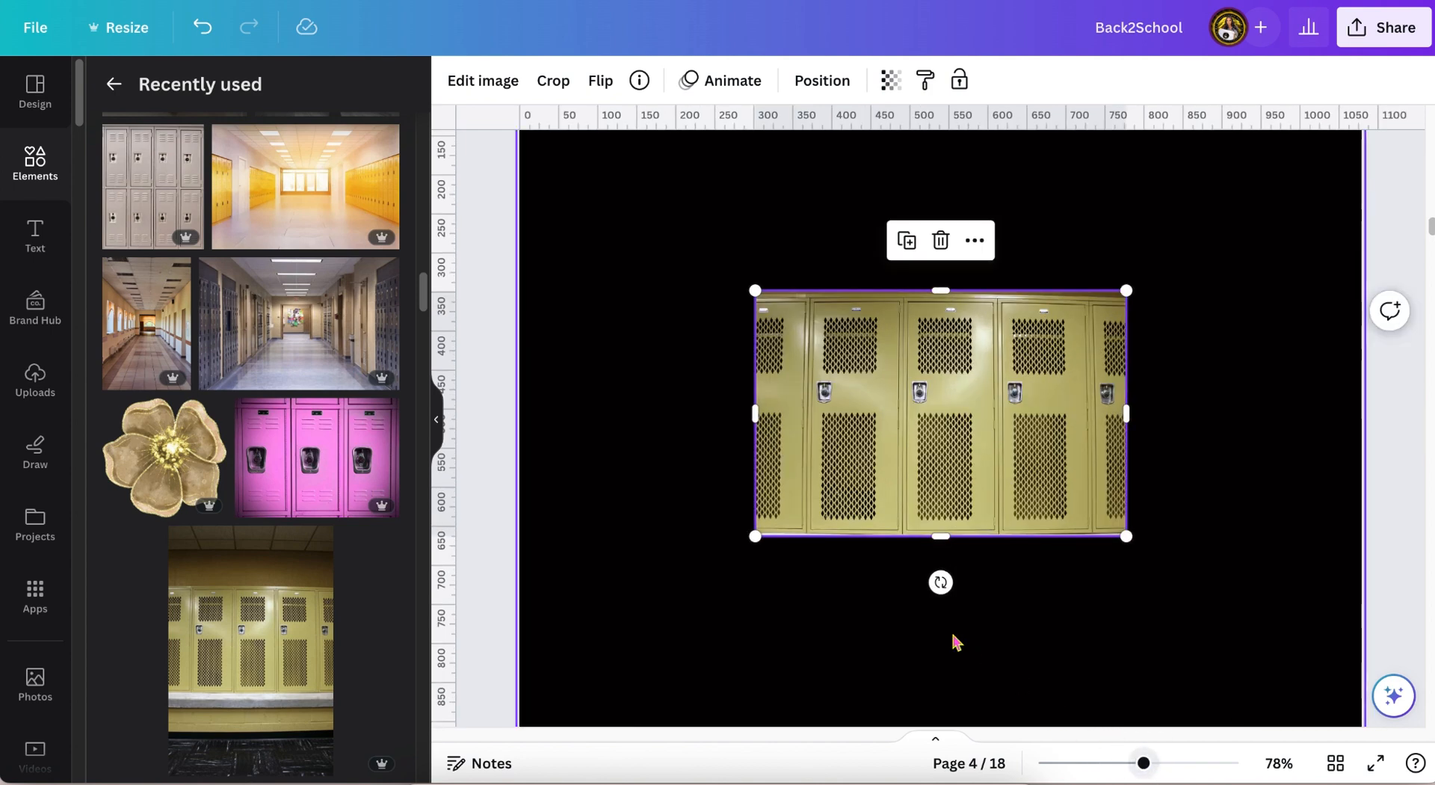
scroll(952, 641, "up", 4)
scroll(950, 639, "down", 1)
left_click_drag(950, 640, 705, 358)
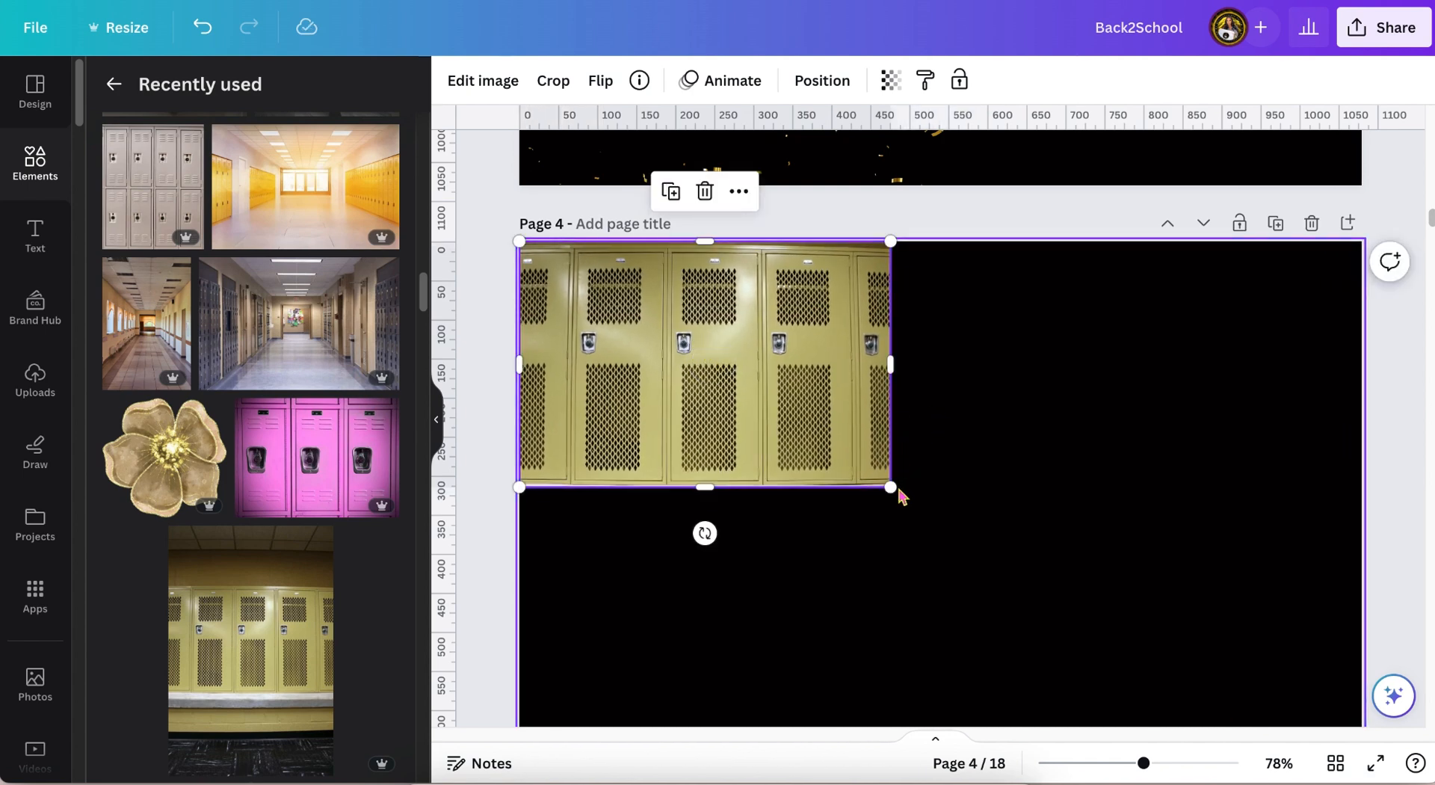
left_click_drag(891, 487, 1428, 577)
Trim the locker photo's top edge, shift it up slightly and widen it to the page's right edge
scroll(897, 577, "down", 10)
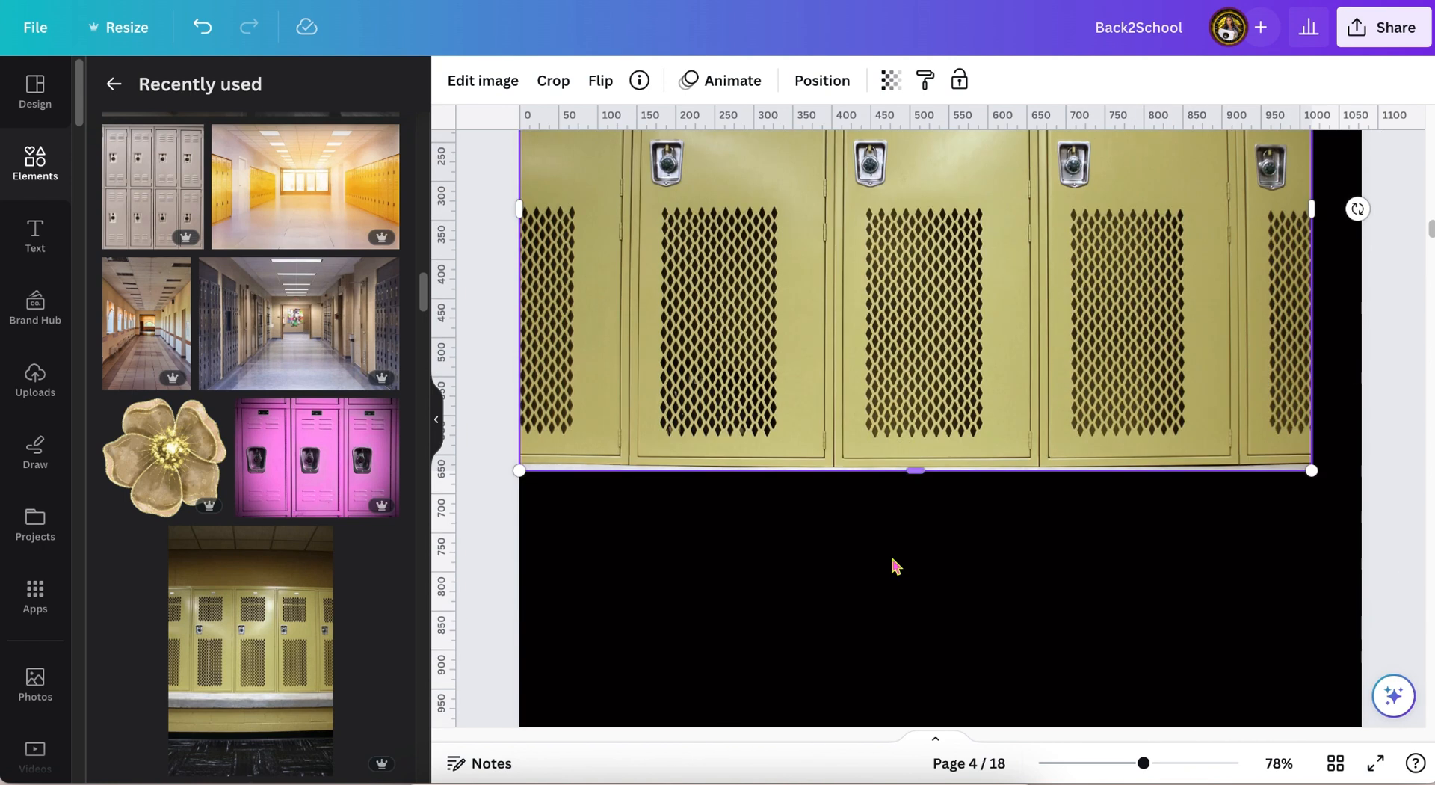
scroll(897, 566, "up", 10)
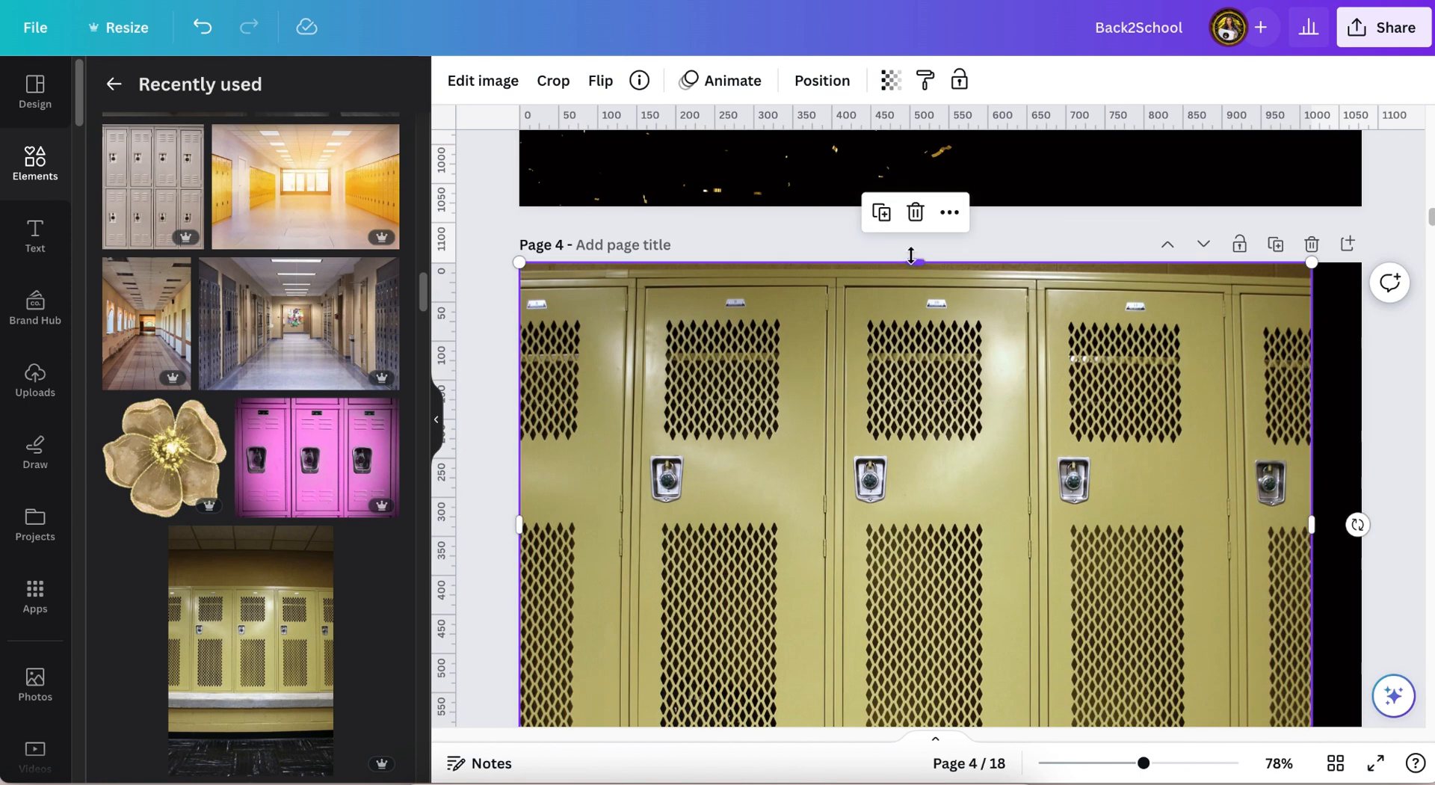
left_click_drag(911, 256, 911, 268)
left_click_drag(896, 460, 896, 444)
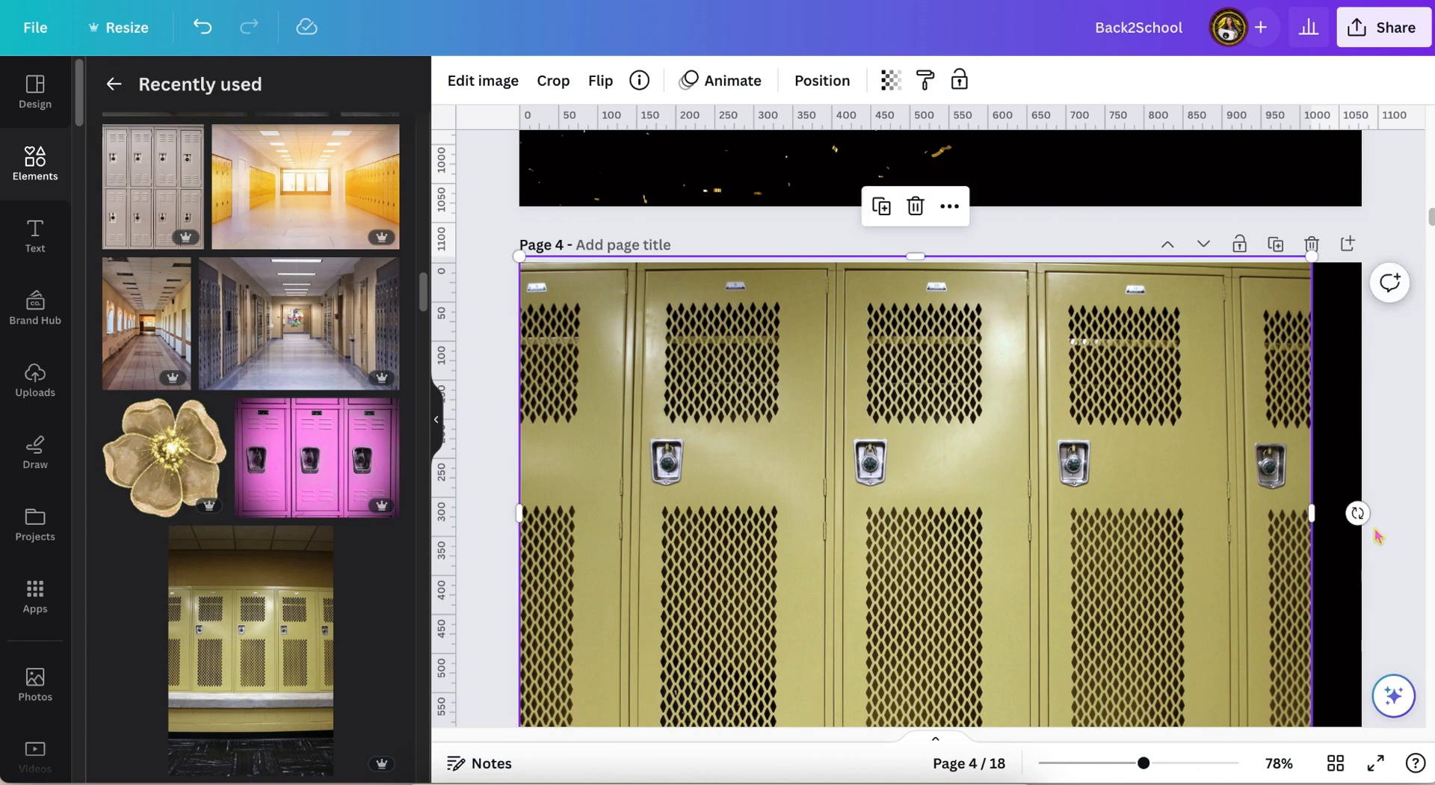
left_click_drag(1315, 515, 1360, 515)
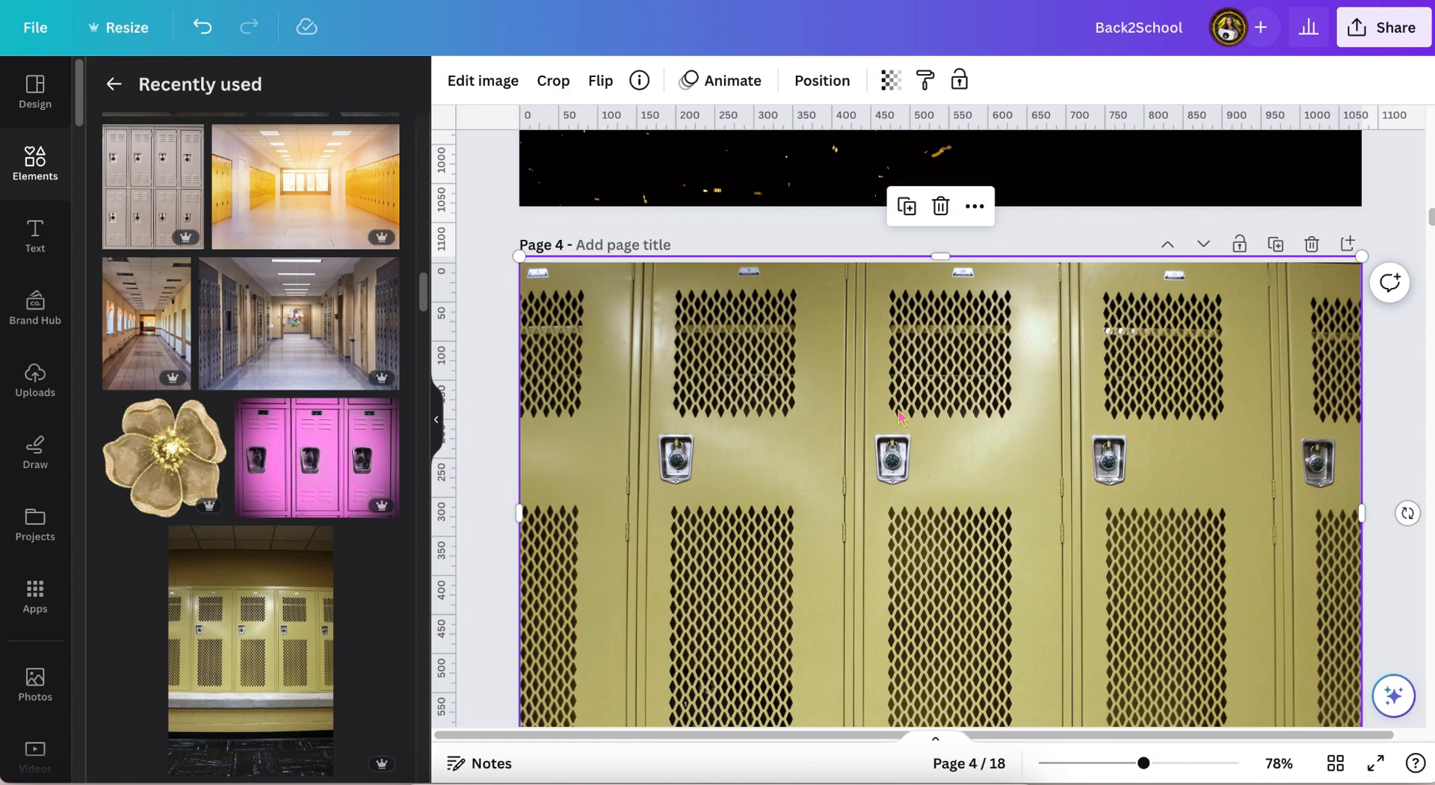
Reduce the locker photo's opacity strongly so it appears as a dark, faded backdrop on the black page
scroll(893, 483, "down", 2)
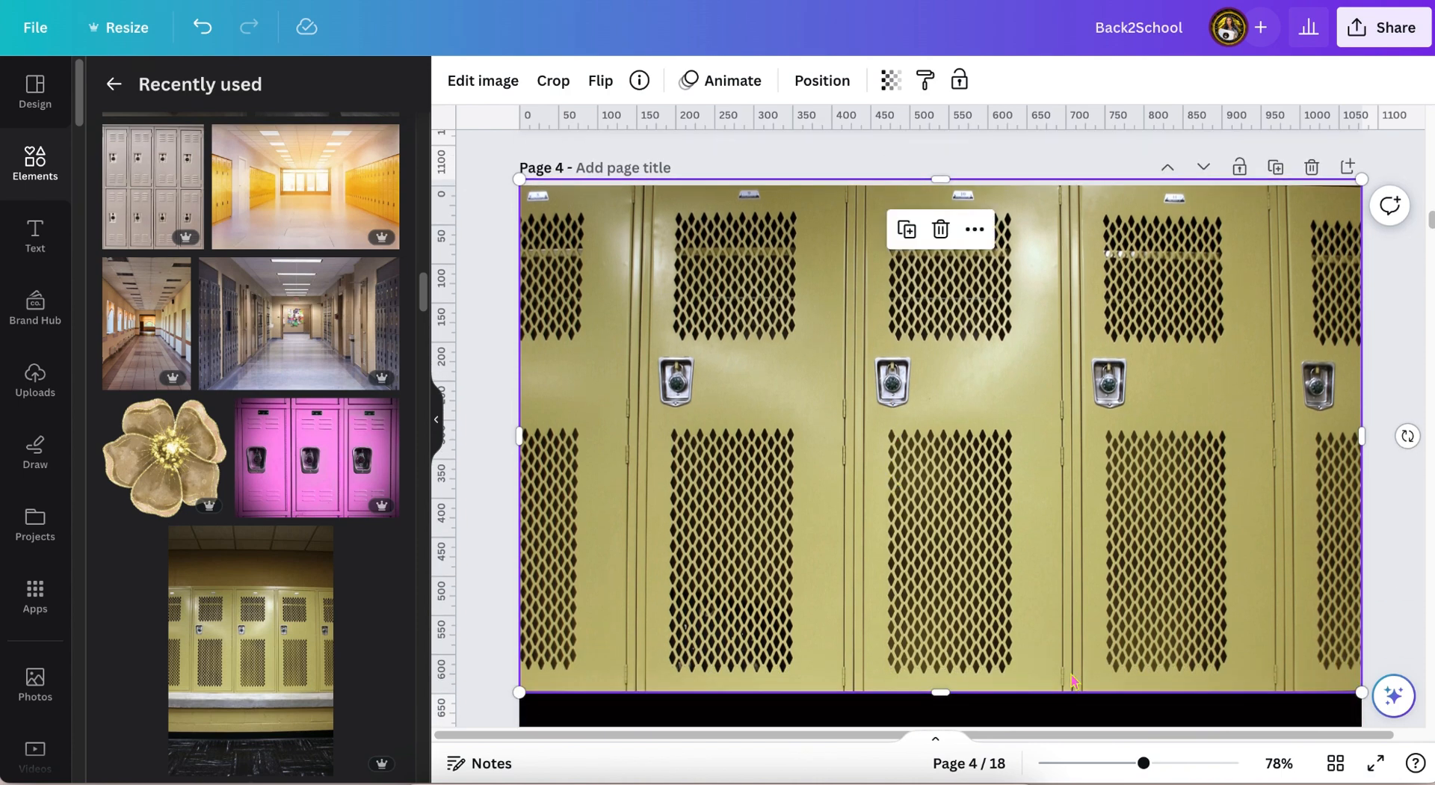
left_click_drag(1143, 763, 1110, 763)
scroll(1212, 637, "down", 1)
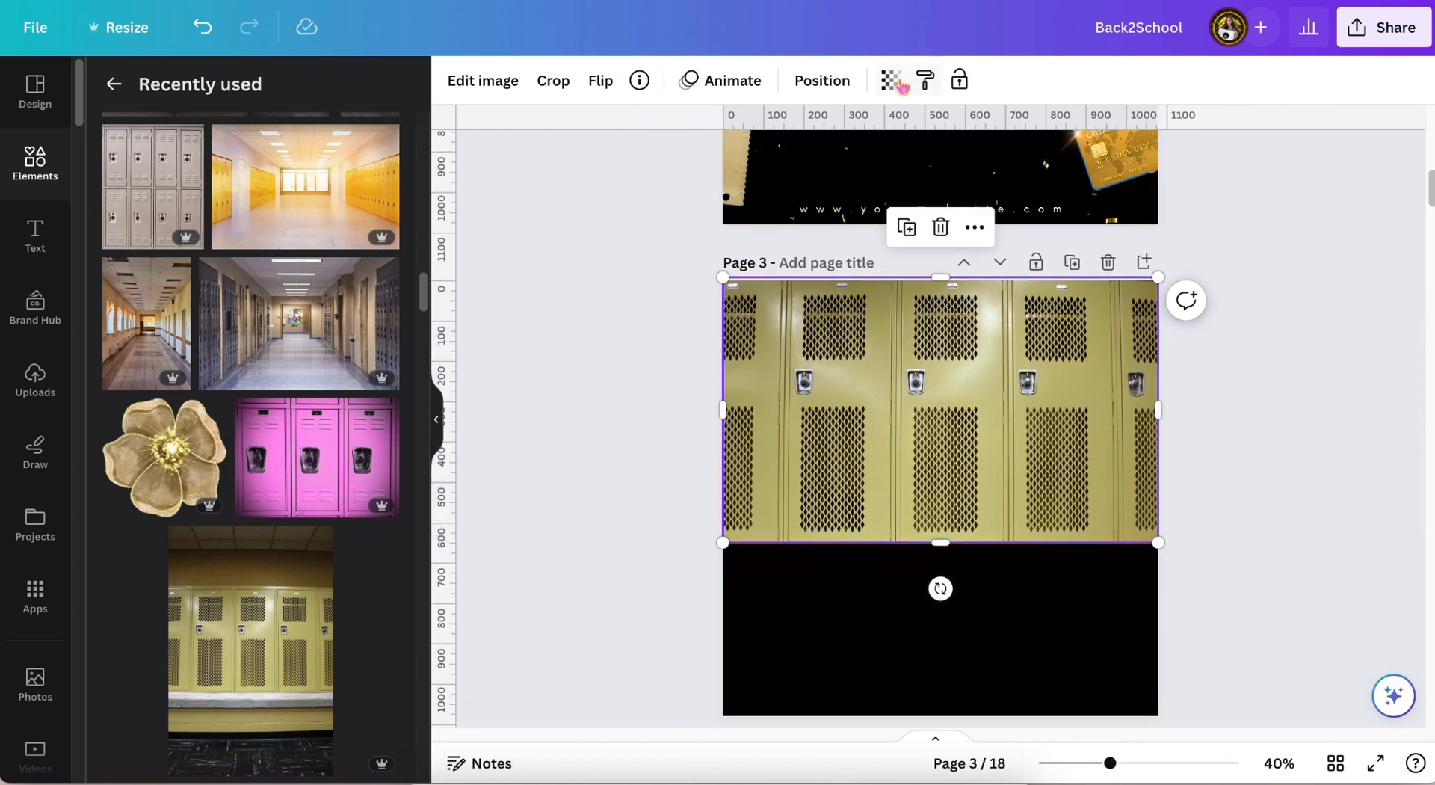
left_click(891, 81)
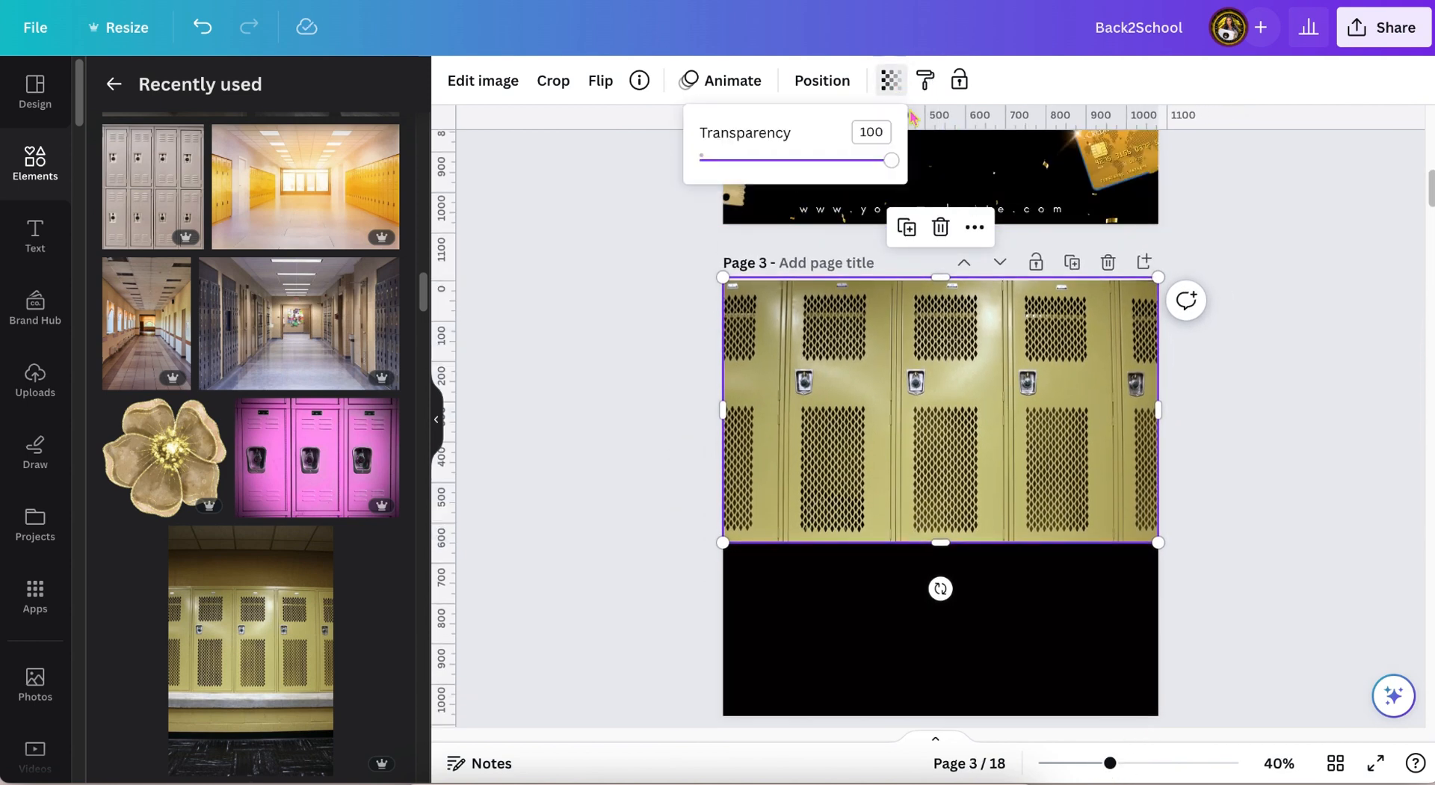
left_click_drag(891, 160, 741, 162)
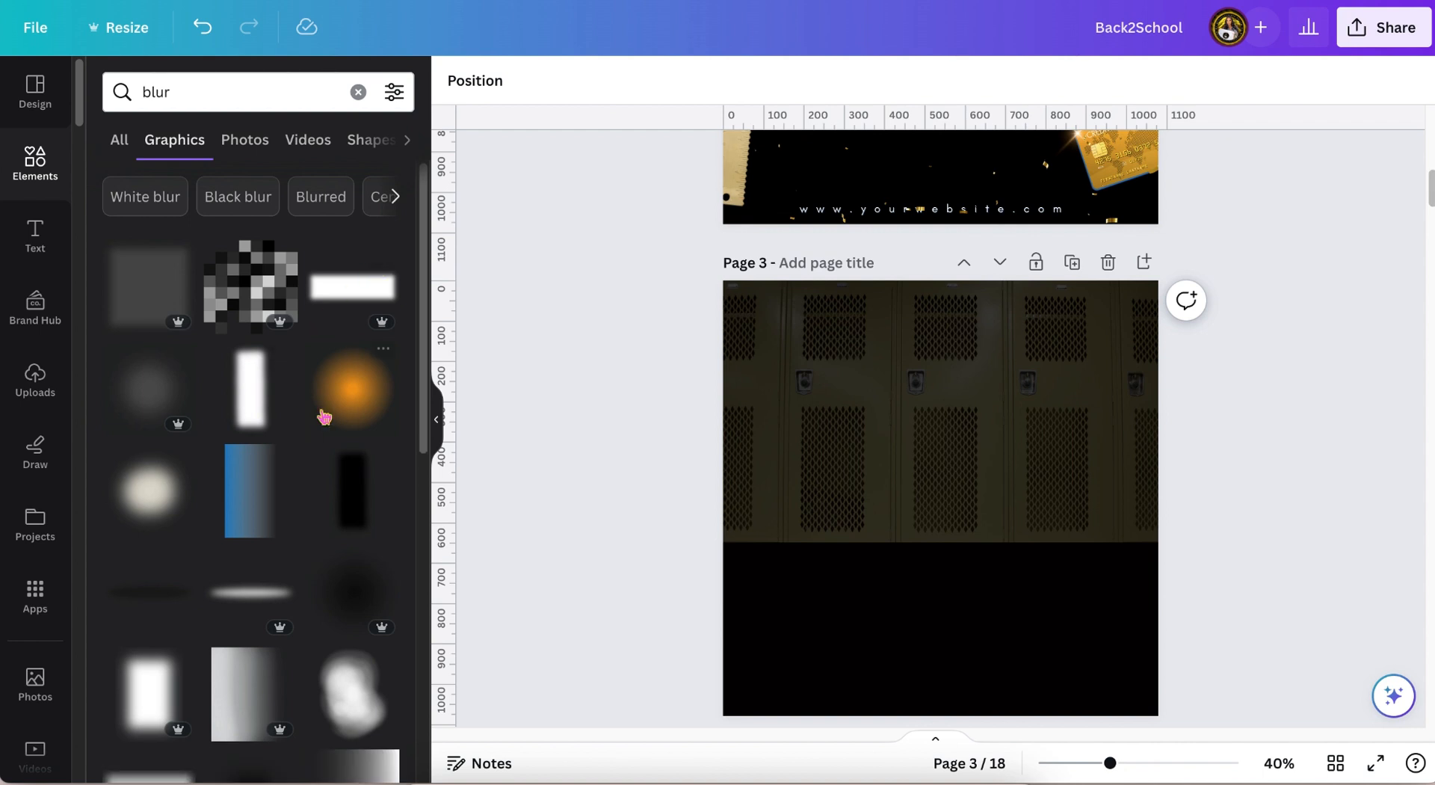
Add the round orange blur graphic to the locker page and recolor it with the muted blue from the photo colors
scroll(613, 500, "down", 1)
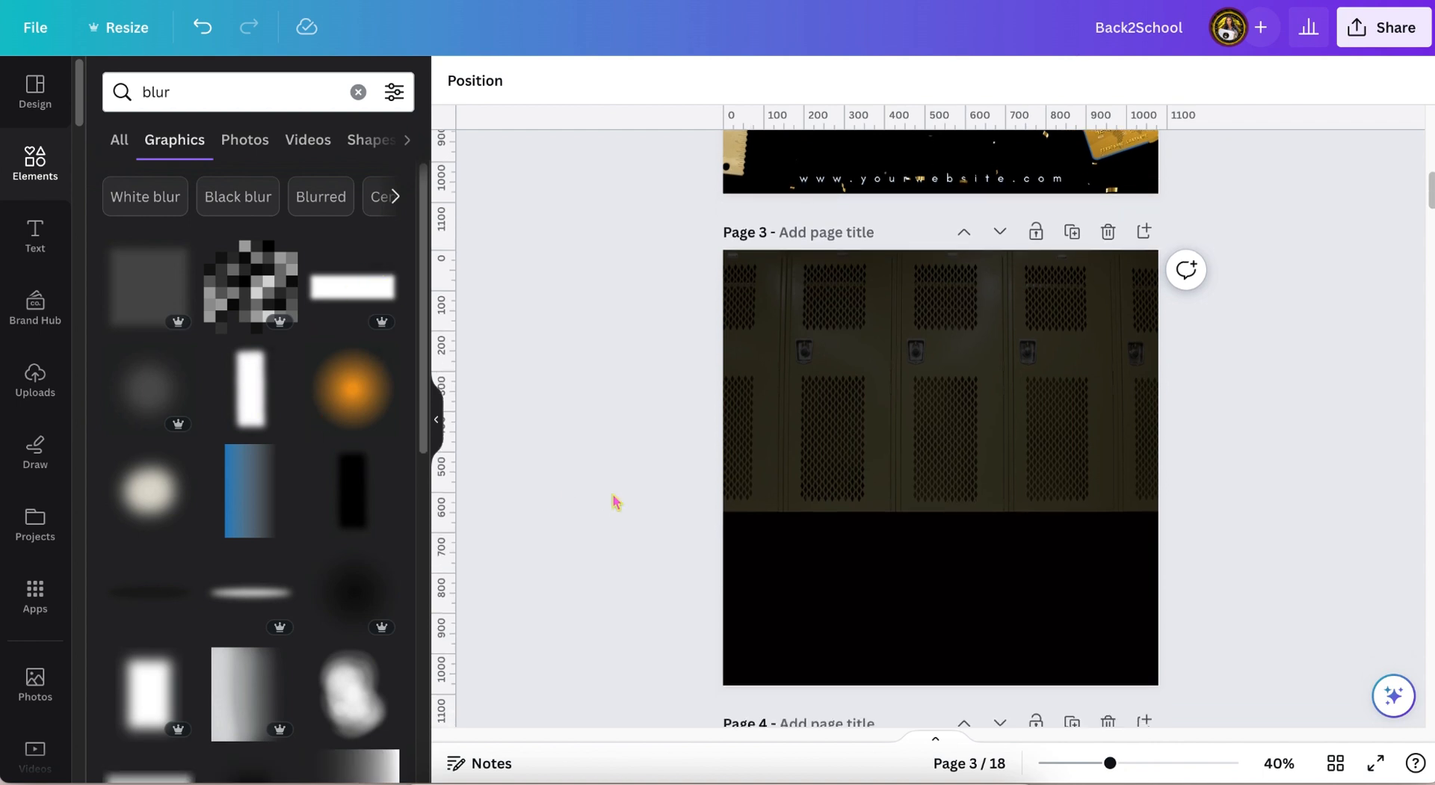
left_click(355, 400)
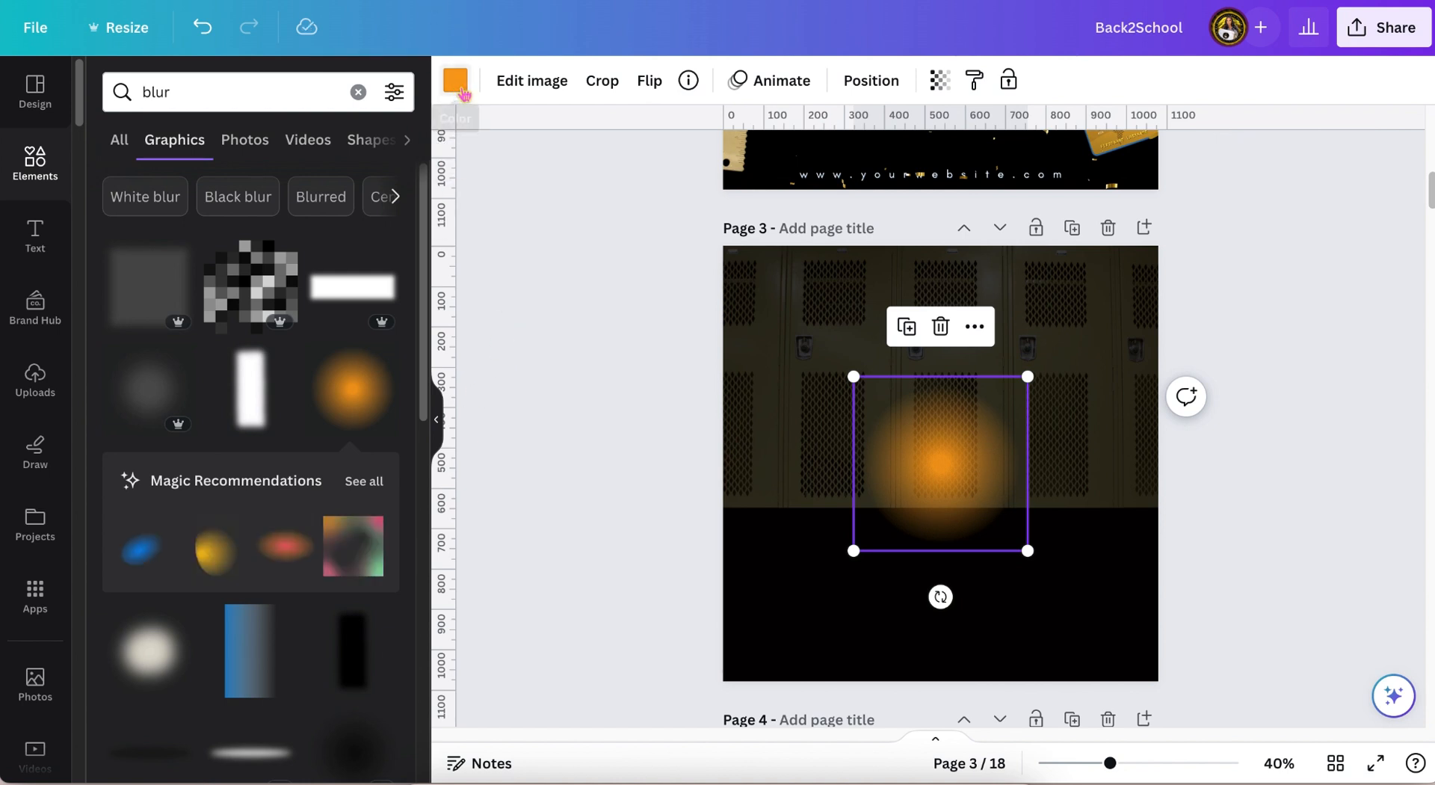
left_click(461, 89)
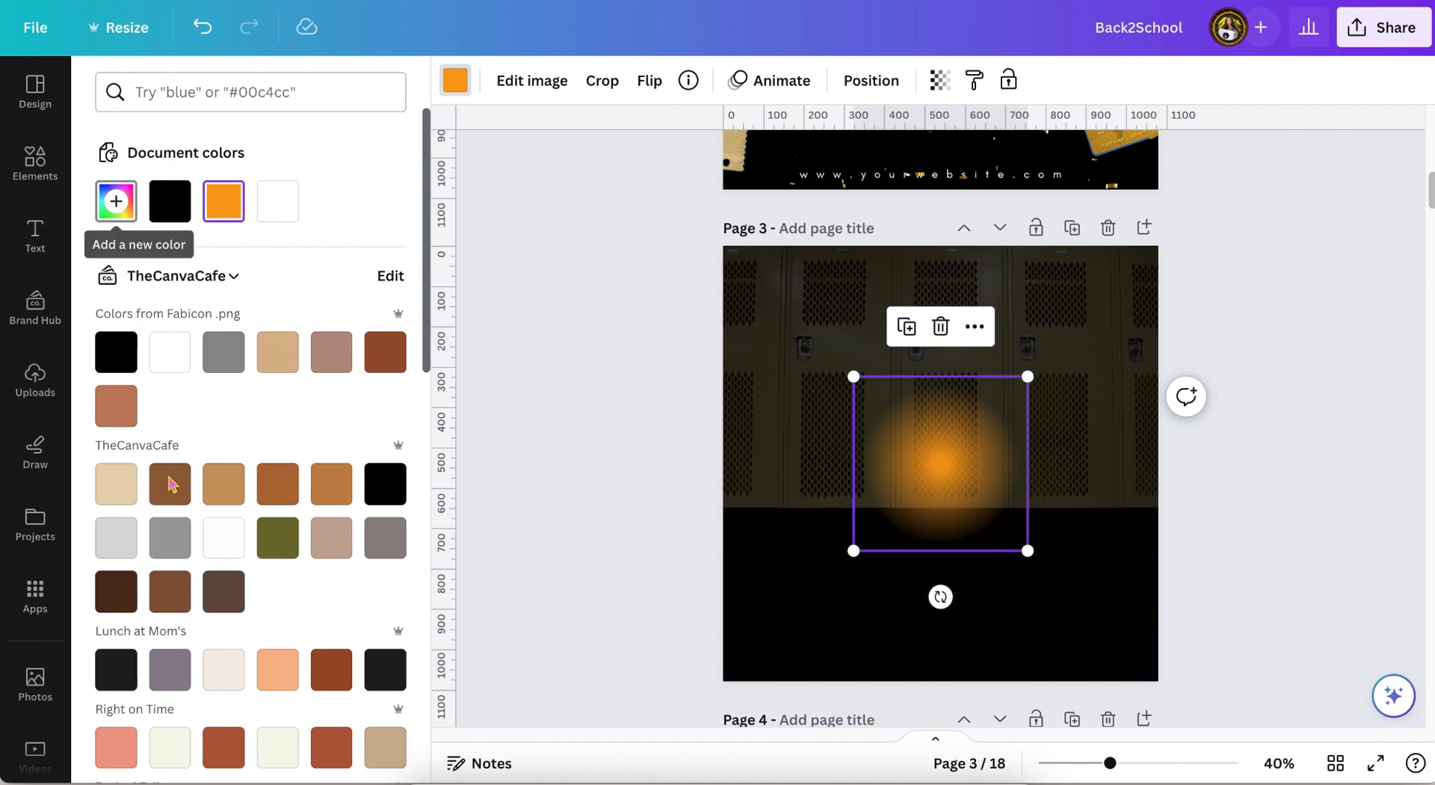
scroll(176, 495, "down", 10)
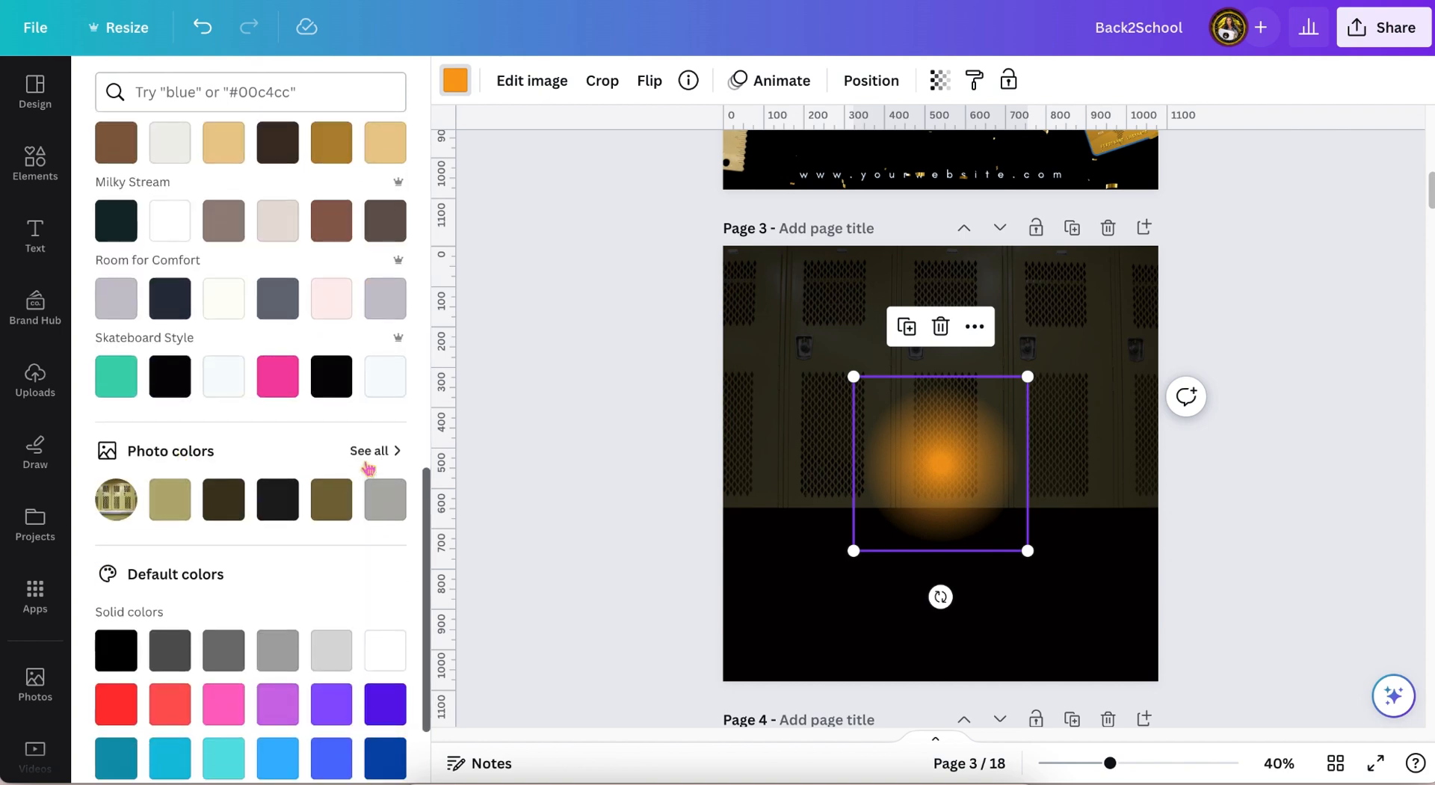
left_click(371, 456)
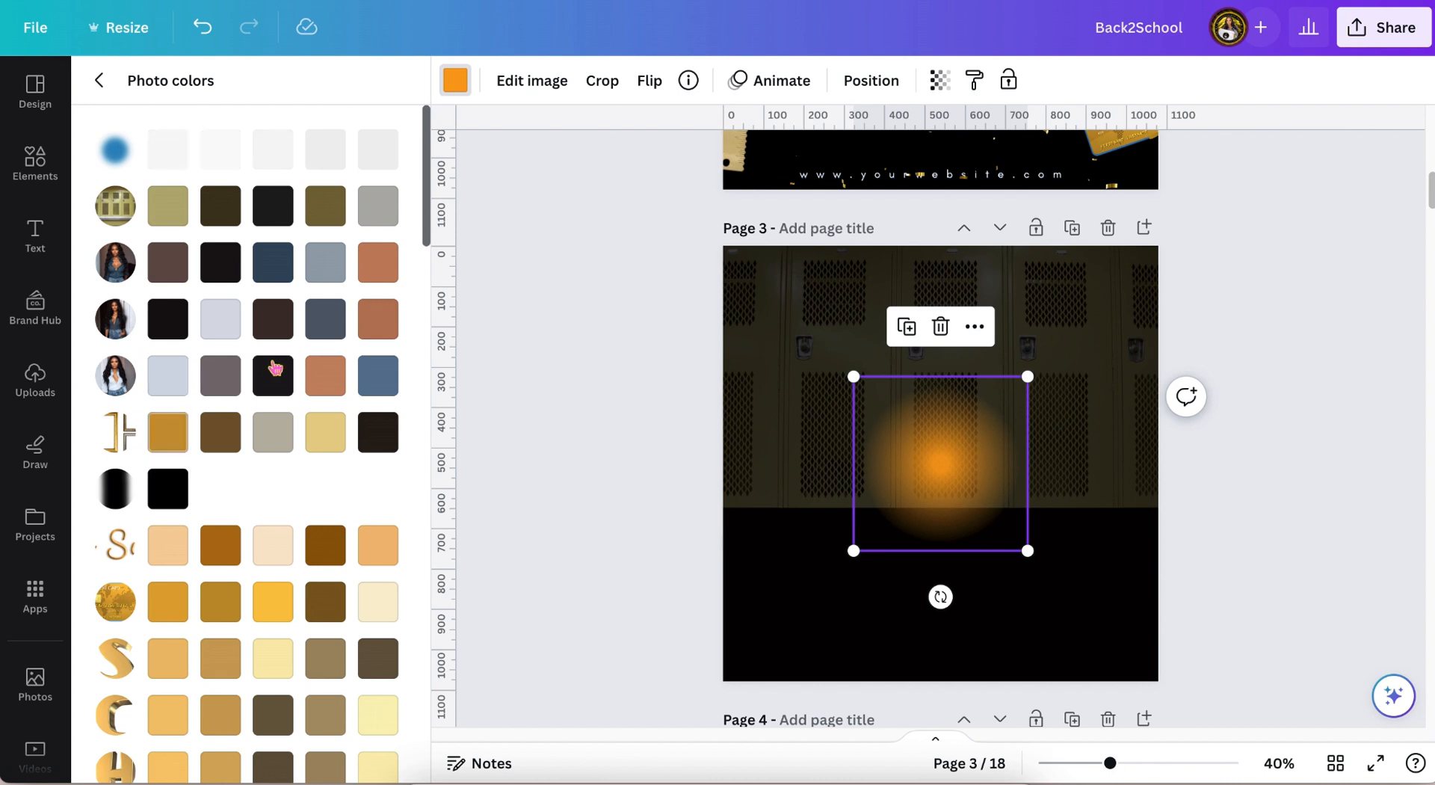
left_click(376, 381)
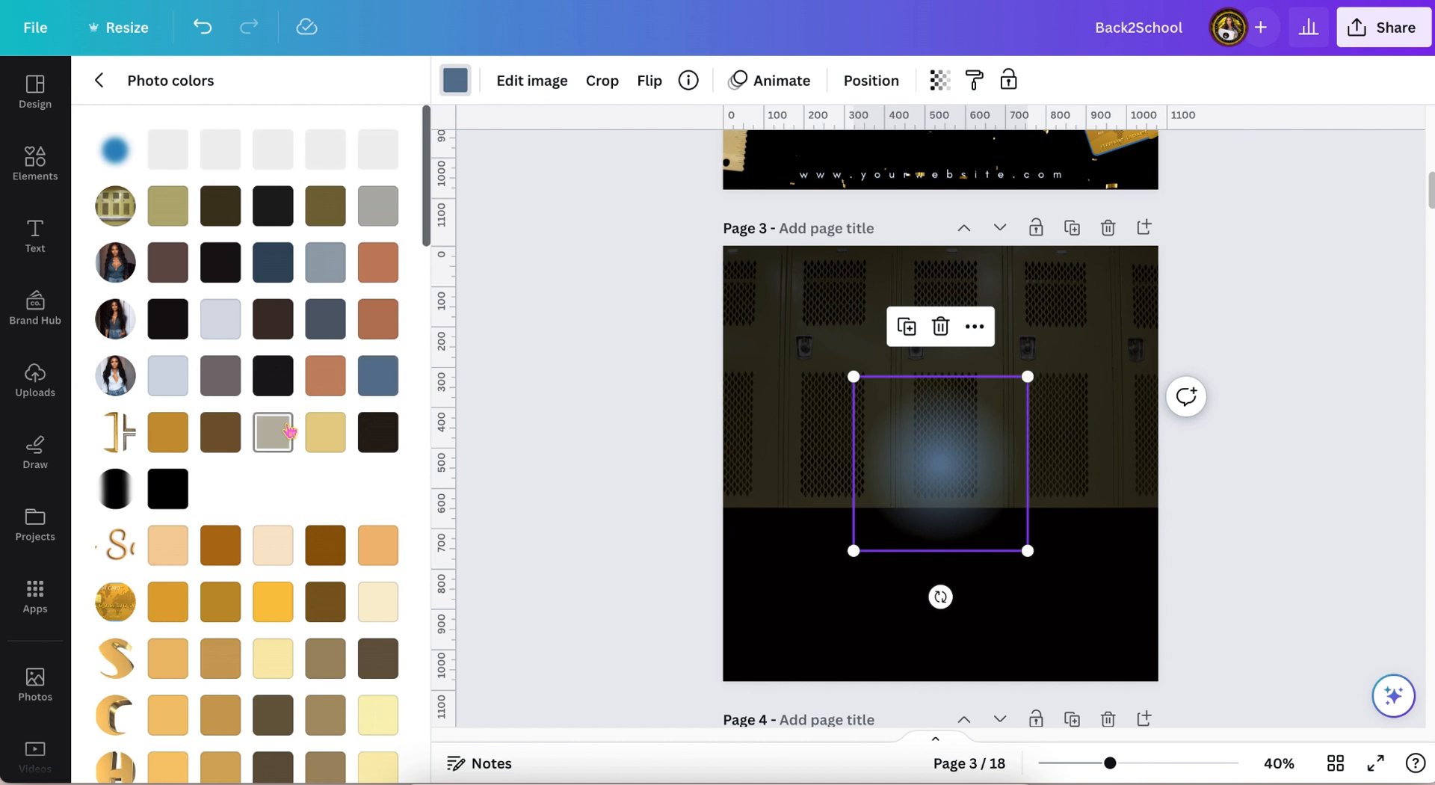
Set the round blur graphic to a custom bright blue, #0477E6
left_click(99, 80)
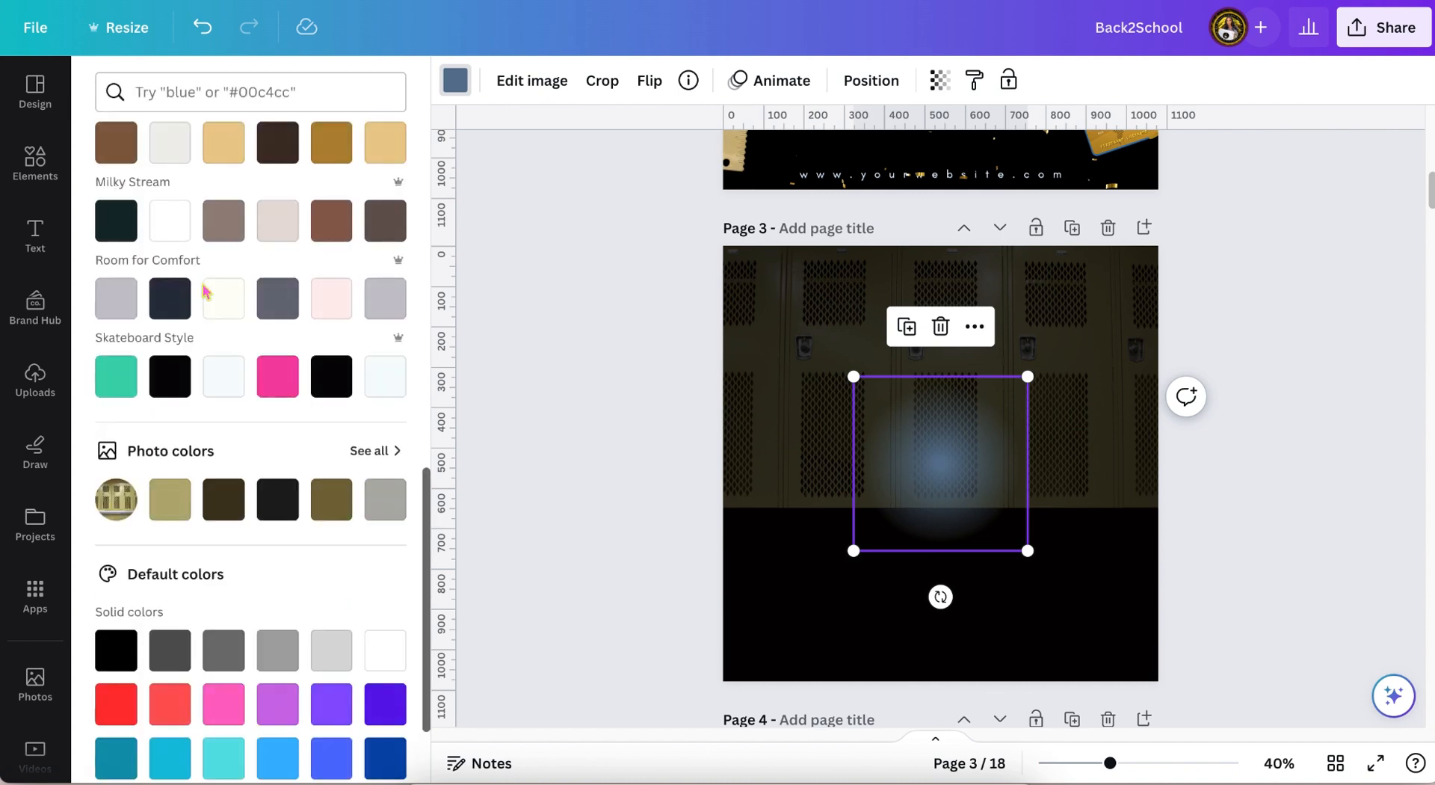
scroll(206, 290, "up", 12)
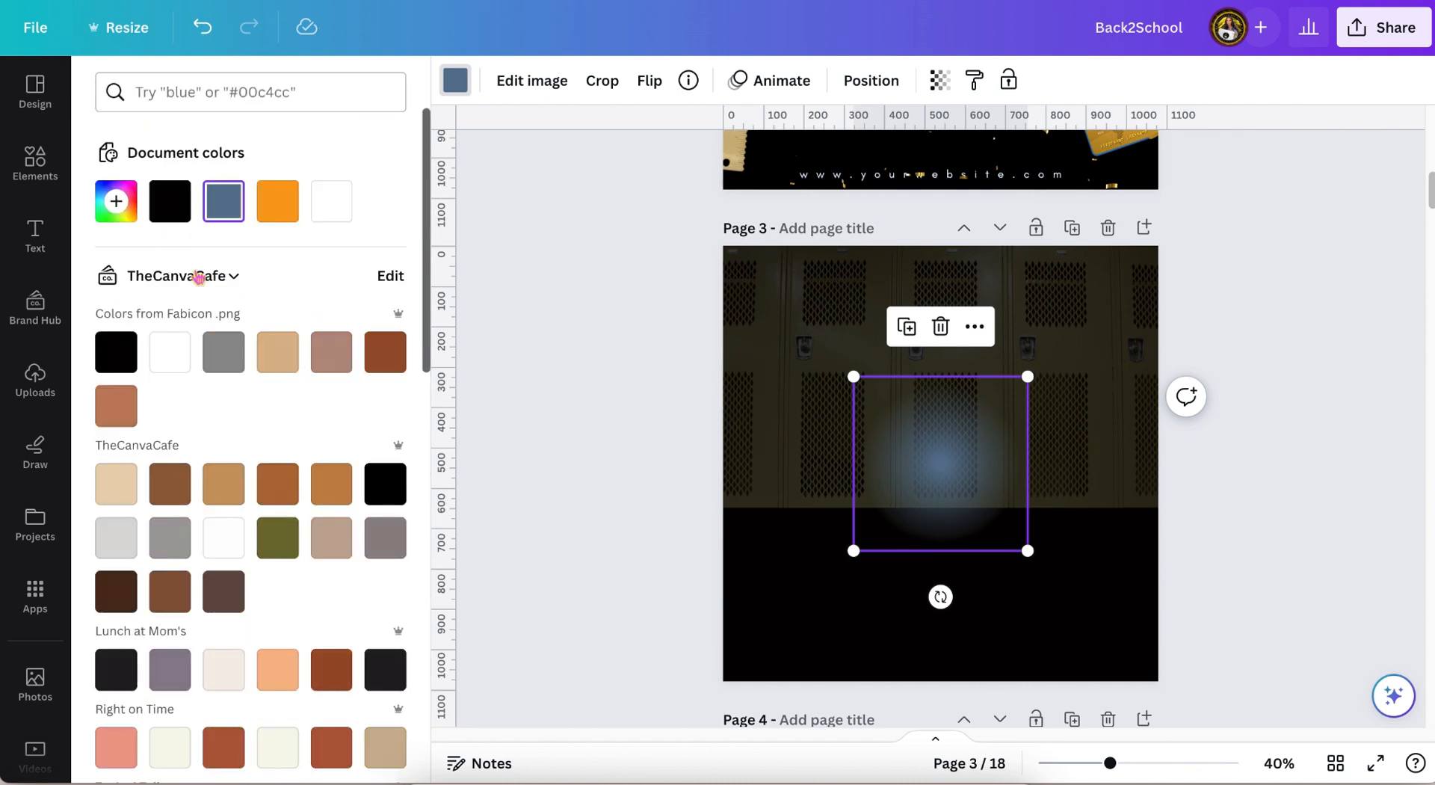
left_click(116, 201)
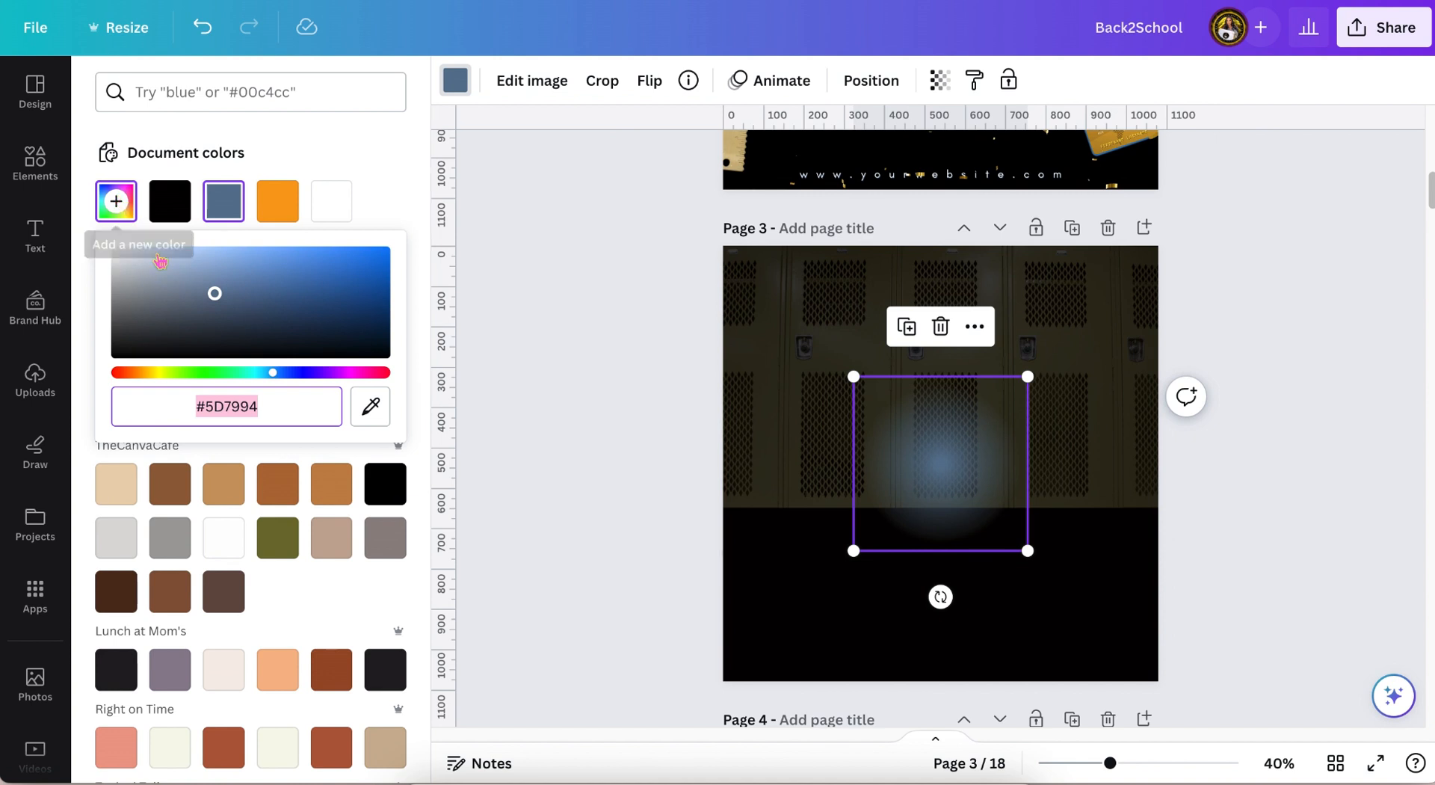
left_click_drag(214, 293, 385, 257)
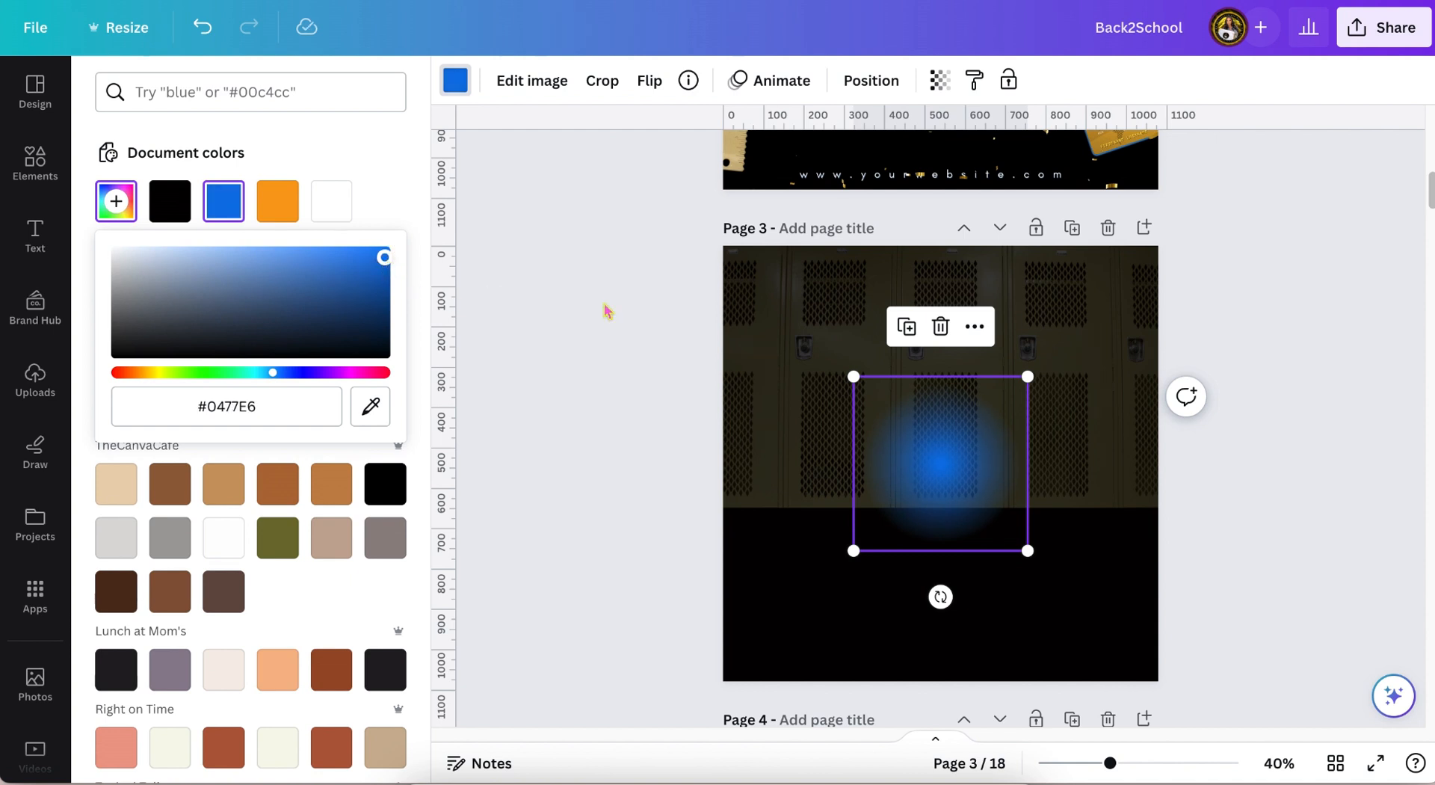
Enlarge the blue blur to about two thirds of the page width and center it horizontally over the lockers
left_click_drag(853, 376, 766, 289)
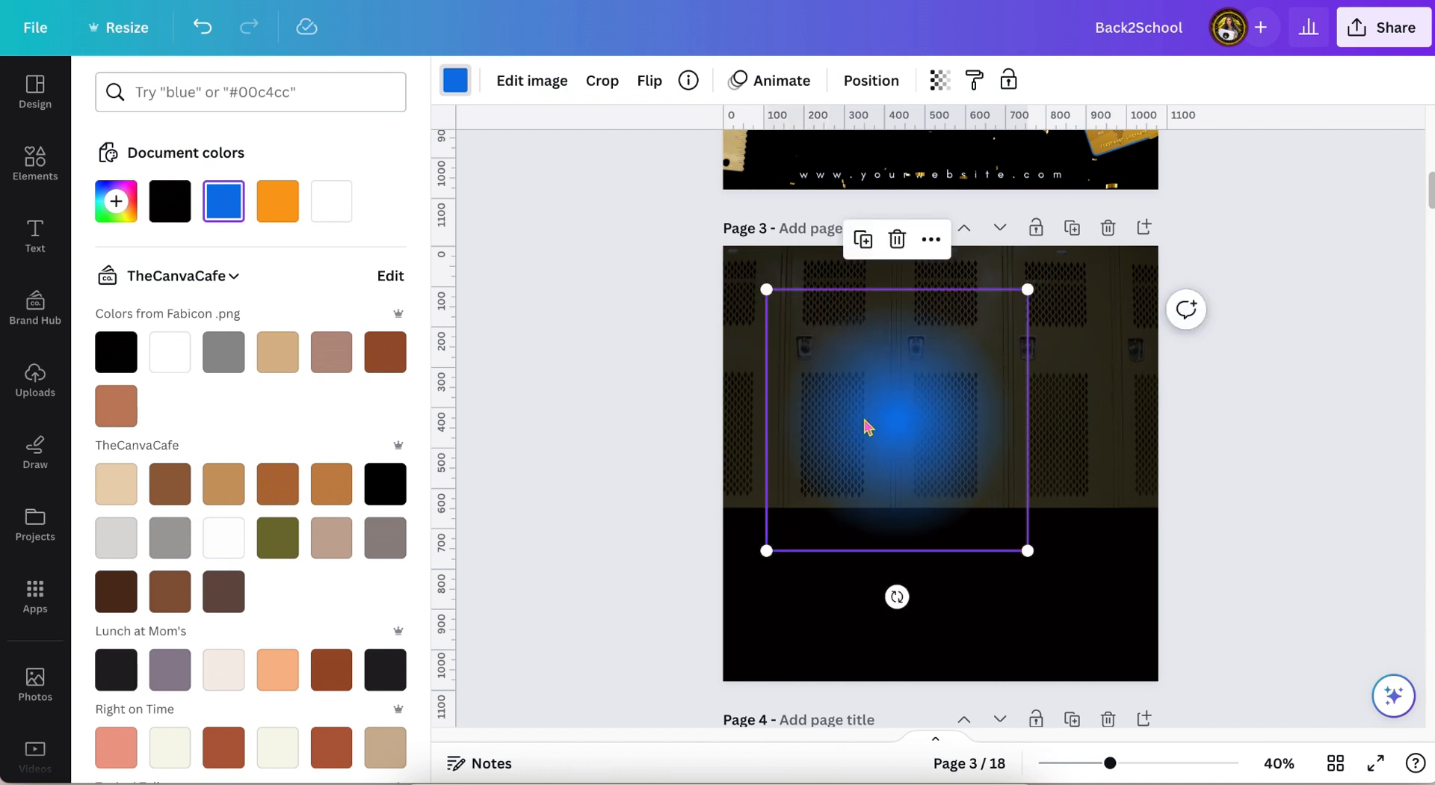
left_click_drag(866, 426, 913, 386)
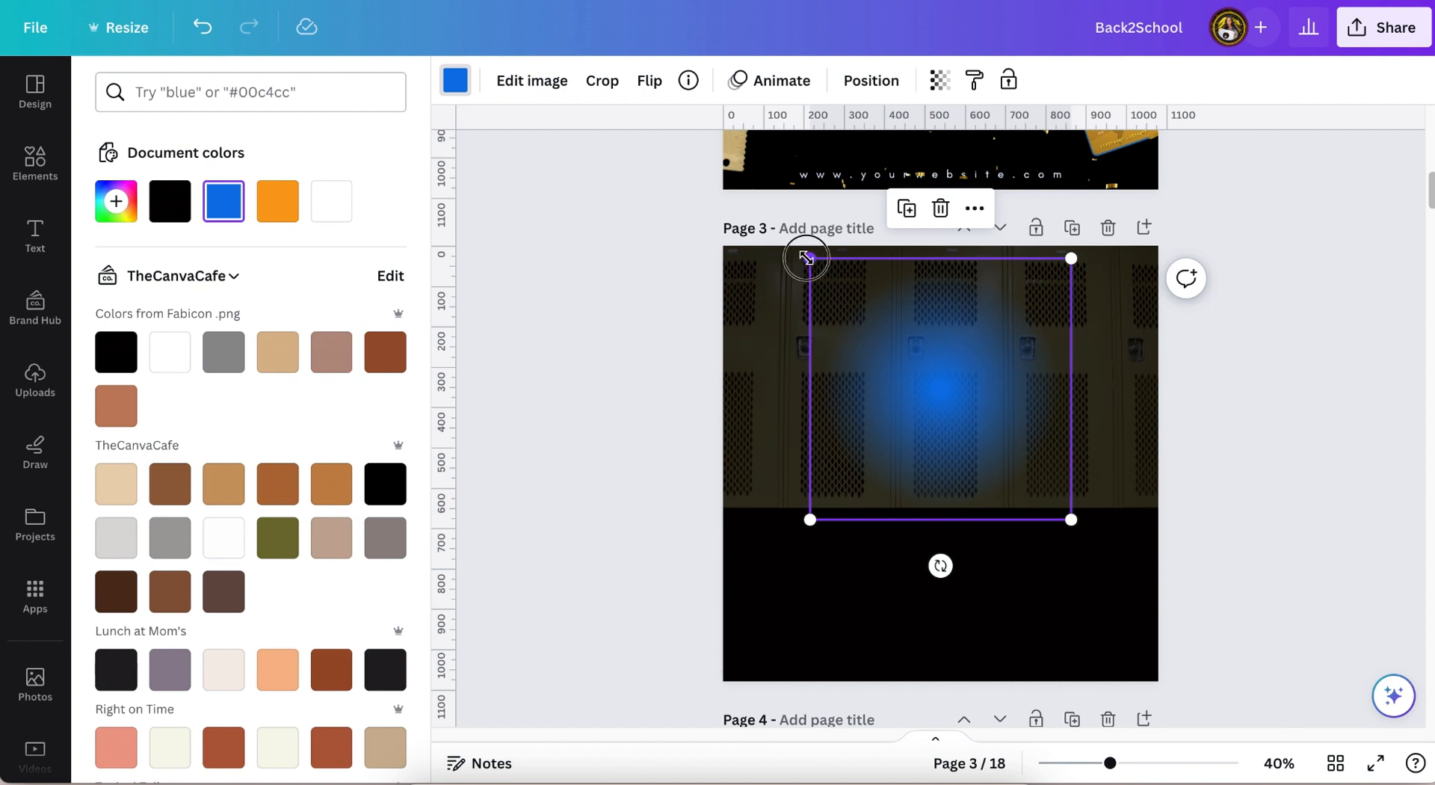
left_click_drag(806, 258, 798, 246)
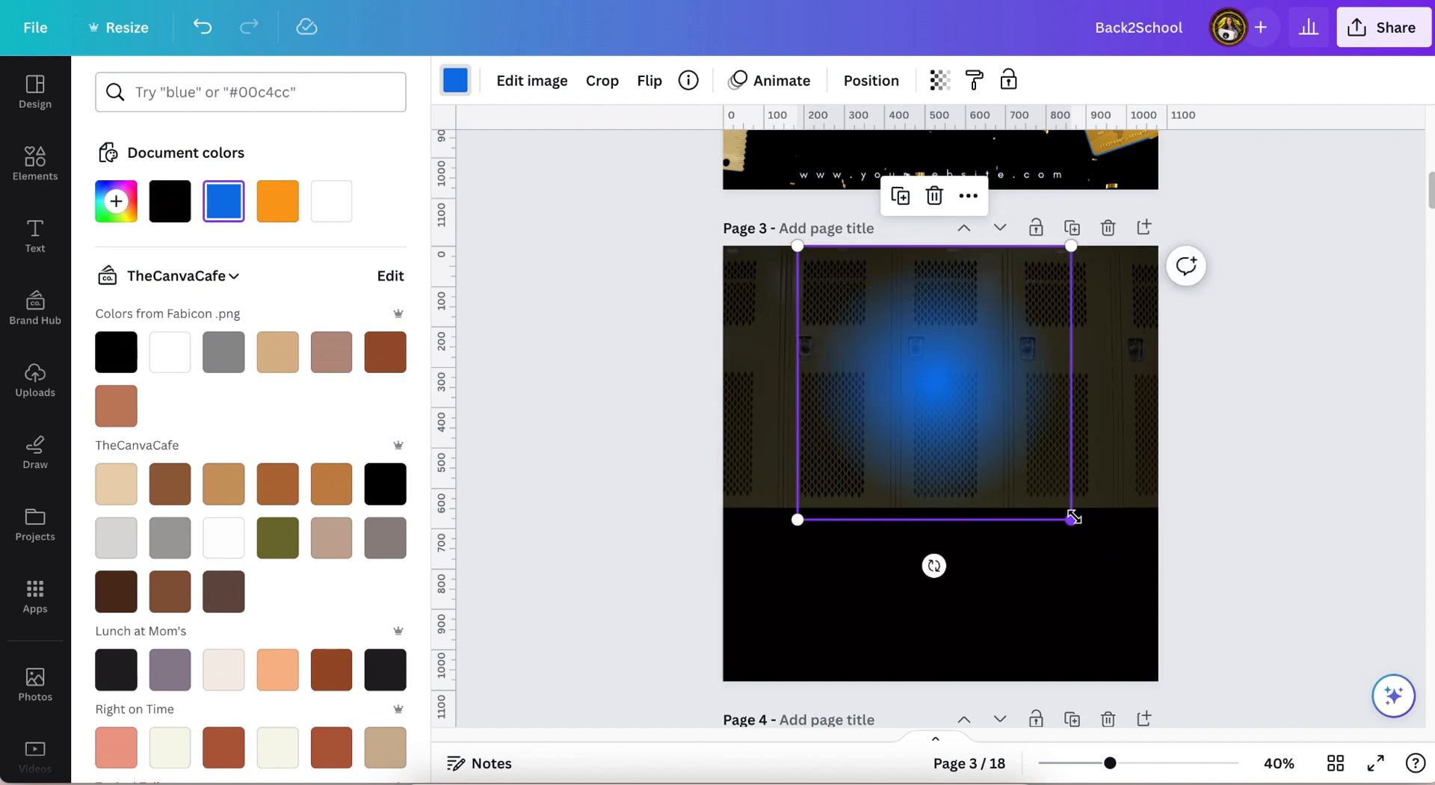
left_click_drag(1073, 519, 1104, 560)
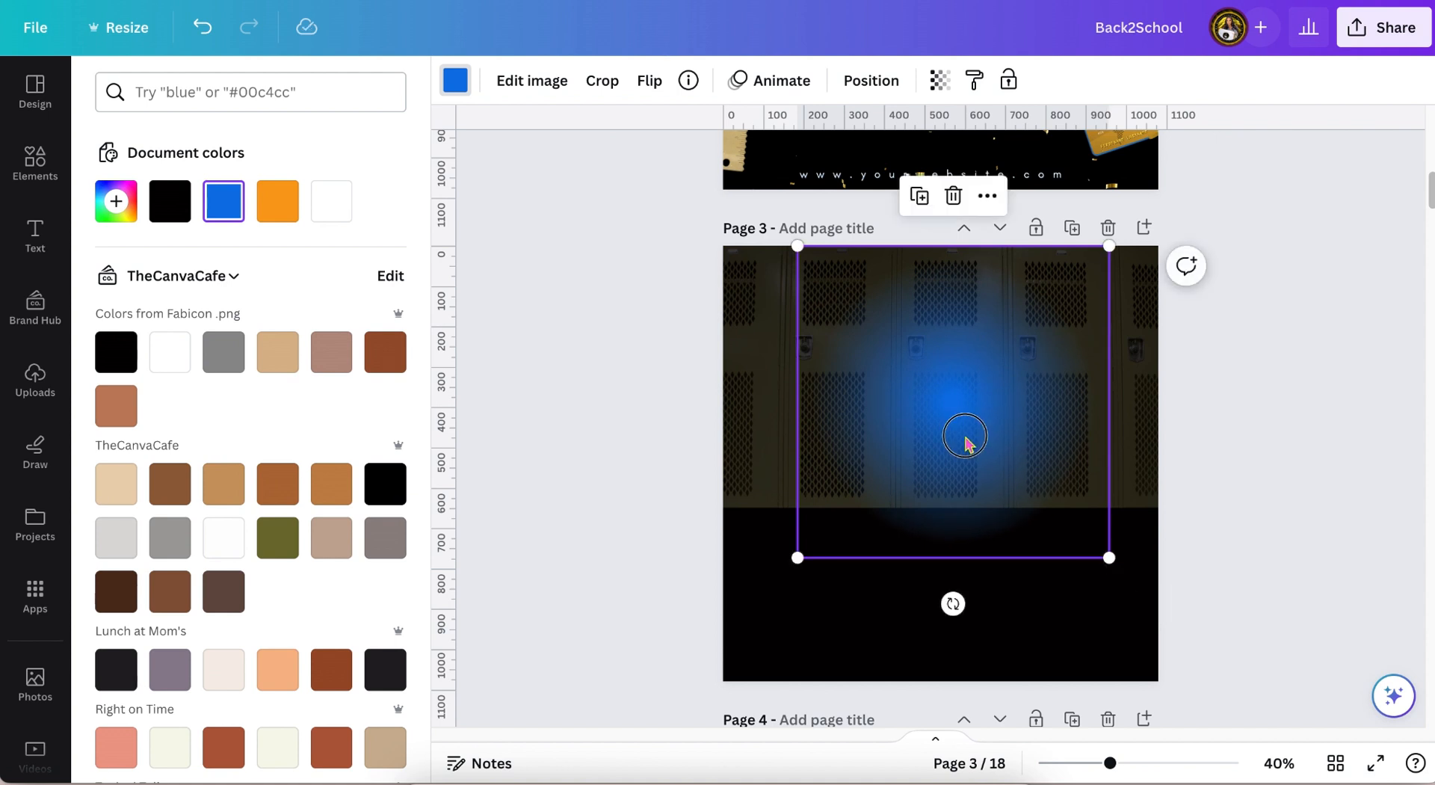
left_click_drag(965, 441, 947, 425)
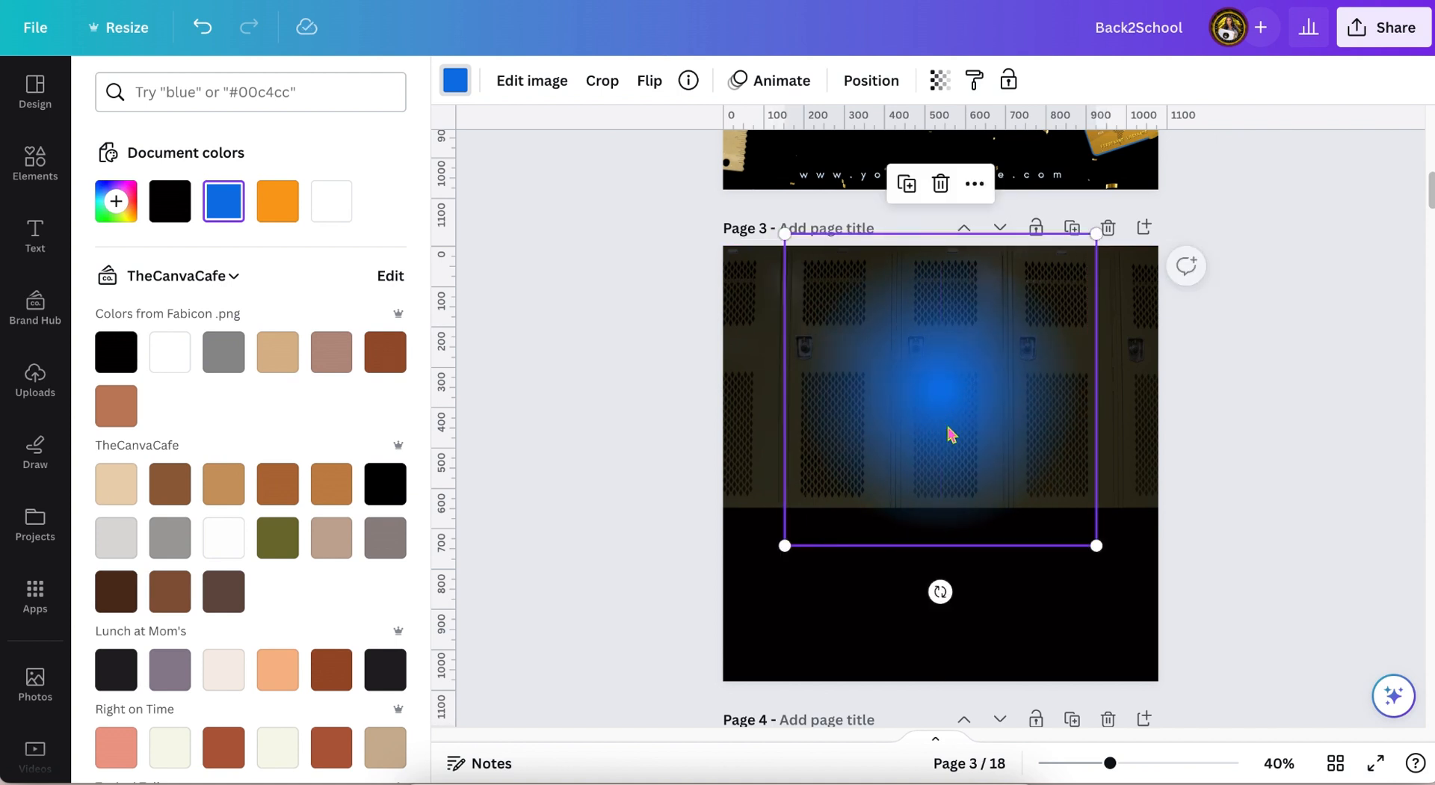
left_click(1235, 437)
left_click(1235, 436)
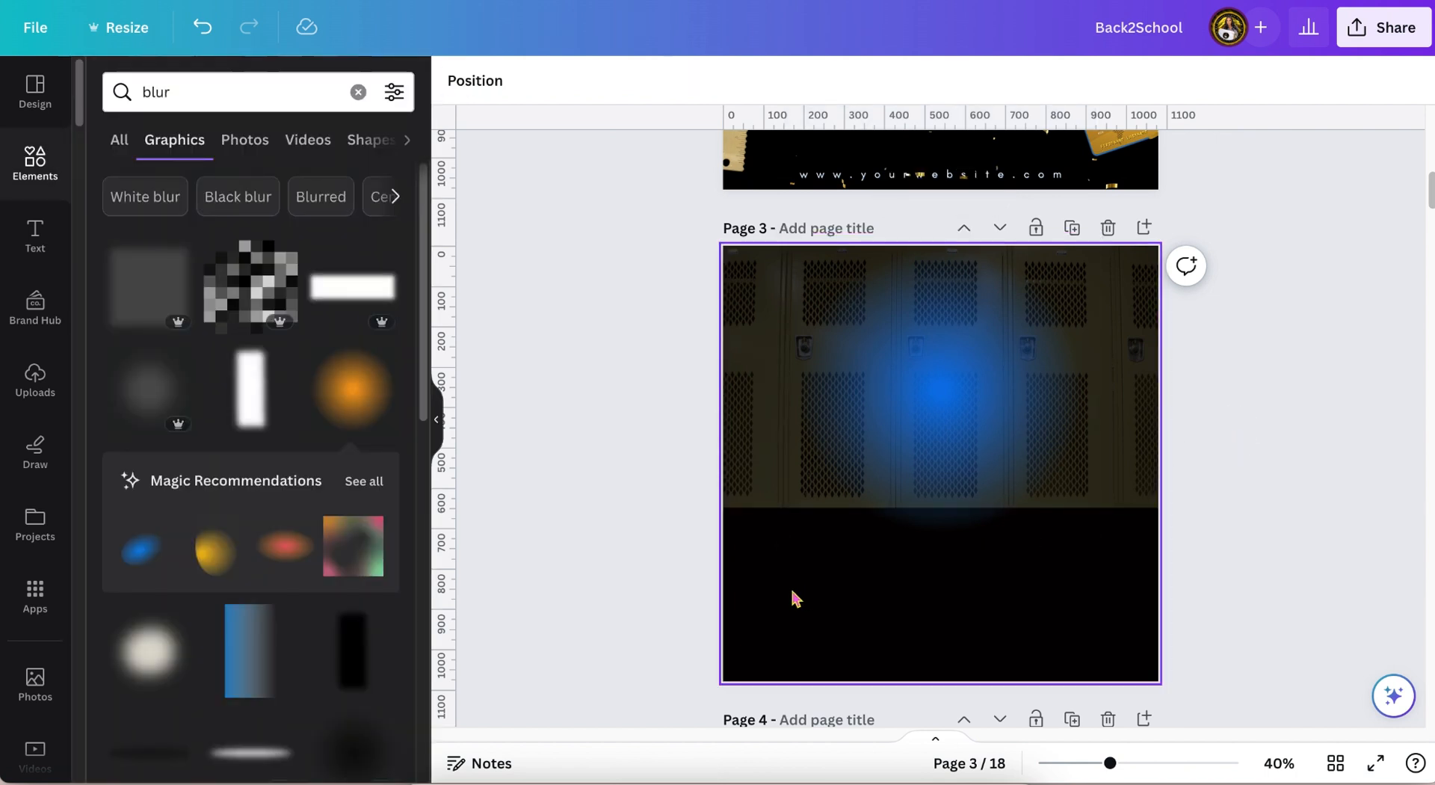
Move the set of three picture frames from the Hello Summer page onto the locker page and enlarge it slightly
scroll(725, 475, "up", 2)
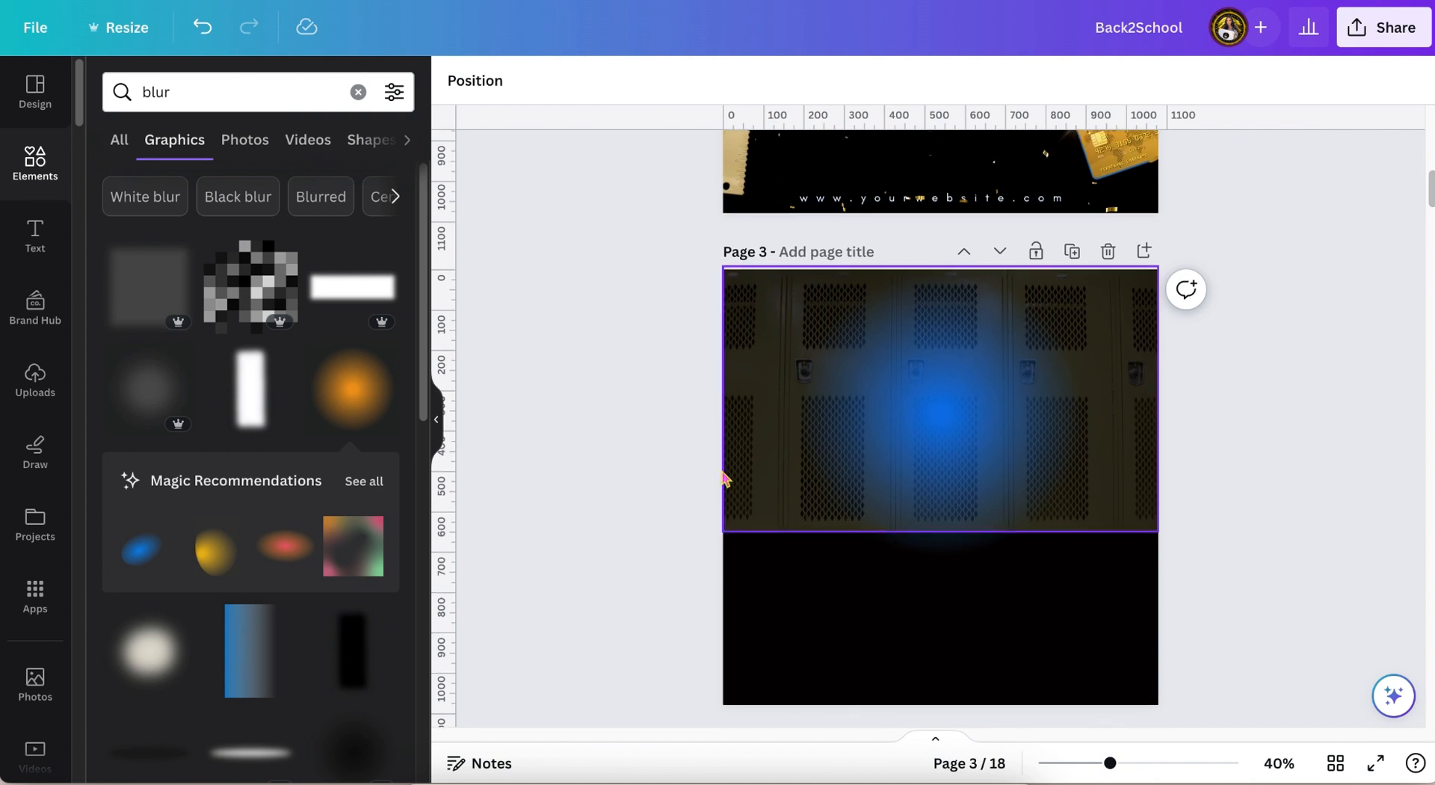
scroll(723, 480, "down", 5)
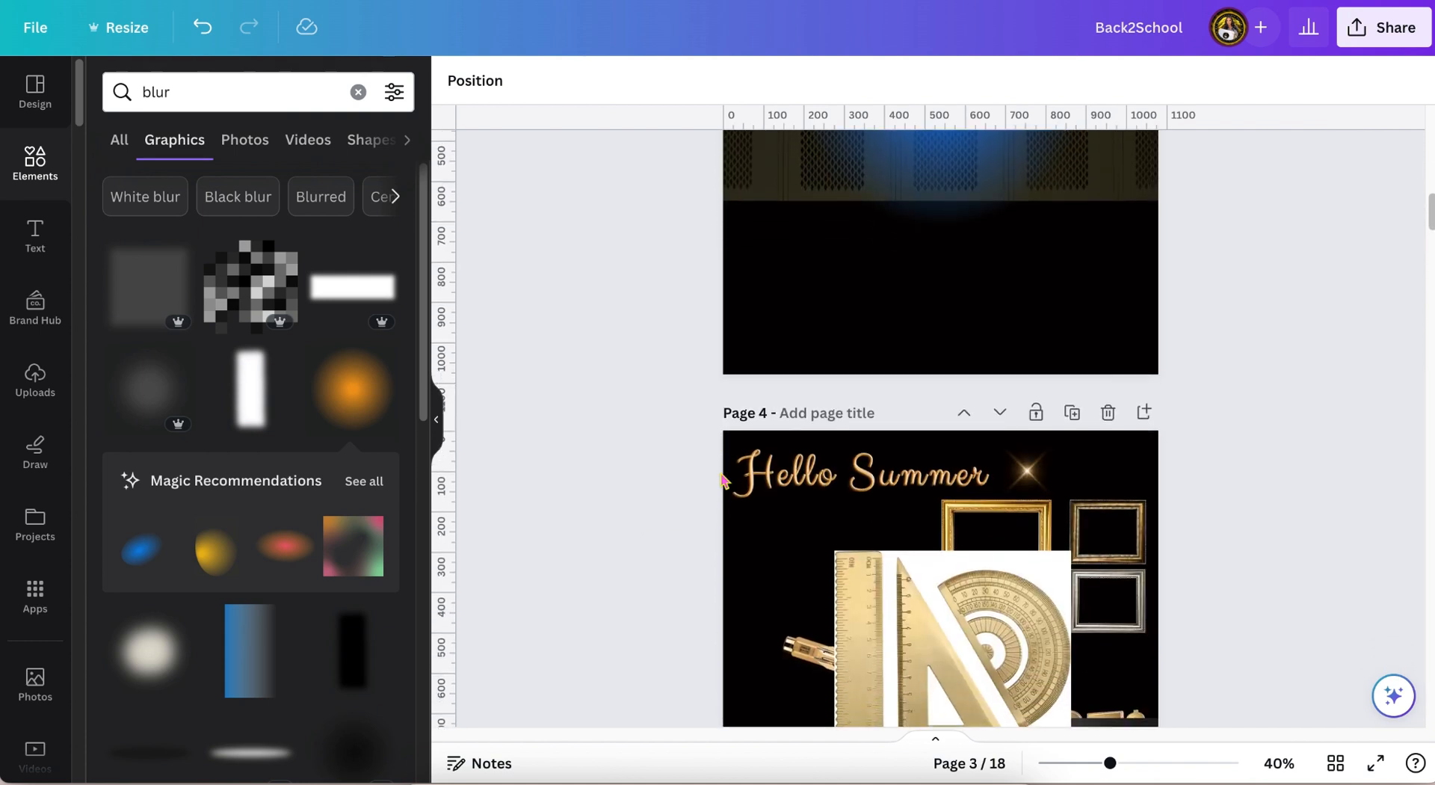
left_click(1121, 540)
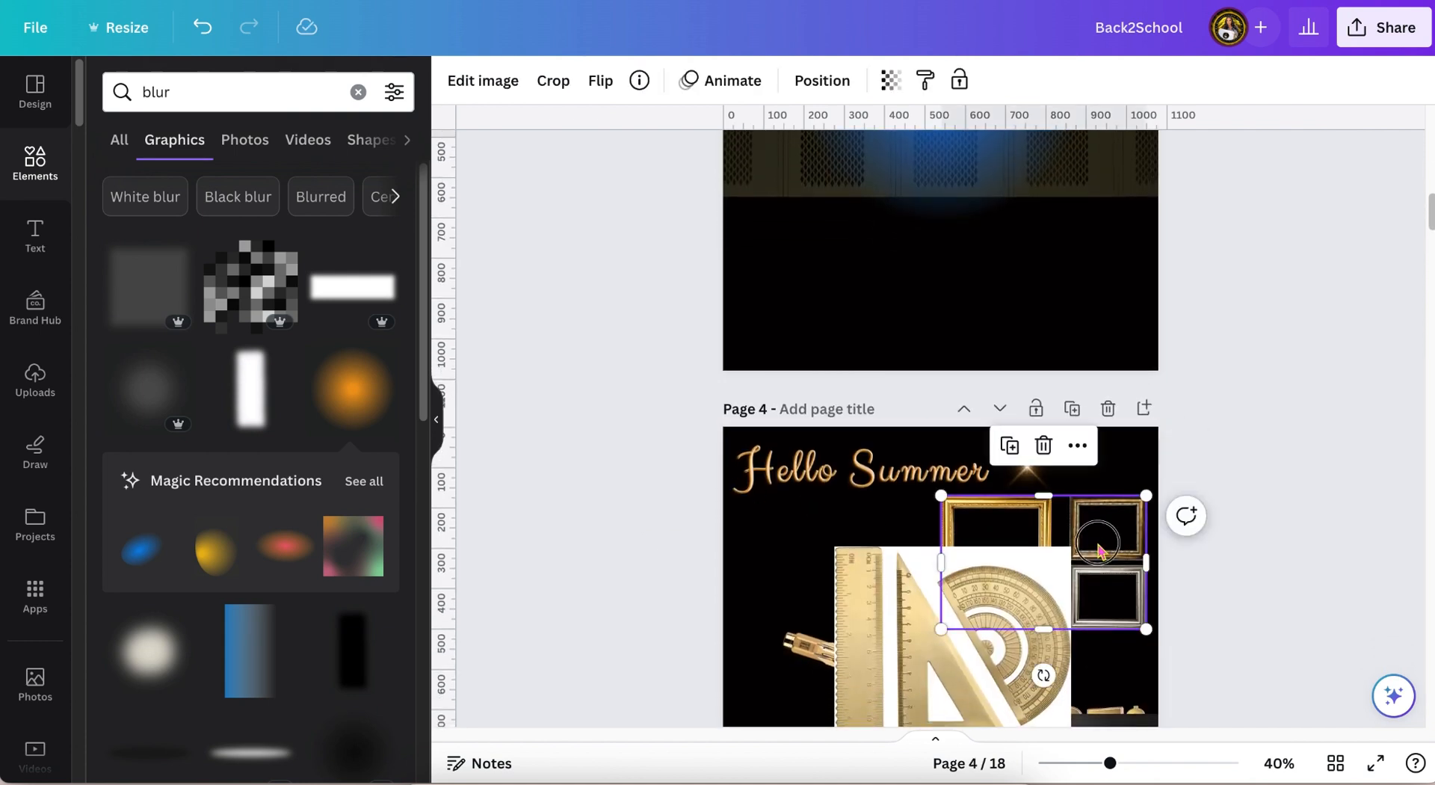
left_click_drag(1099, 551, 1025, 142)
scroll(1309, 404, "up", 3)
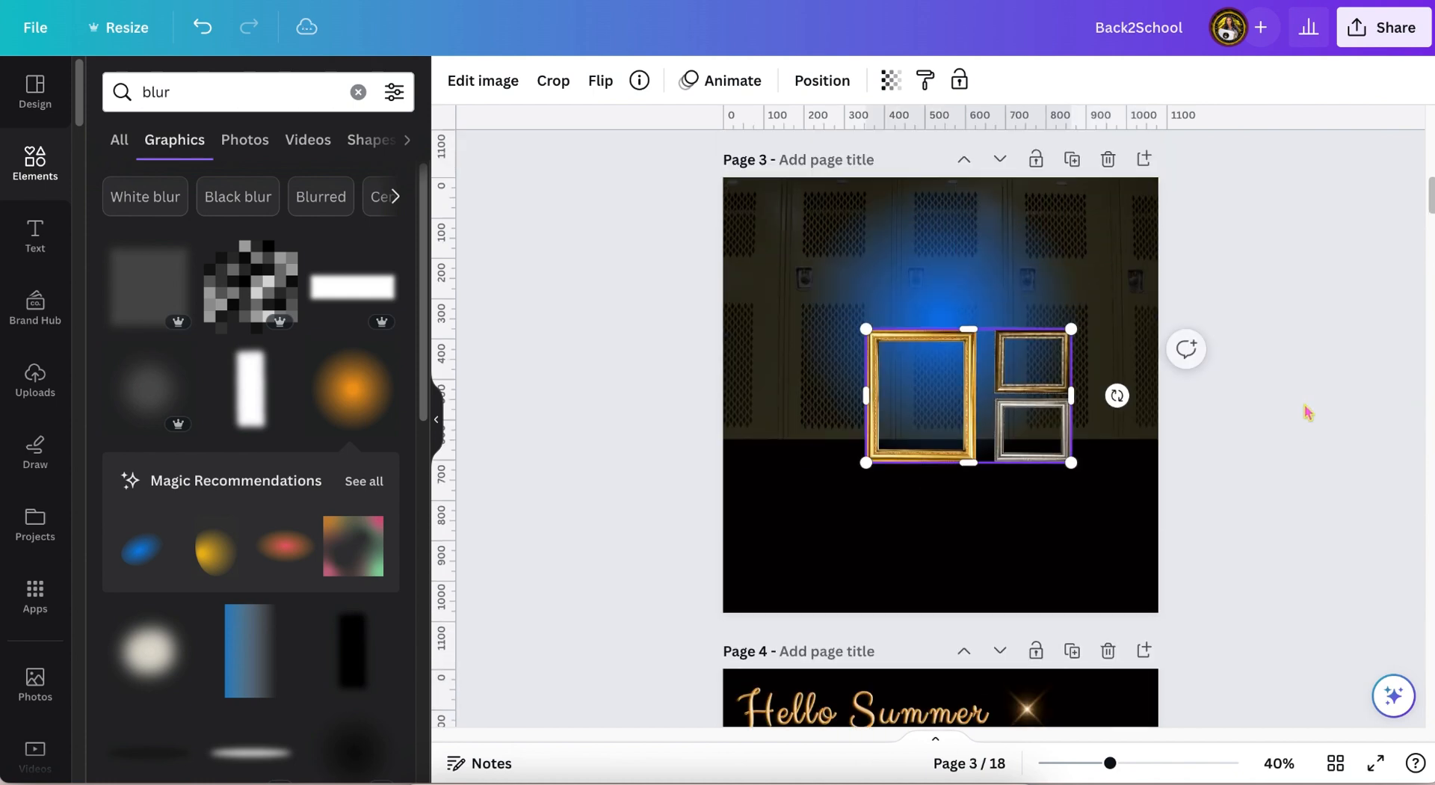
scroll(1309, 412, "up", 1)
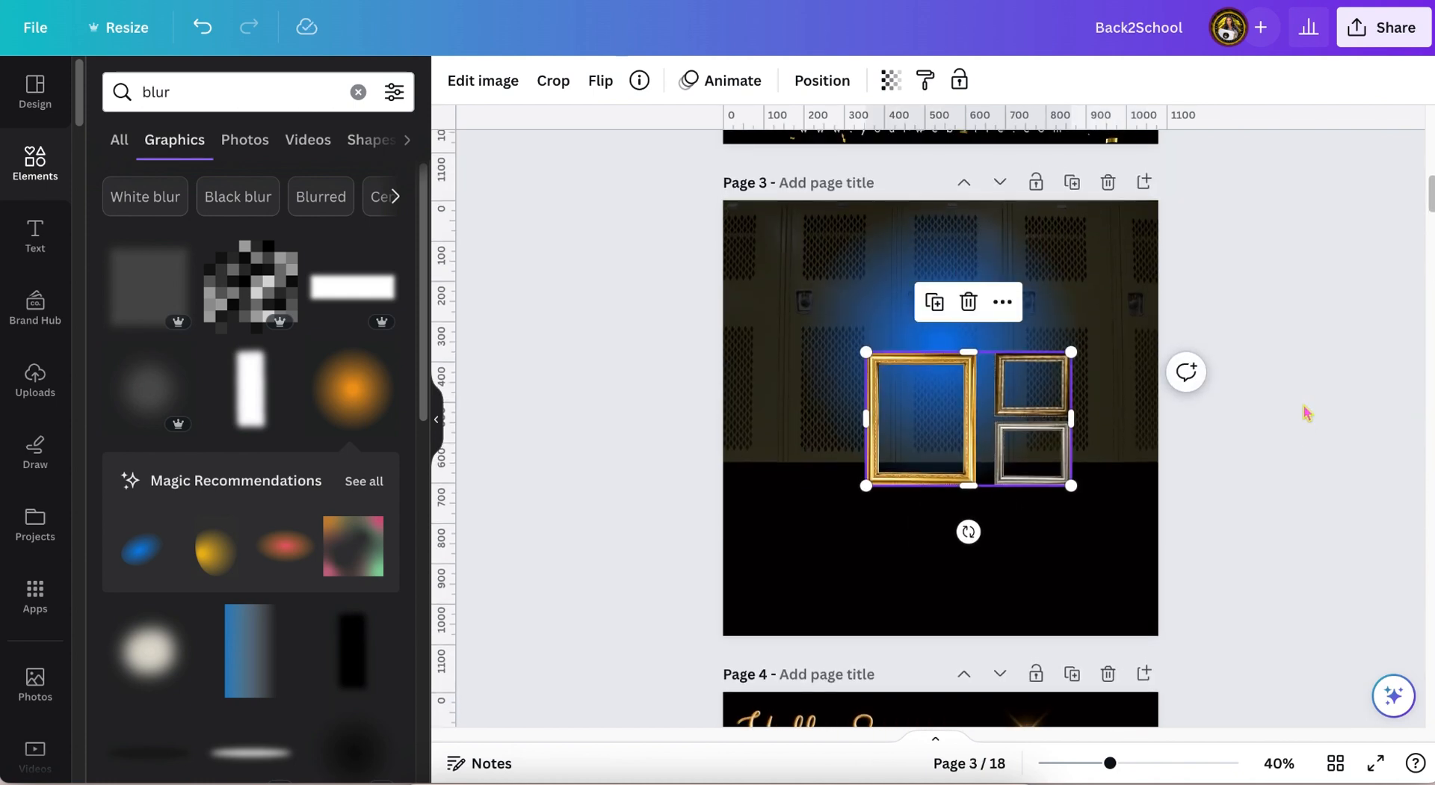
scroll(1305, 411, "up", 1)
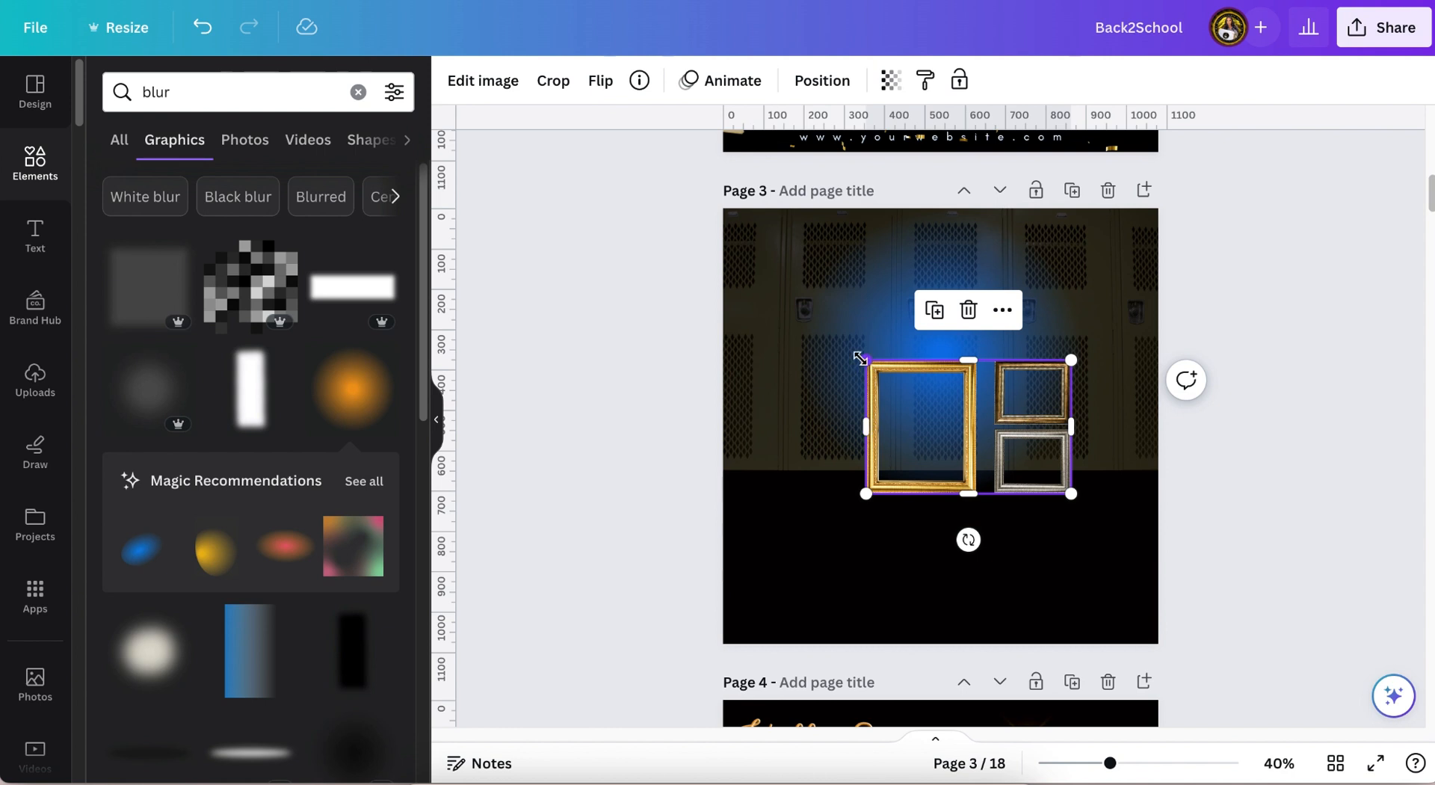
left_click_drag(860, 357, 832, 338)
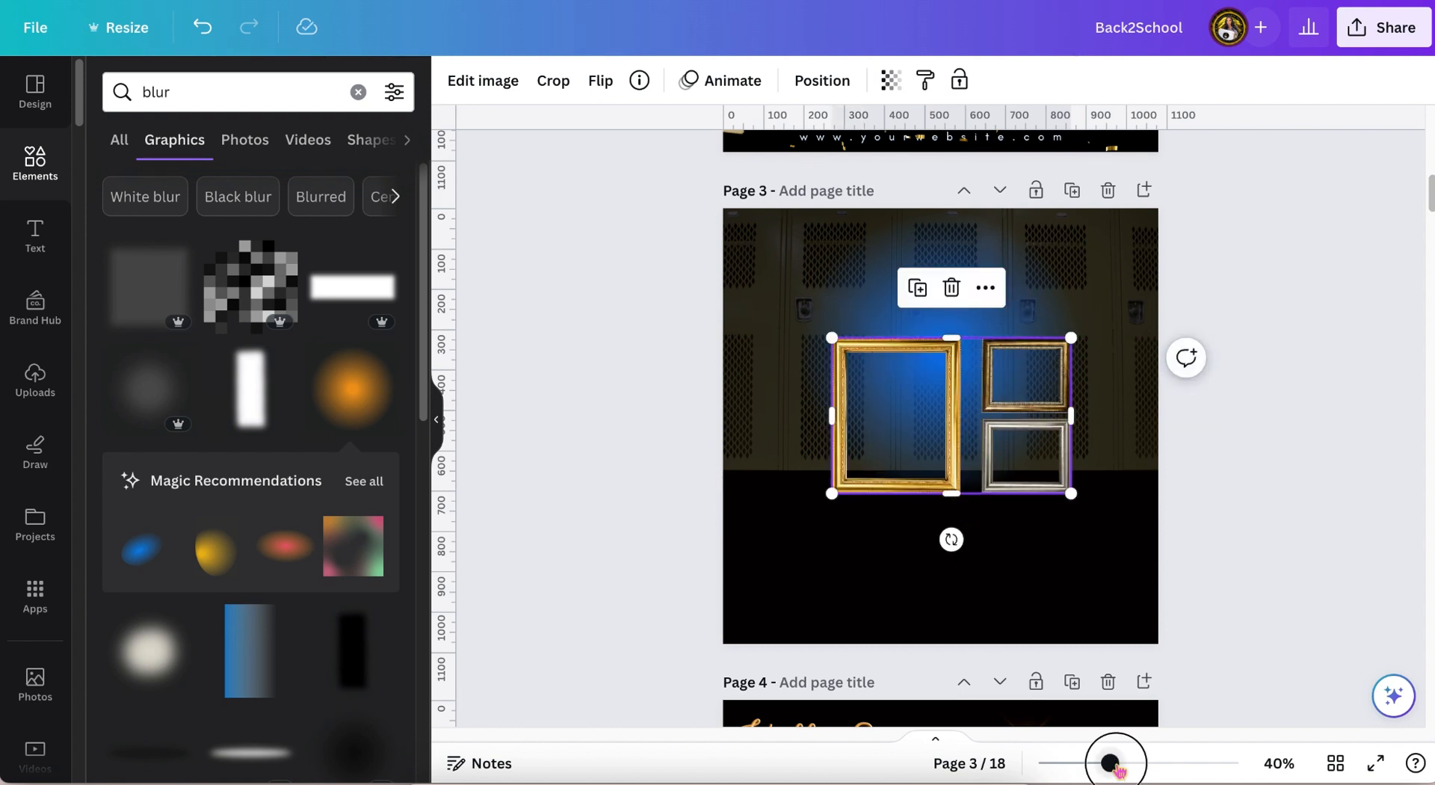
Fully lock the blue blur and the faded locker photo on page 3
left_click_drag(1116, 764, 1123, 764)
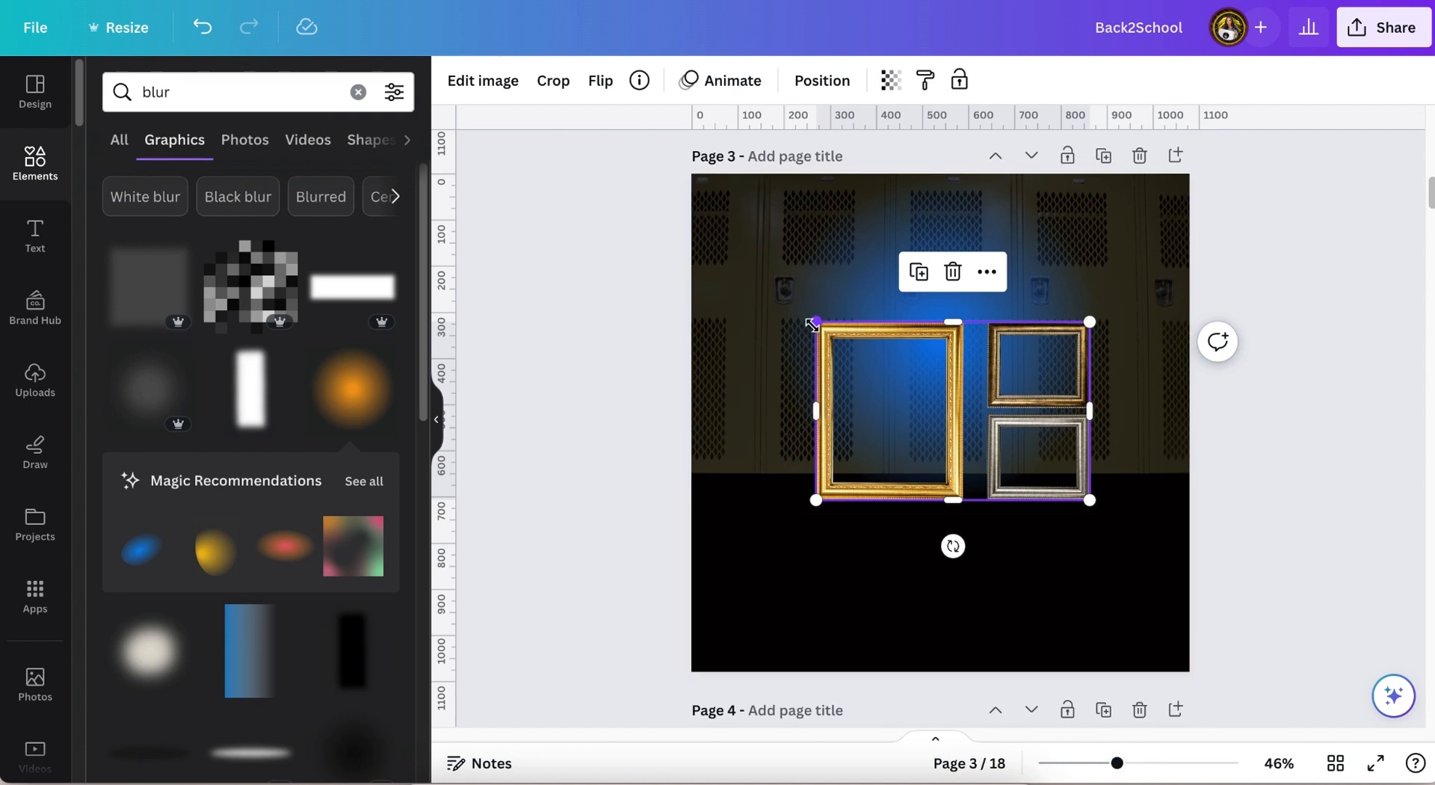
left_click(815, 284)
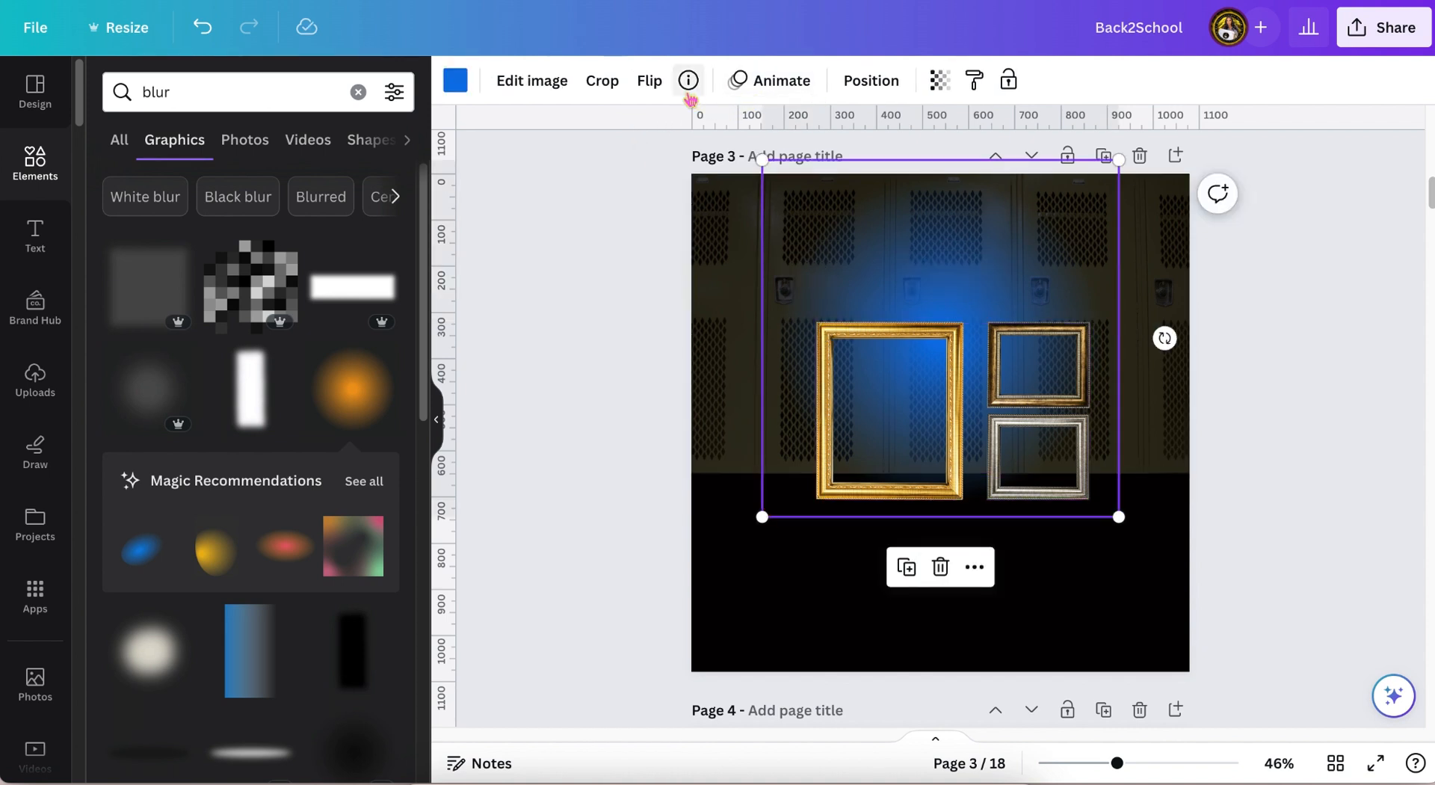
left_click(1008, 79)
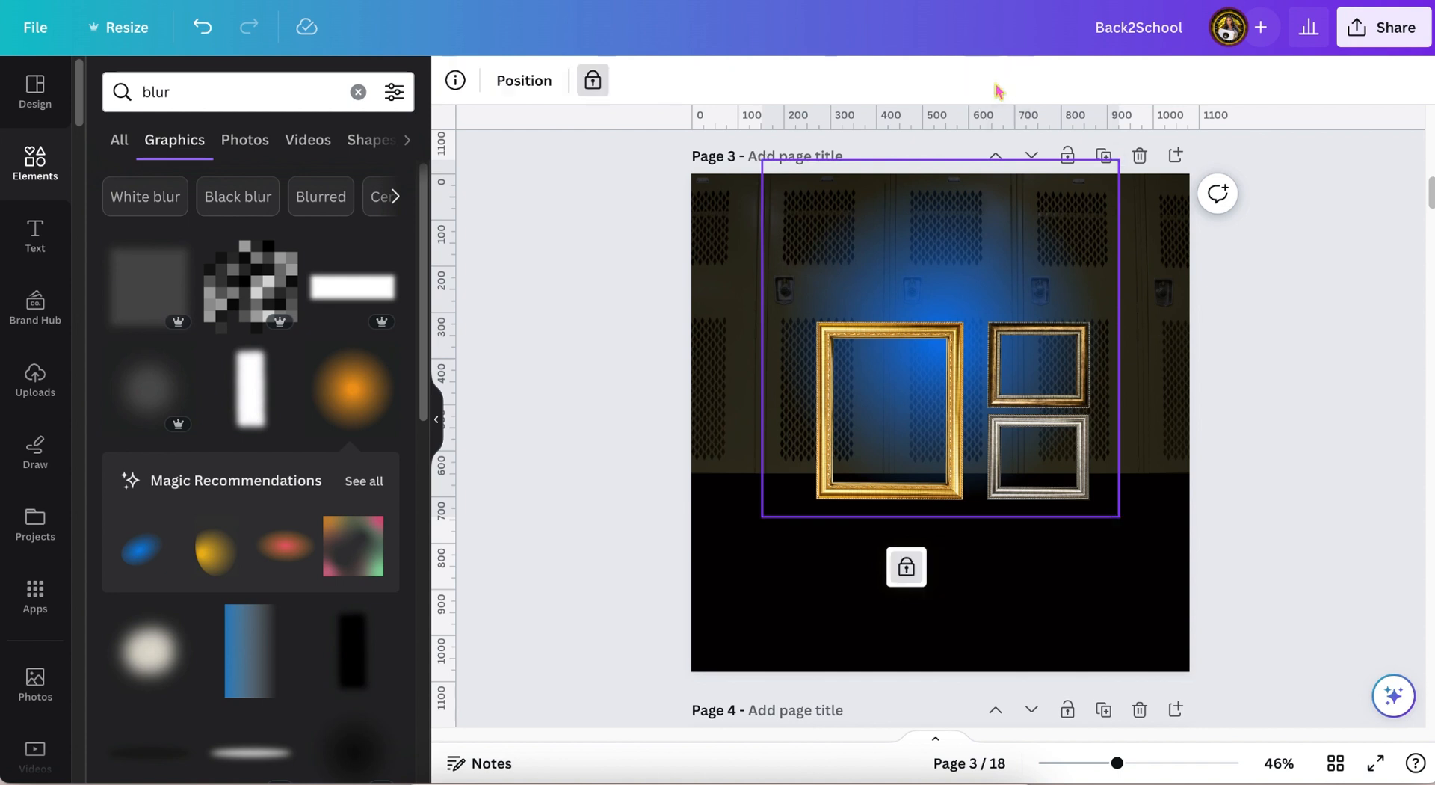
left_click(521, 368)
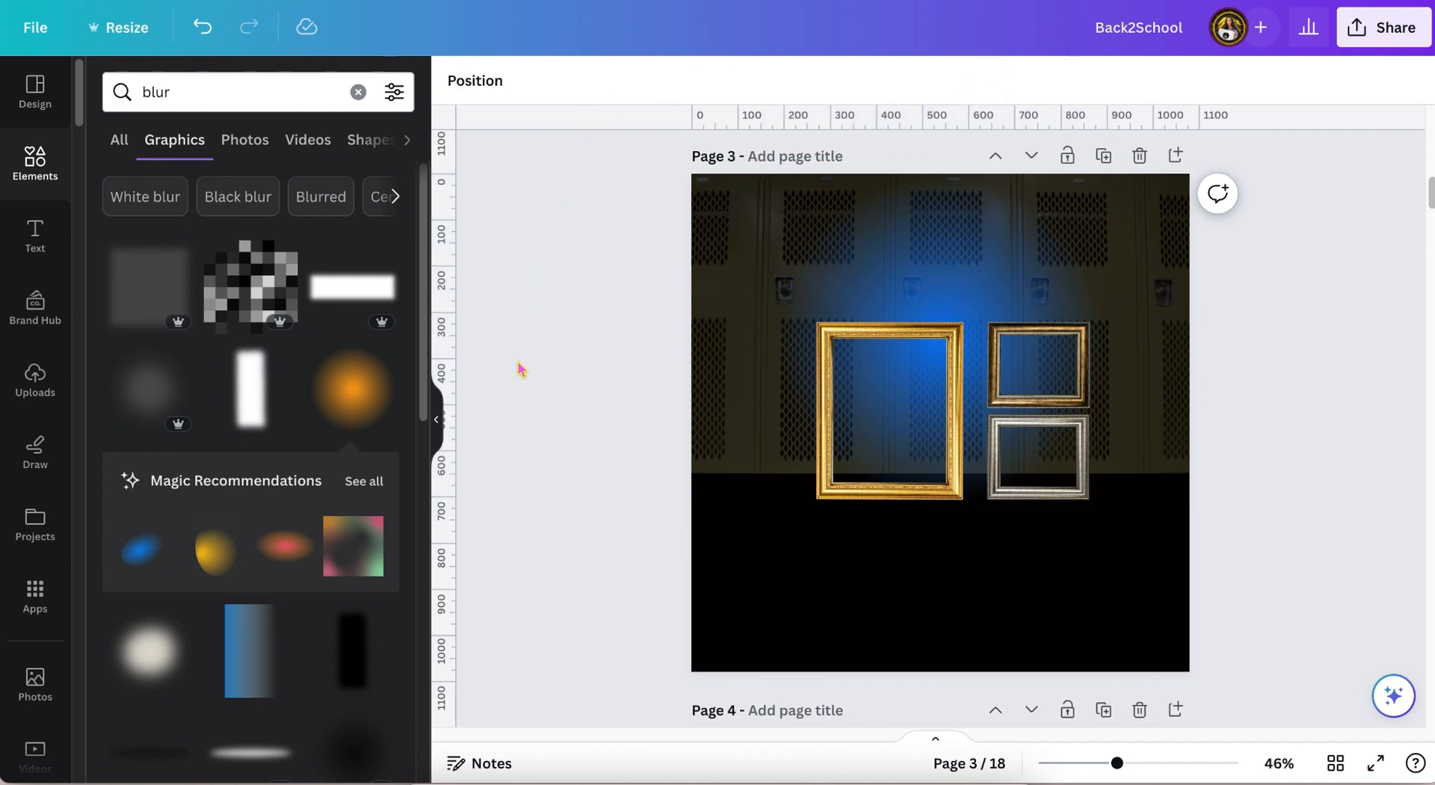
left_click(710, 429)
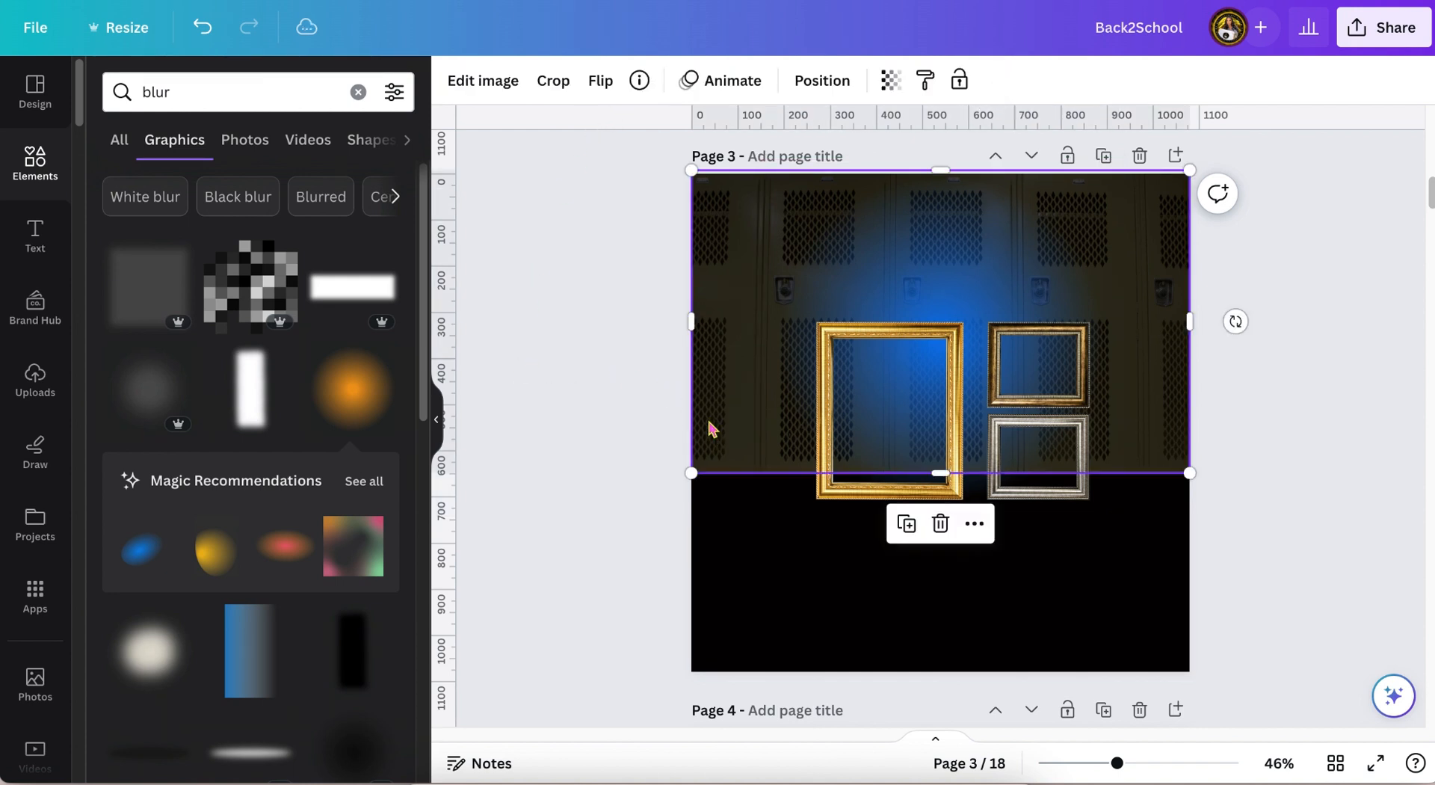
left_click(959, 79)
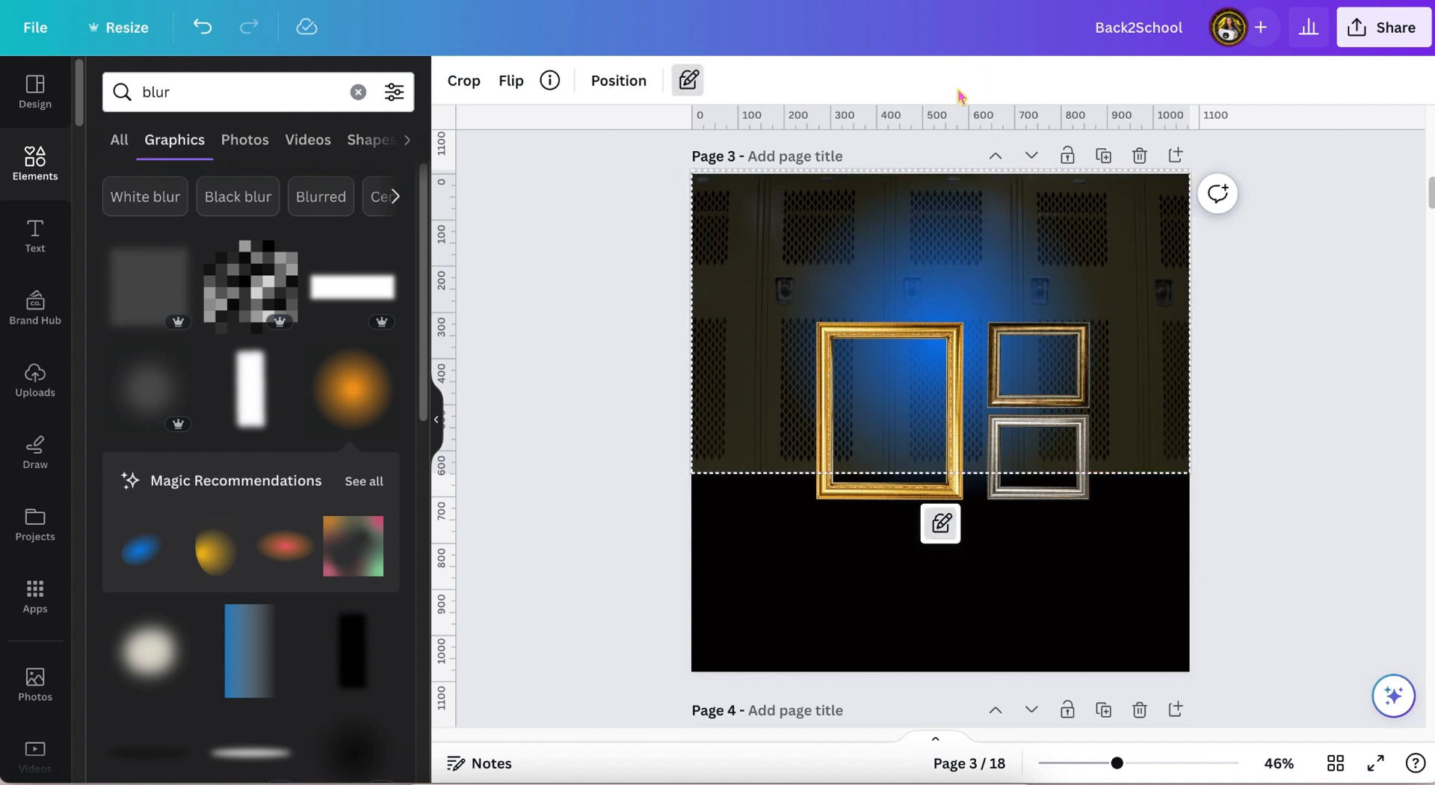
left_click(940, 523)
left_click(647, 516)
Move the picture frames up over the lockers and enlarge them to about four fifths of the page width, centered horizontally
left_click(922, 438)
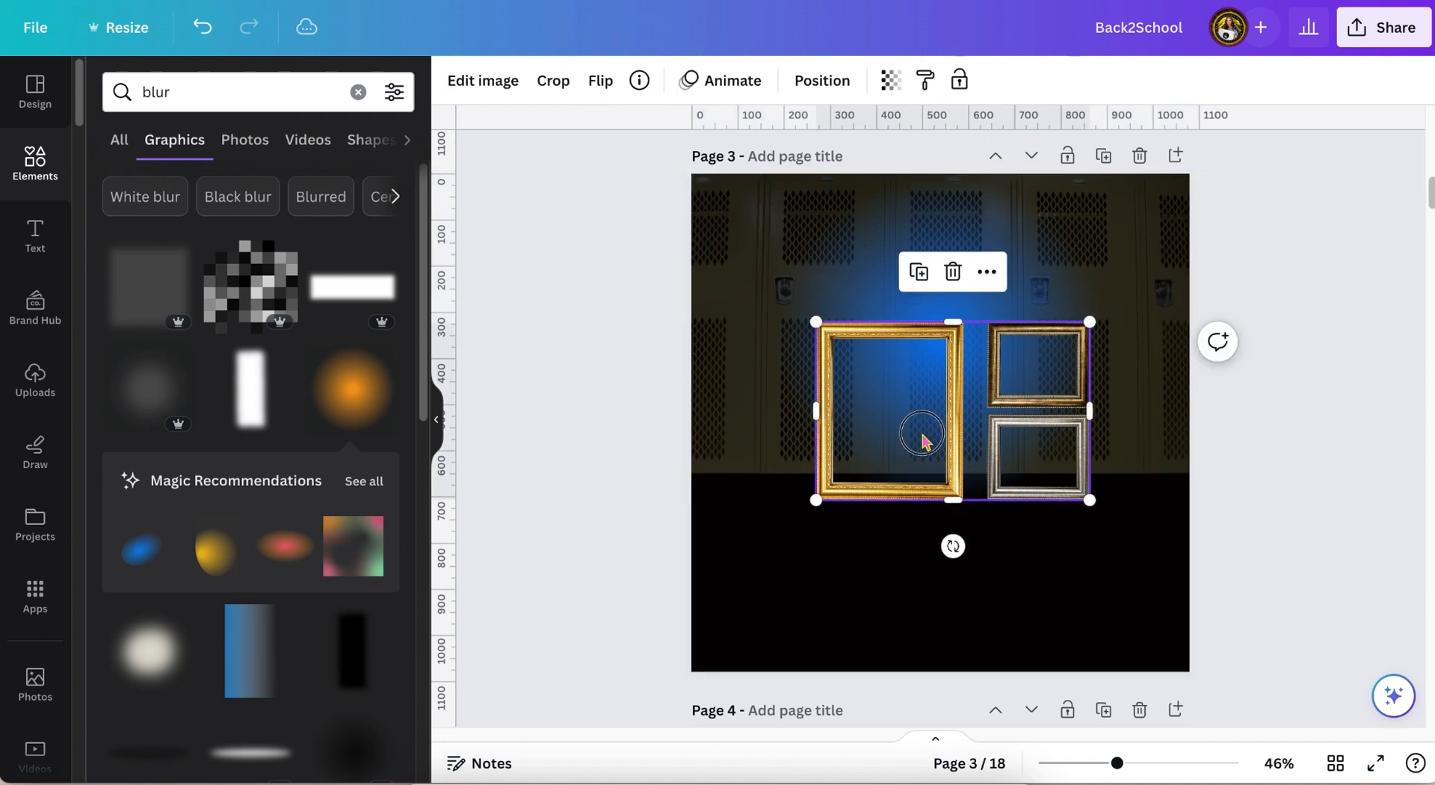
left_click_drag(923, 438, 906, 355)
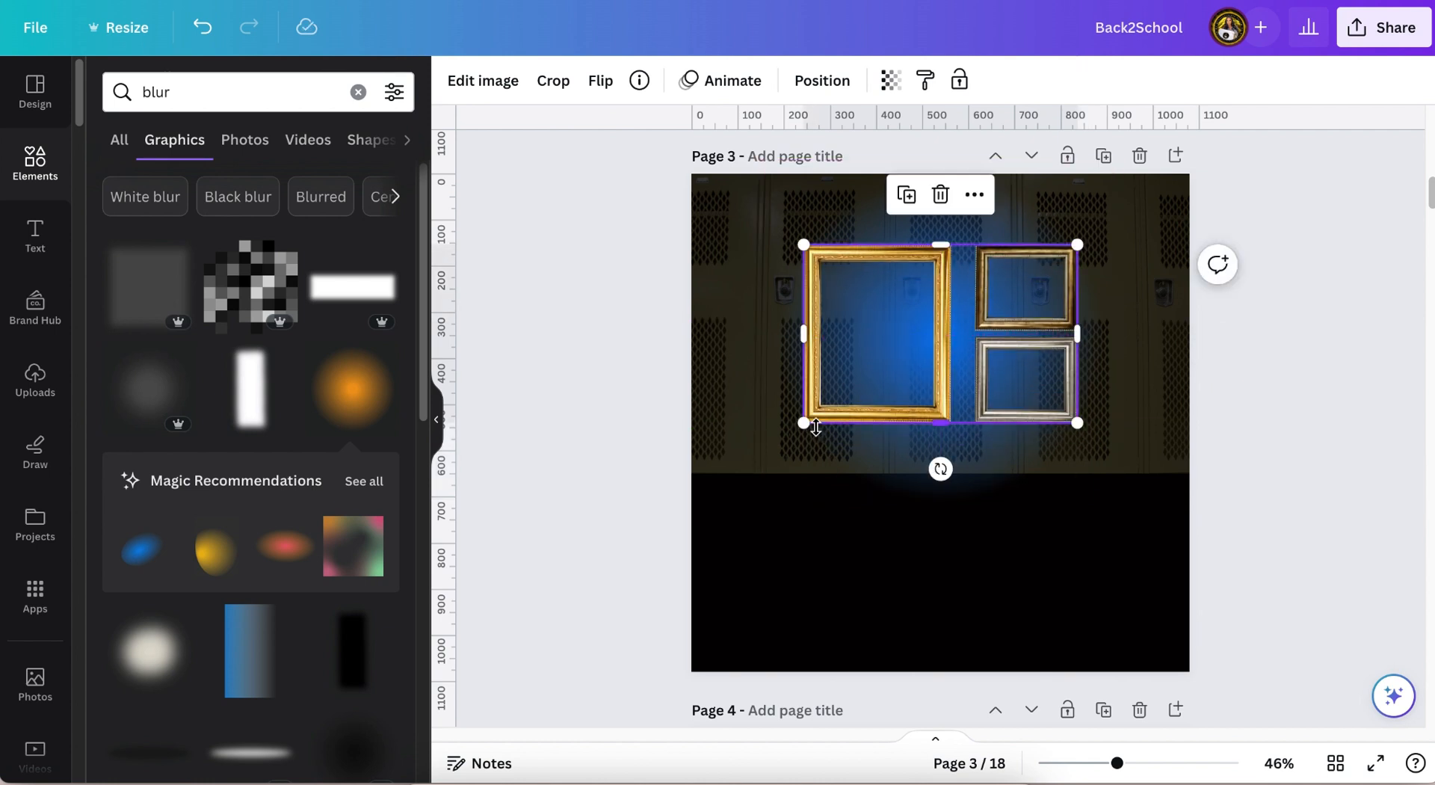
left_click_drag(804, 424, 726, 453)
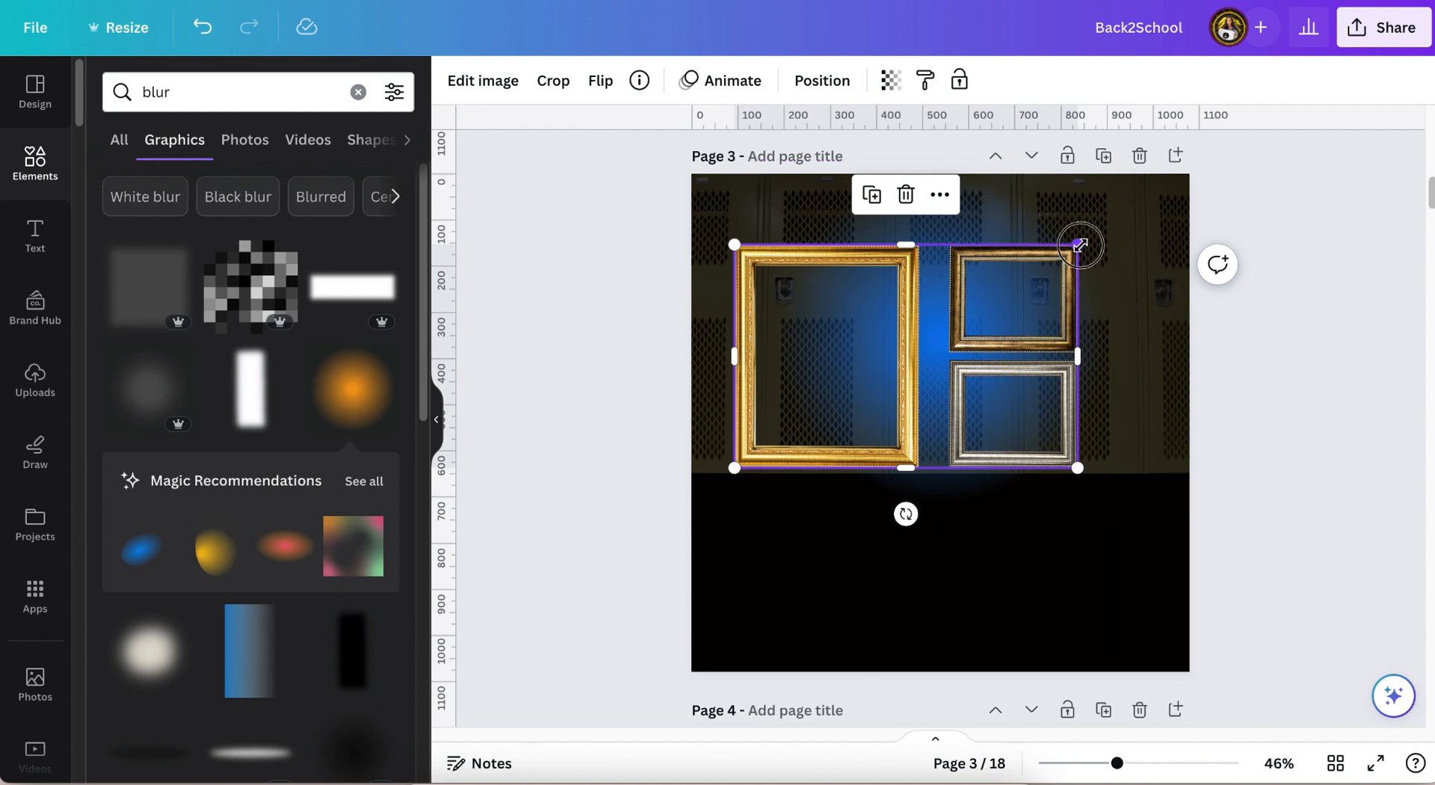
left_click_drag(1080, 244, 1135, 241)
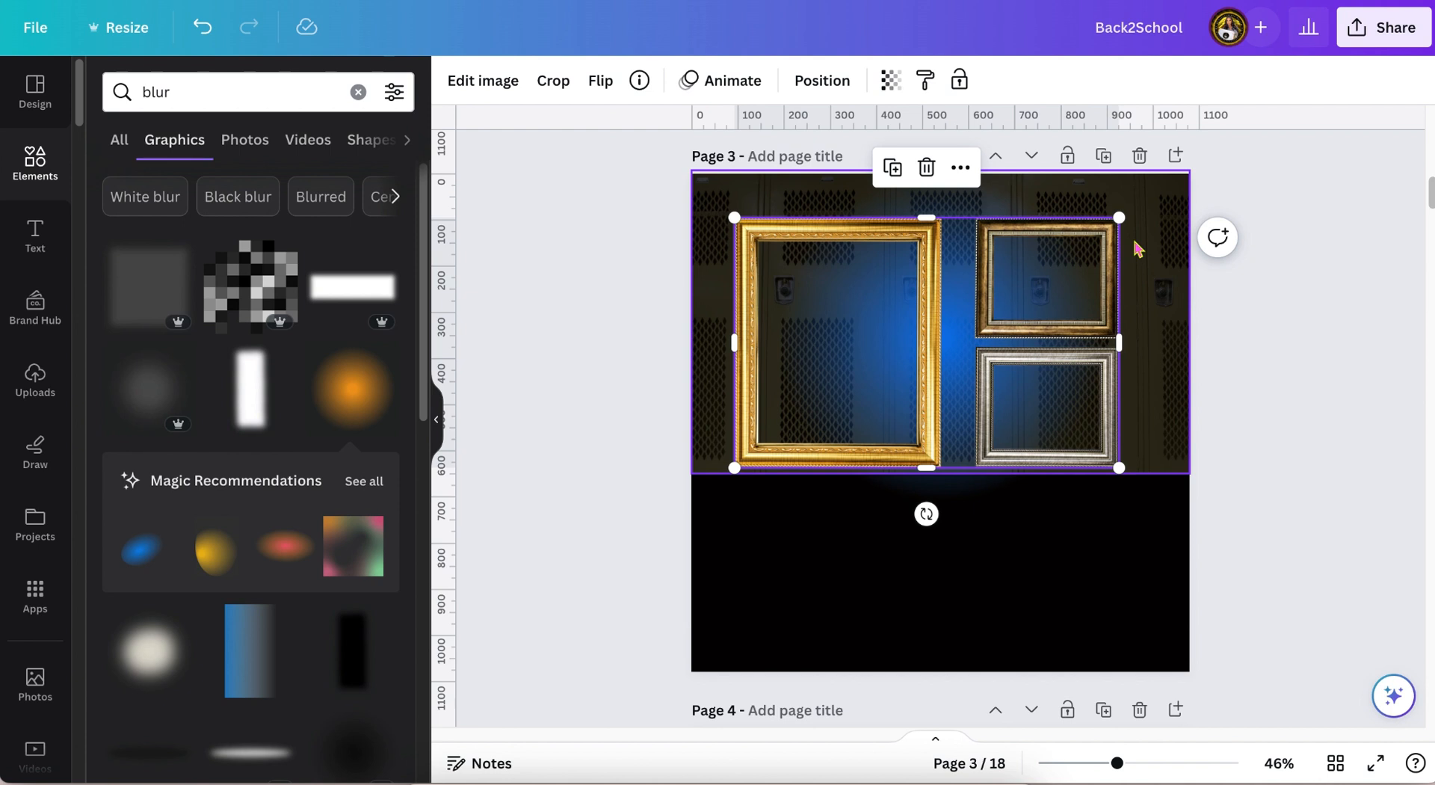
left_click_drag(1120, 470, 1149, 486)
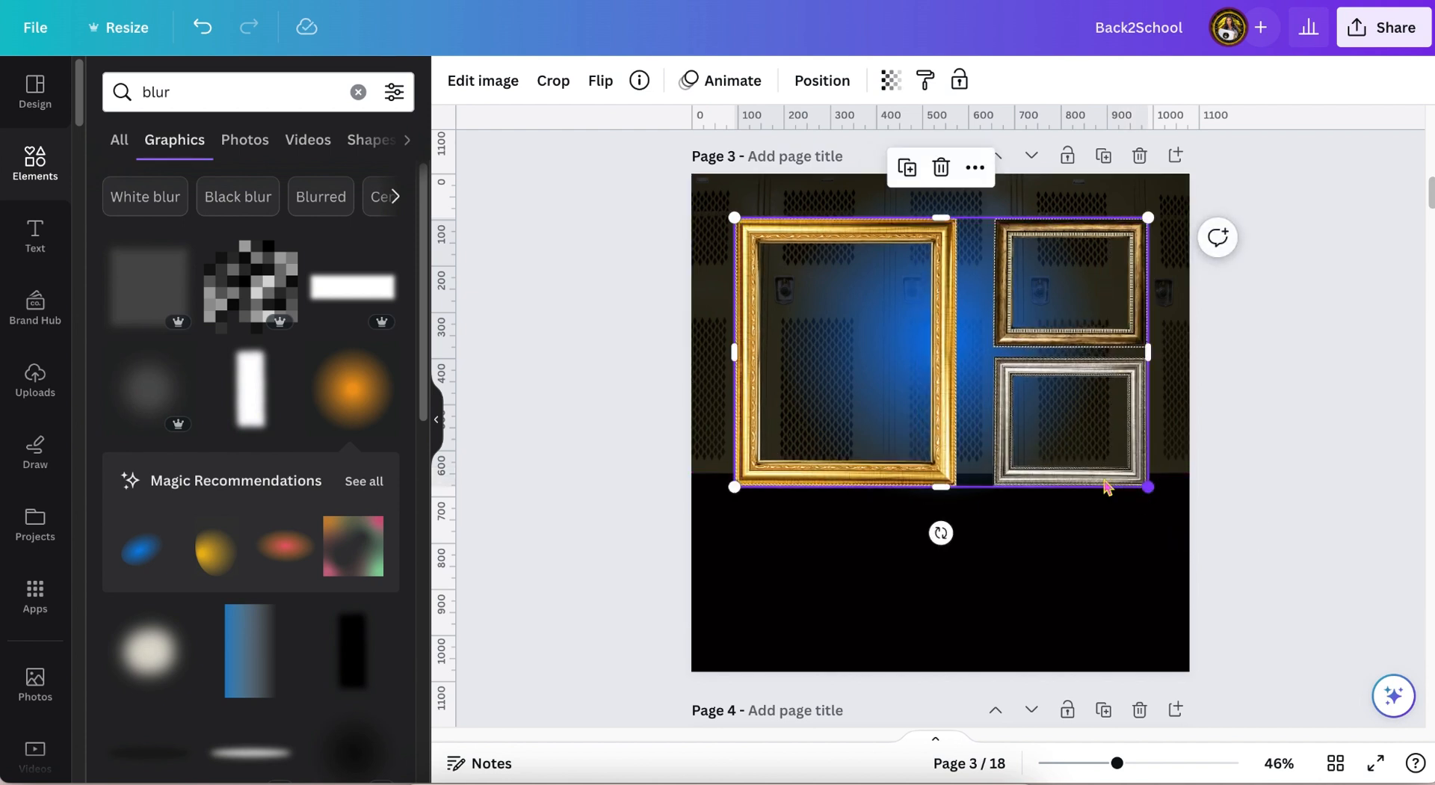
mouse_move(951, 425)
left_mouse_down()
mouse_move(930, 418)
mouse_move(941, 417)
left_mouse_up()
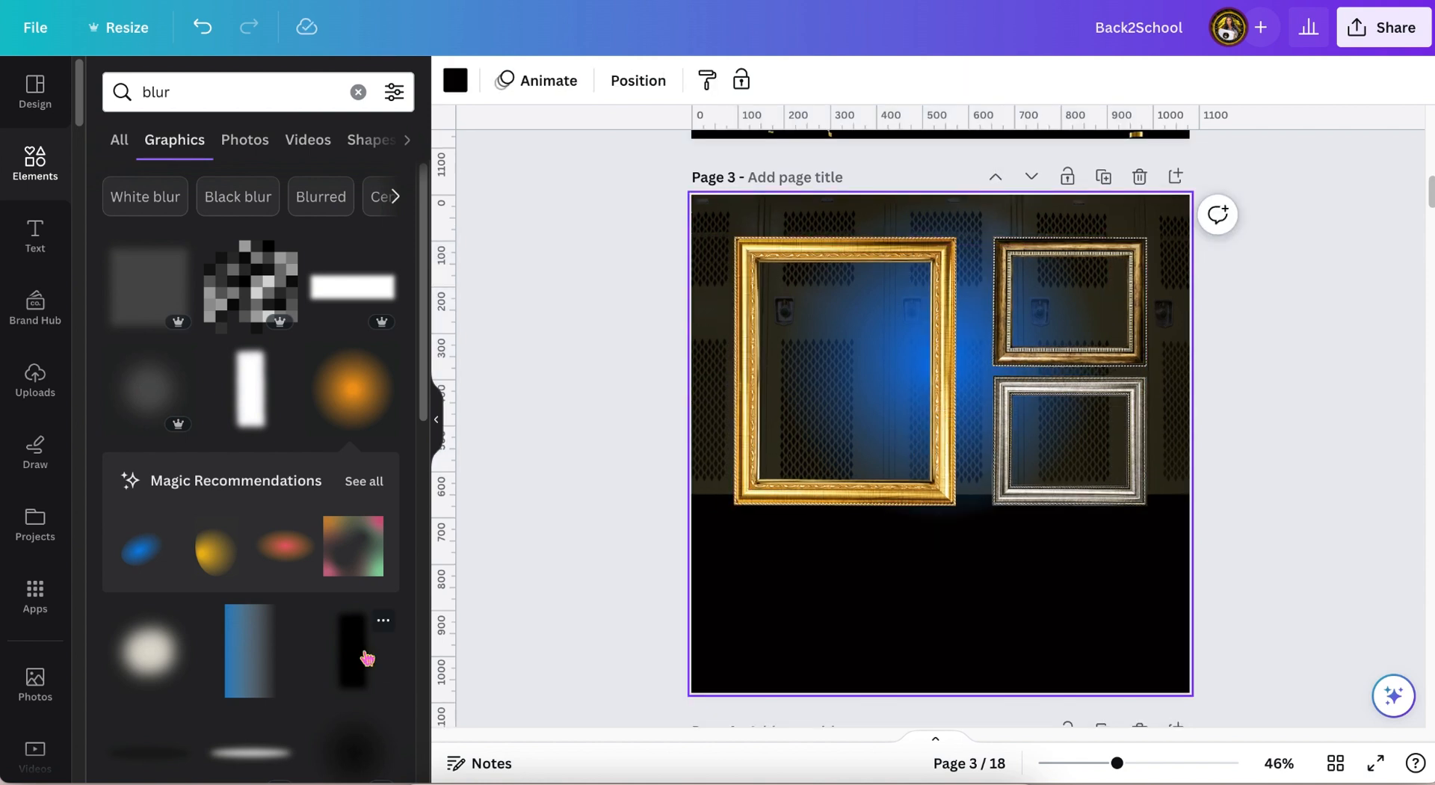
Add the black rectangular blur, turn it horizontal and stretch it to about 428 × 1,411 px across the bottom of the lockers and frames
left_click(363, 657)
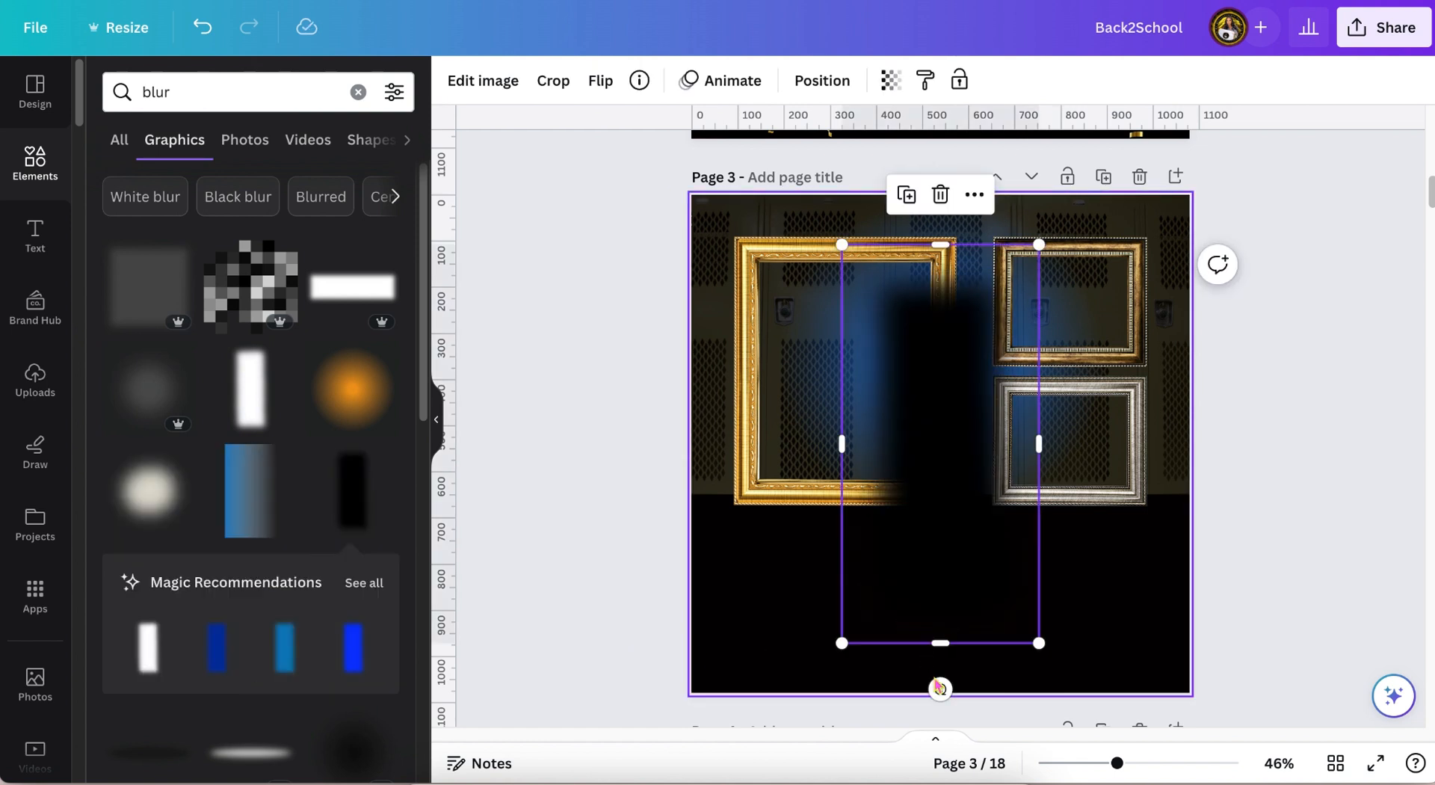
left_click_drag(937, 682, 1089, 446)
left_click_drag(874, 458, 757, 527)
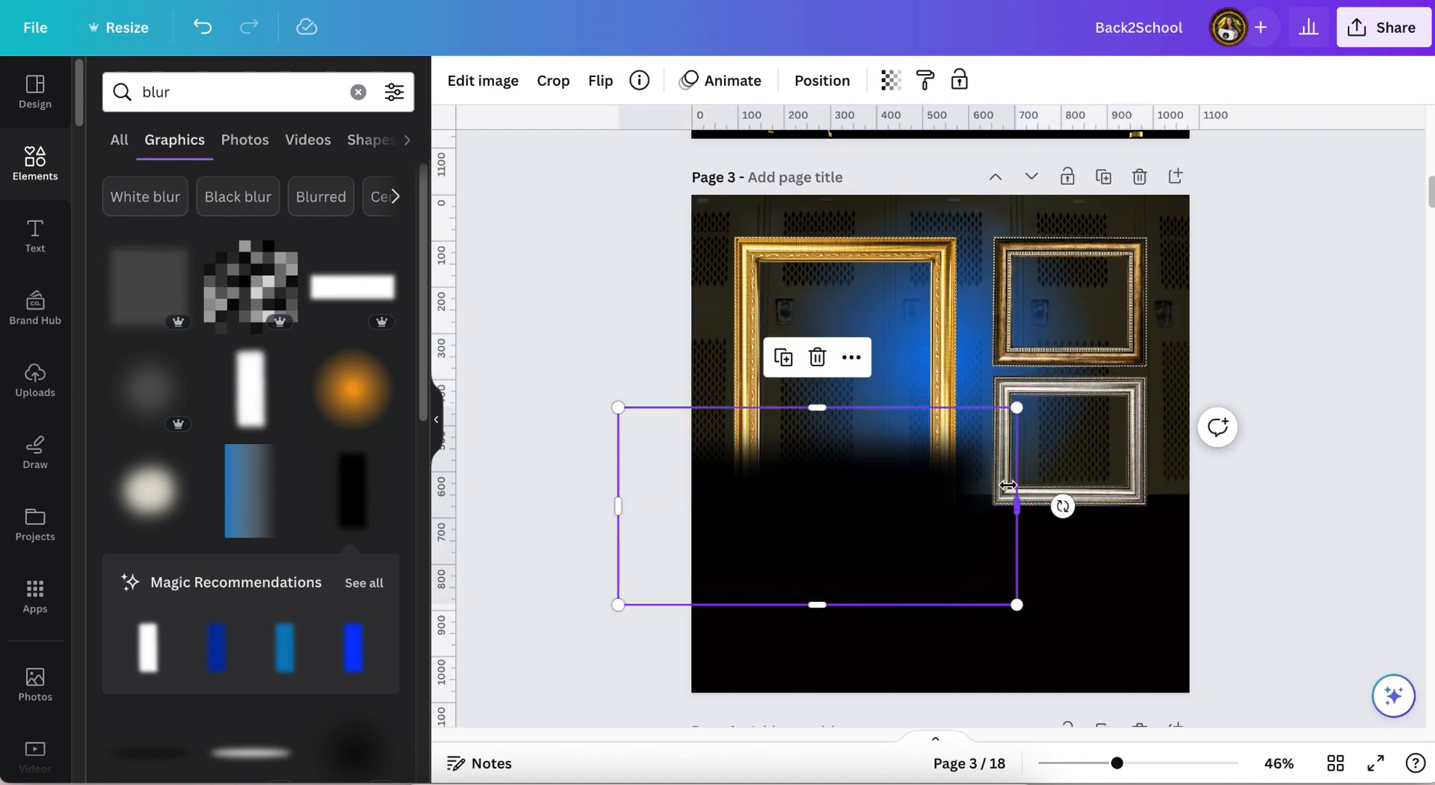
left_click_drag(1015, 506, 1268, 506)
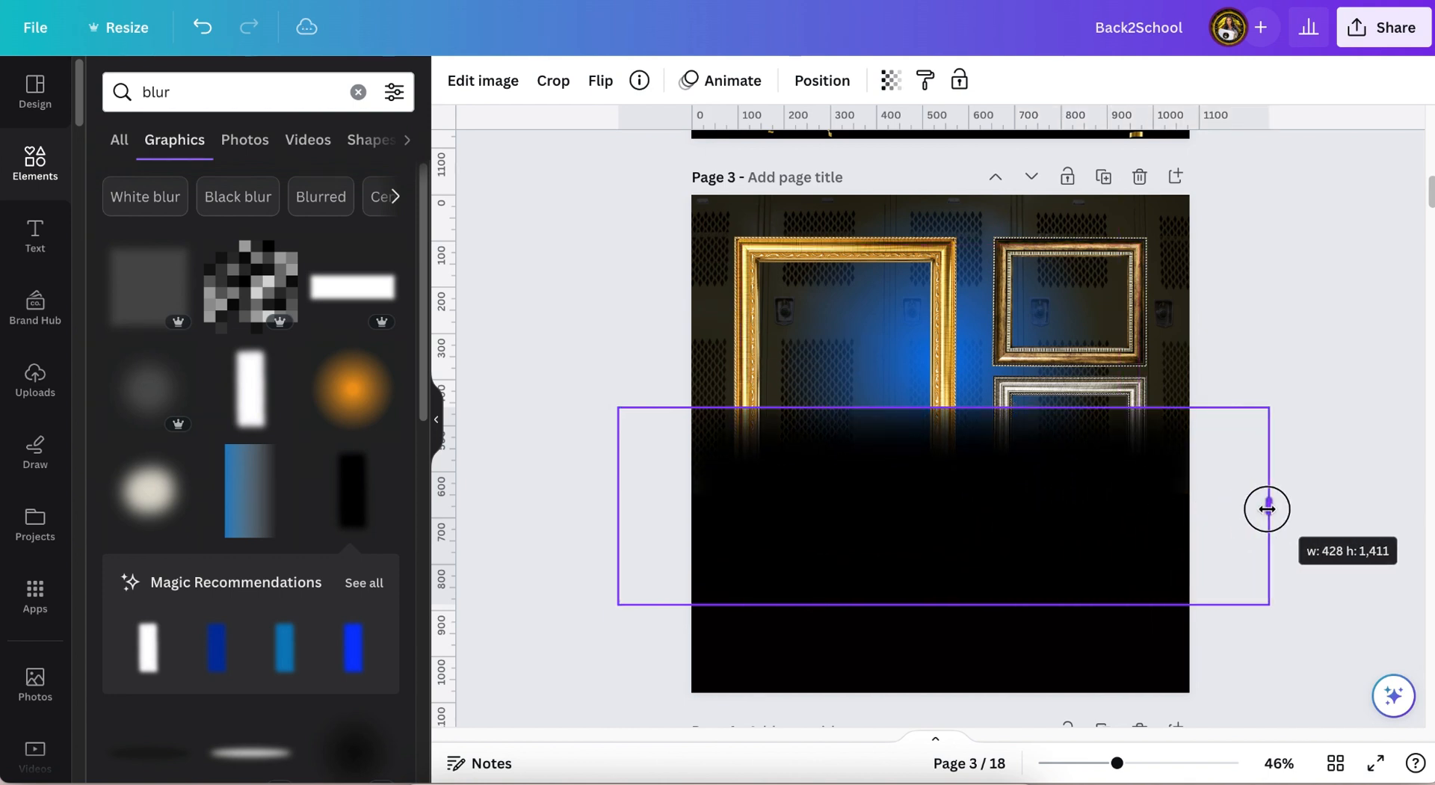
left_click_drag(953, 410, 921, 468)
Try placing the black blur one layer behind the picture frames and bring it forward again
left_click(817, 84)
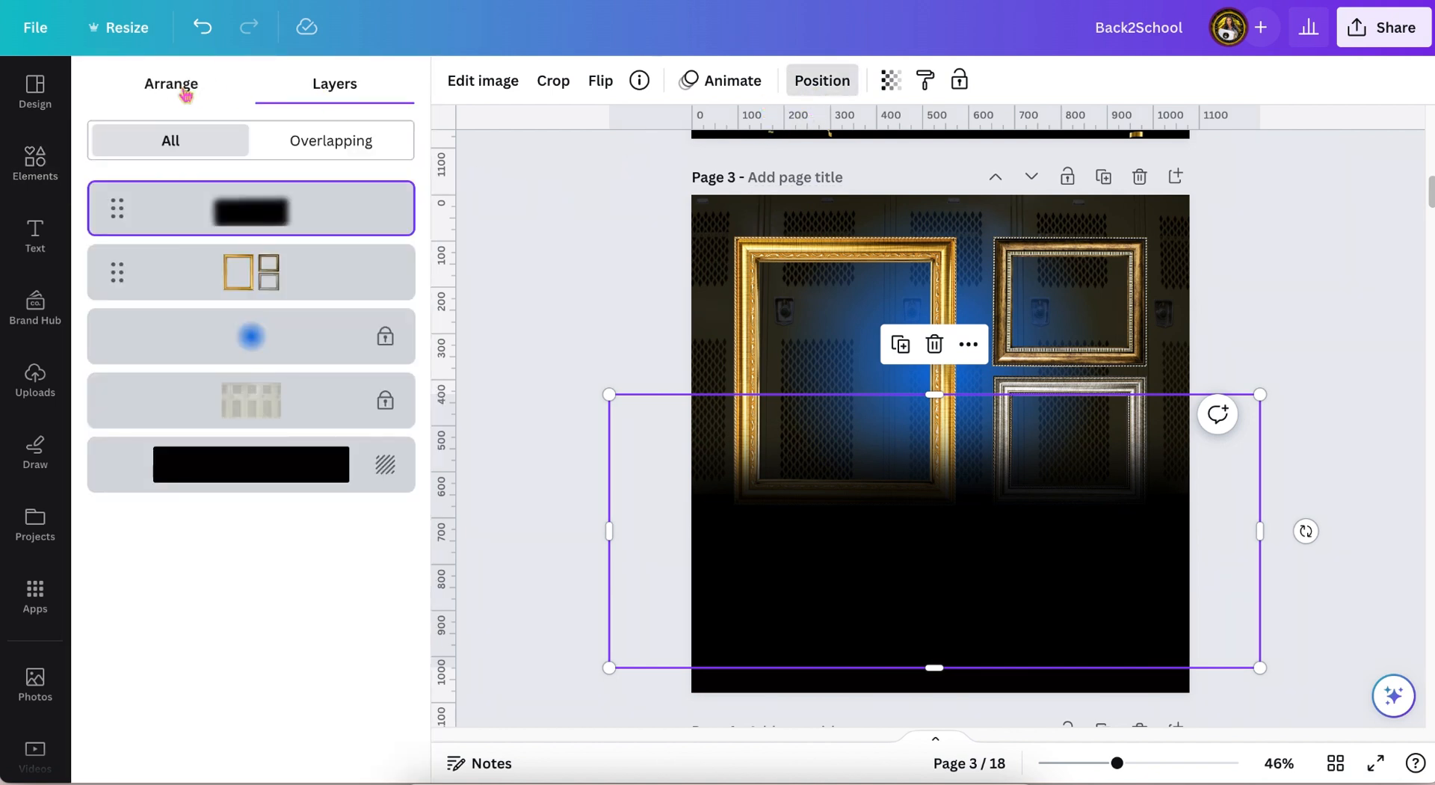
left_click(196, 88)
left_click(298, 139)
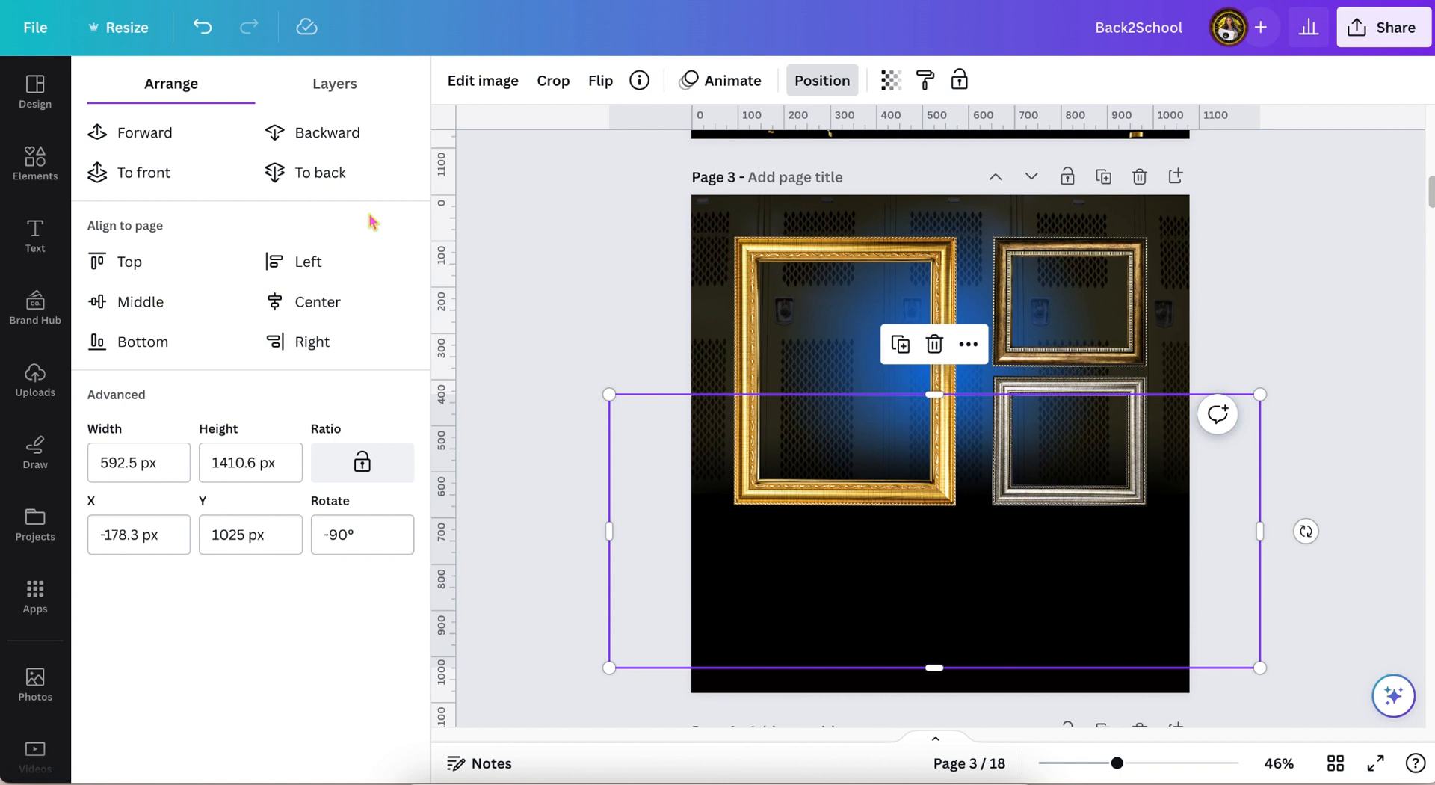
left_click(152, 133)
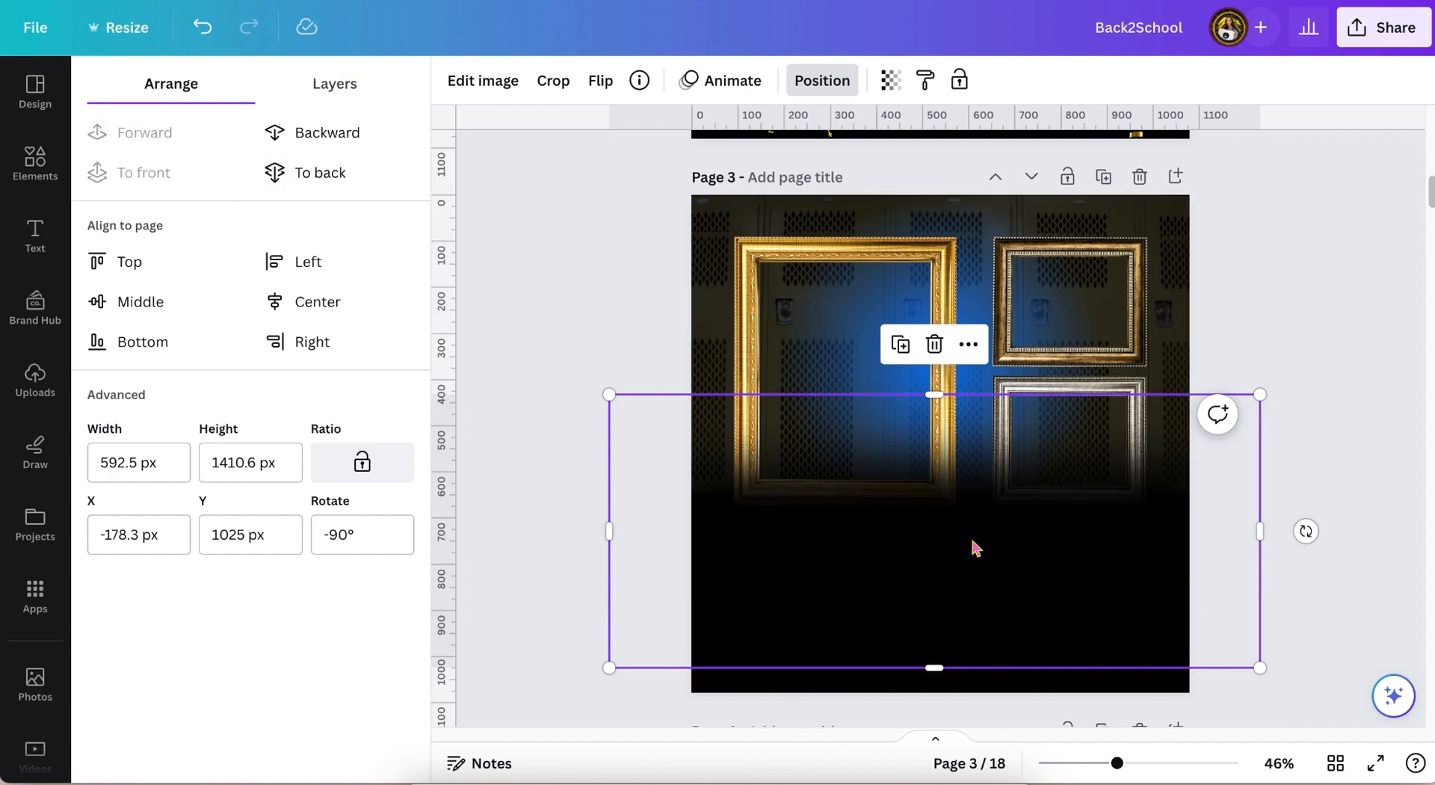
Shrink the black blur to about 274 × 1,243 px and place it across the bottom edges of the frames
left_click_drag(937, 666, 934, 537)
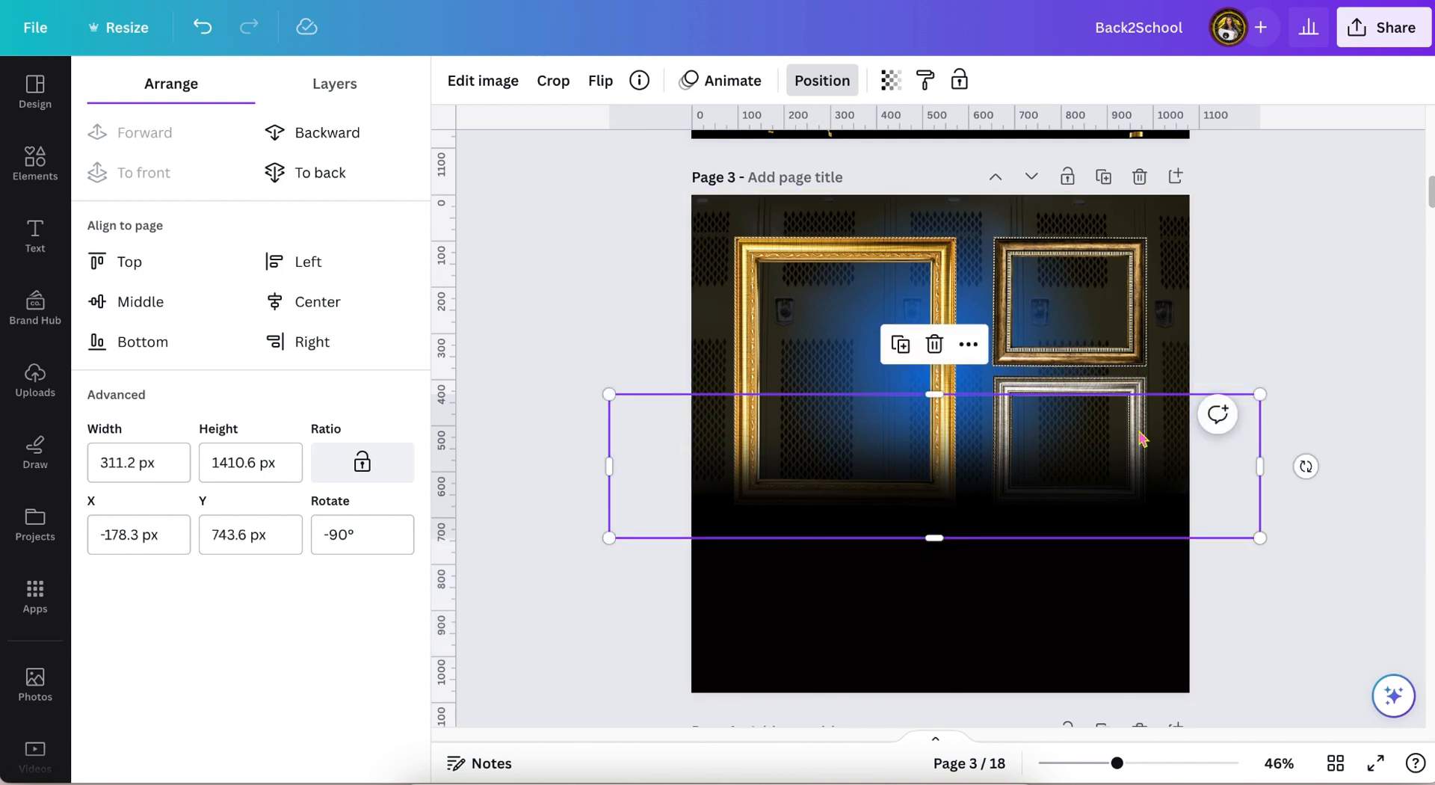
left_click_drag(1261, 389, 1151, 417)
left_click_drag(933, 475, 956, 483)
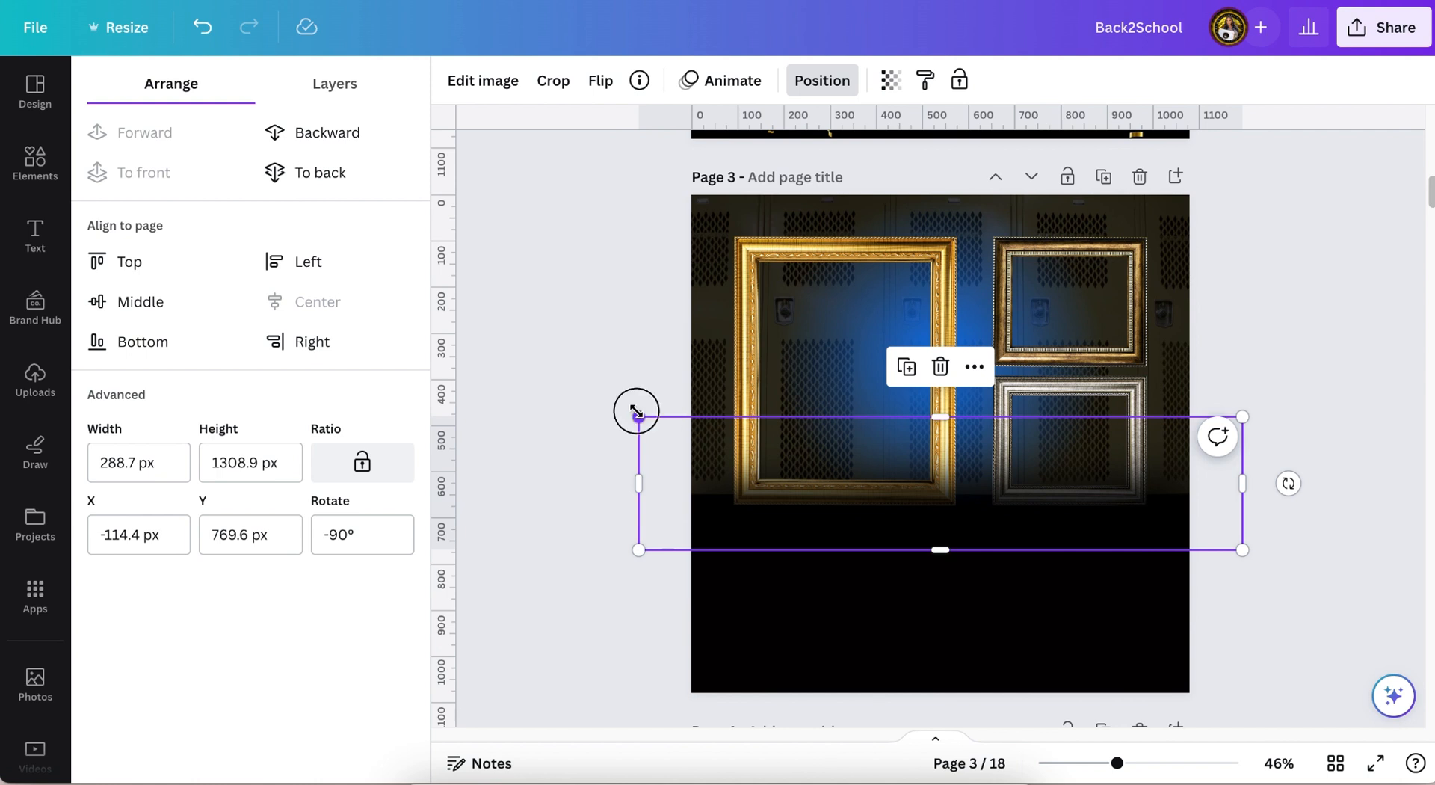
left_click_drag(639, 416, 666, 423)
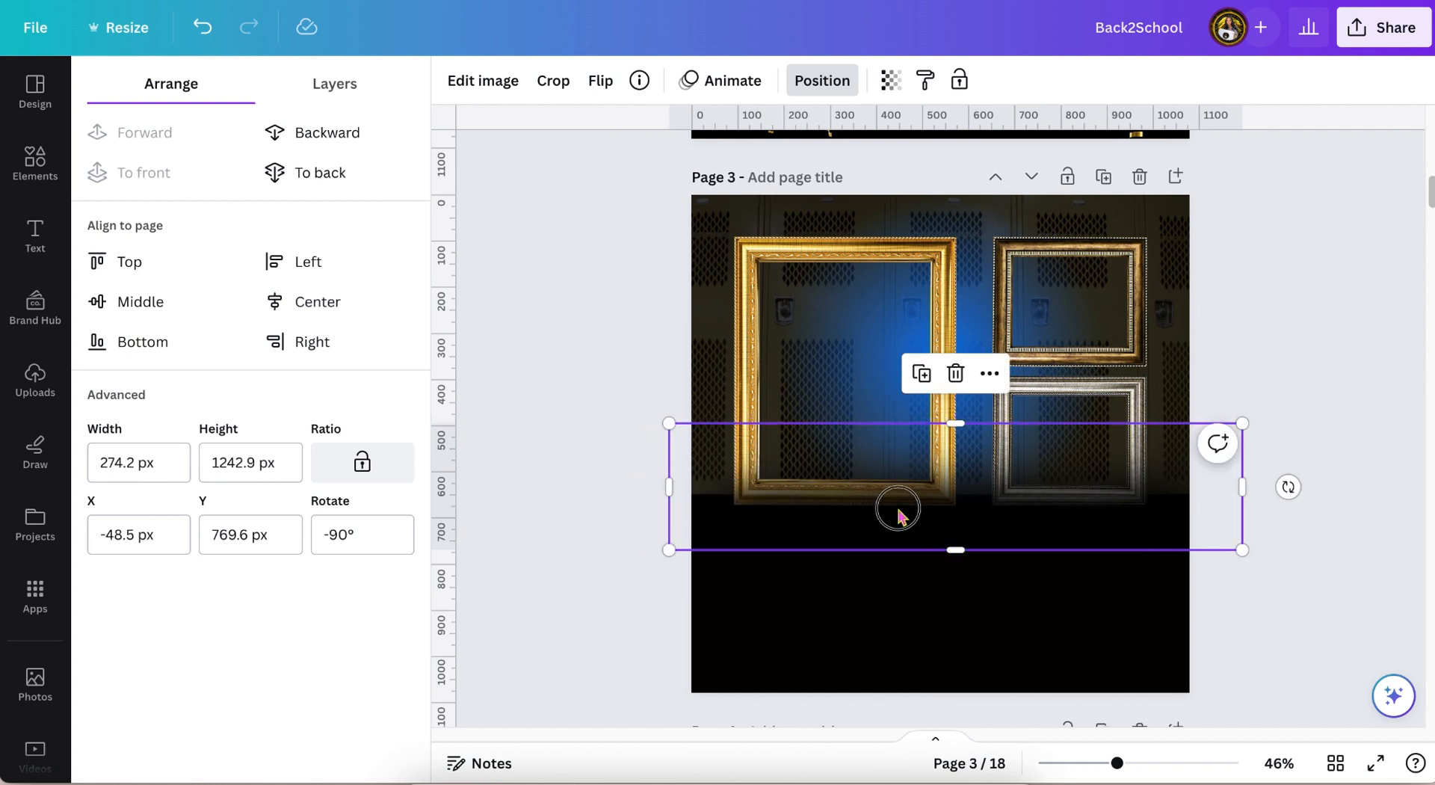
left_click_drag(897, 514, 868, 510)
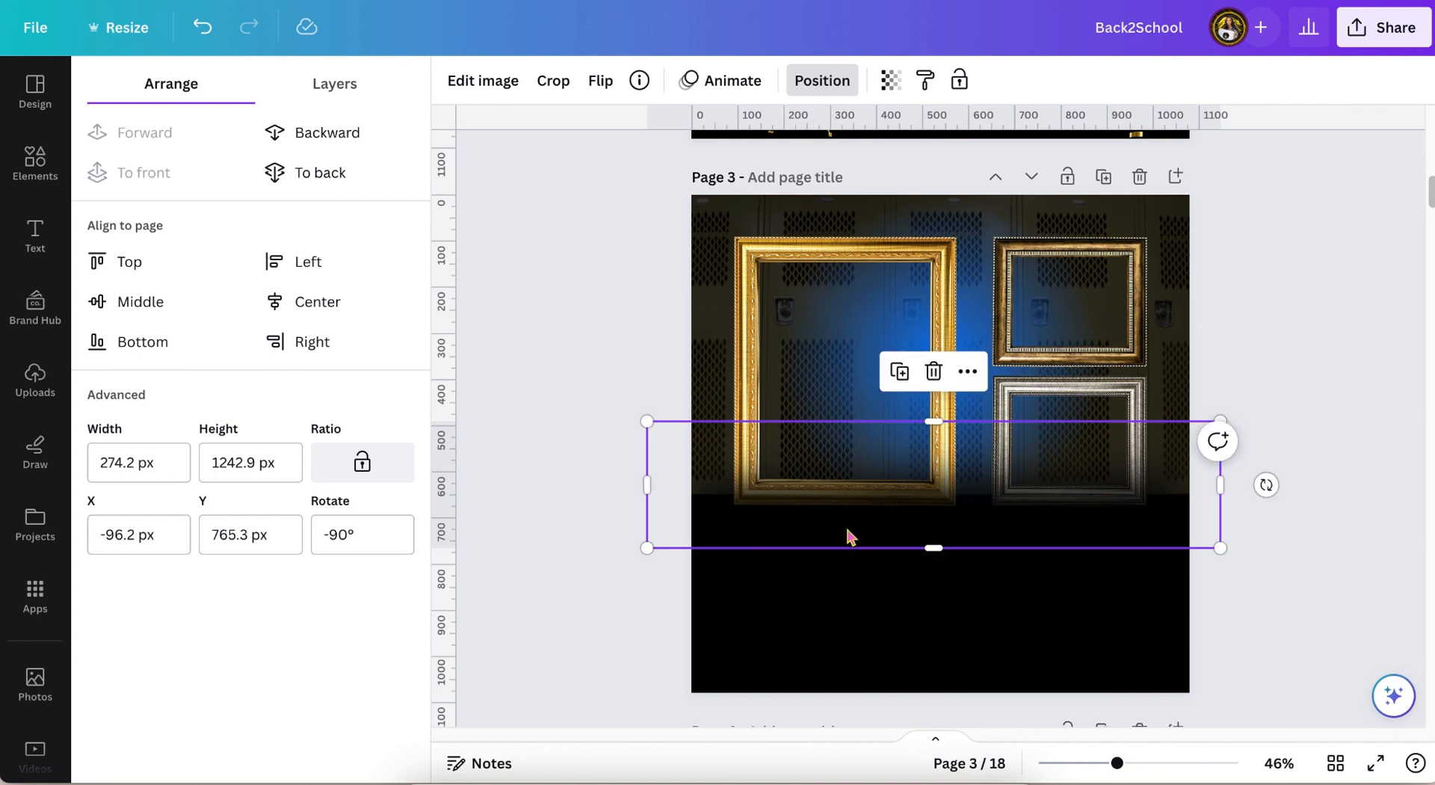
Duplicate the black blur and enlarge the copy to about 288 × 1,307 px over the bottom edge of the lockers
left_click(900, 373)
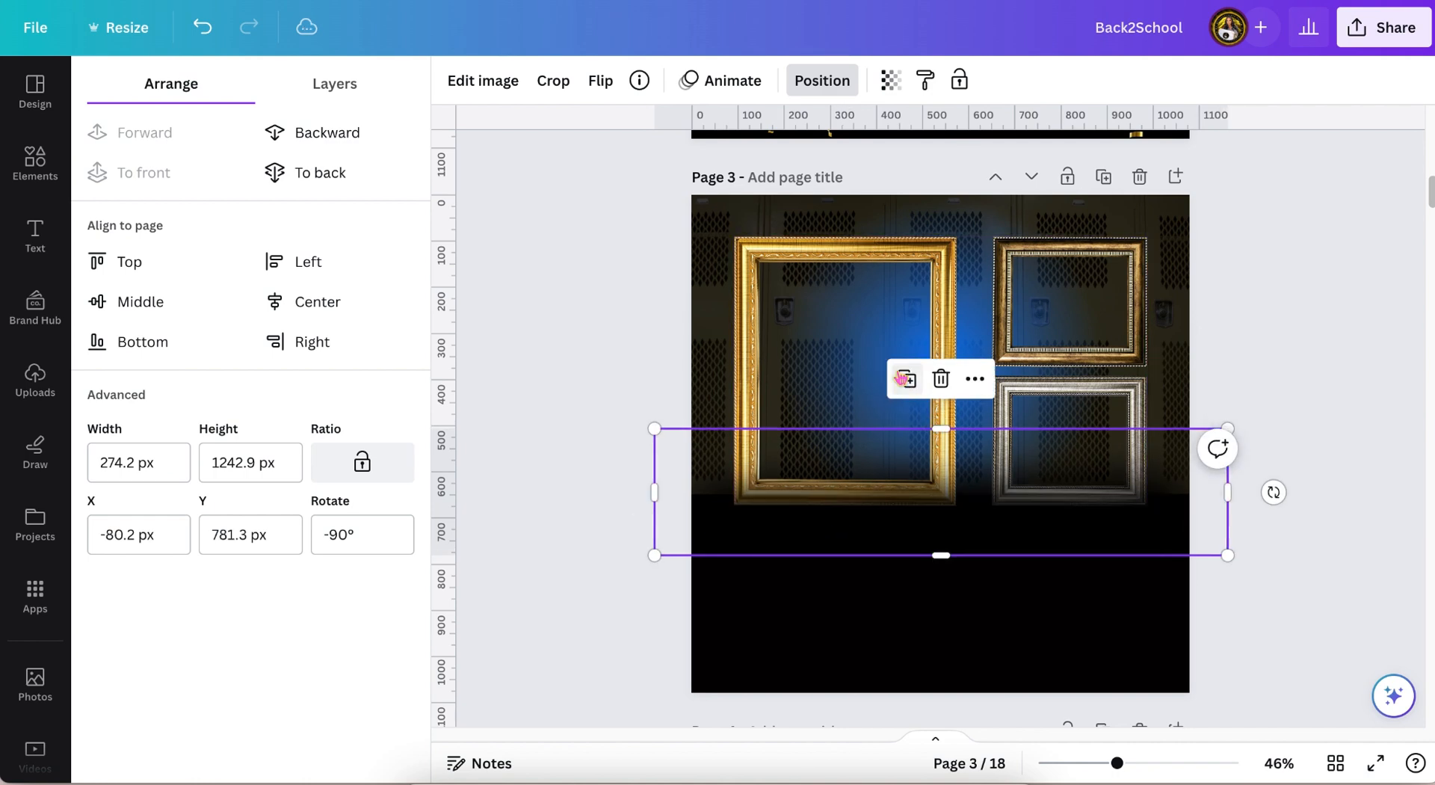
left_click(602, 358)
left_click(1132, 761)
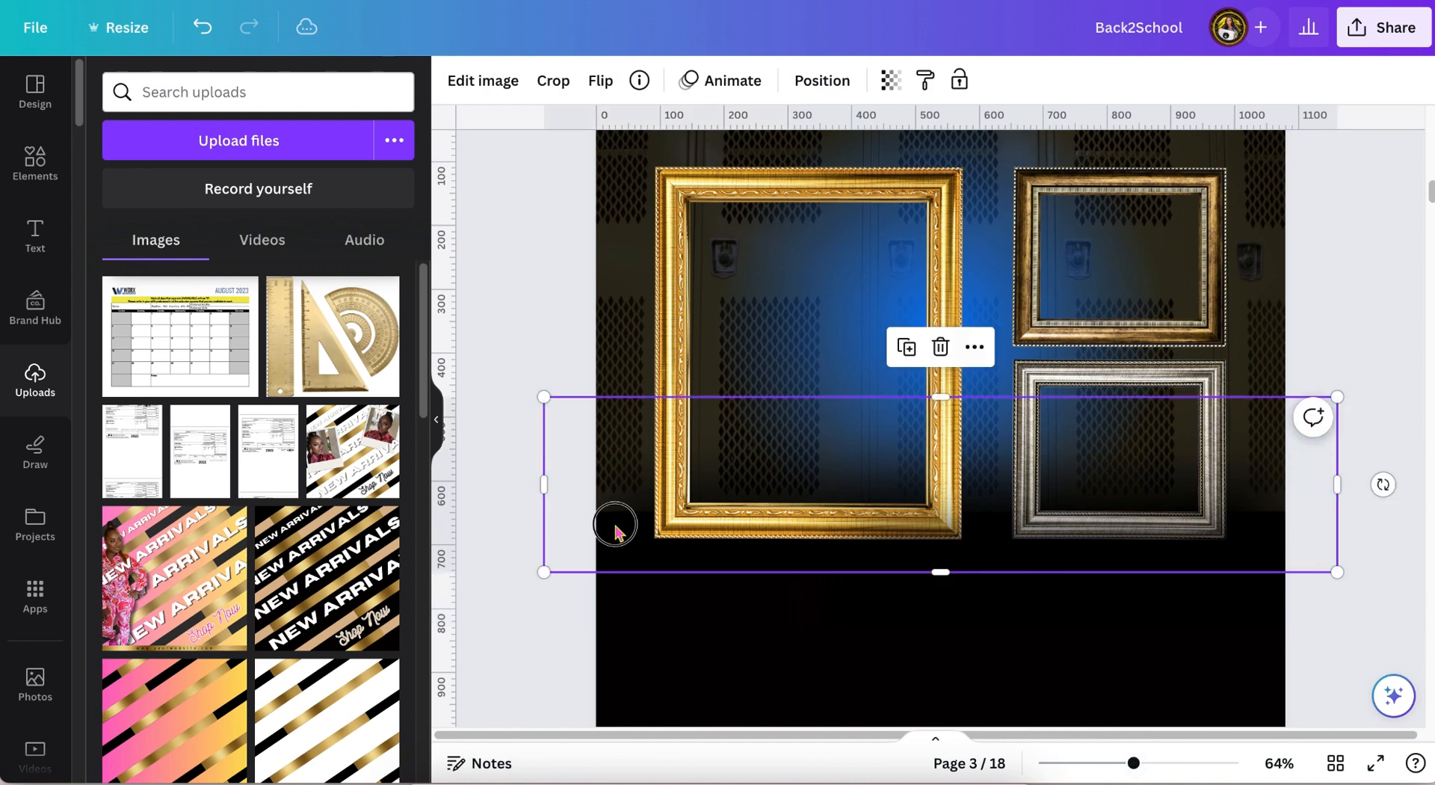
left_click_drag(609, 522, 615, 515)
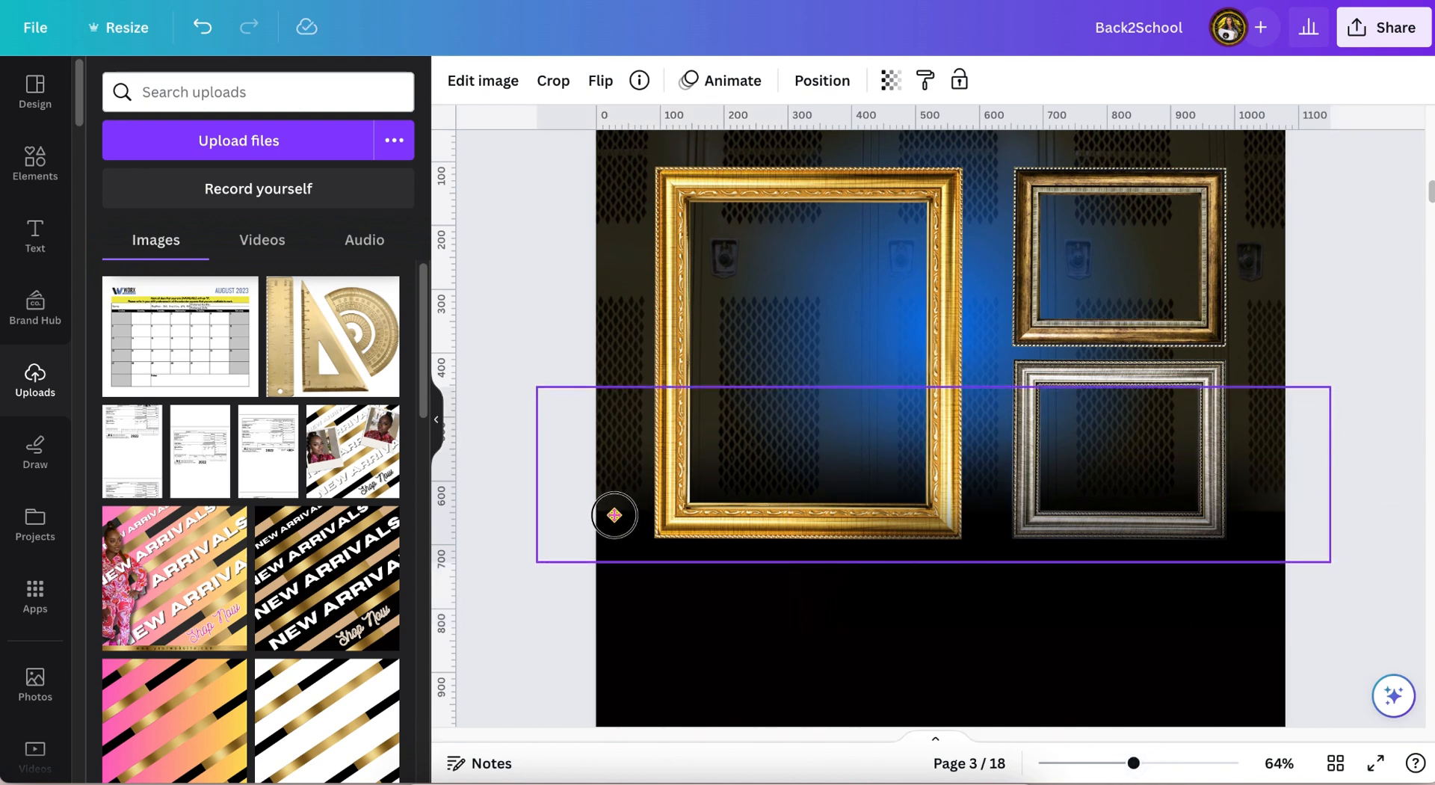
left_click_drag(616, 514, 630, 516)
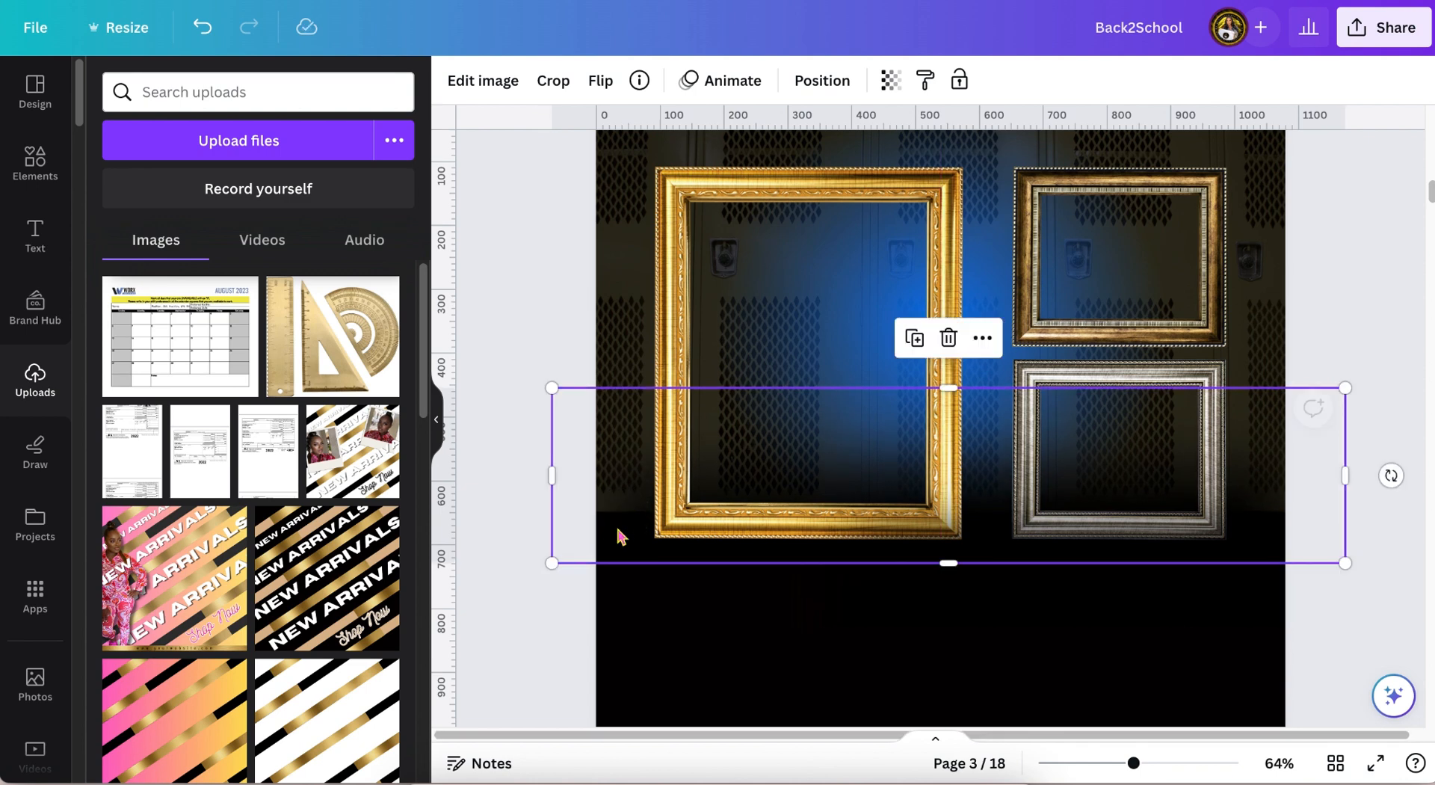
left_click_drag(554, 563, 520, 570)
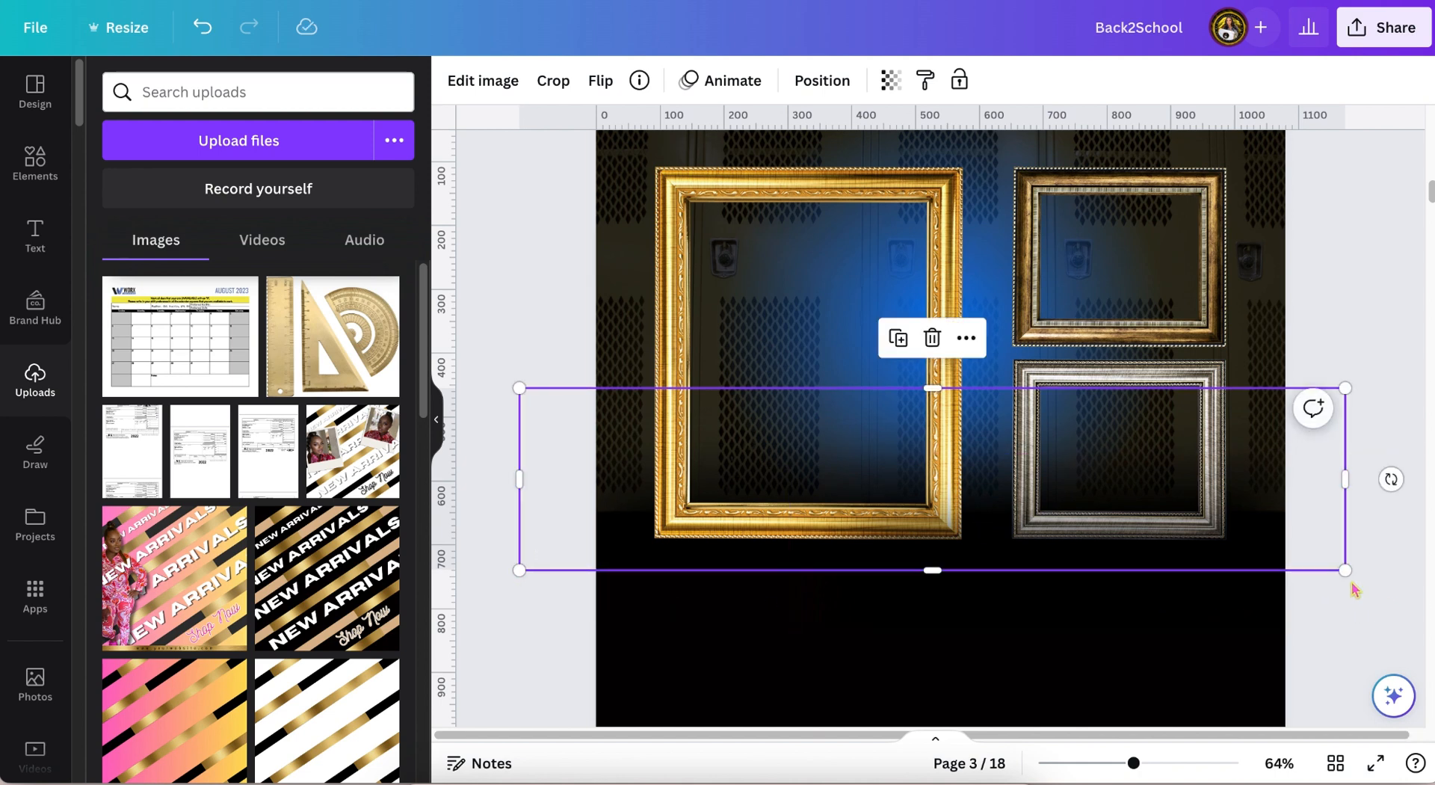
left_click_drag(1346, 569, 1353, 572)
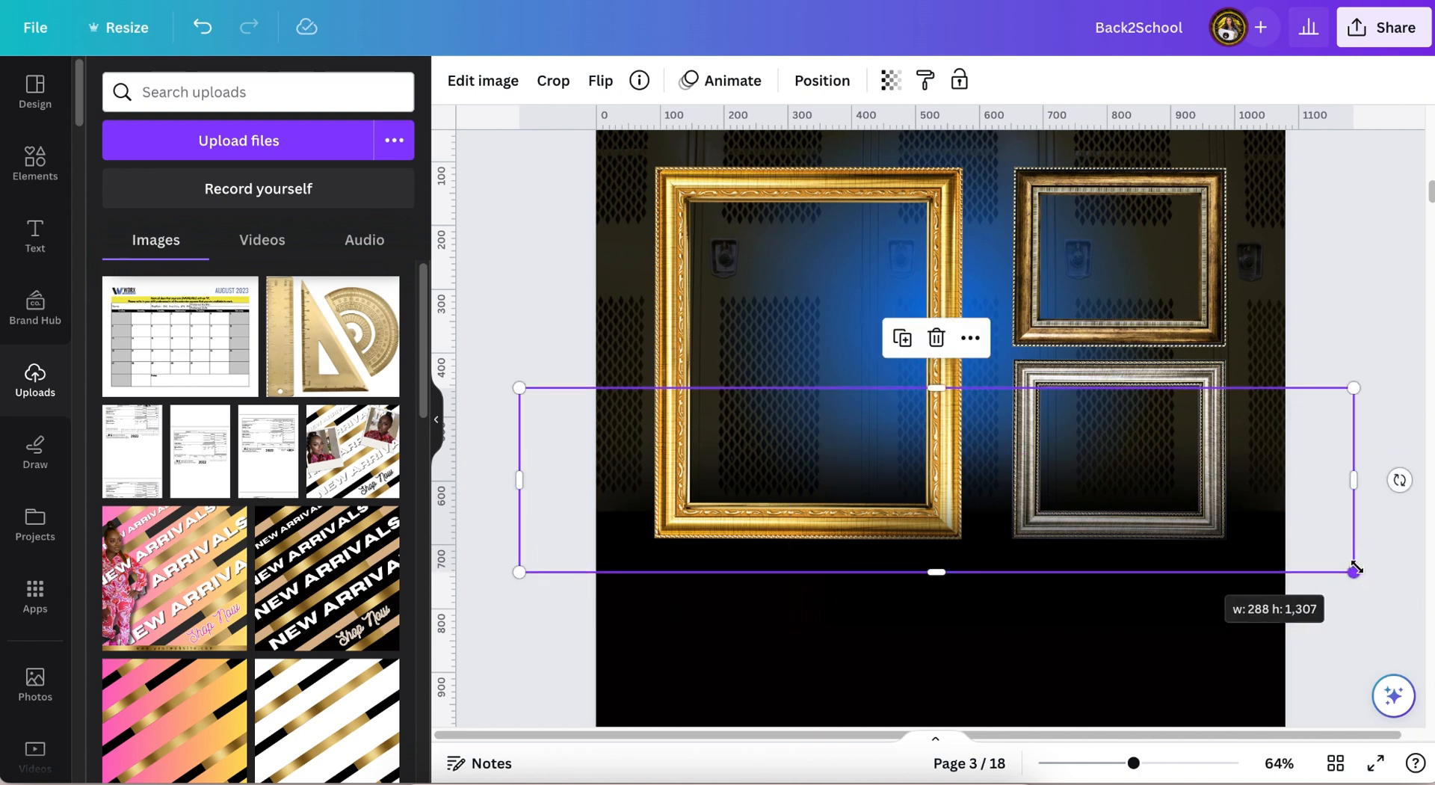
Add the light-blue-shirt, denim-shirt and dark-shirt-by-the-door model photos to the flyer, shrinking them to keep the frames accessible
left_click_drag(954, 590, 748, 565)
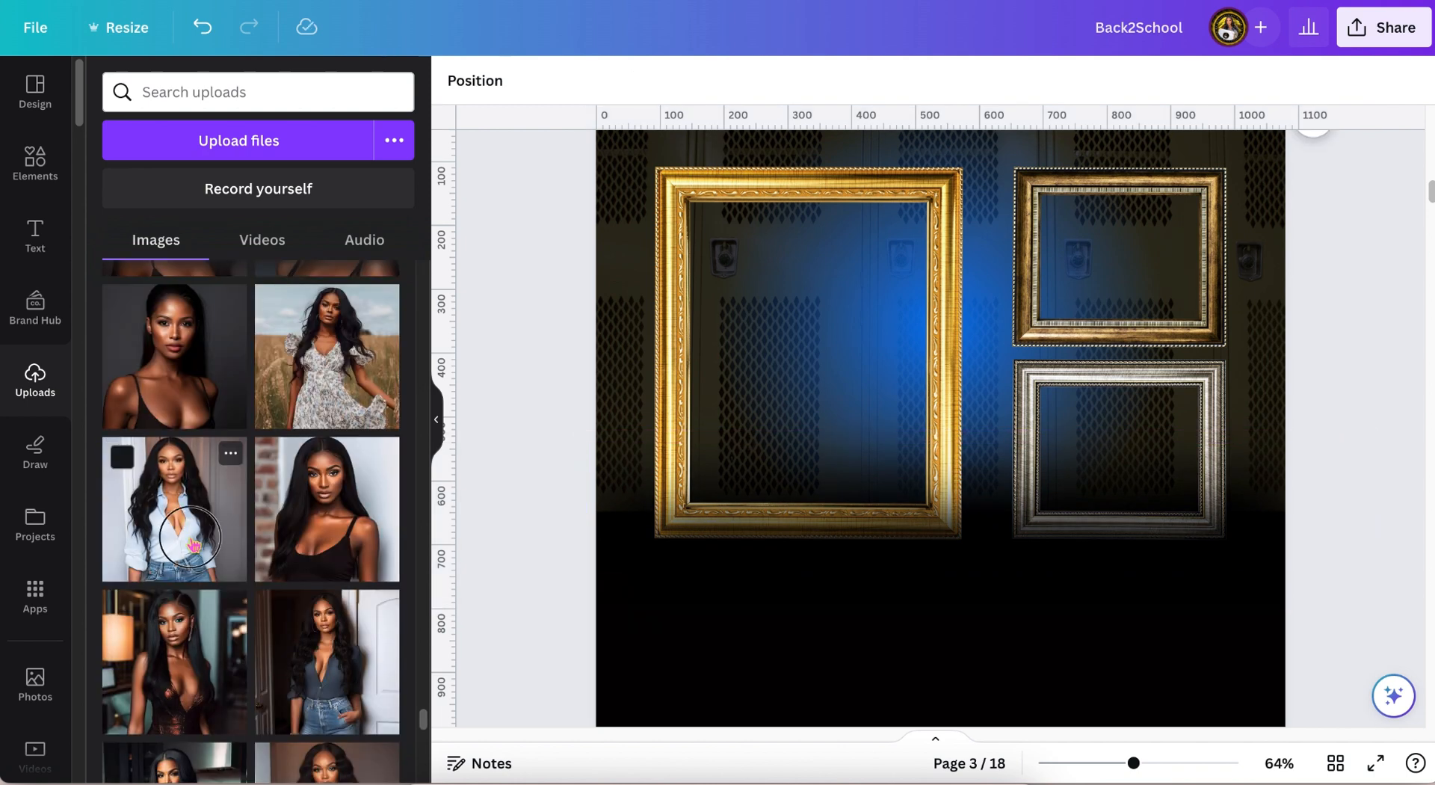
left_click(189, 537)
left_click_drag(677, 179, 876, 563)
scroll(318, 500, "down", 2)
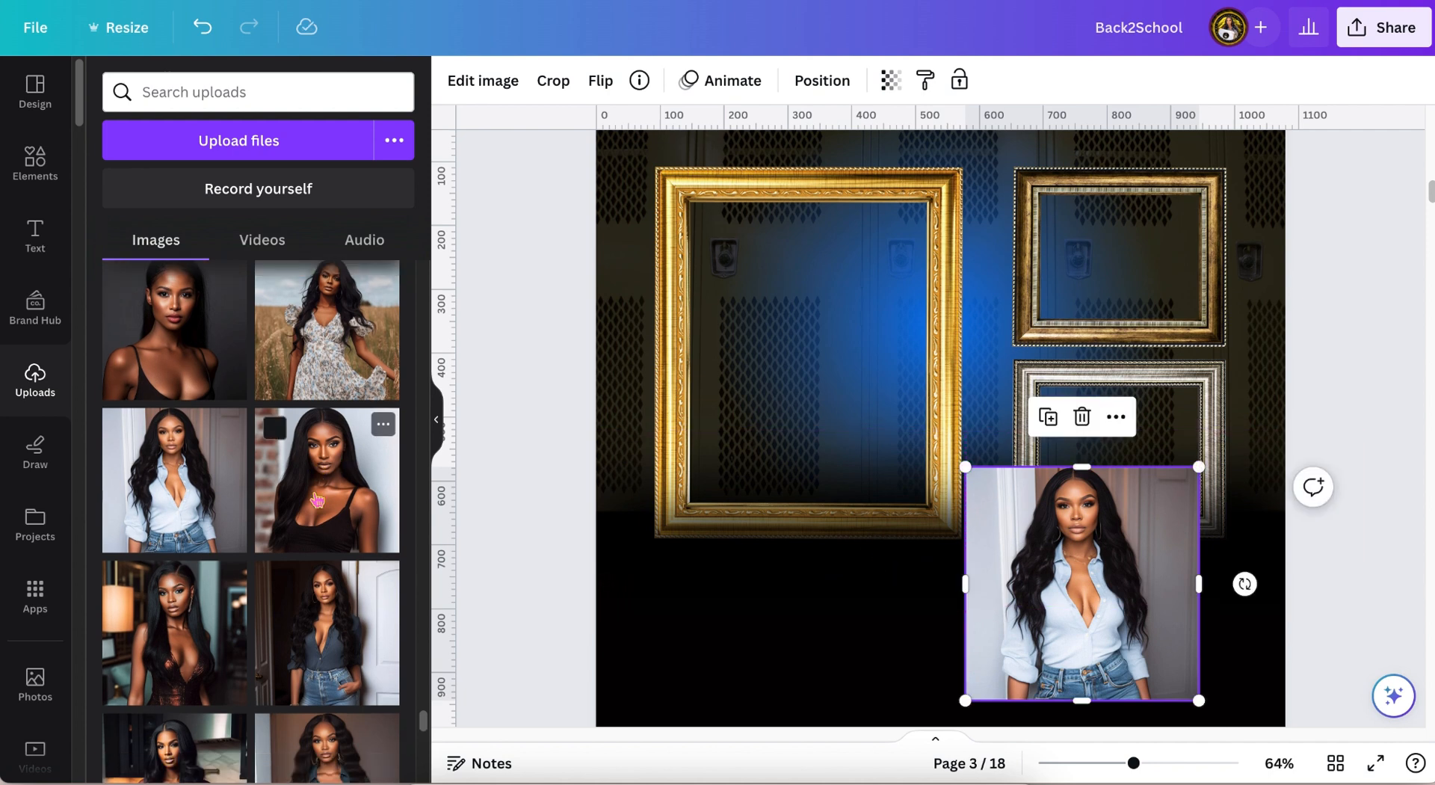
scroll(317, 500, "down", 1)
left_click(327, 627)
left_click_drag(1202, 177, 889, 489)
left_click(381, 482)
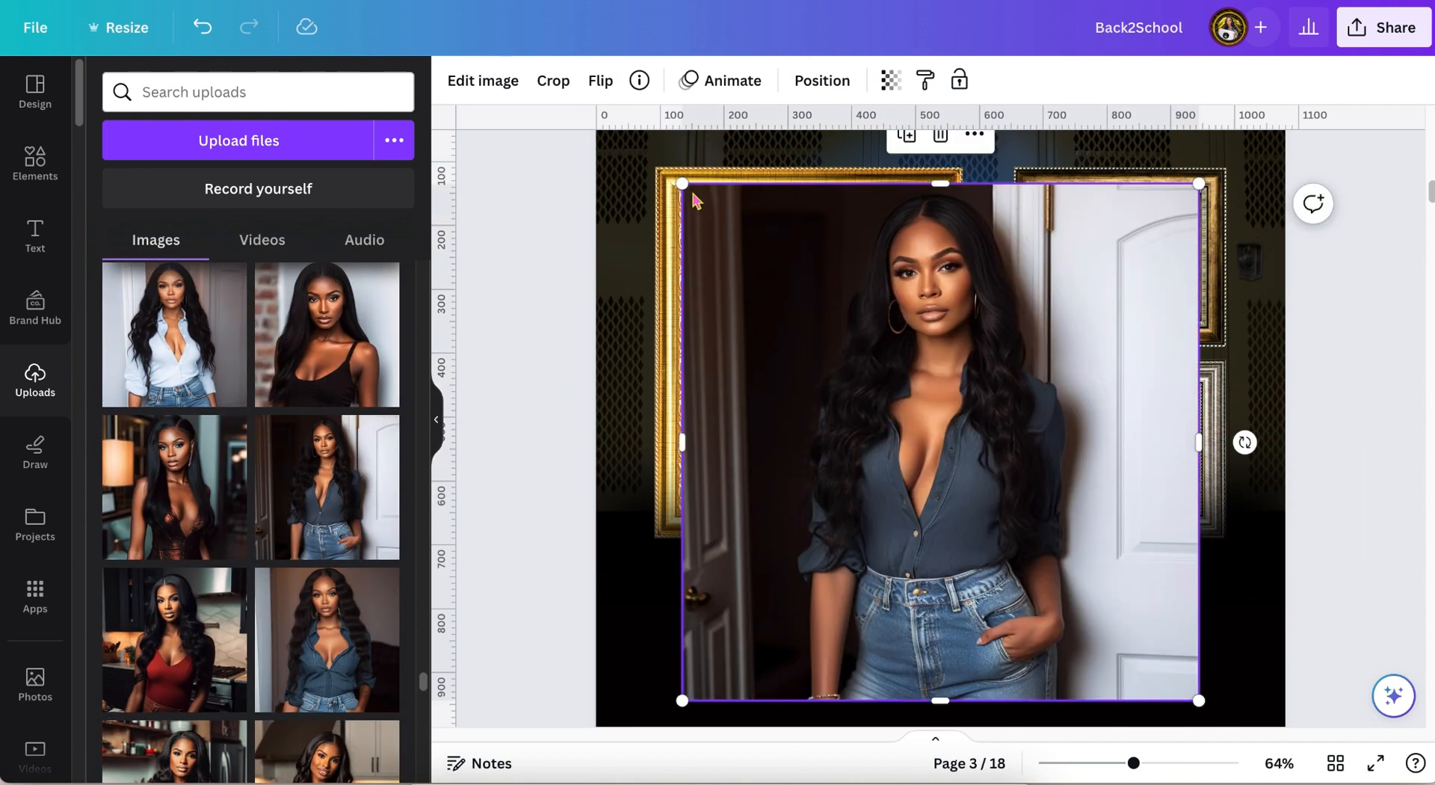
left_click_drag(682, 185, 907, 468)
Place the denim-shirt photo over the large gold frame and enlarge it to about 400 × 506 px to cover the opening
left_click_drag(738, 594, 767, 243)
scroll(771, 352, "up", 1)
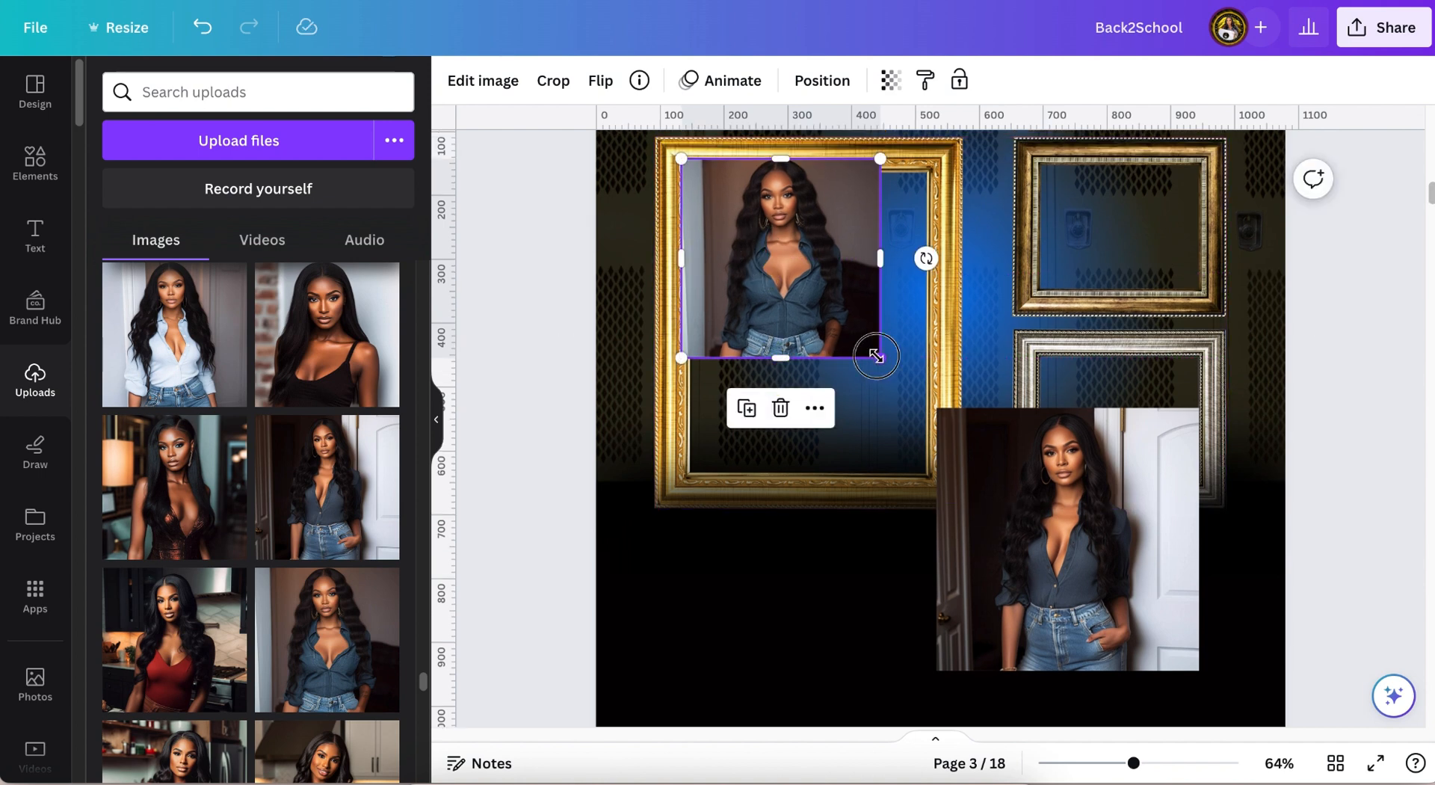
left_click_drag(876, 357, 886, 458)
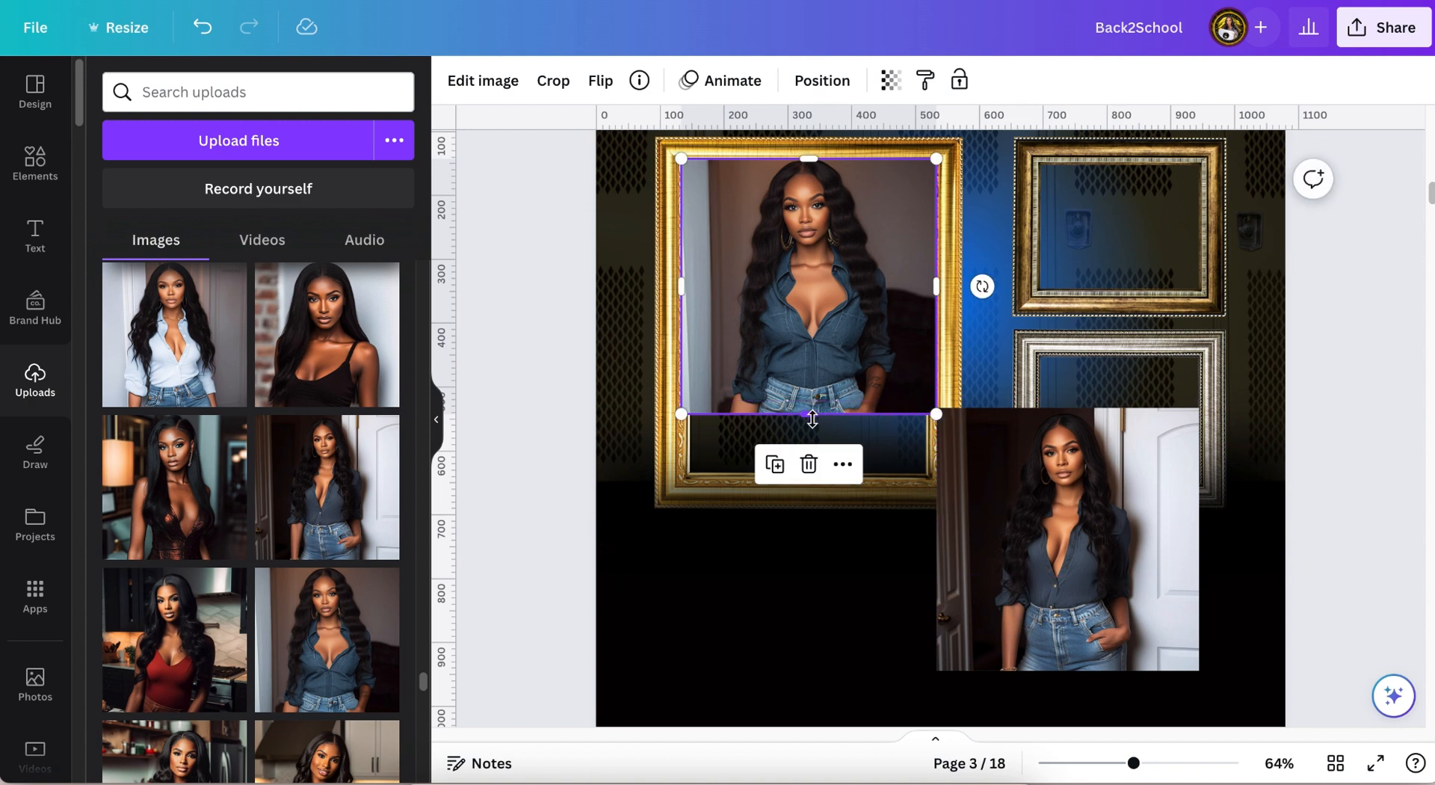
left_click_drag(808, 422, 807, 482)
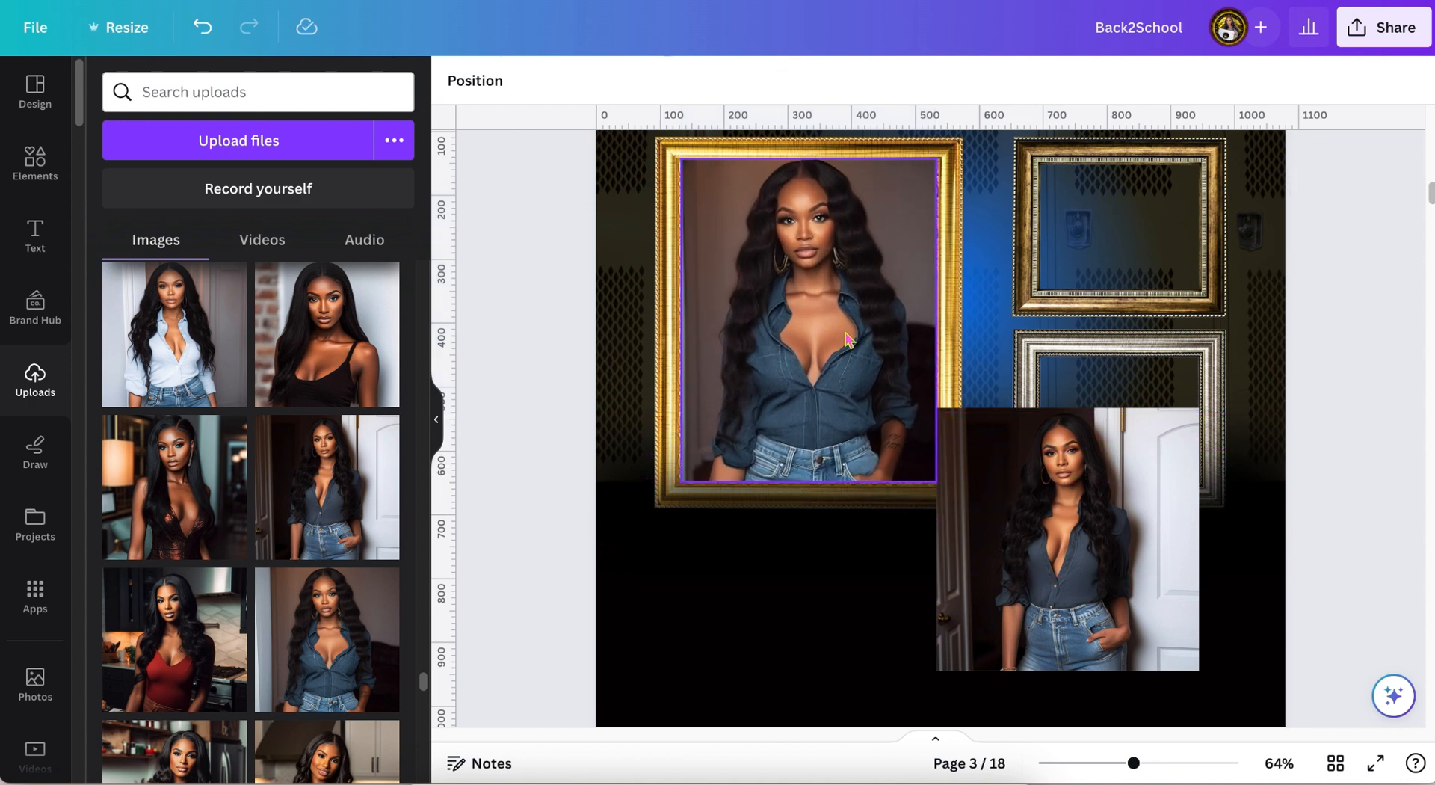
Send the denim-shirt photo backward until it sits behind the picture frames
left_click(820, 82)
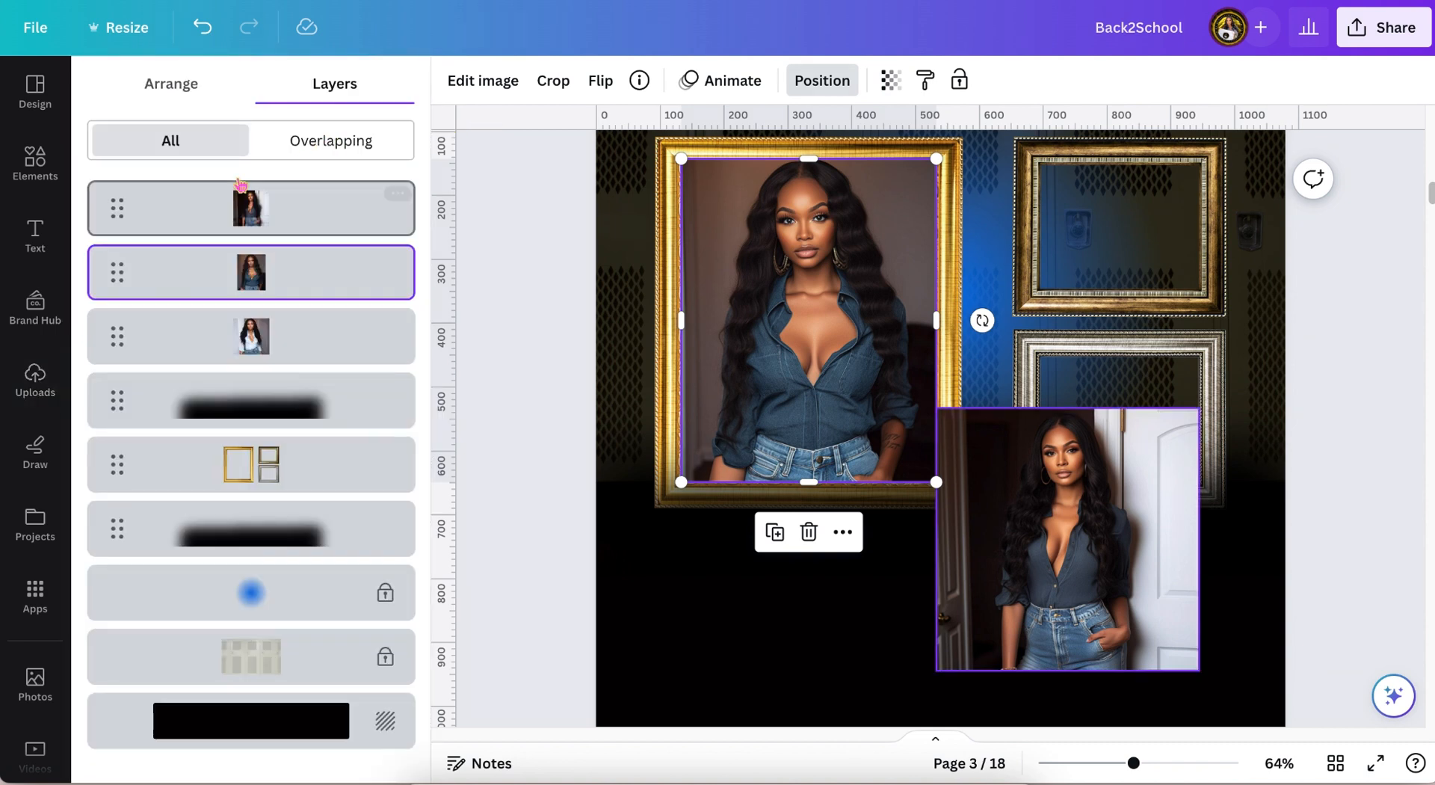
left_click(165, 86)
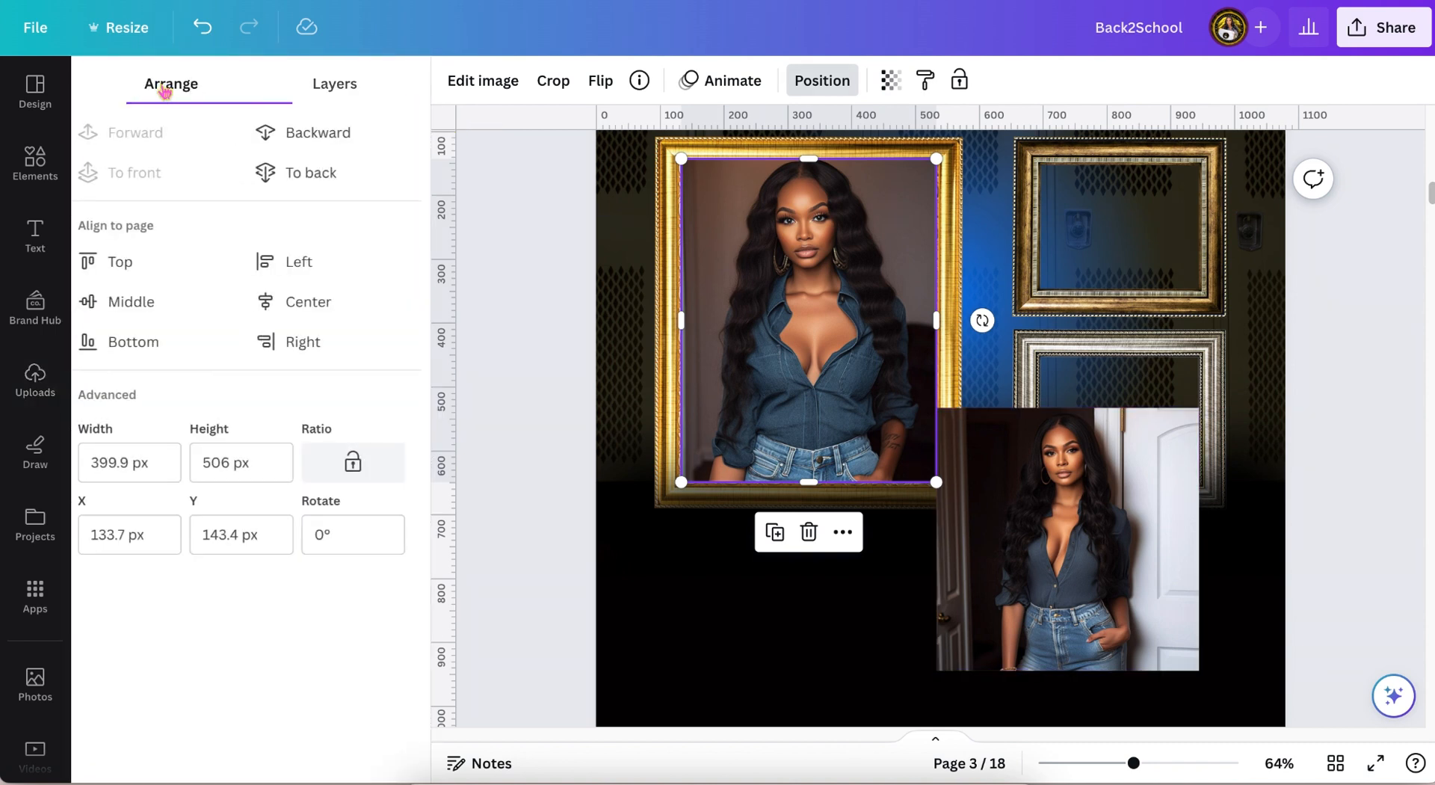
left_click(306, 134)
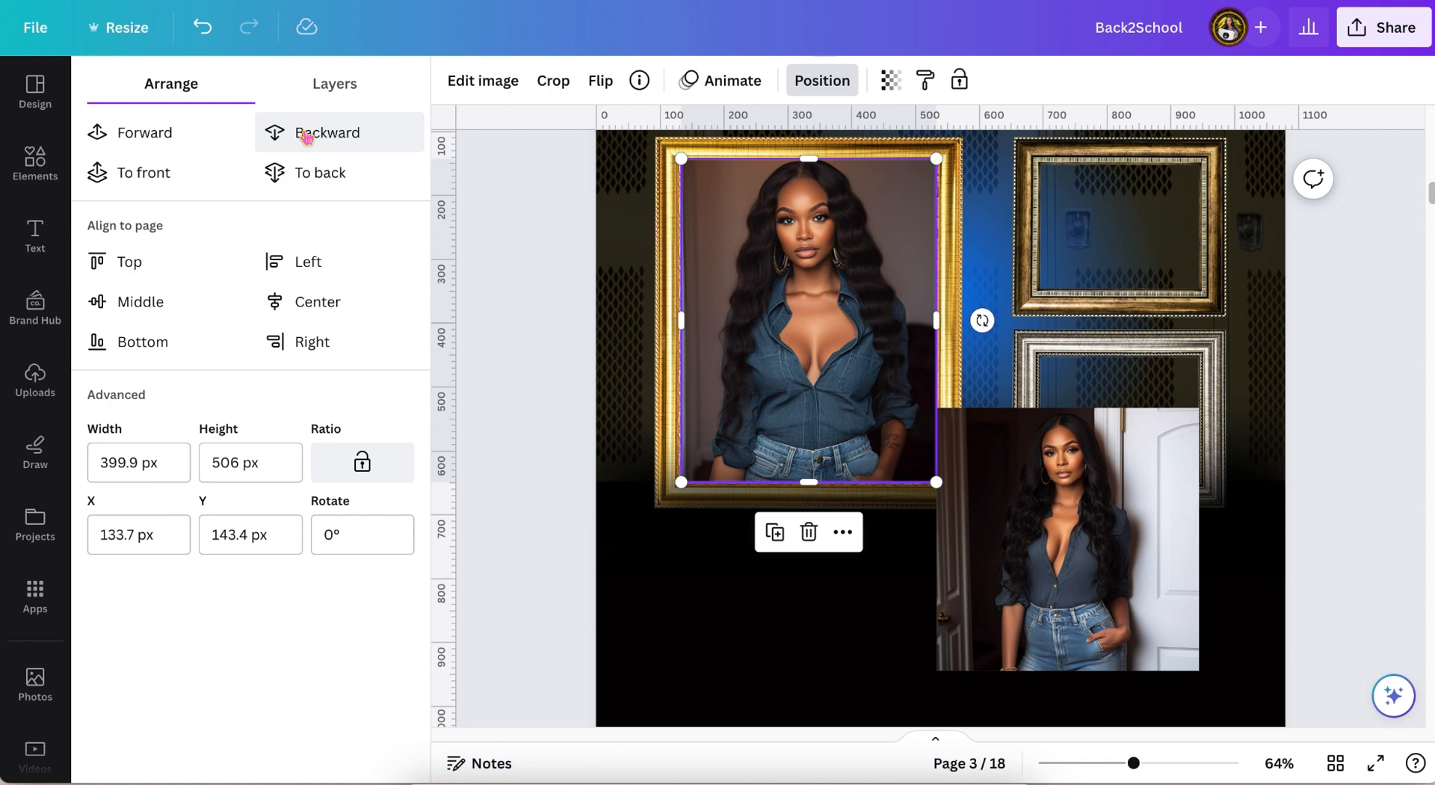
left_click(306, 134)
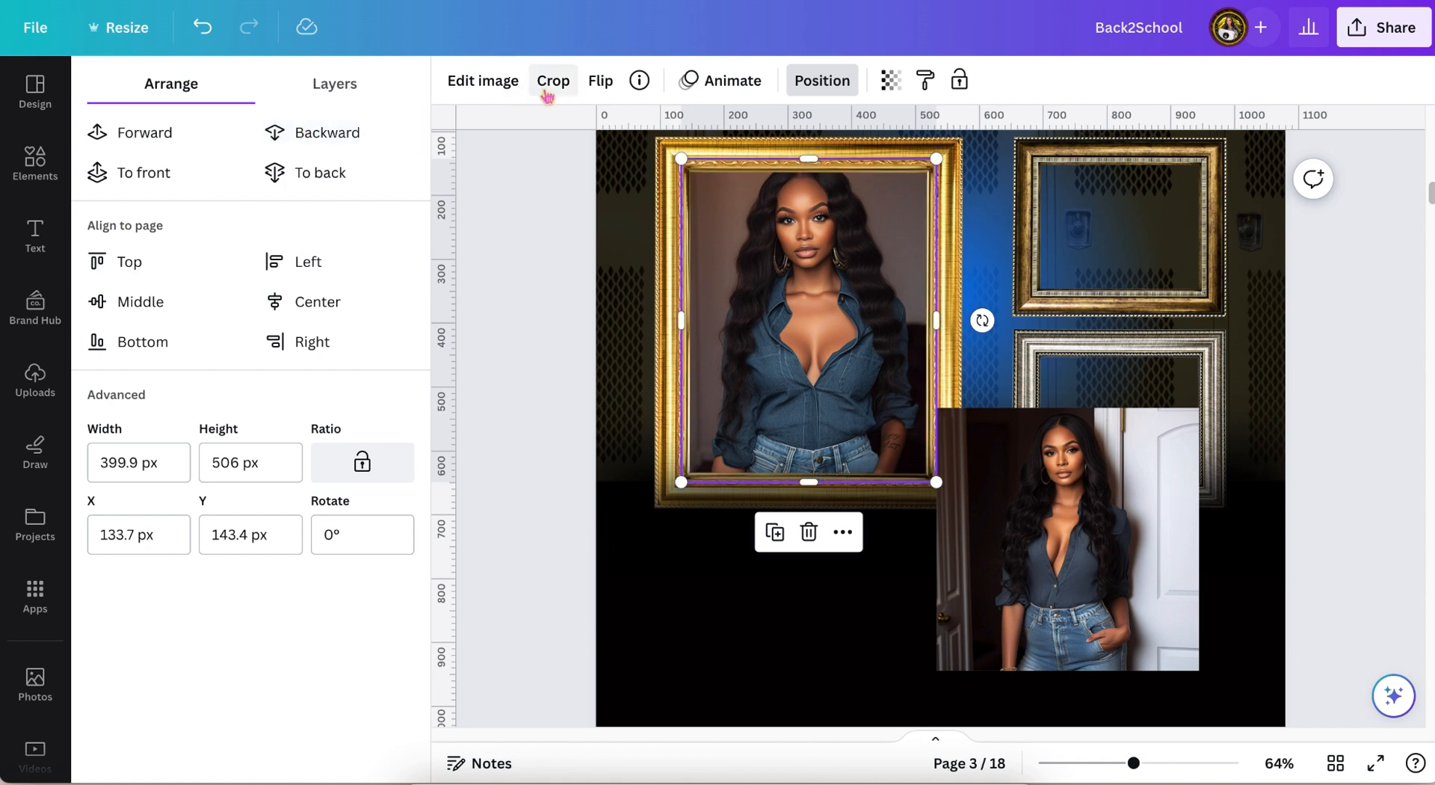
Select the denim-shirt photo's layer and nudge it down inside the large gold frame
left_click(334, 84)
left_click(251, 400)
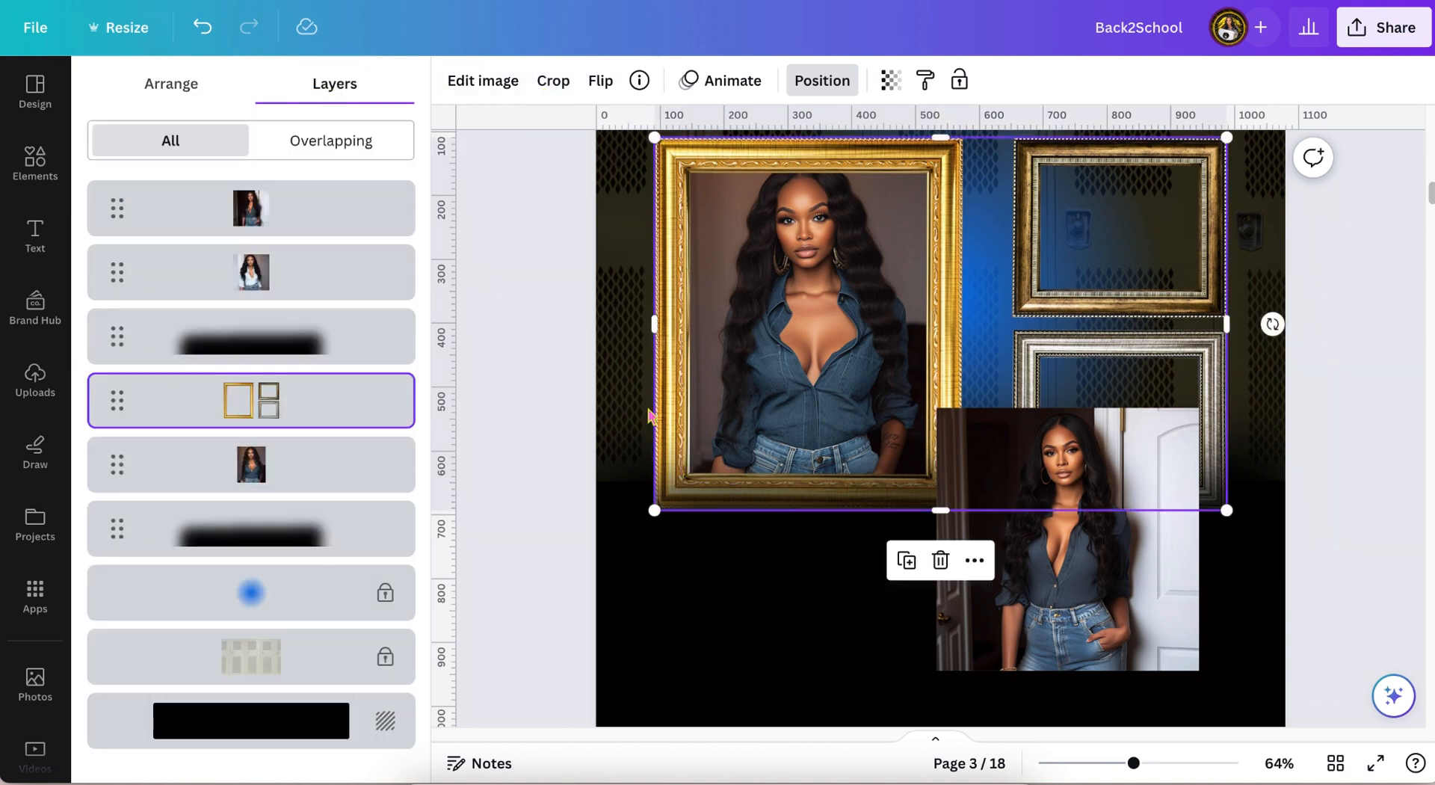
left_click(287, 469)
key("Down")
key("Down")
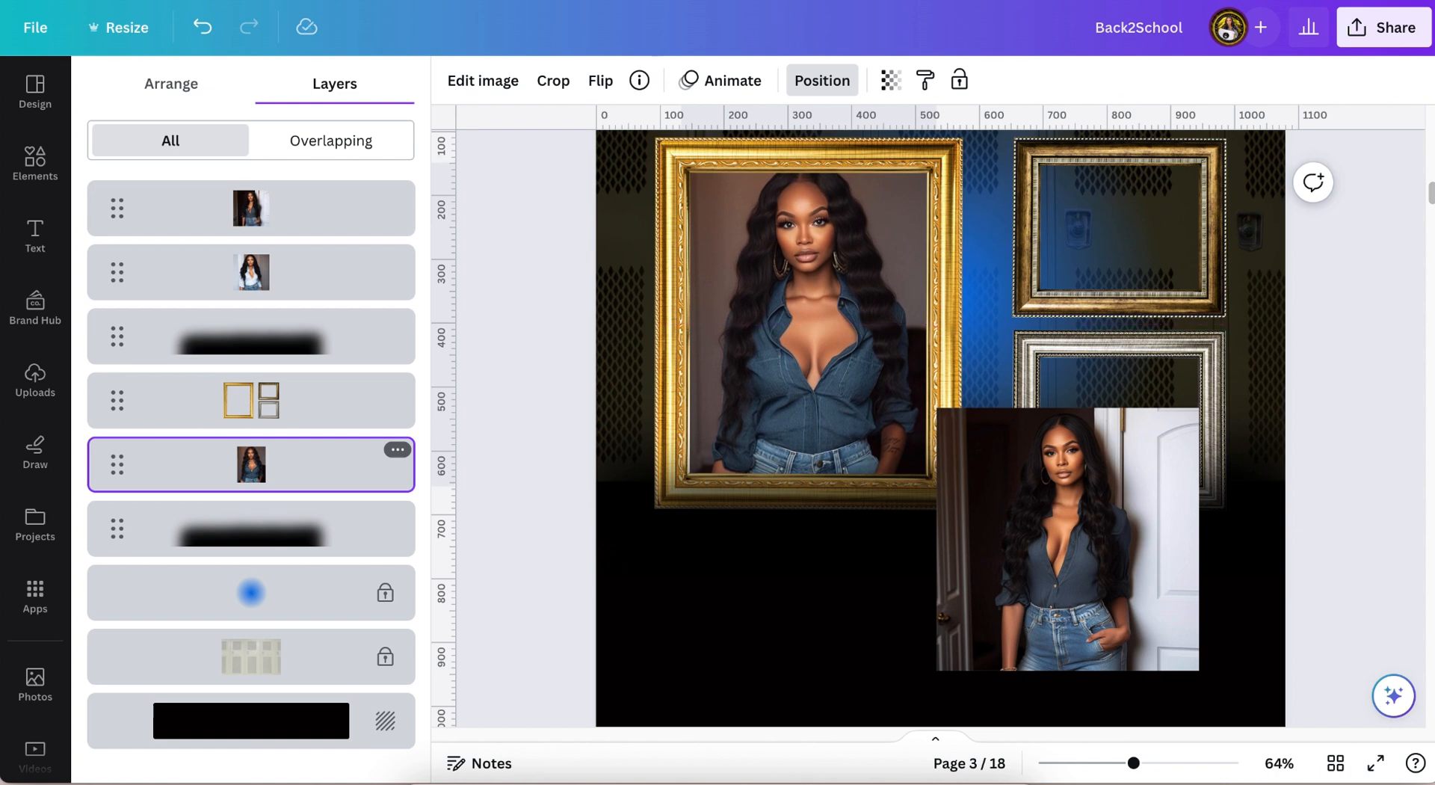
key("Down")
key("Down")
key("Down")
key("Down")
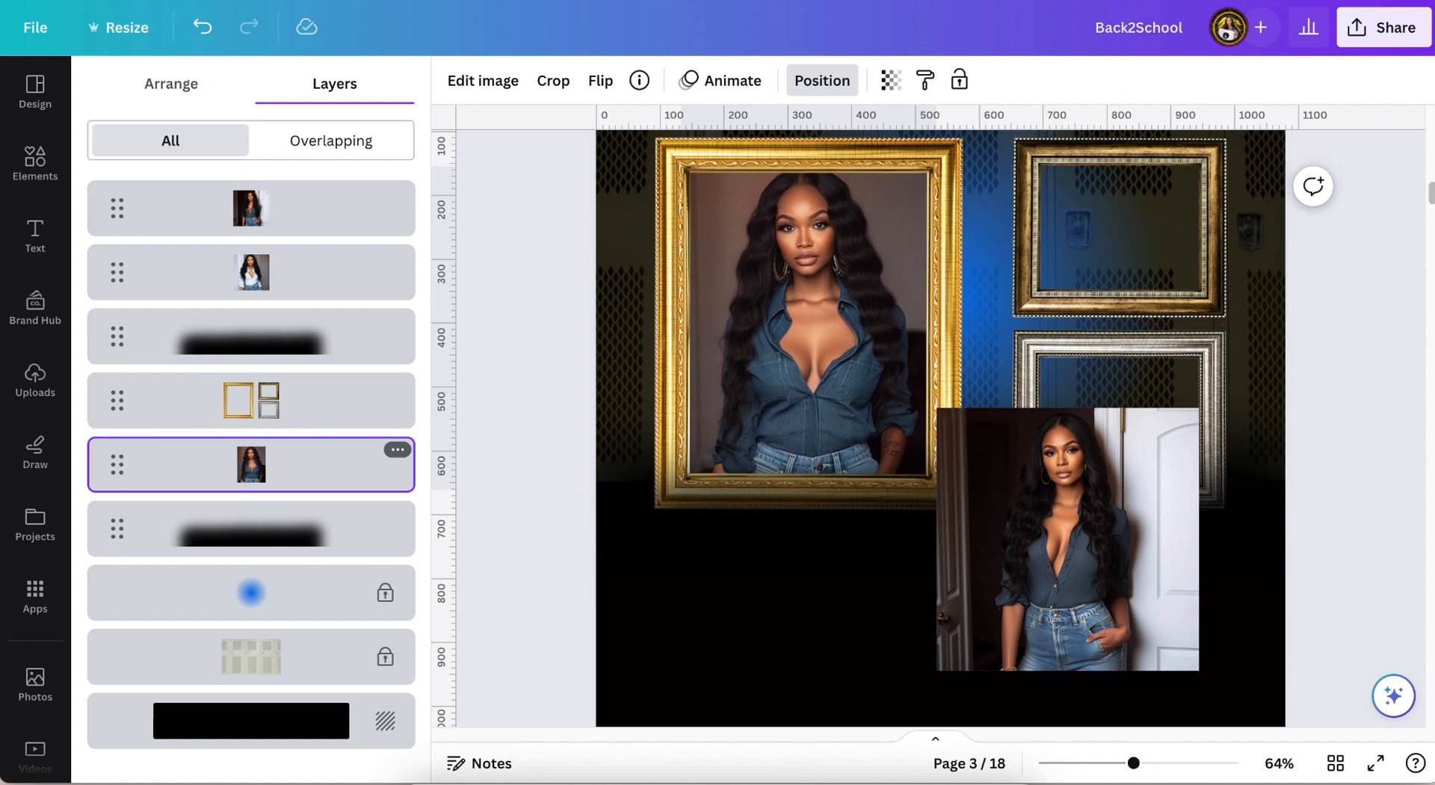
key("Down")
key("Down")
key("Down")
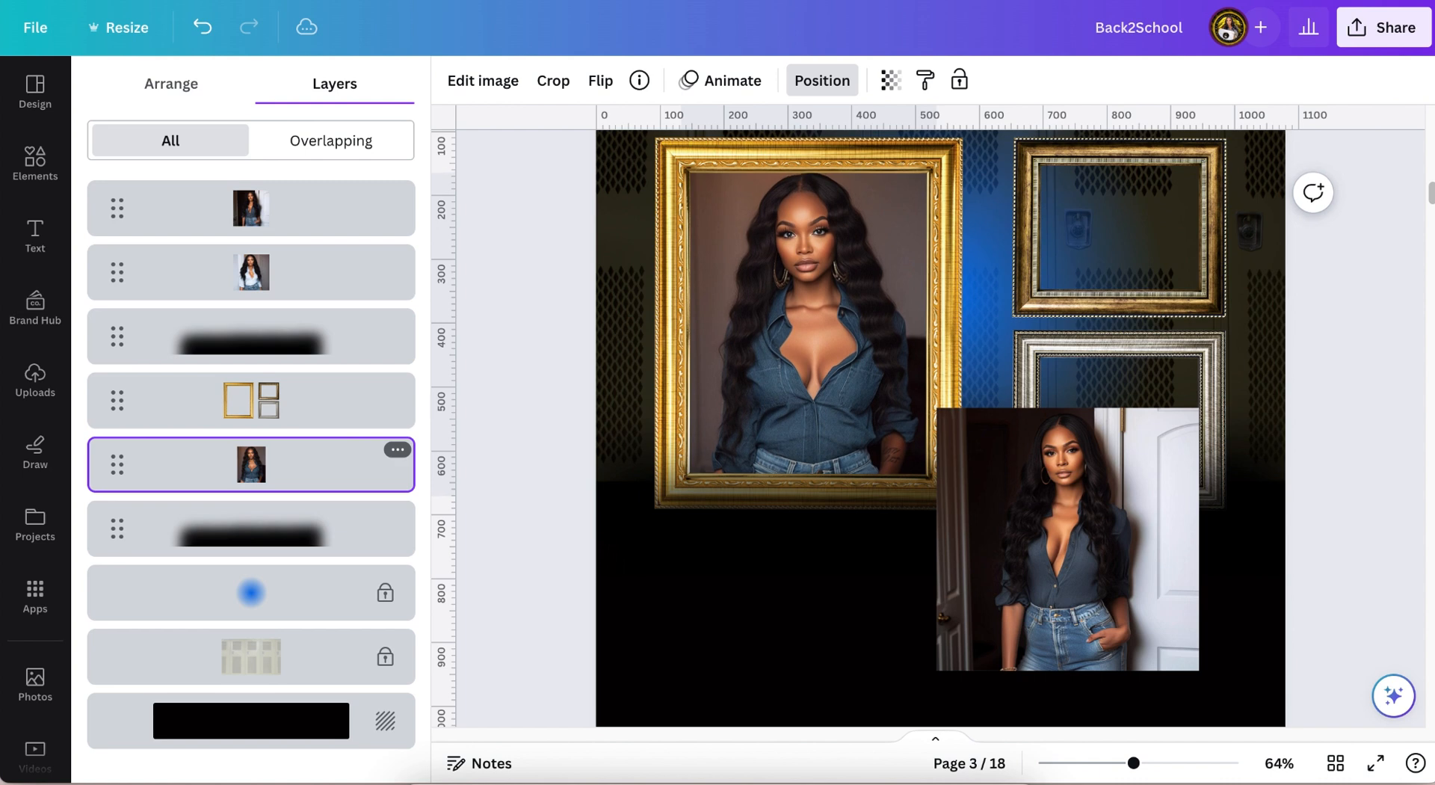
key("Down")
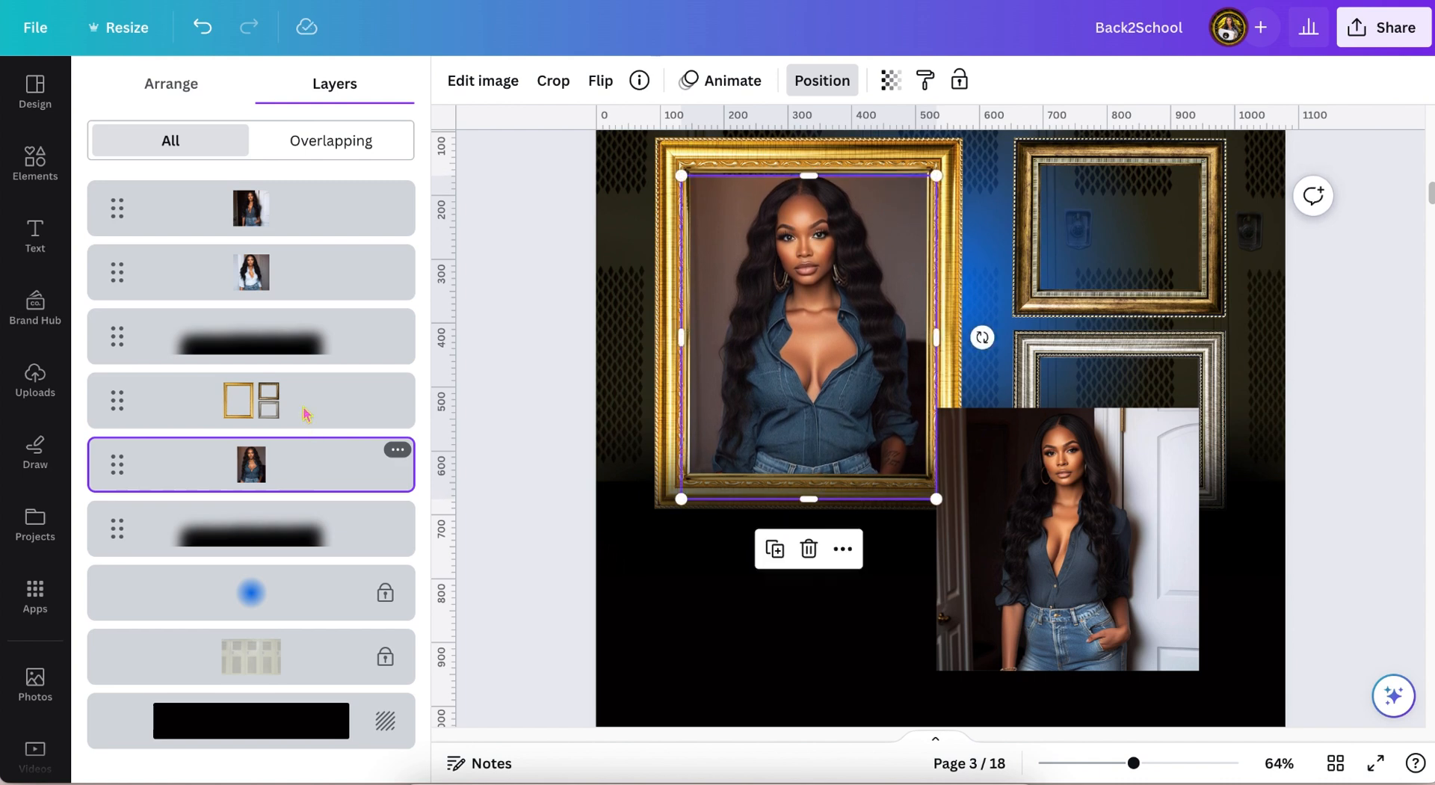
Extend the denim-shirt photo's top edge slightly, trim its bottom edge and scale it up to fill the large gold frame's opening
left_click_drag(810, 175, 810, 172)
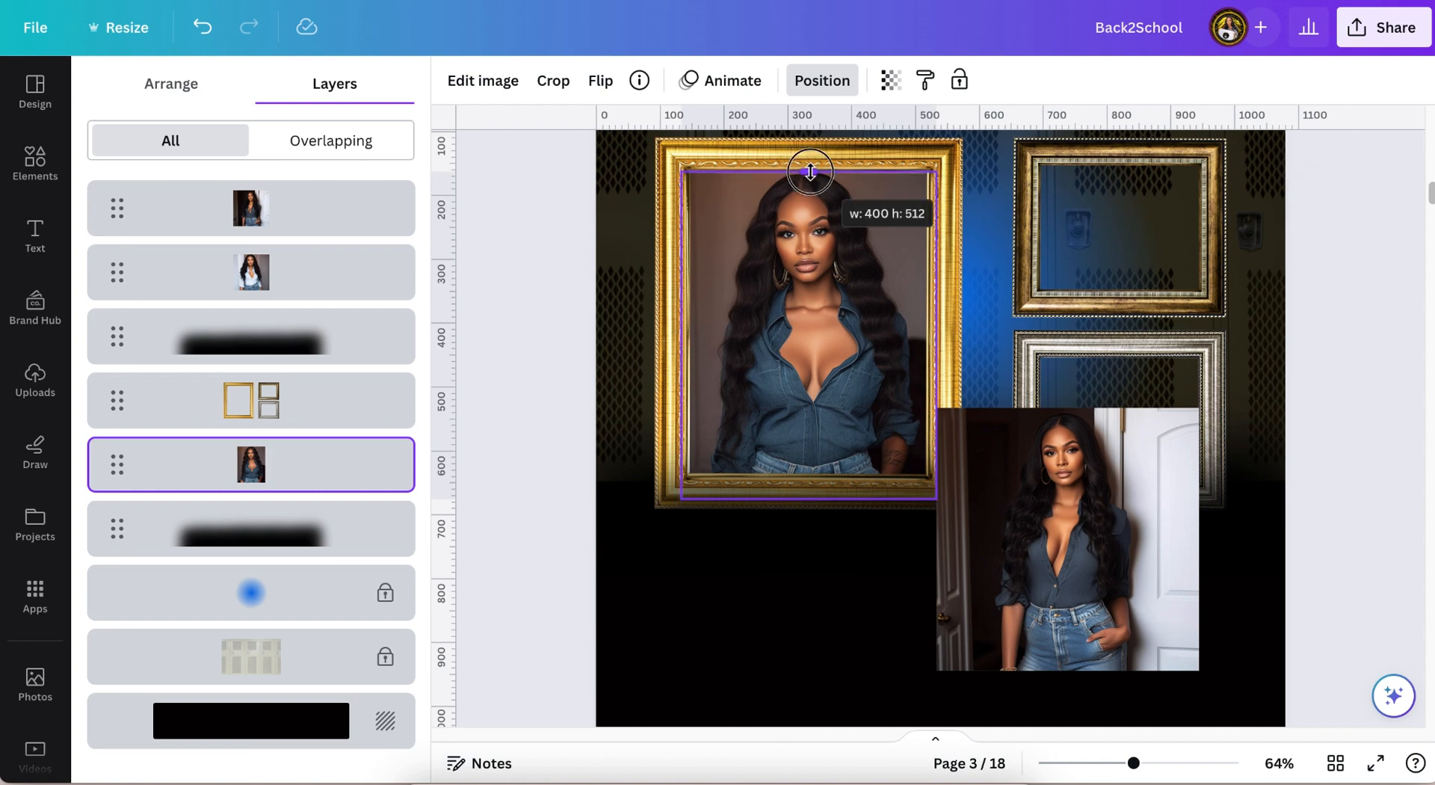
left_click_drag(811, 172, 810, 172)
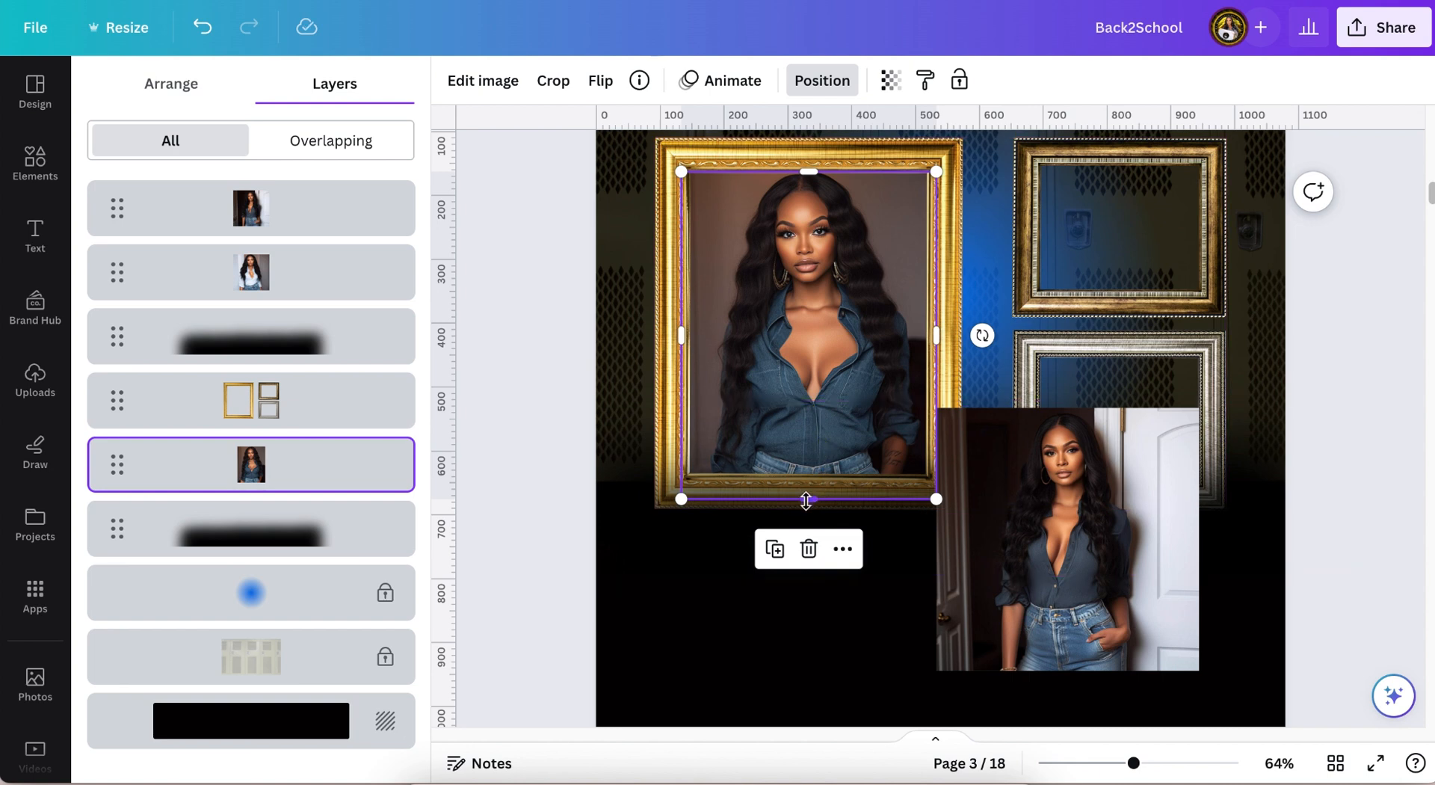
left_click_drag(805, 493, 808, 460)
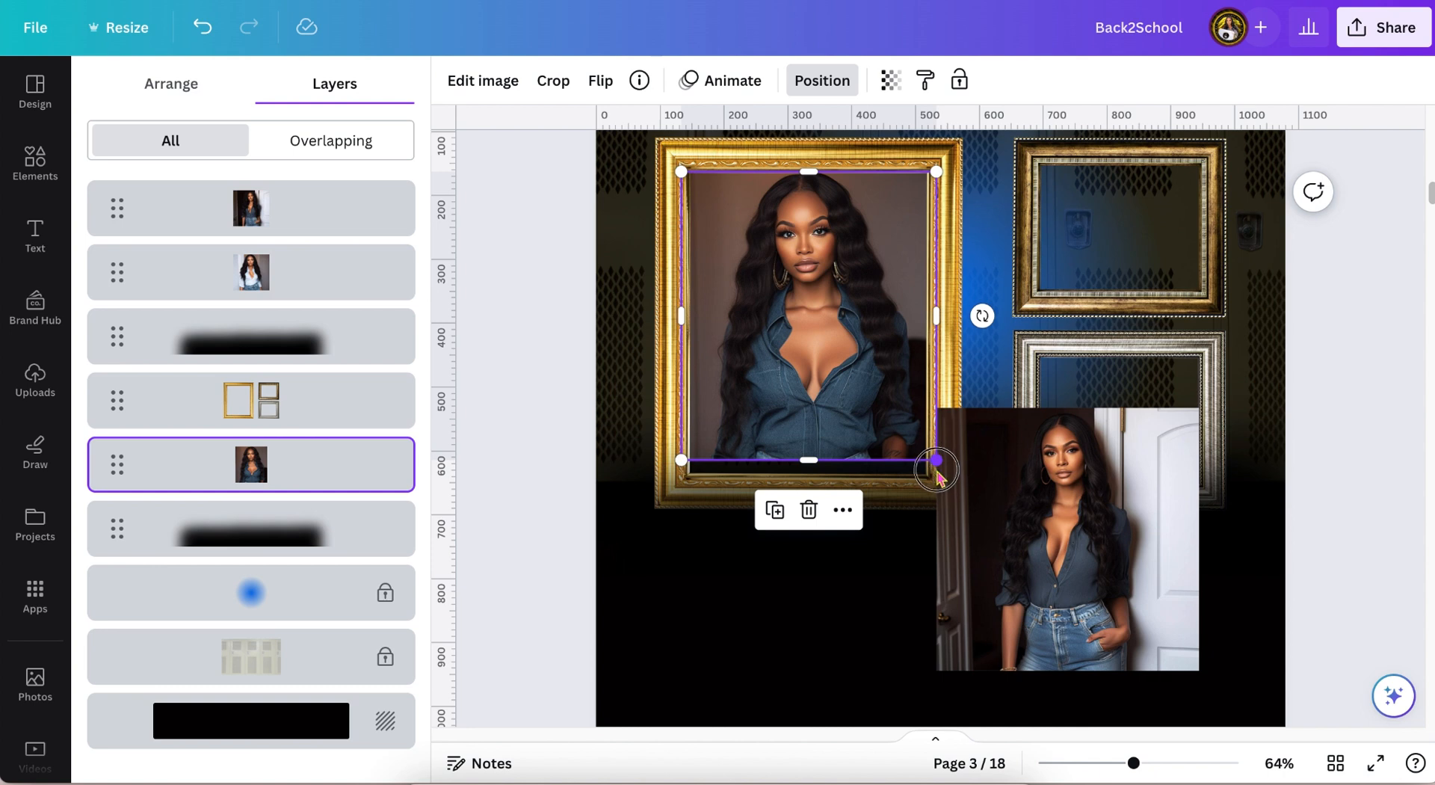
left_click_drag(936, 470, 940, 495)
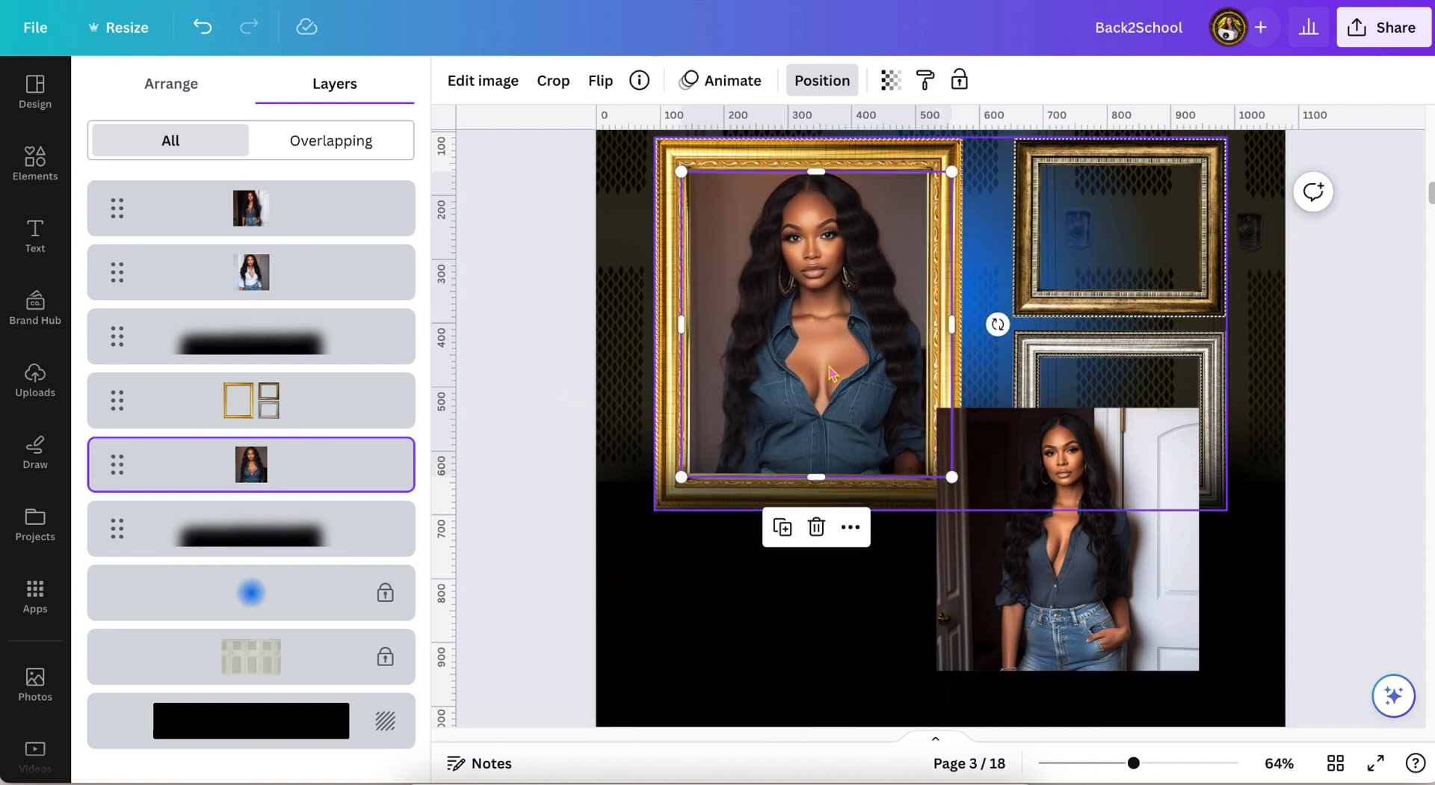
Move the light-blue-shirt photo over the upper small frame and the dark-shirt photo over the lower silver frame
scroll(822, 370, "up", 2)
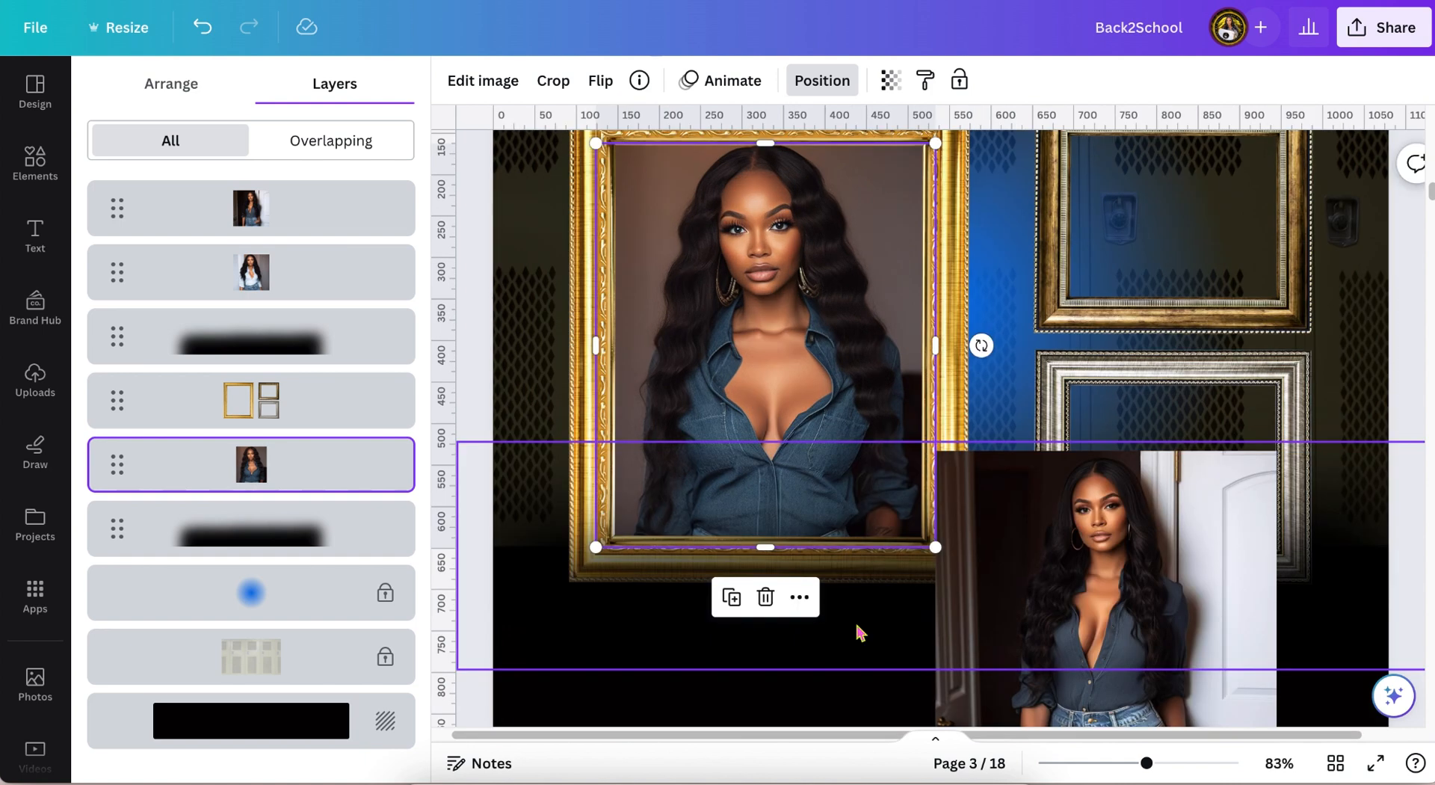
left_click_drag(1165, 614, 1209, 476)
left_click_drag(1004, 706, 1035, 246)
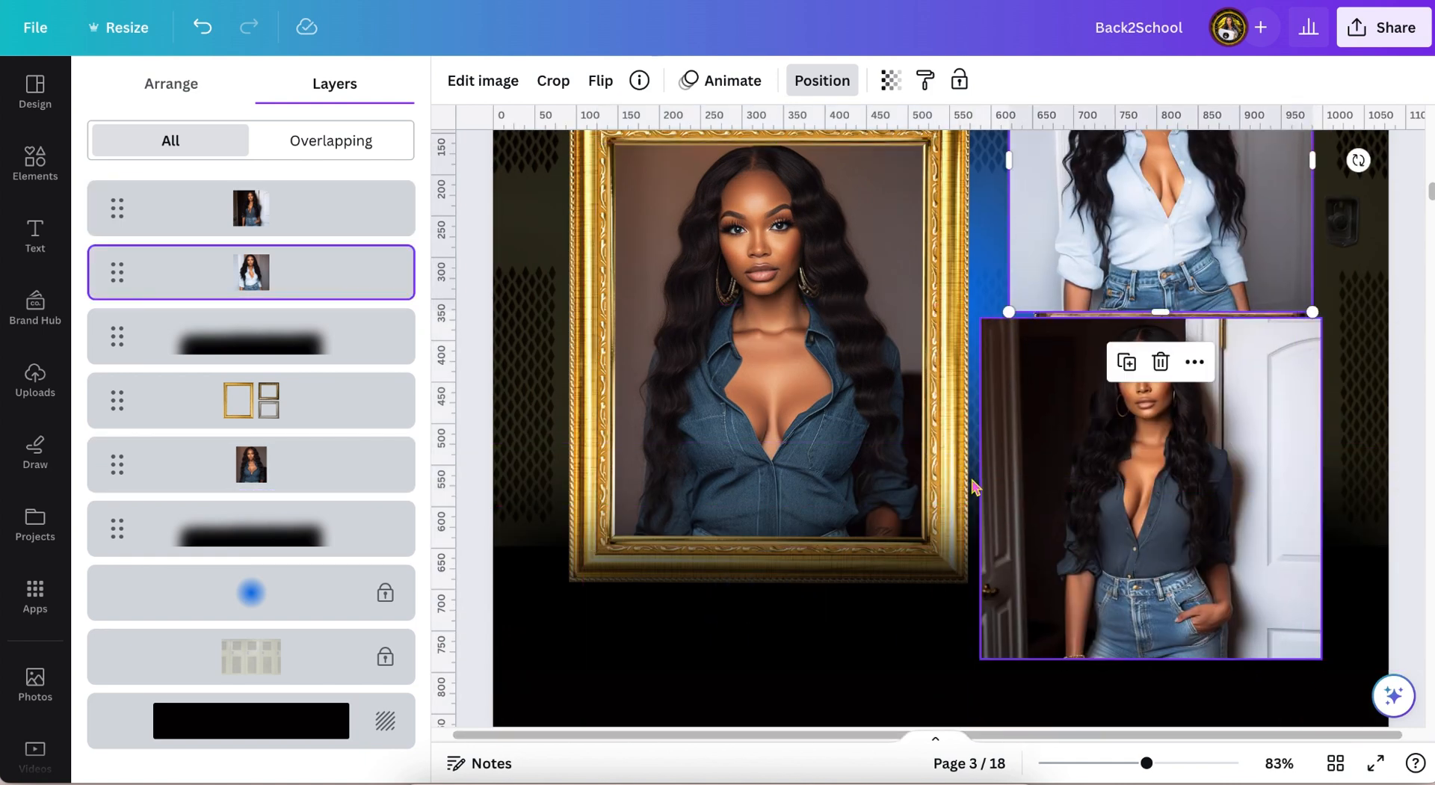
scroll(1084, 448, "down", 1)
left_click_drag(1186, 426, 1181, 476)
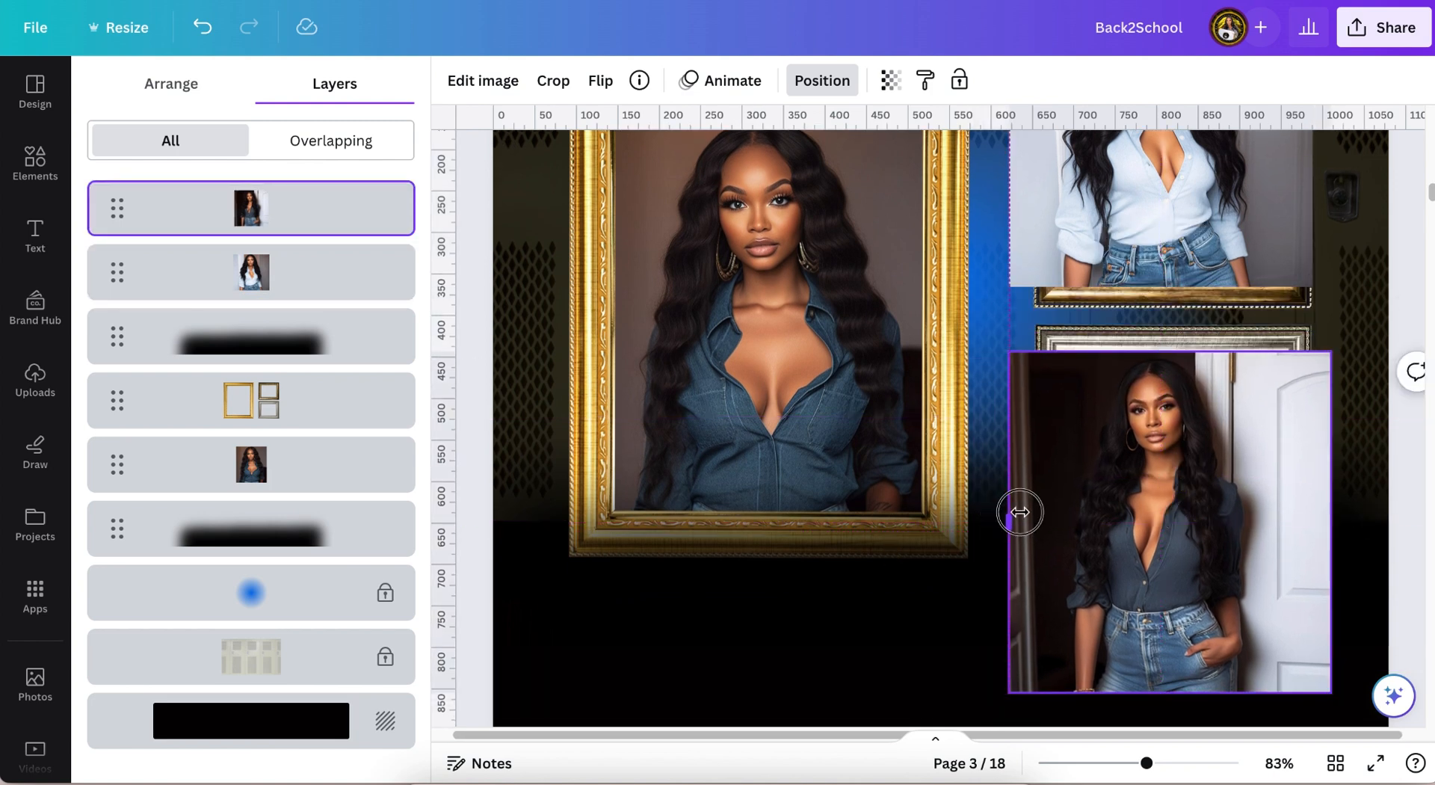
Crop the dark-shirt photo's sides and bottom and scale it to about 290 × 250 px over the silver frame
left_click_drag(991, 516, 1058, 516)
left_click_drag(1335, 516, 1286, 516)
left_click_drag(1174, 692, 1174, 548)
left_click_drag(1286, 351, 1299, 341)
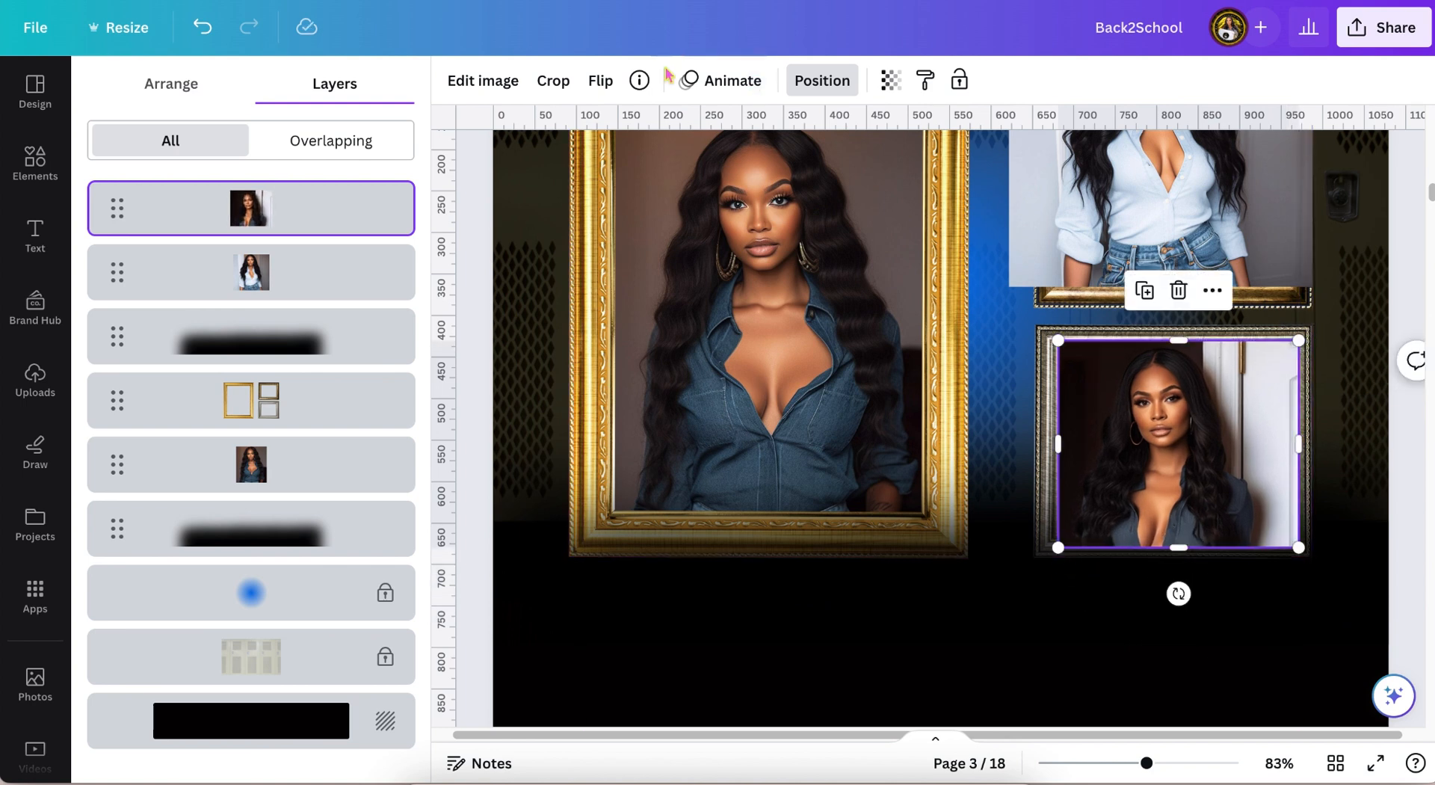
Send the dark-shirt photo behind the frames and shrink it from its corners to fit the silver frame's opening
left_click(105, 100)
left_click(299, 144)
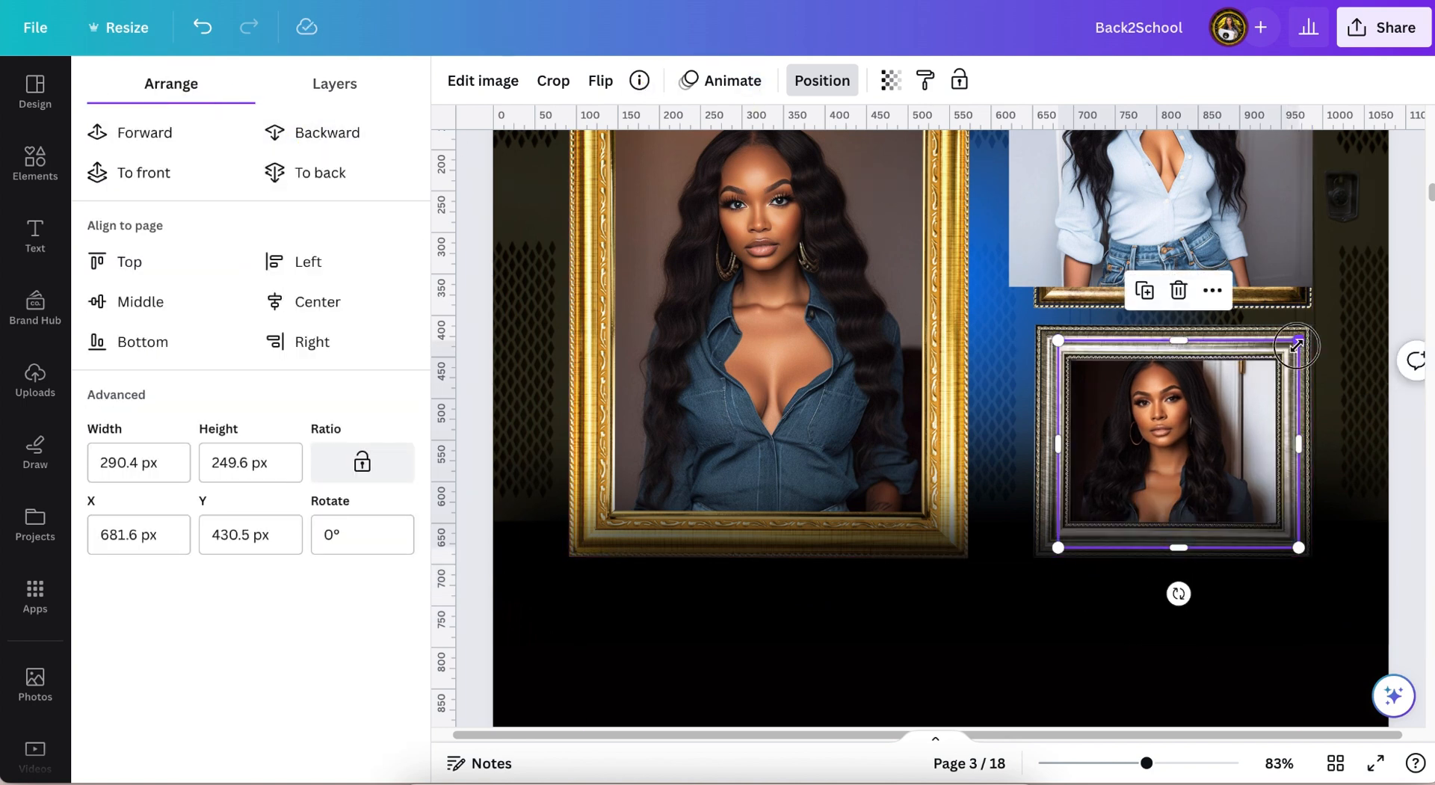
left_click_drag(1298, 340, 1285, 352)
left_click_drag(1058, 352, 1061, 355)
left_click_drag(1063, 548, 1070, 541)
left_click_drag(1285, 542, 1273, 531)
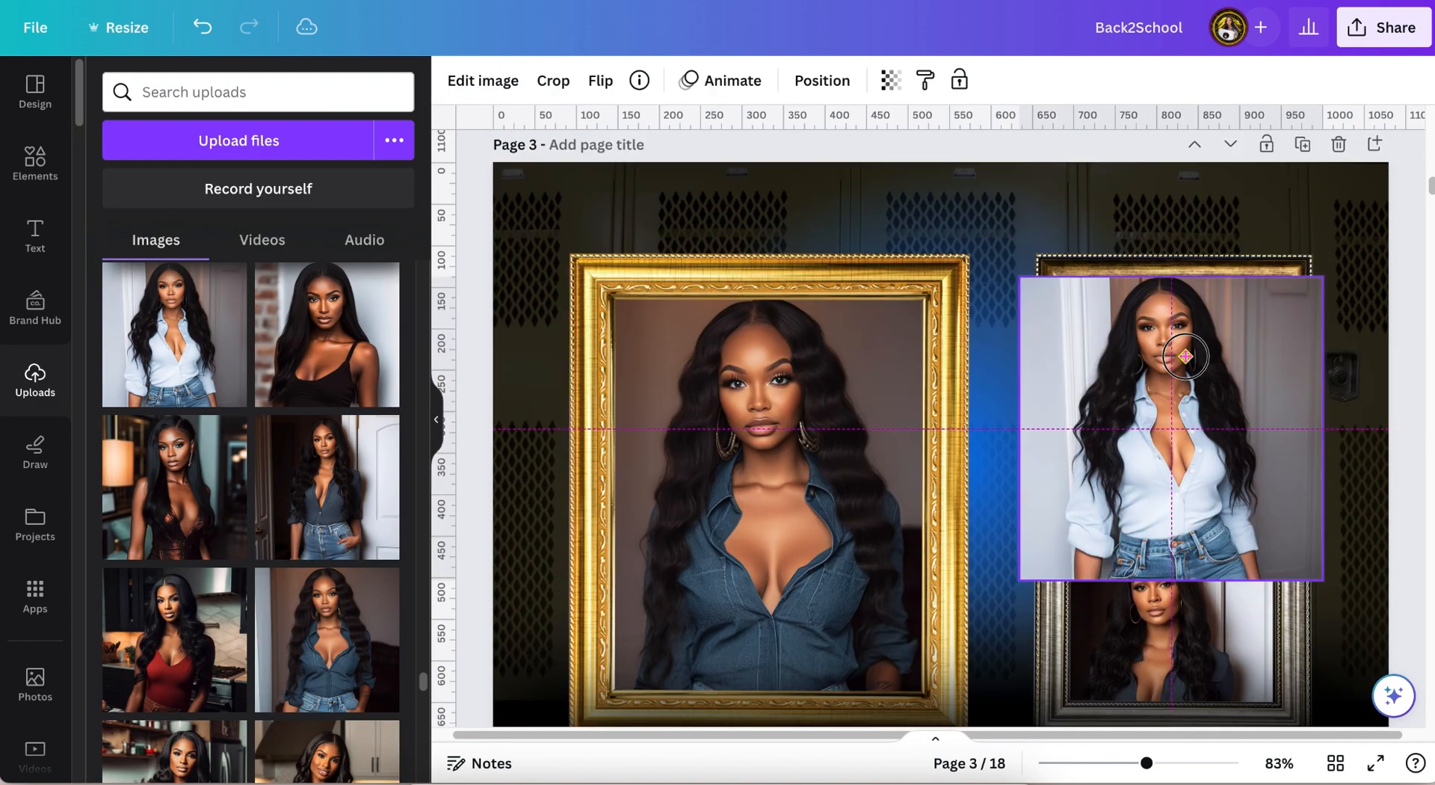
Shrink the light-blue-shirt photo over the upper small frame and crop off its lower part
left_click(1185, 358)
left_click_drag(1019, 576, 1041, 528)
left_click_drag(1323, 529, 1288, 499)
left_click_drag(1172, 499, 1175, 465)
left_click_drag(1287, 465, 1312, 487)
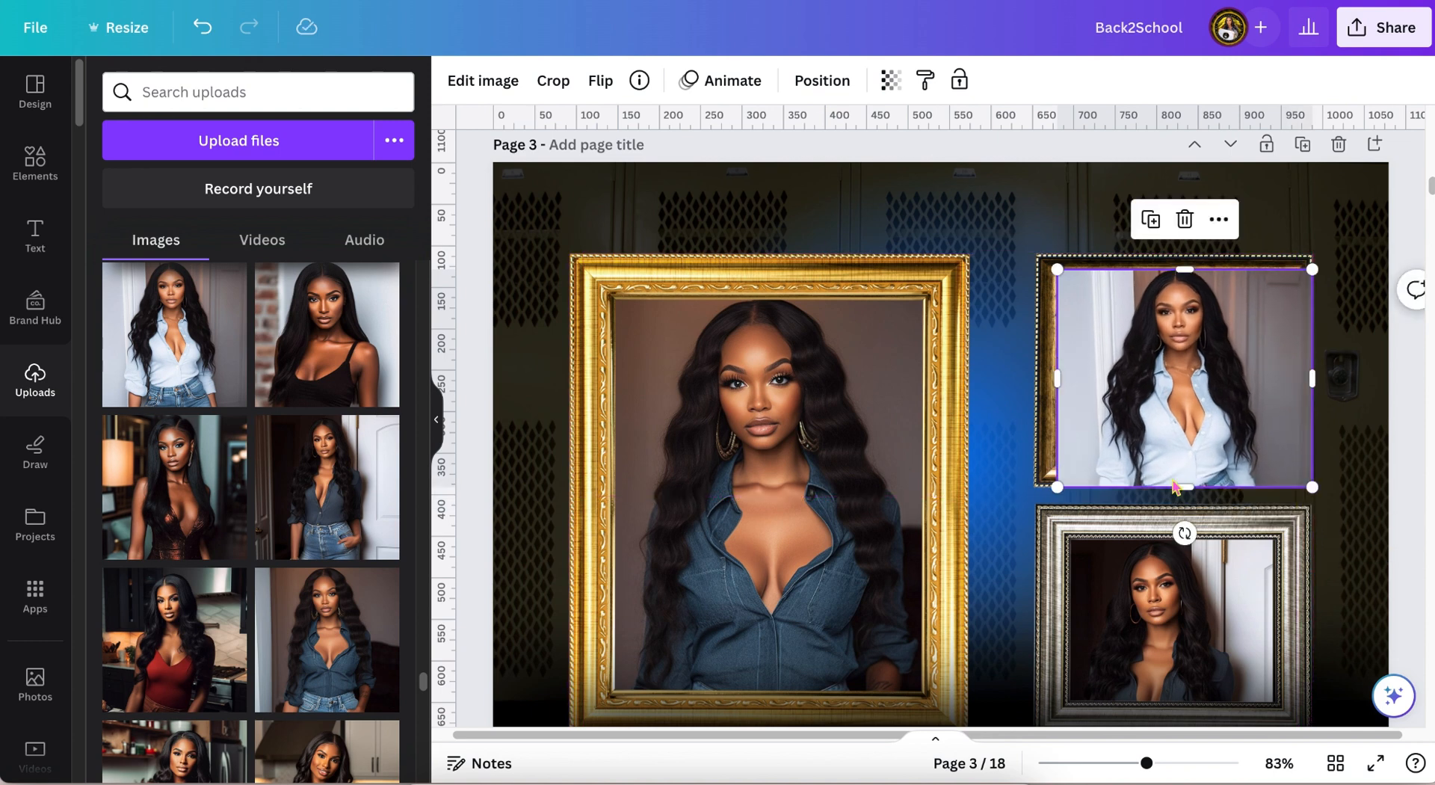
Crop the light-blue-shirt photo's bottom and side edges and scale it to about 302 × 264 px within the upper small frame
left_click_drag(1175, 487, 1177, 458)
left_click_drag(1051, 458, 1038, 468)
left_click_drag(1306, 470, 1320, 479)
left_click_drag(1320, 379, 1289, 382)
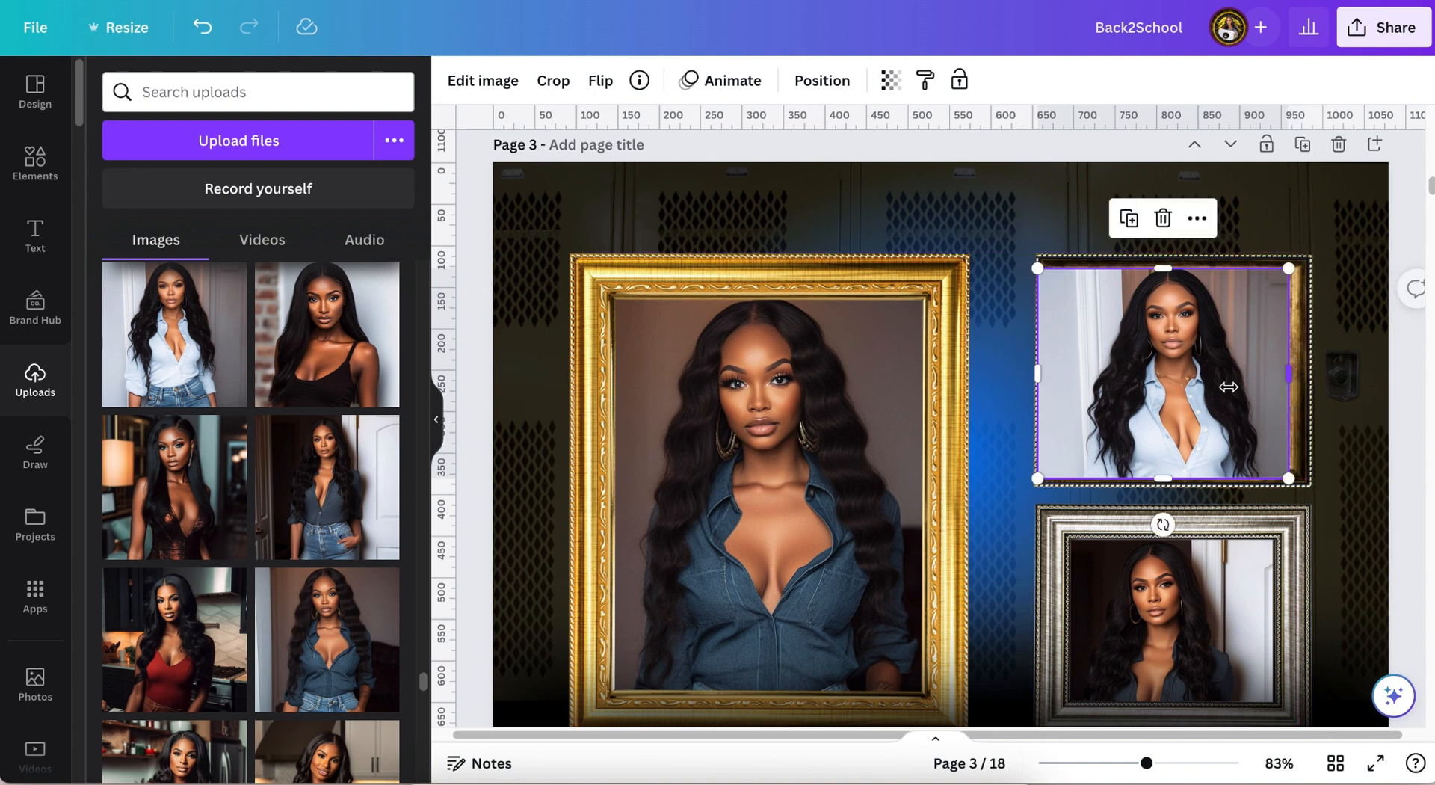
left_click_drag(1038, 374, 1048, 373)
left_click_drag(1289, 479, 1299, 487)
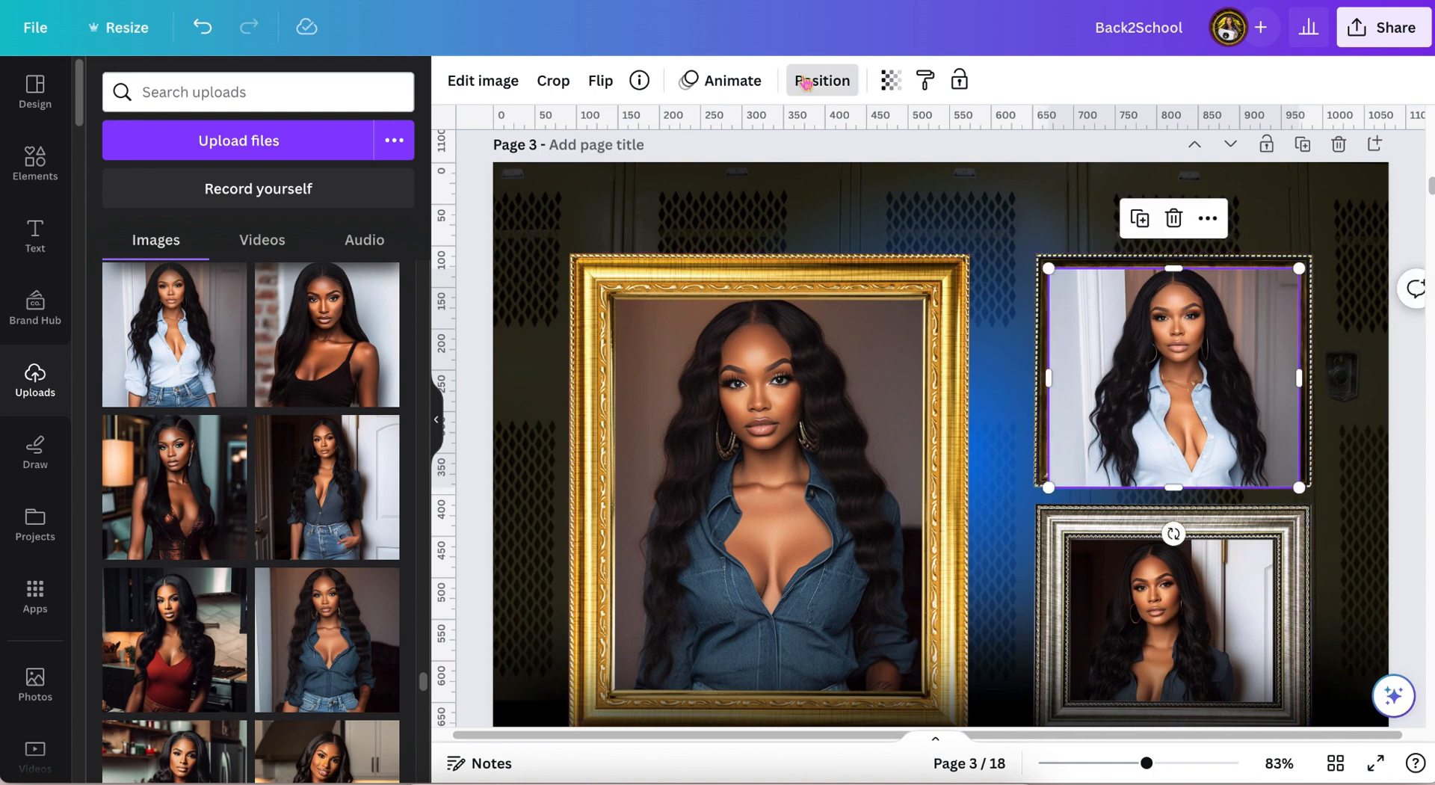
Send the light-blue-shirt photo behind the picture frames and show the layer list
left_click(806, 83)
left_click(344, 142)
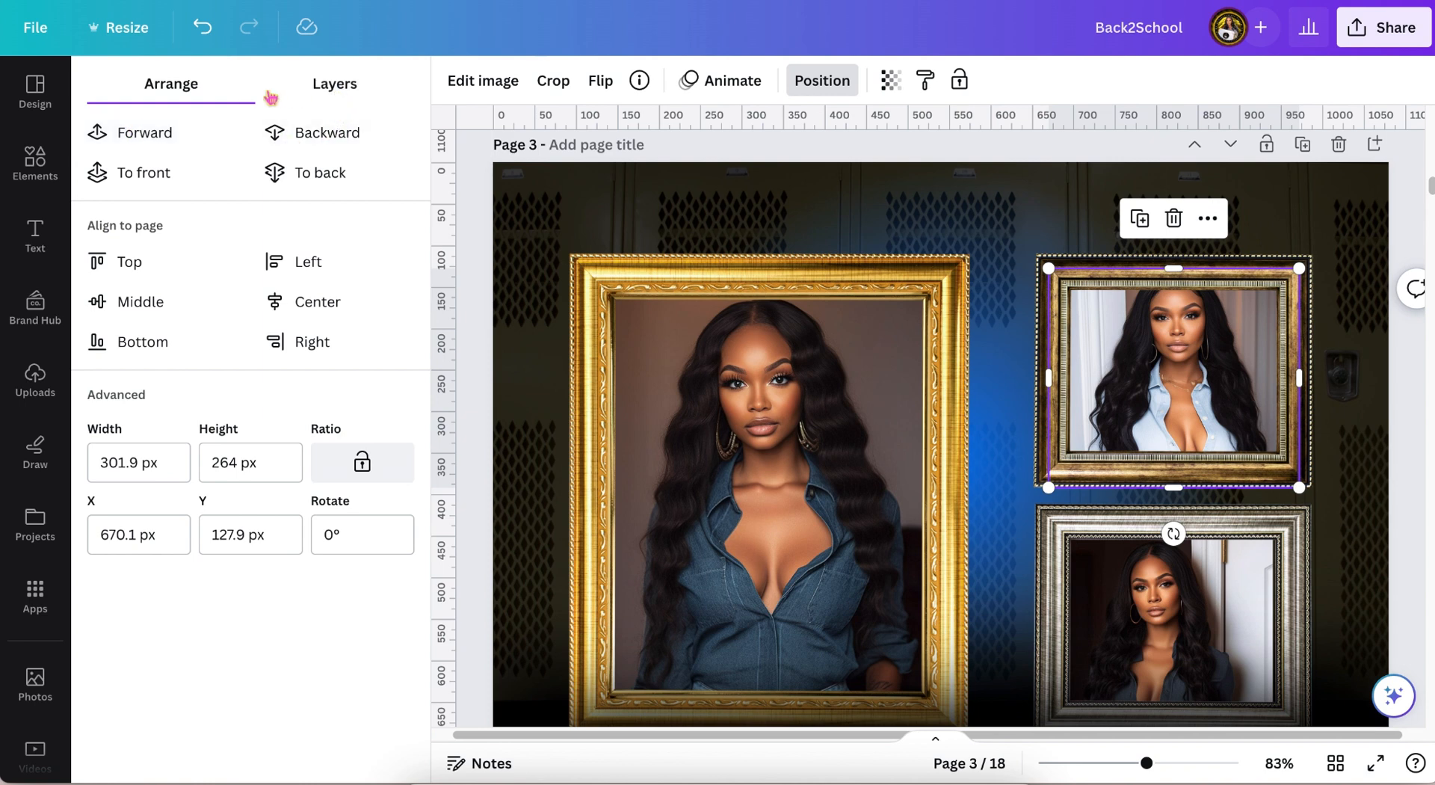
left_click(361, 101)
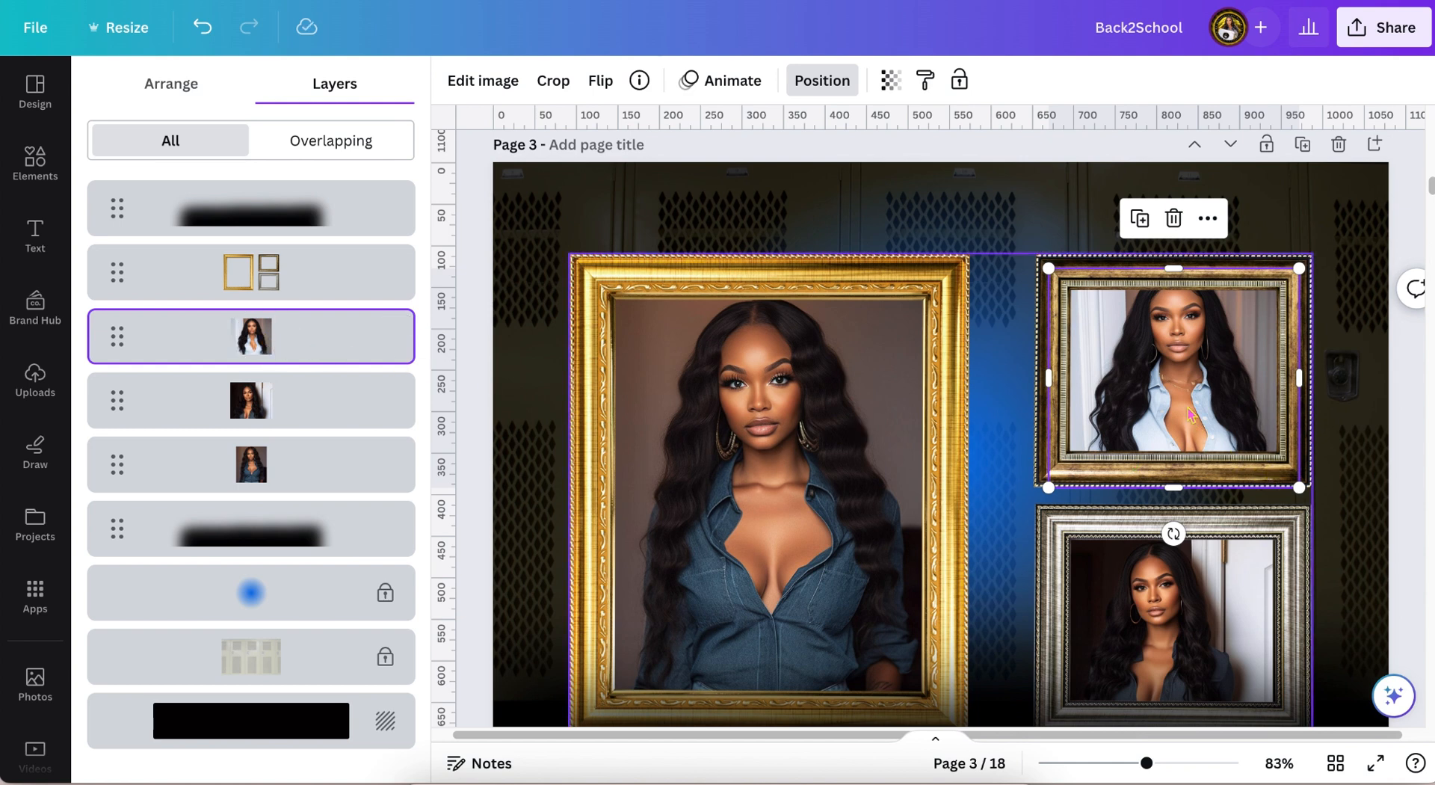
Lower the light-blue-shirt photo within the upper small frame, then trim and scale it to fit the opening without spilling below
left_click_drag(1188, 410, 1190, 434)
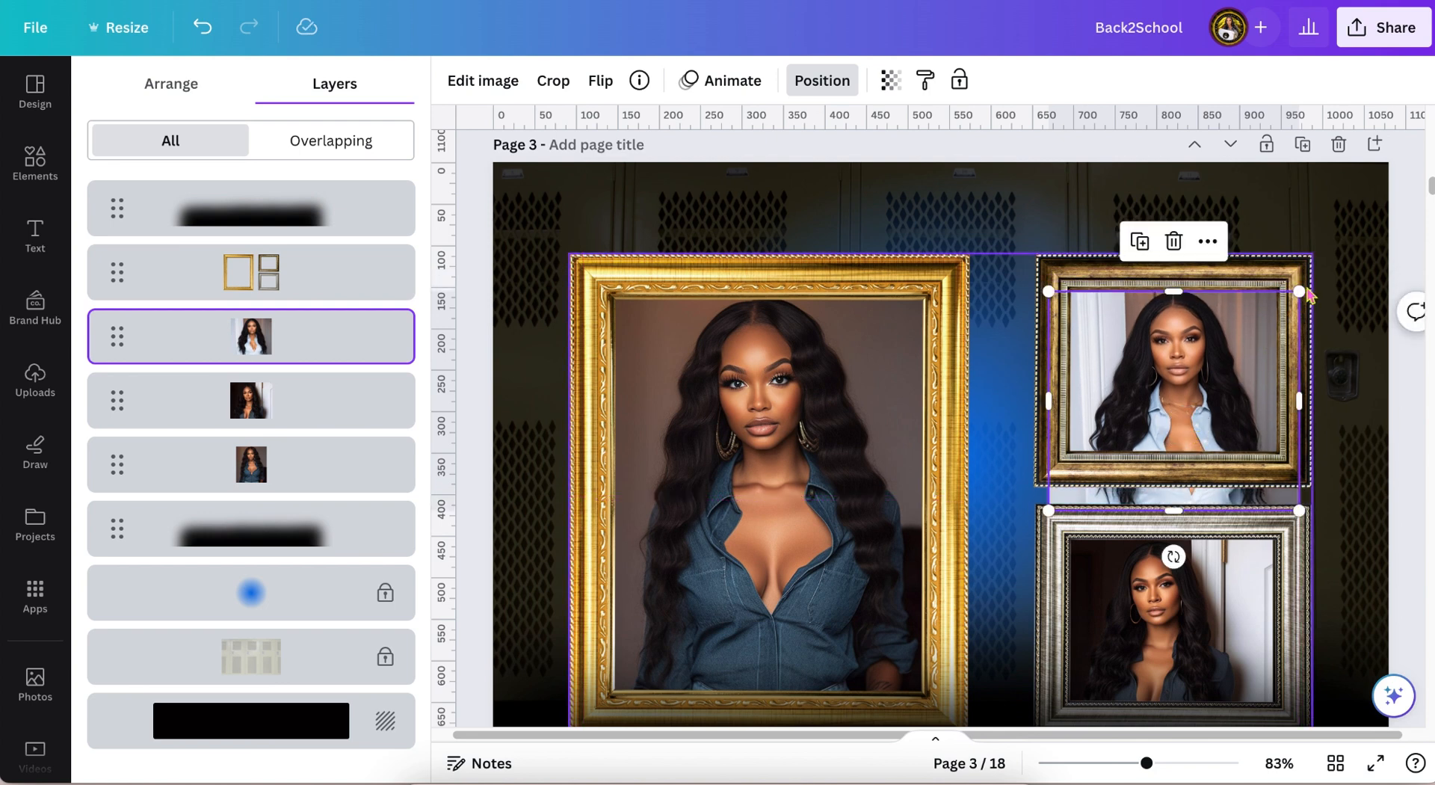
left_click_drag(1300, 290, 1299, 288)
left_click_drag(1175, 292, 1176, 288)
left_click_drag(1171, 507, 1170, 474)
left_click_drag(1300, 474, 1288, 462)
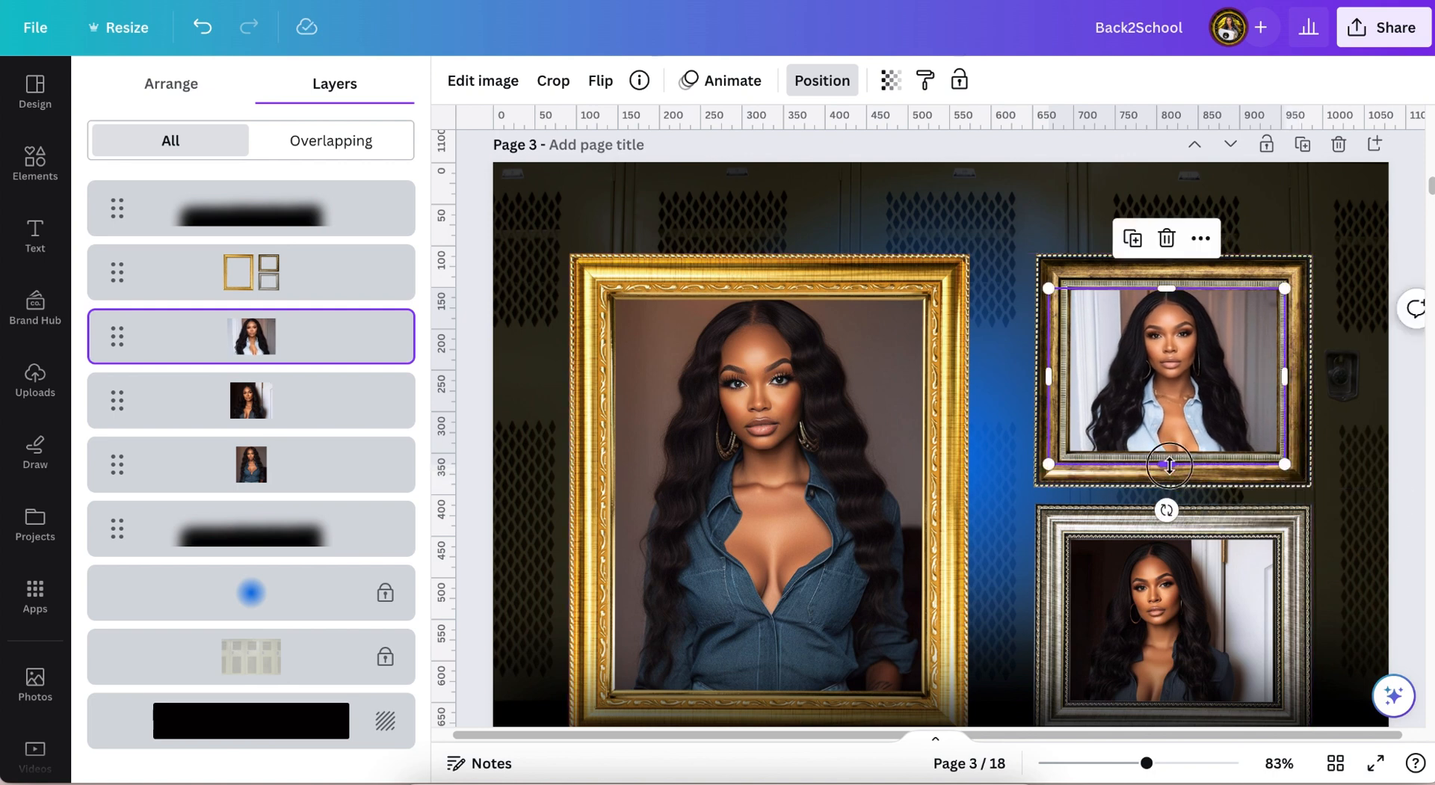
left_click_drag(1170, 465, 1170, 470)
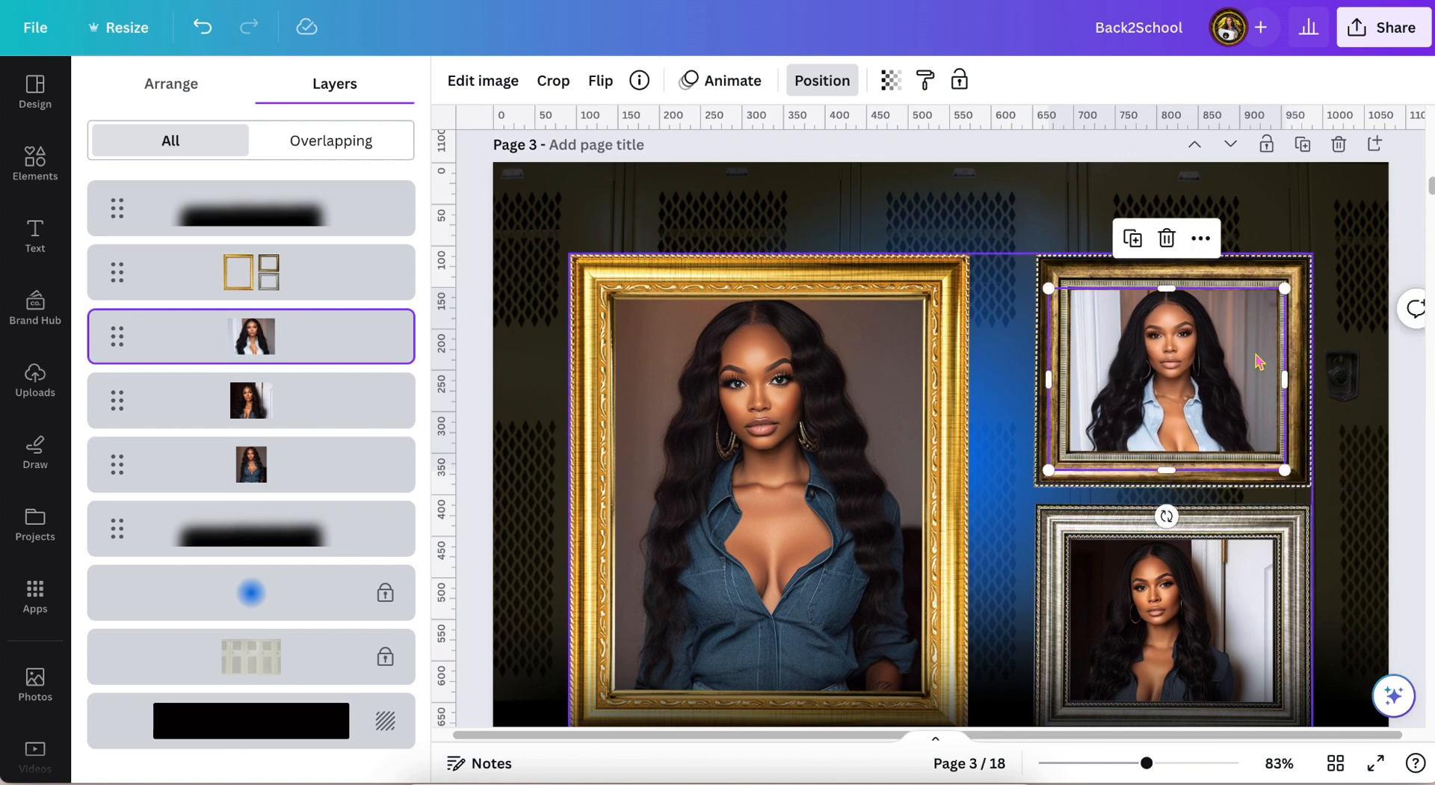
left_click(1354, 316)
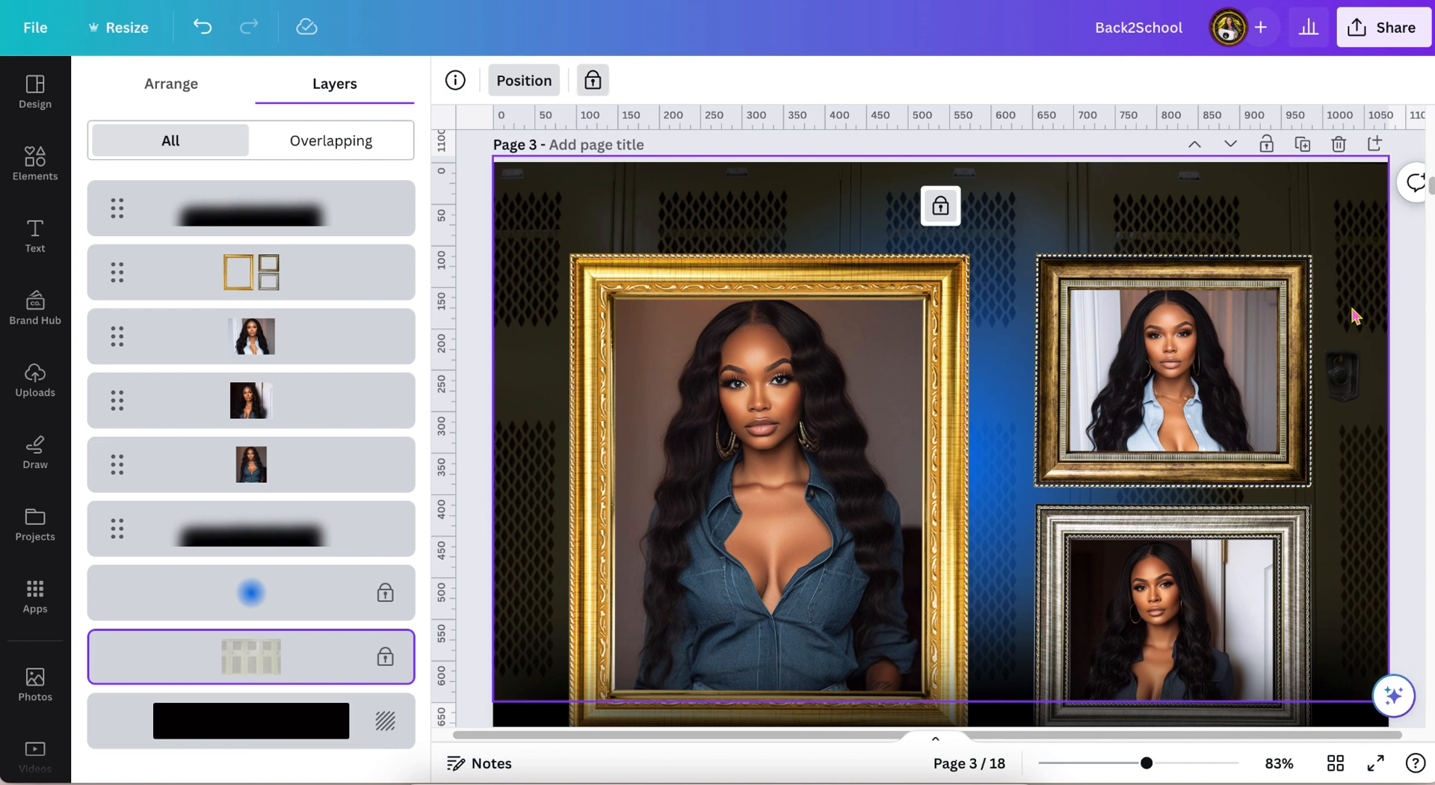
scroll(1332, 497, "down", 2)
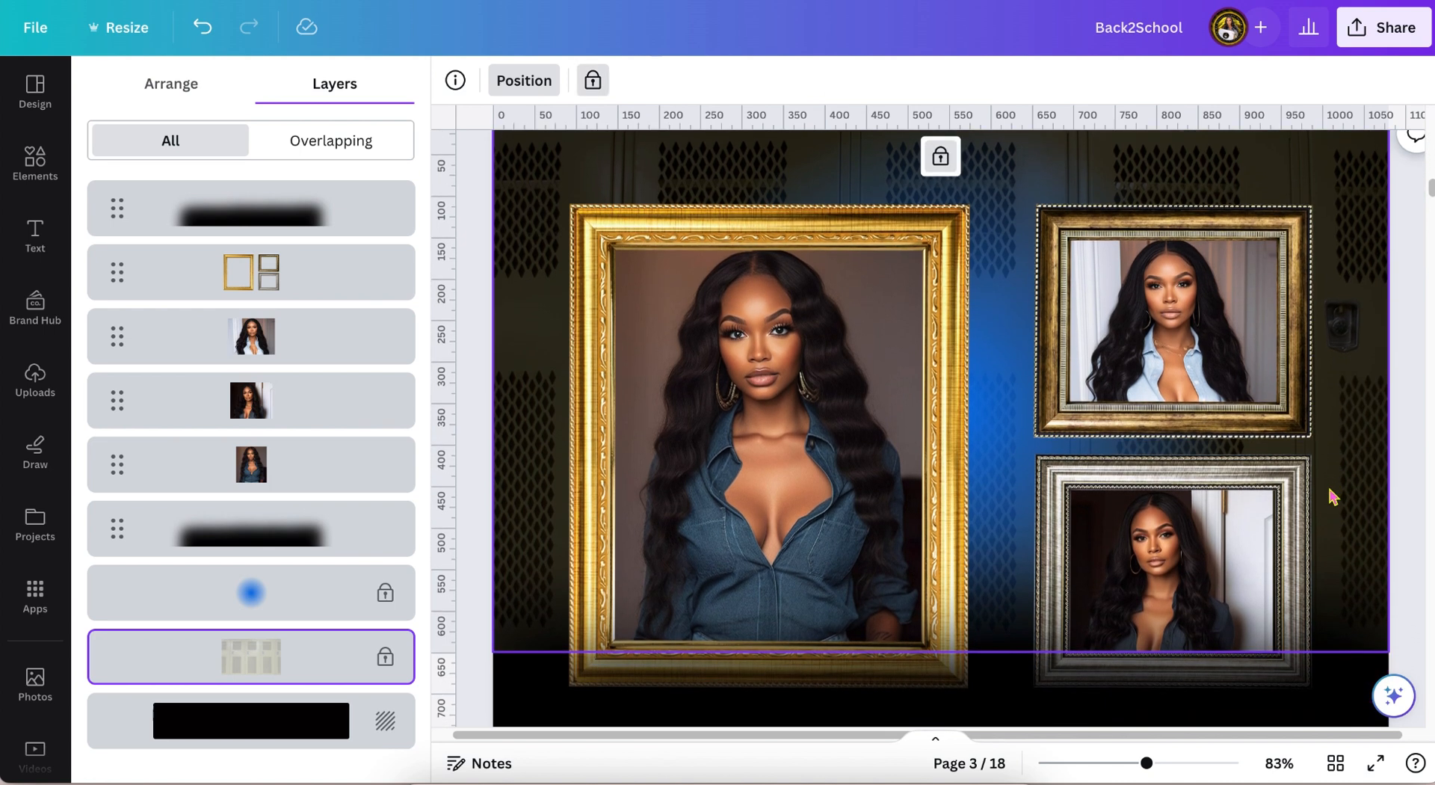
Uncover the gold S on page 4 by moving the ruler-set and credit card images aside and lifting the S into the empty area
scroll(1332, 496, "down", 1)
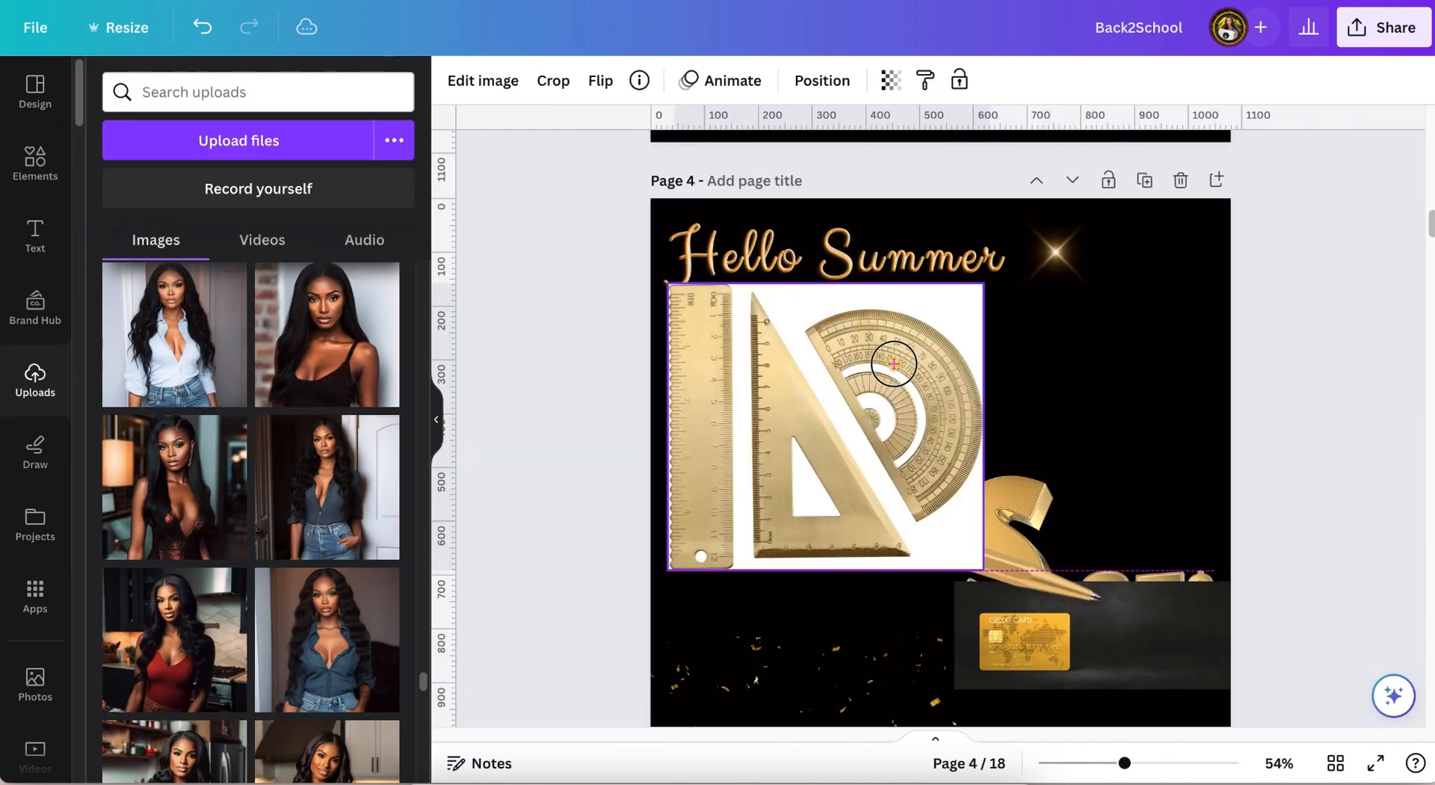
left_click_drag(897, 352, 858, 378)
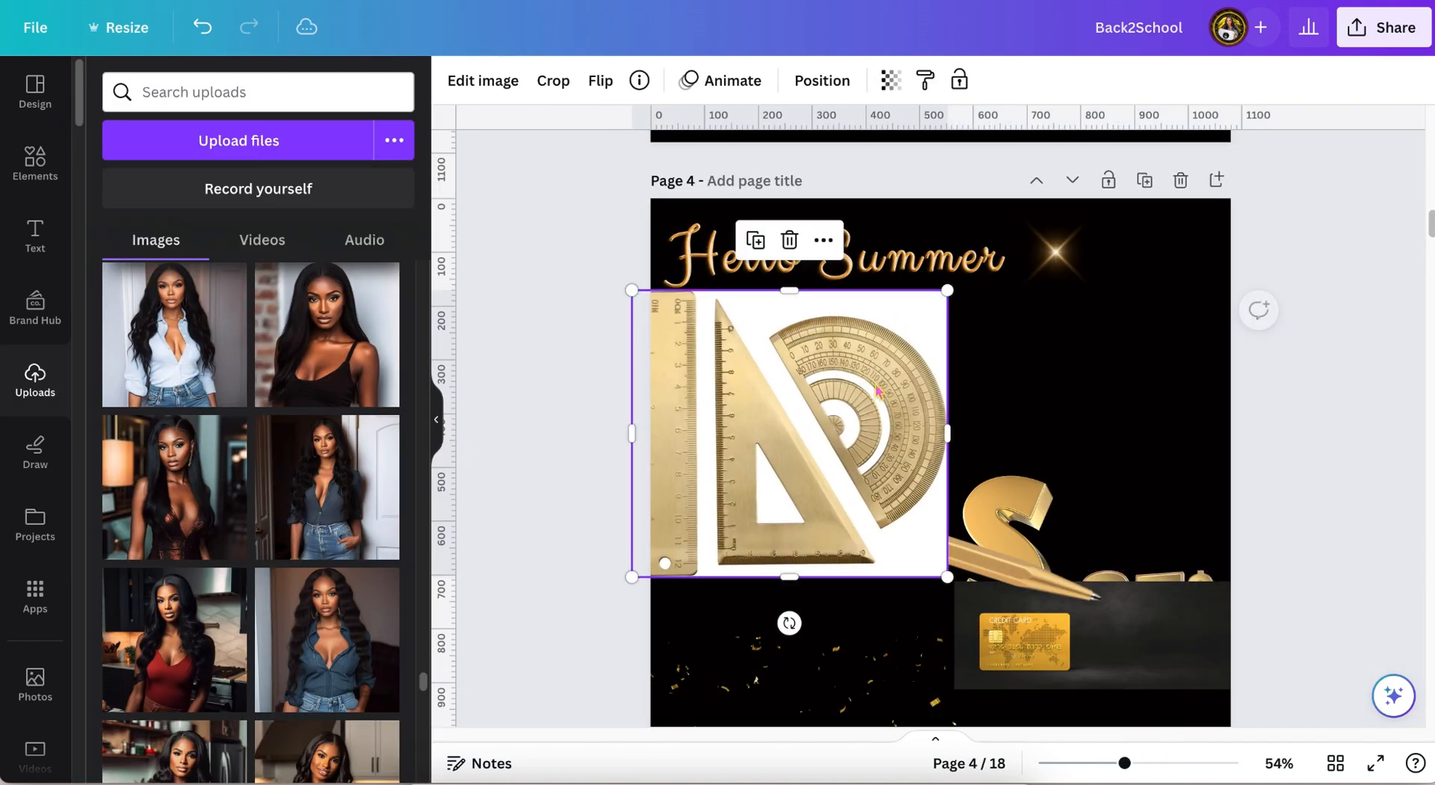
left_click_drag(1054, 535, 1067, 389)
left_click_drag(1121, 604, 1115, 661)
left_click(1074, 399)
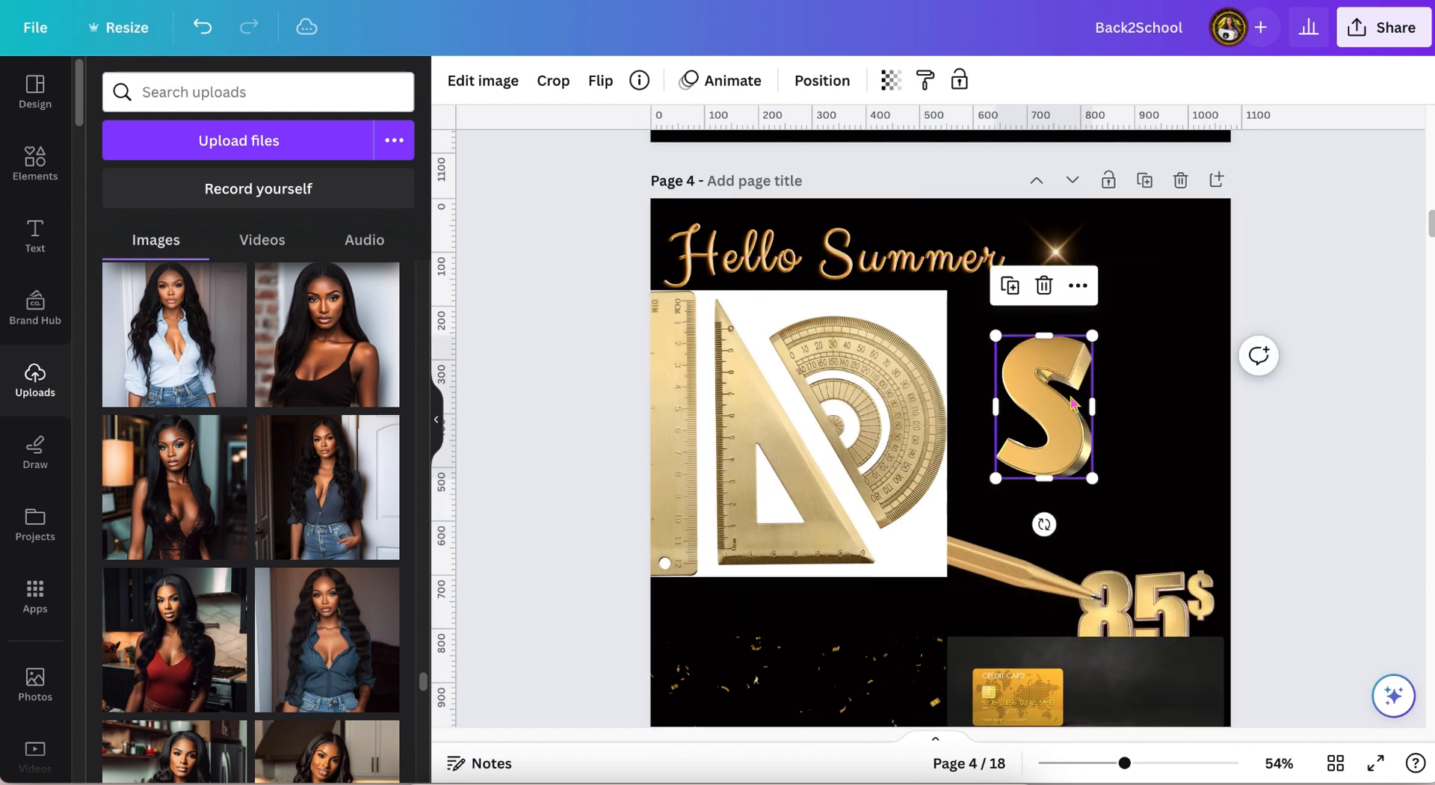
Add a blank page directly after page 4
left_click(1216, 180)
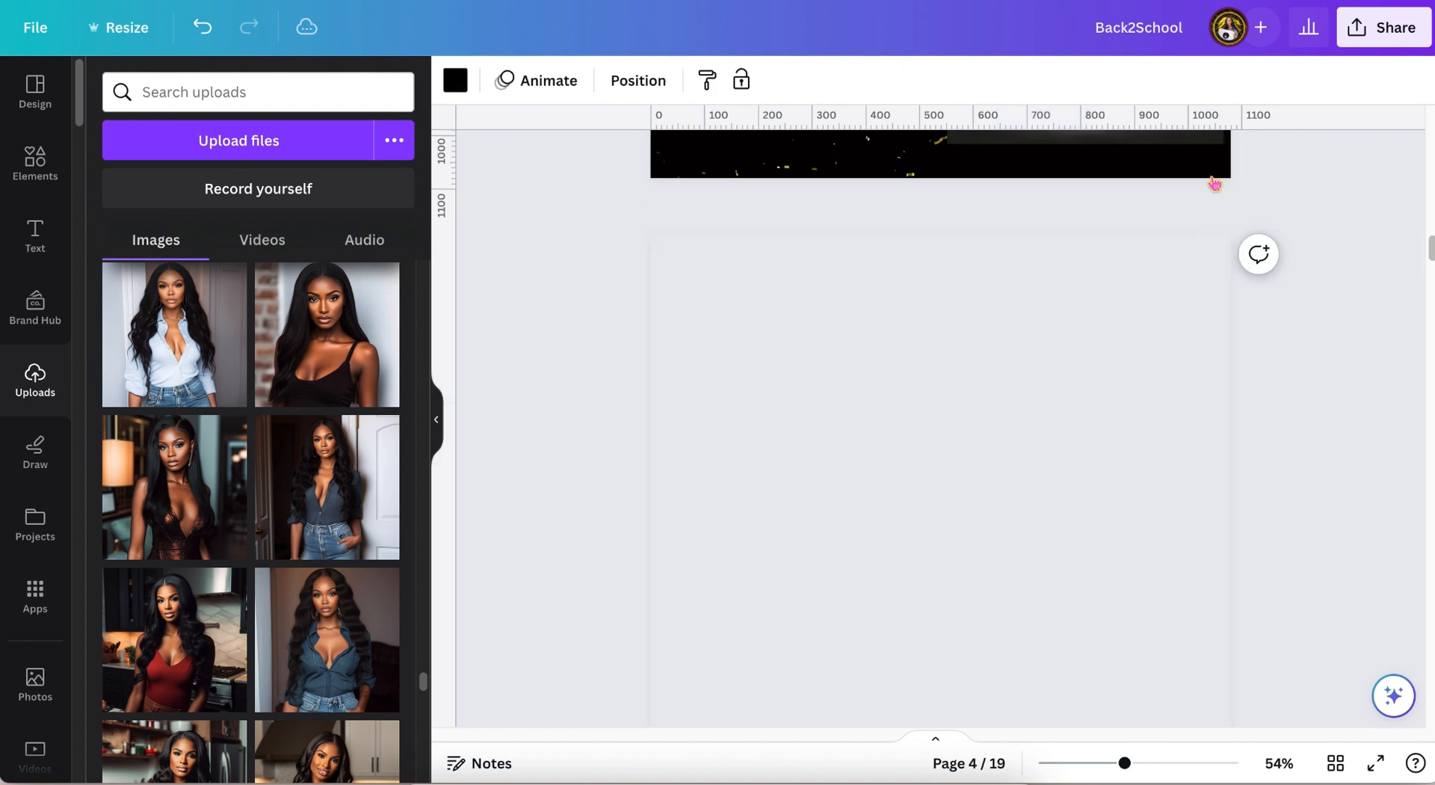
scroll(1156, 223, "up", 12)
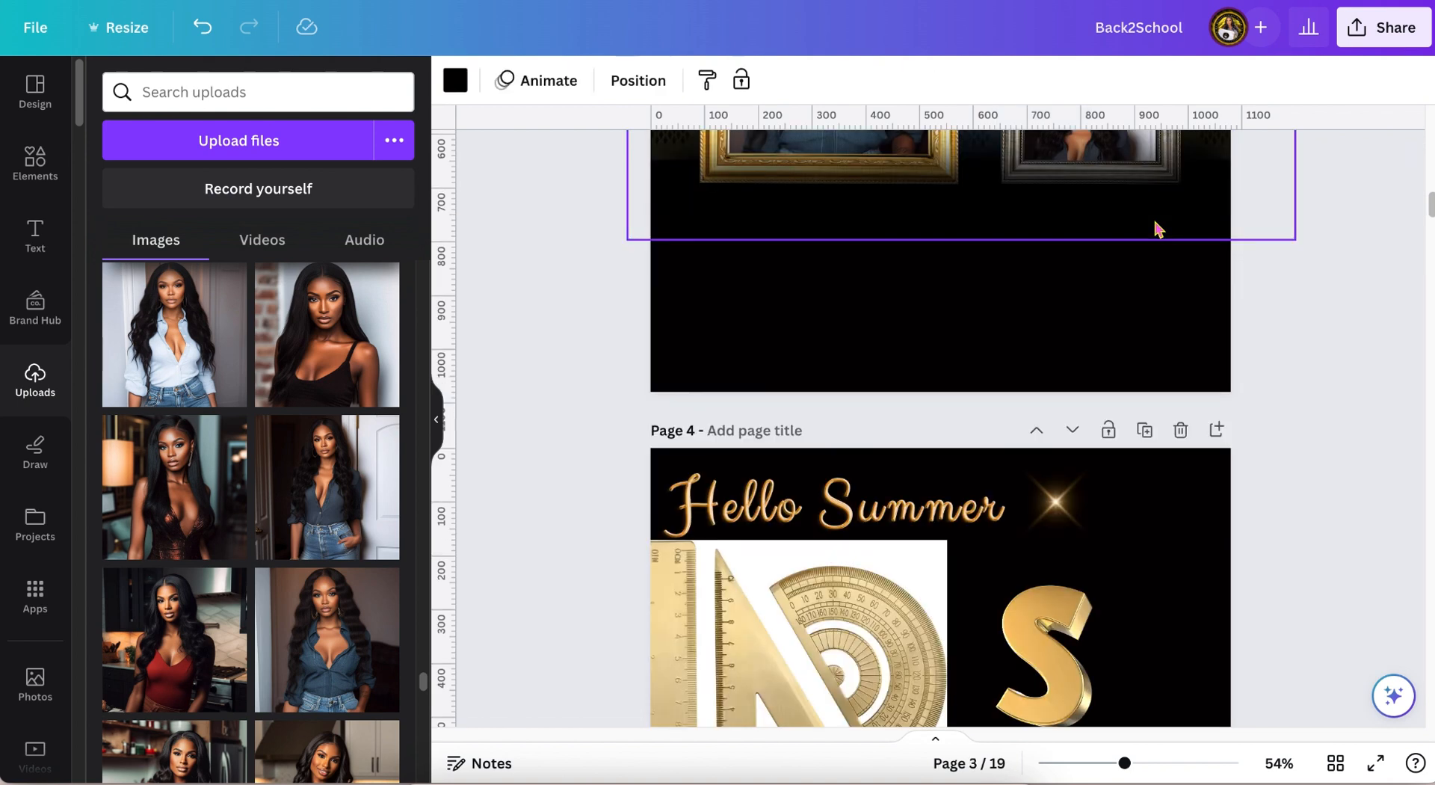
scroll(1156, 222, "down", 8)
scroll(1155, 223, "down", 4)
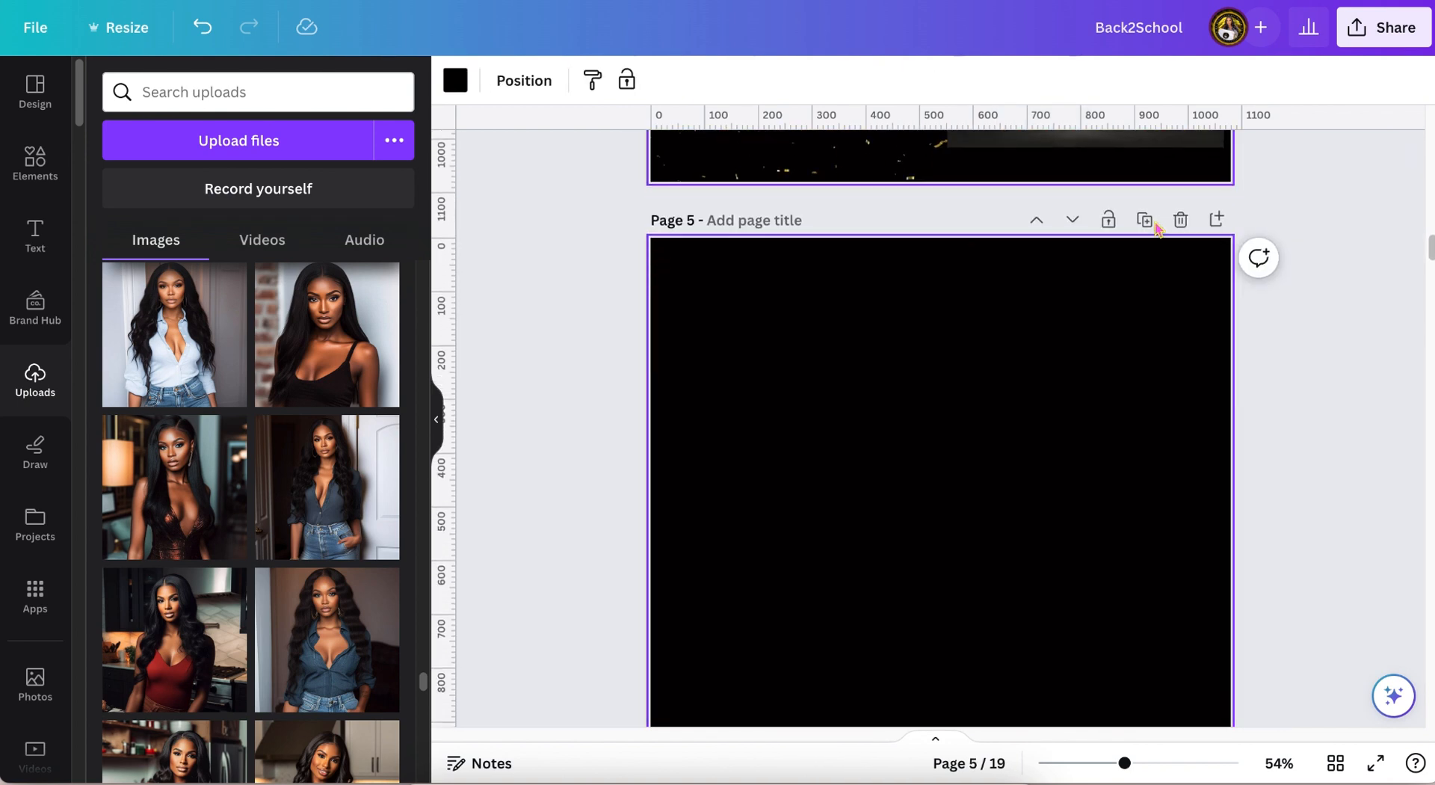
scroll(1156, 228, "up", 5)
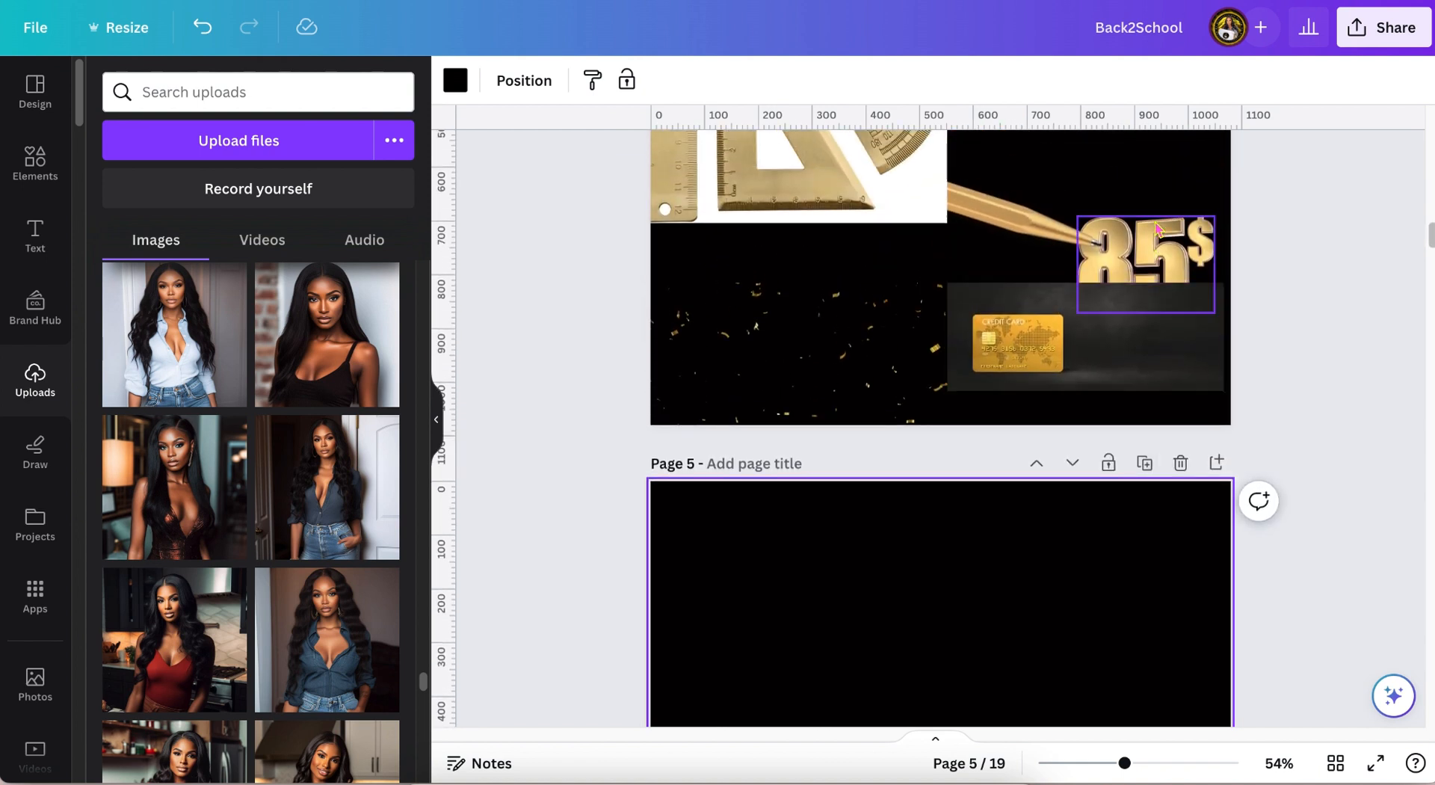
Move the gold S from page 4 onto the upper middle of the blank page 5
left_click(1050, 183)
left_click_drag(1050, 183, 1074, 272)
scroll(1073, 273, "down", 1)
left_click_drag(1066, 172, 947, 646)
scroll(945, 649, "down", 2)
scroll(948, 655, "down", 2)
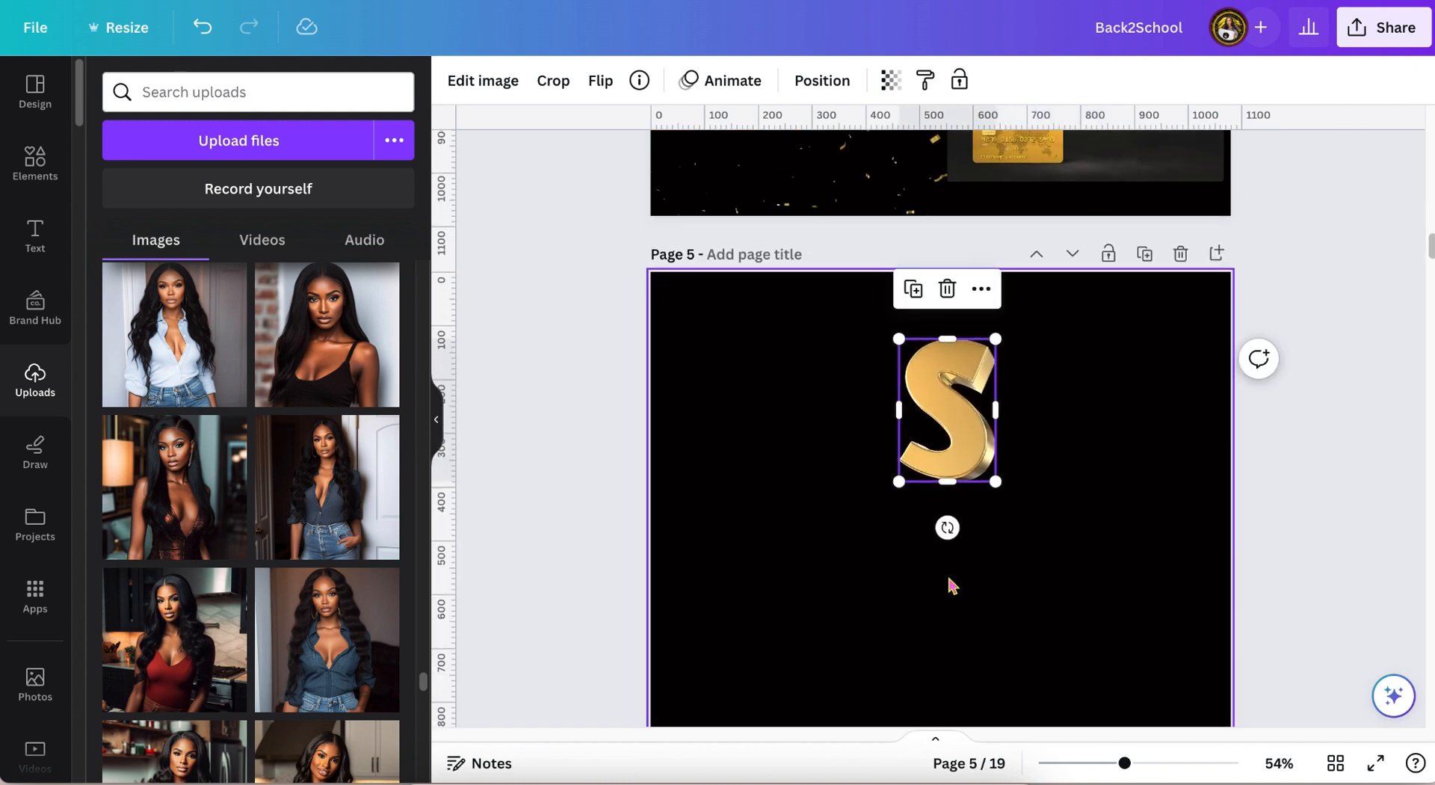
left_click_drag(929, 404, 922, 450)
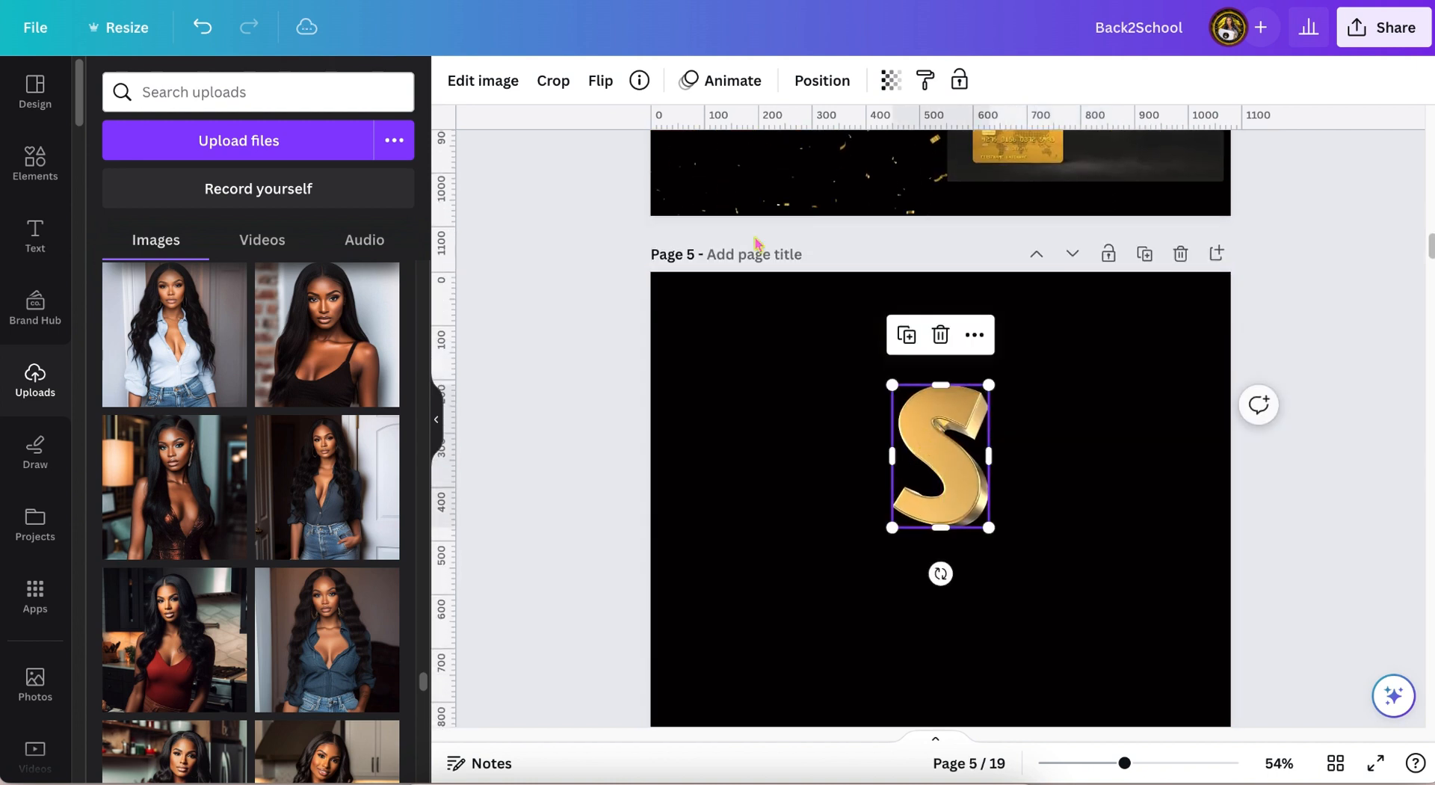
Check the gold S graphic's details and browse its creator's other elements for matching letters
left_click(640, 80)
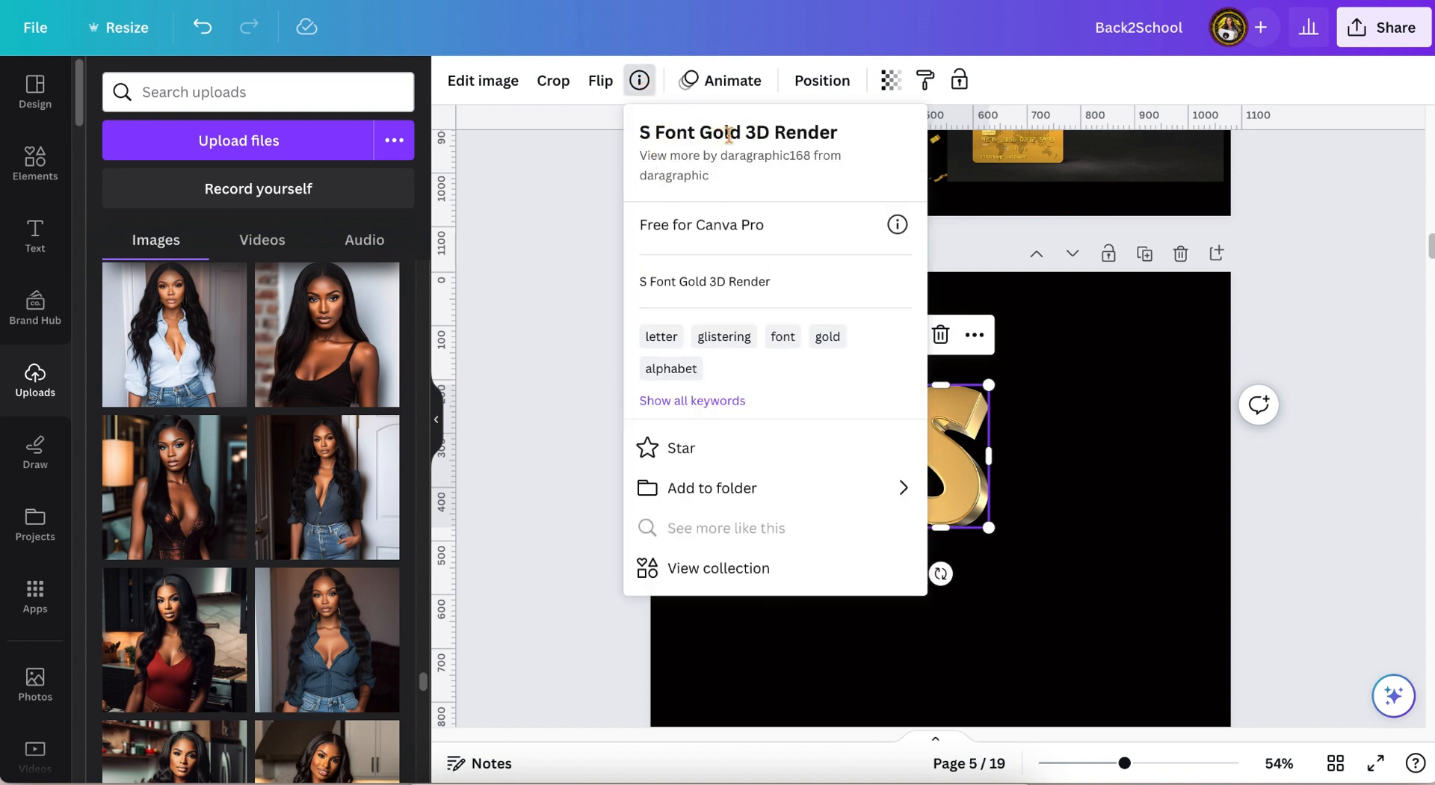
left_click(727, 165)
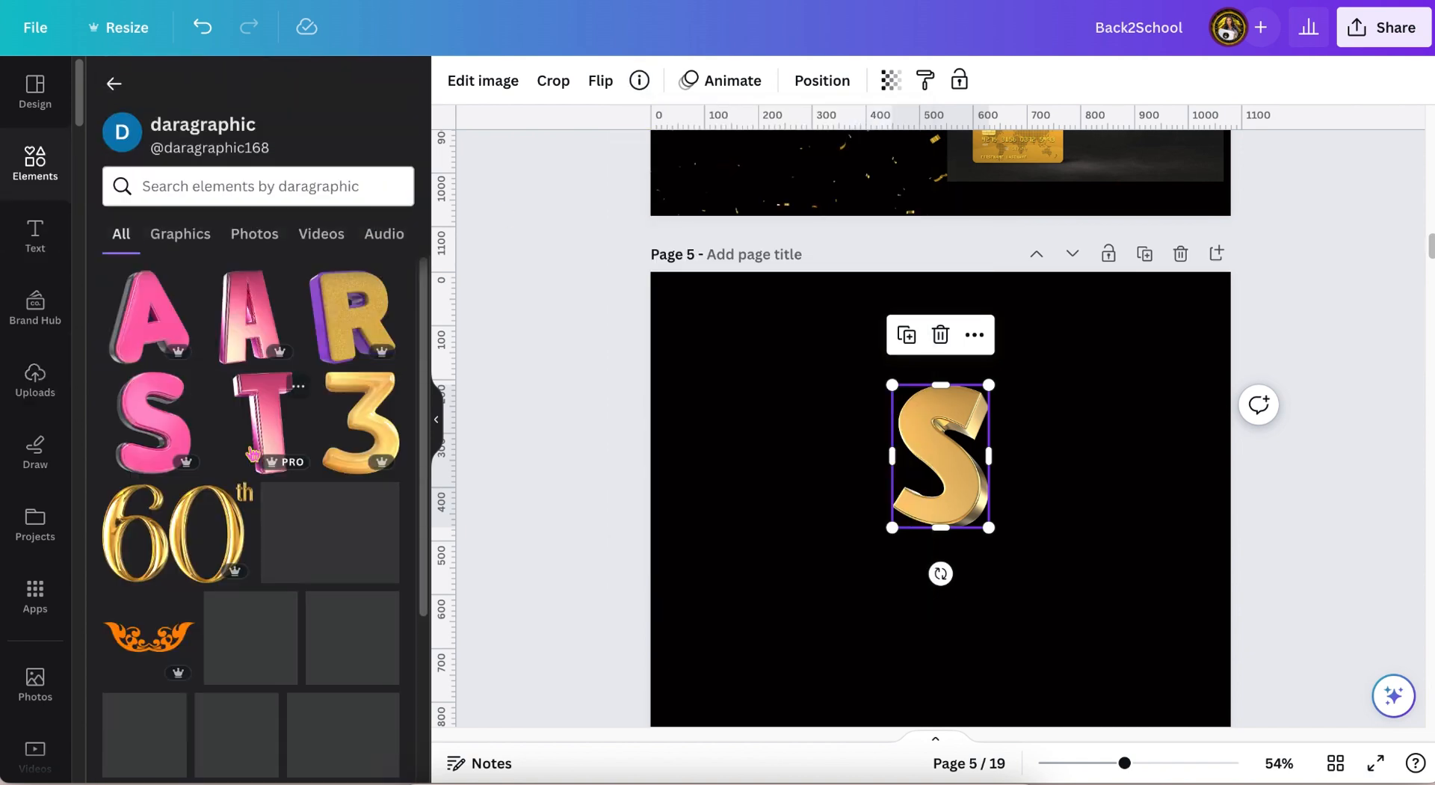
scroll(253, 452, "down", 5)
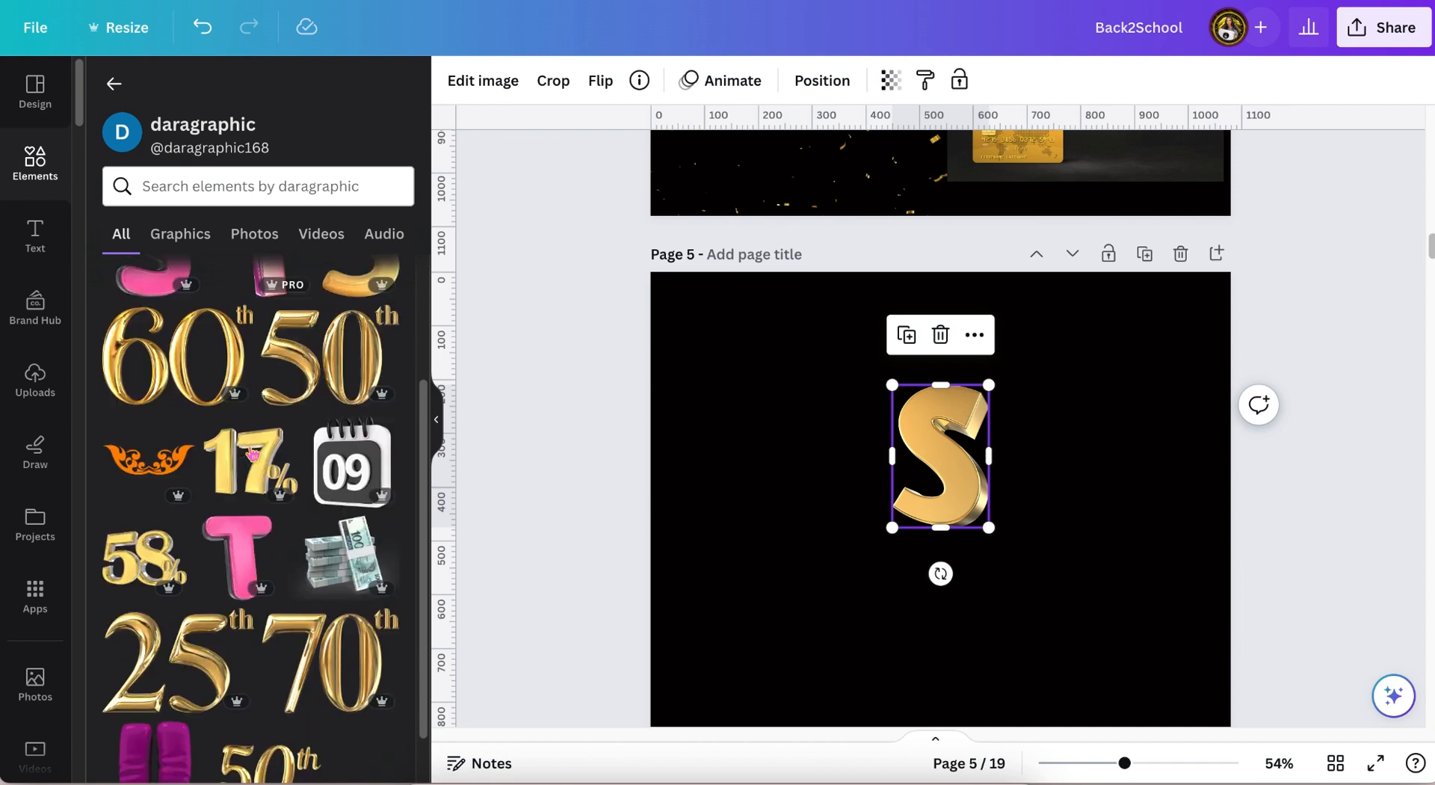
scroll(253, 453, "down", 5)
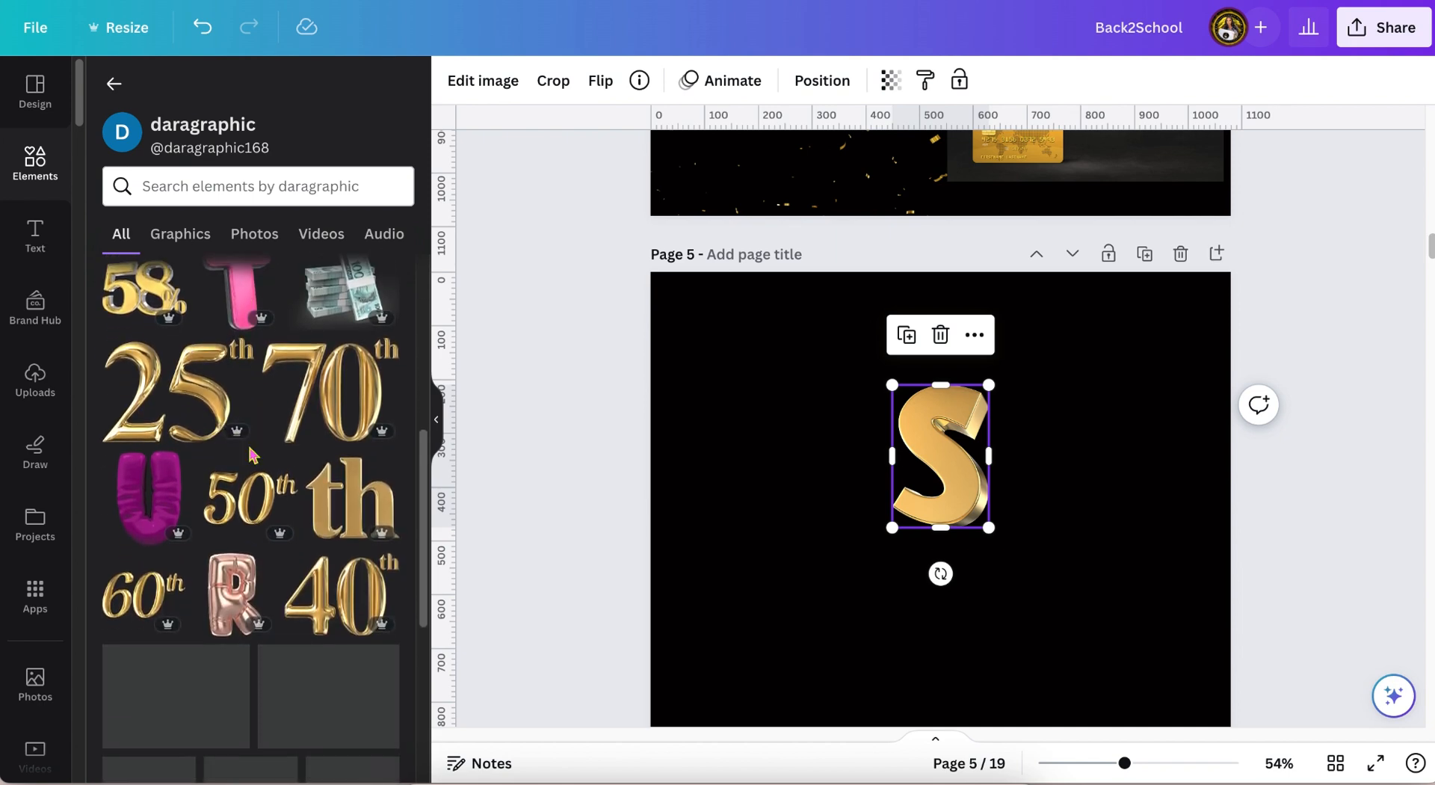
scroll(251, 452, "down", 2)
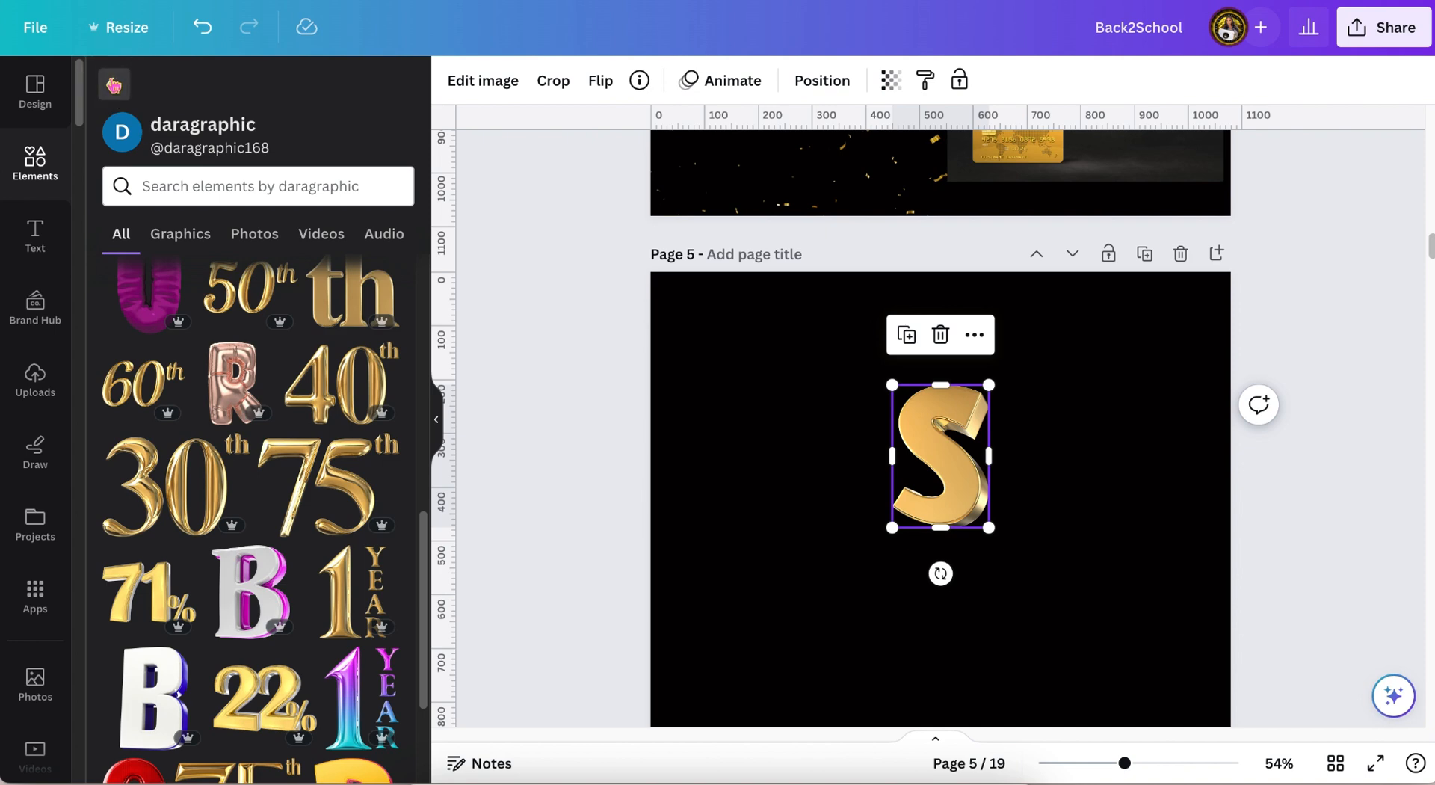
Search the elements for "c font gold 3d", add the matching gold C and scale it to the S's height directly beside it
left_click(114, 84)
left_click(145, 92)
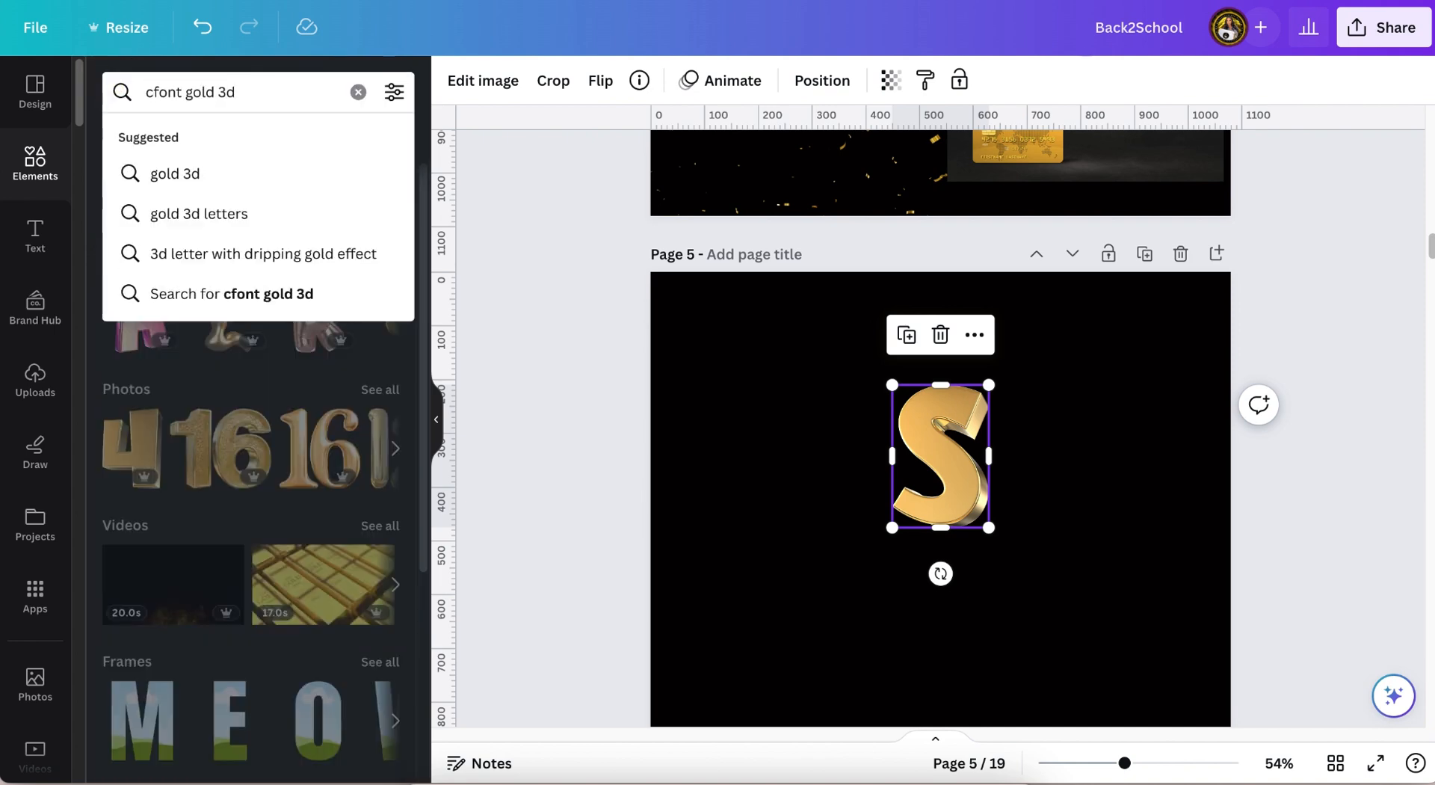
key("Return")
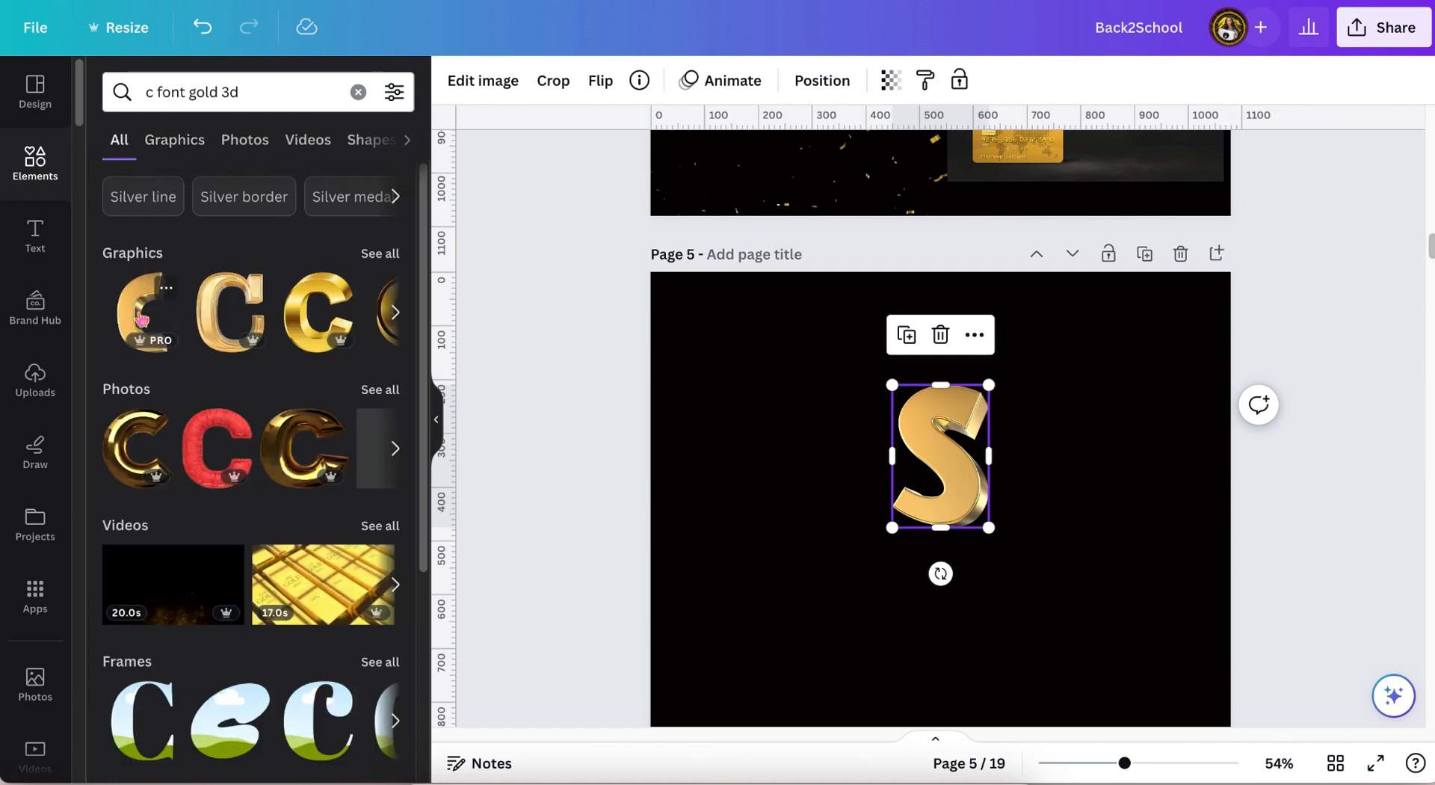
left_click(143, 323)
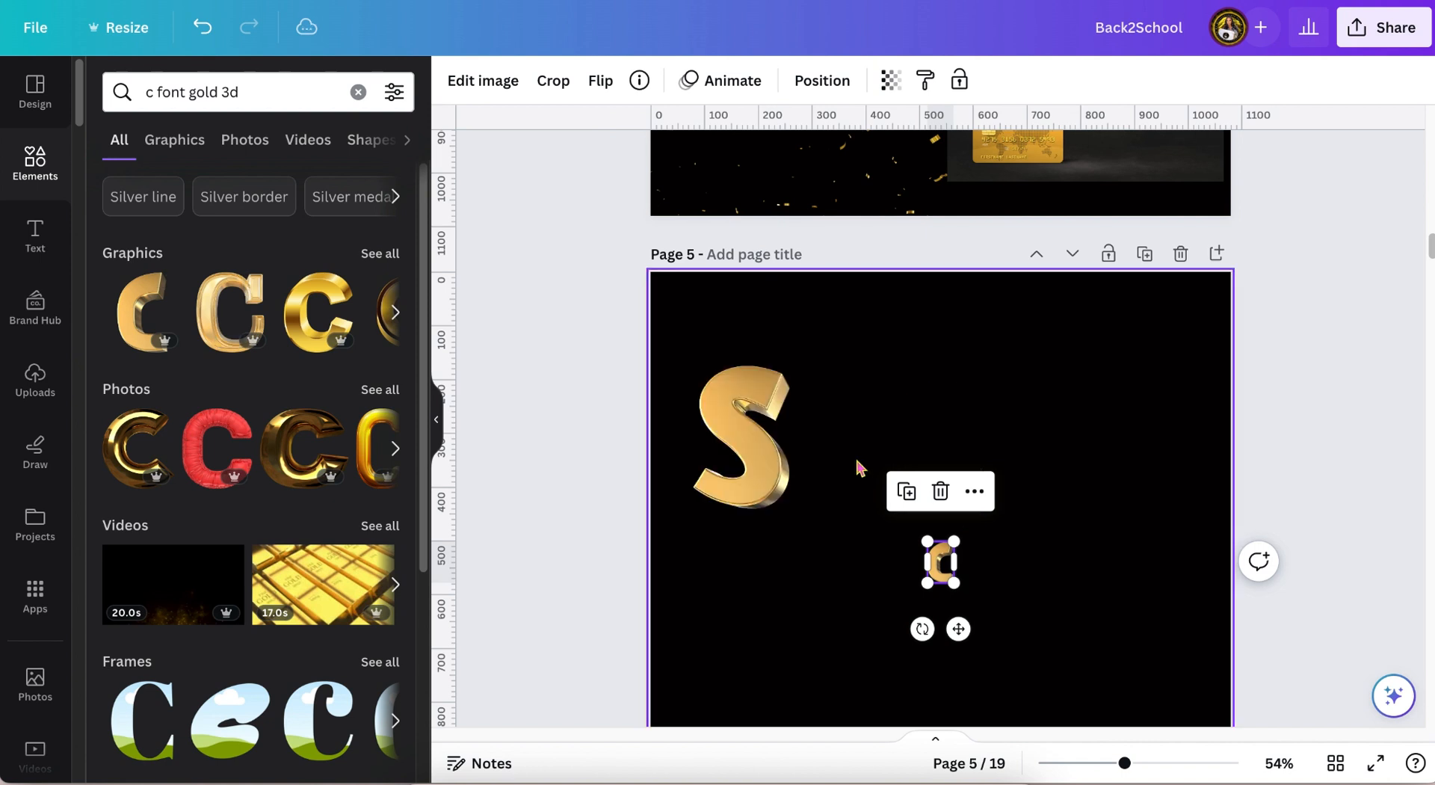
left_click_drag(924, 540, 805, 468)
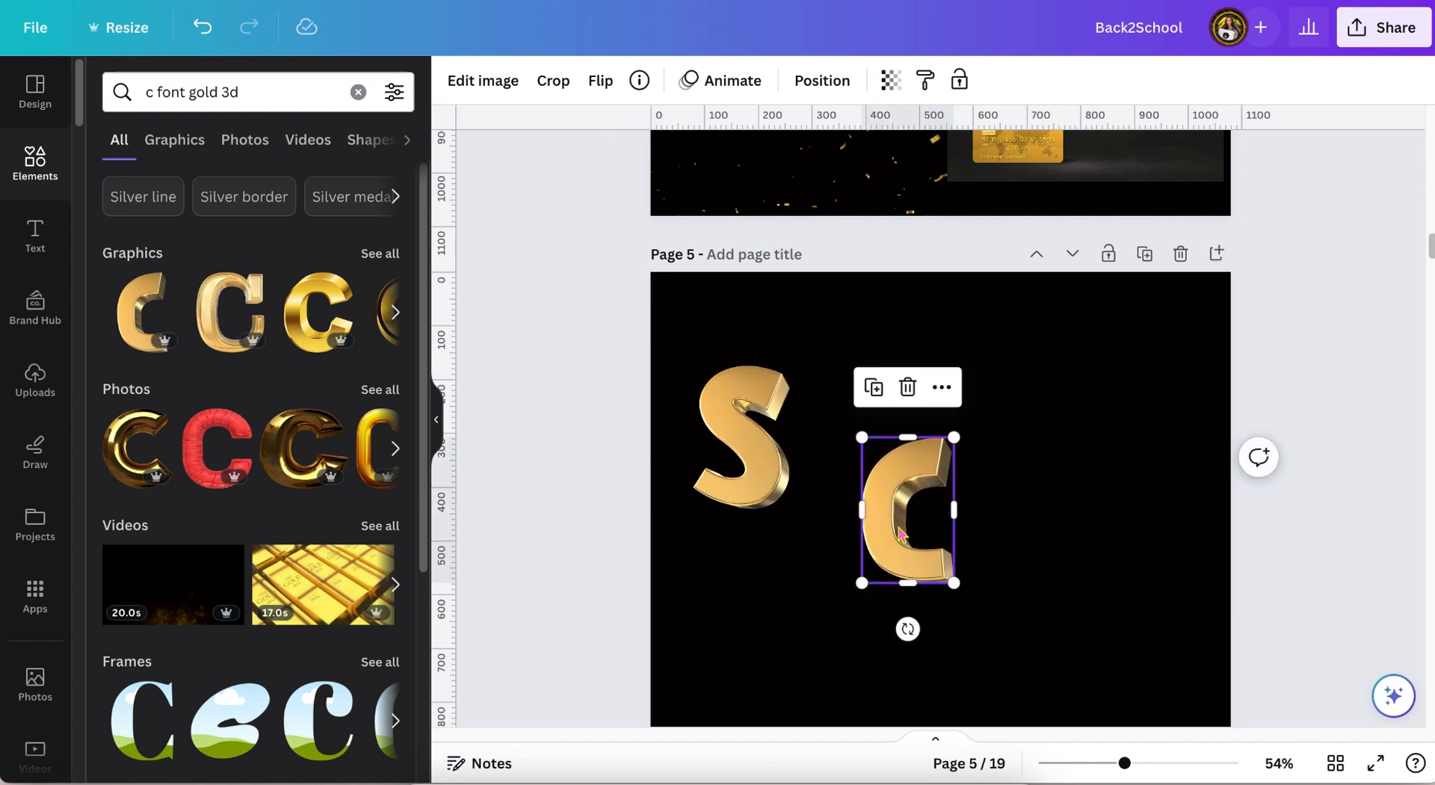
left_click_drag(894, 525, 825, 456)
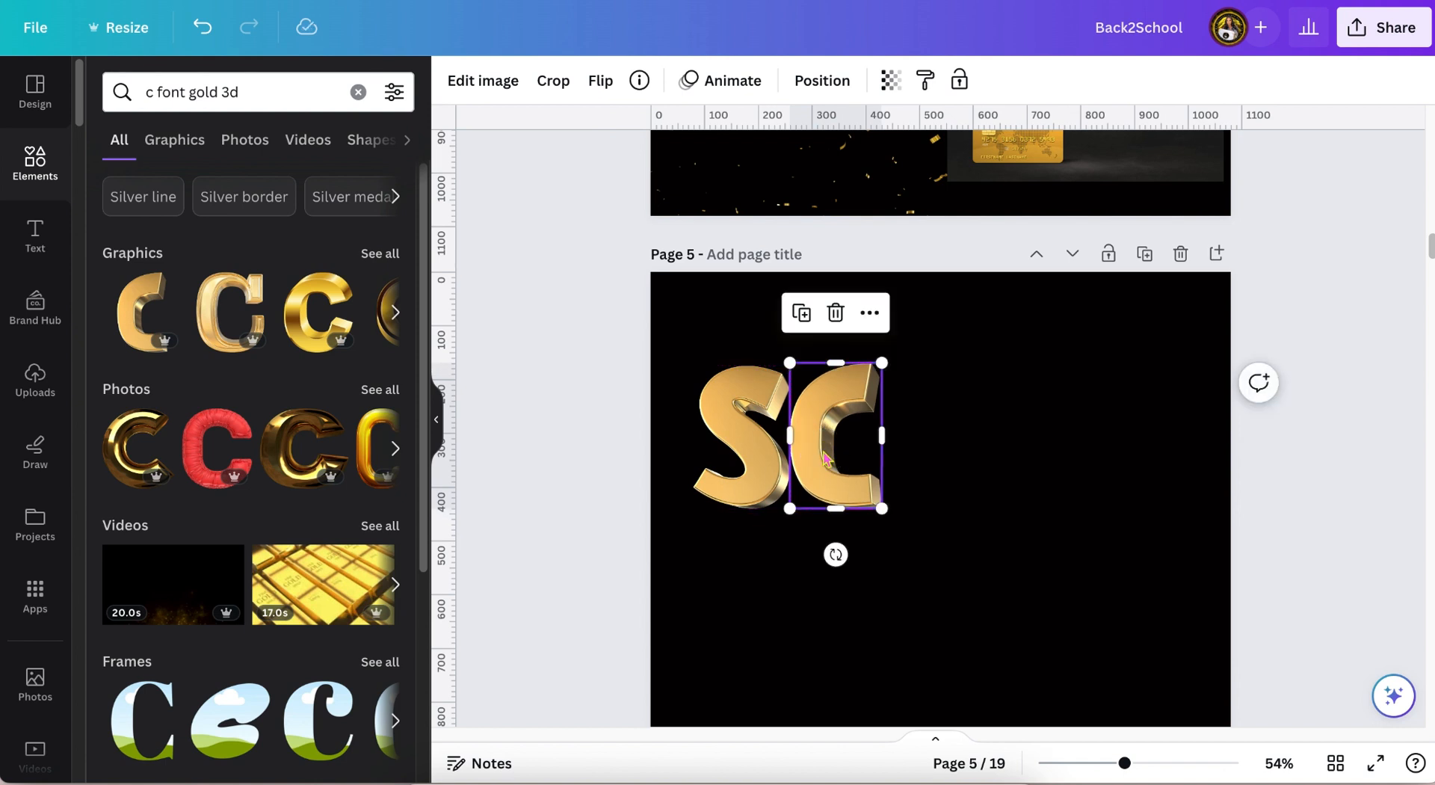
left_click_drag(876, 366, 879, 367)
Search for "h font gold 3d", add the matching gold H and enlarge it to the same height beside the C
double_click(144, 99)
type("h")
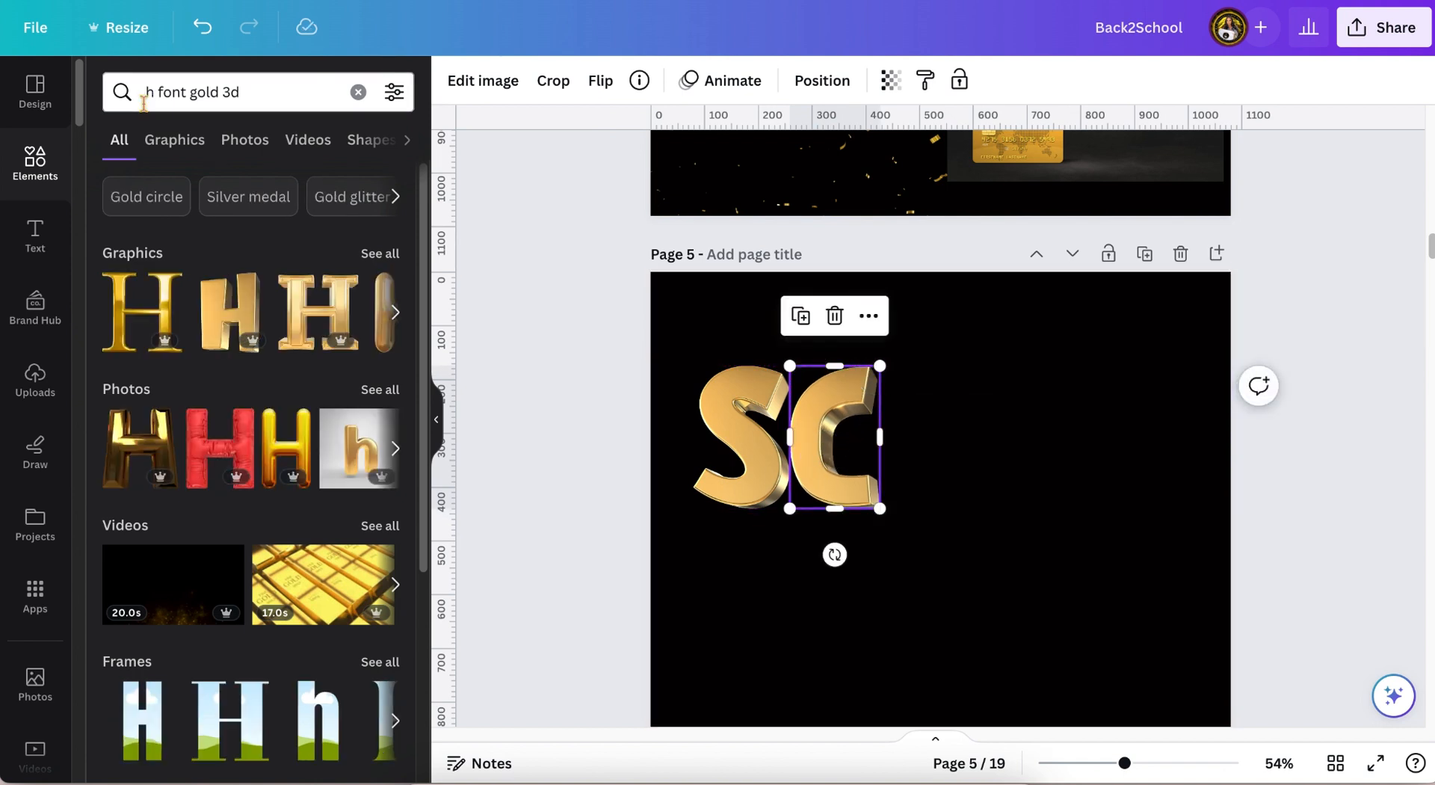
left_click(230, 310)
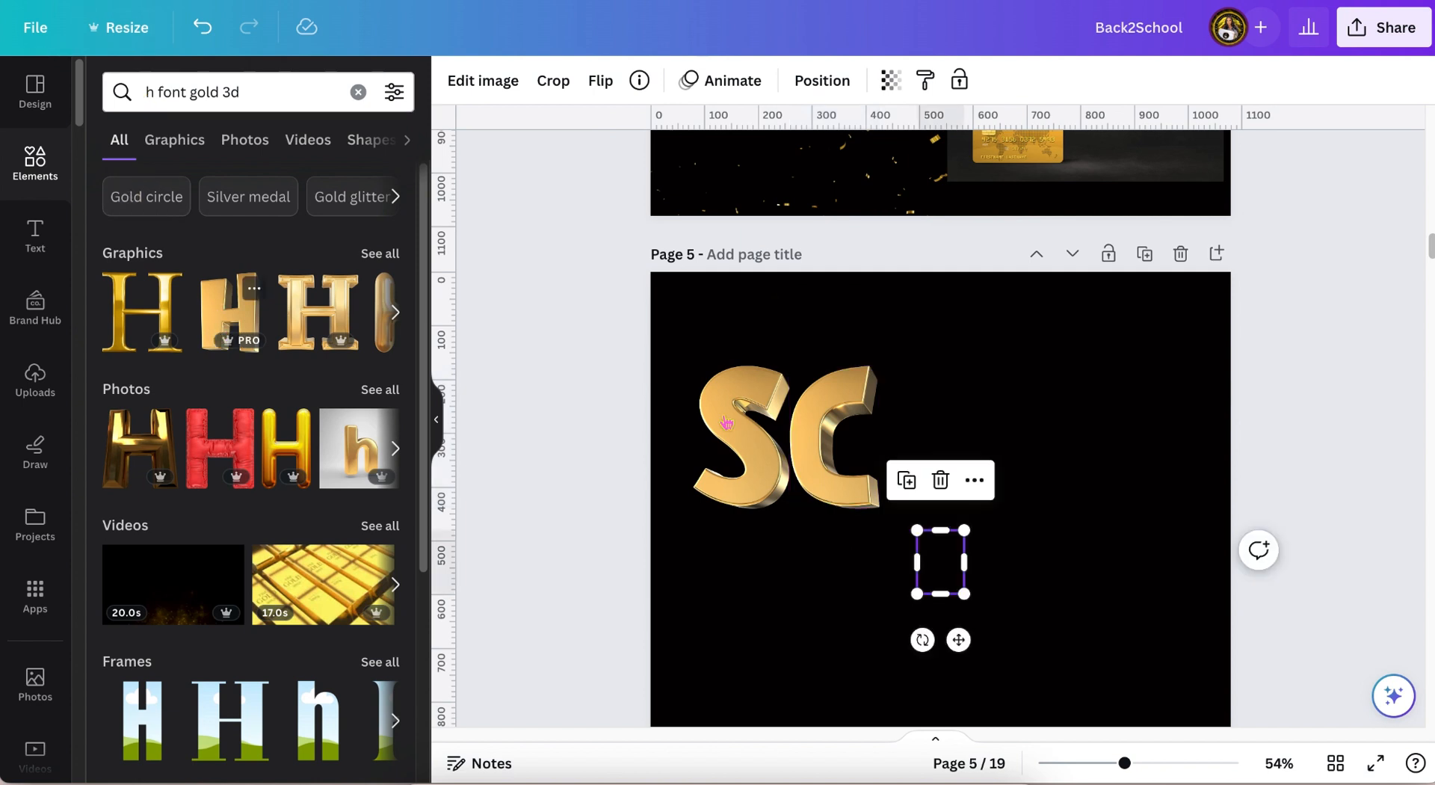
left_click_drag(958, 638, 942, 568)
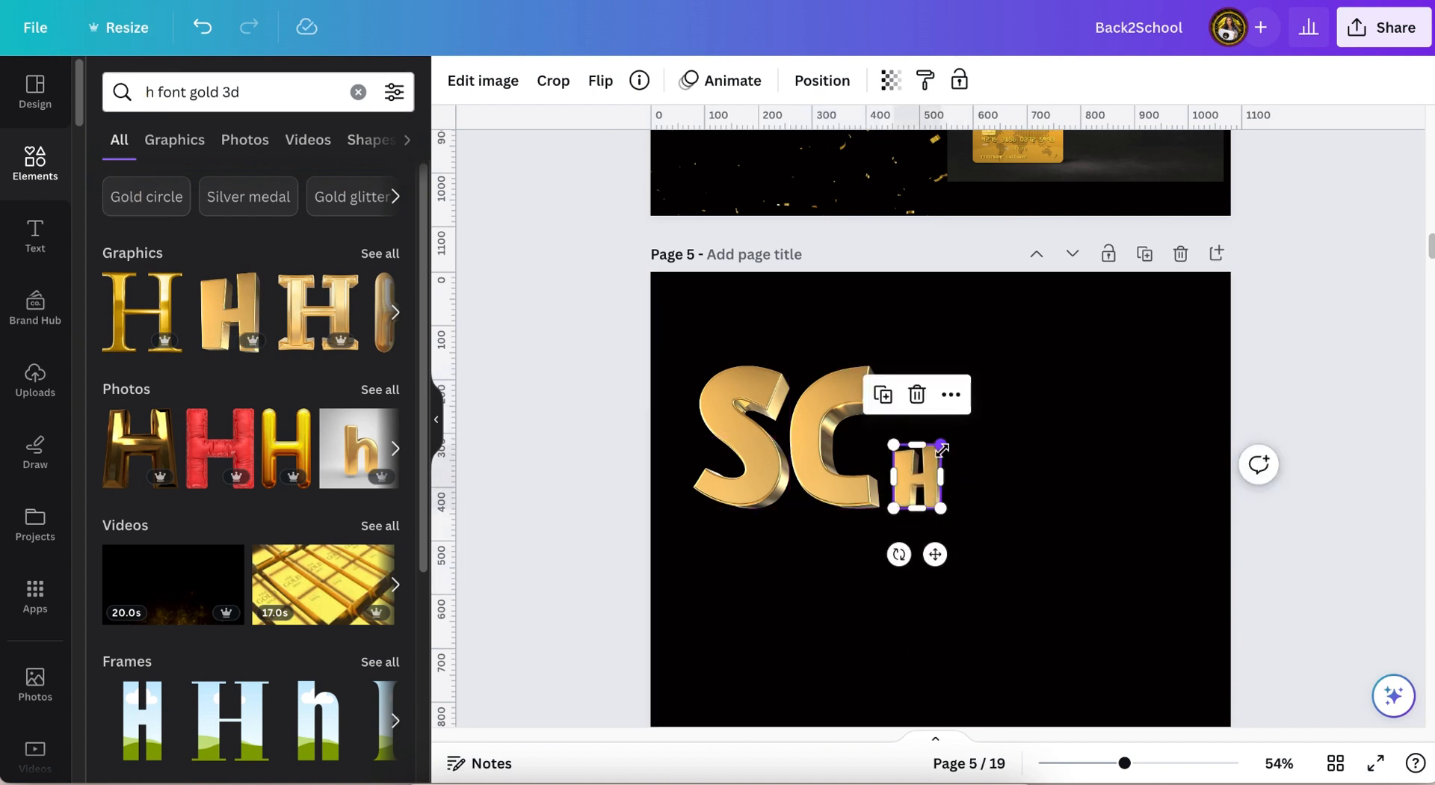
left_click_drag(949, 444, 999, 364)
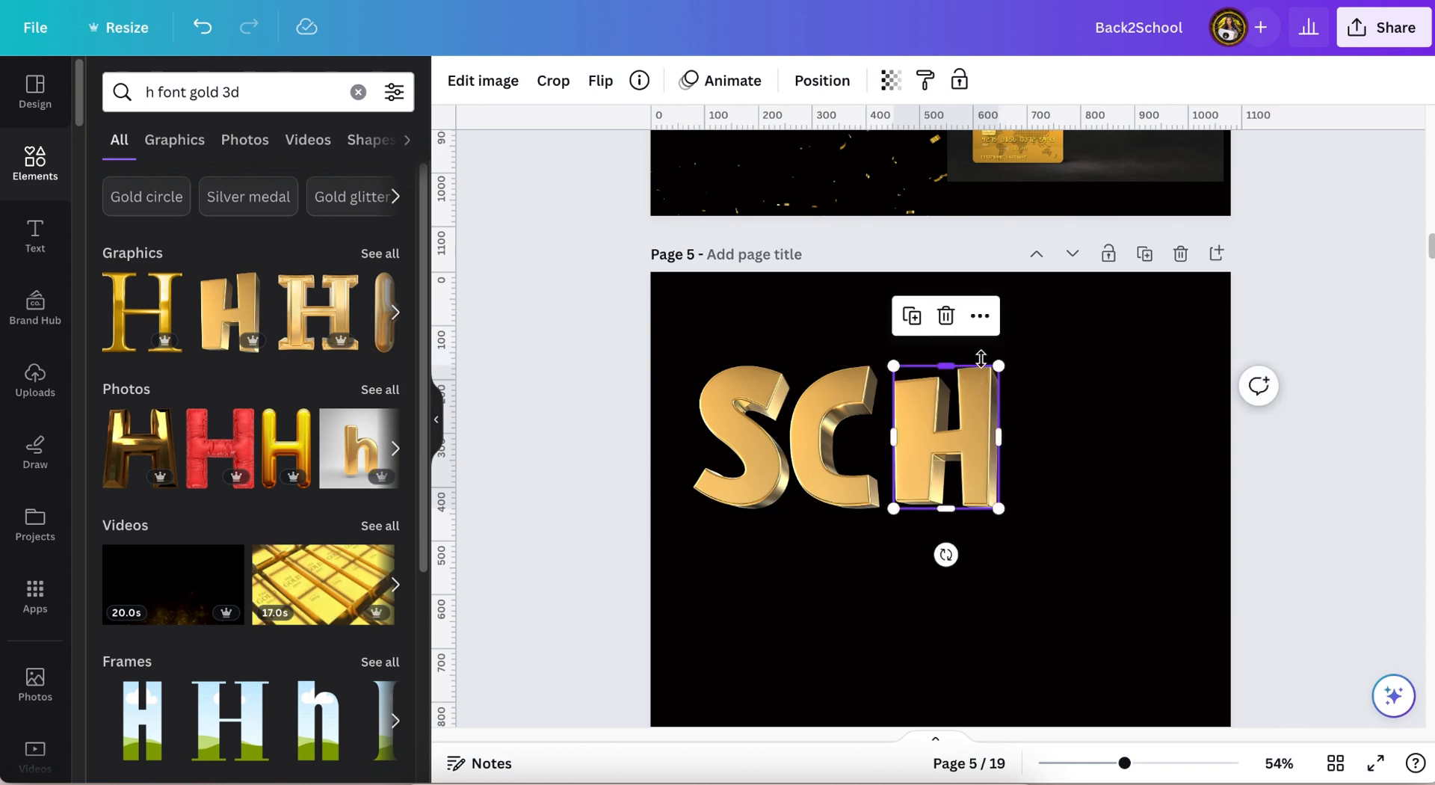
Search for "o font gold 3d", add the matching gold O at letter height beside the H, and place a second O after it
left_click(157, 94)
key("BackSpace")
type("o")
key("Return")
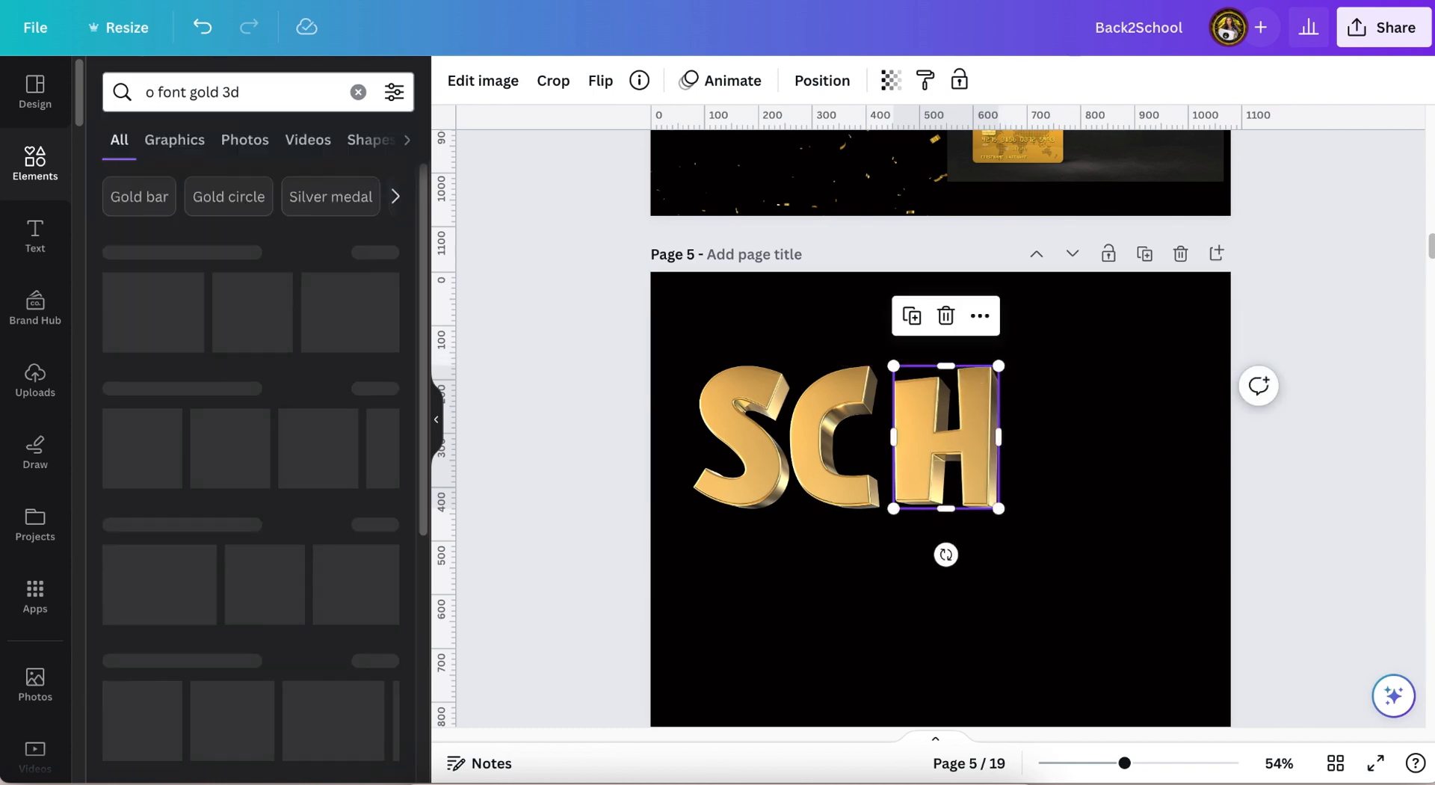
scroll(278, 313, "right", 3)
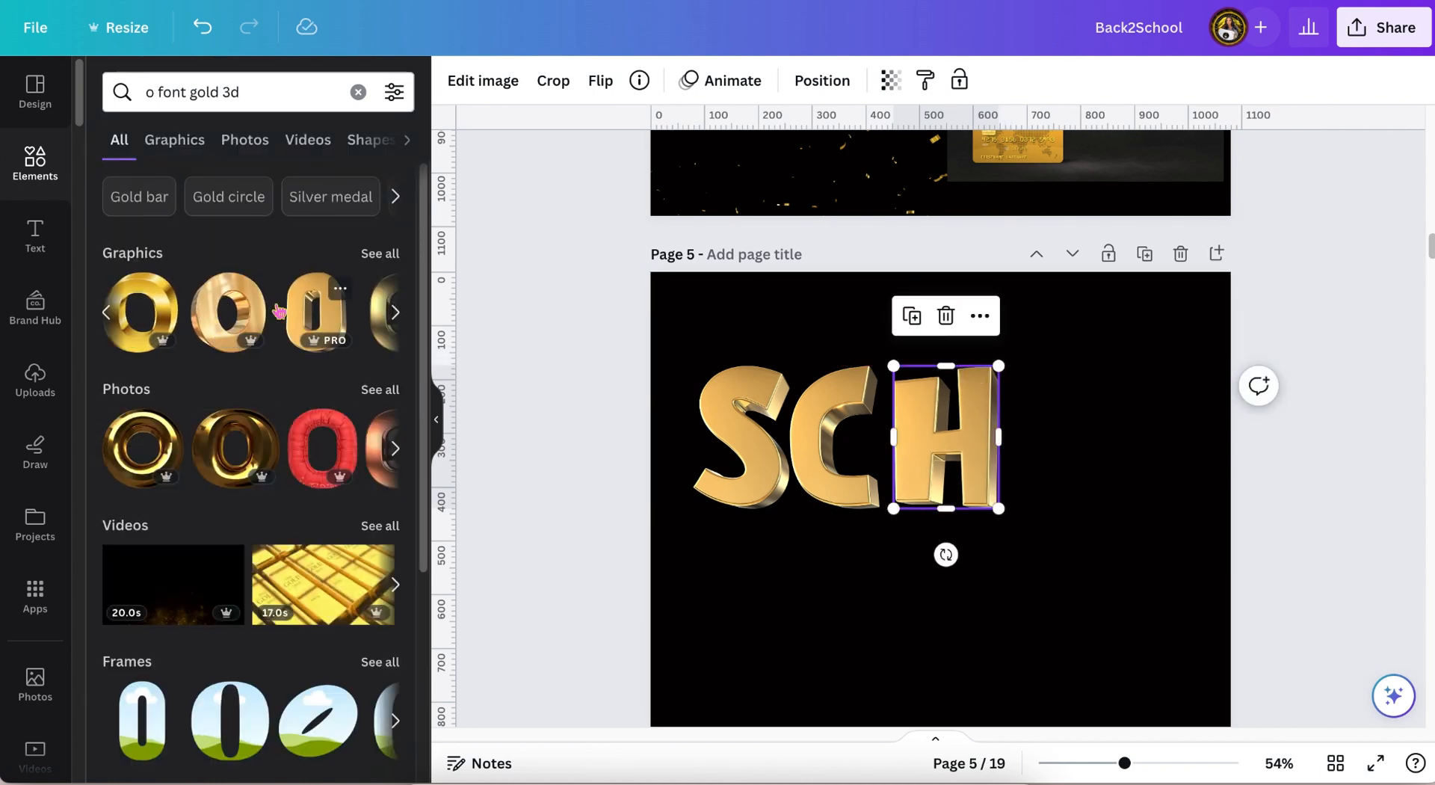
left_click(254, 329)
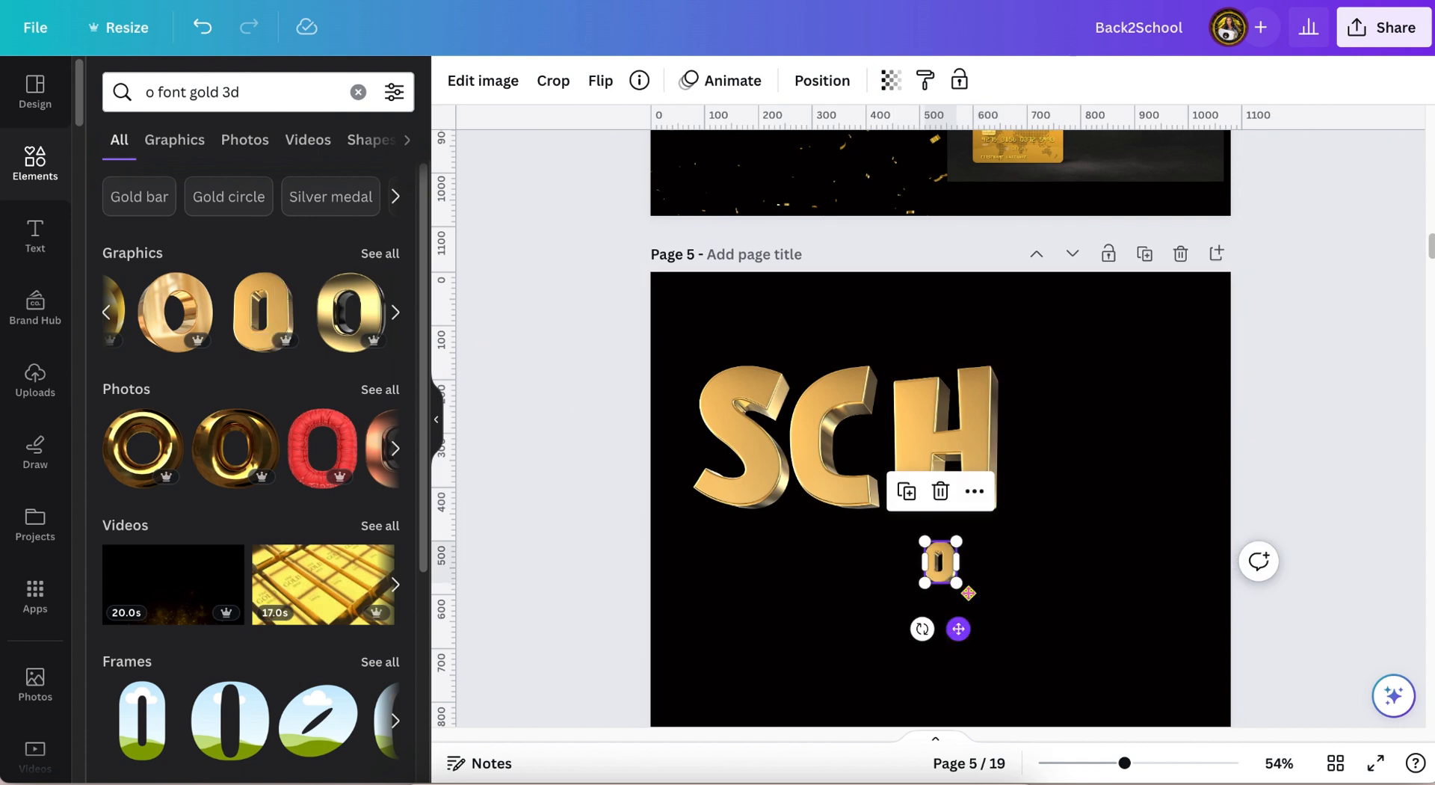
left_click_drag(956, 541, 1034, 479)
left_click_drag(1067, 417, 1175, 429)
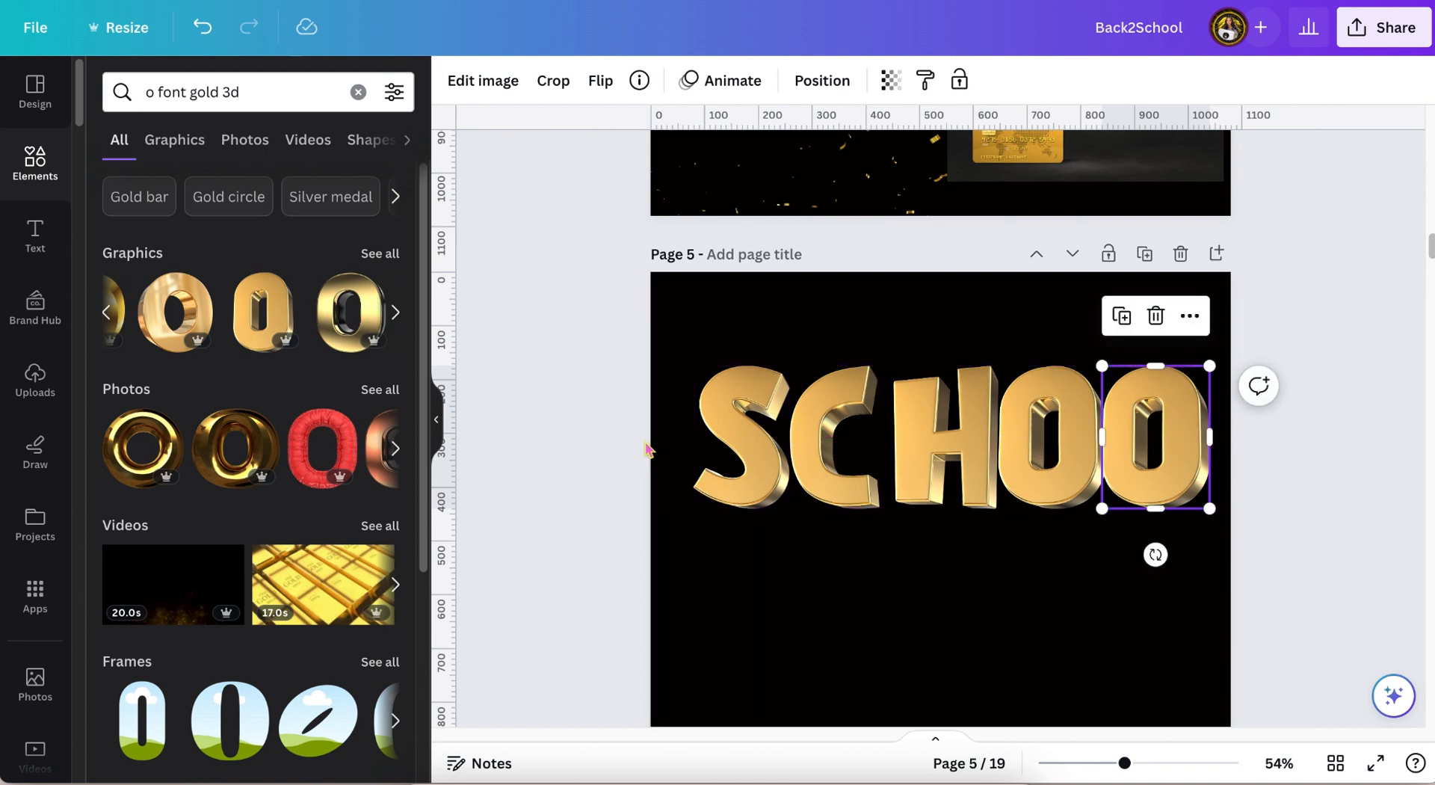
Move all five SCHOO letters together to the page's left edge and scale them down to about 650 px wide
left_click_drag(640, 438, 1226, 447)
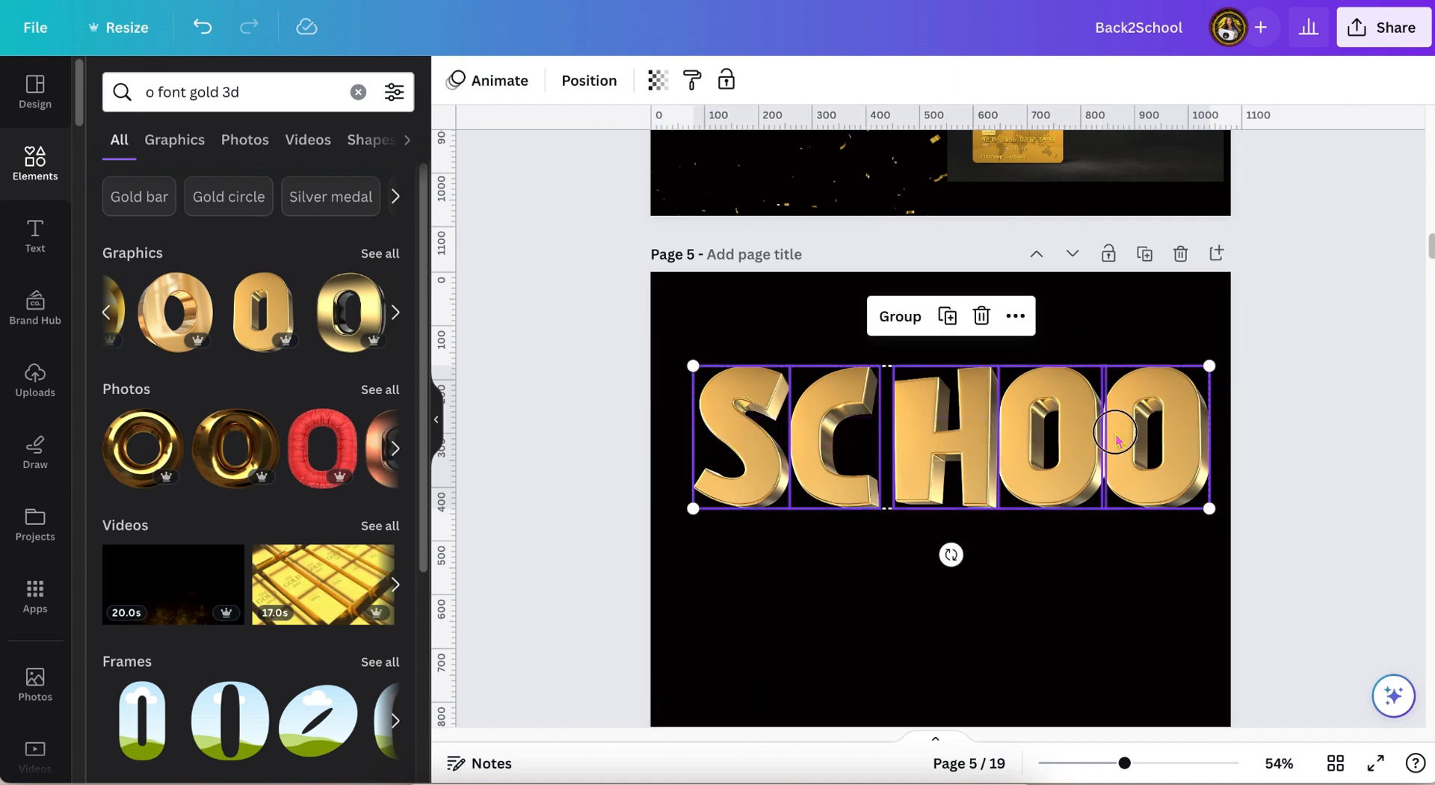
left_click_drag(1112, 427, 1081, 432)
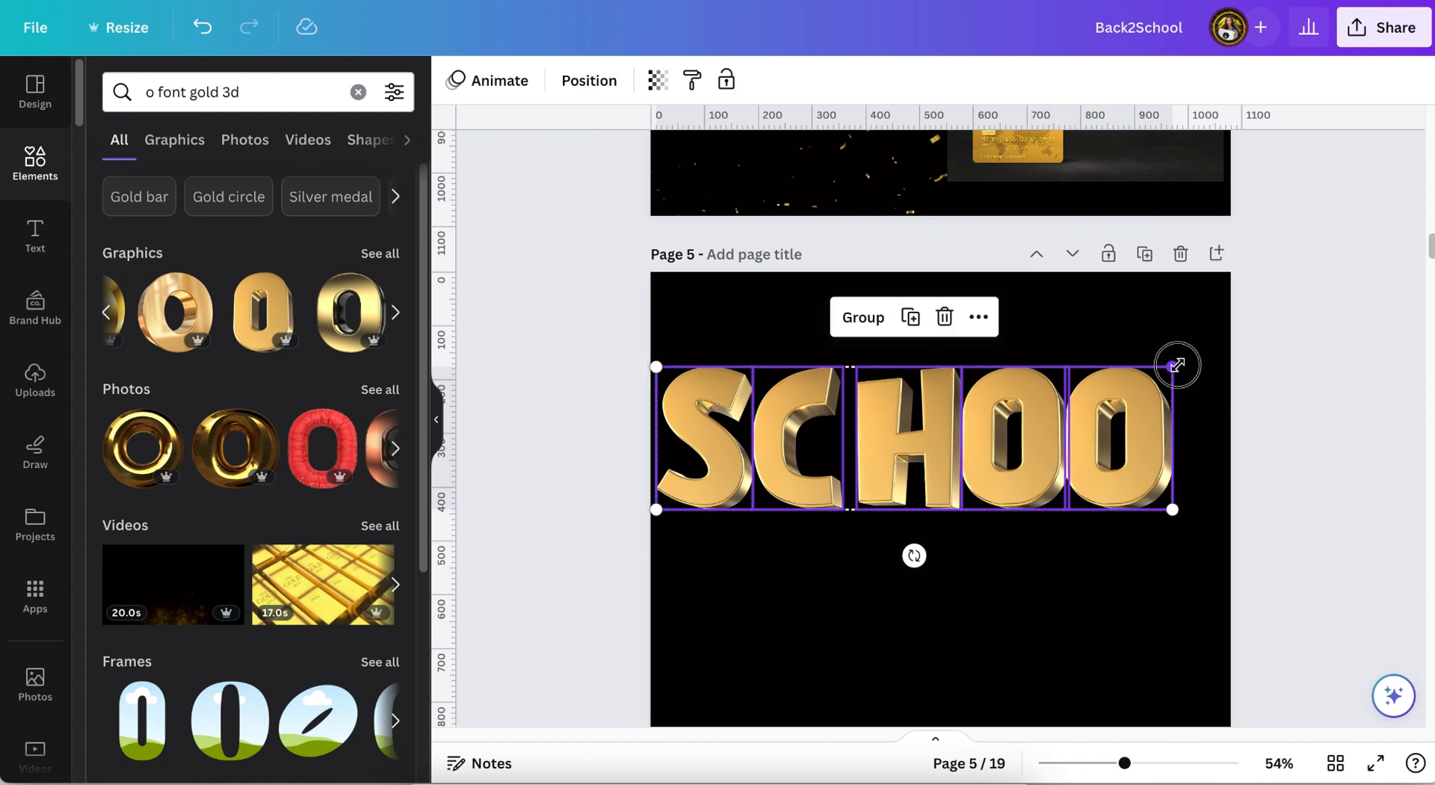
left_click_drag(1176, 365, 1003, 414)
Search for "l font gold 3d" and add the gold L that matches the other letters to page 5
left_click(152, 91)
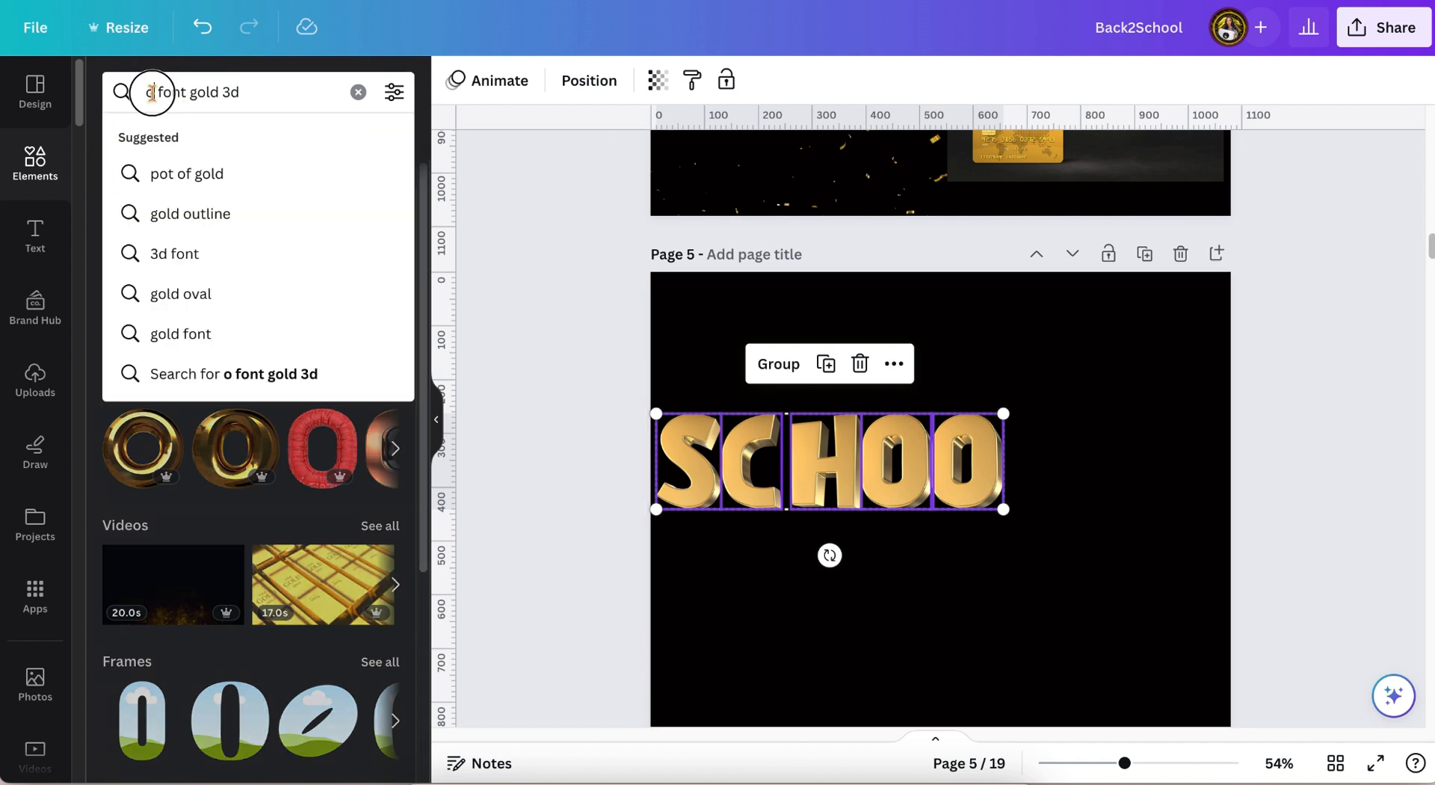
key("BackSpace")
type("l")
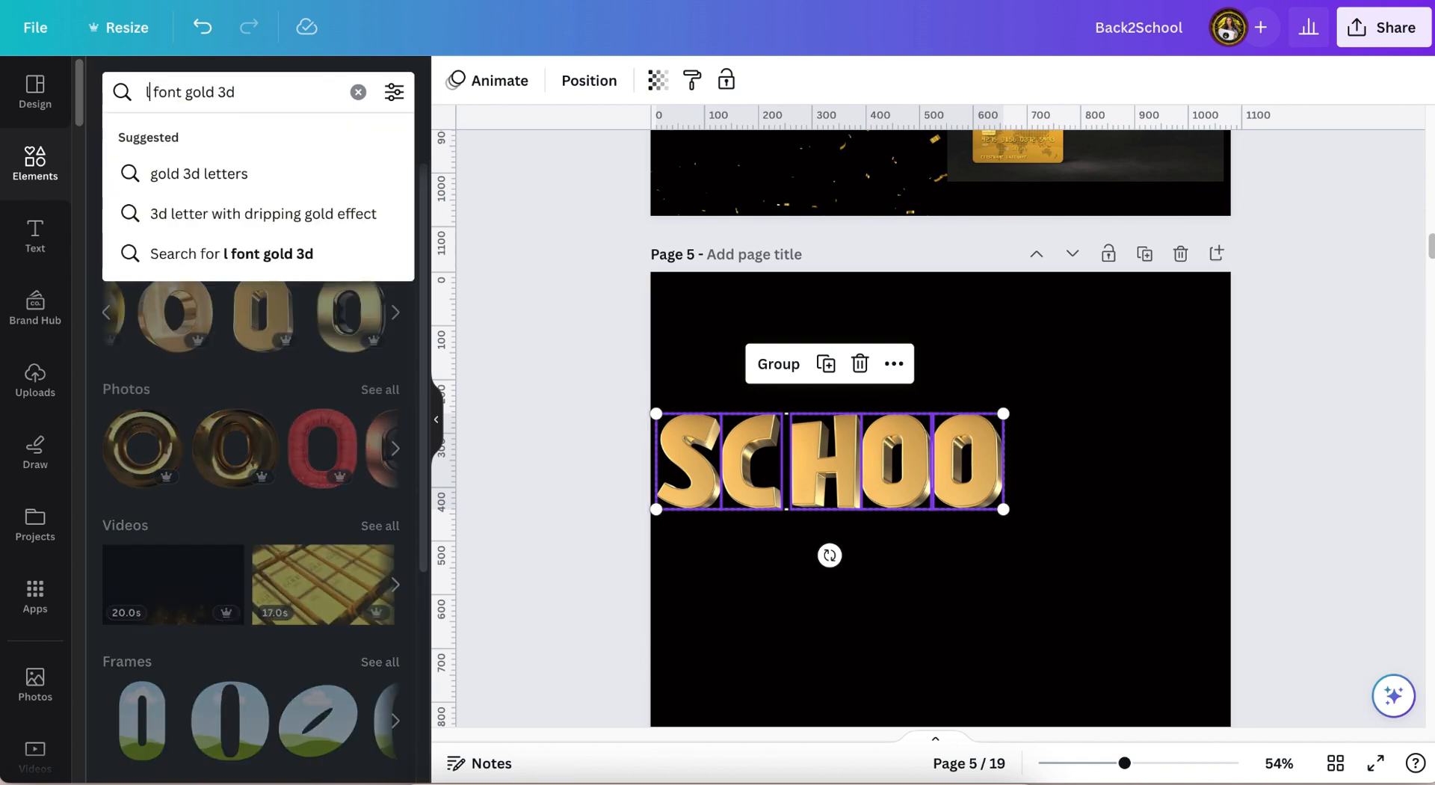
key("Return")
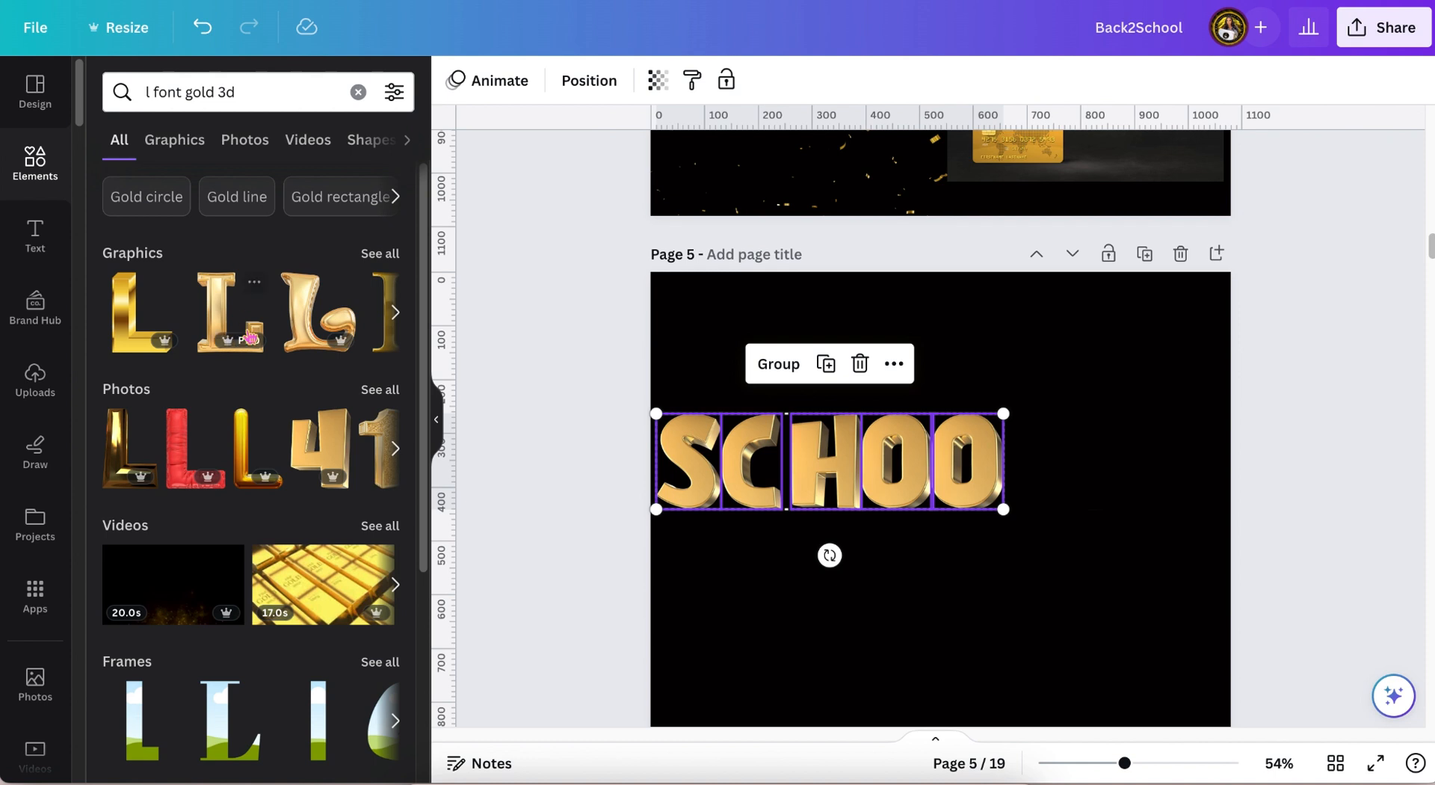
scroll(250, 337, "right", 5)
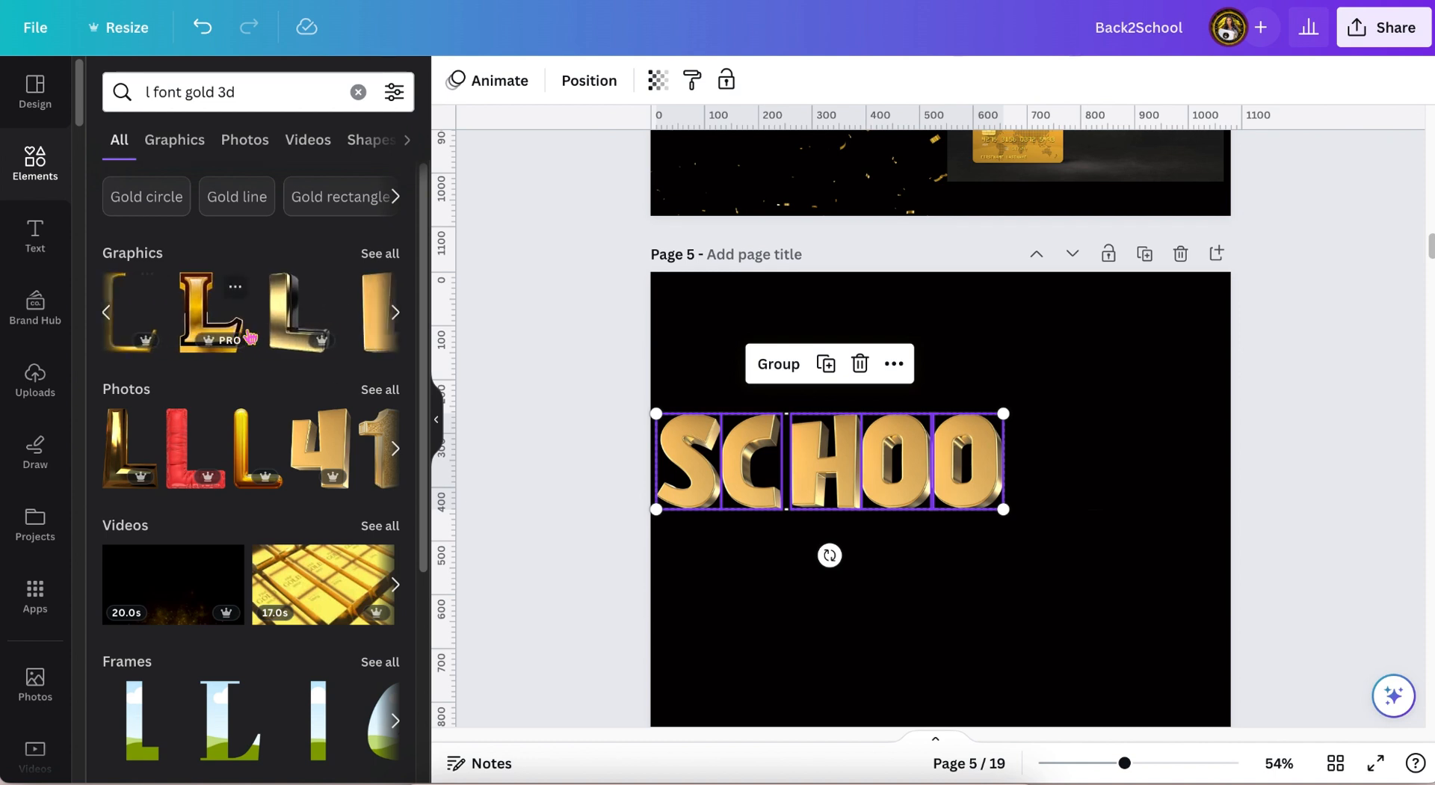
scroll(250, 338, "right", 5)
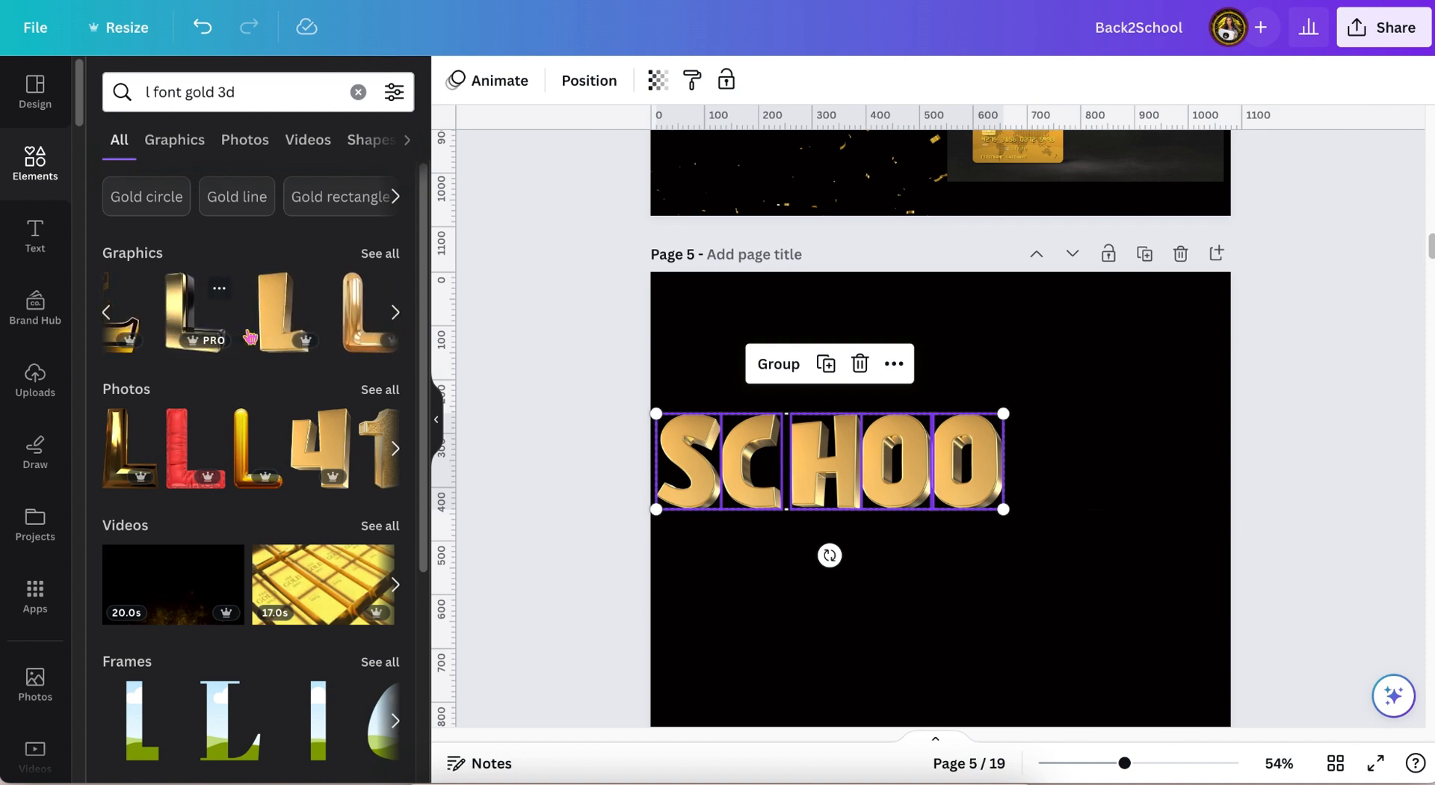
left_click(290, 315)
scroll(320, 323, "right", 2)
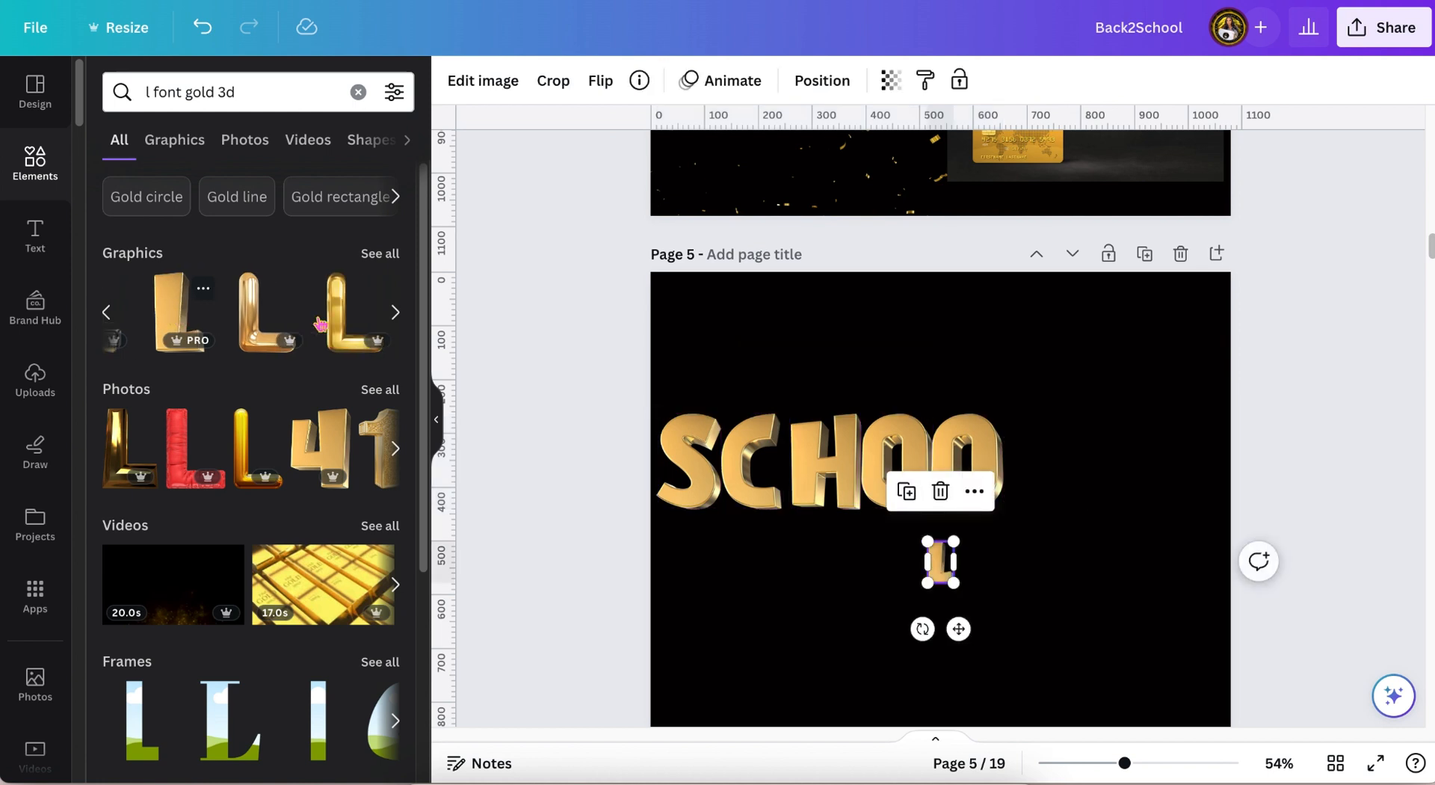
Place the gold L beside the second O on page 5 and scale it to the same height as the other letters
scroll(320, 323, "right", 3)
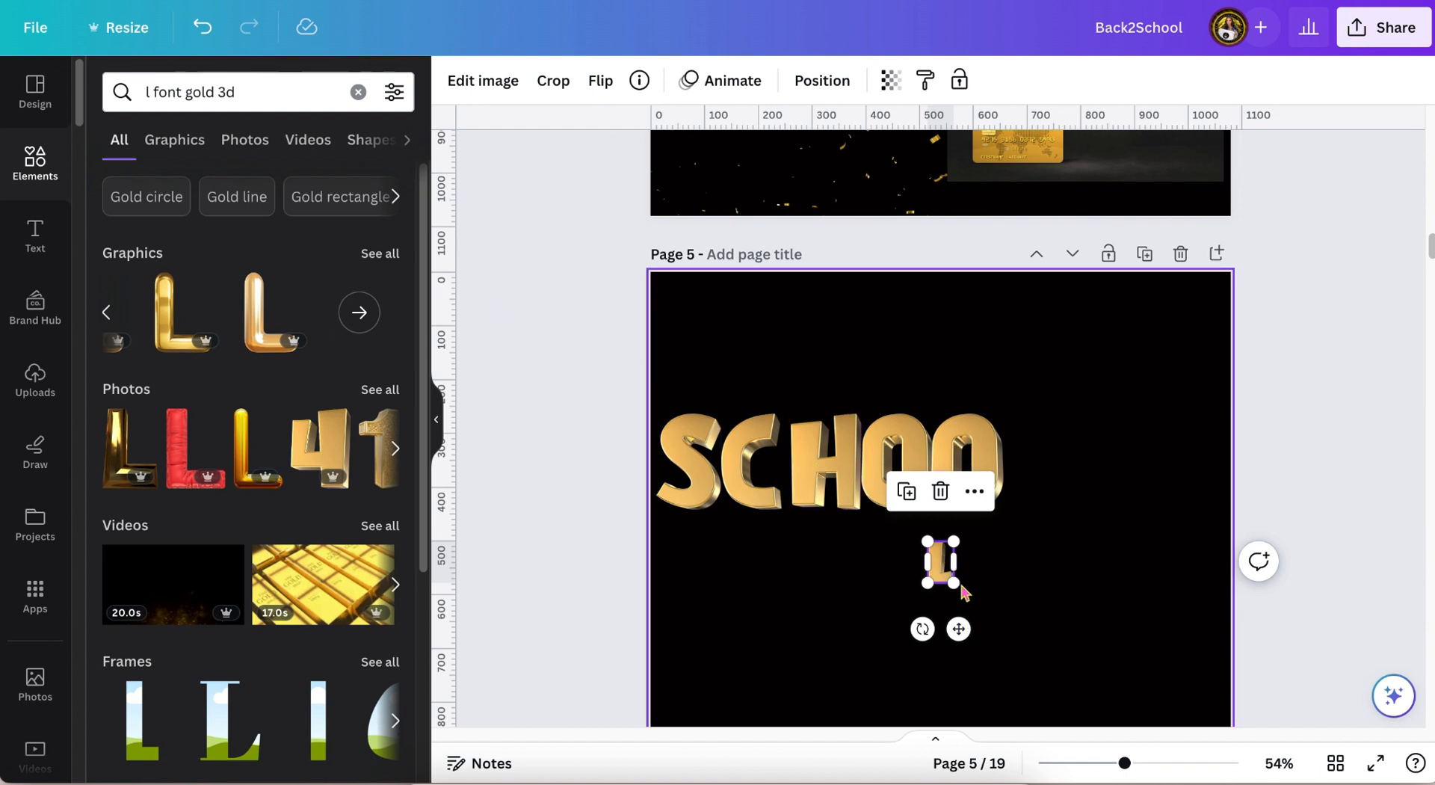
left_click_drag(953, 536, 1005, 463)
left_click_drag(970, 543, 1052, 462)
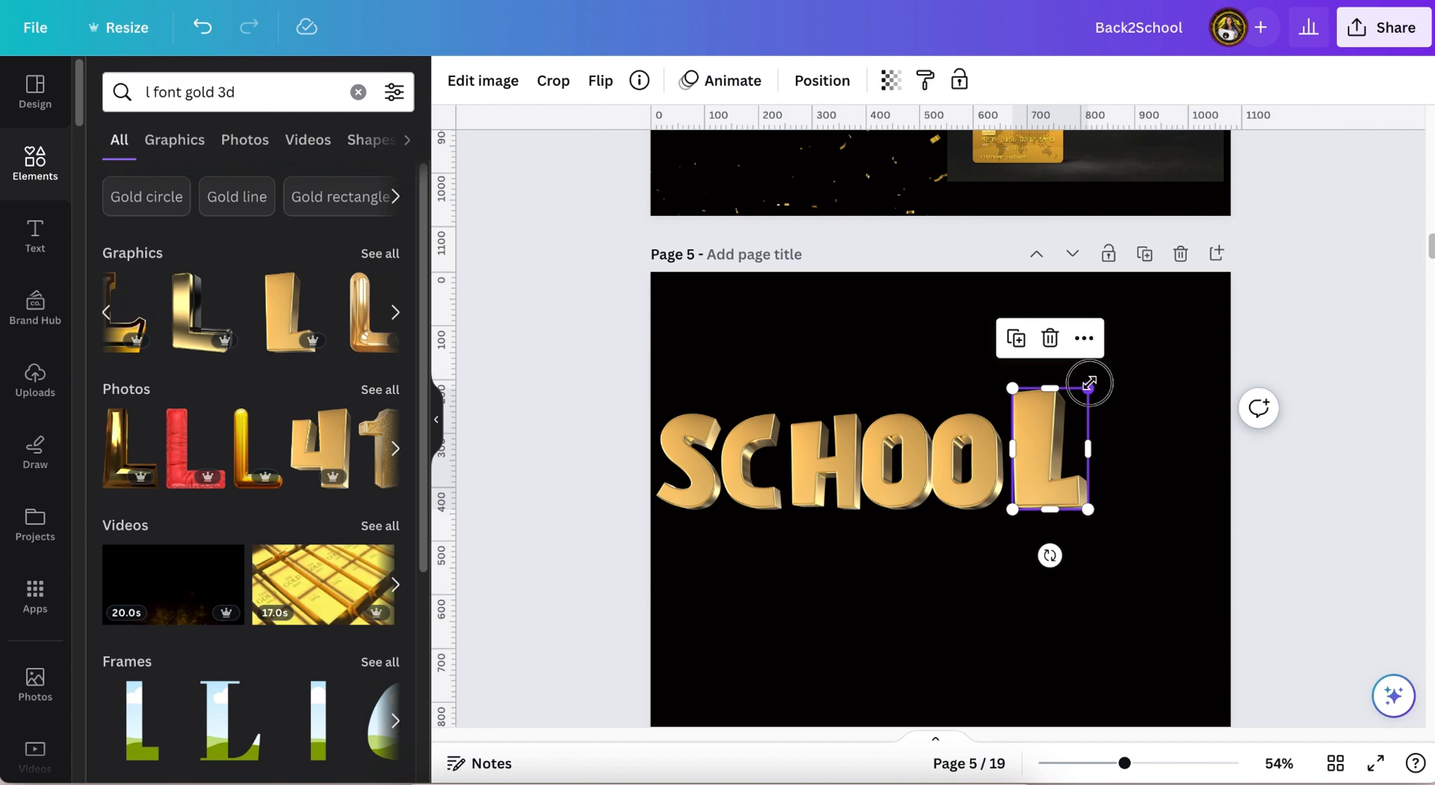
left_click_drag(1089, 384, 1077, 409)
left_click(1141, 476)
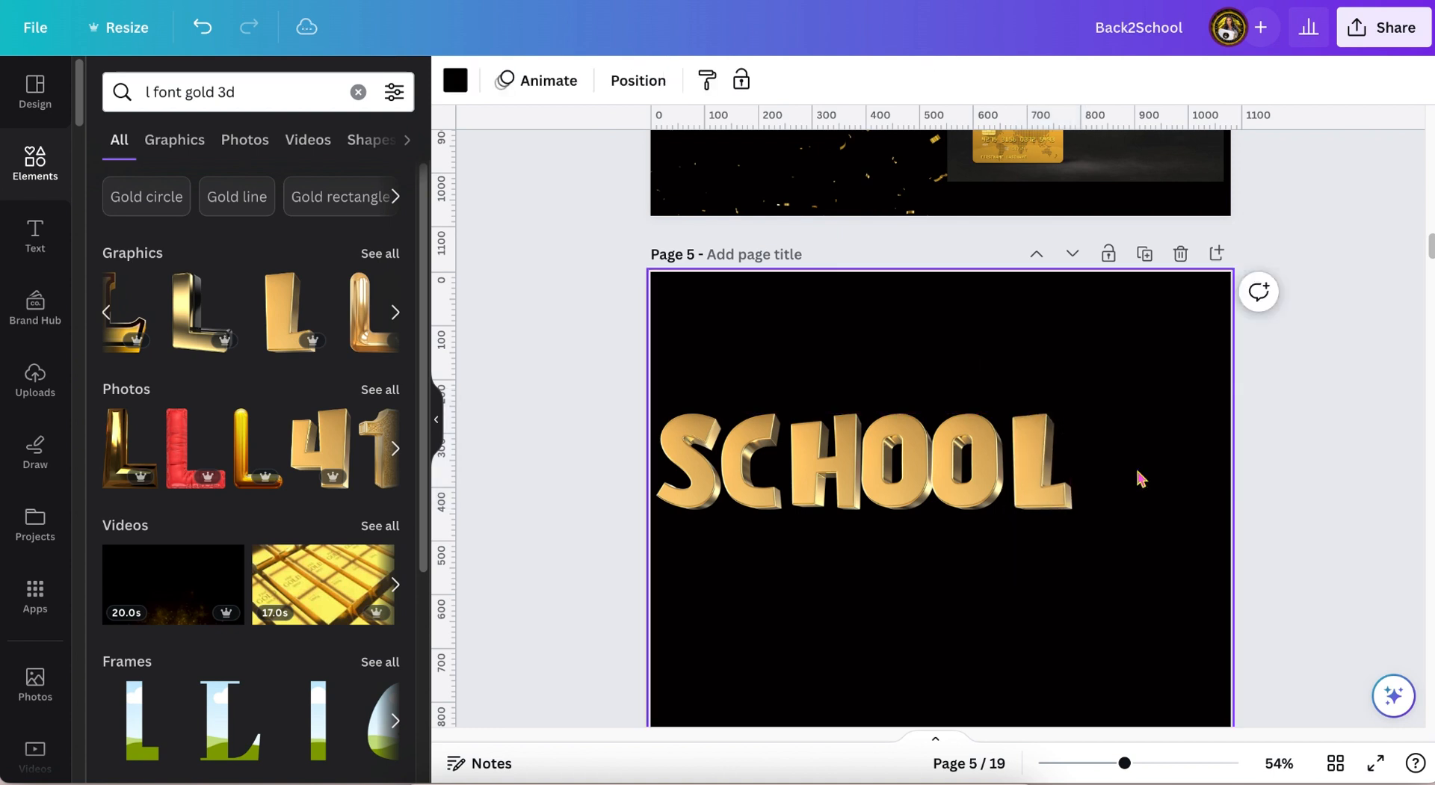
Group the SCHOOL letters on page 4 and move the group to page 3, overlapping the lower edge of the picture frames
scroll(1142, 477, "up", 10)
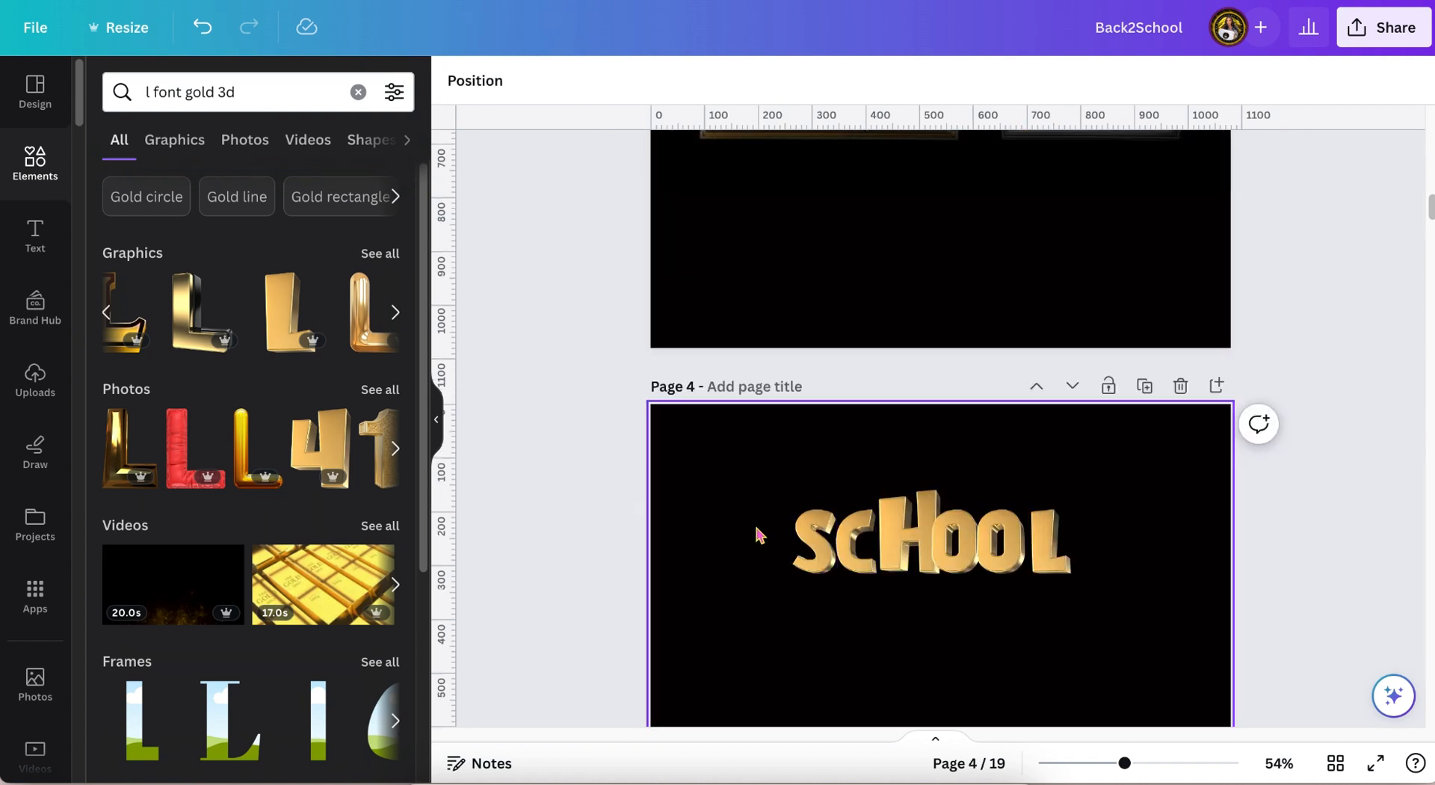
left_click_drag(756, 535, 1203, 540)
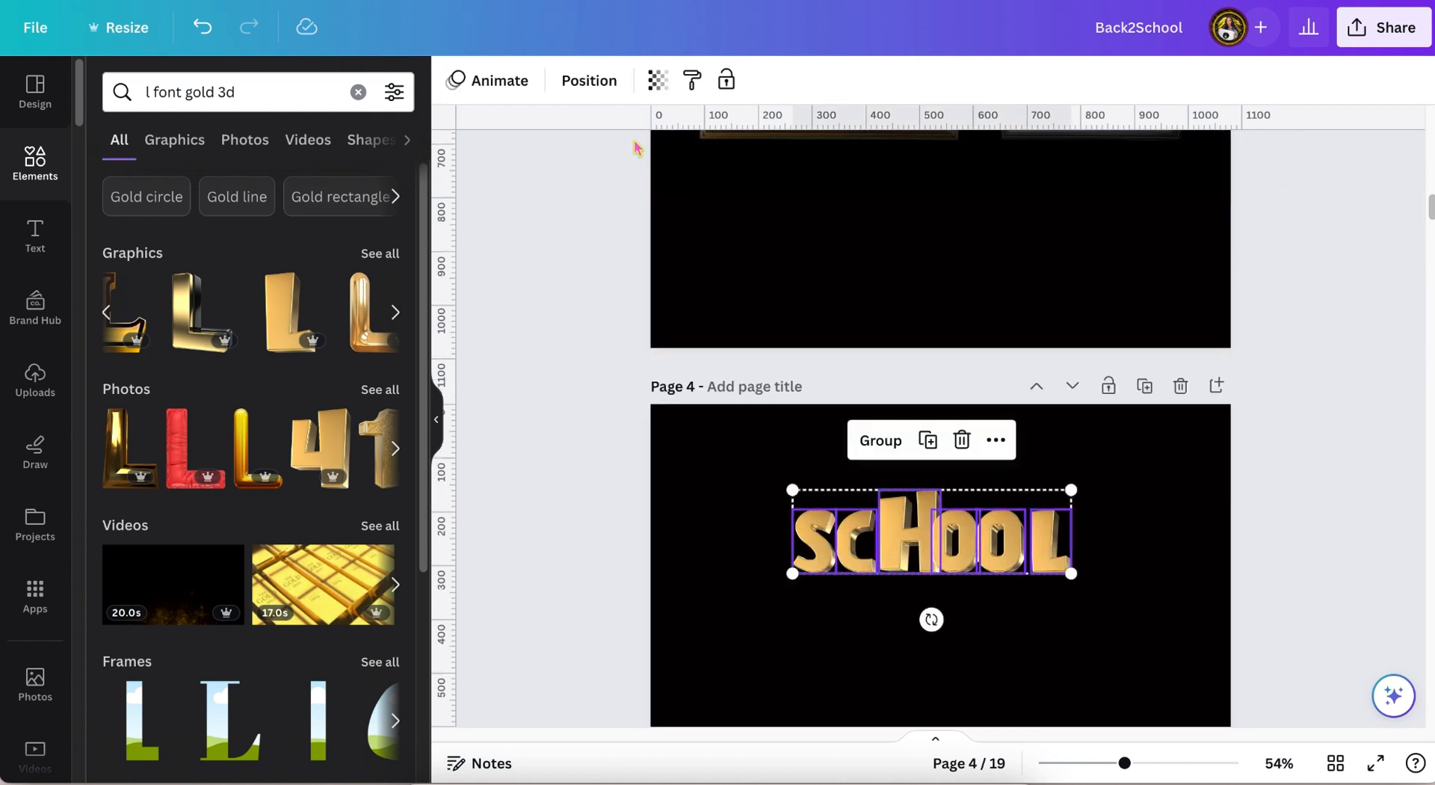
left_click(886, 441)
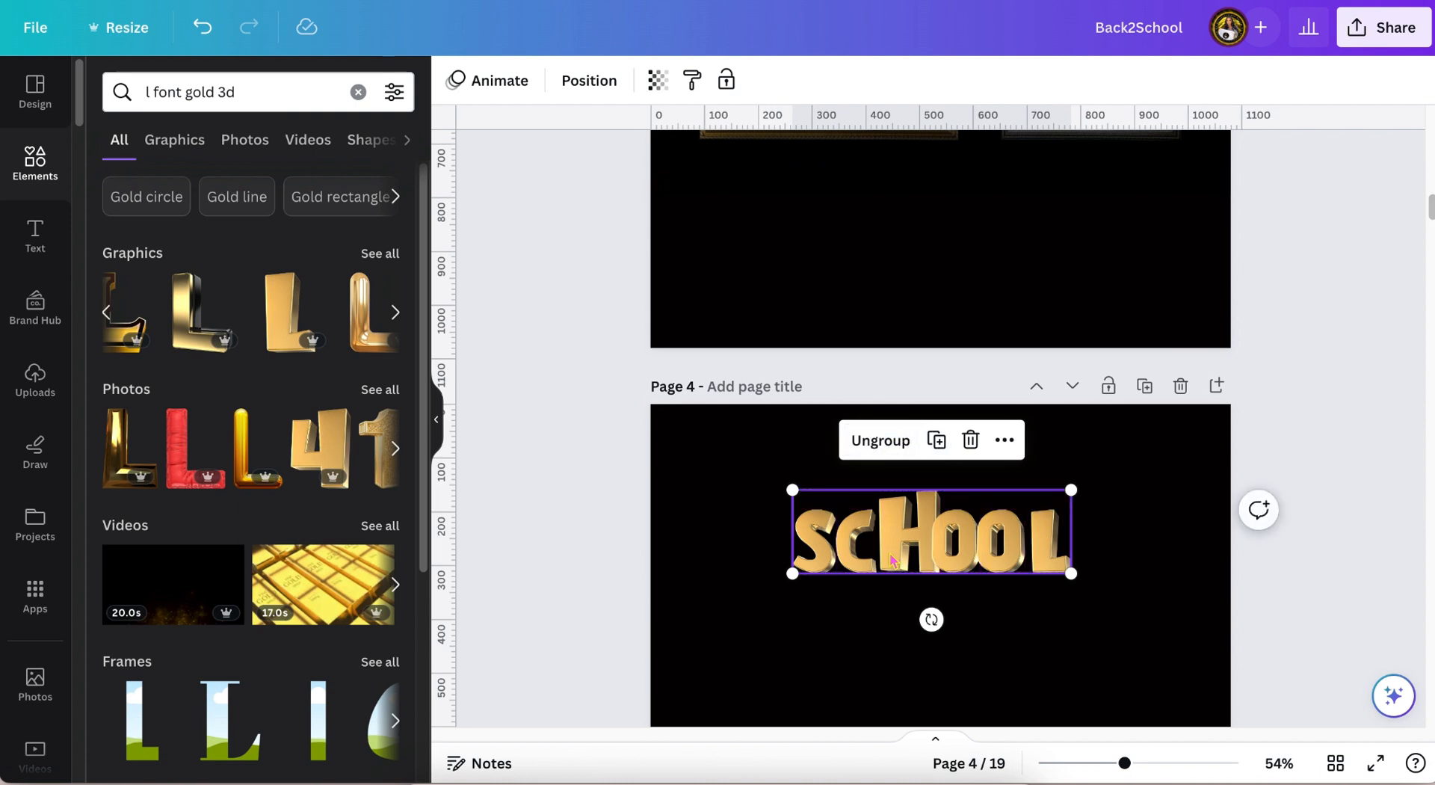
left_click_drag(892, 561, 920, 276)
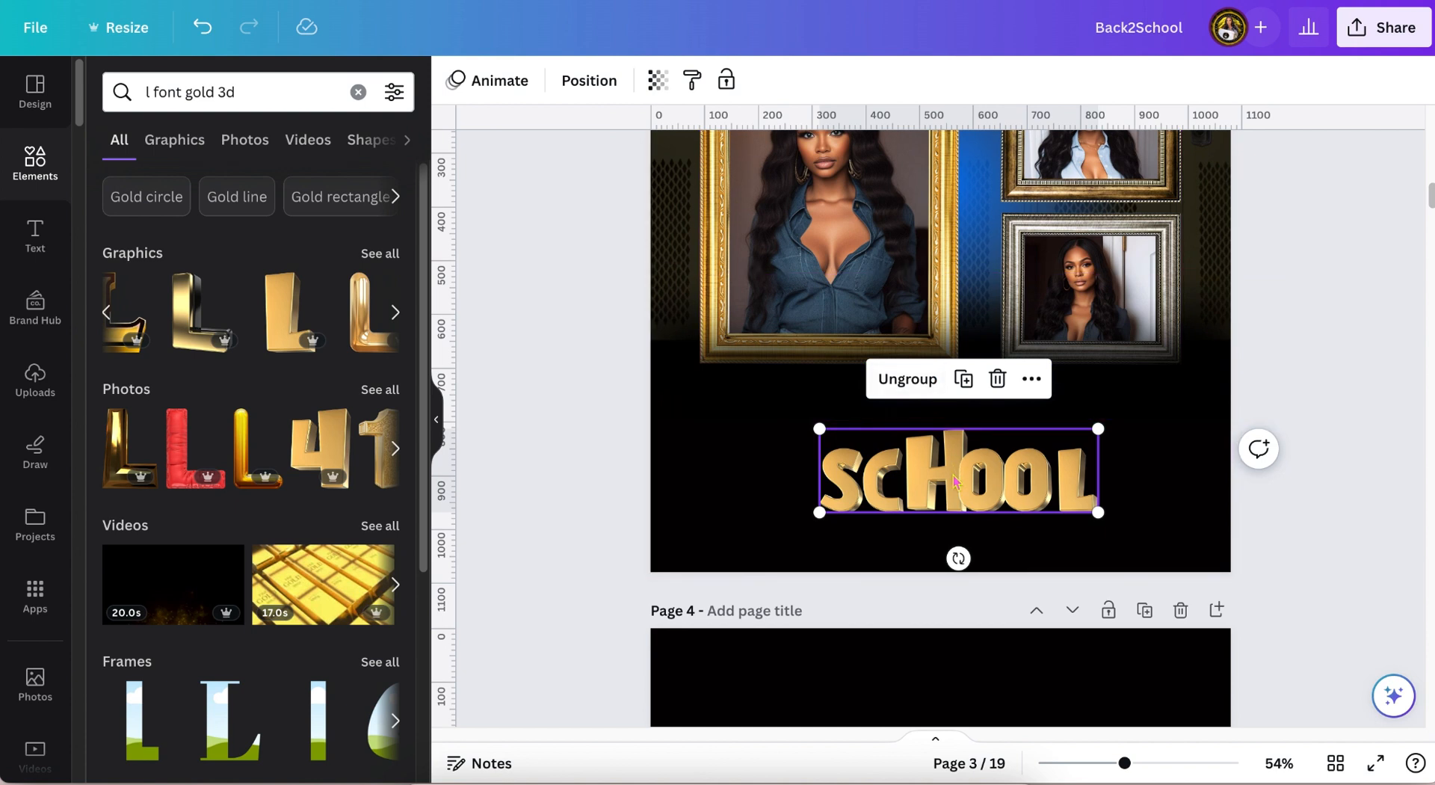
left_click_drag(954, 479, 961, 371)
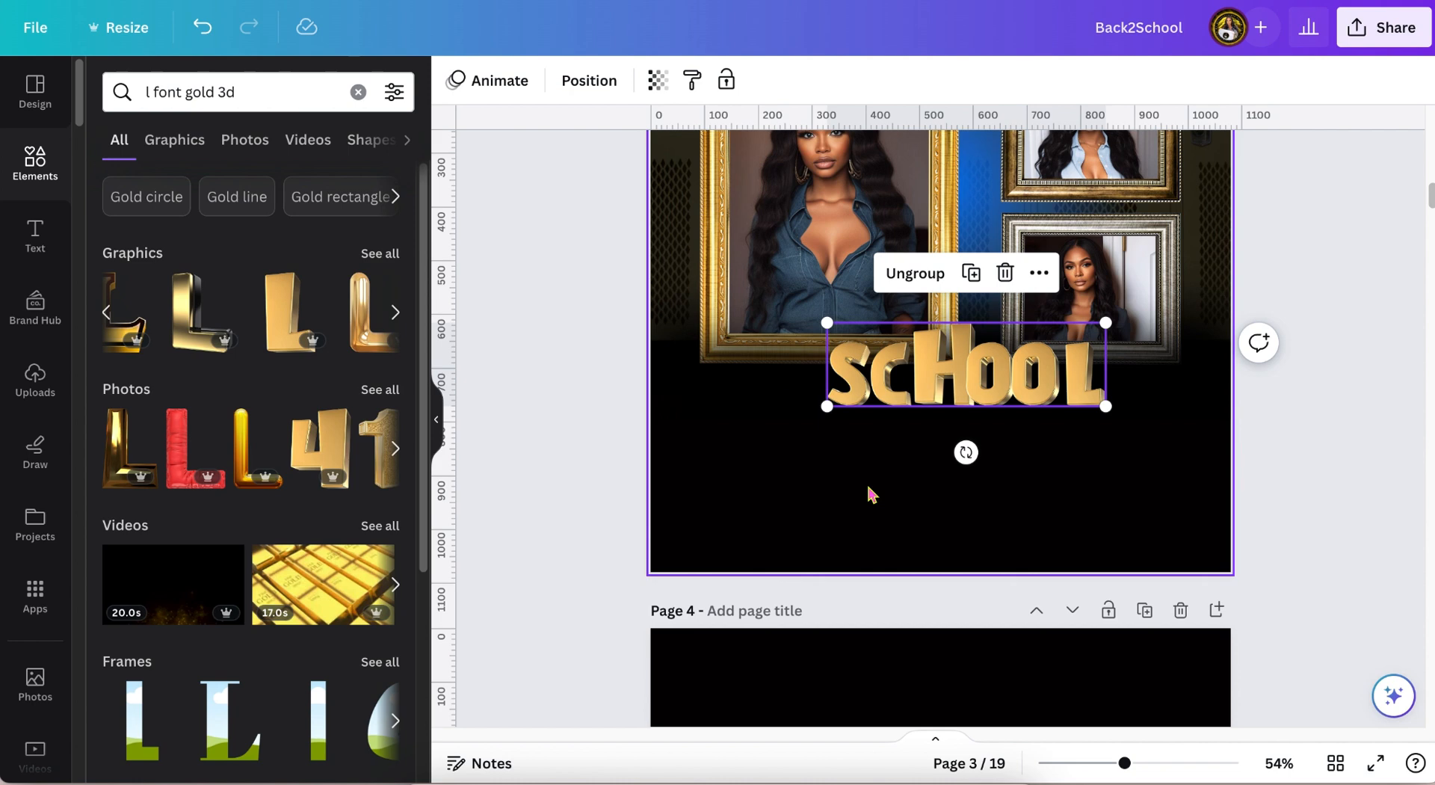
scroll(1222, 531, "up", 3)
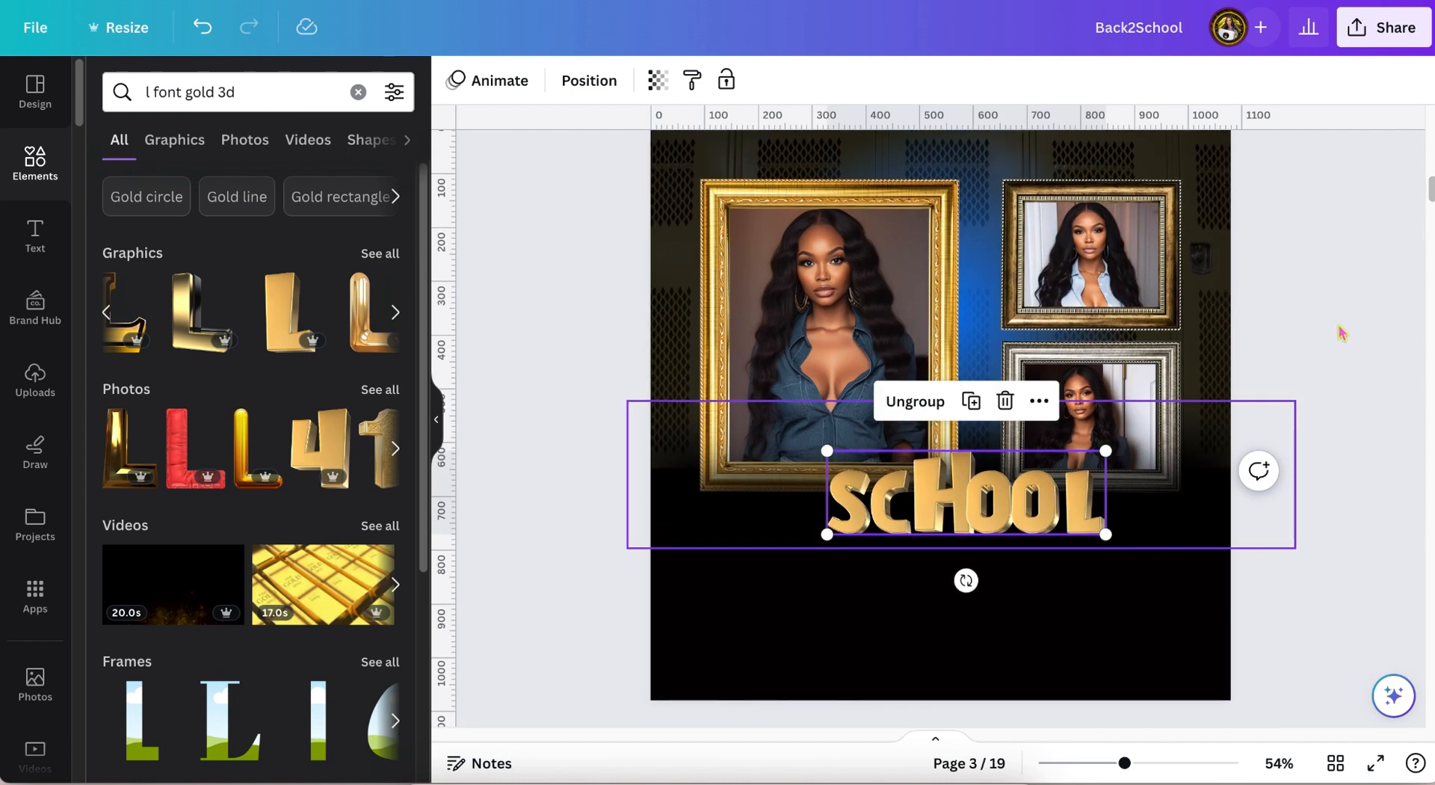
left_click(1367, 279)
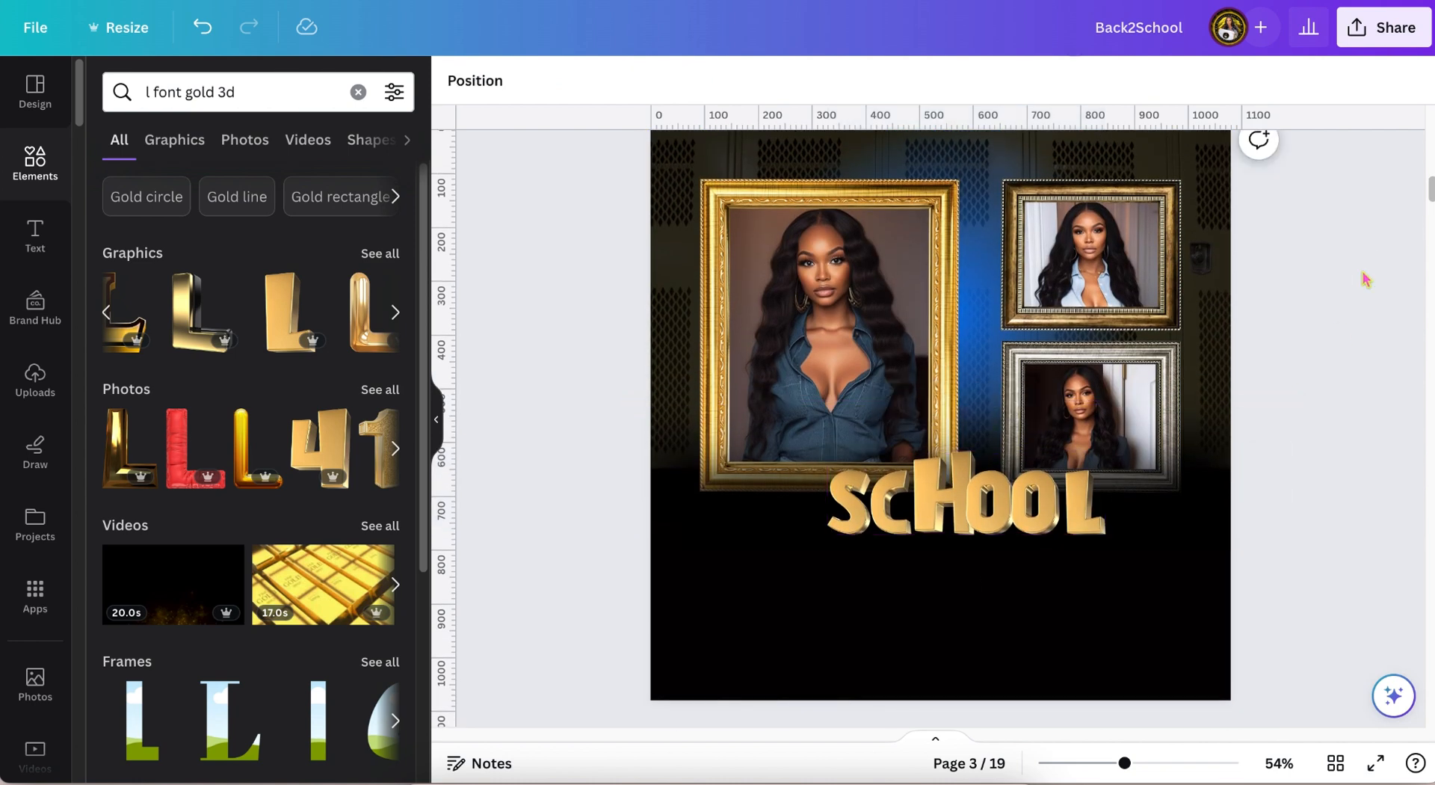
Add a text box reading "Back 2" on page 3 and place it directly before the SCHOOL title
left_click(894, 637)
key("t")
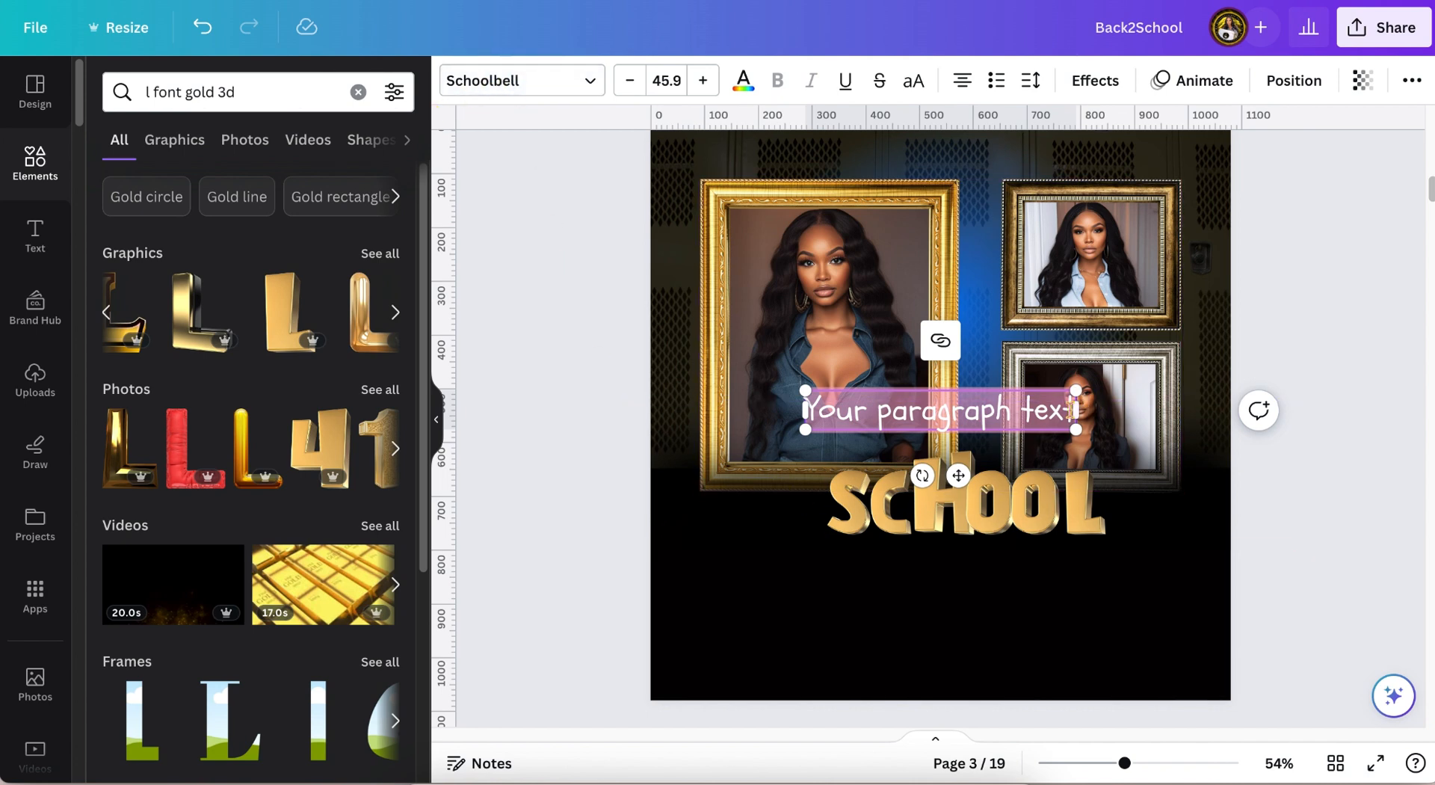
key("BackSpace")
type("Ba")
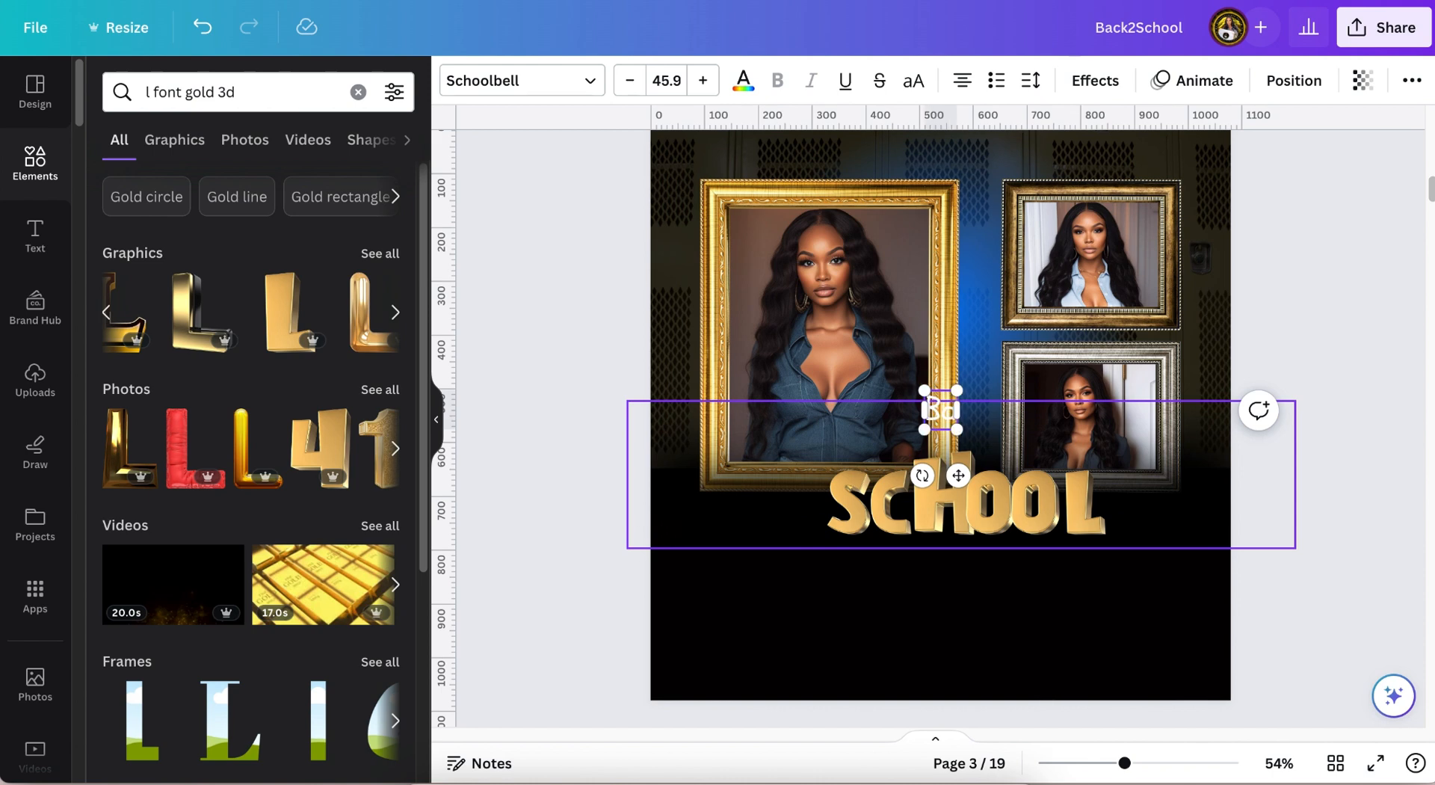
type("ck")
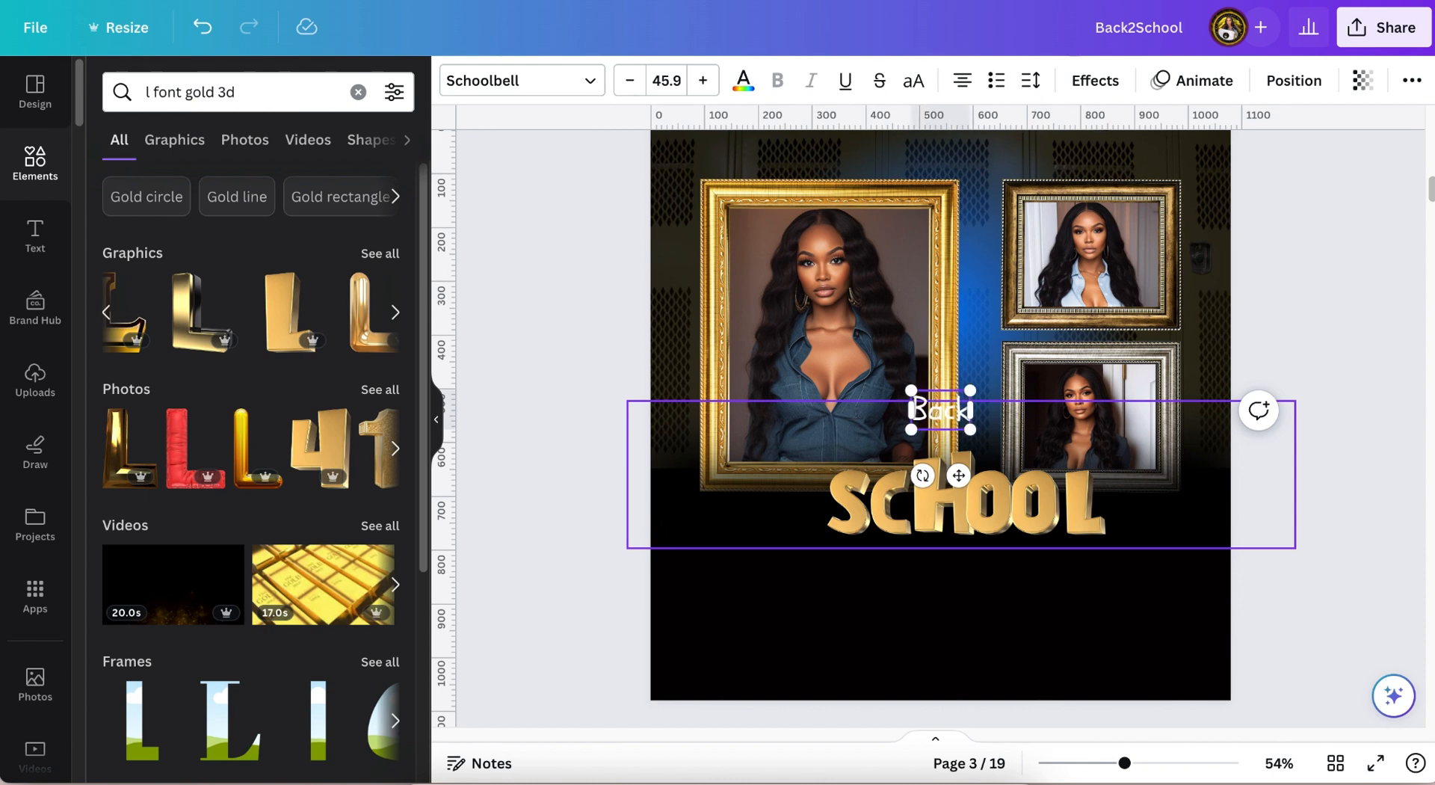
type(" 2")
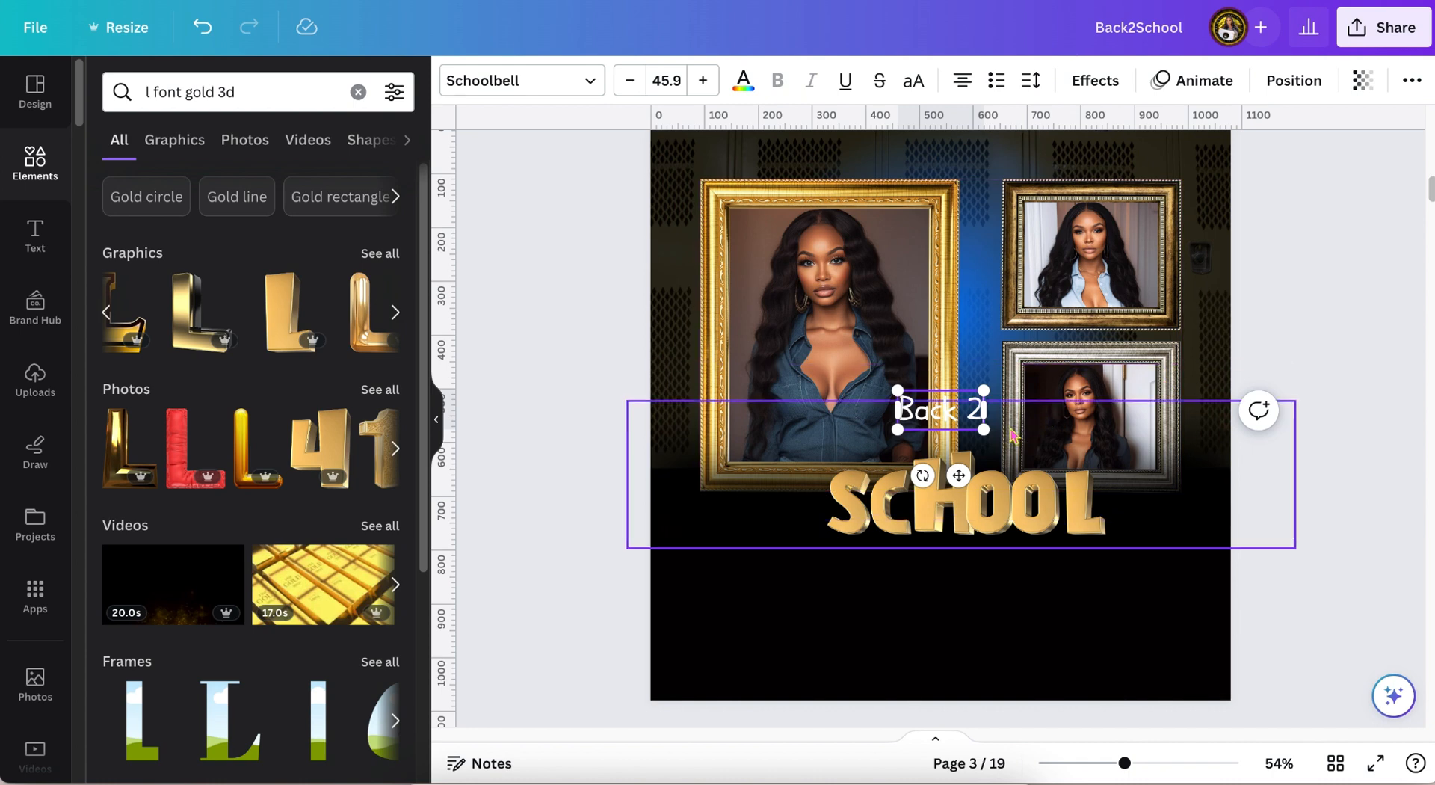
left_click_drag(985, 410, 1019, 406)
left_click_drag(973, 476, 789, 573)
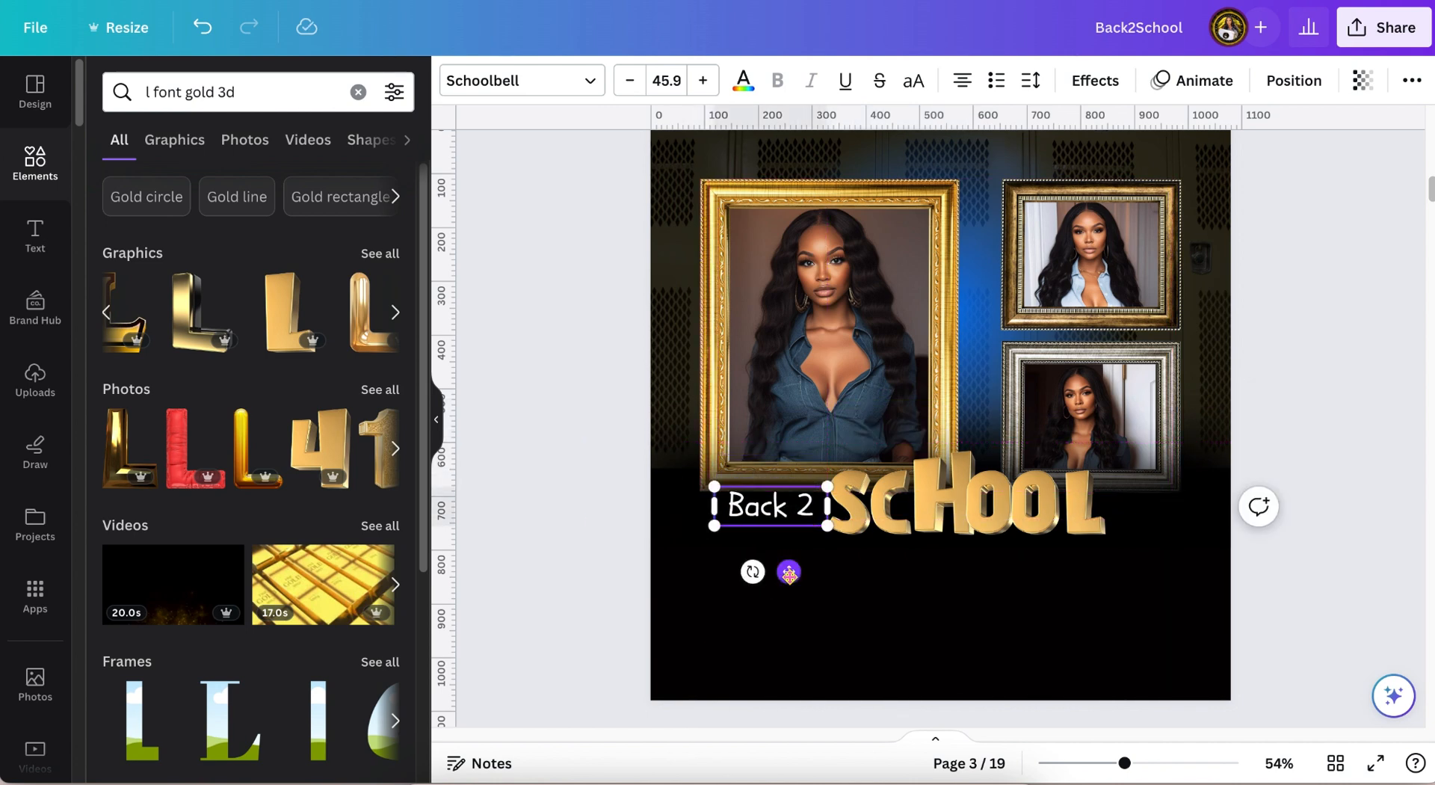
left_click(553, 551)
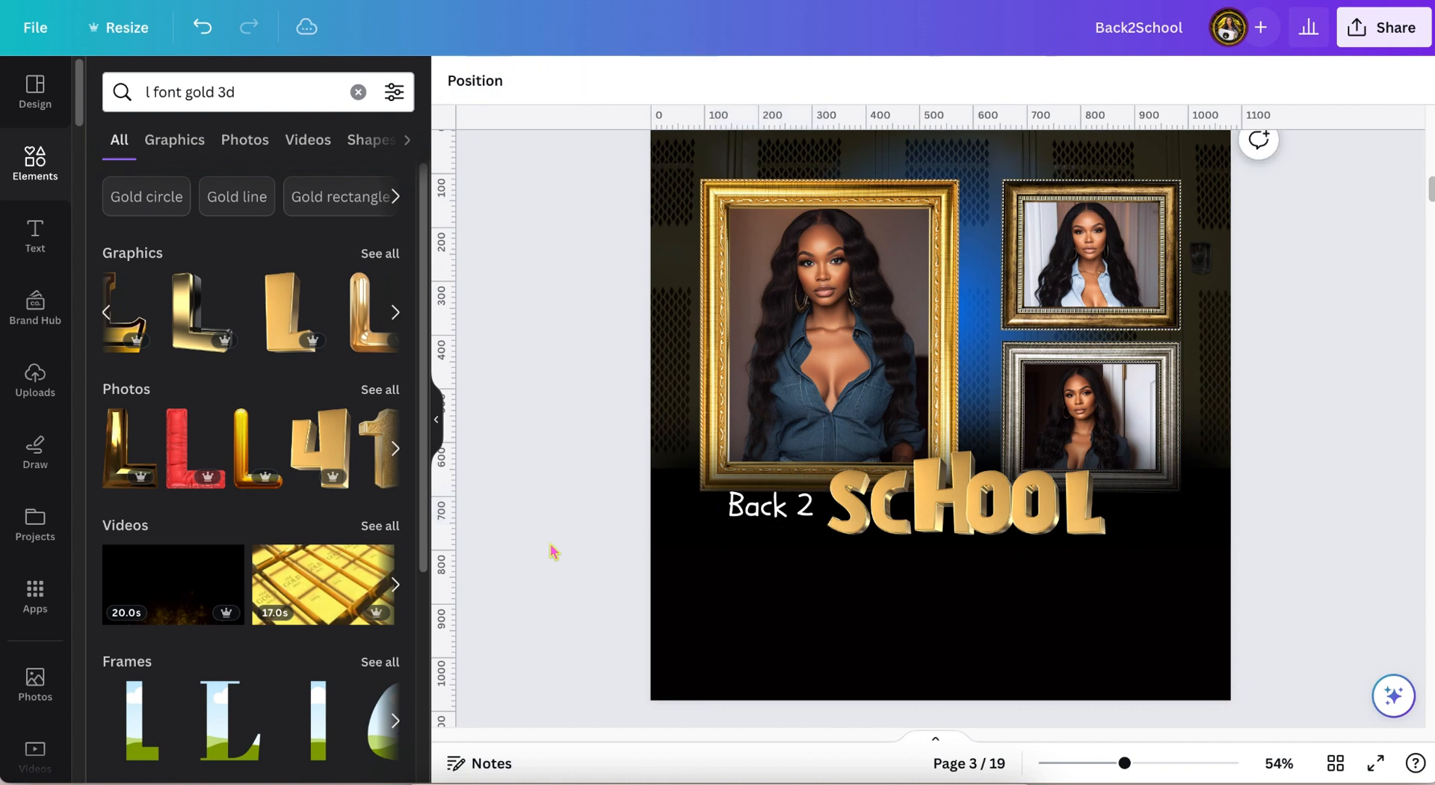
Duplicate the "Back 2" text on page 3, place the copy directly after SCHOOL and change its wording to "Special"
scroll(553, 551, "up", 6)
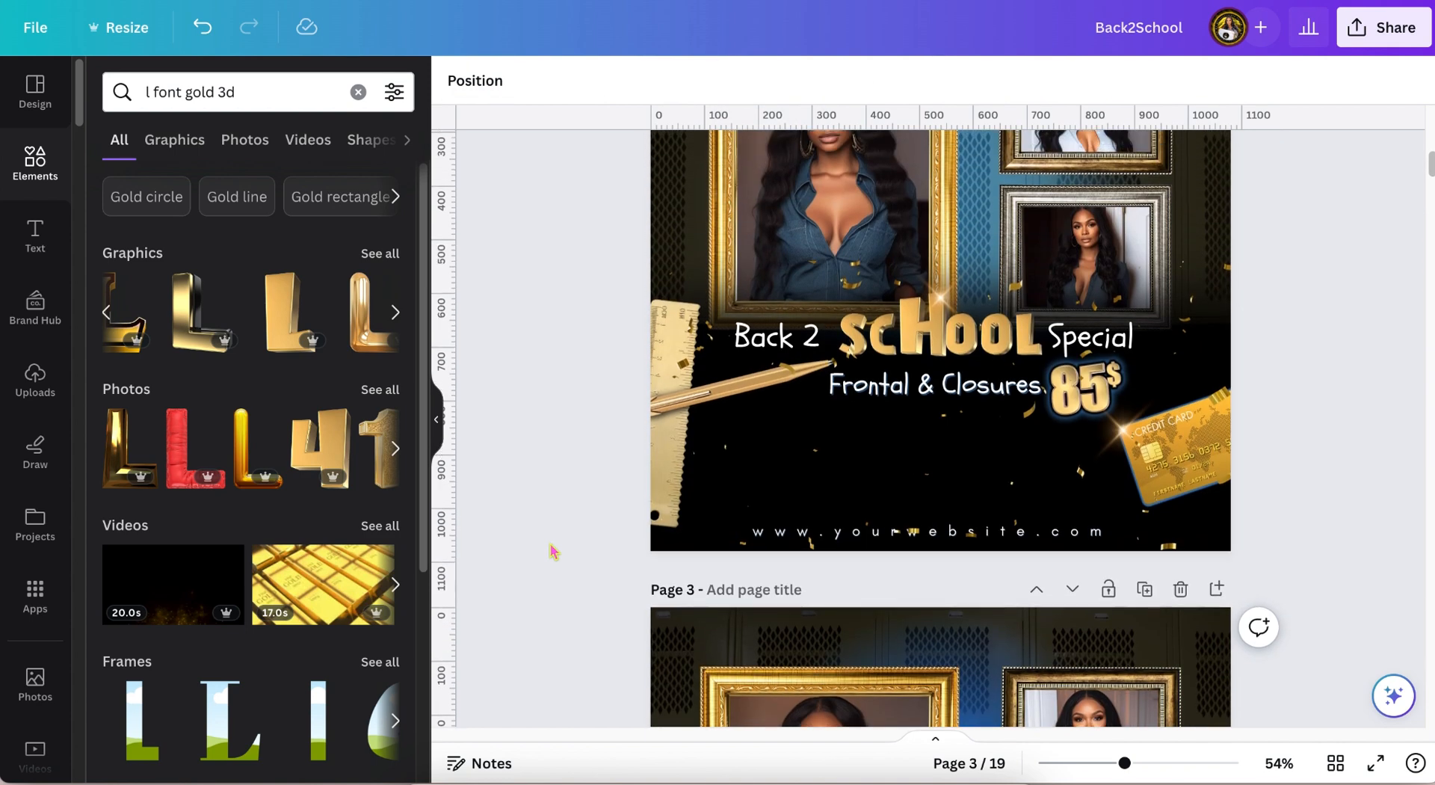
left_click(774, 342)
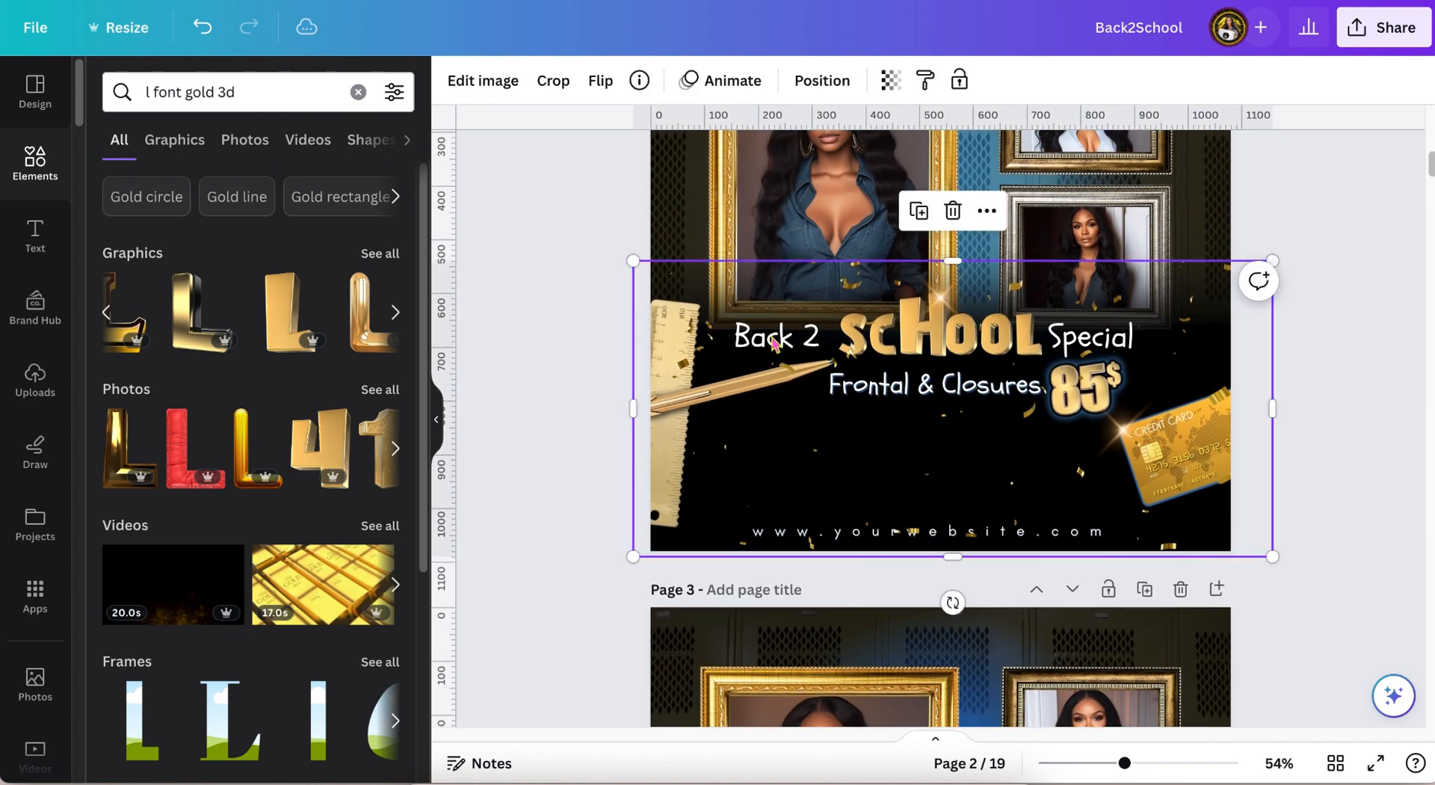
left_click(774, 342)
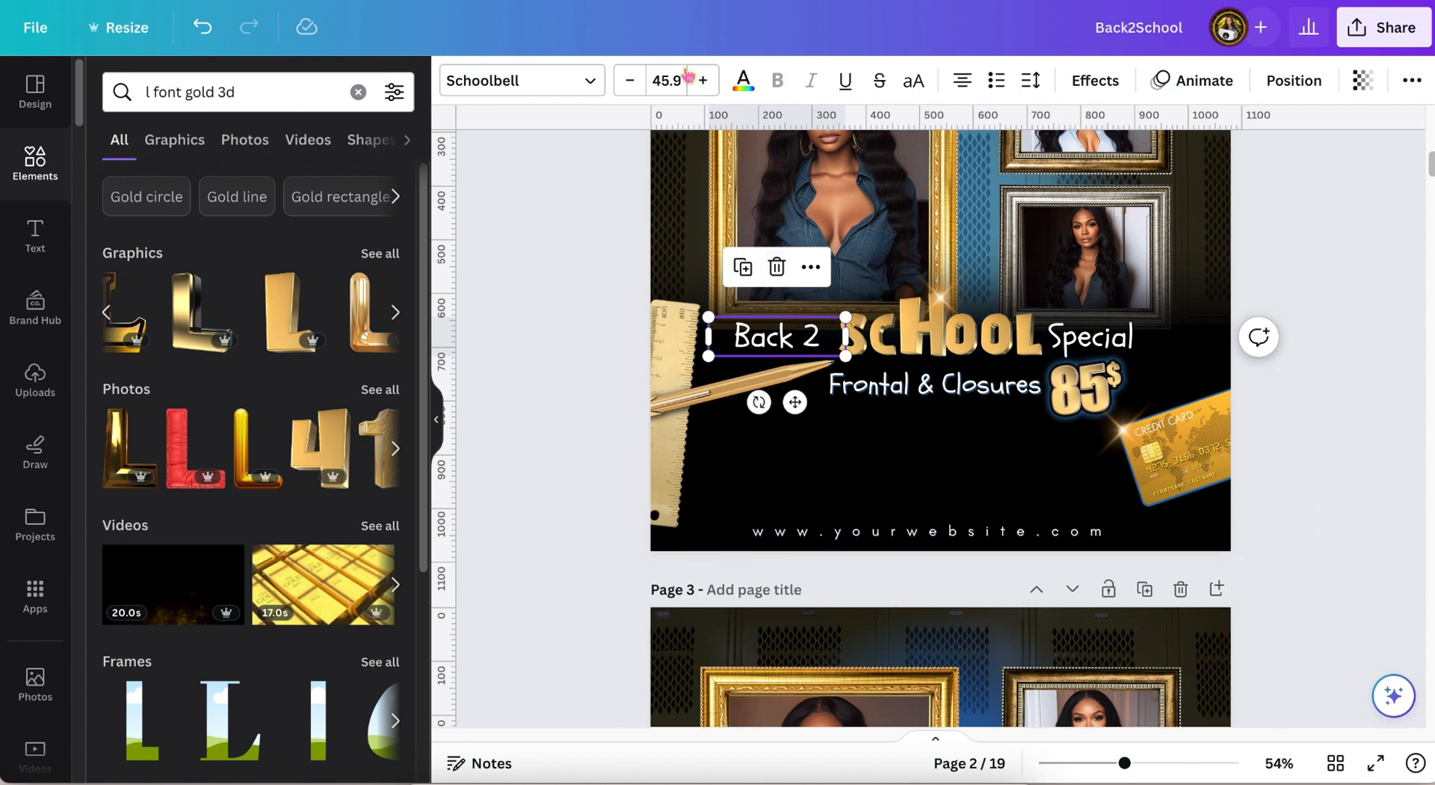
scroll(643, 314, "down", 10)
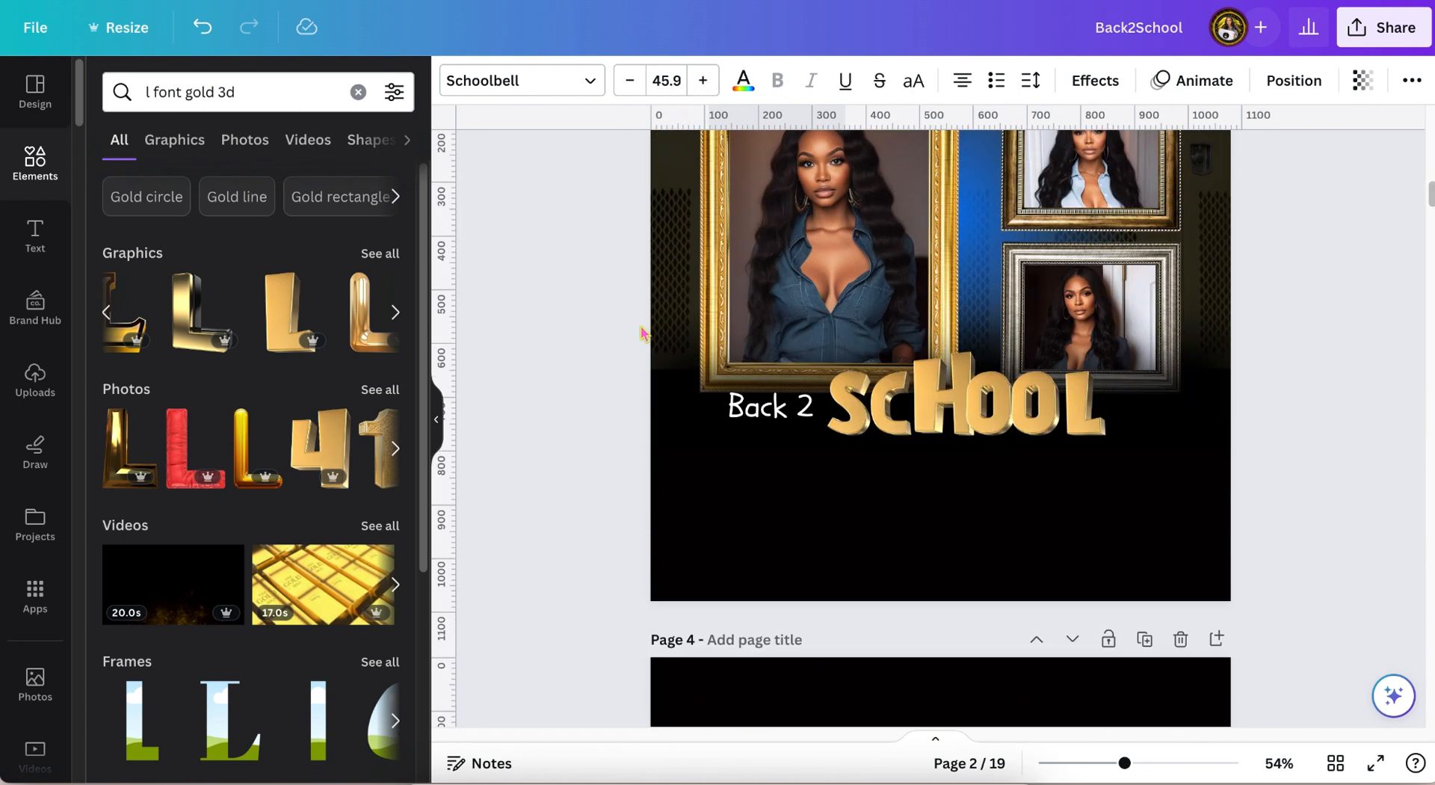
left_click(769, 414)
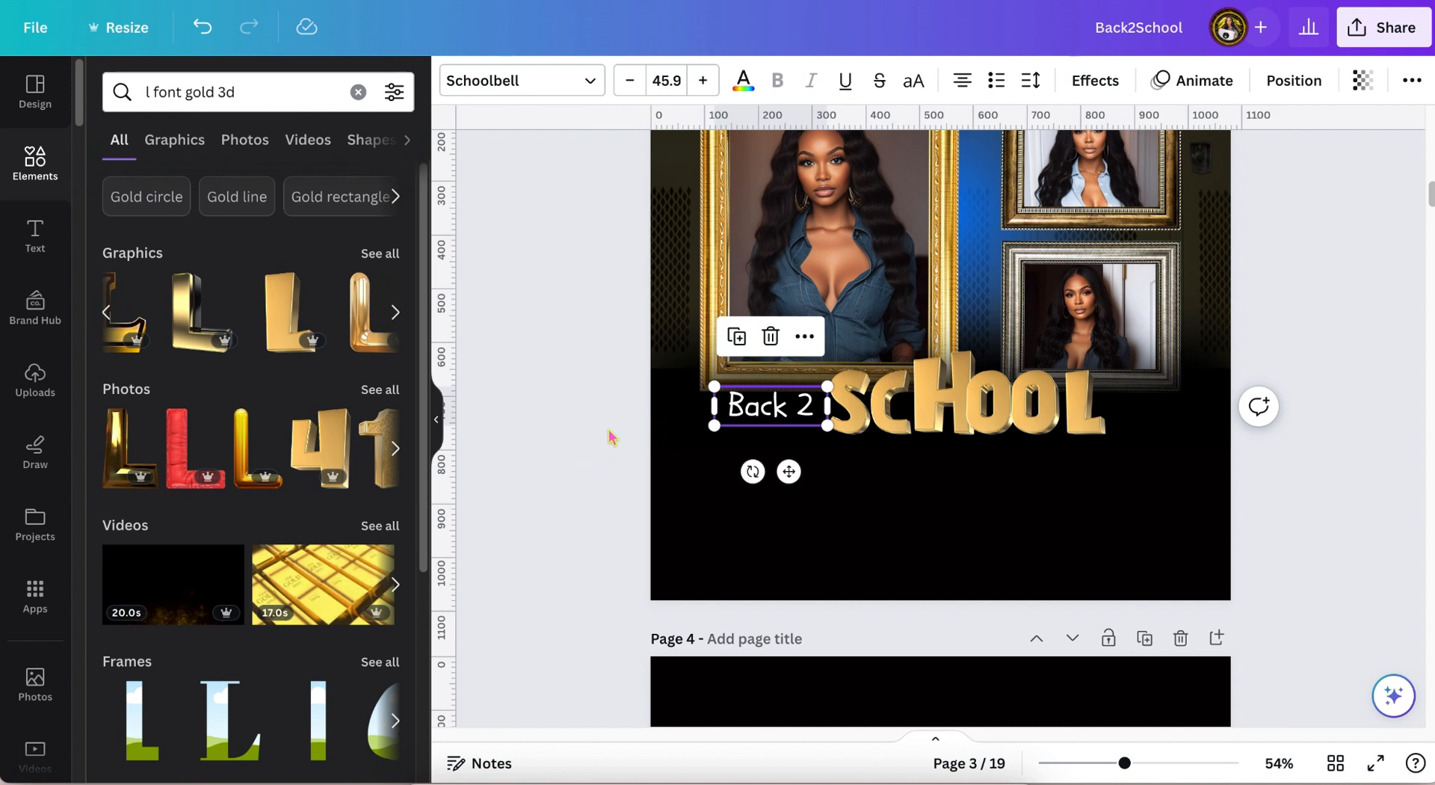
left_click(736, 336)
left_click_drag(797, 481, 1158, 471)
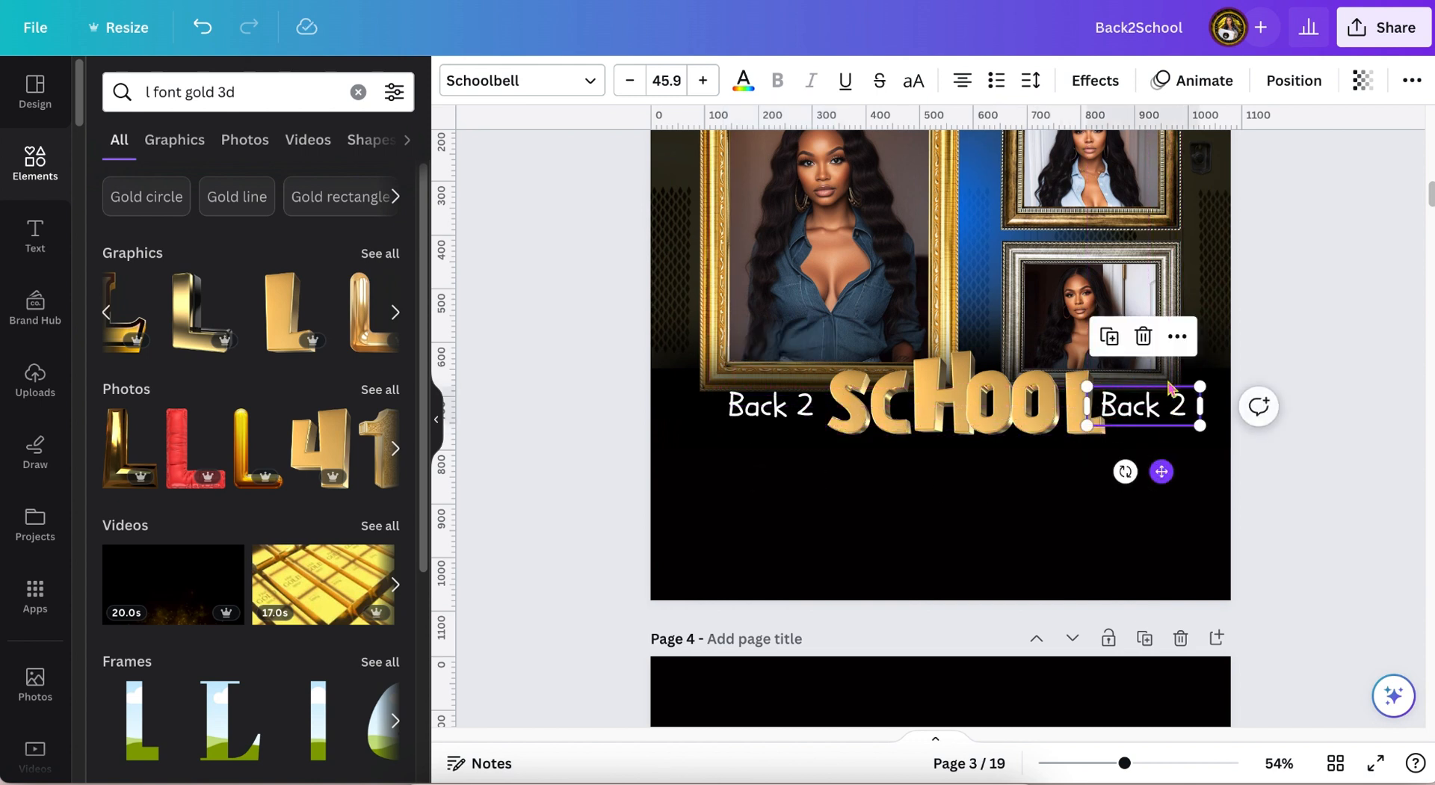
double_click(1186, 404)
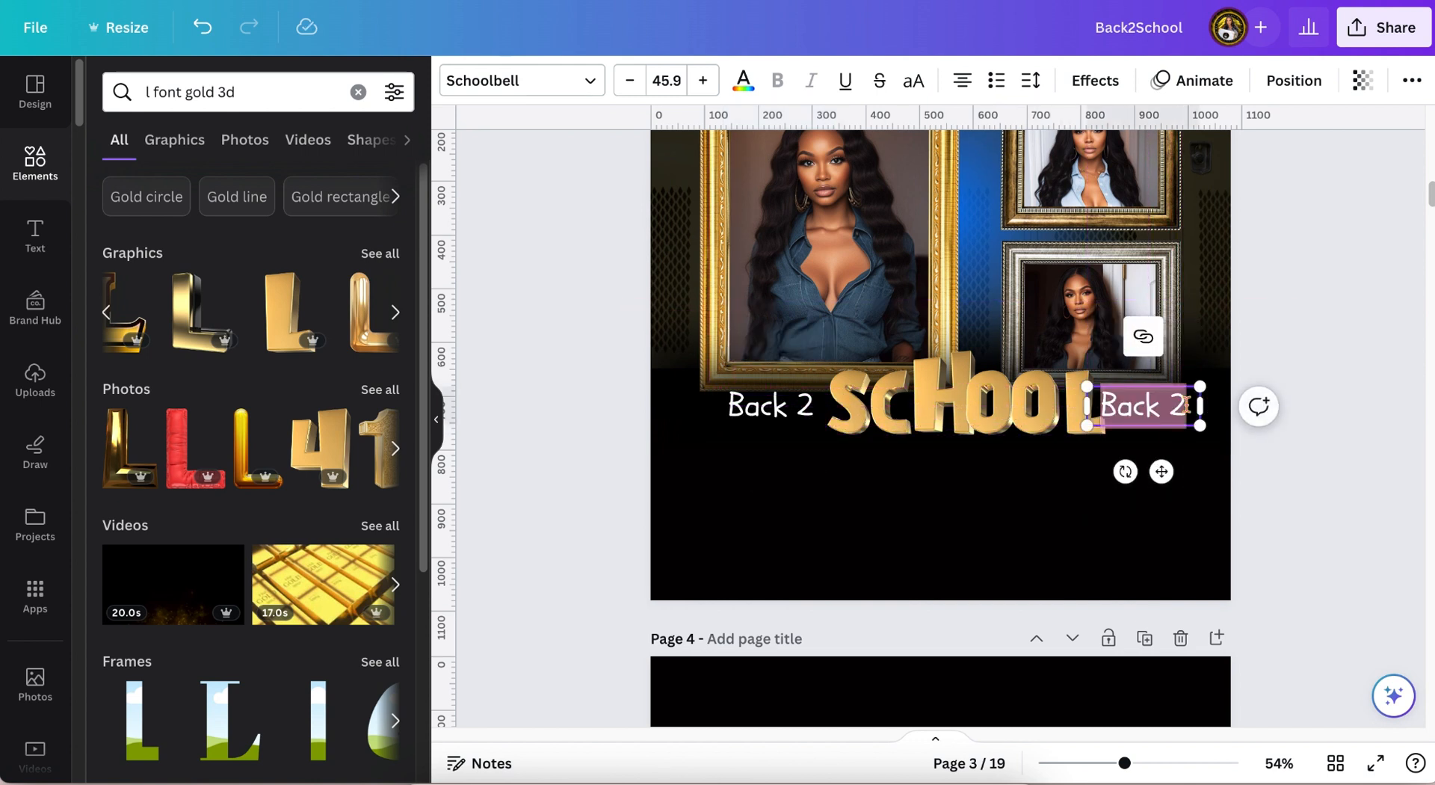
type("S")
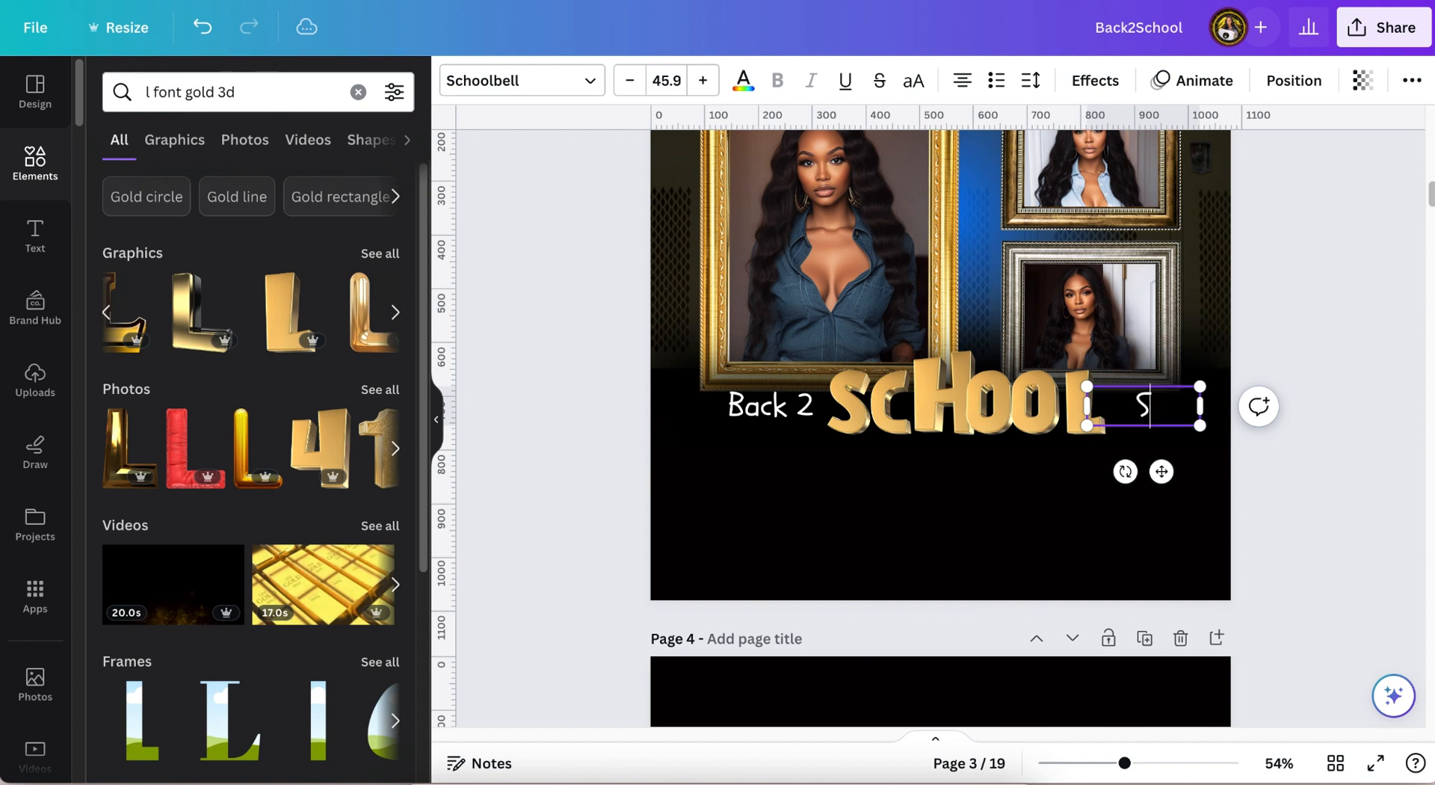
type("peci")
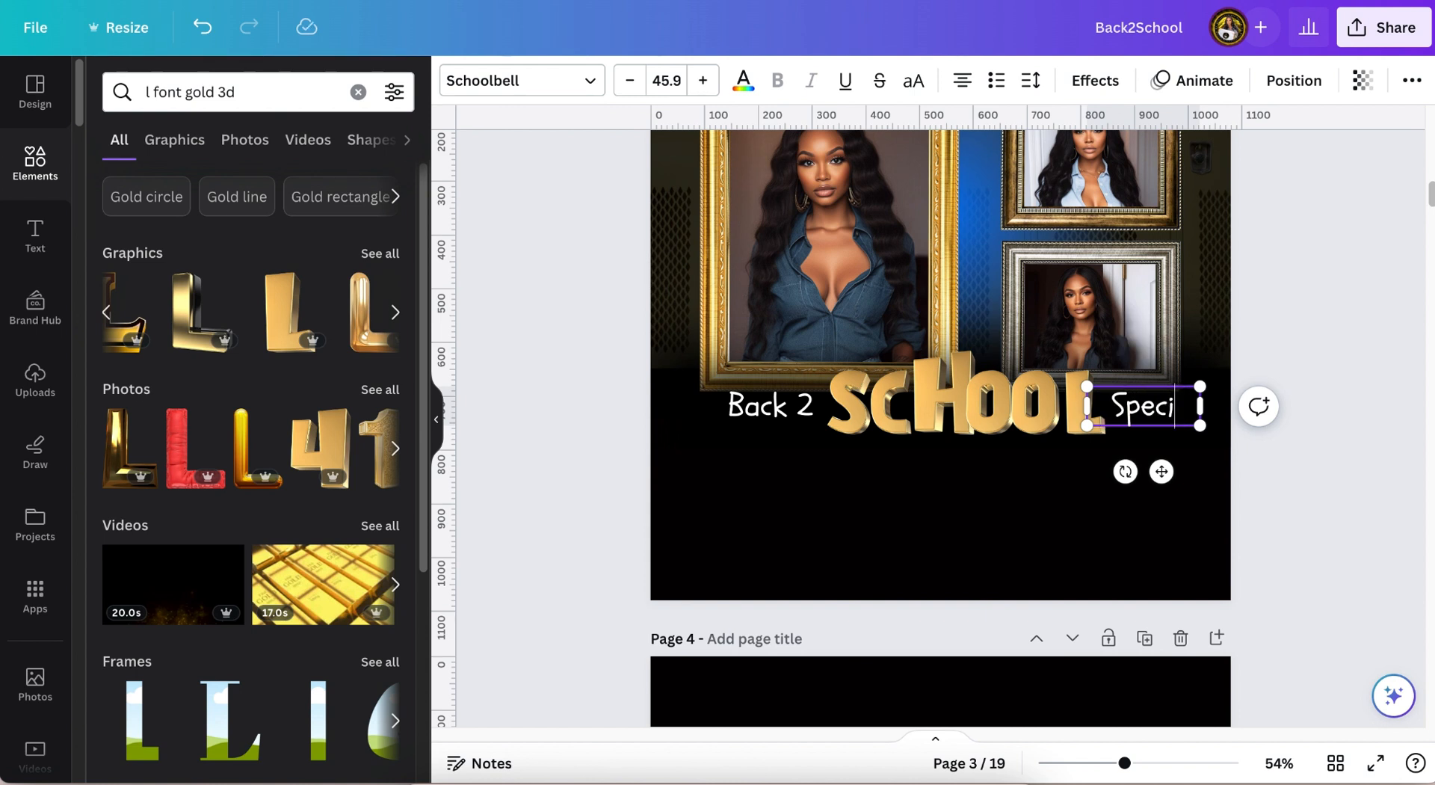
type("al")
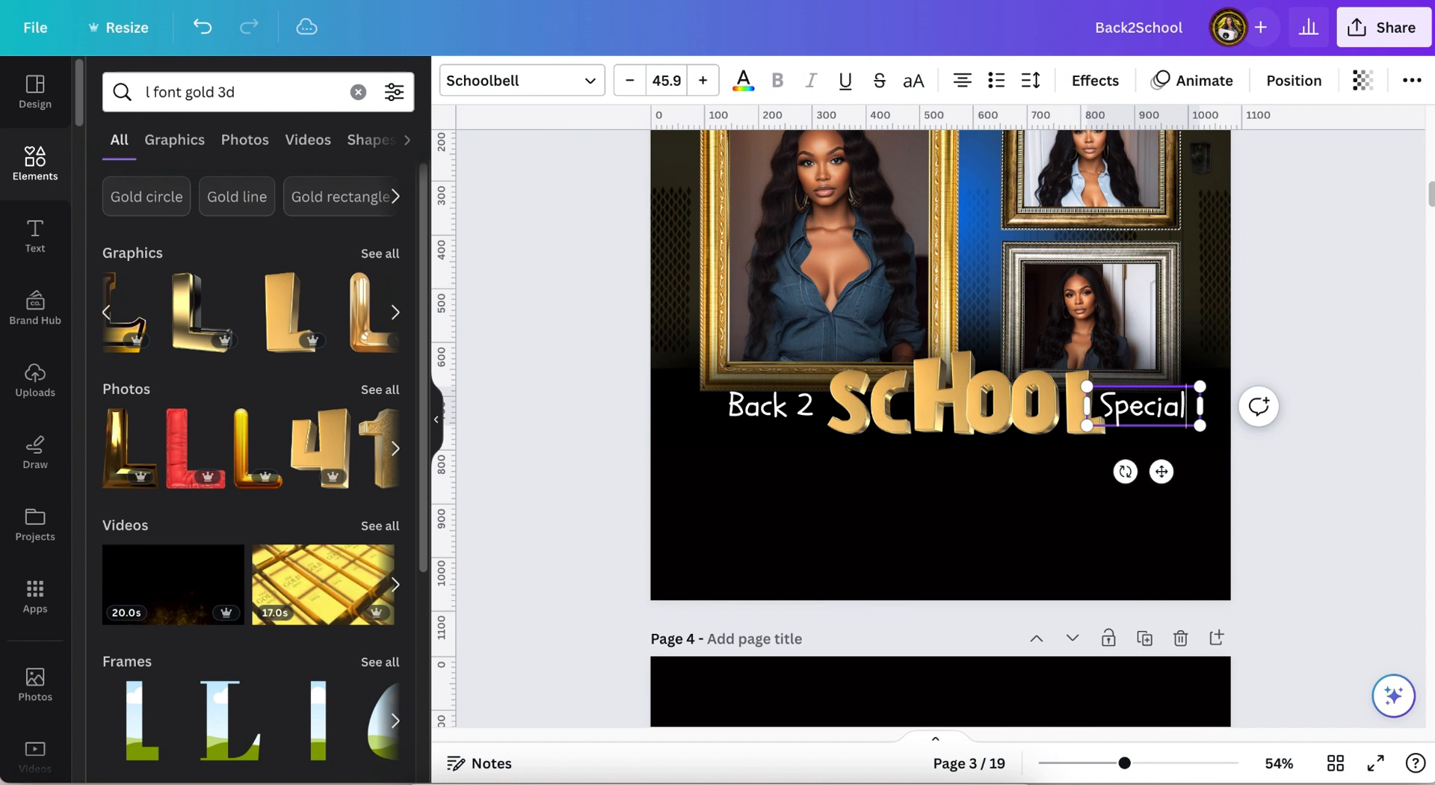
left_click(1316, 357)
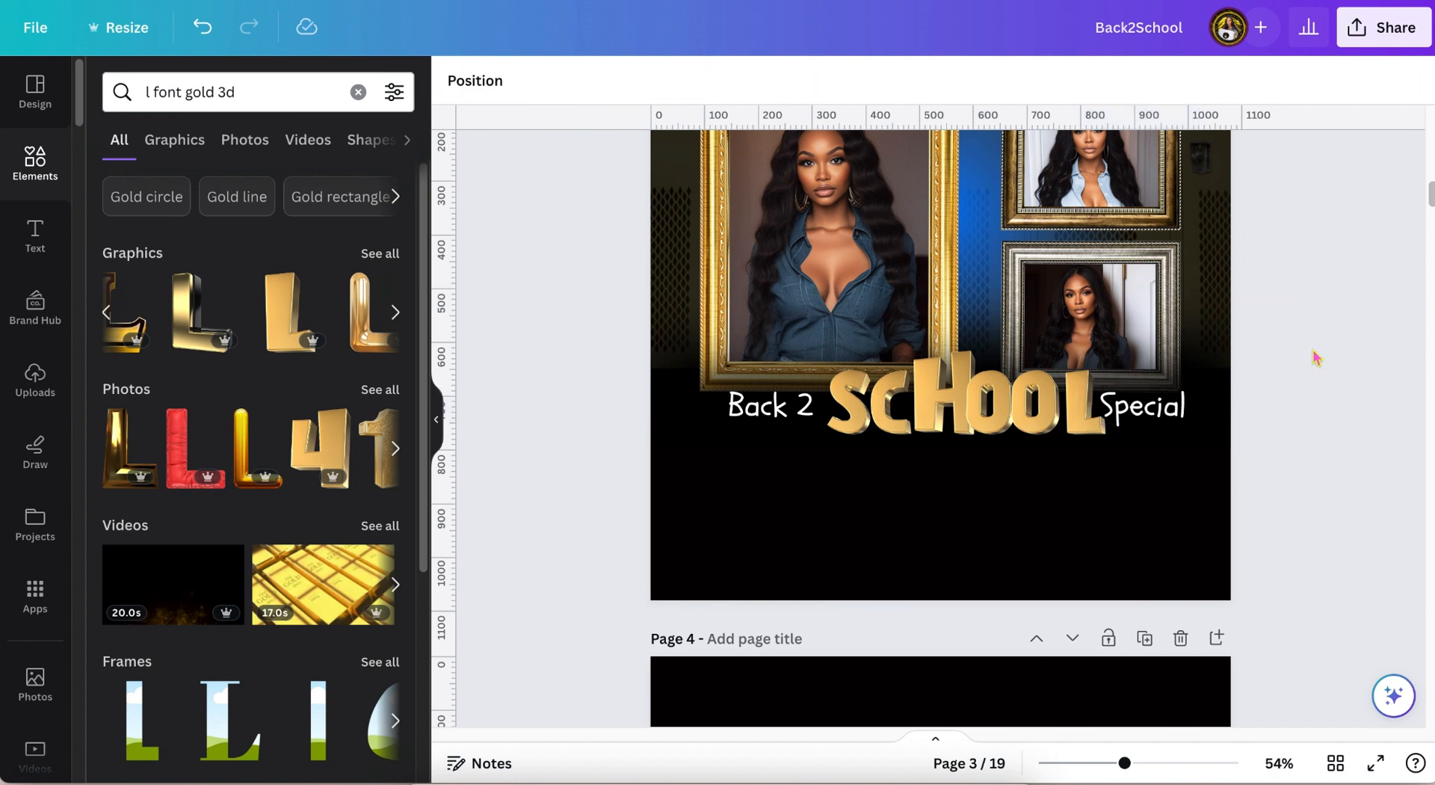
Even out the title line's spacing by nudging "Back 2" and SCHOOL slightly left and "Special" slightly right
left_click(766, 425)
left_click_drag(765, 425, 755, 414)
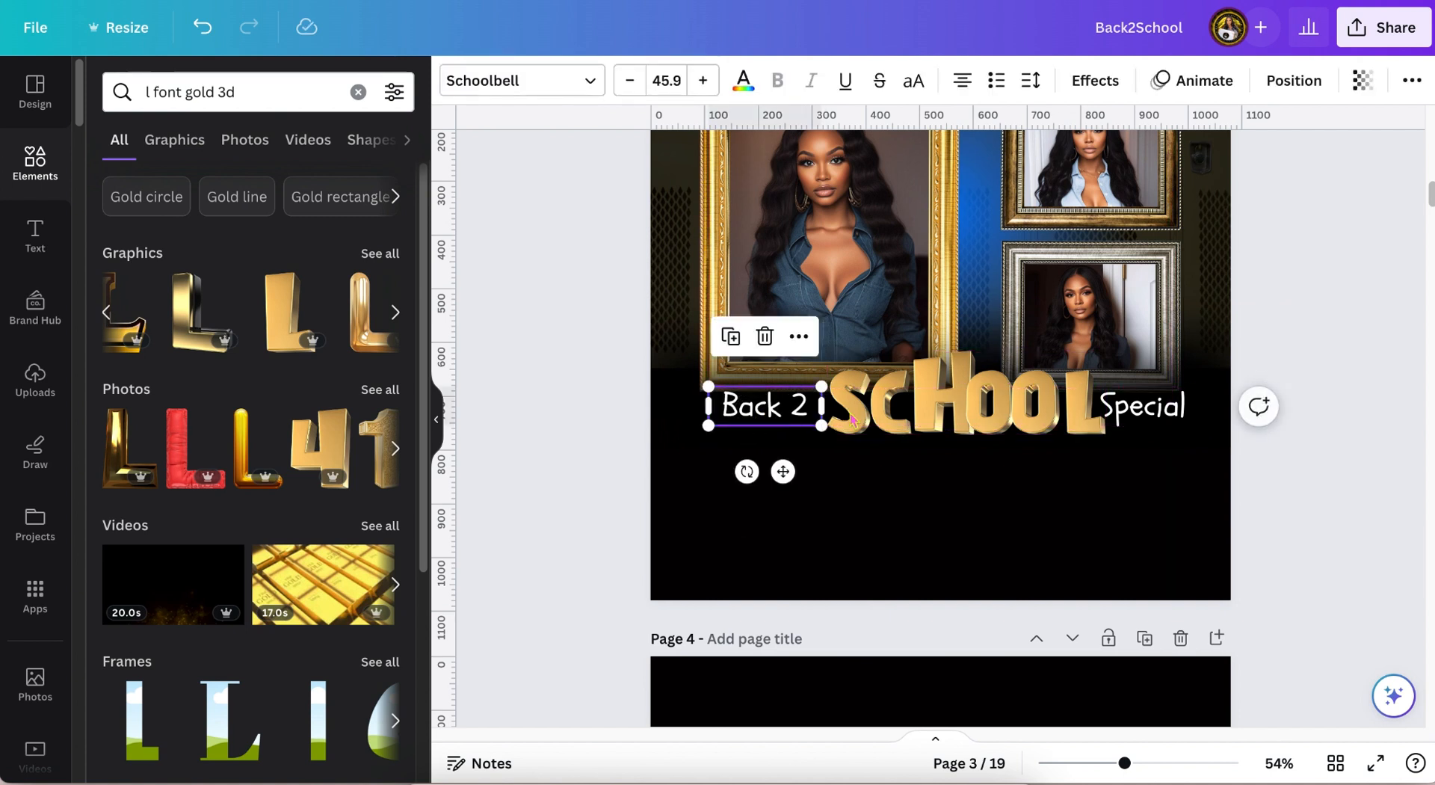
left_click(933, 408)
left_click_drag(934, 408, 930, 409)
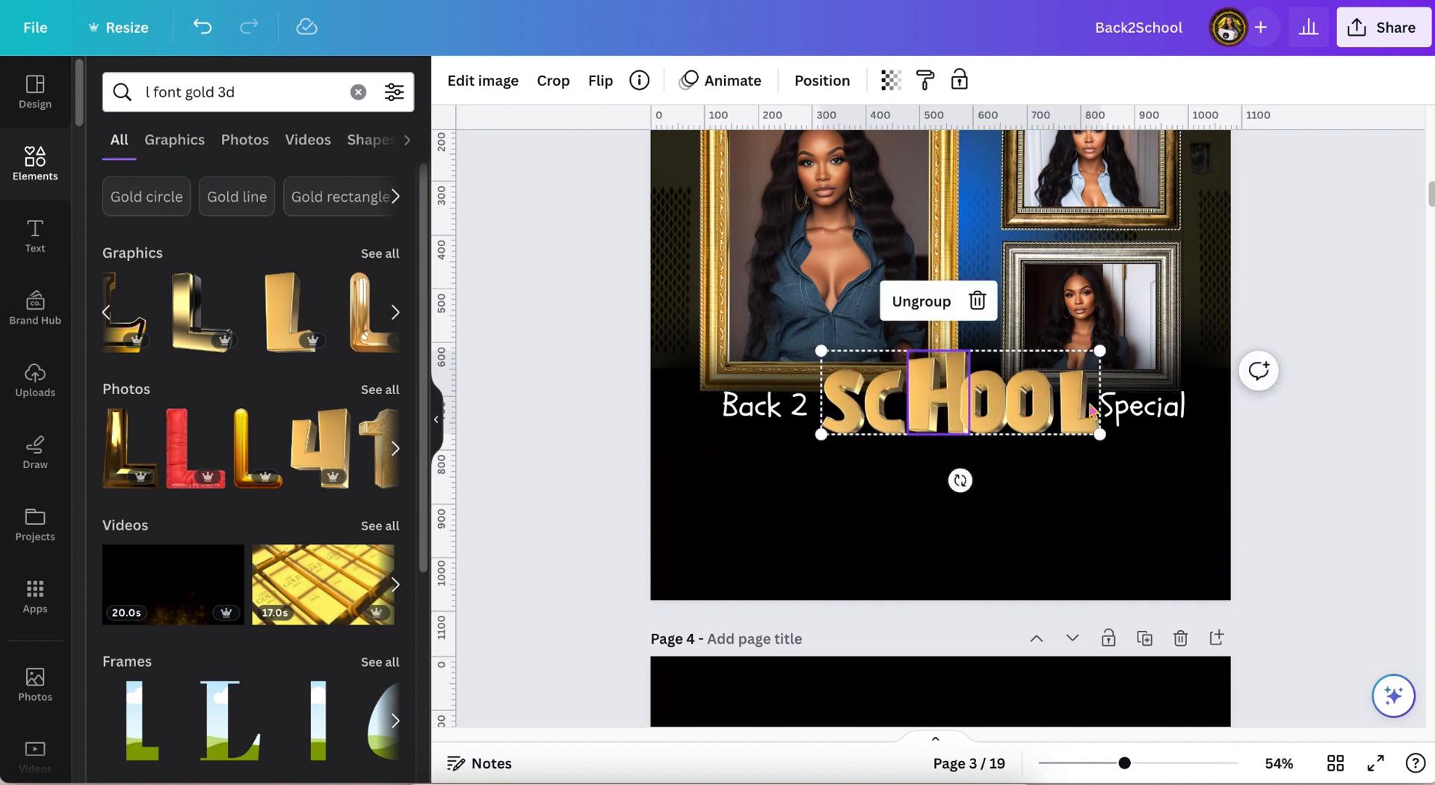
left_click(1161, 411)
left_click_drag(1161, 411, 1165, 411)
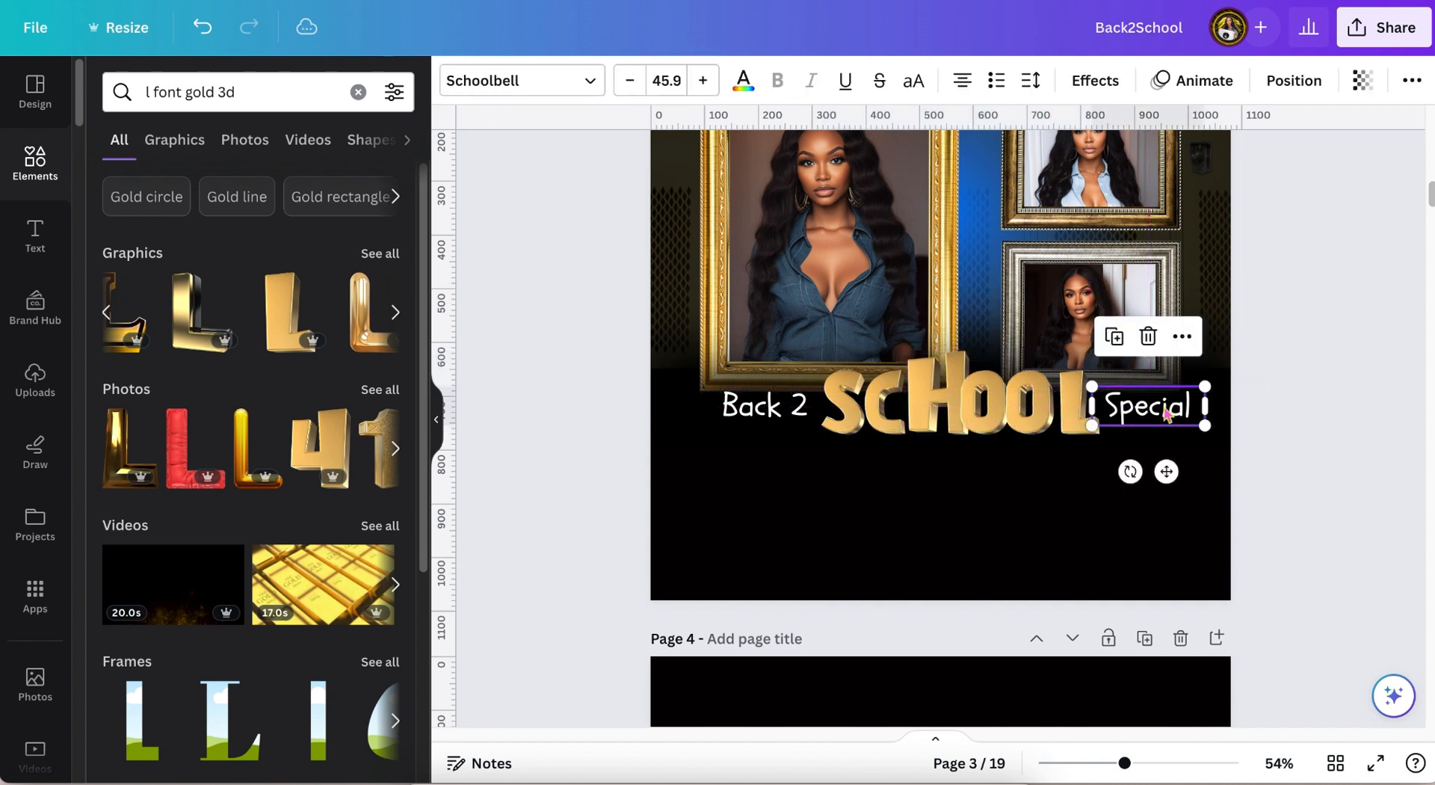
left_click(1346, 307)
scroll(1346, 308, "up", 2)
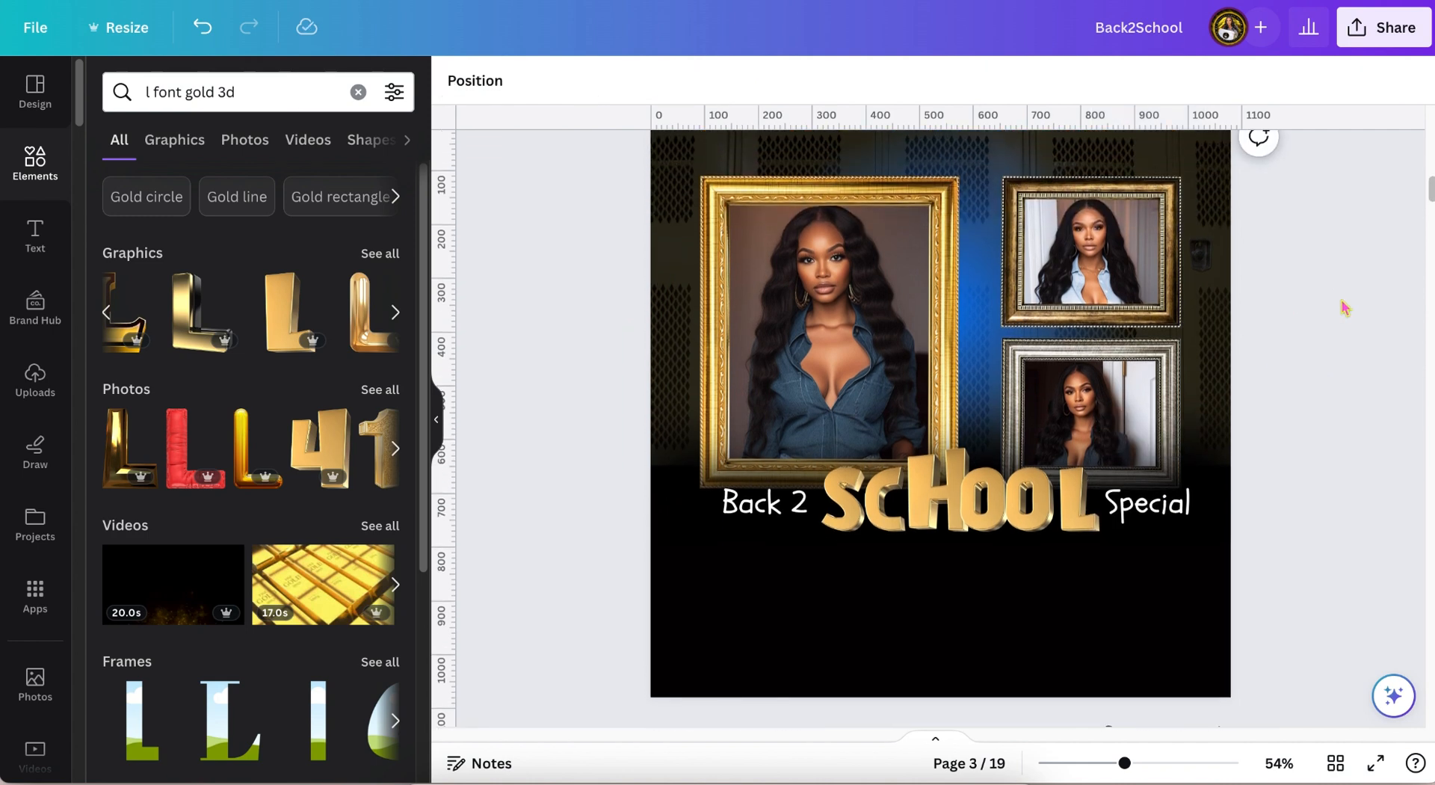
Duplicate the "Special" text on page 3, place the copy below the SCHOOL title and change its wording to "Frontal & Closures"
left_click(1146, 462)
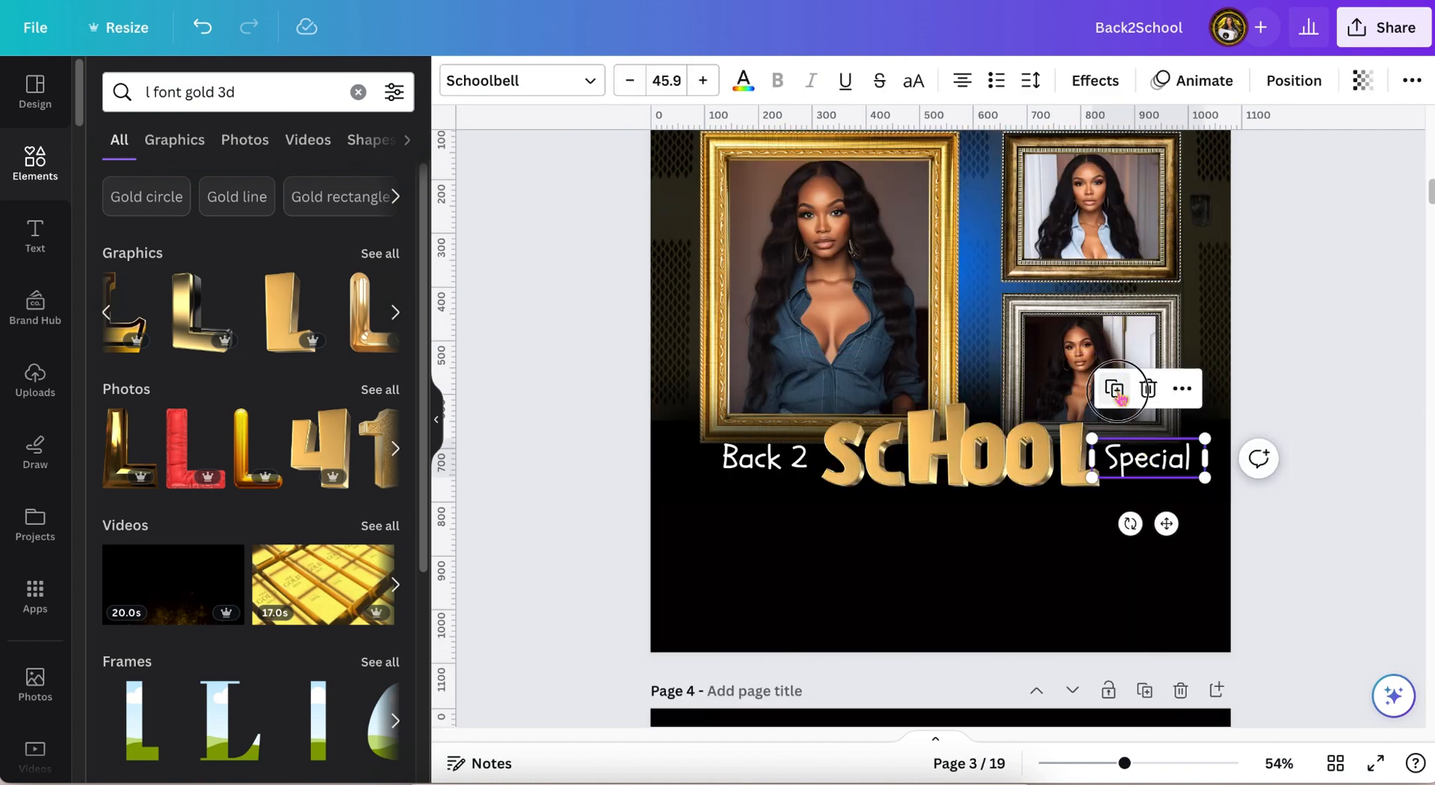
left_click_drag(1166, 523, 894, 613)
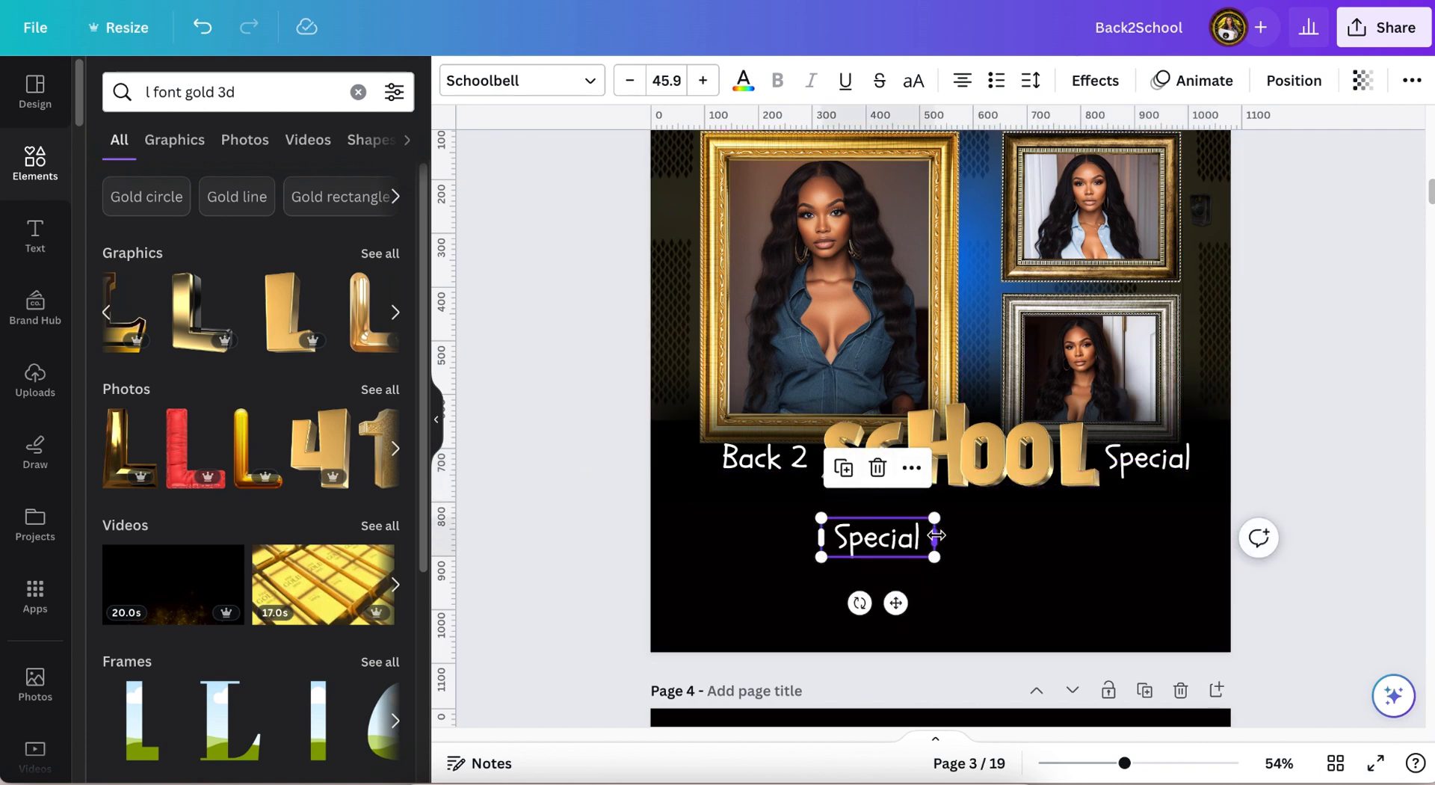
double_click(911, 543)
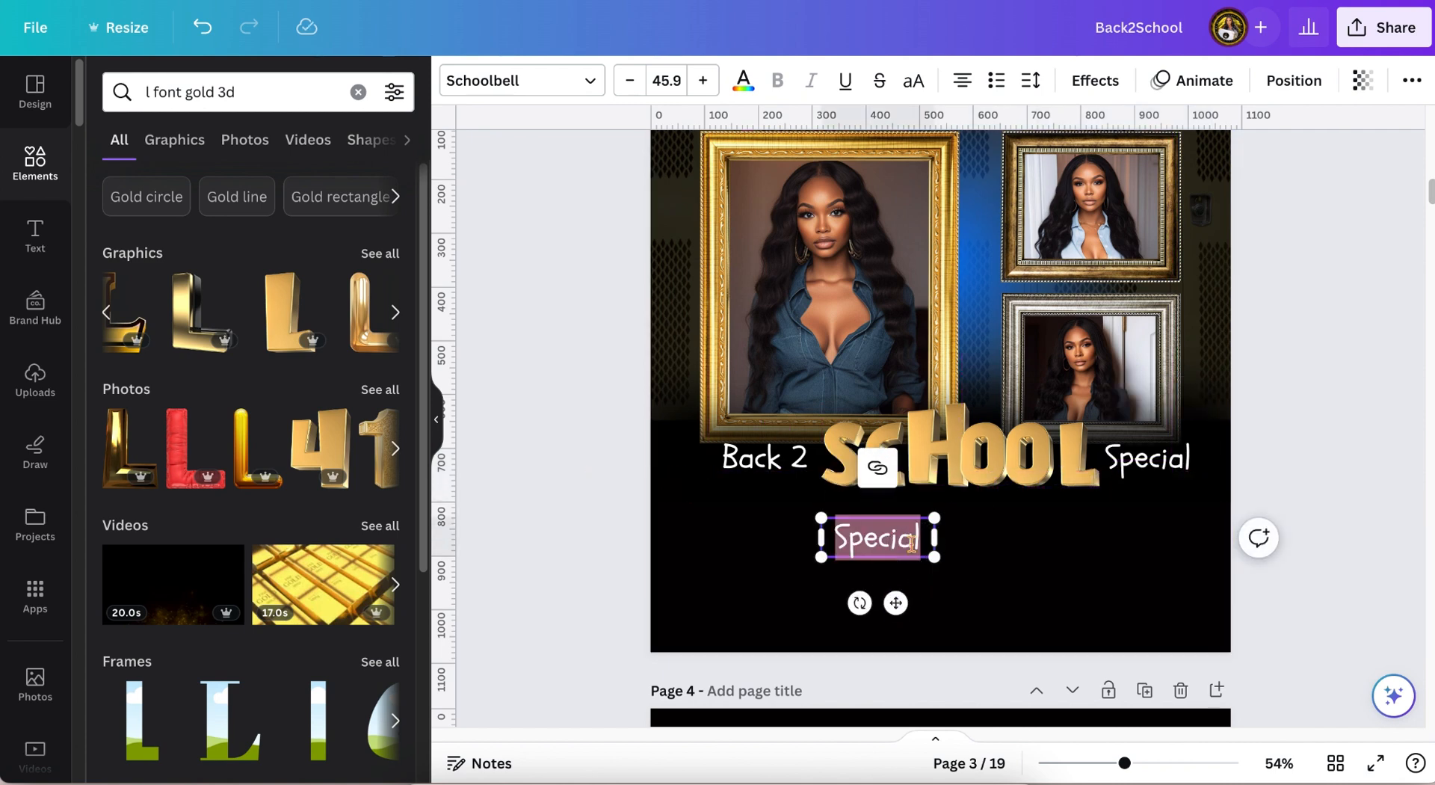
type("F")
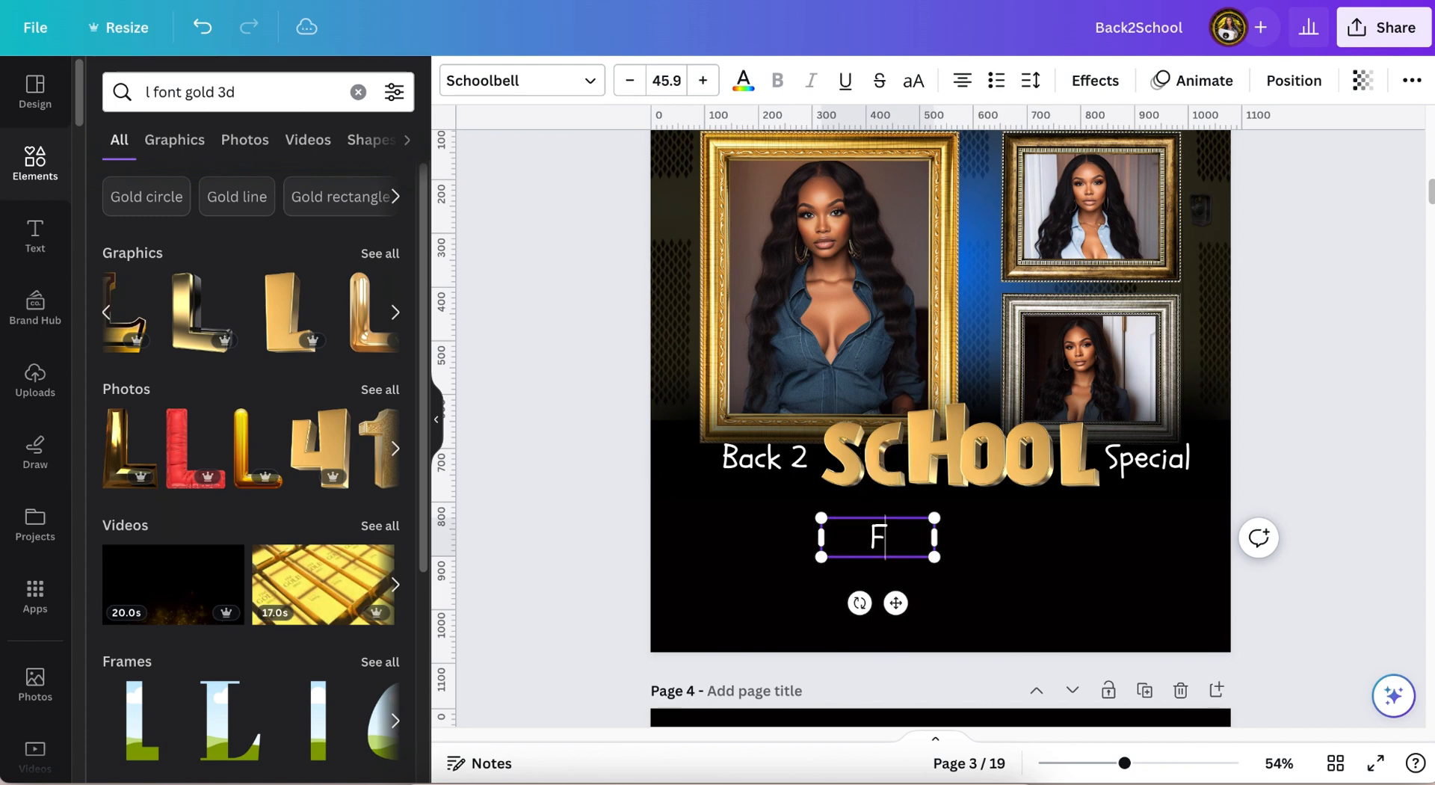
type("rontal")
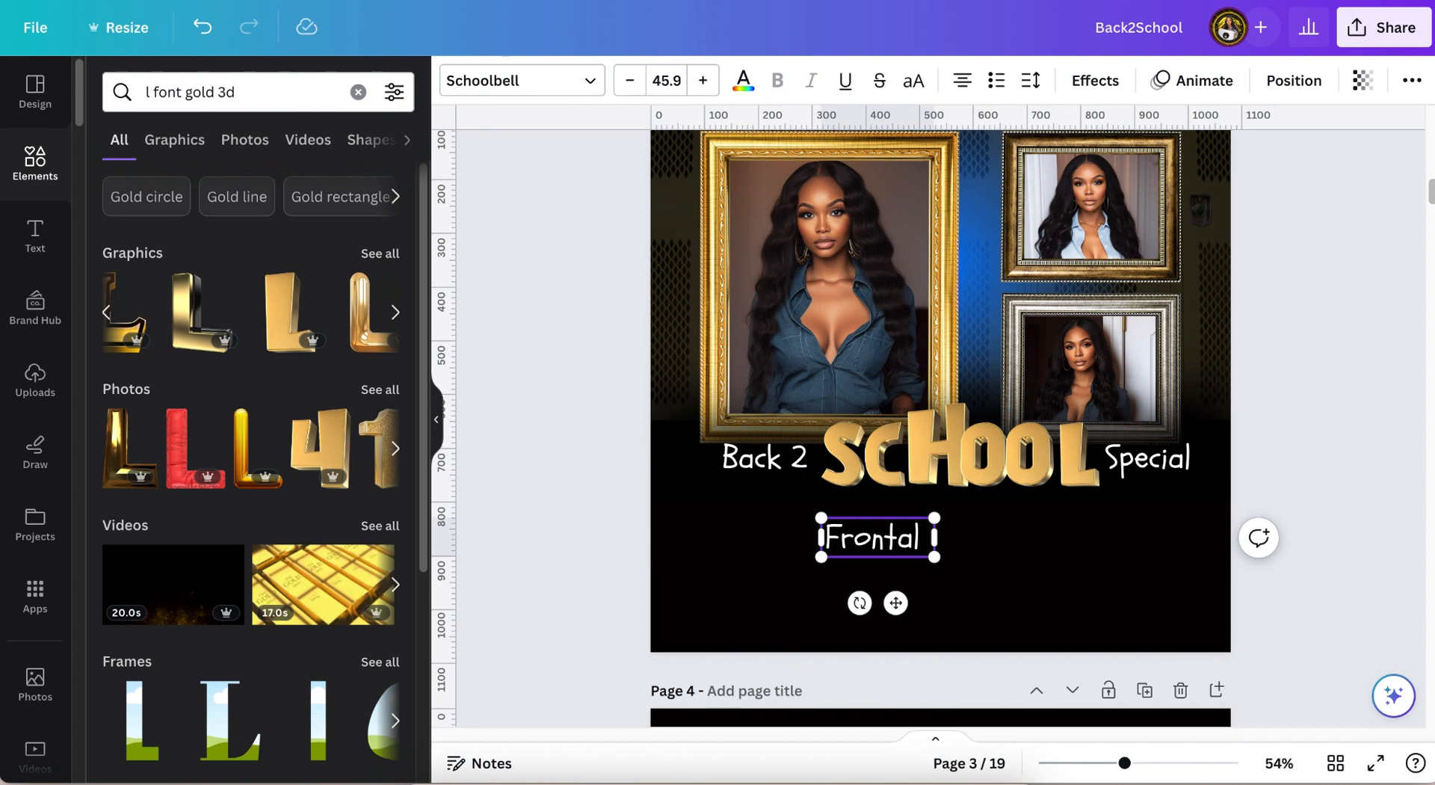
type(" &")
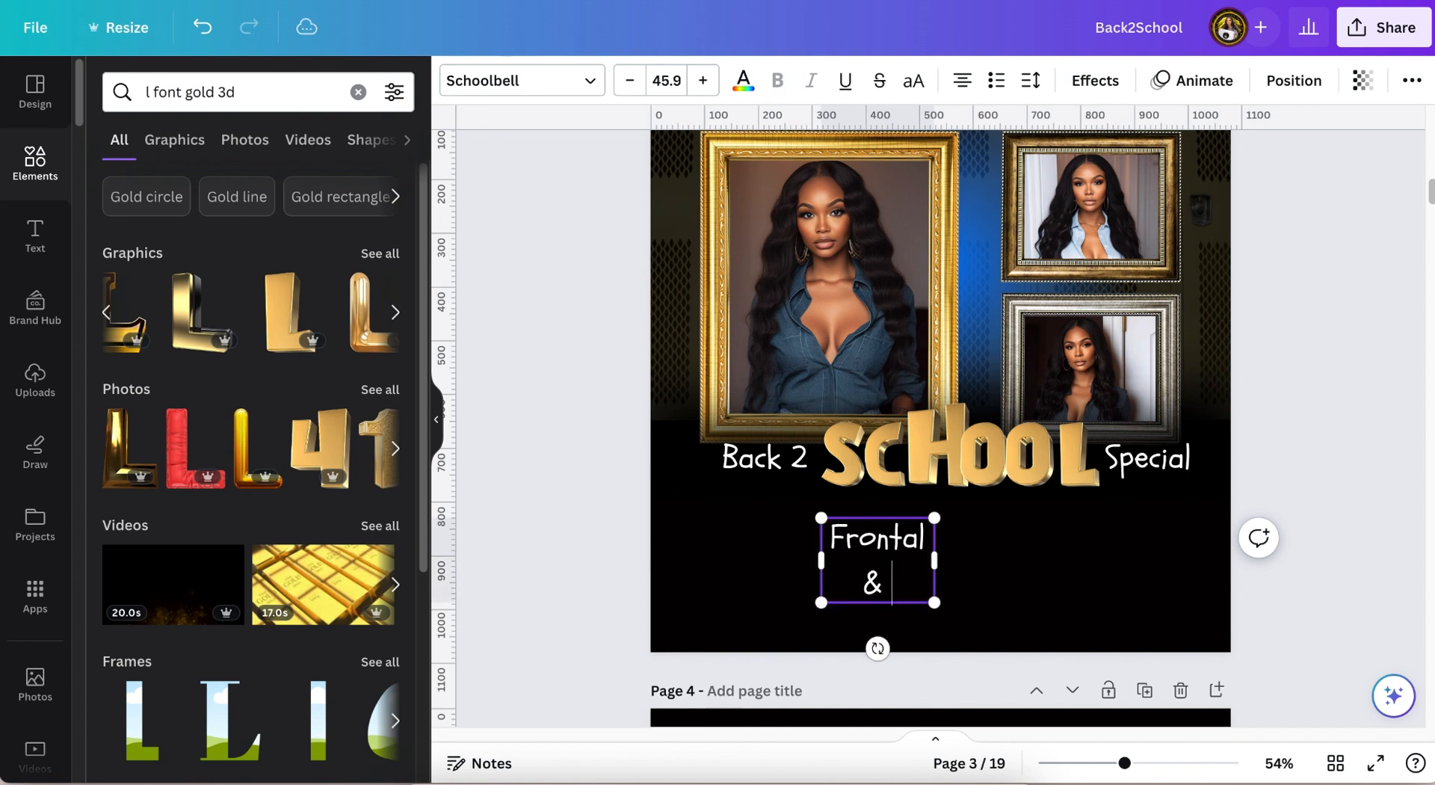
type(" C")
type("losure")
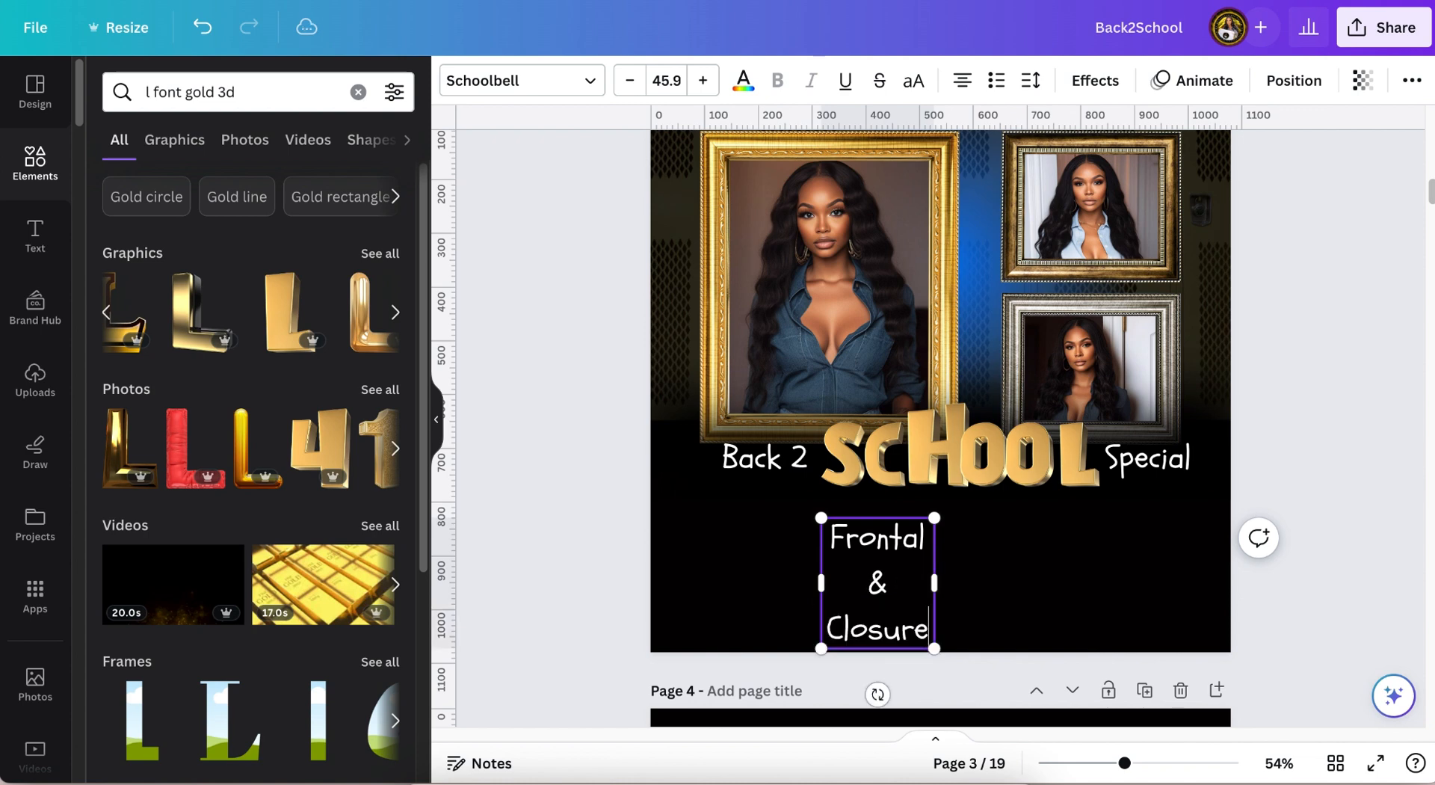
key("Return")
type("sures")
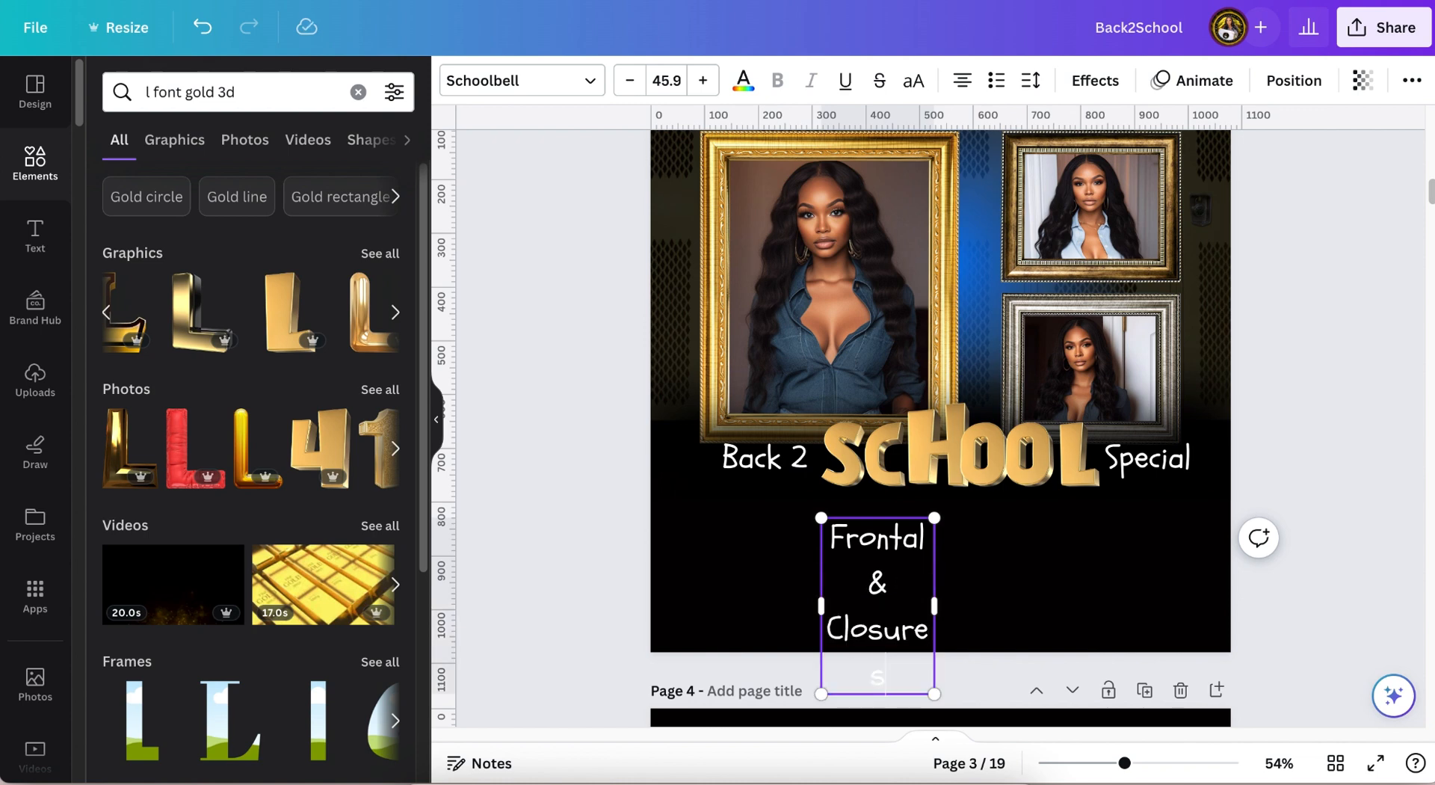
Widen the "Frontal & Closures" text box so it fits on one line and position it just beneath the SCHOOL title
left_click_drag(938, 608, 1125, 577)
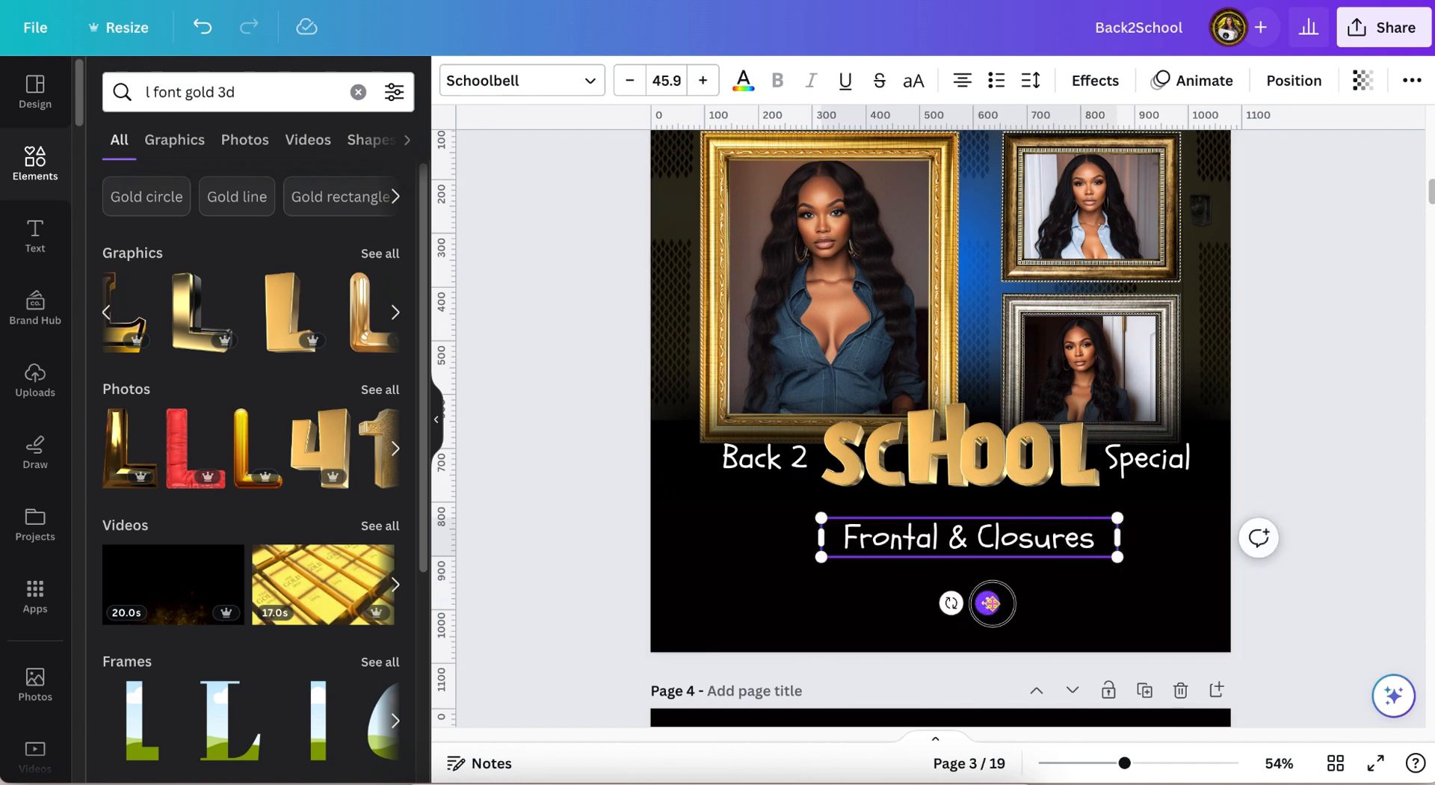
left_click_drag(988, 603, 989, 577)
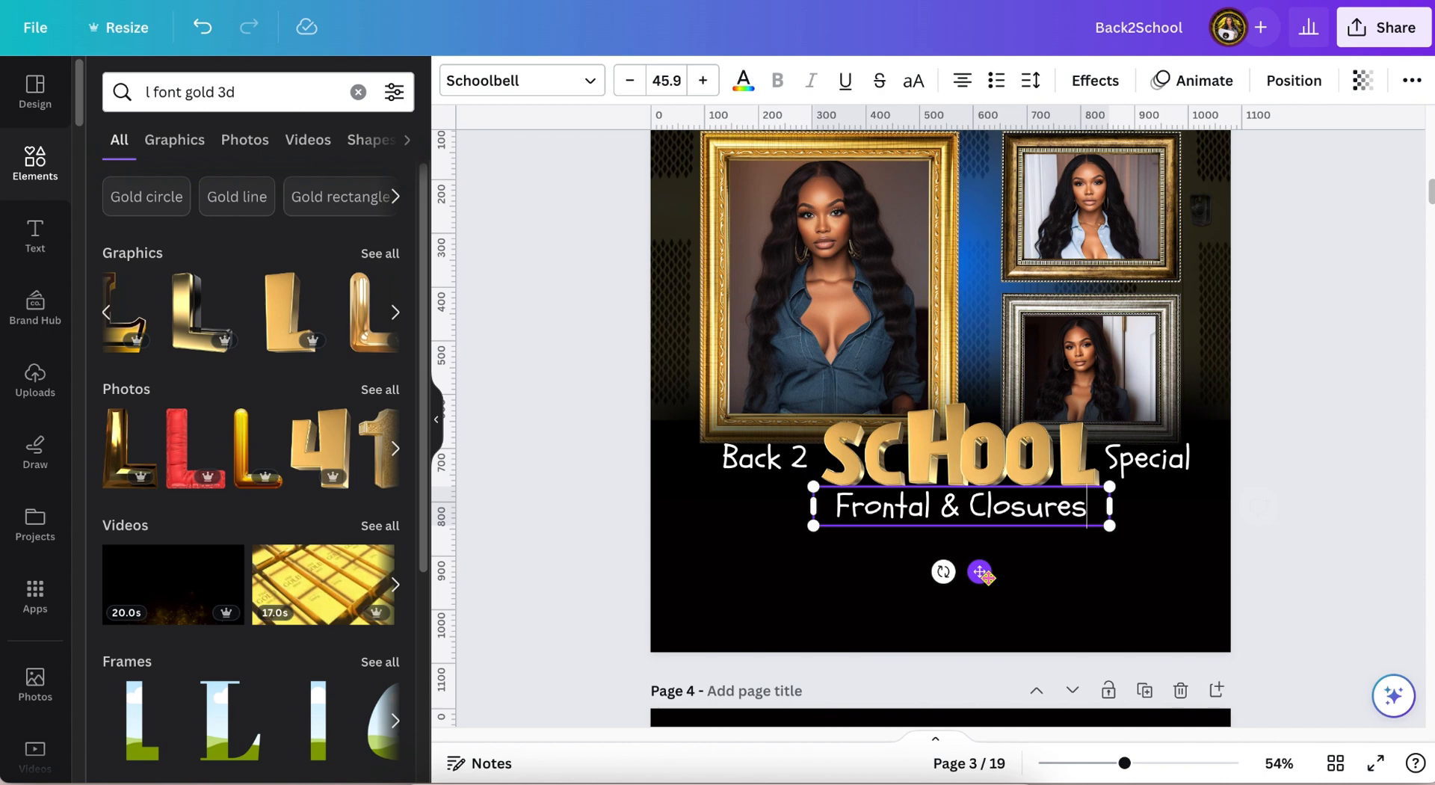
left_click(1296, 402)
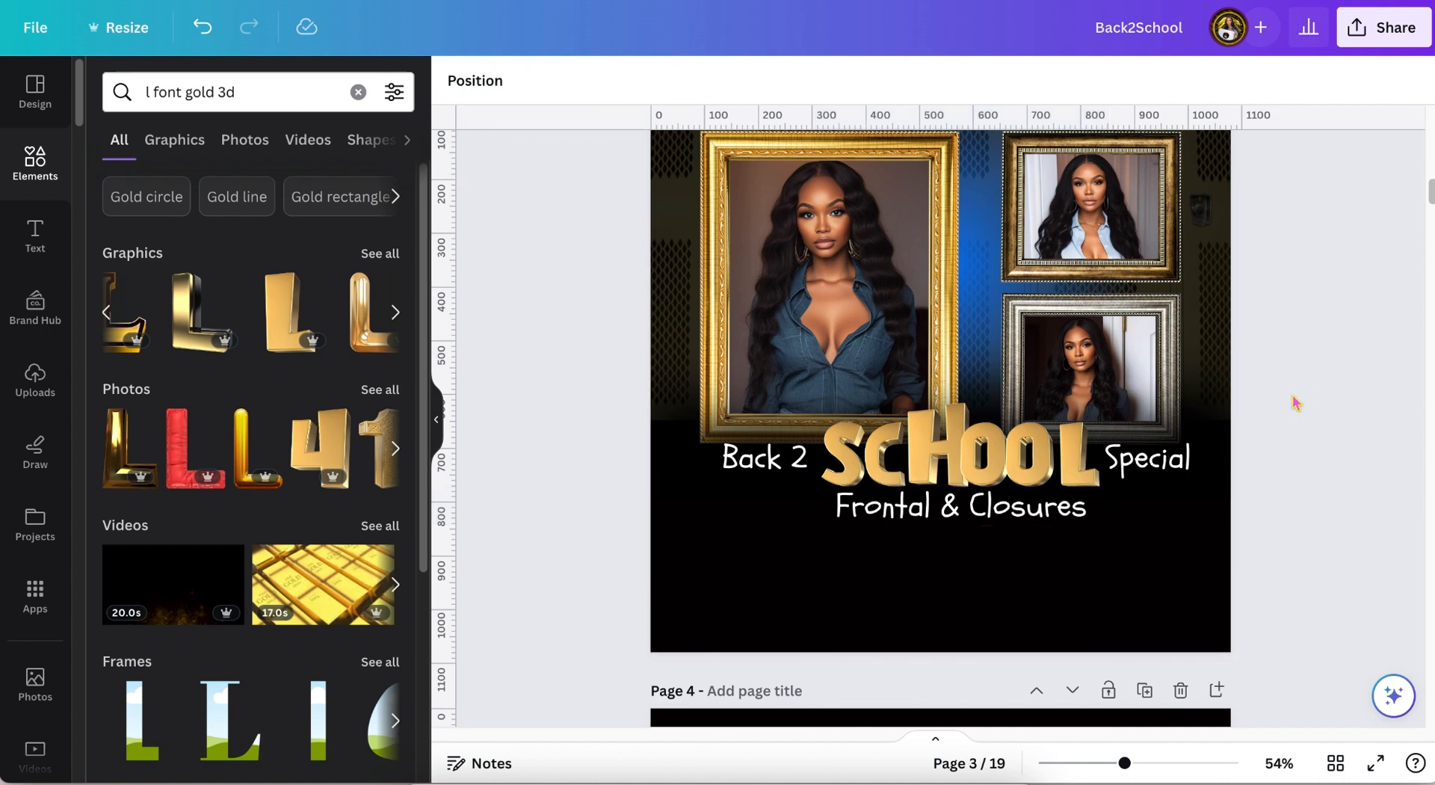
left_click(1020, 518)
key("Down")
key("Down")
key("Down")
key("Down")
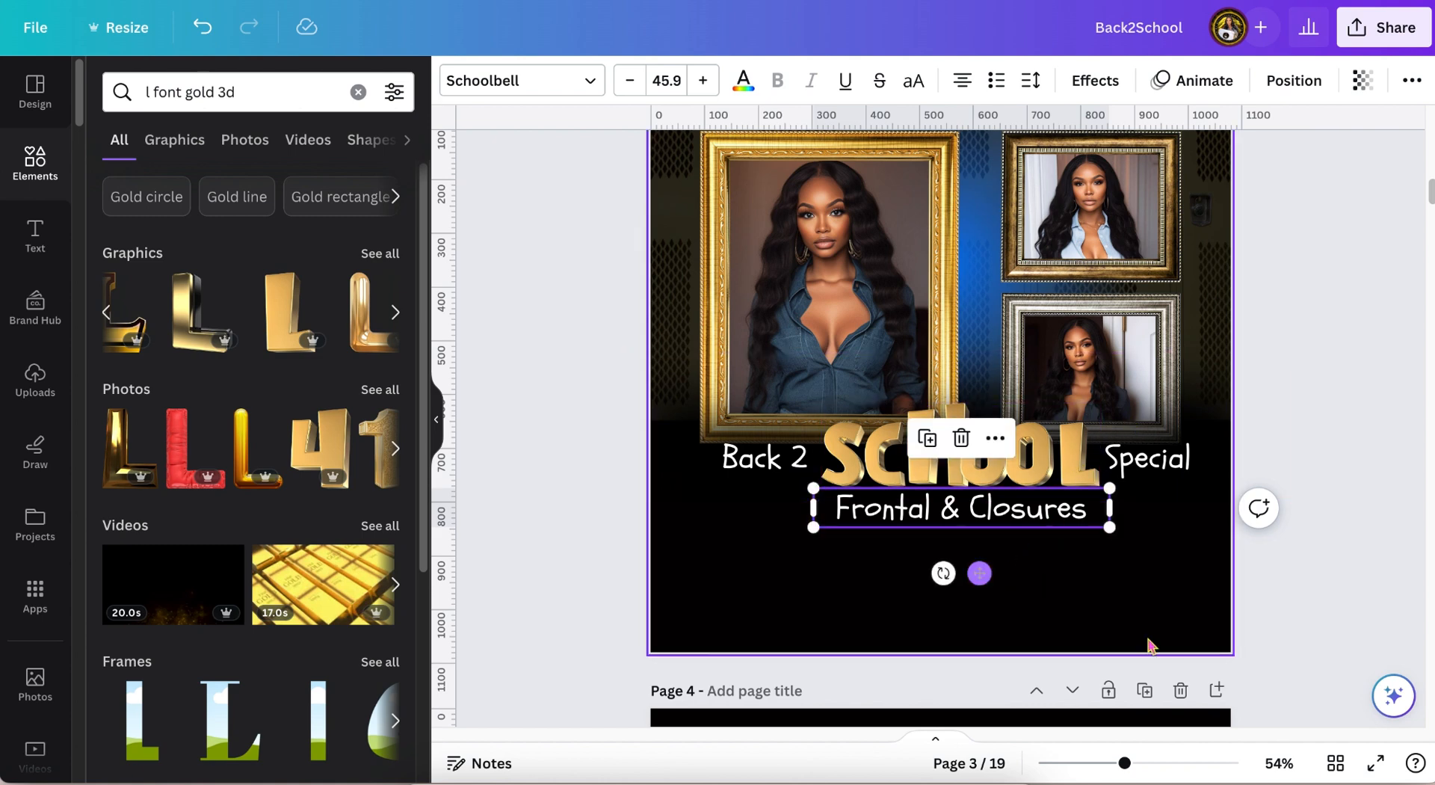
Add the recently used gold "85$" graphic, scaled small and tilted slightly, directly after "Frontal & Closures" and below "Special"
left_click(1135, 763)
left_click_drag(1136, 763, 1140, 763)
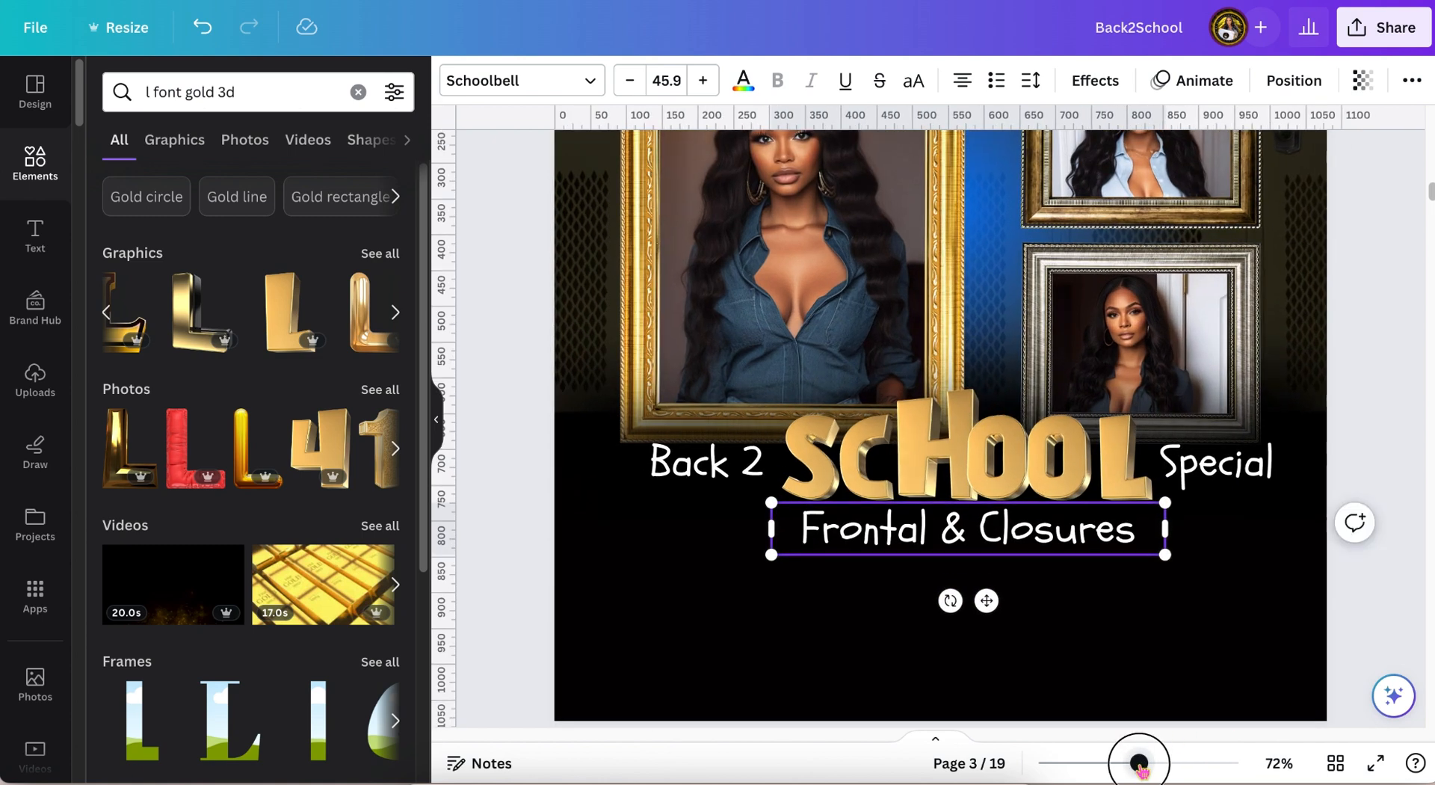
left_click(1382, 381)
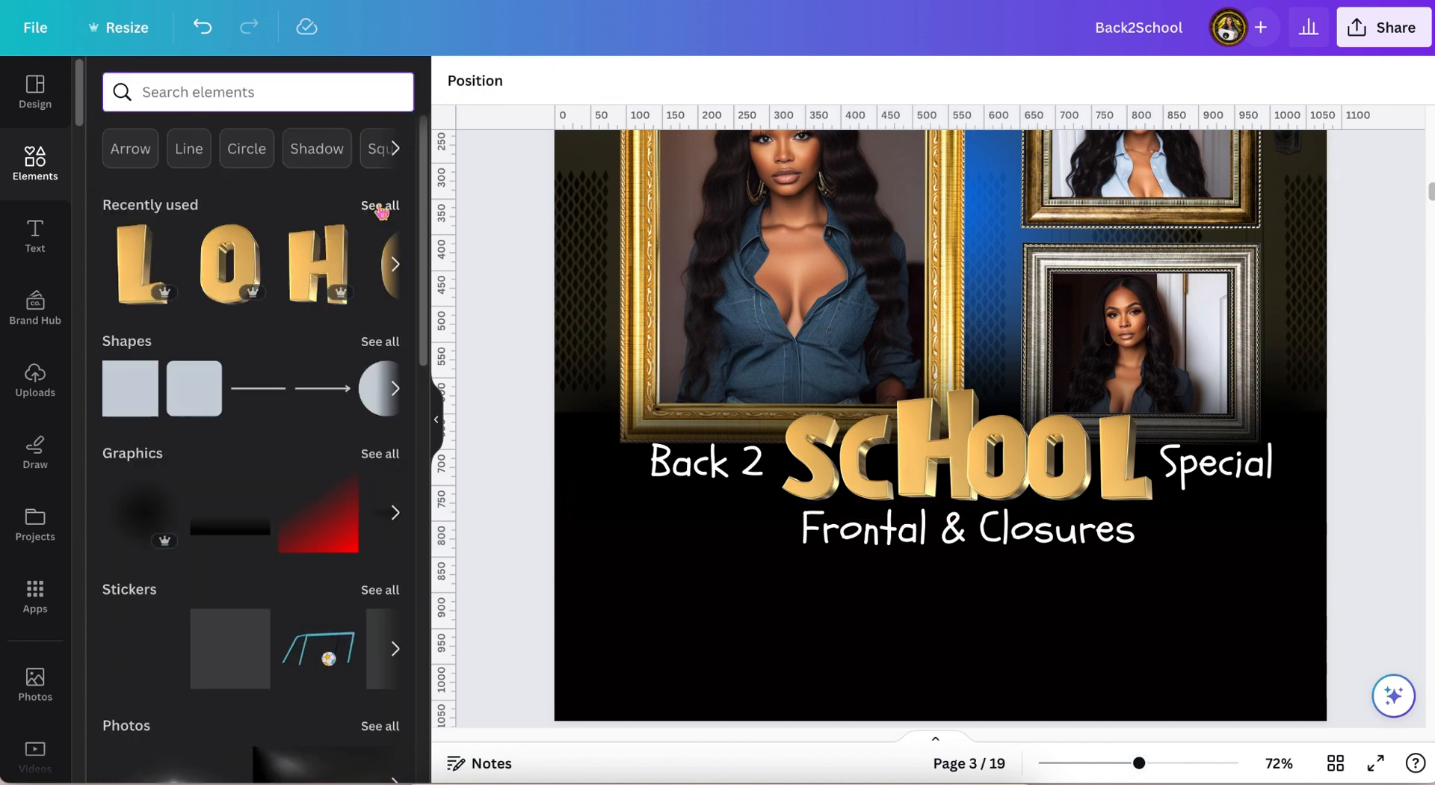
left_click(379, 197)
scroll(322, 441, "down", 5)
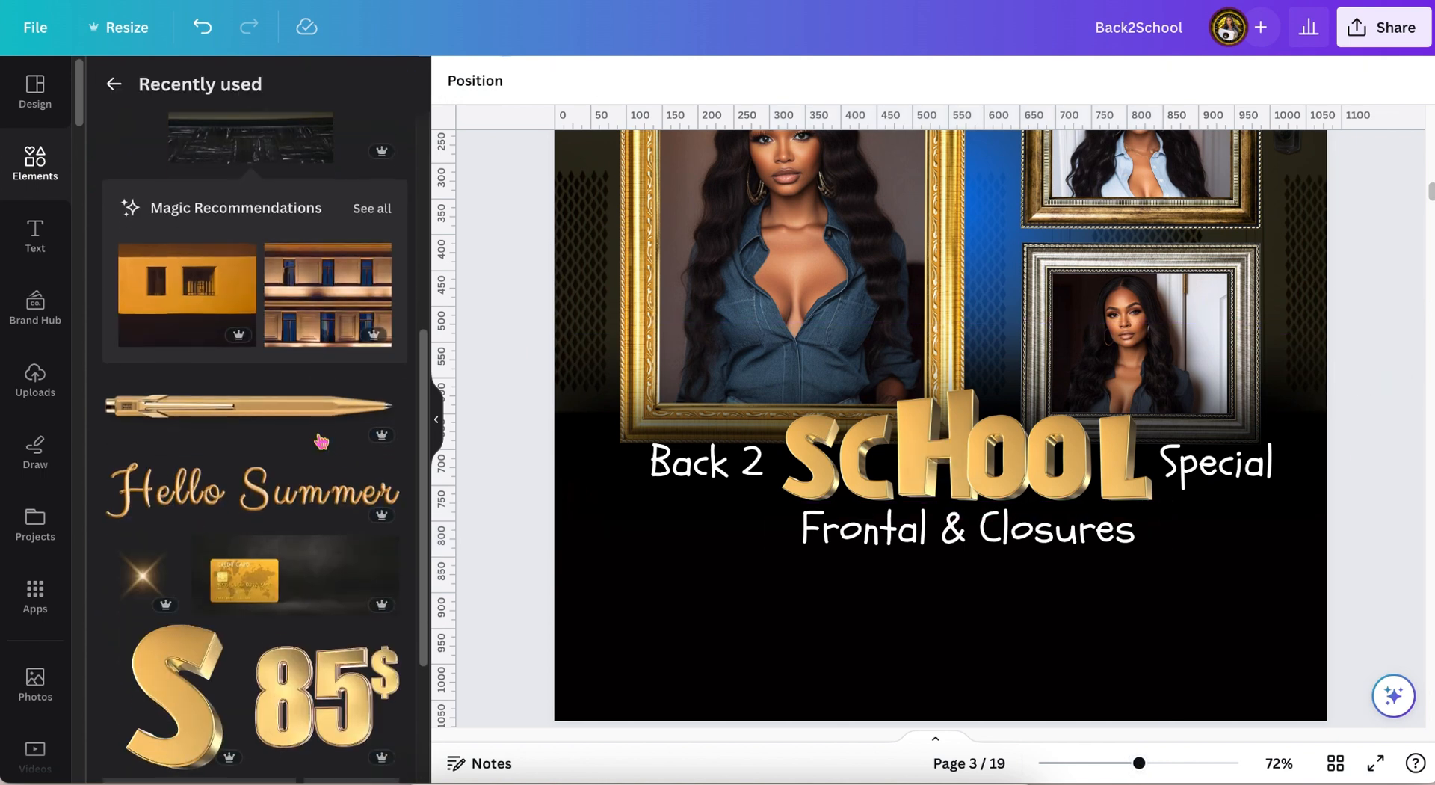
left_click(318, 508)
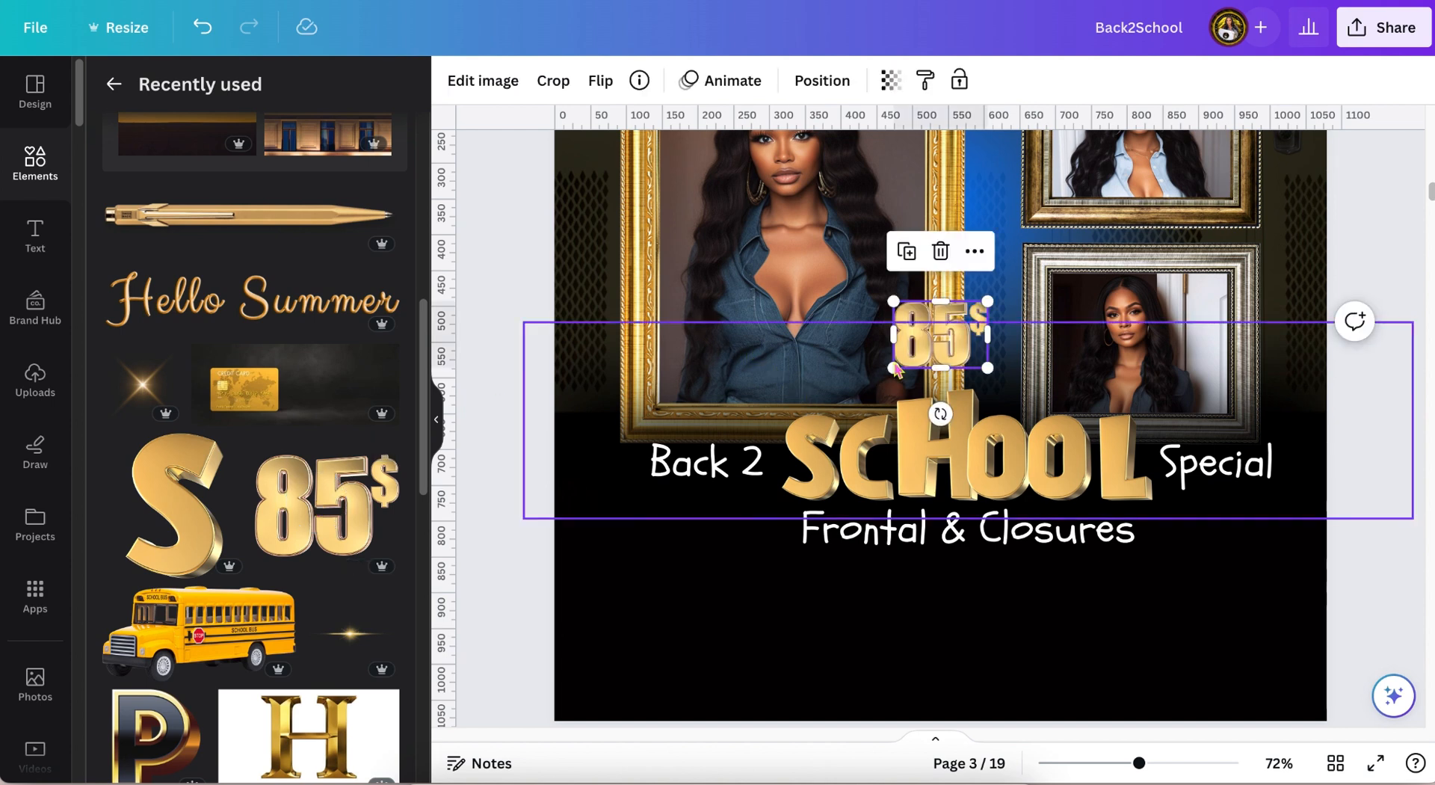
left_click_drag(929, 330, 1192, 512)
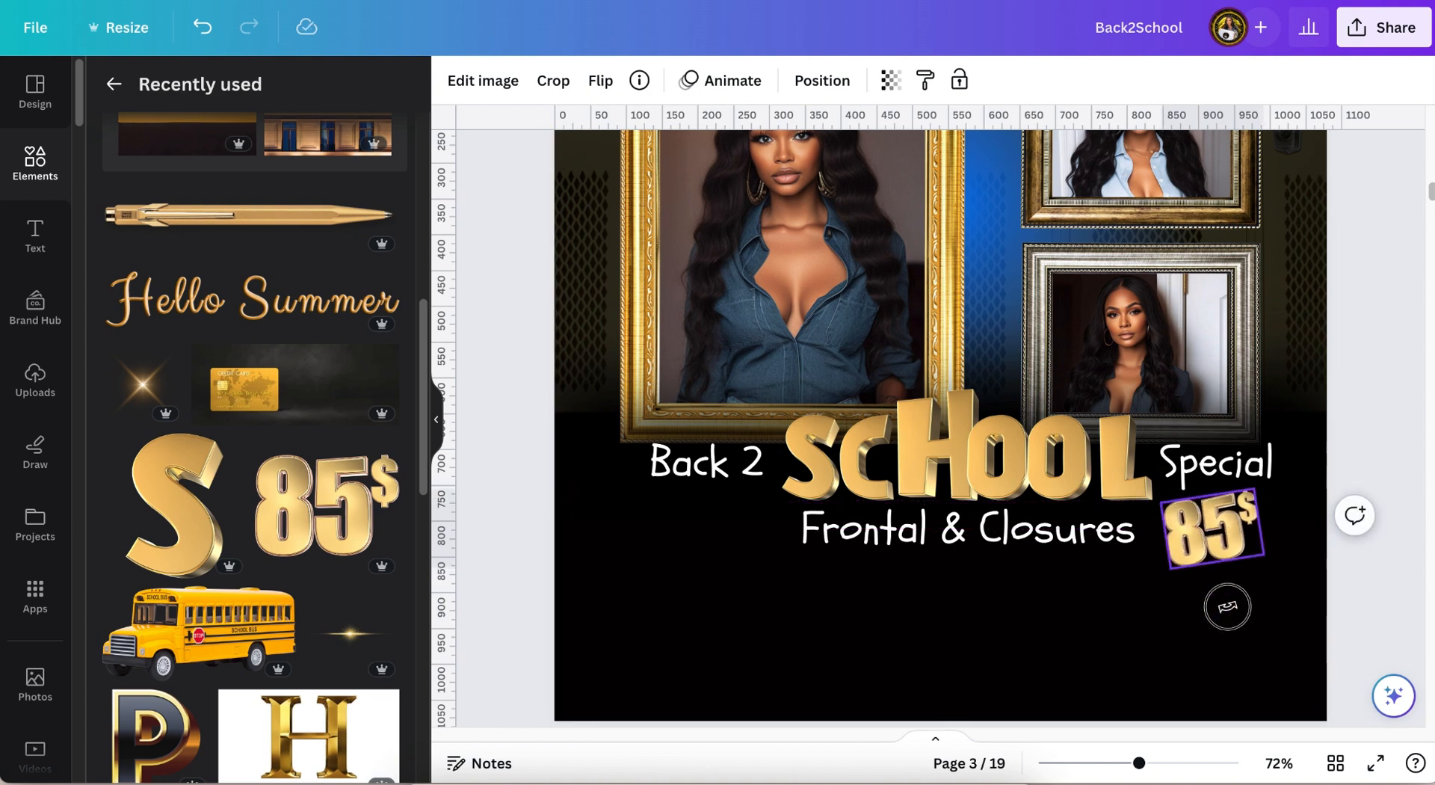
left_click(1354, 350)
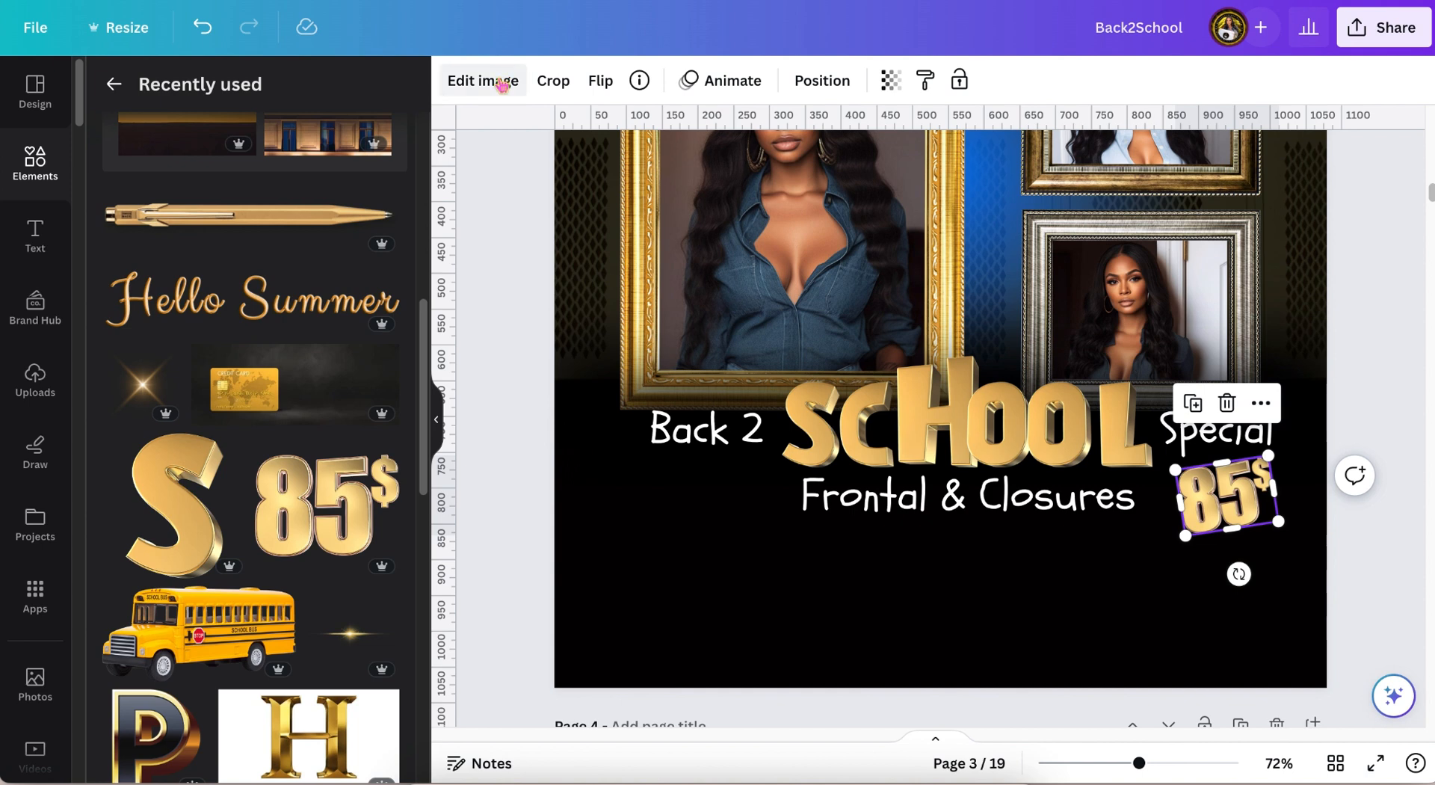
Give the "85$" graphic a Glow shadow and open the glow's settings
left_click(500, 79)
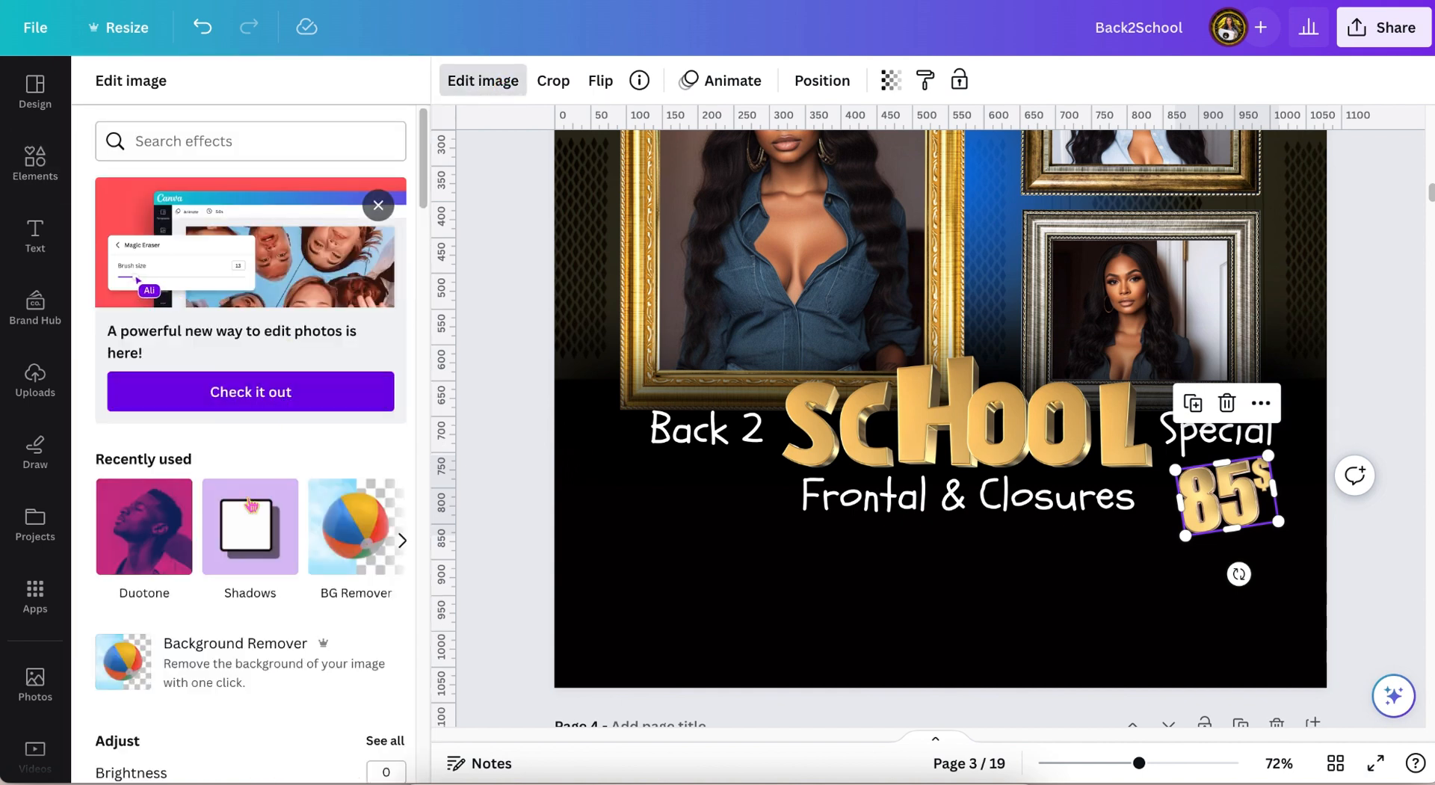
left_click(251, 535)
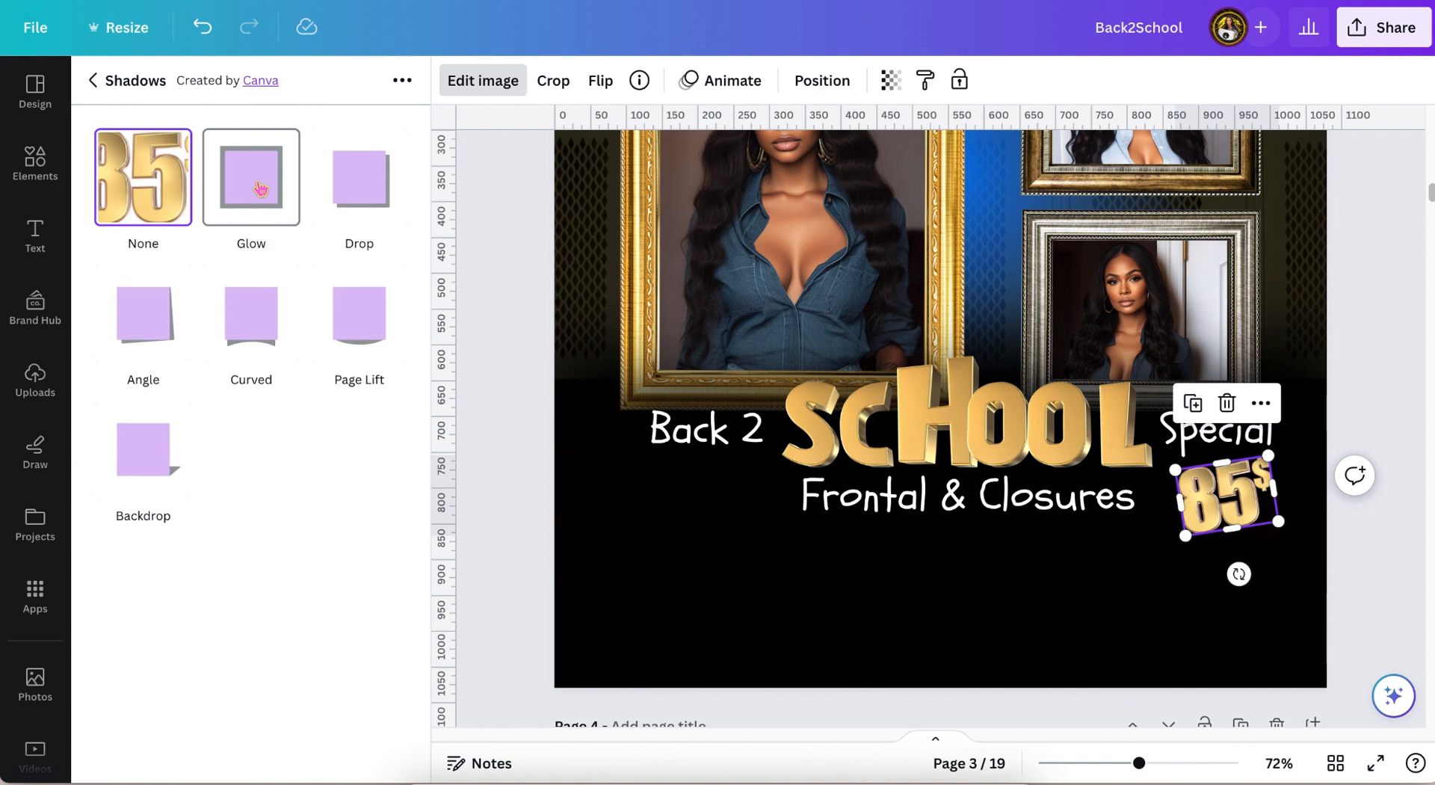
left_click(260, 188)
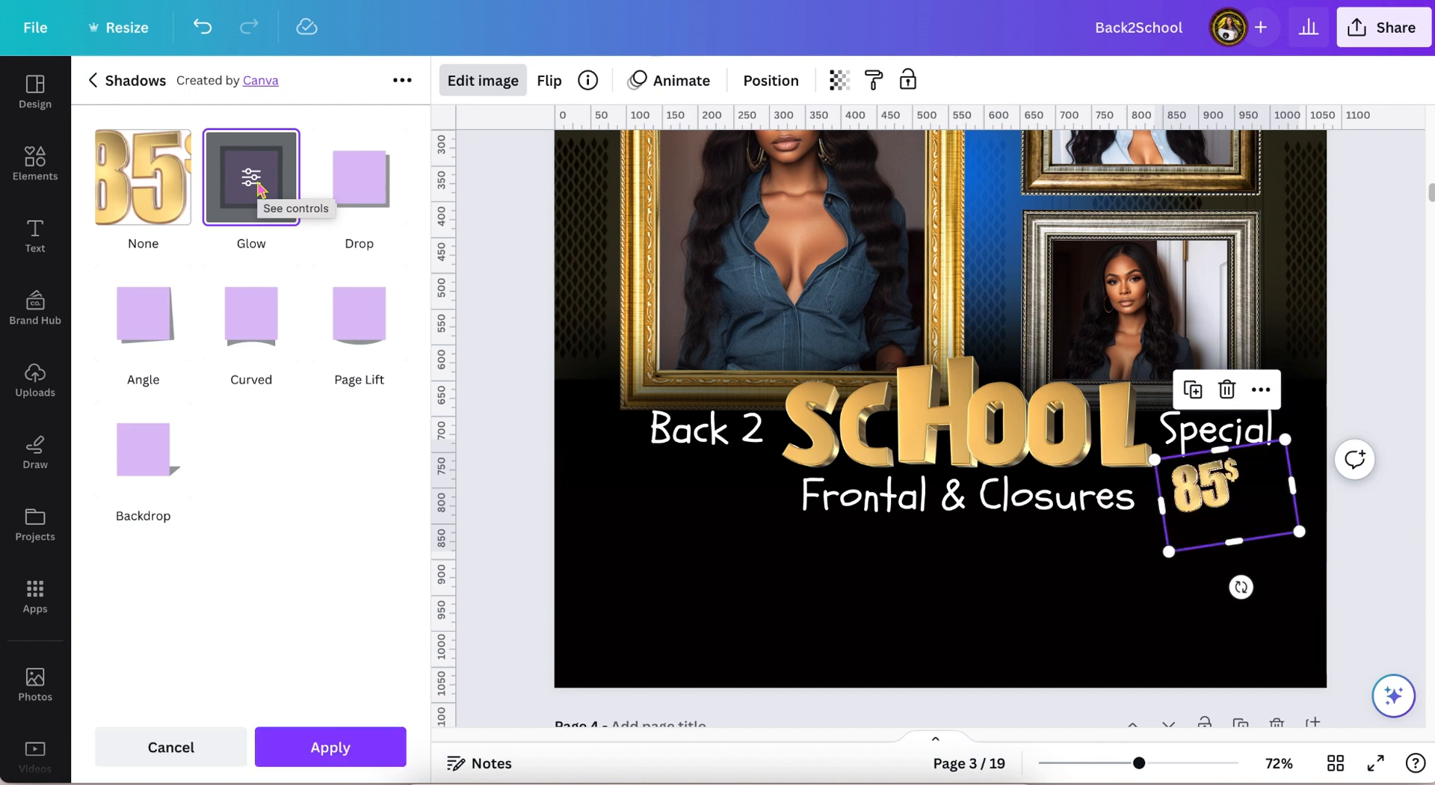
left_click(252, 178)
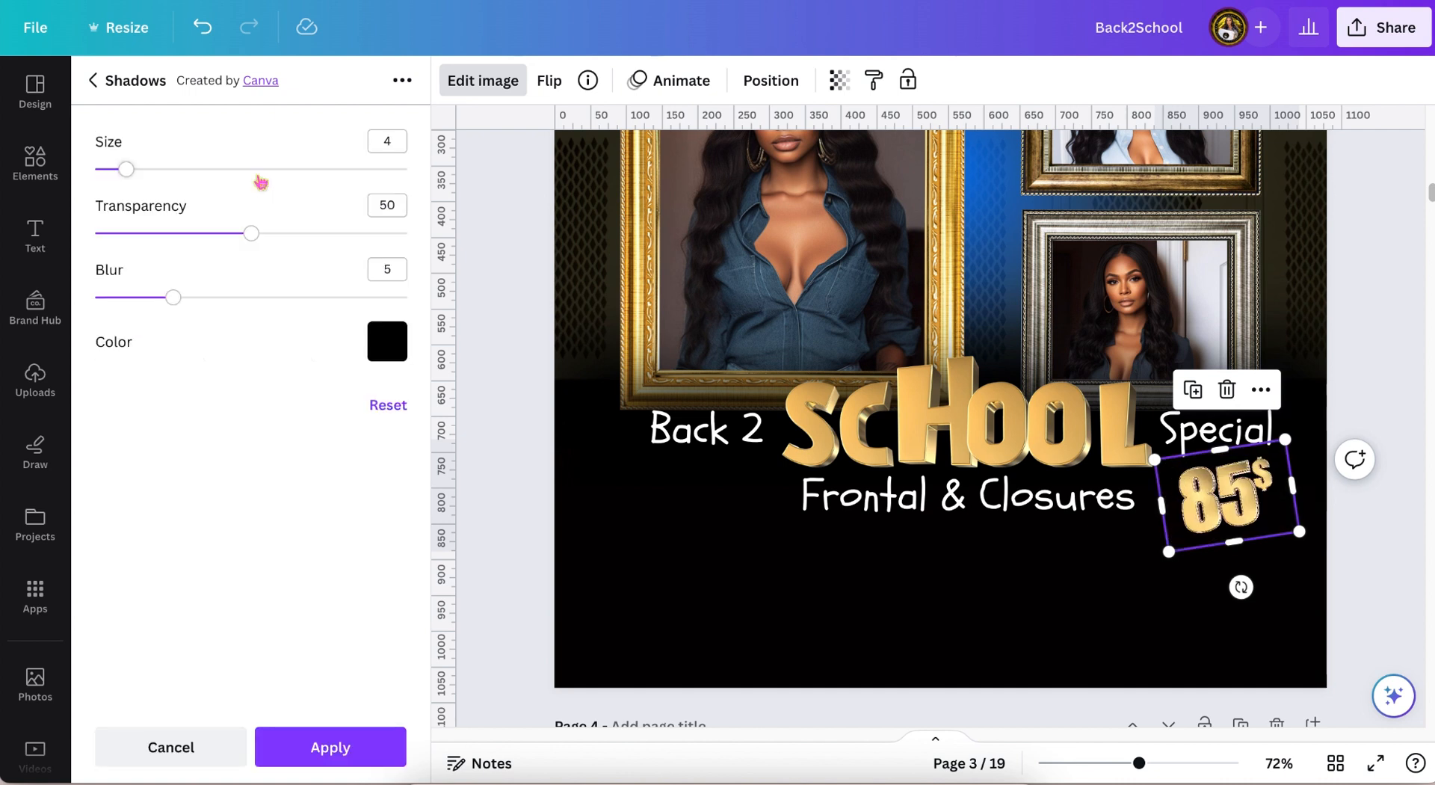
Set the glow color of the "85$" graphic to the blue #1A68BE sampled from the locker background between the frames
left_click(387, 343)
scroll(497, 549, "down", 3)
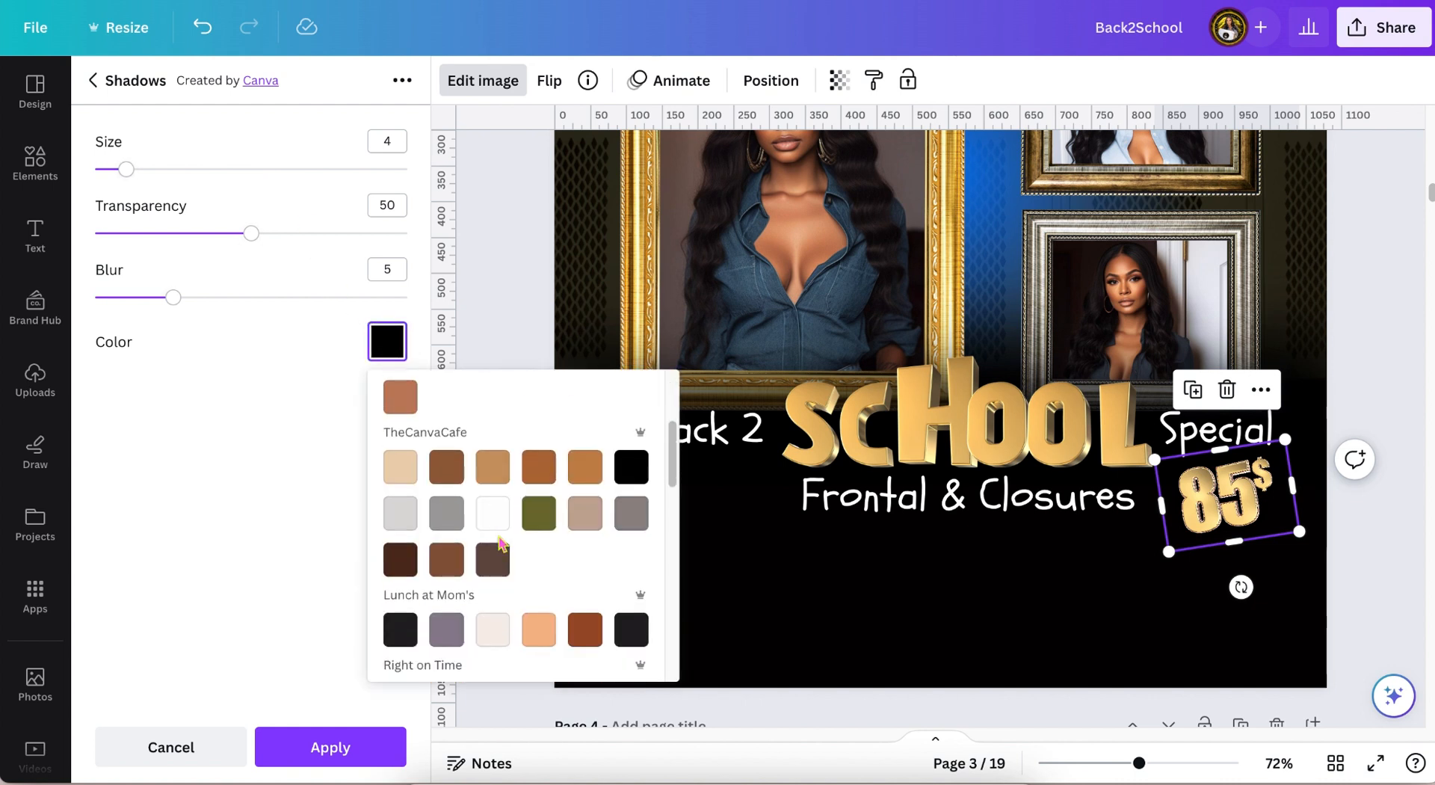
scroll(500, 543, "down", 4)
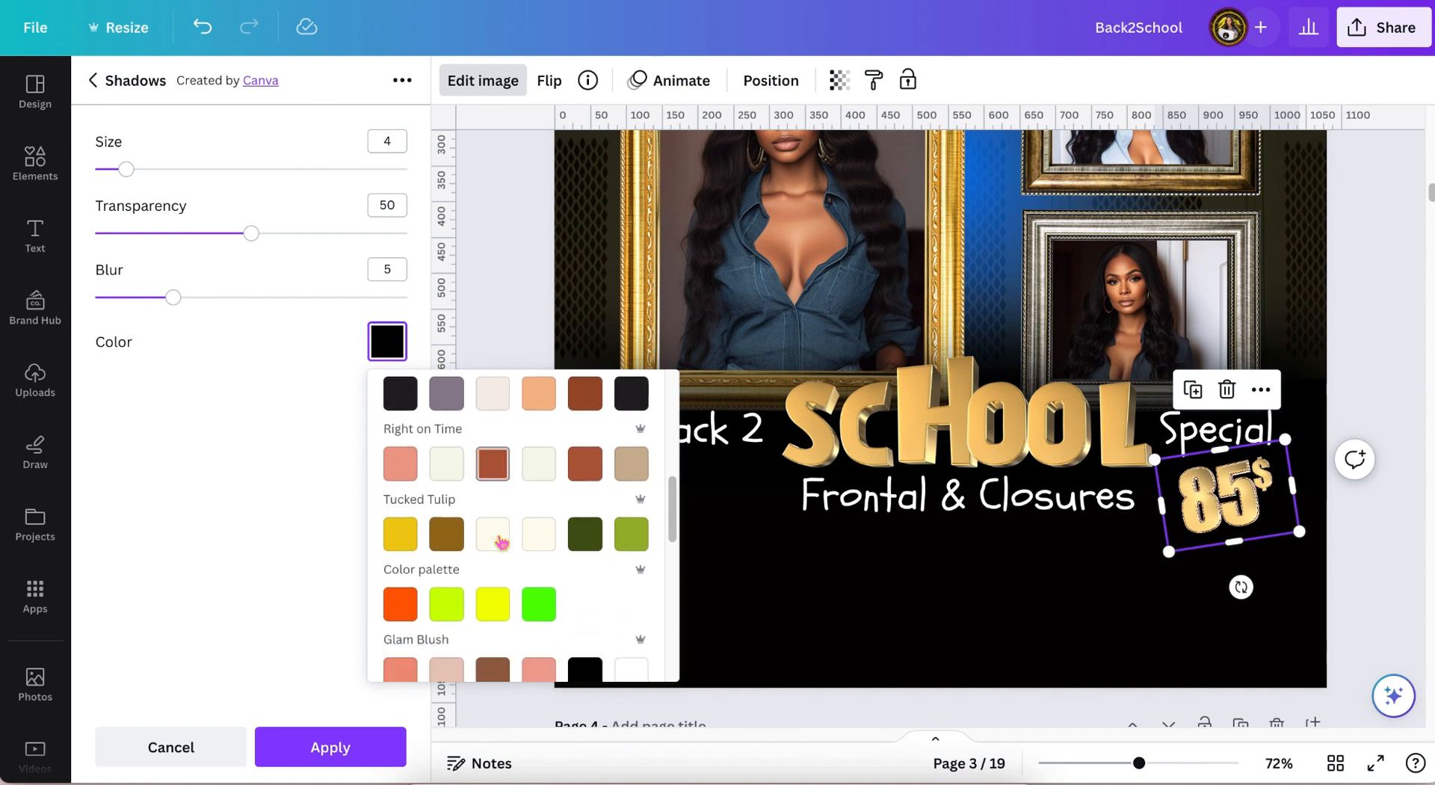
scroll(501, 542, "down", 5)
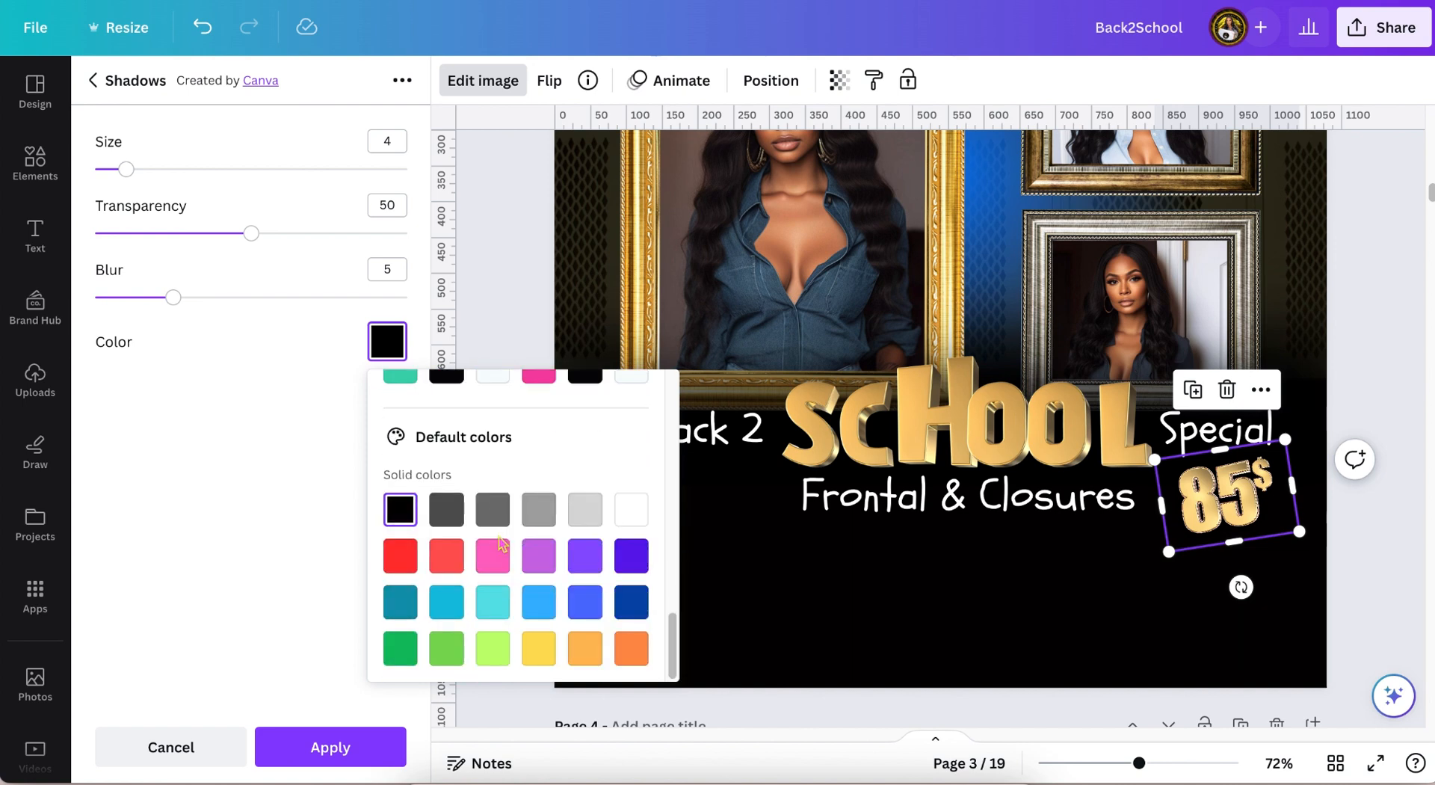
scroll(500, 543, "up", 10)
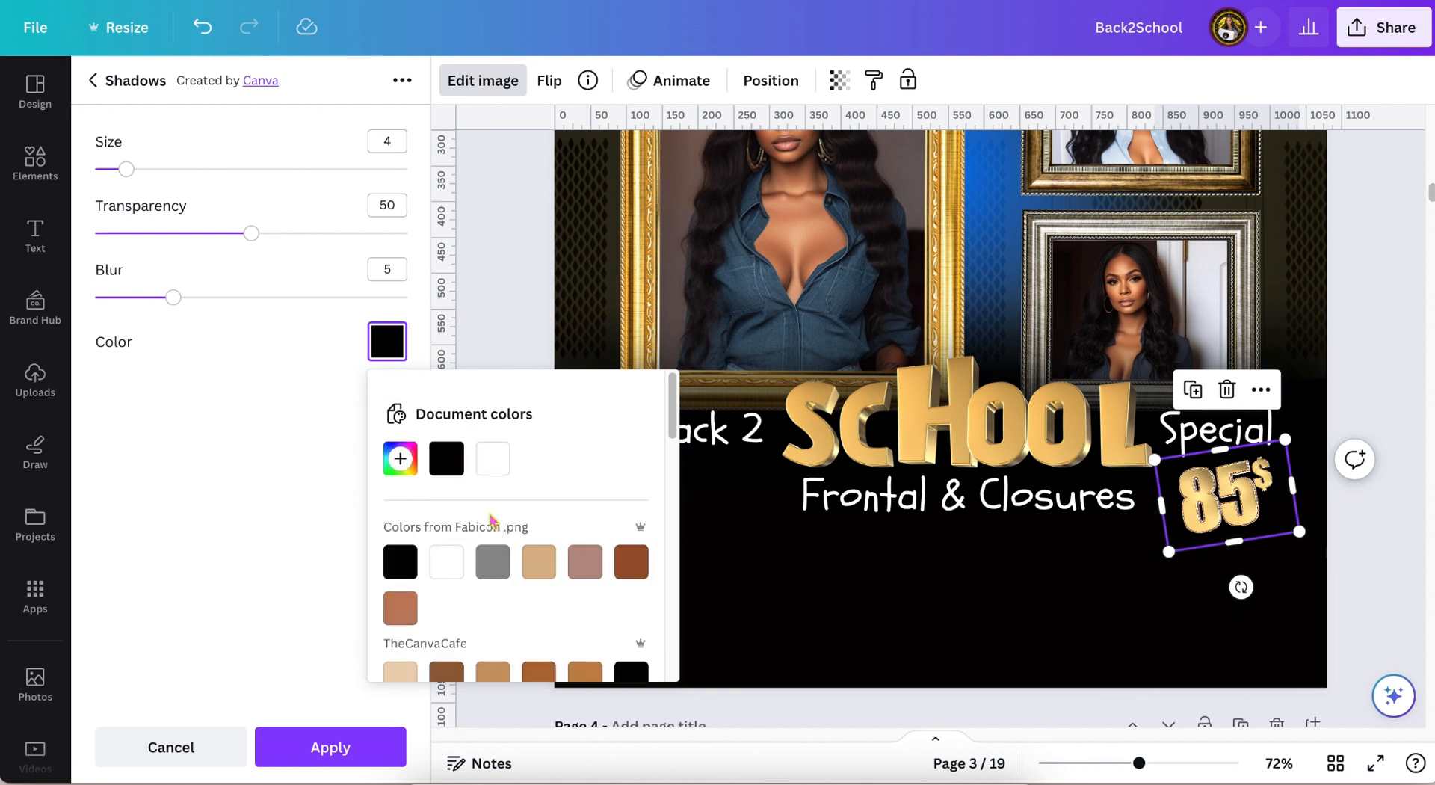
left_click(400, 459)
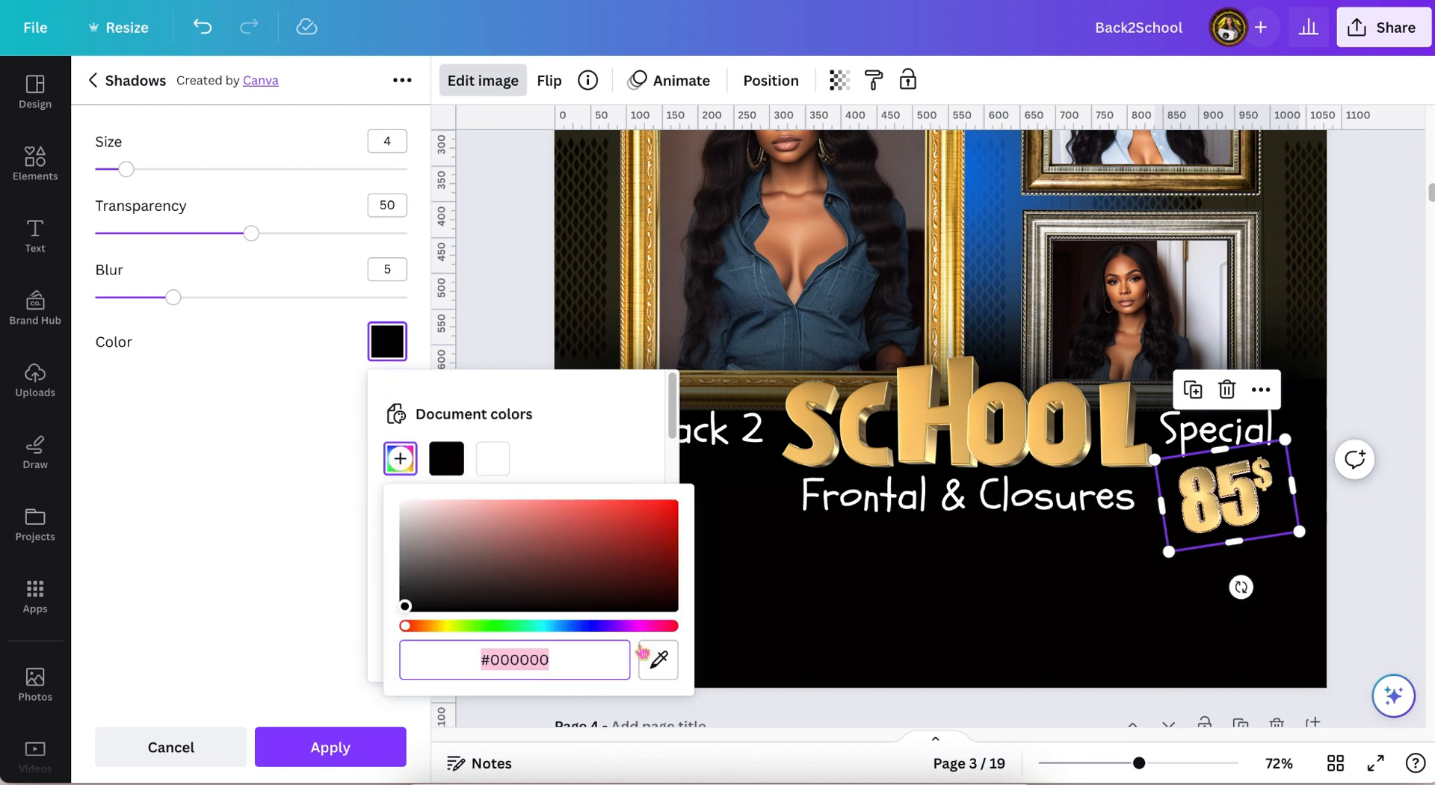
left_click(659, 659)
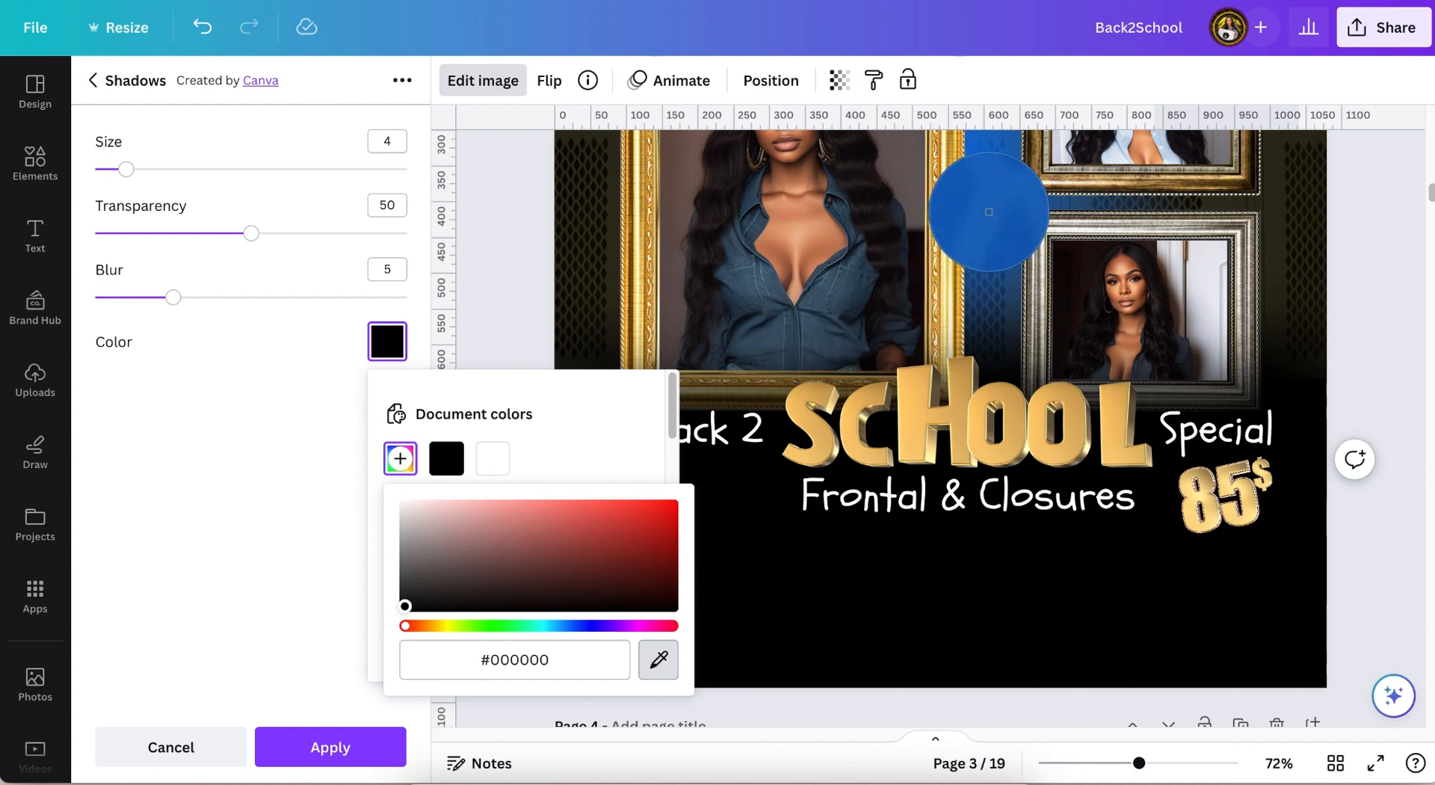
left_click(989, 213)
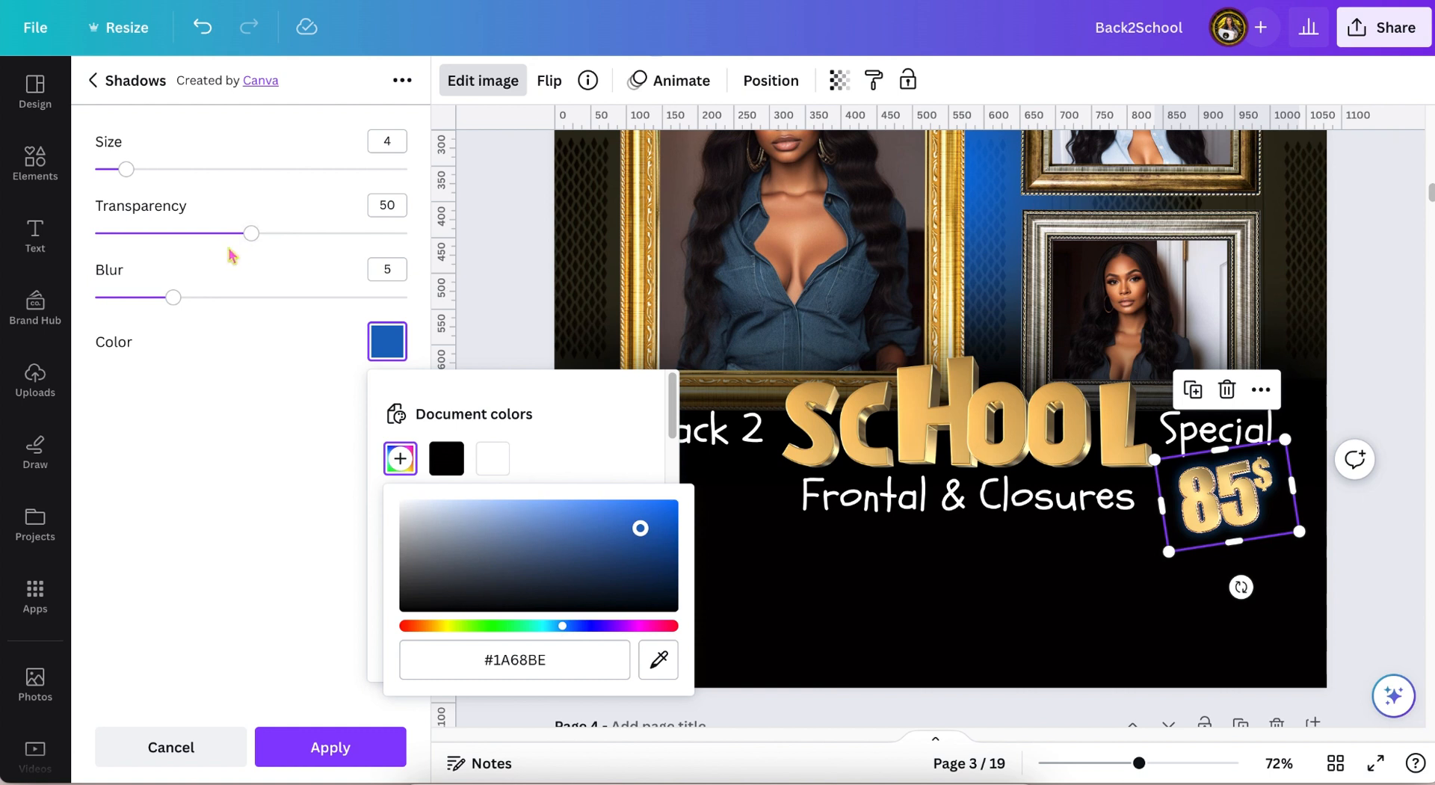
Set the "85$" glow's transparency to 96 and its size to 5
left_click_drag(253, 237, 398, 243)
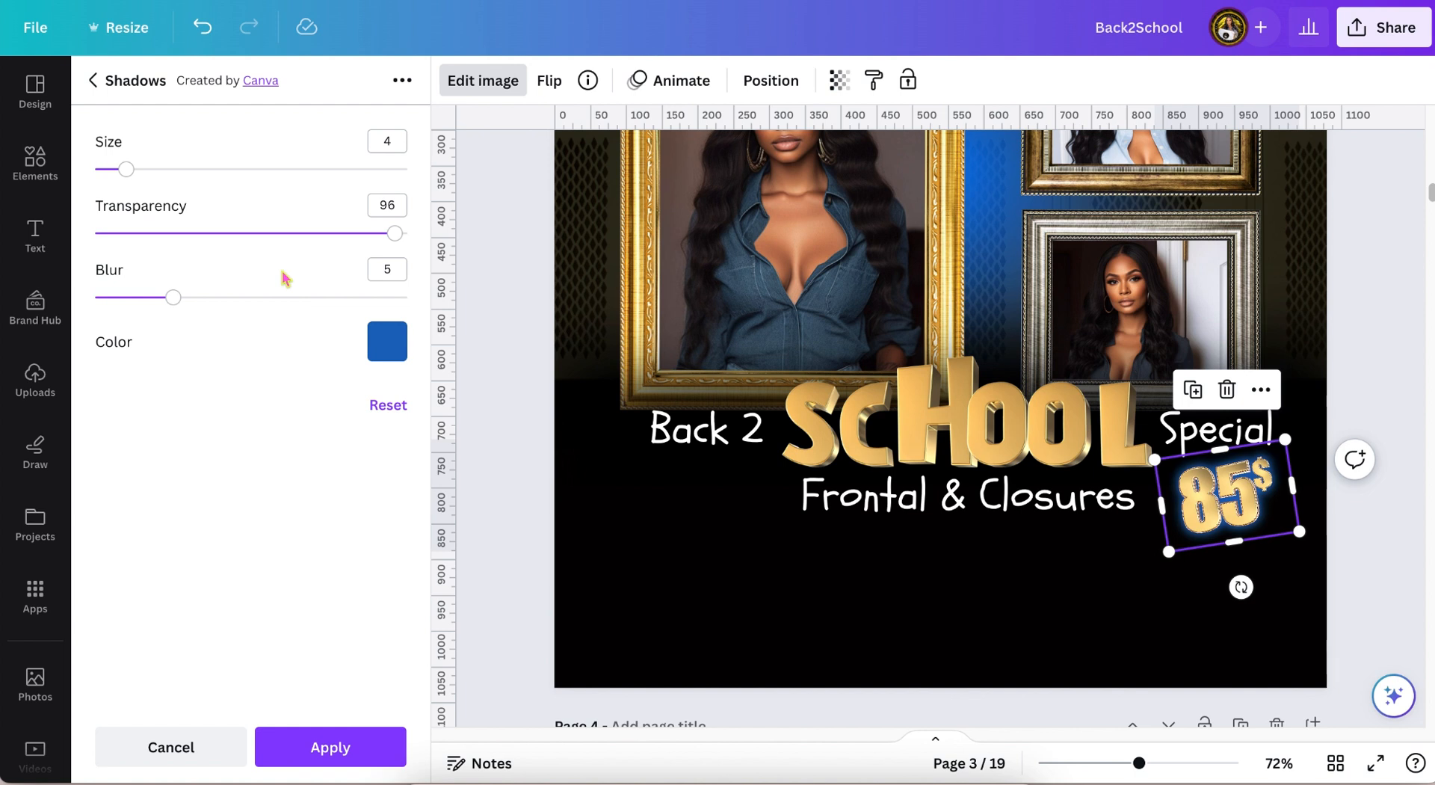
left_click(131, 170)
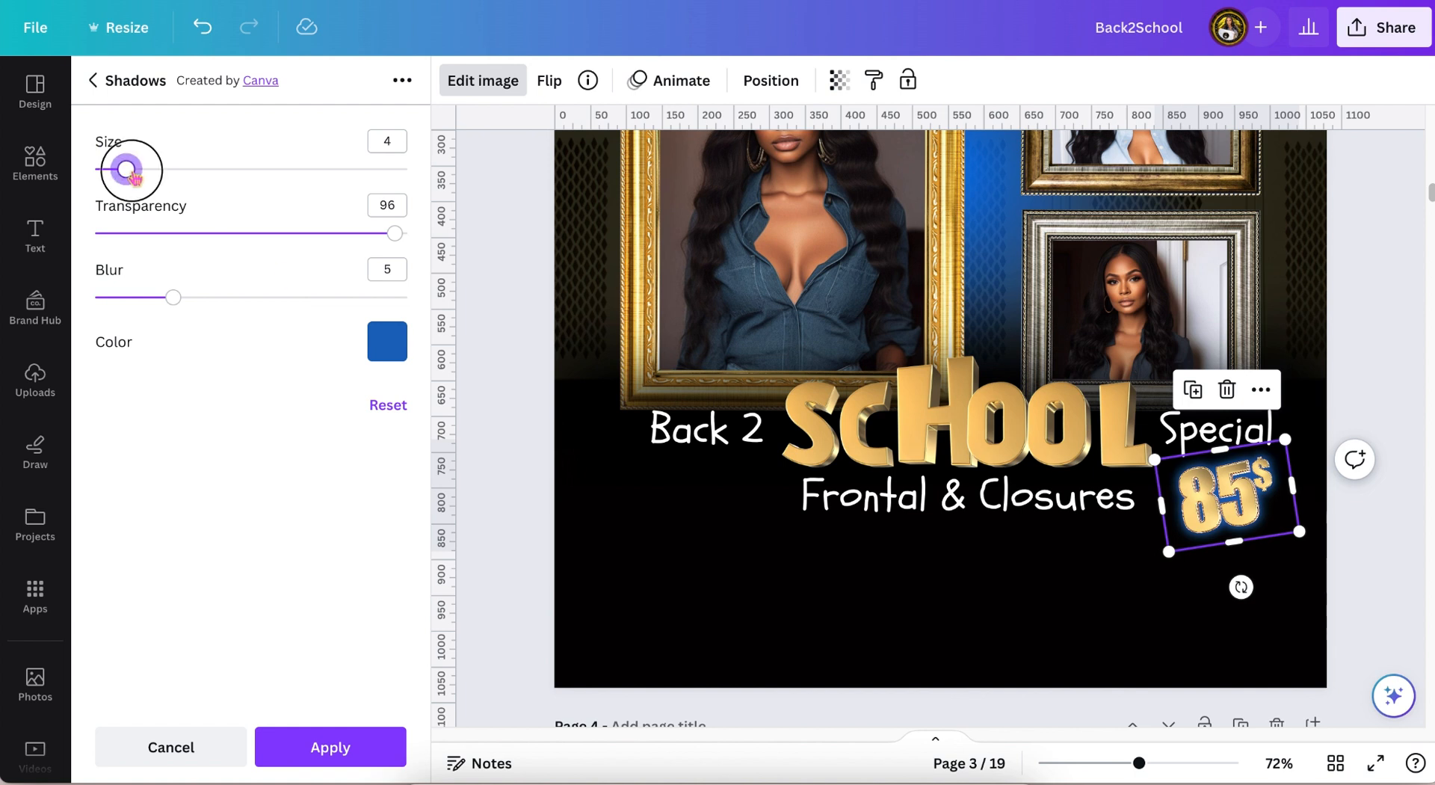
left_click_drag(133, 174, 231, 175)
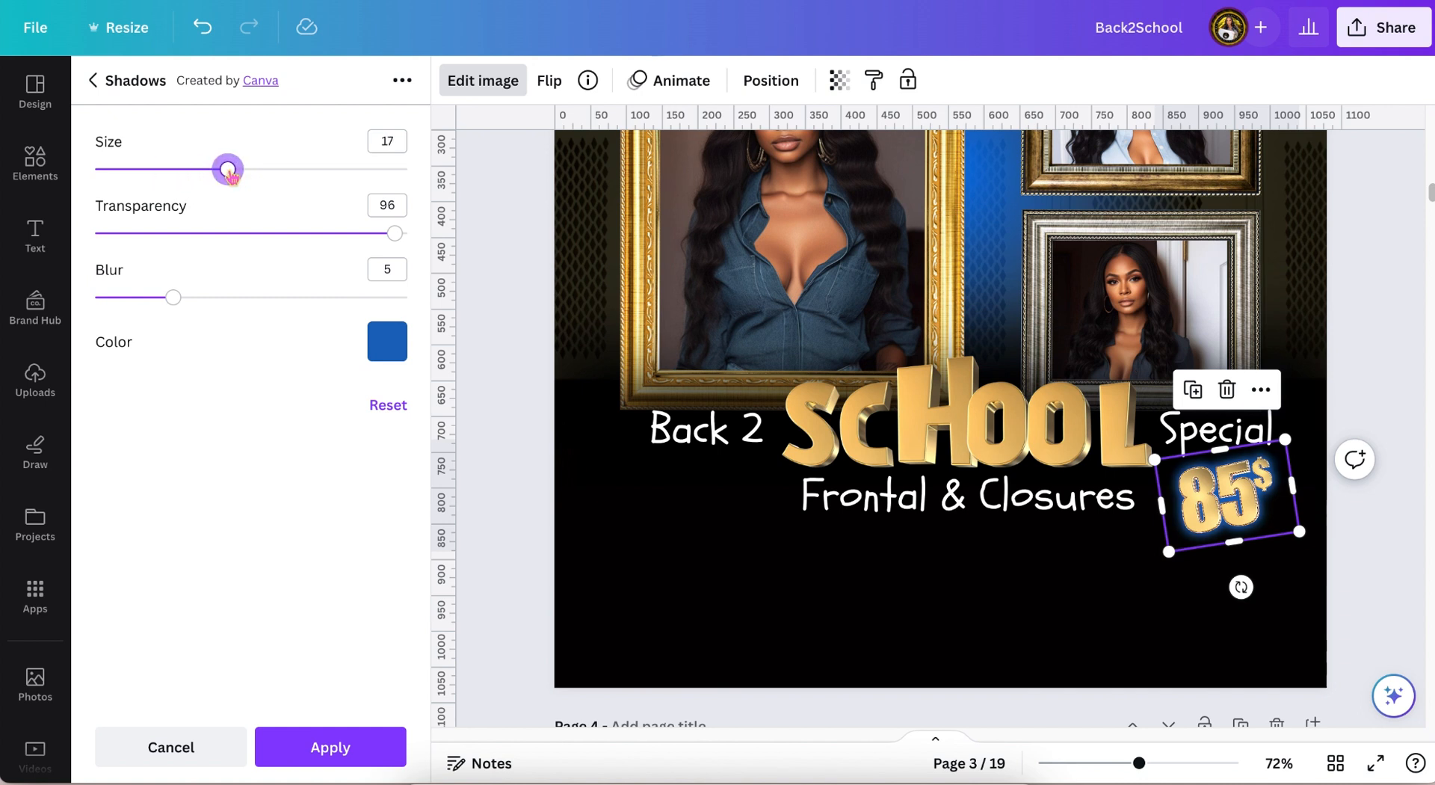
left_click(290, 176)
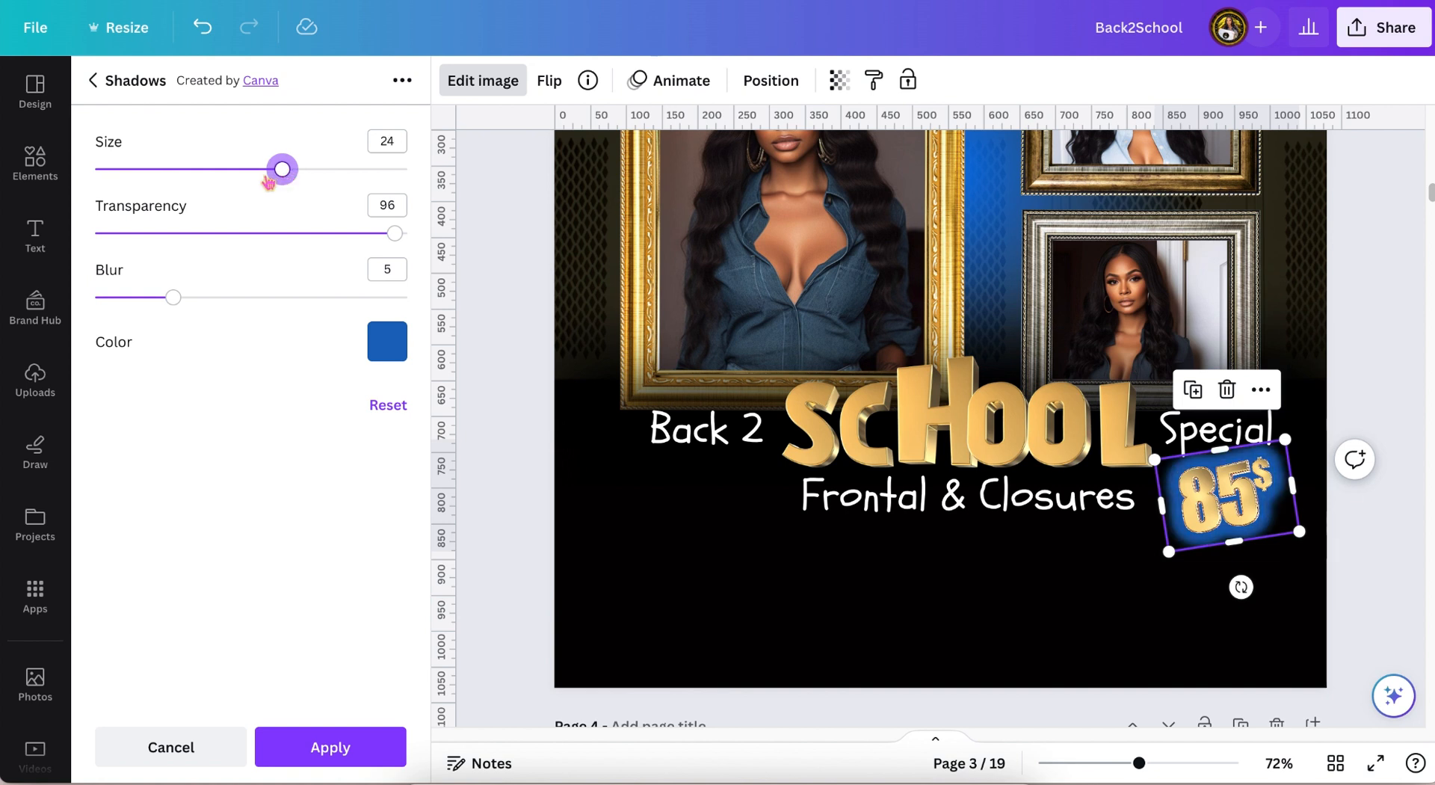
left_click(164, 176)
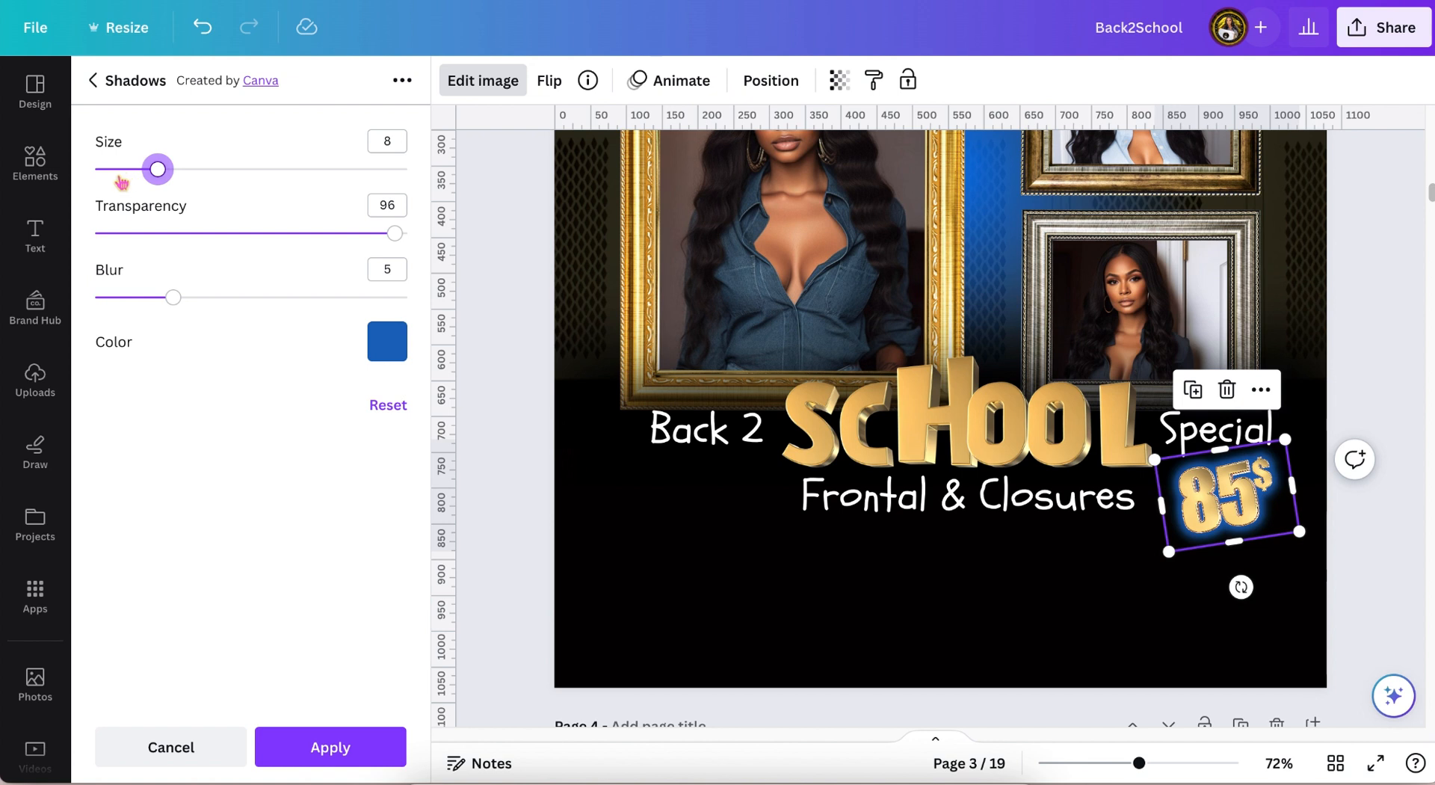
left_click(136, 174)
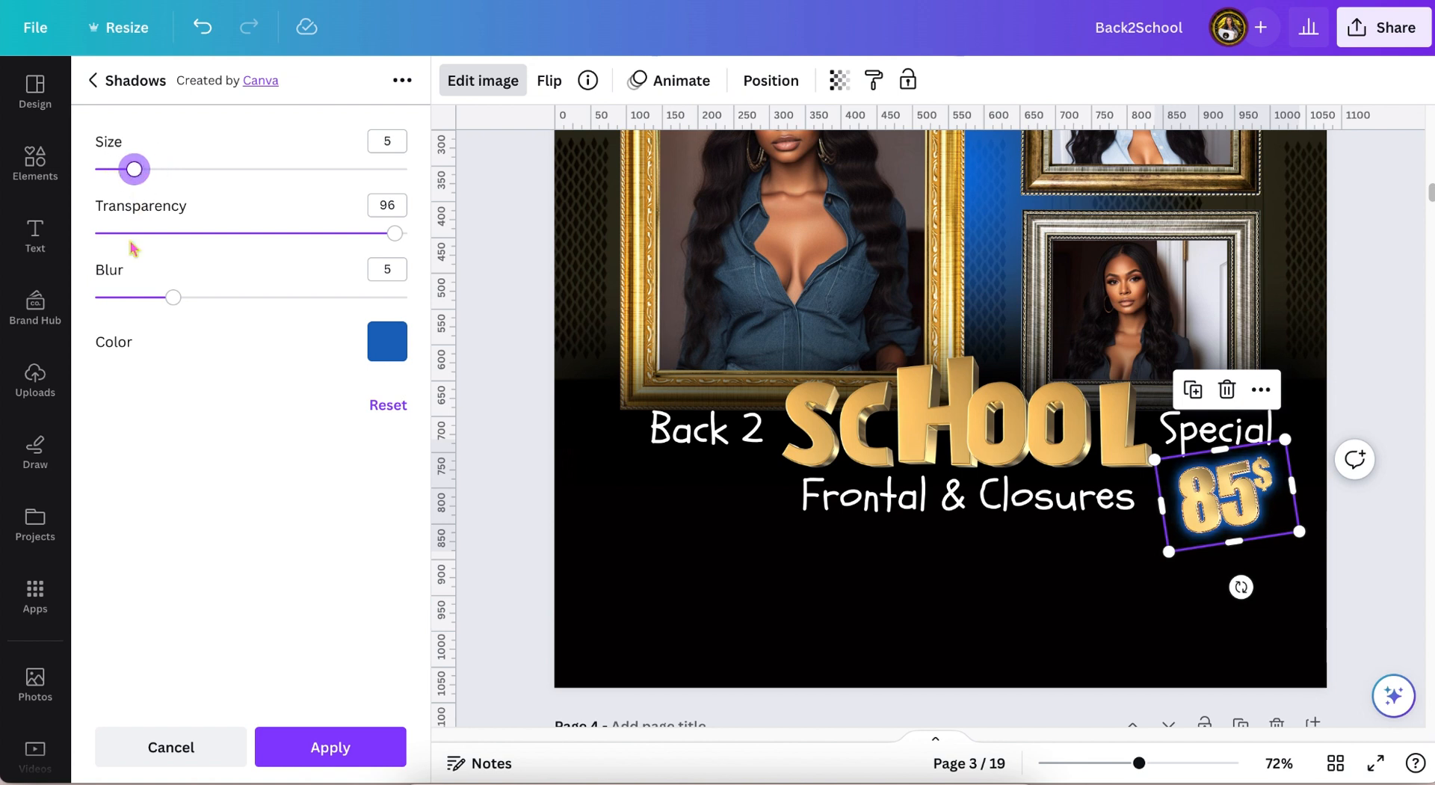
Set the "85$" glow's blur to 2, reduce its size to about 4, and apply the glow
left_click(137, 299)
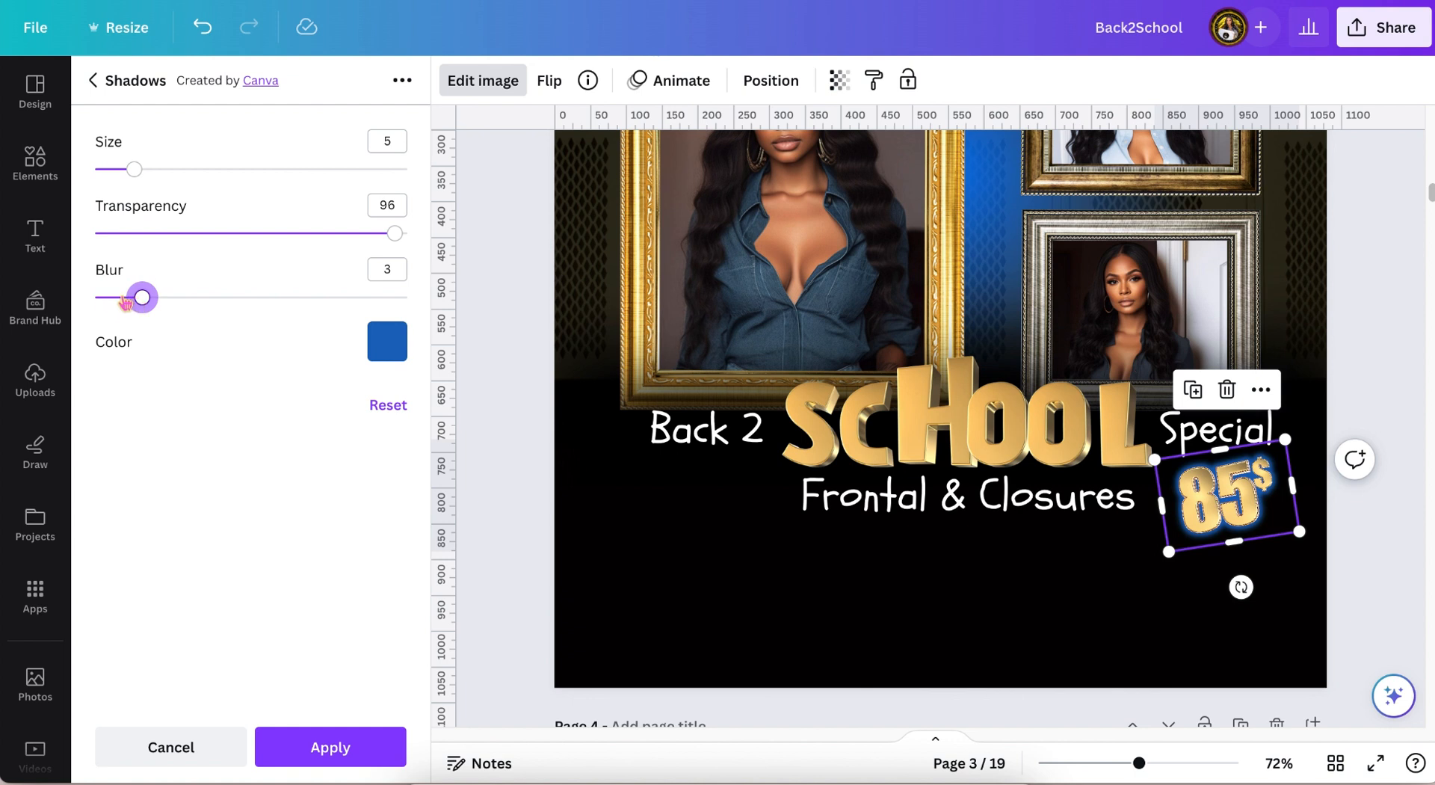
left_click(126, 299)
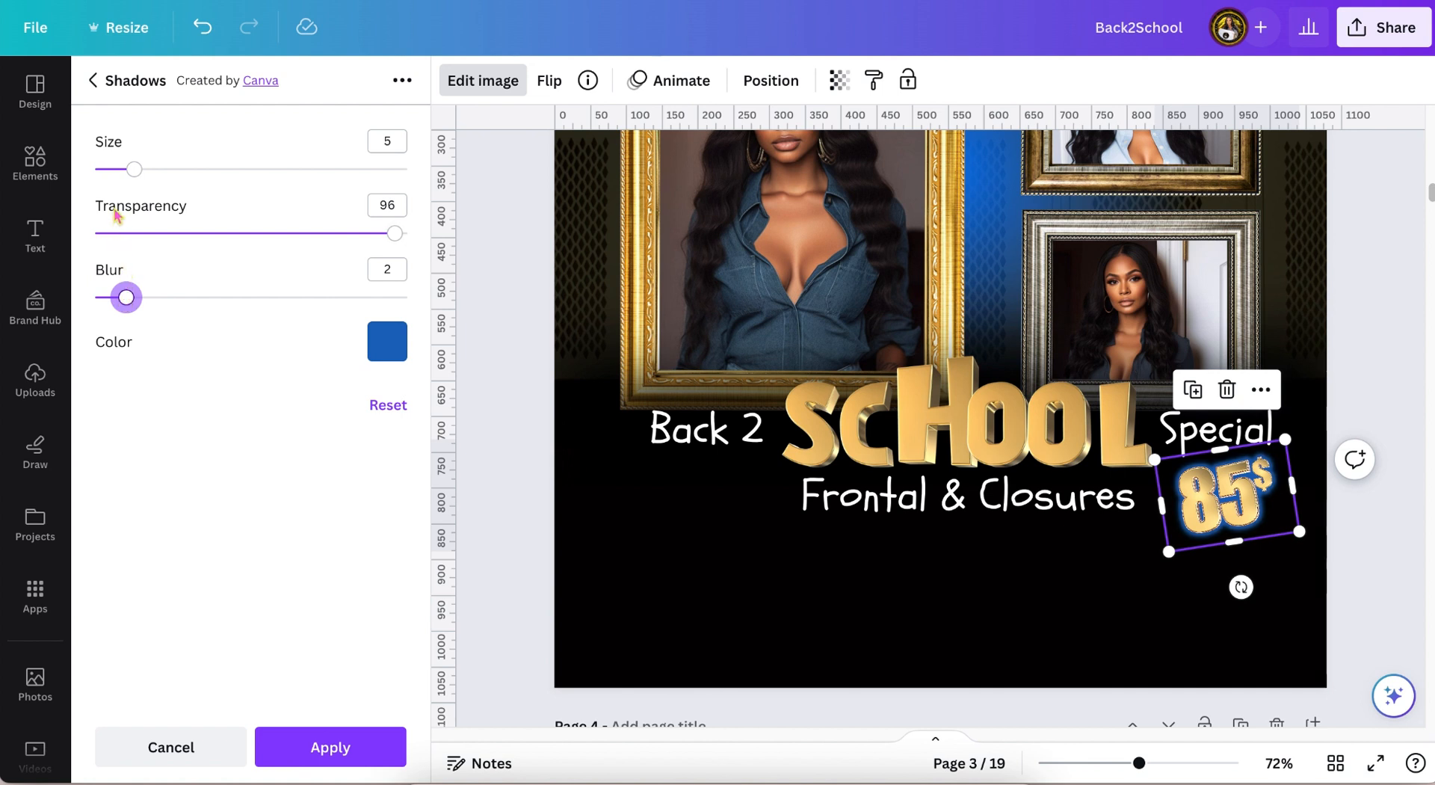
left_click(127, 171)
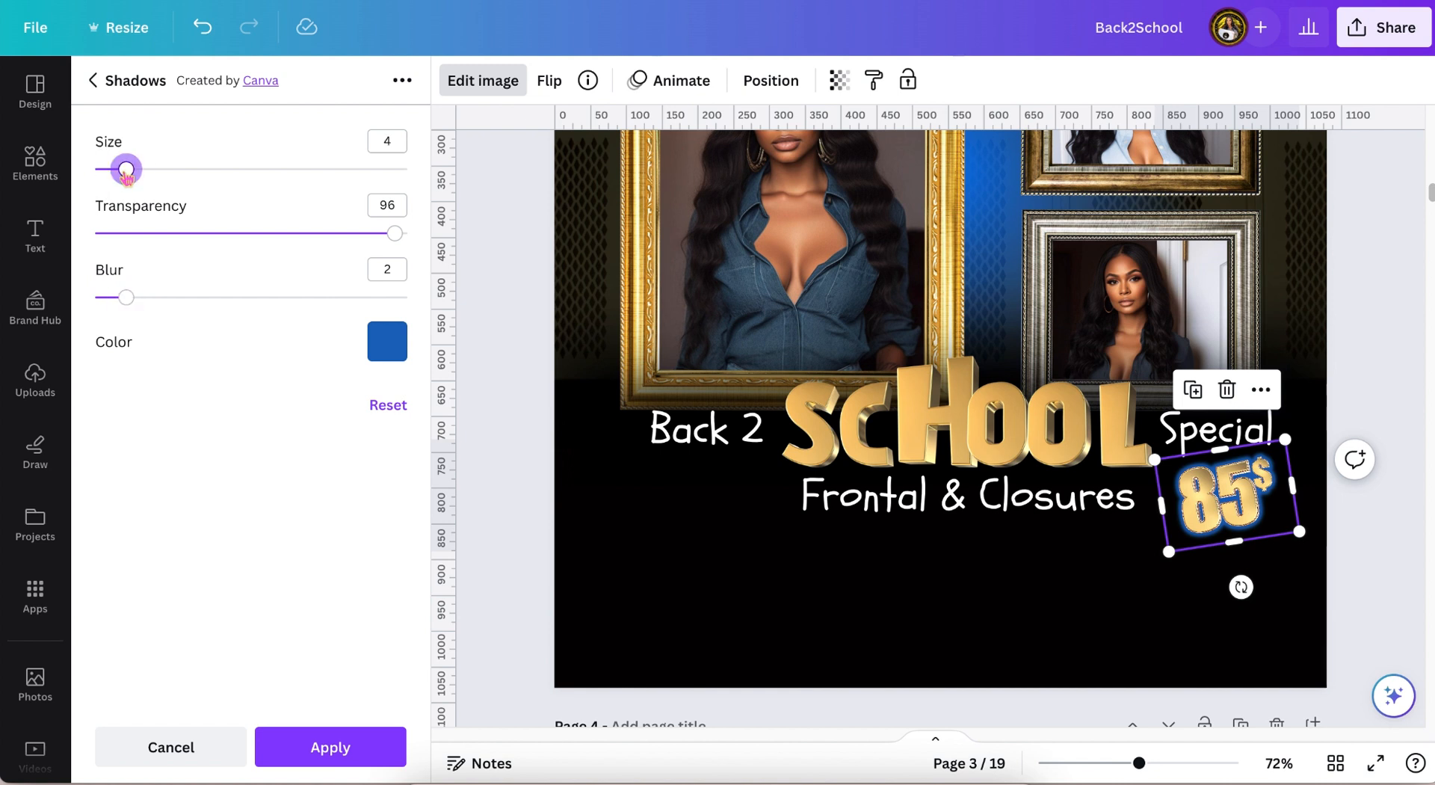
left_click(1141, 765)
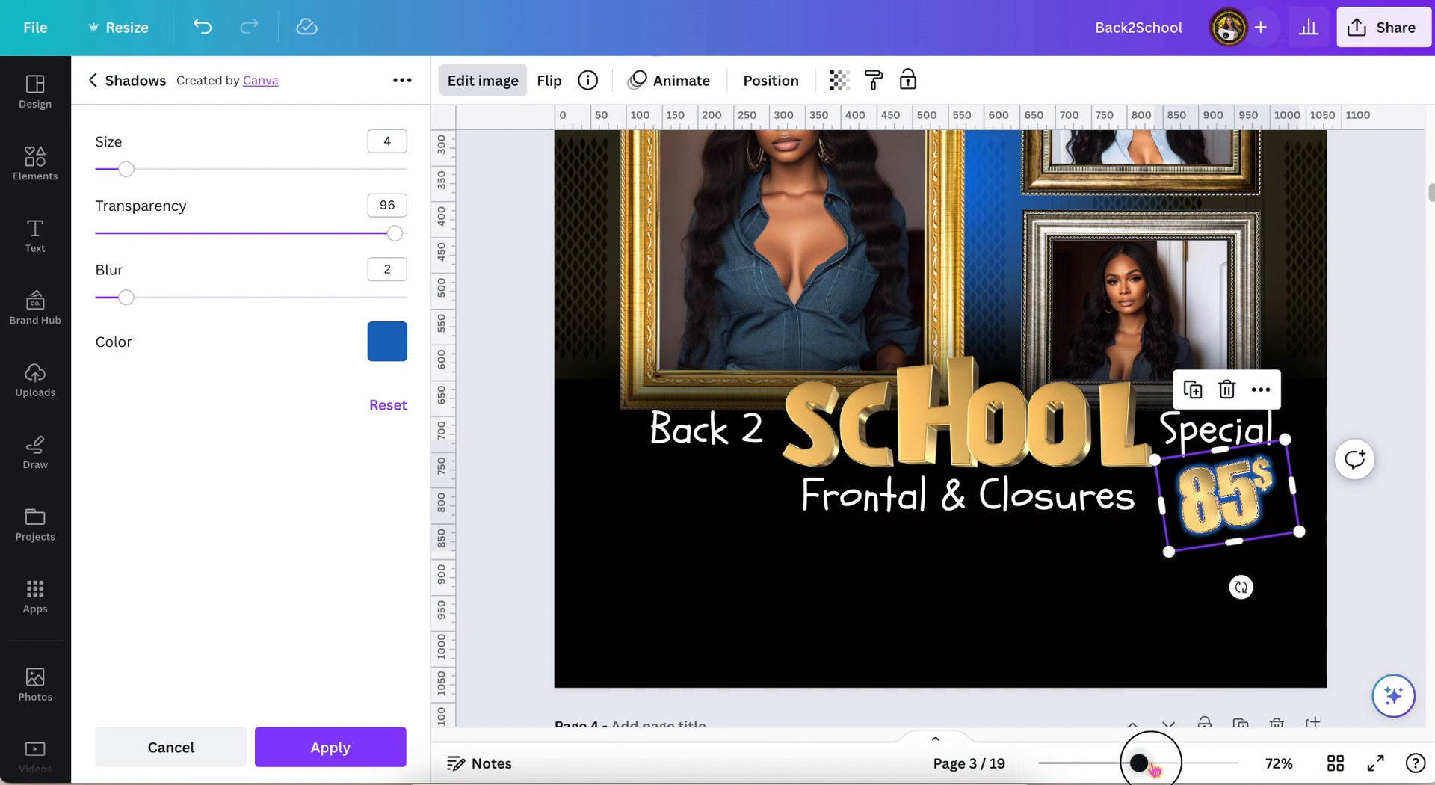
left_click_drag(1141, 765, 1154, 763)
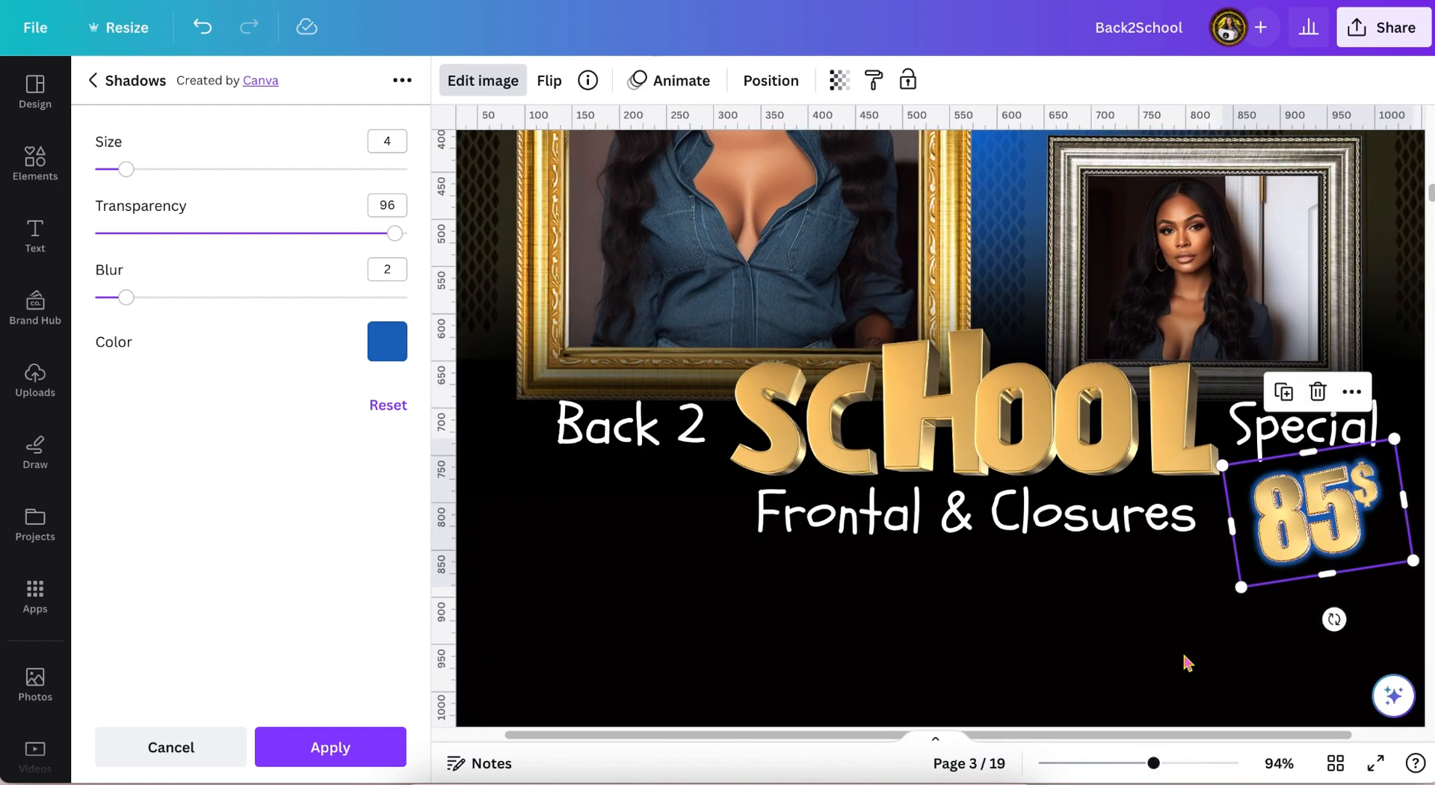
scroll(1187, 662, "right", 2)
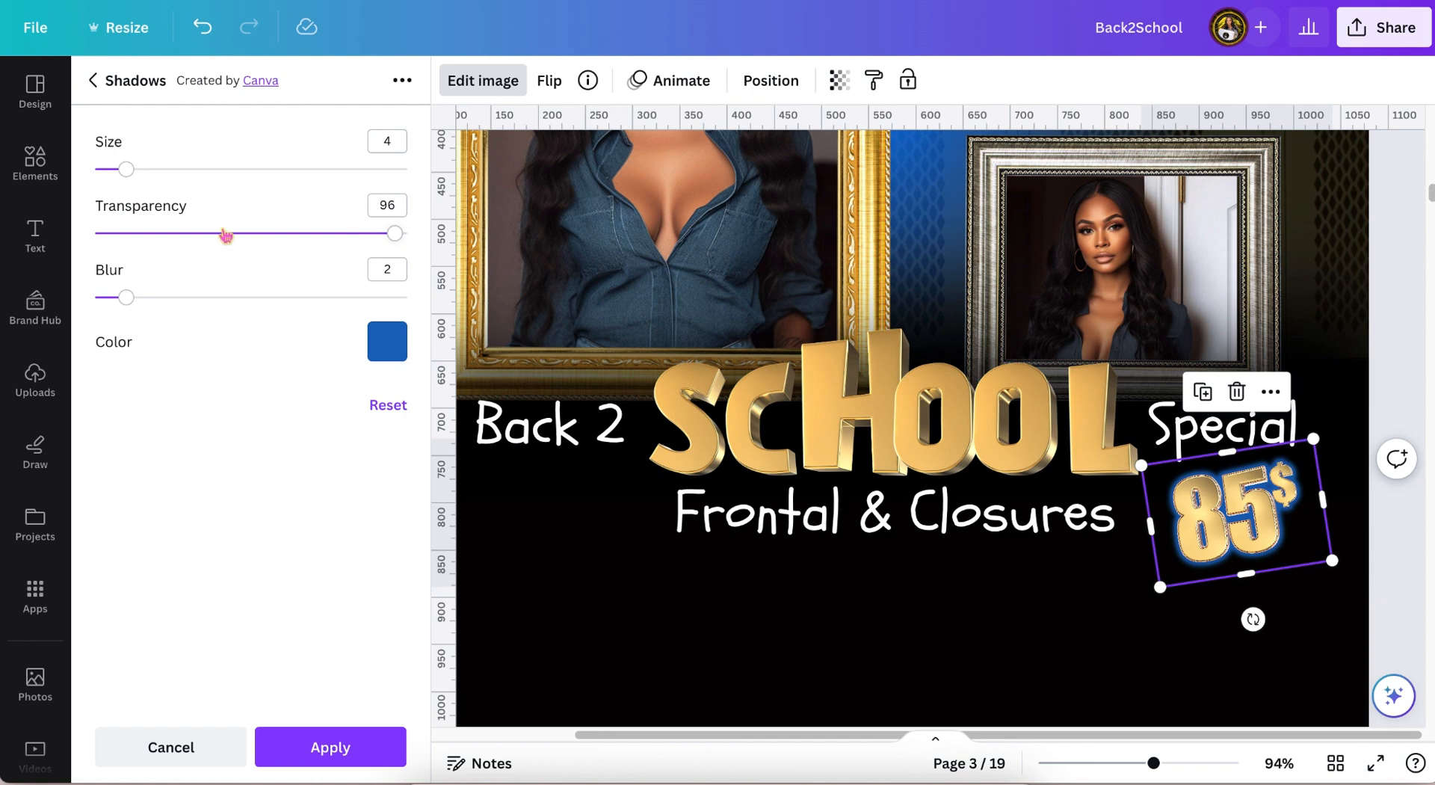
left_click(119, 172)
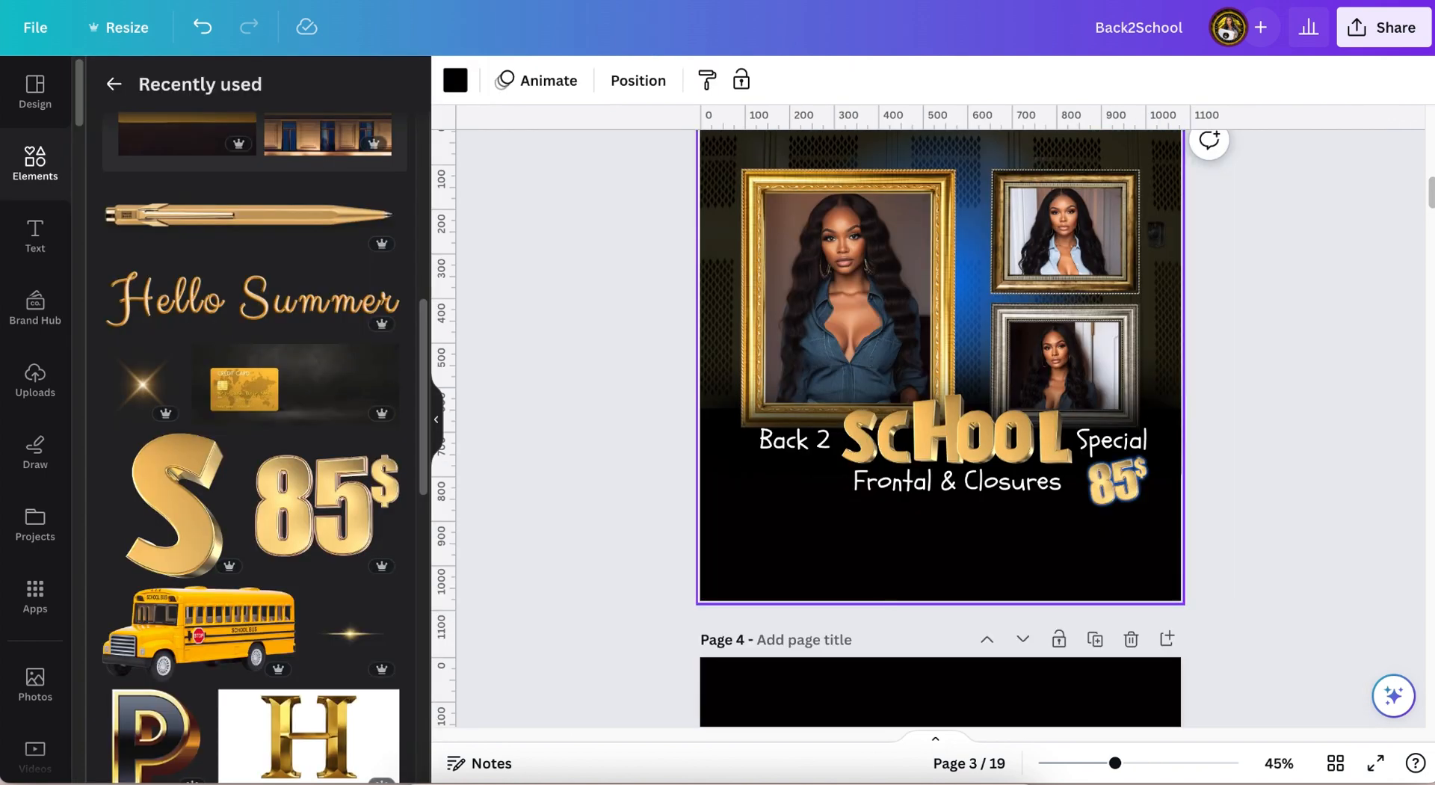
type("t")
type("www")
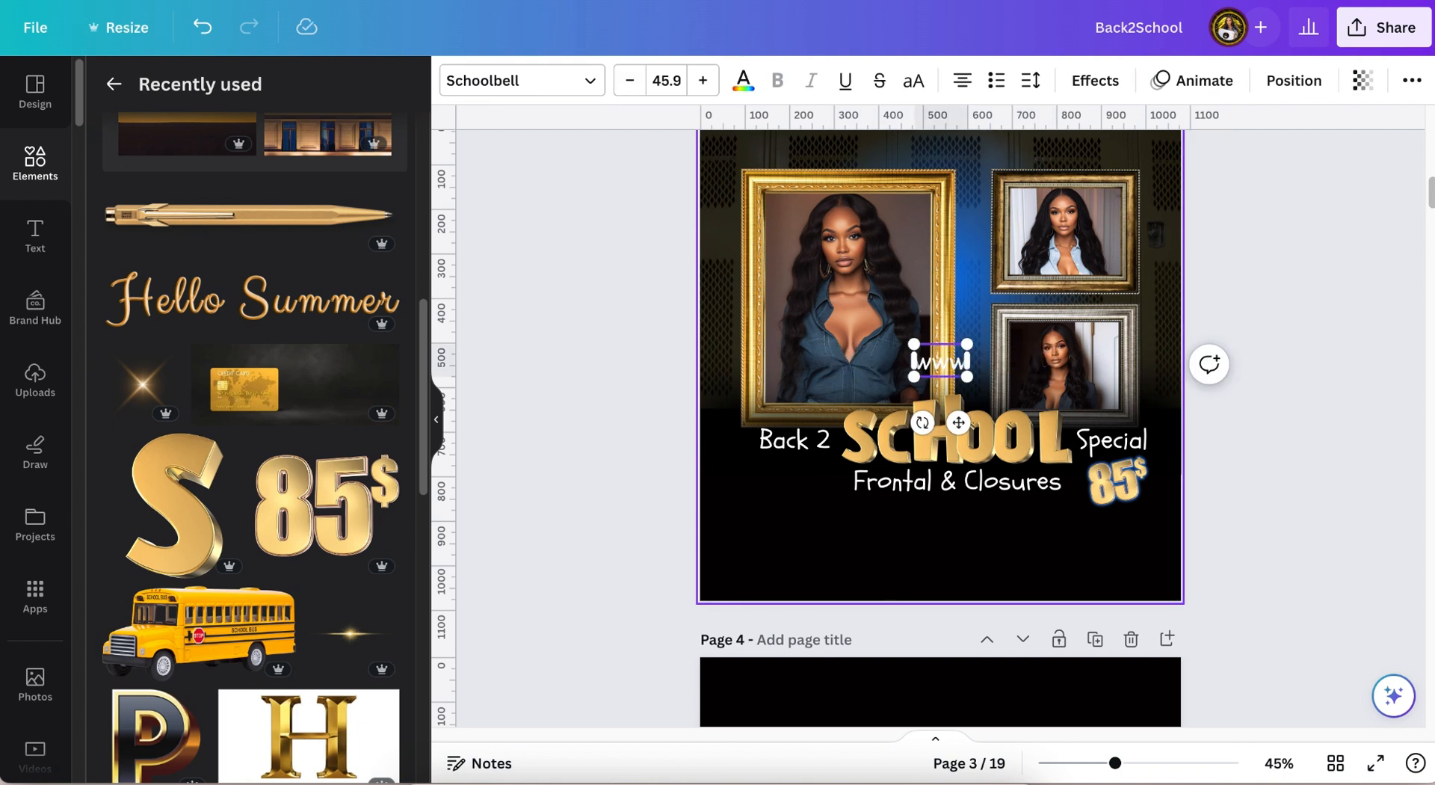
type(".y")
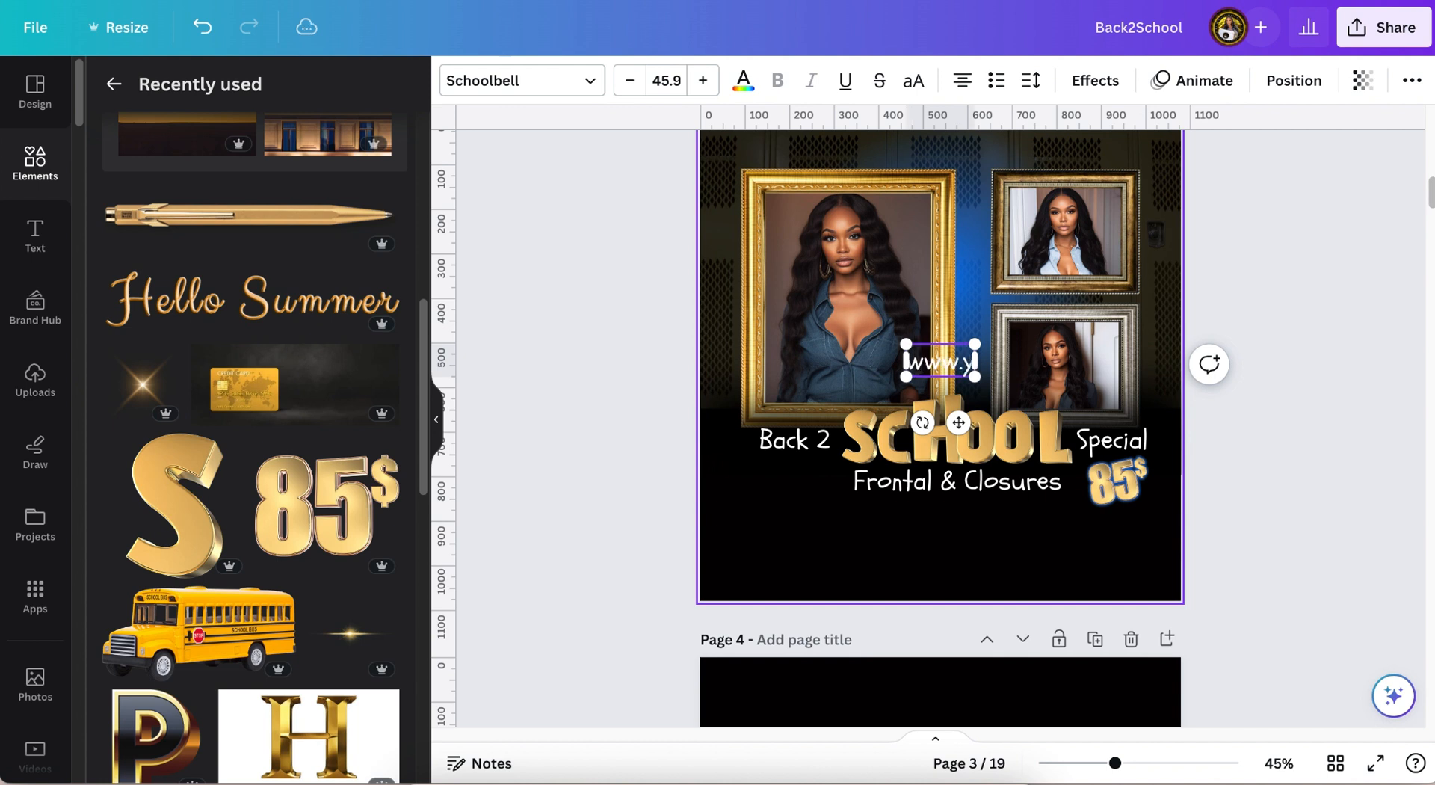
type("ourwebsite")
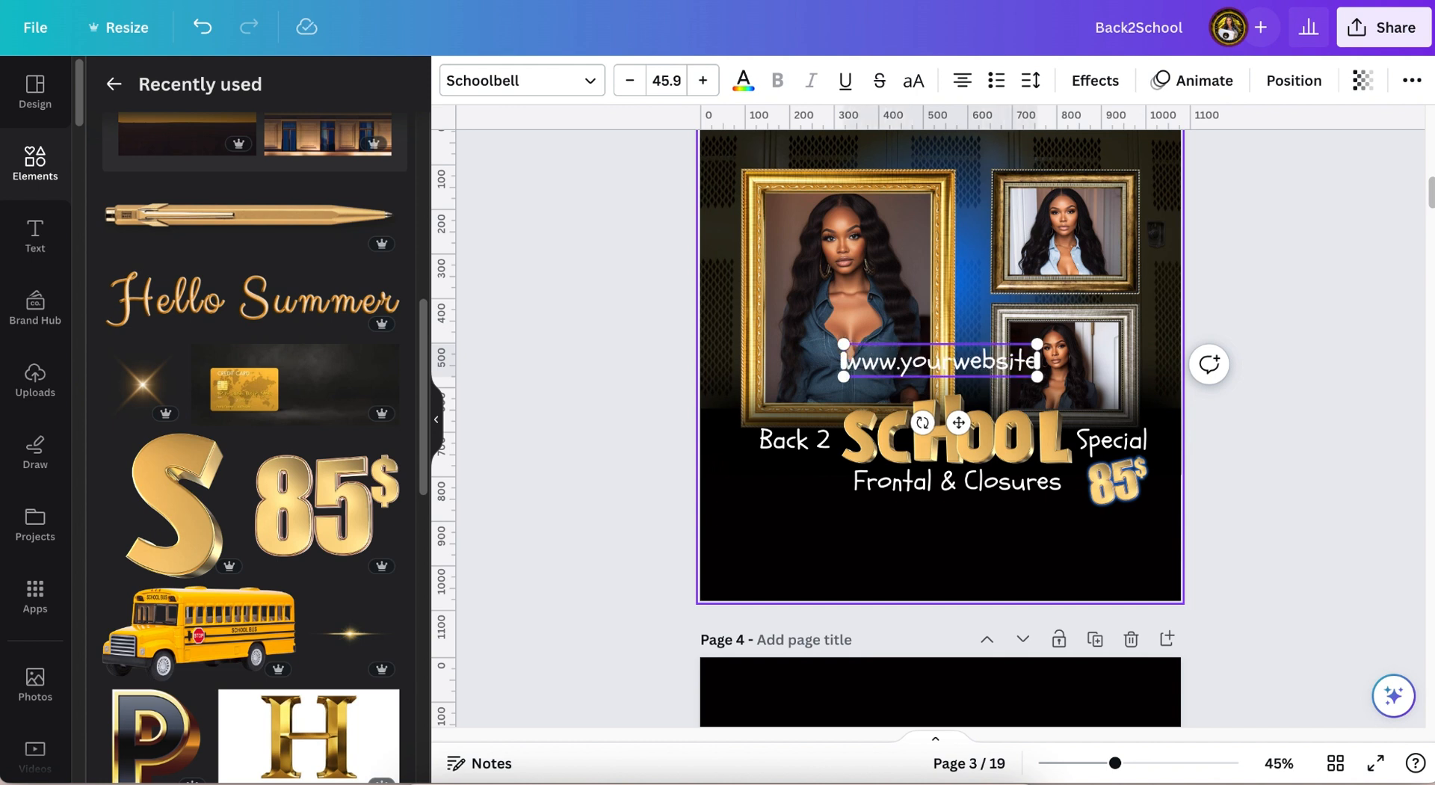
type(".com")
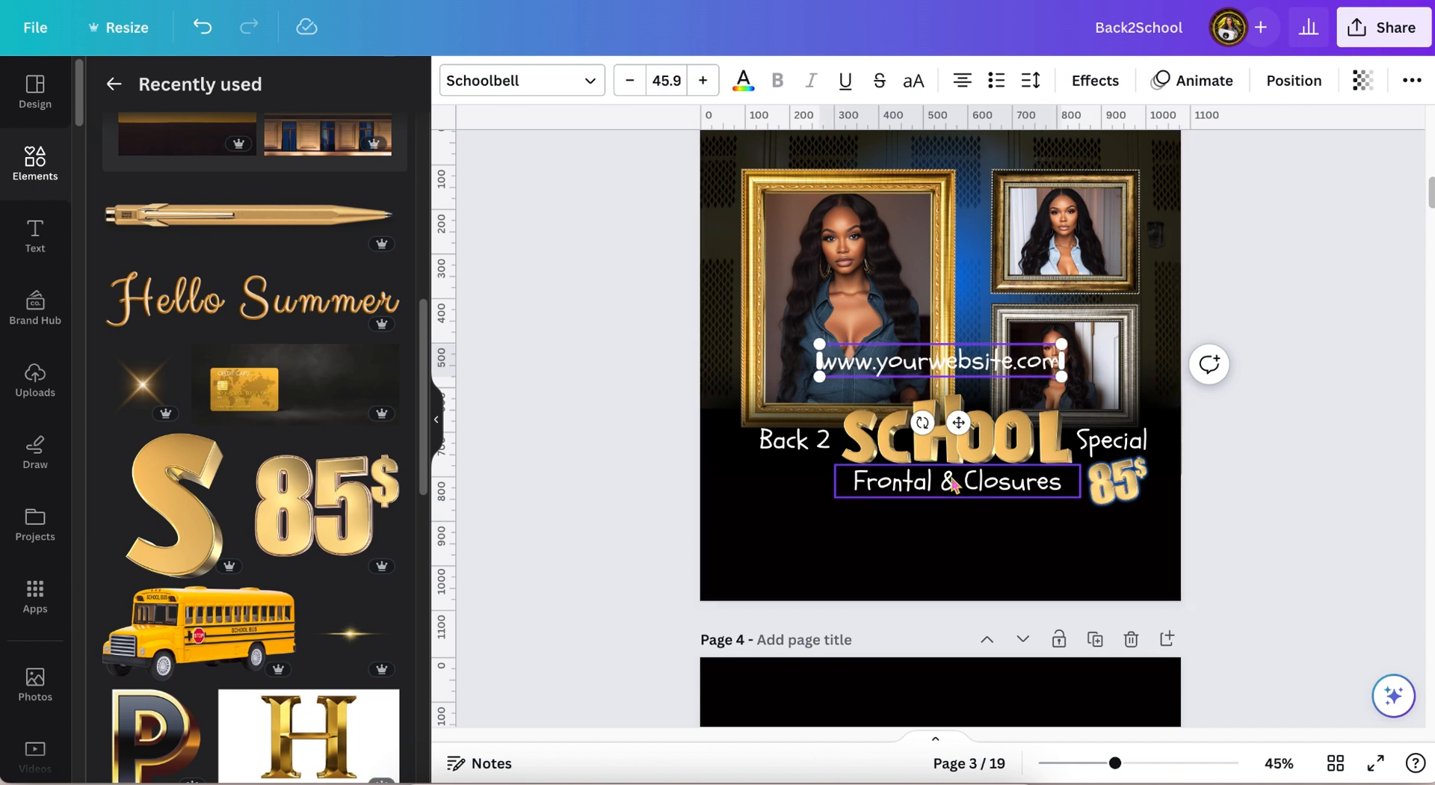
Move the website line to the foot of the flyer, widen its text box to nearly the page width, and center it
left_click_drag(958, 423, 955, 643)
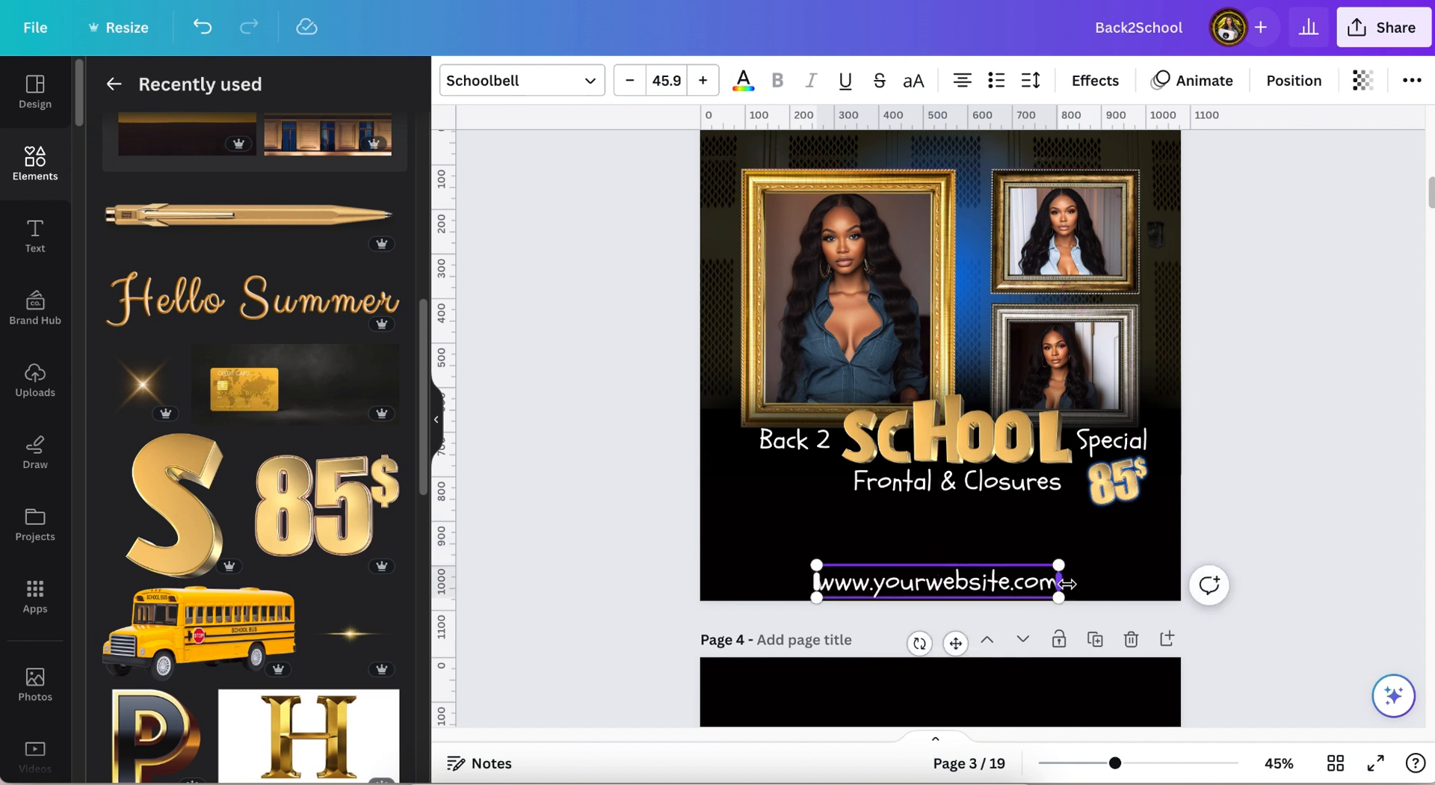
left_click_drag(1058, 581, 1204, 579)
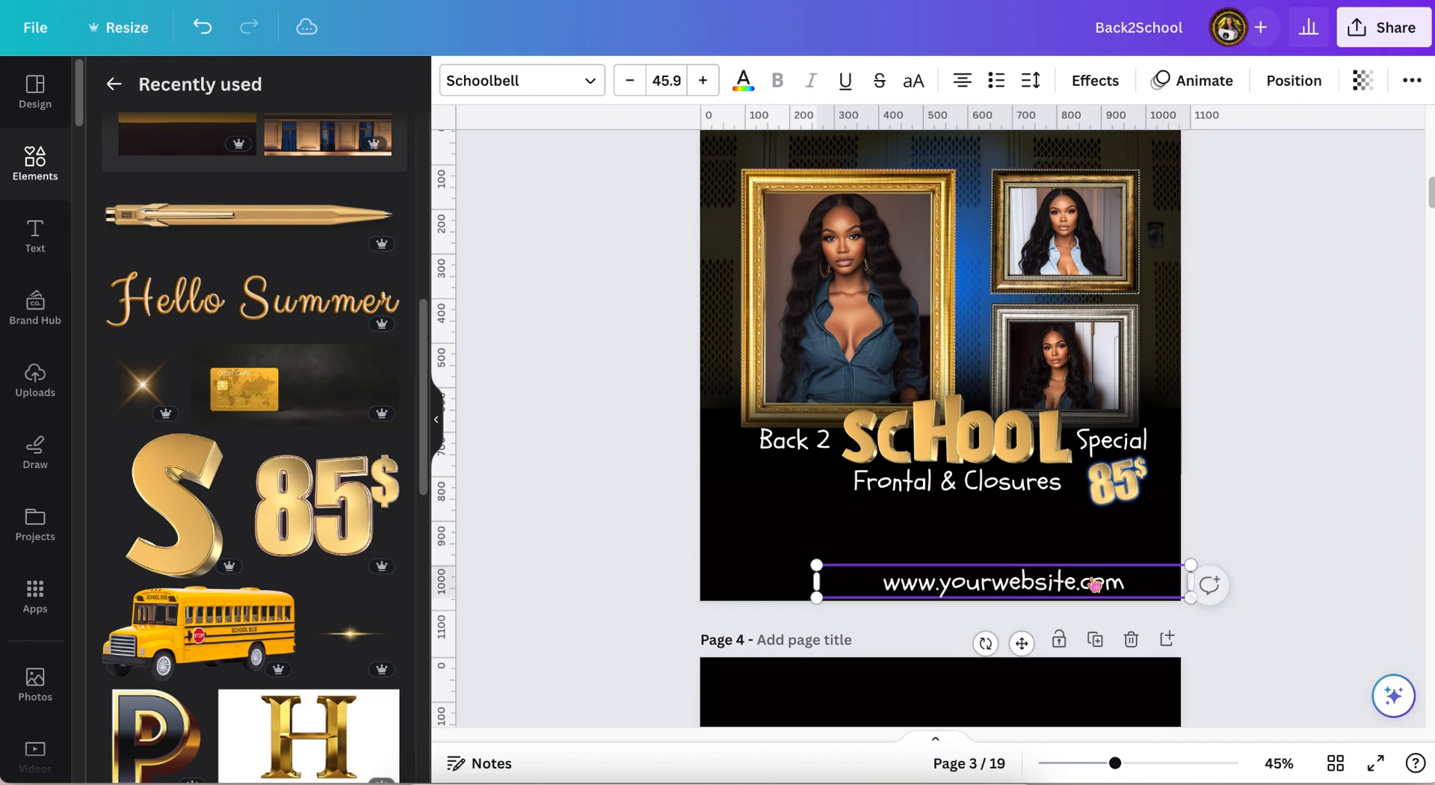
left_click_drag(983, 641, 952, 631)
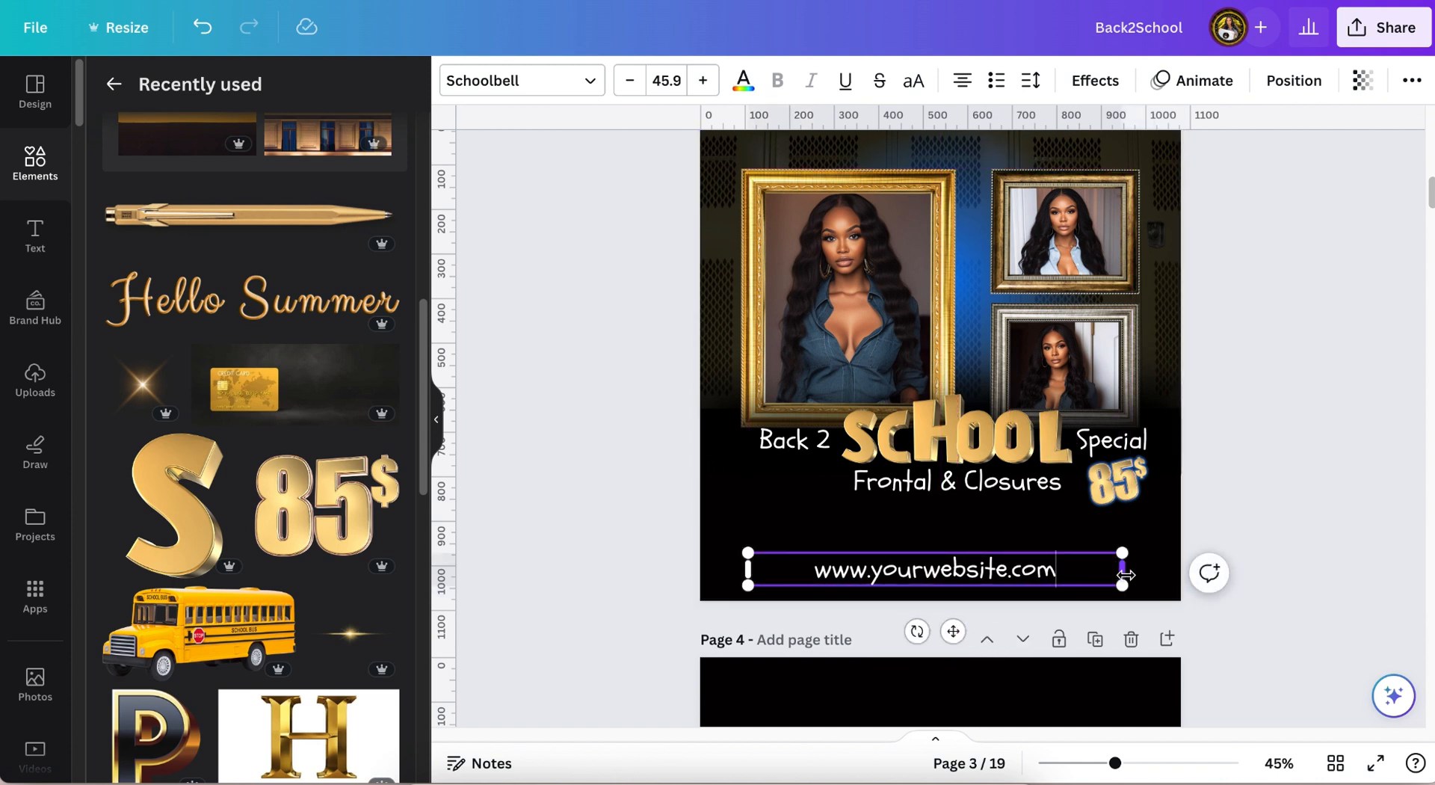
left_click_drag(1122, 571, 1178, 573)
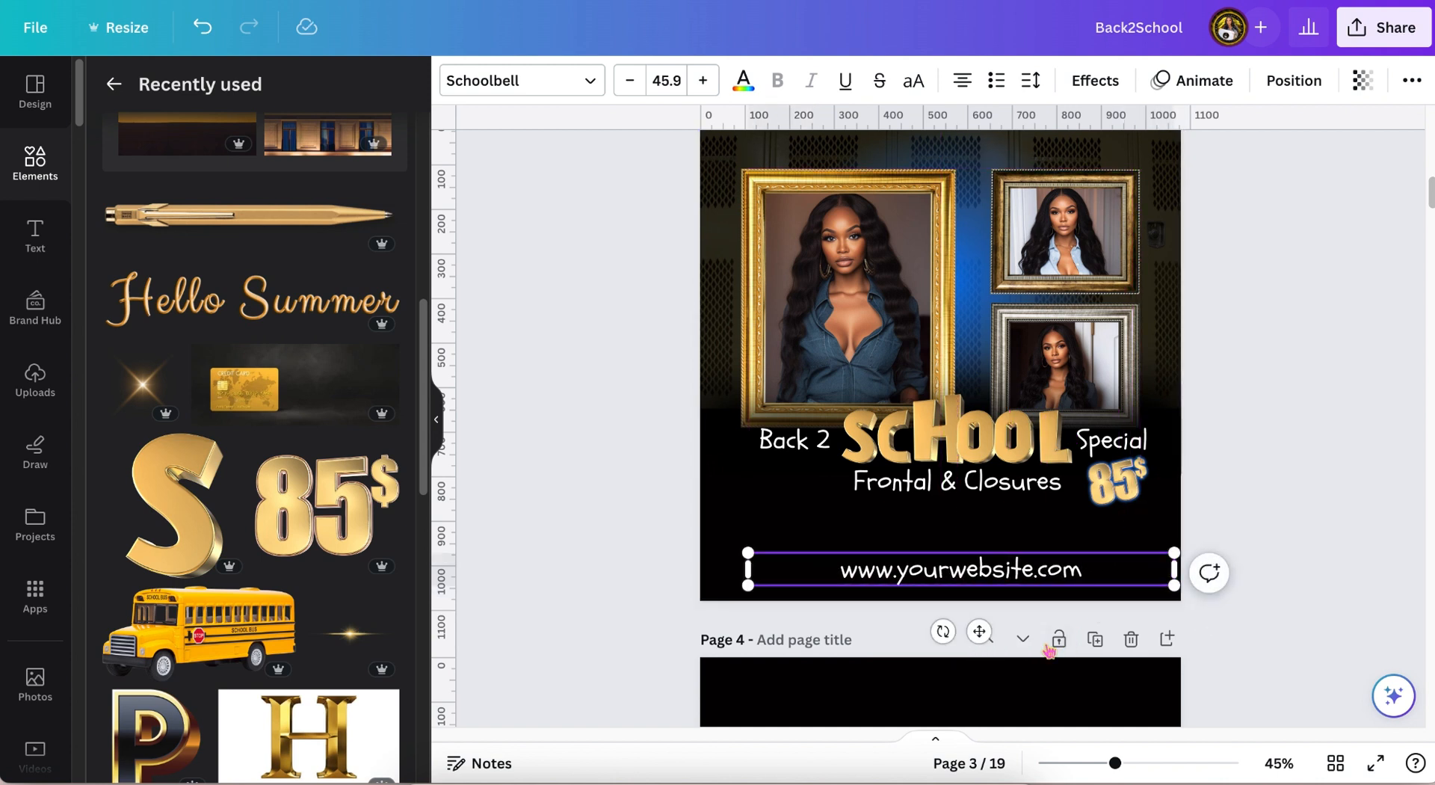
left_click_drag(974, 632, 960, 635)
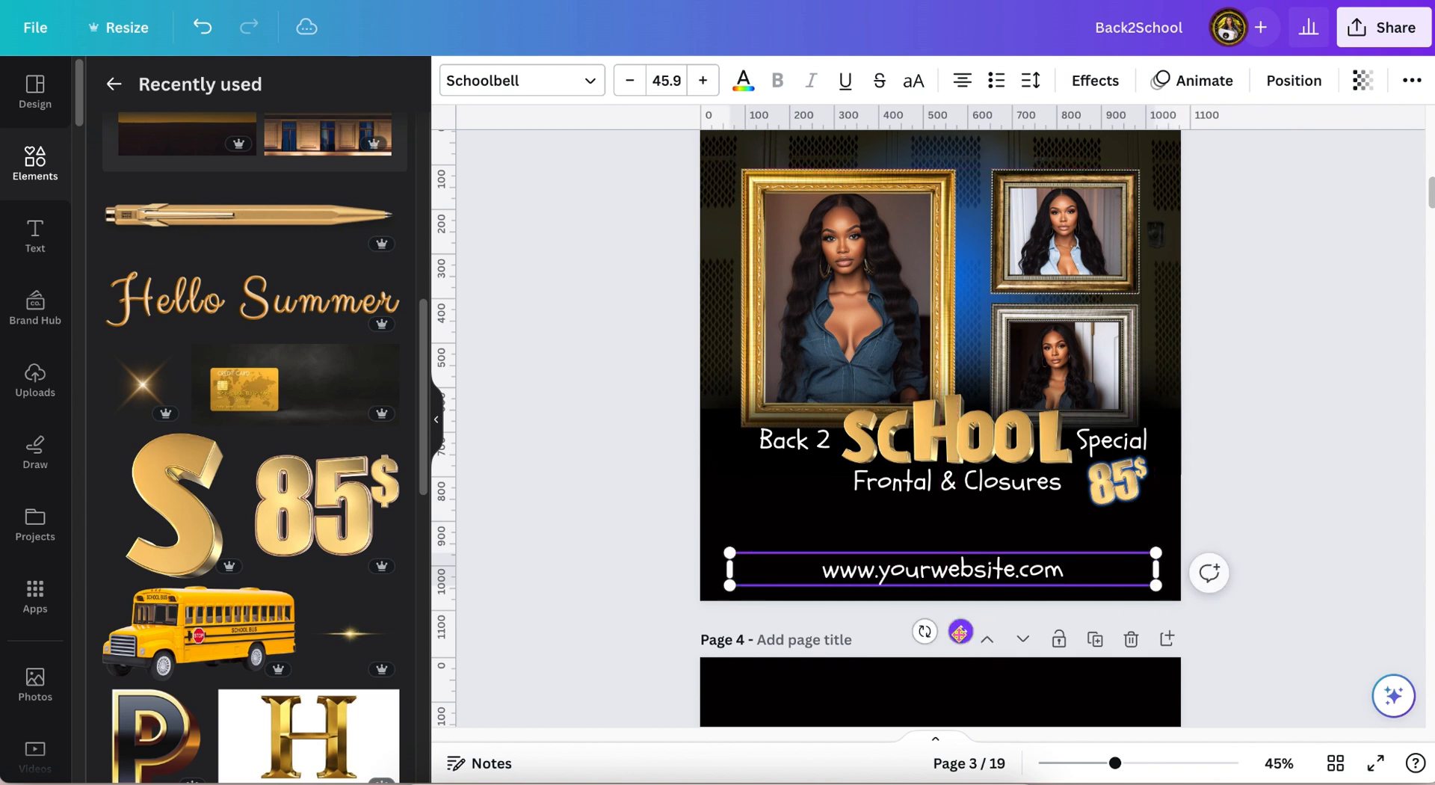
left_click(1237, 480)
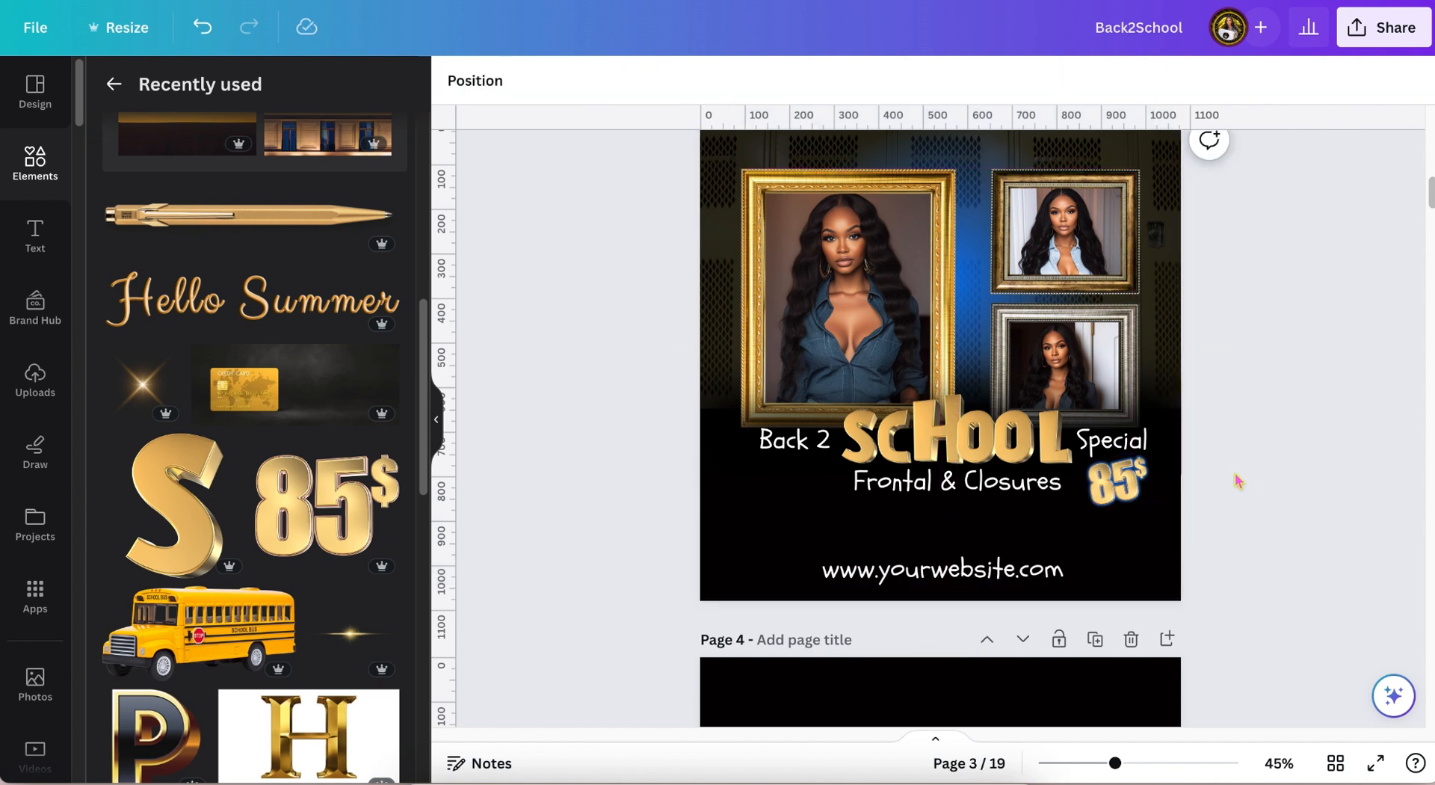
left_click(959, 581)
left_click(915, 509)
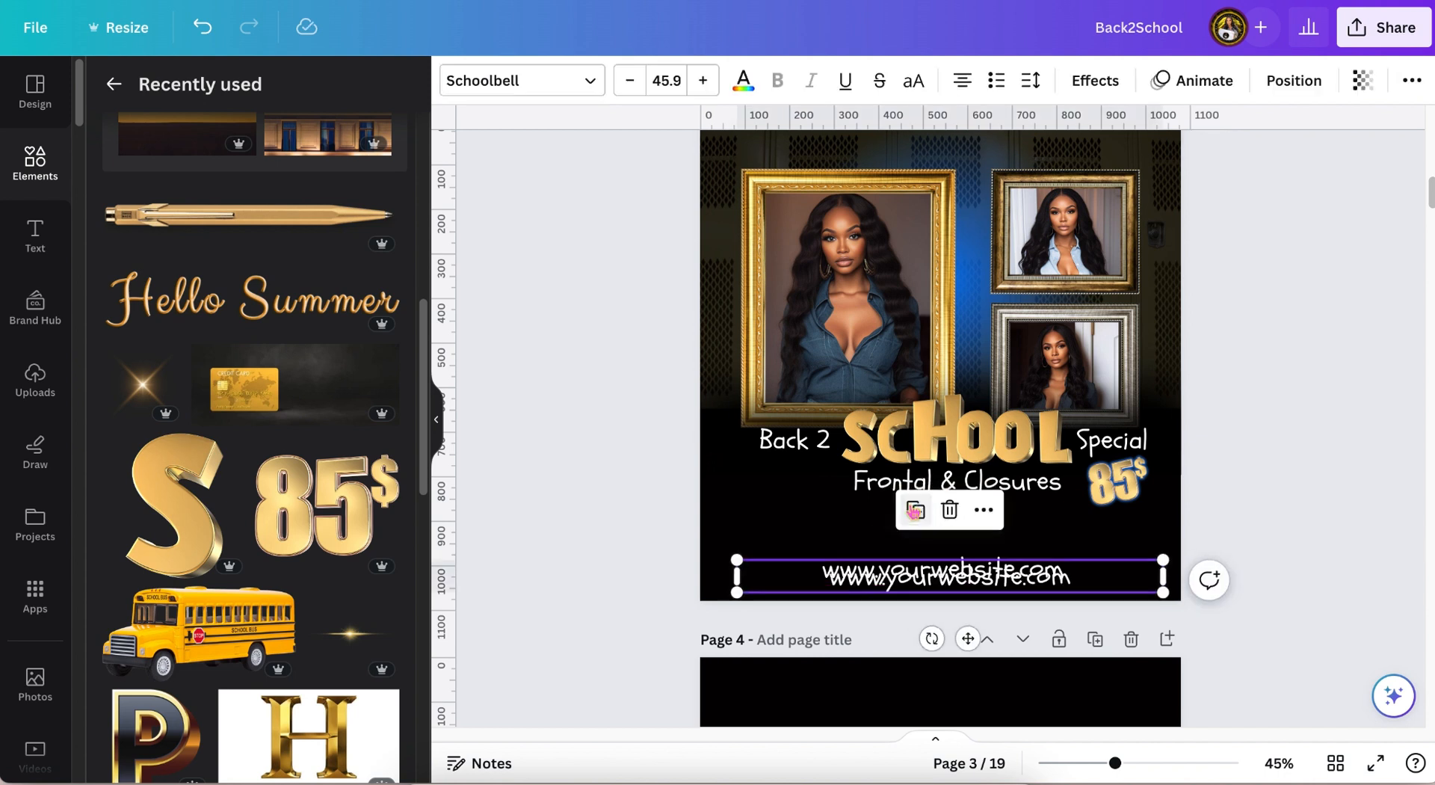
left_click_drag(965, 638, 965, 595)
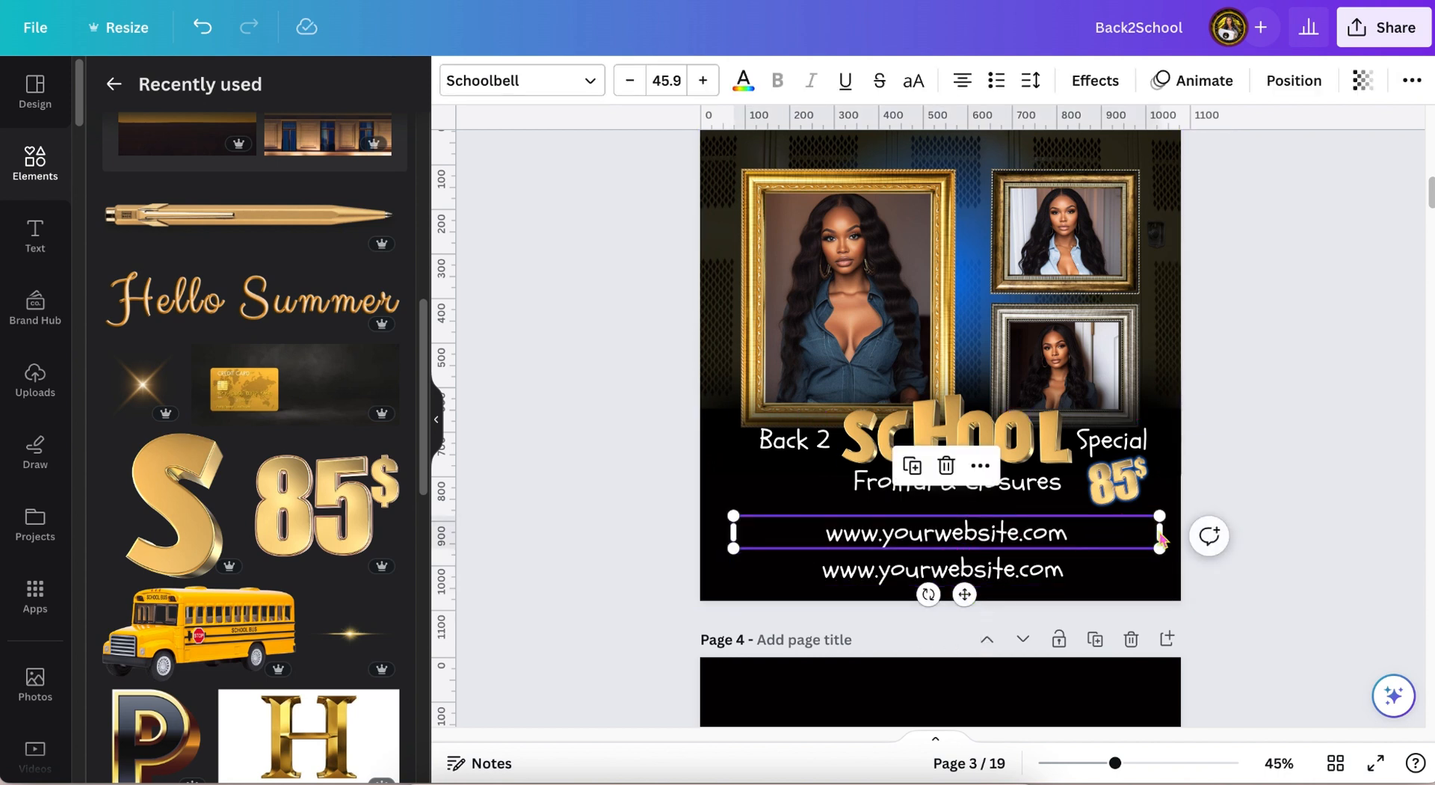
left_click_drag(1167, 528, 1007, 532)
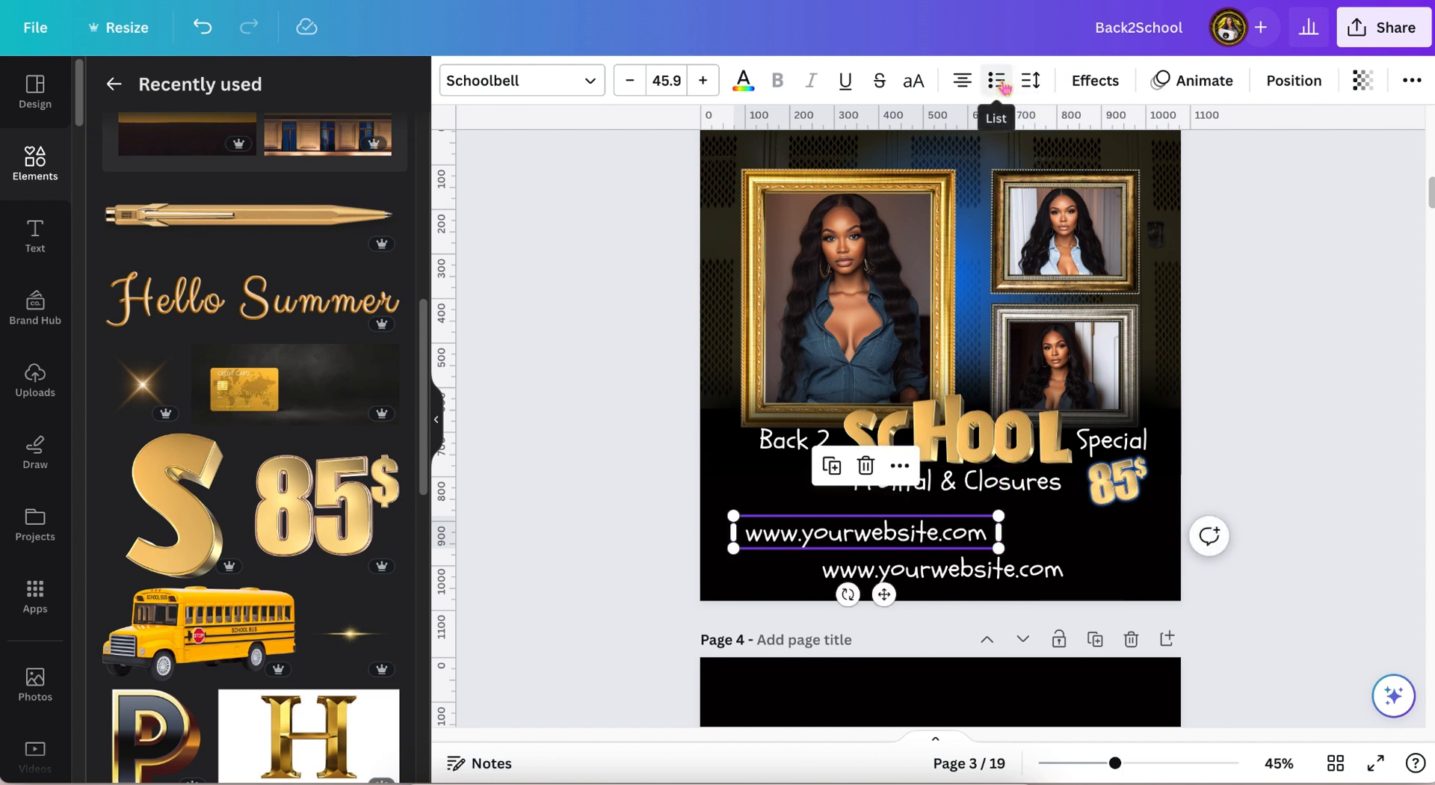
left_click(1031, 83)
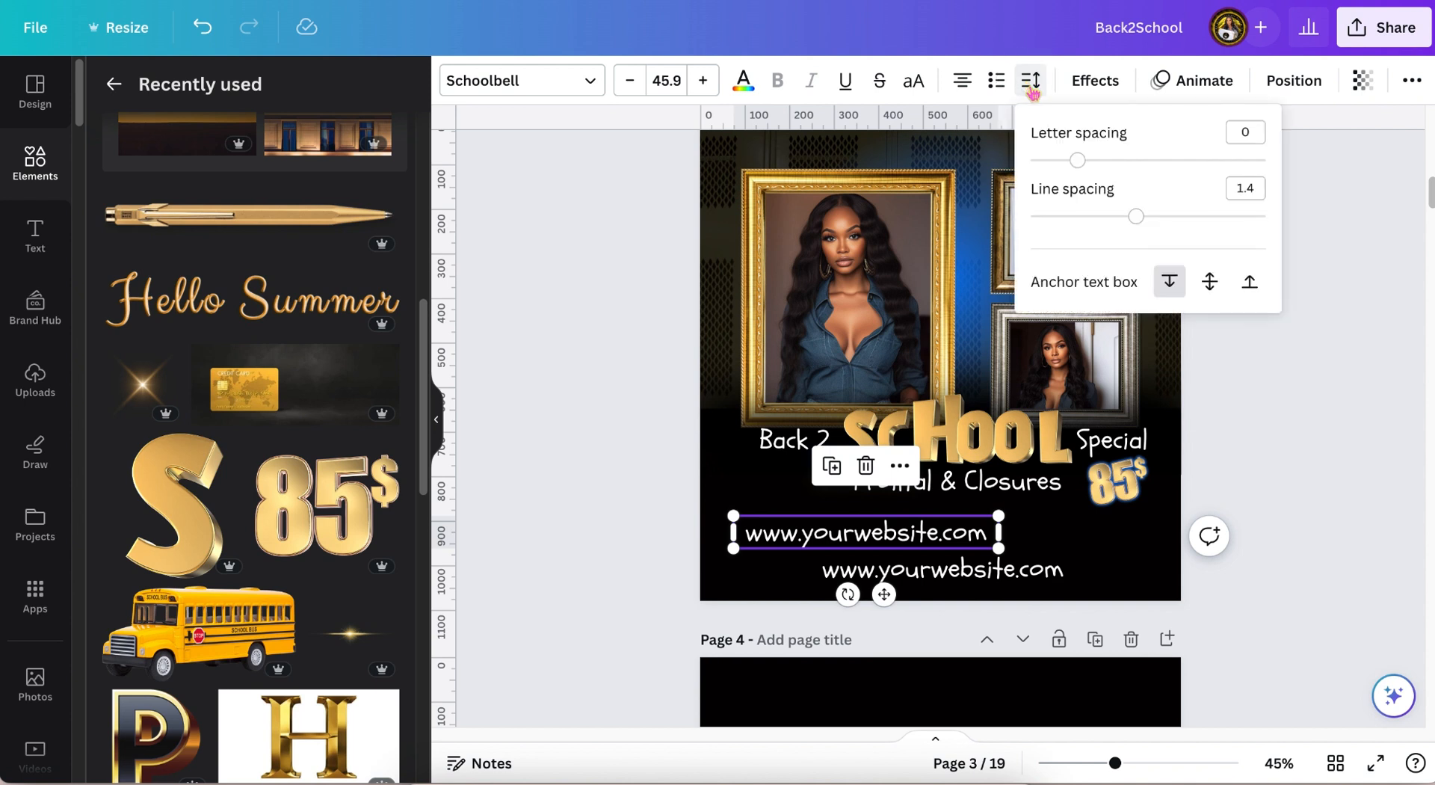
left_click_drag(1080, 159, 1200, 159)
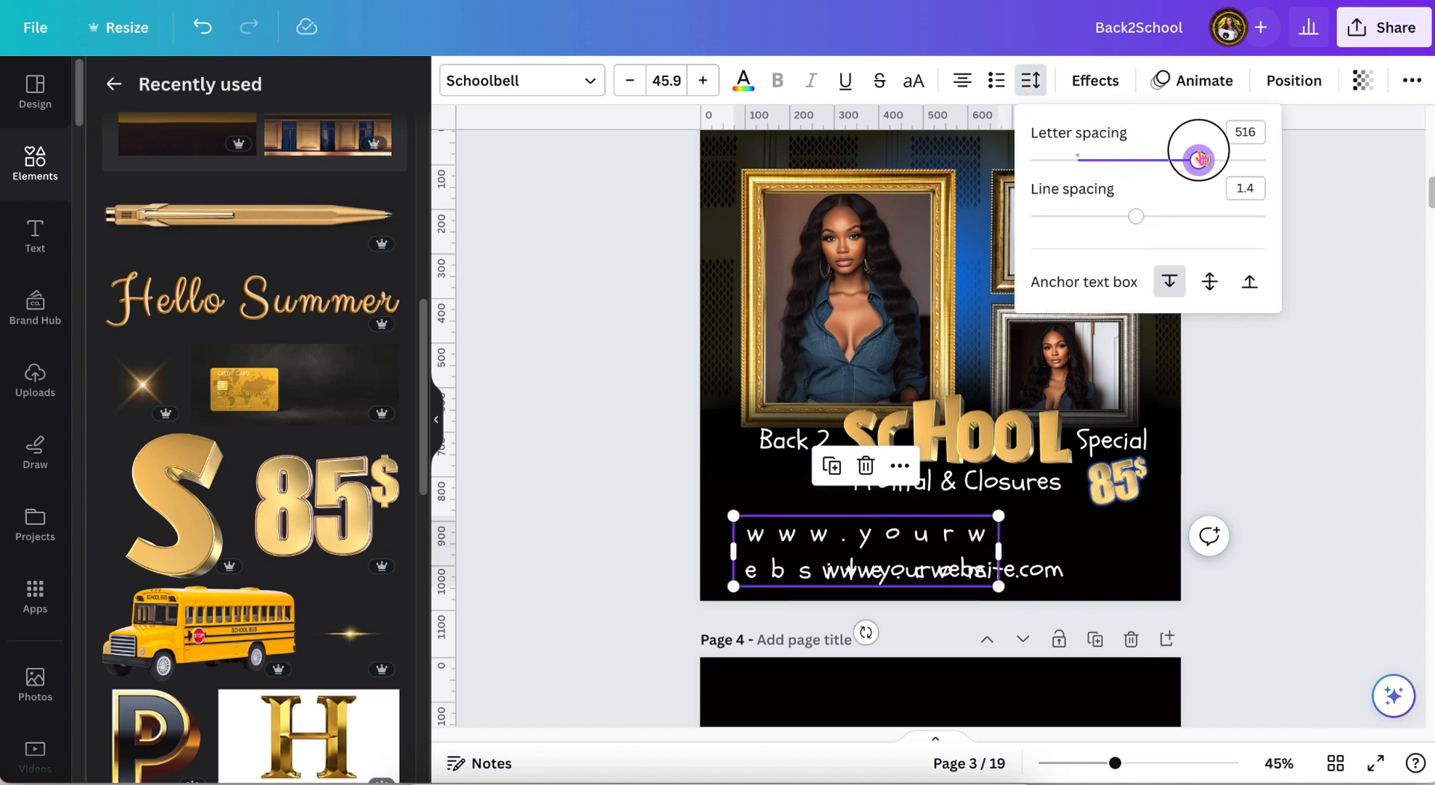
left_click(1349, 362)
left_click(1347, 361)
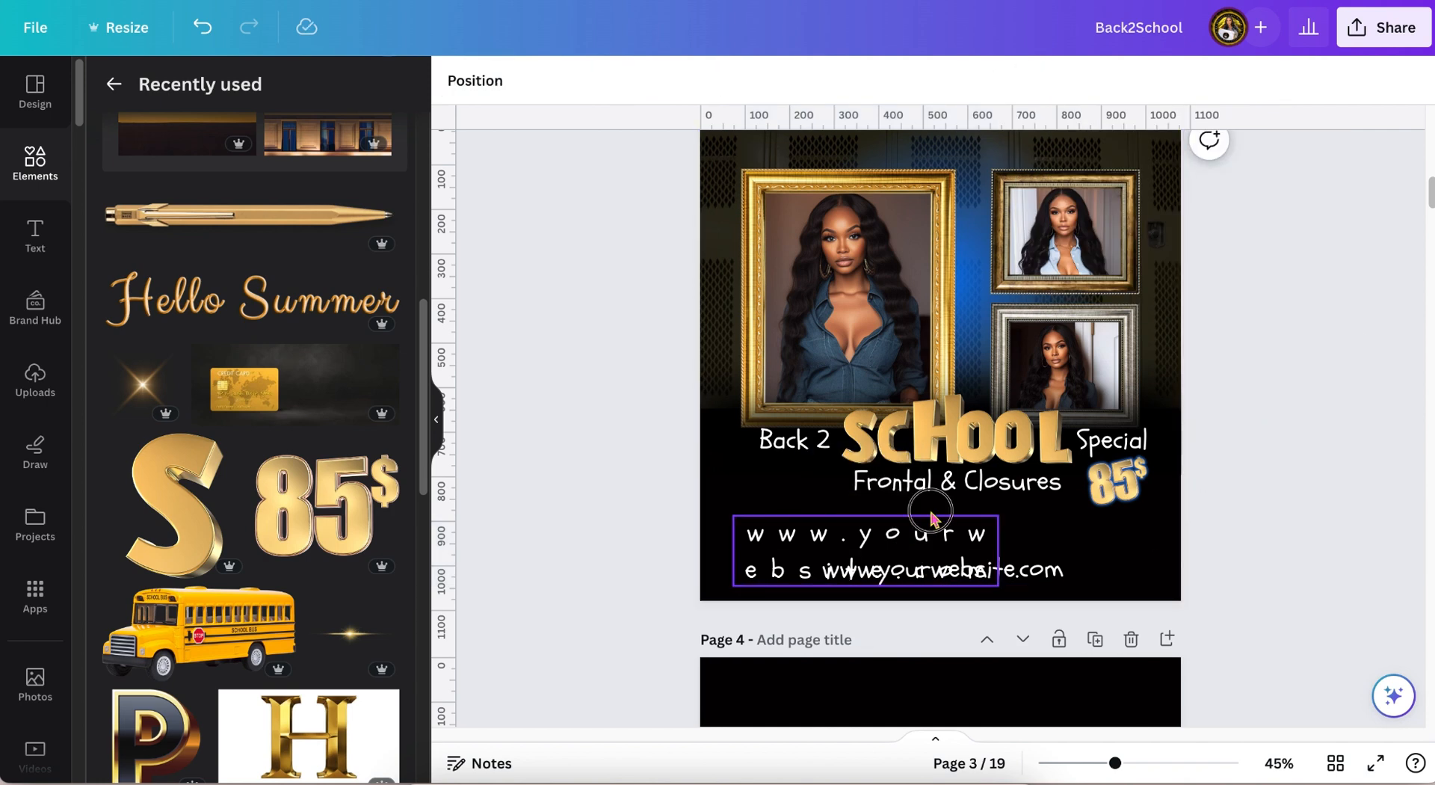
left_click_drag(931, 516, 906, 506)
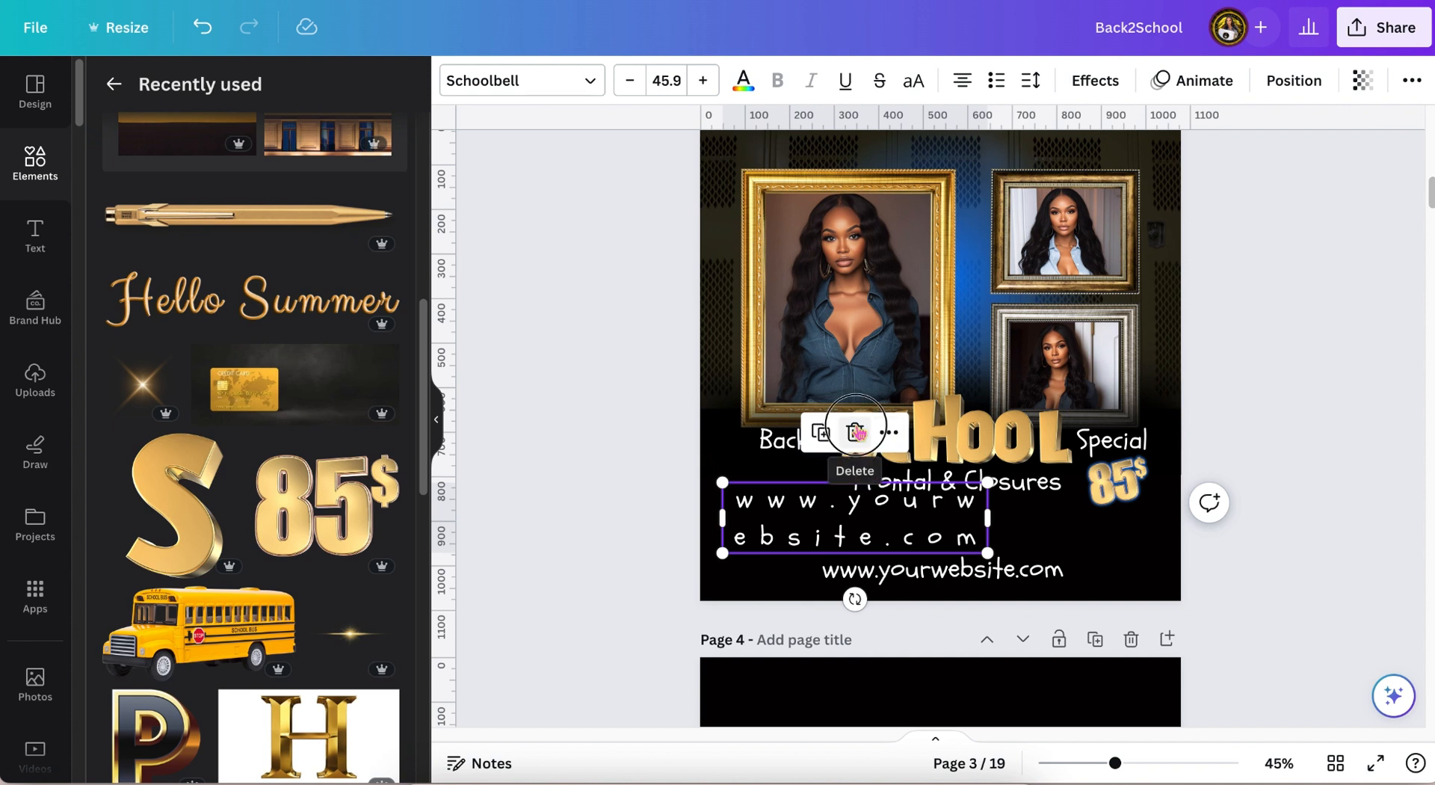
left_click(855, 432)
Widen and recenter the website line's text box, and set its letter spacing to 335
left_click(994, 579)
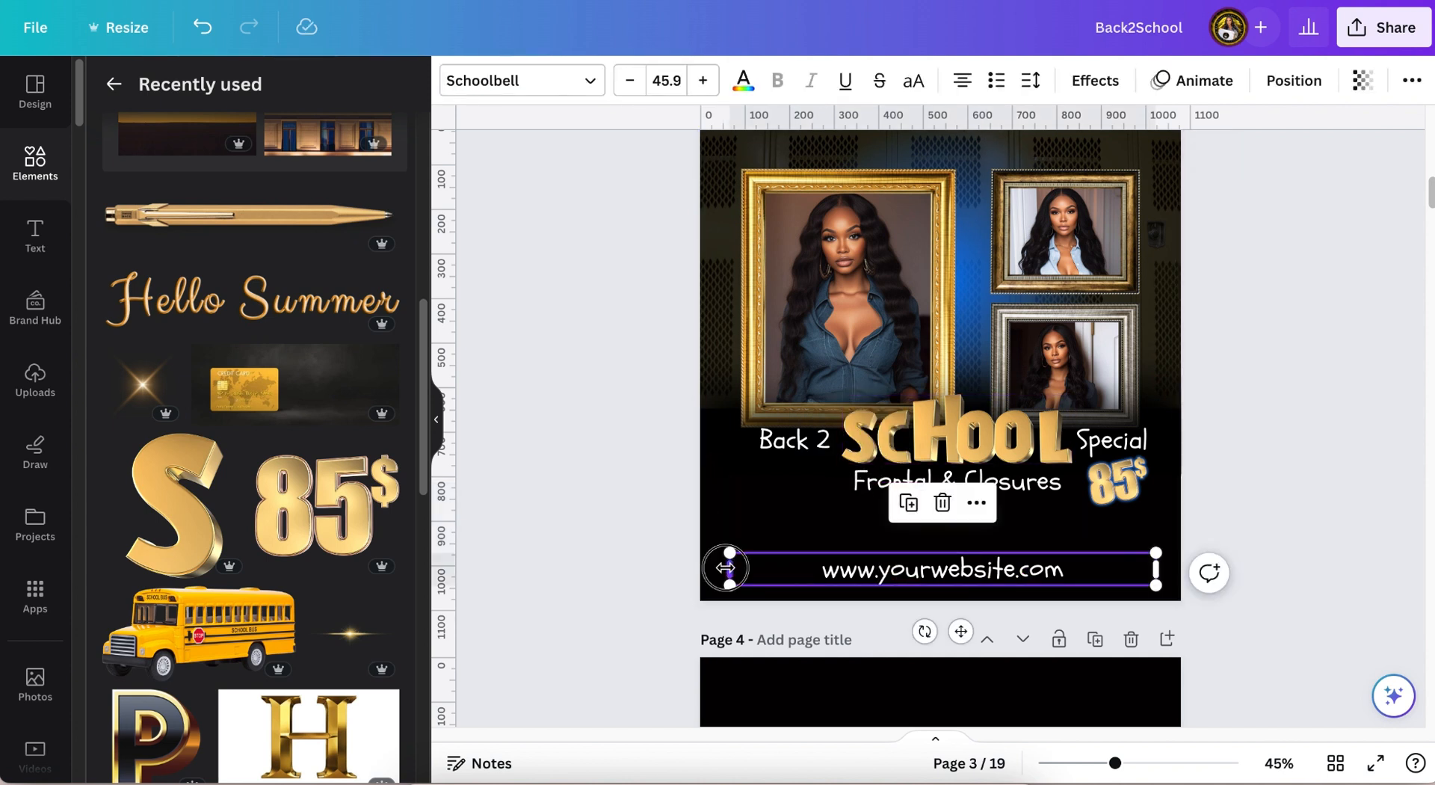
left_click_drag(726, 568, 699, 567)
left_click_drag(946, 632, 955, 631)
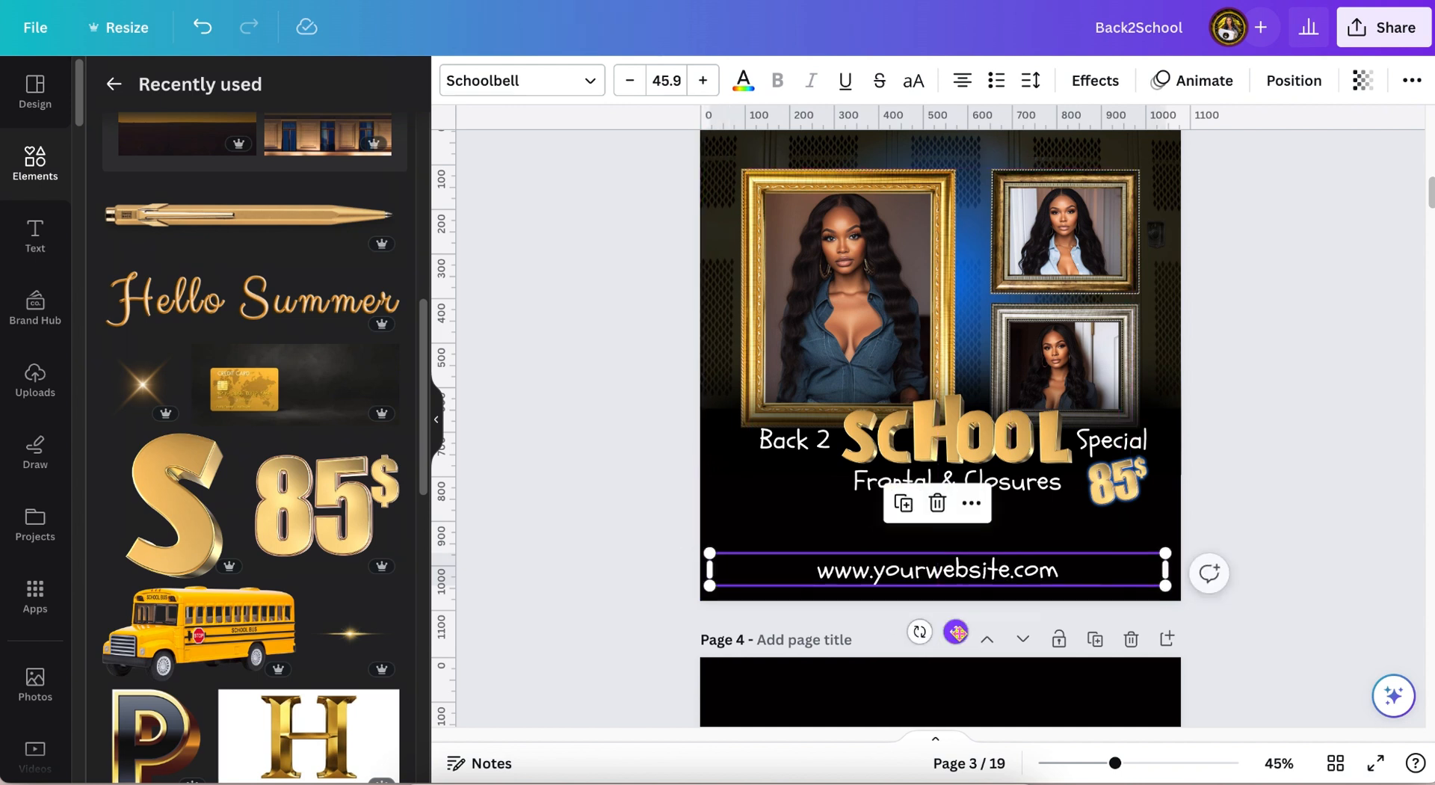
left_click(1031, 80)
left_click_drag(1087, 168, 1159, 169)
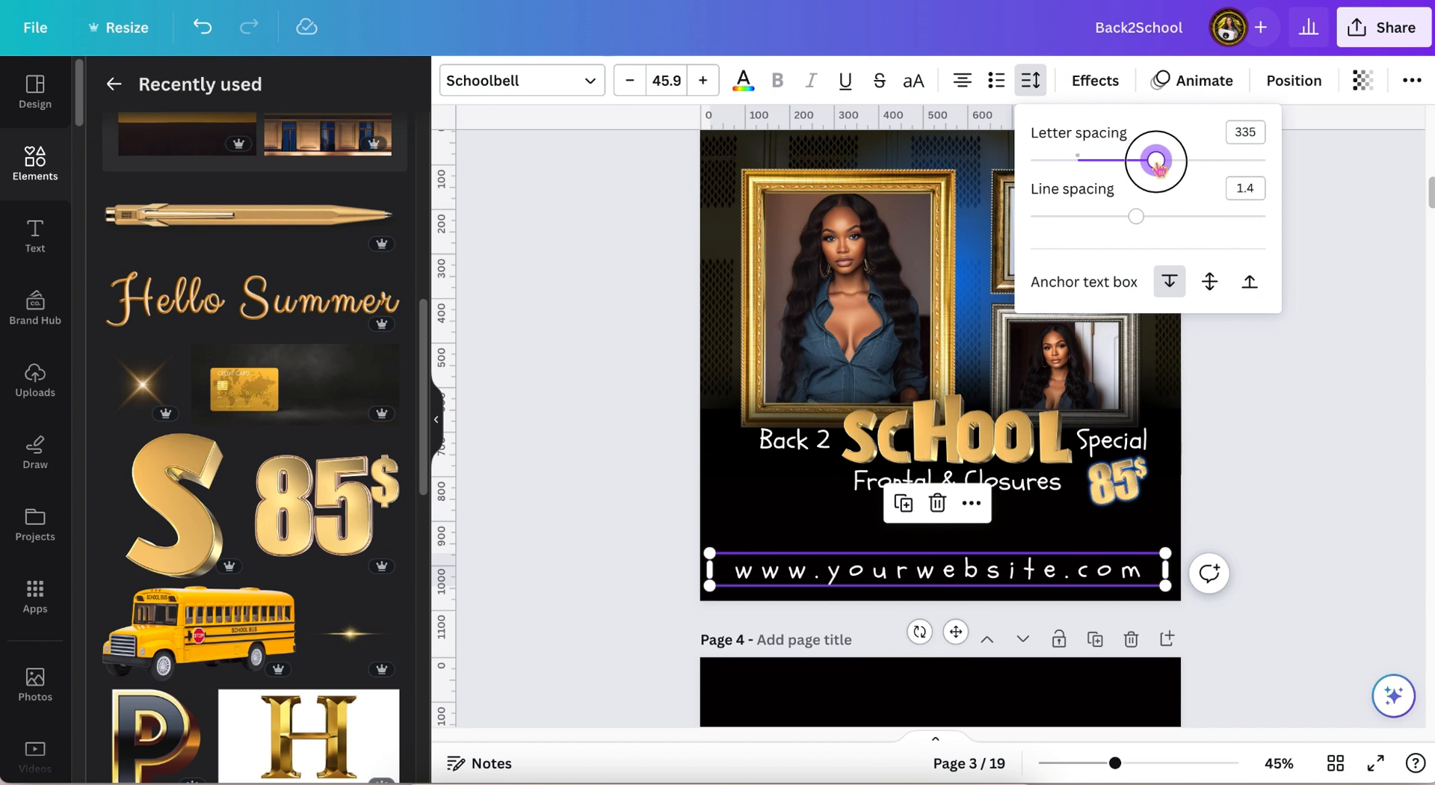
Reduce the website line's font size to 24 and move it down to the flyer's bottom edge
left_click(657, 82)
scroll(704, 471, "down", 3)
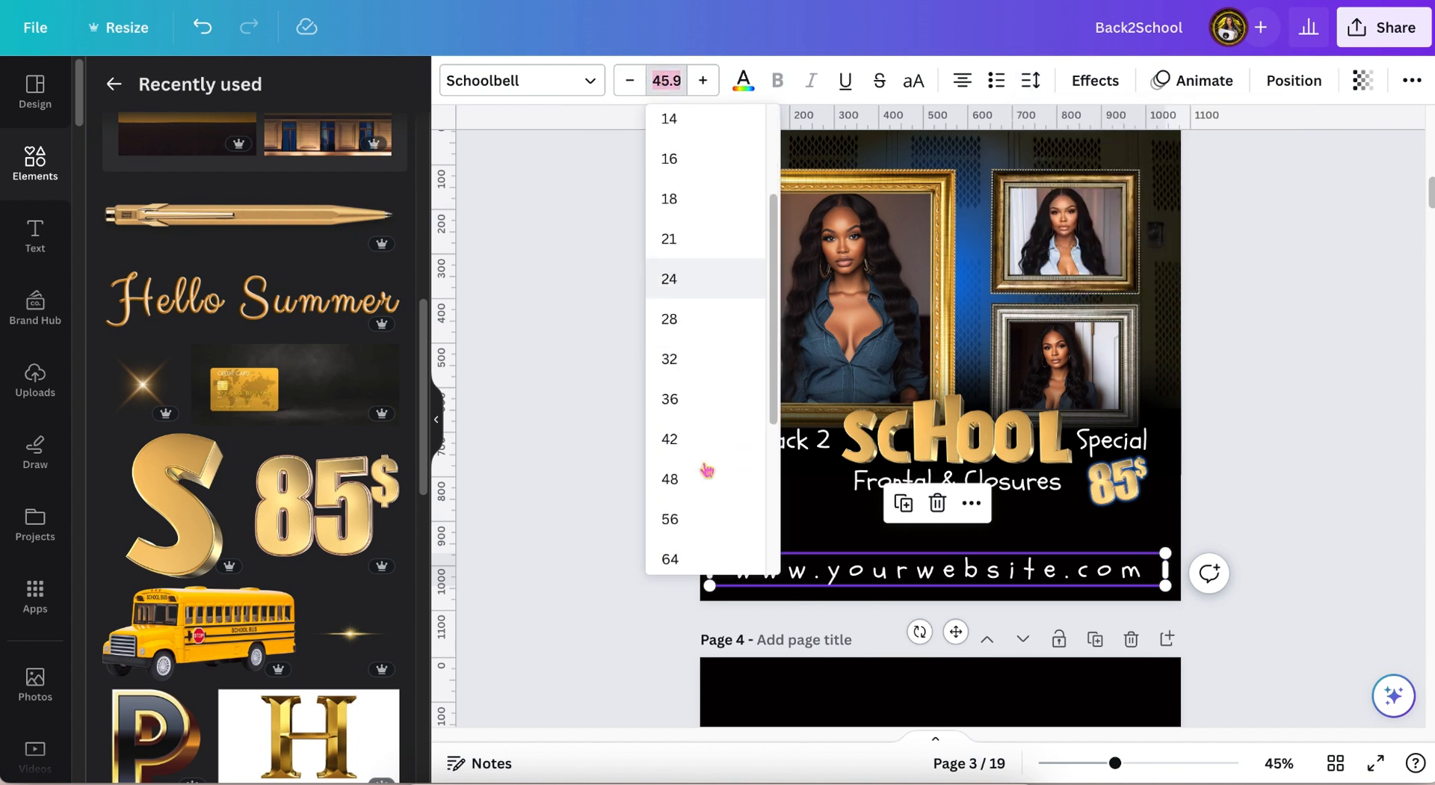
scroll(705, 469, "up", 1)
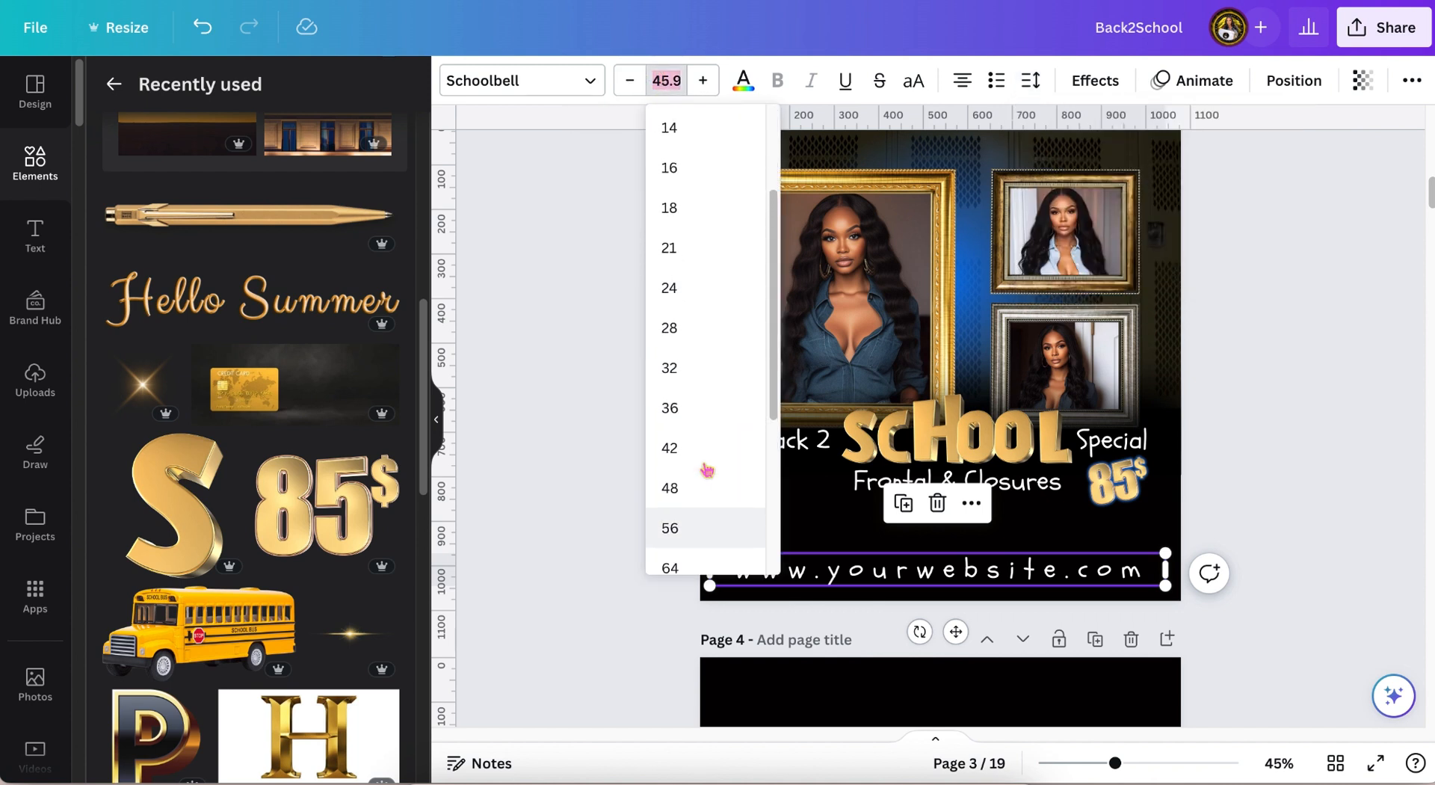
left_click(673, 371)
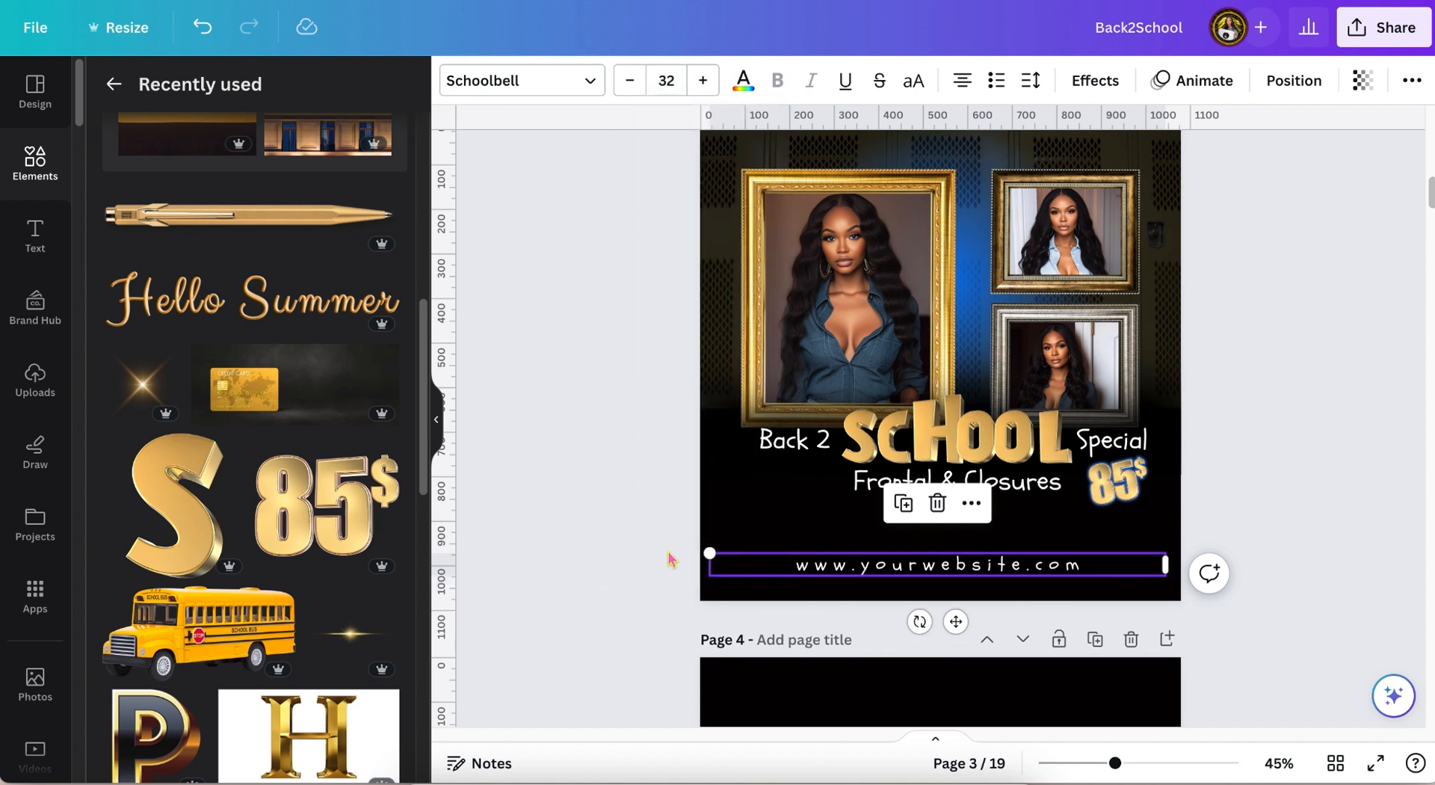
left_click(671, 83)
left_click(670, 262)
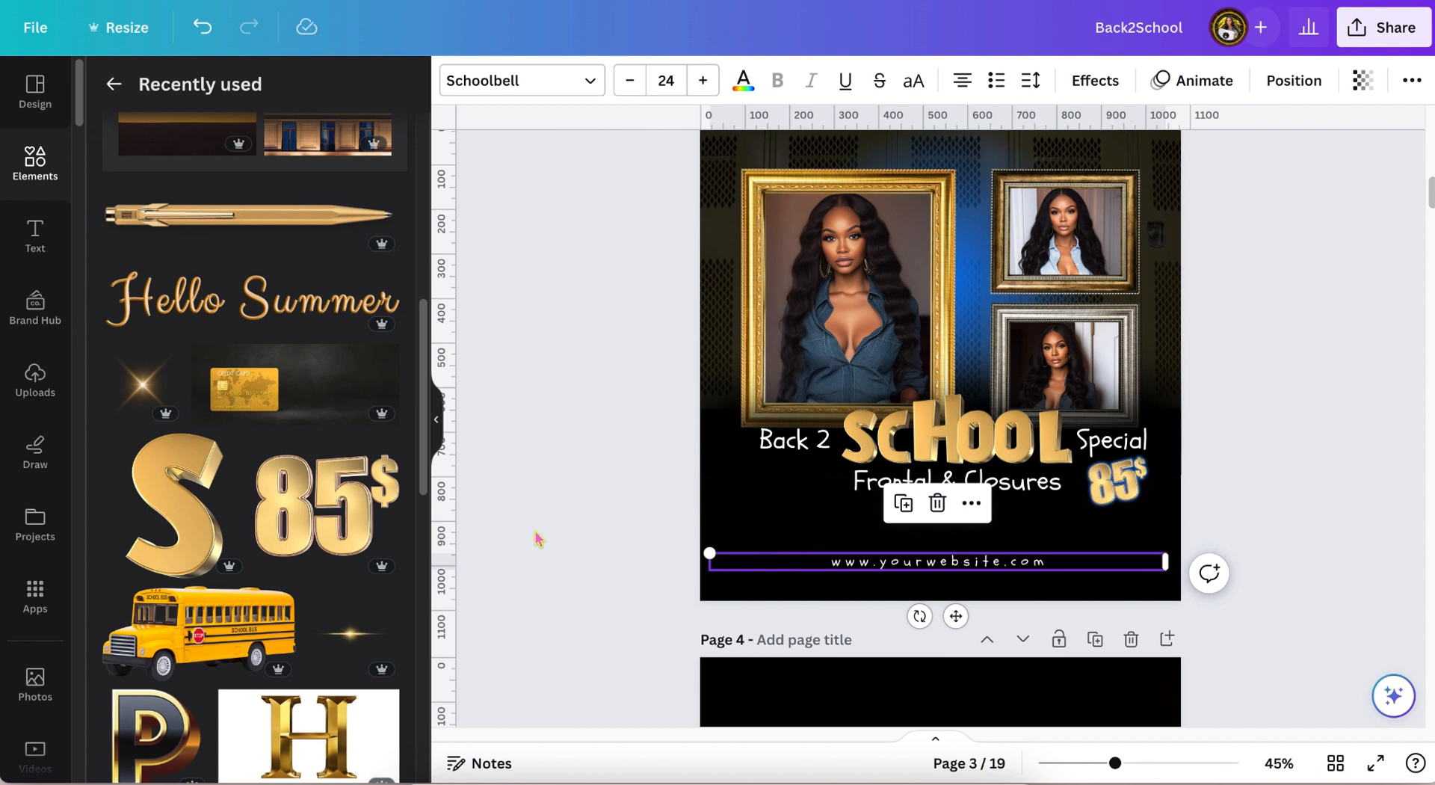
left_click_drag(956, 616, 959, 636)
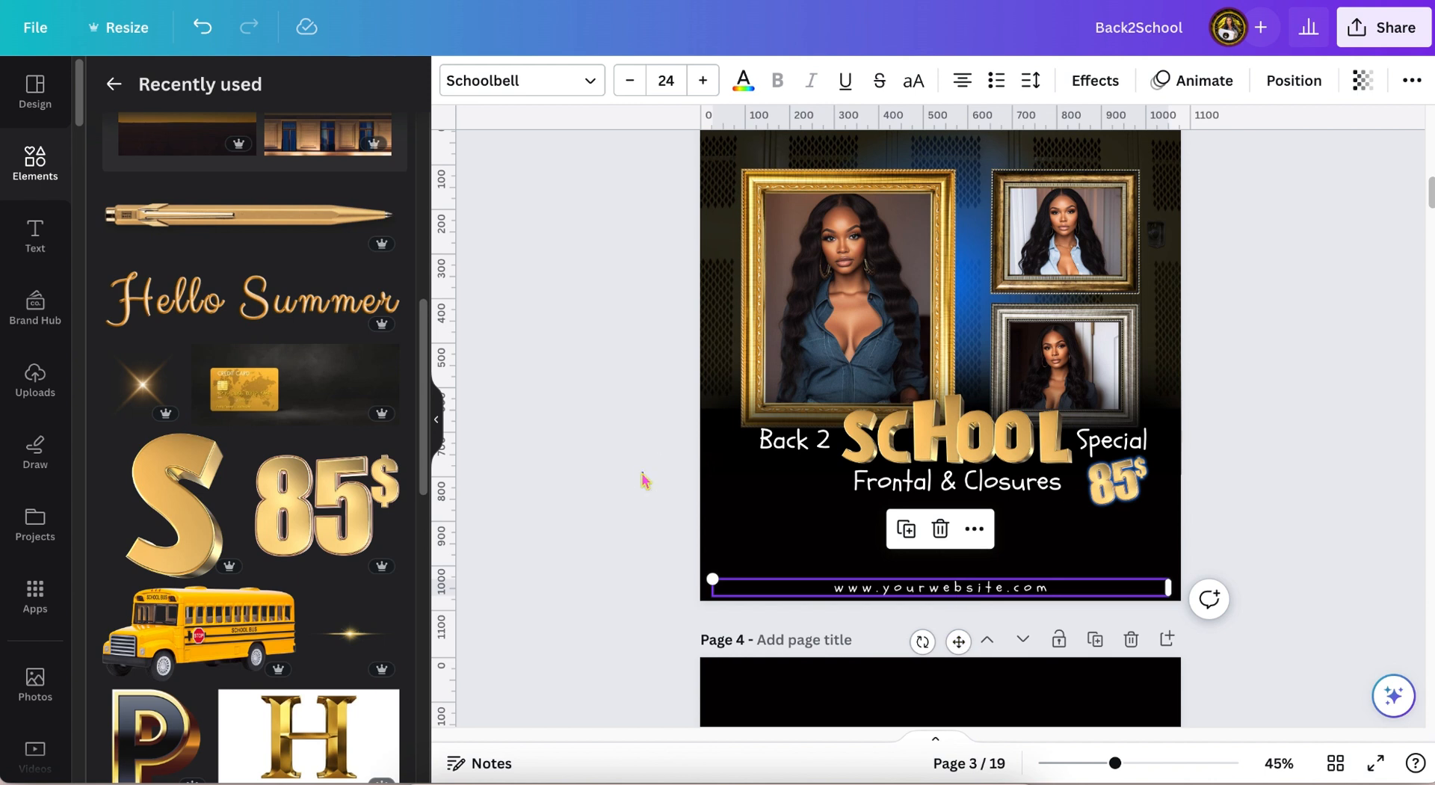
left_click(642, 472)
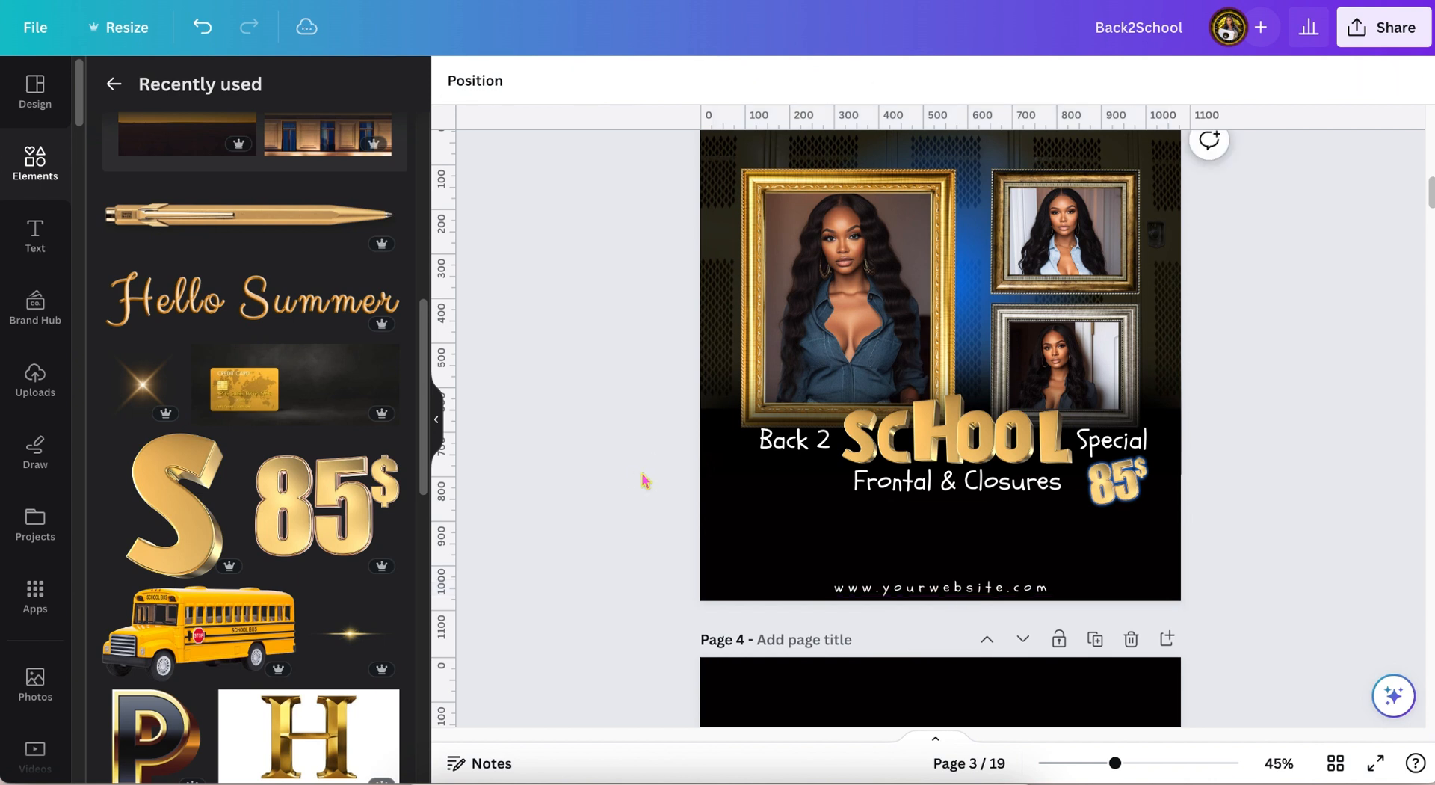
Increase the website line's letter spacing to about 761
left_click(874, 596)
left_click(1031, 80)
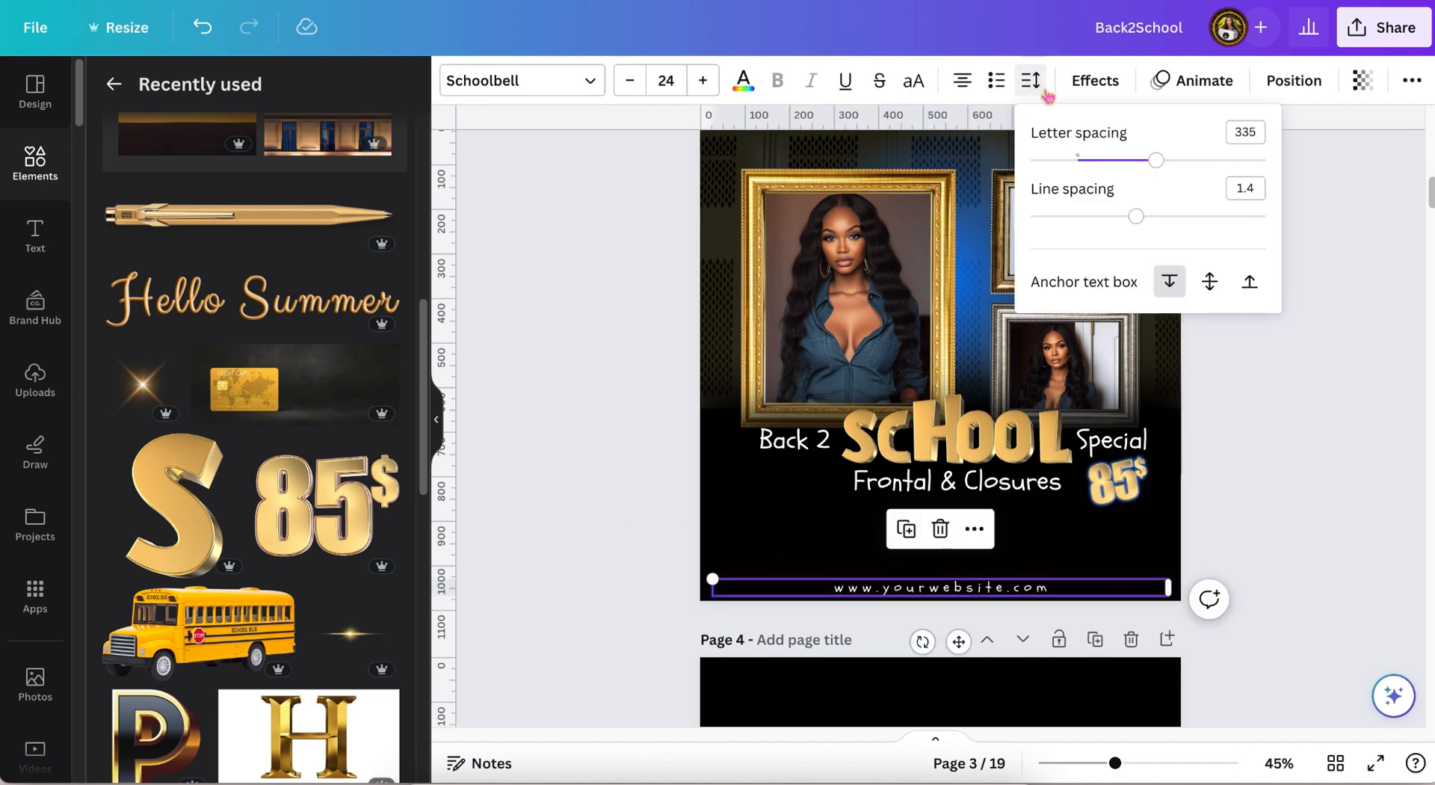
left_click_drag(1158, 160, 1259, 166)
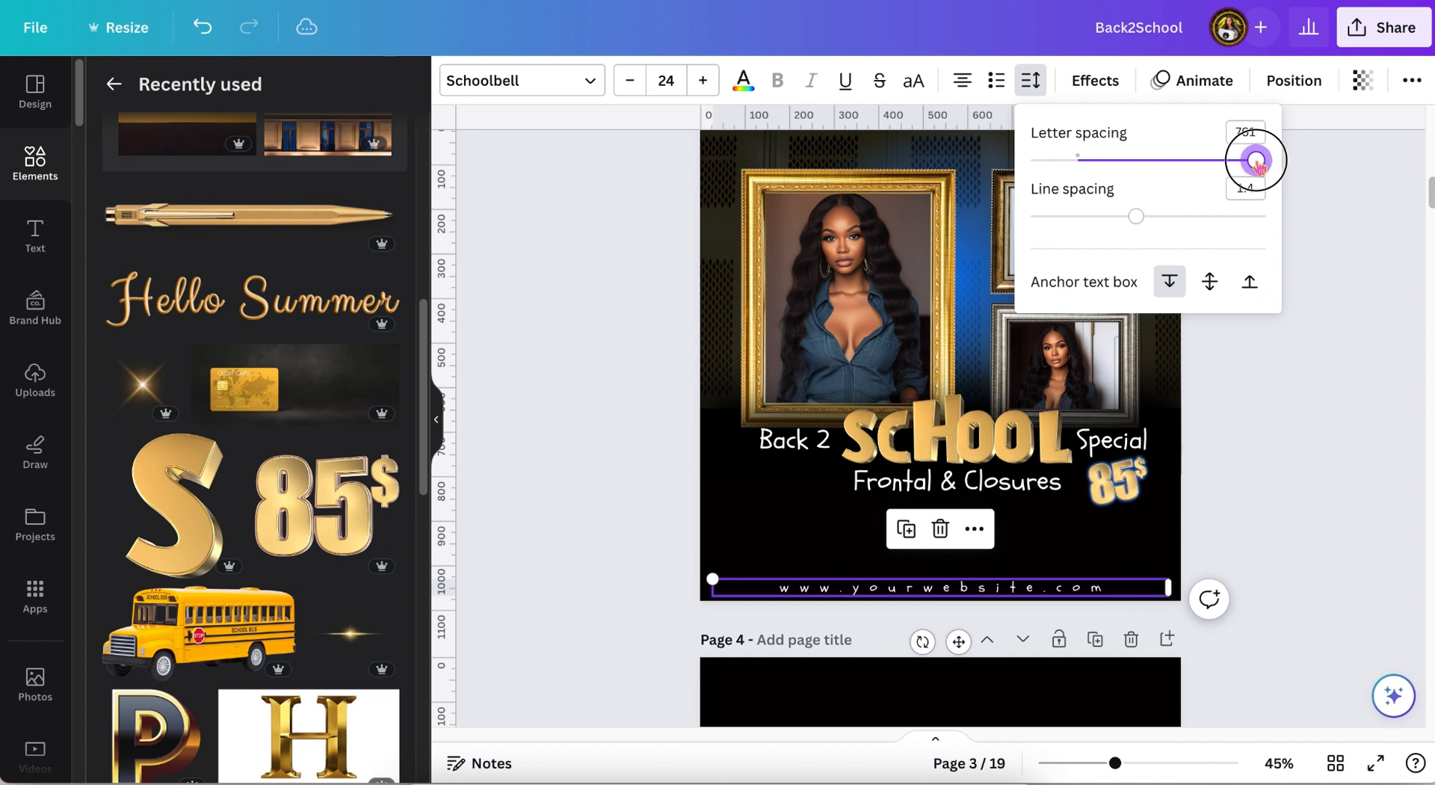
Move the gold ruler, triangle and protractor image from page 5 onto the black page 4, near its upper part
left_click(642, 327)
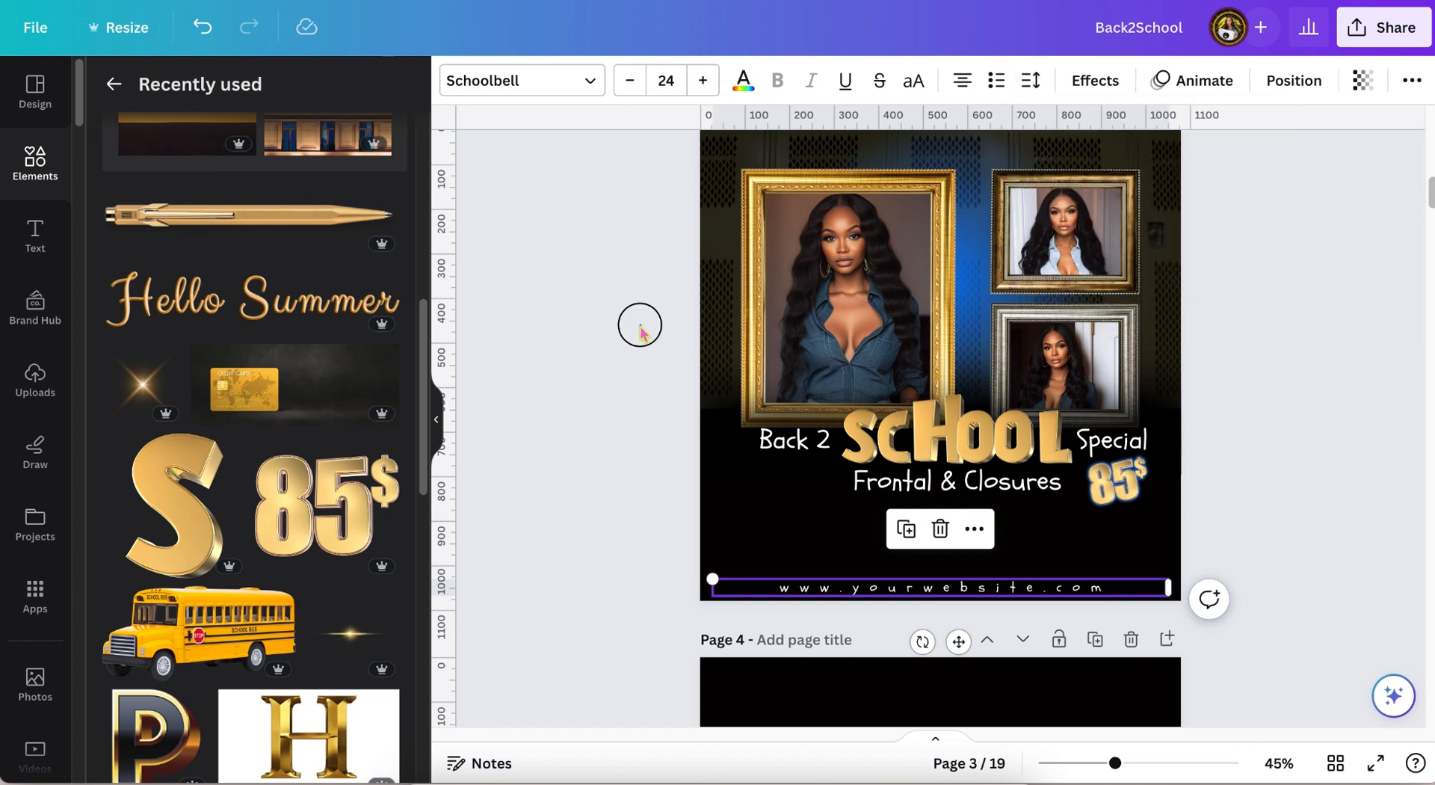
scroll(555, 383, "up", 1)
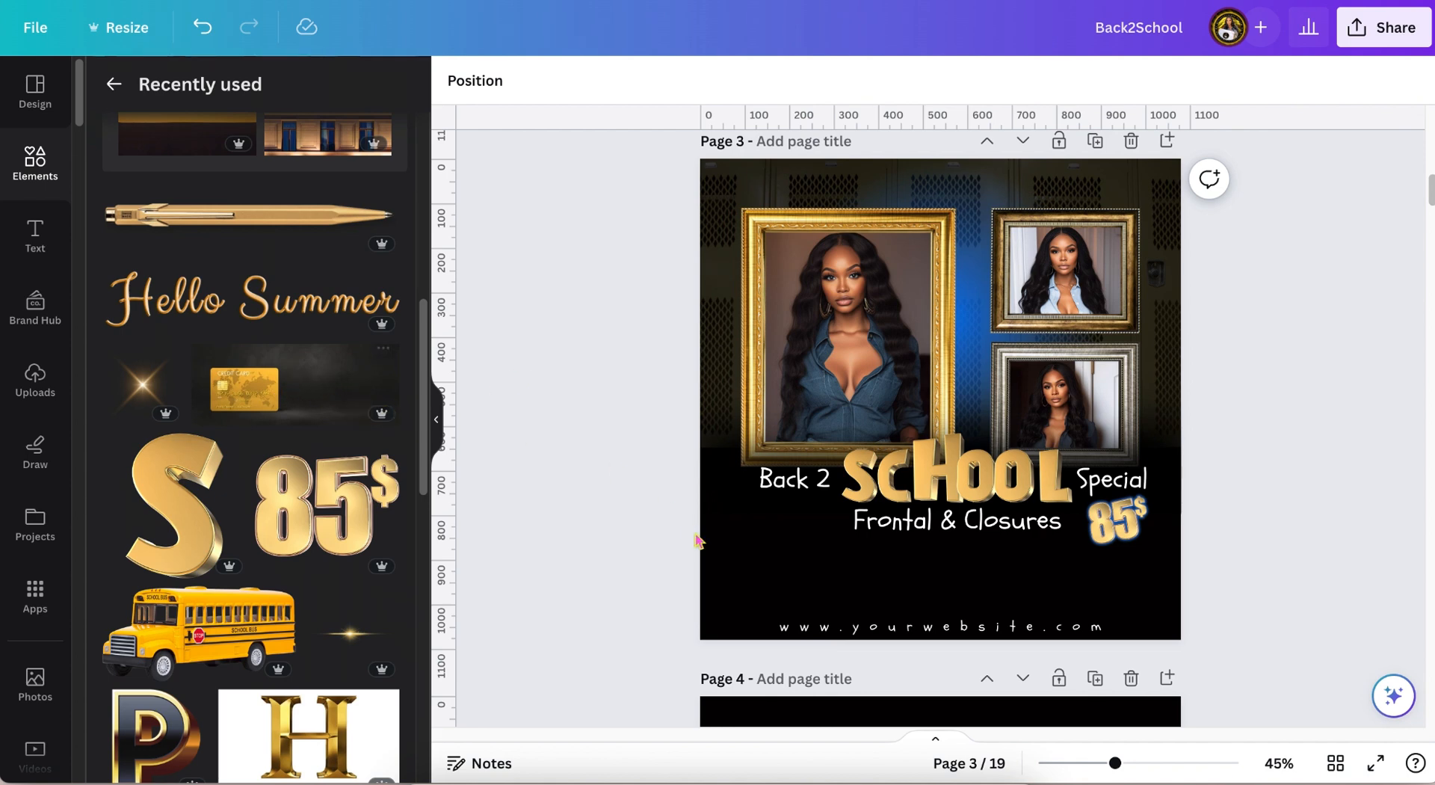
scroll(695, 540, "down", 20)
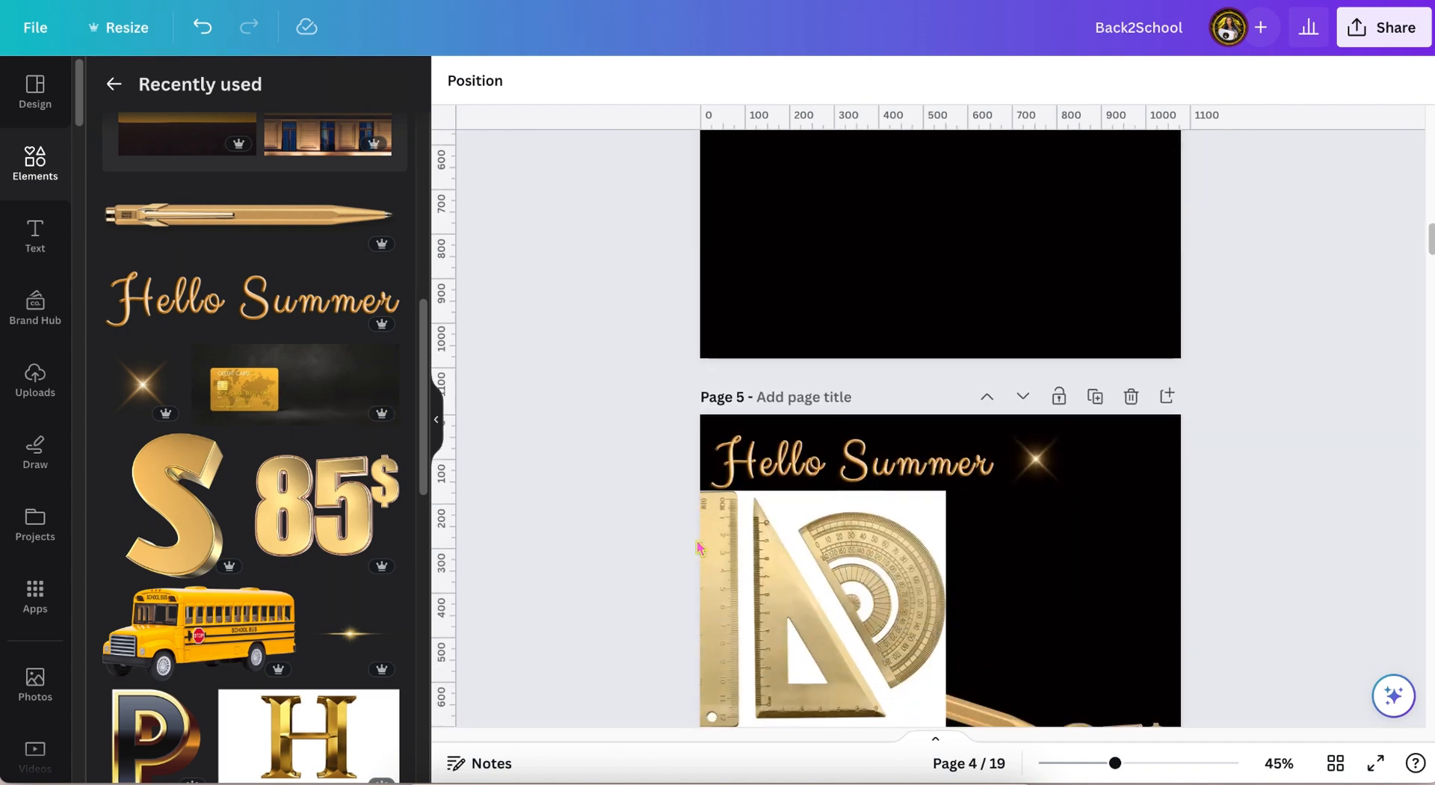
left_click_drag(826, 586, 871, 231)
scroll(871, 231, "up", 5)
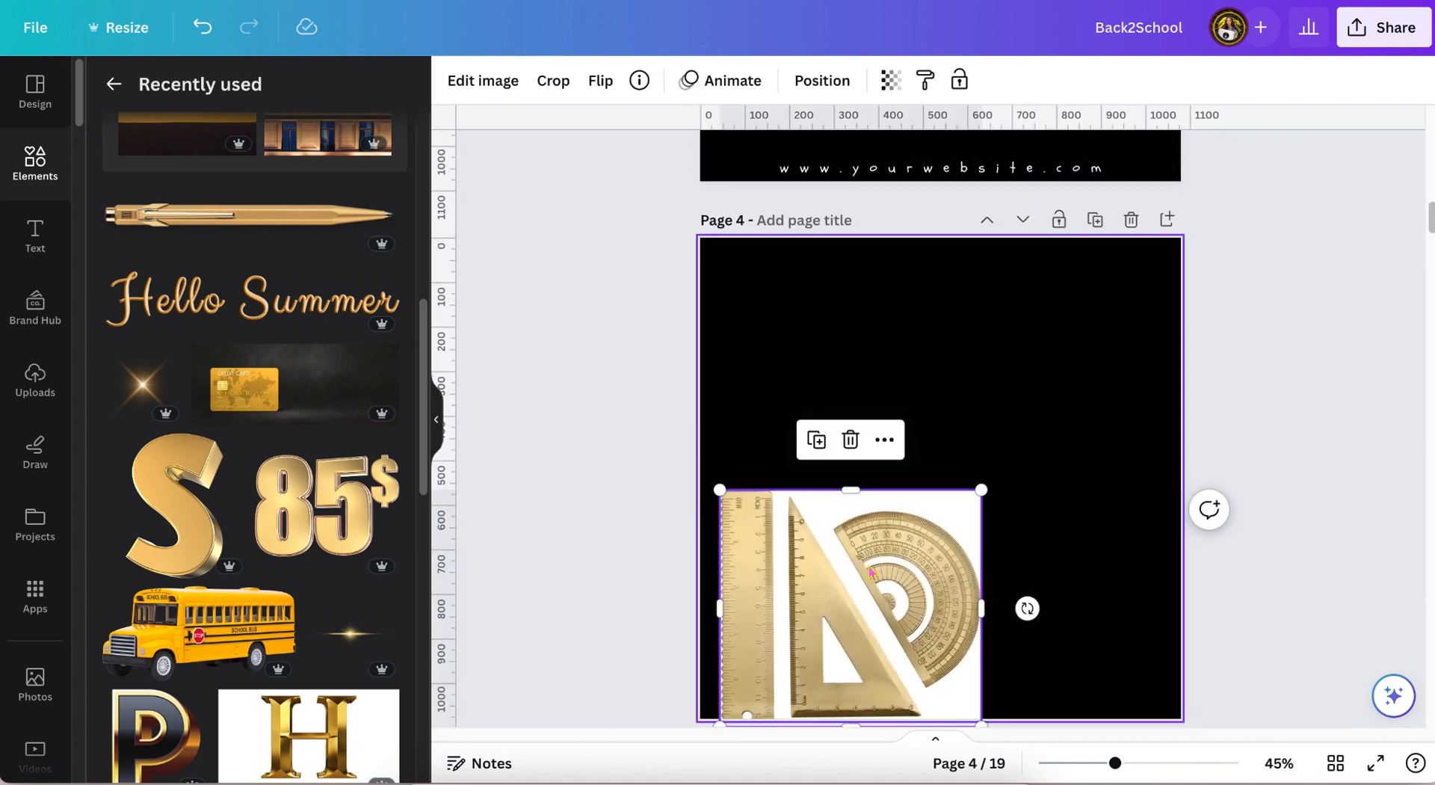
left_click_drag(871, 572, 882, 404)
scroll(882, 407, "up", 3)
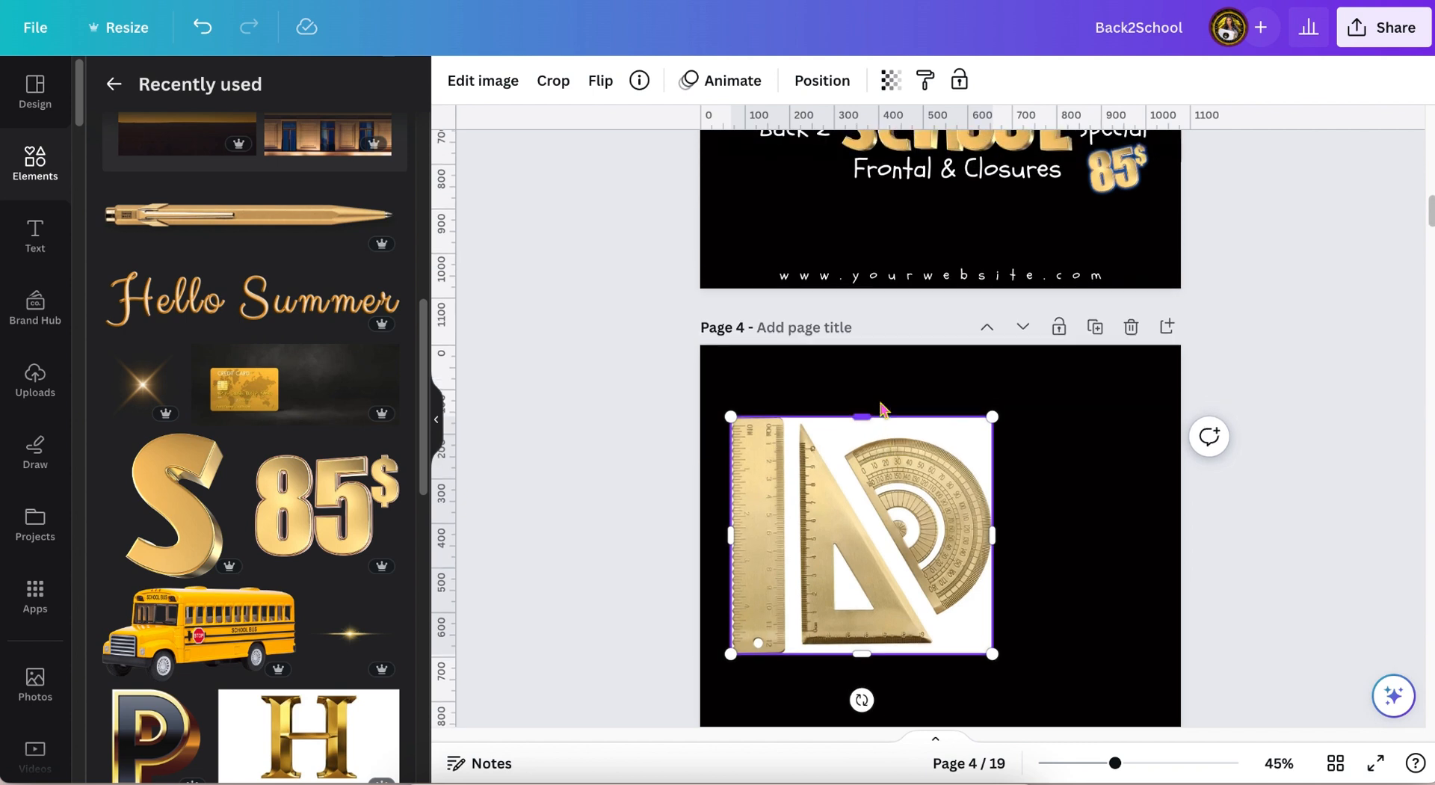
Crop the image to only the vertical ruler and move it to the upper middle of page 4
left_click_drag(993, 536, 789, 534)
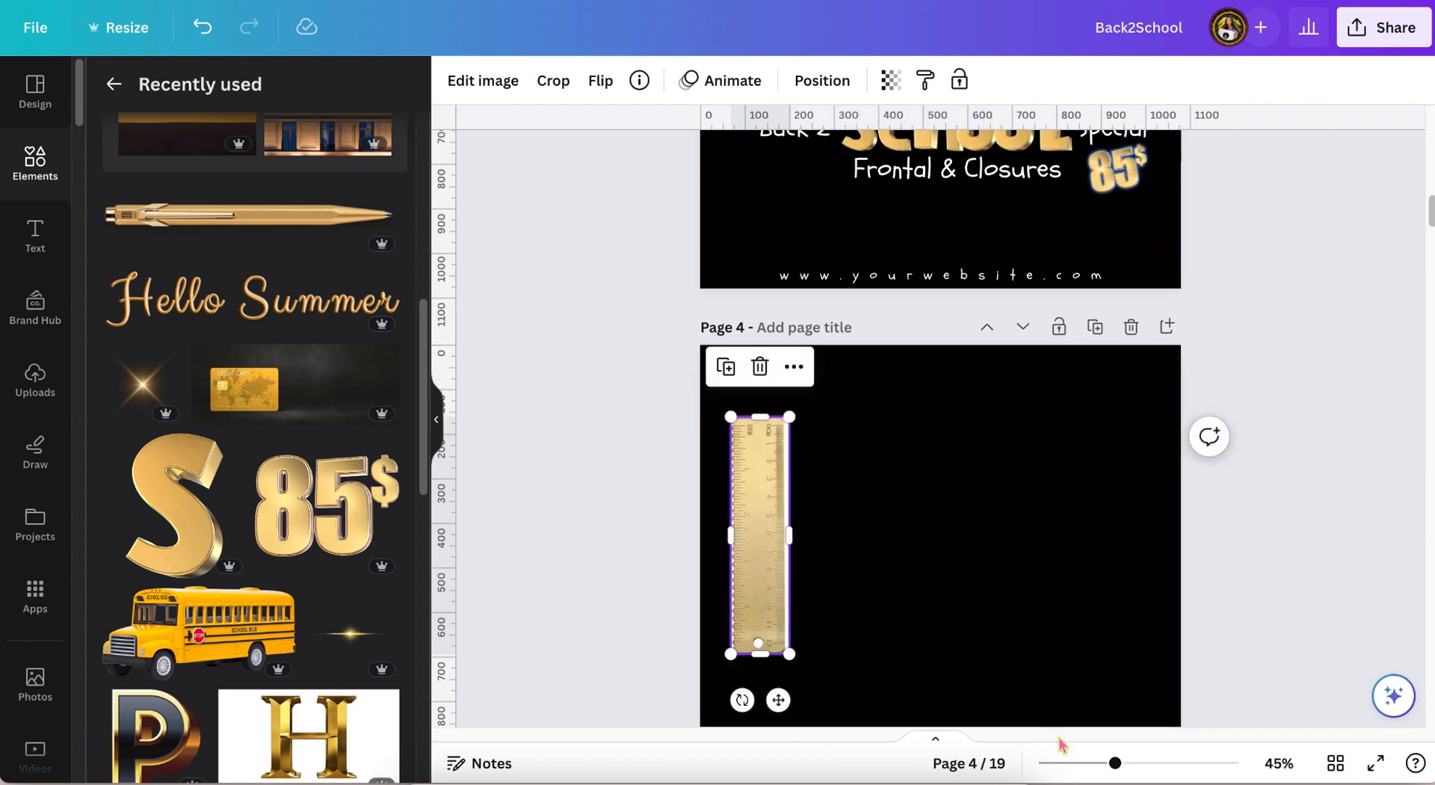
left_click_drag(1117, 763, 1137, 764)
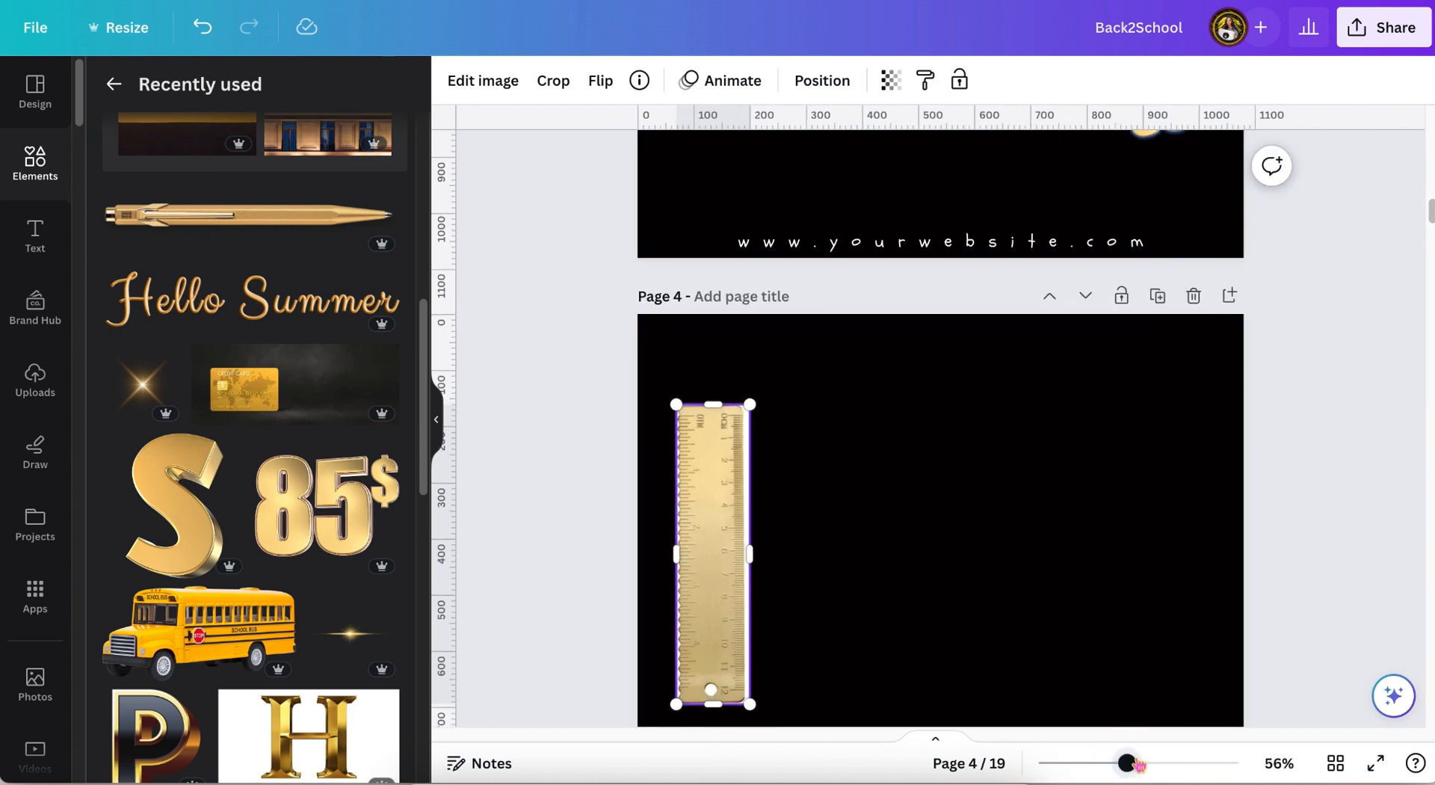
left_click_drag(658, 501, 934, 501)
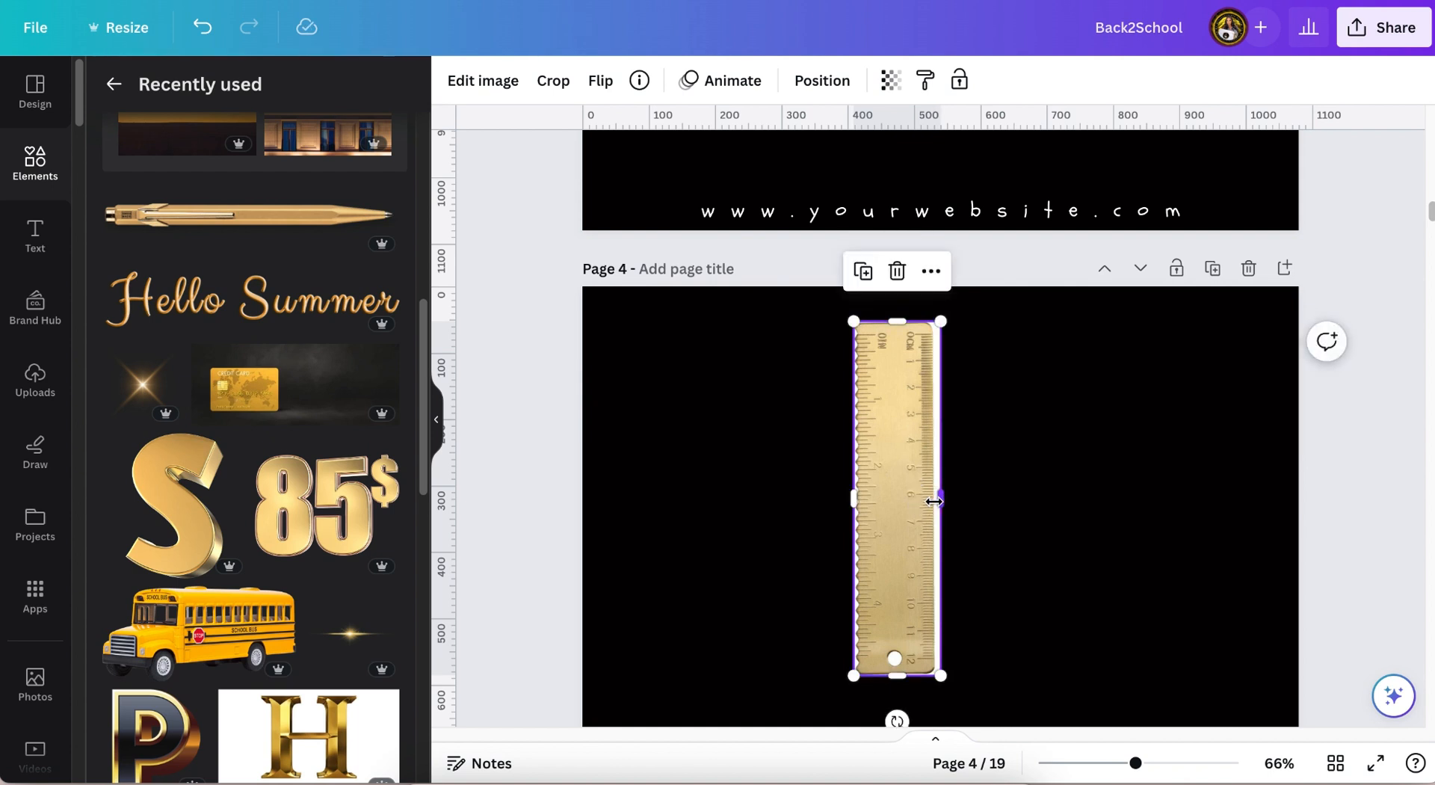
Remove the ruler's background and place a duplicate of the ruler to its right
left_click(505, 86)
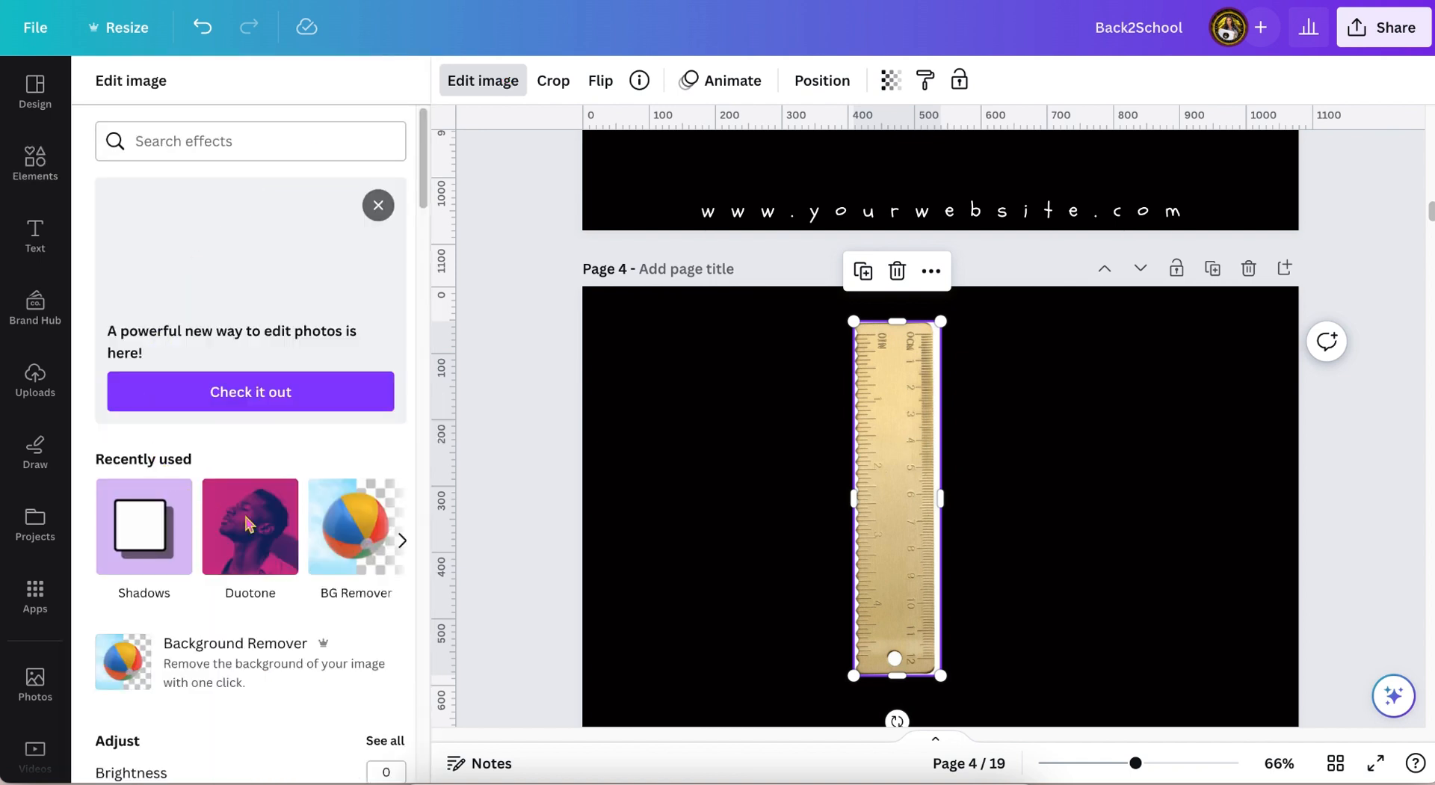
left_click(345, 535)
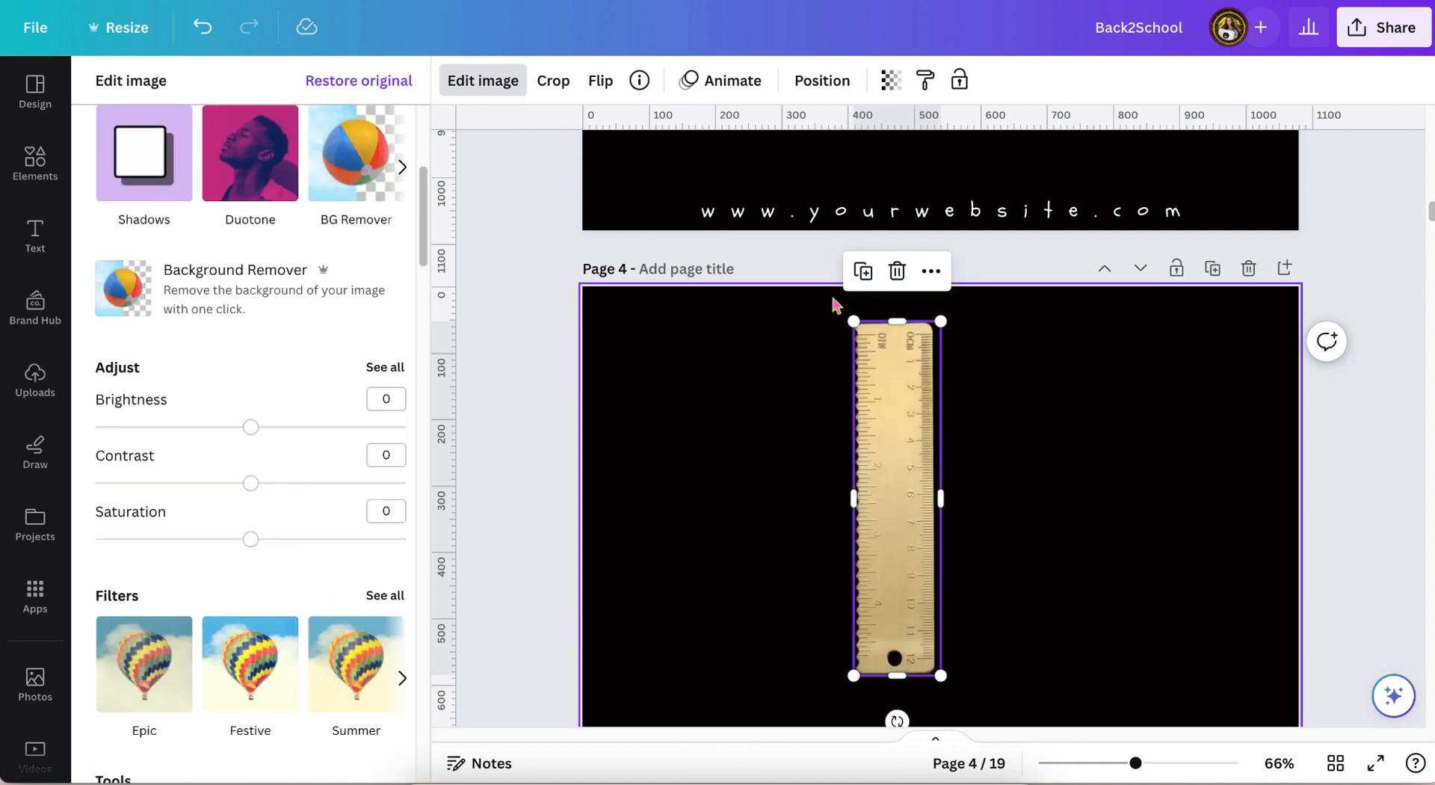
left_click(869, 276)
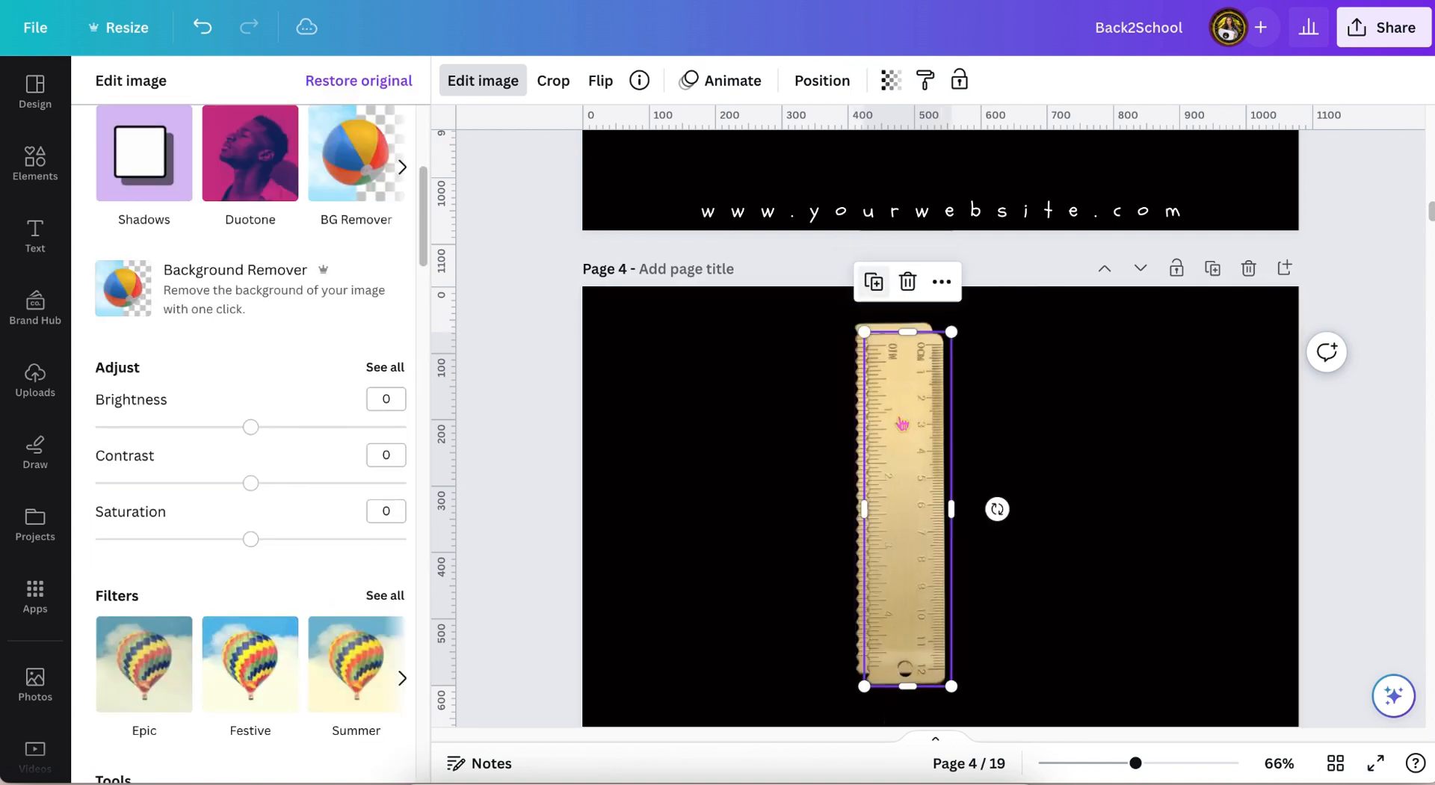
left_click_drag(907, 410, 1108, 411)
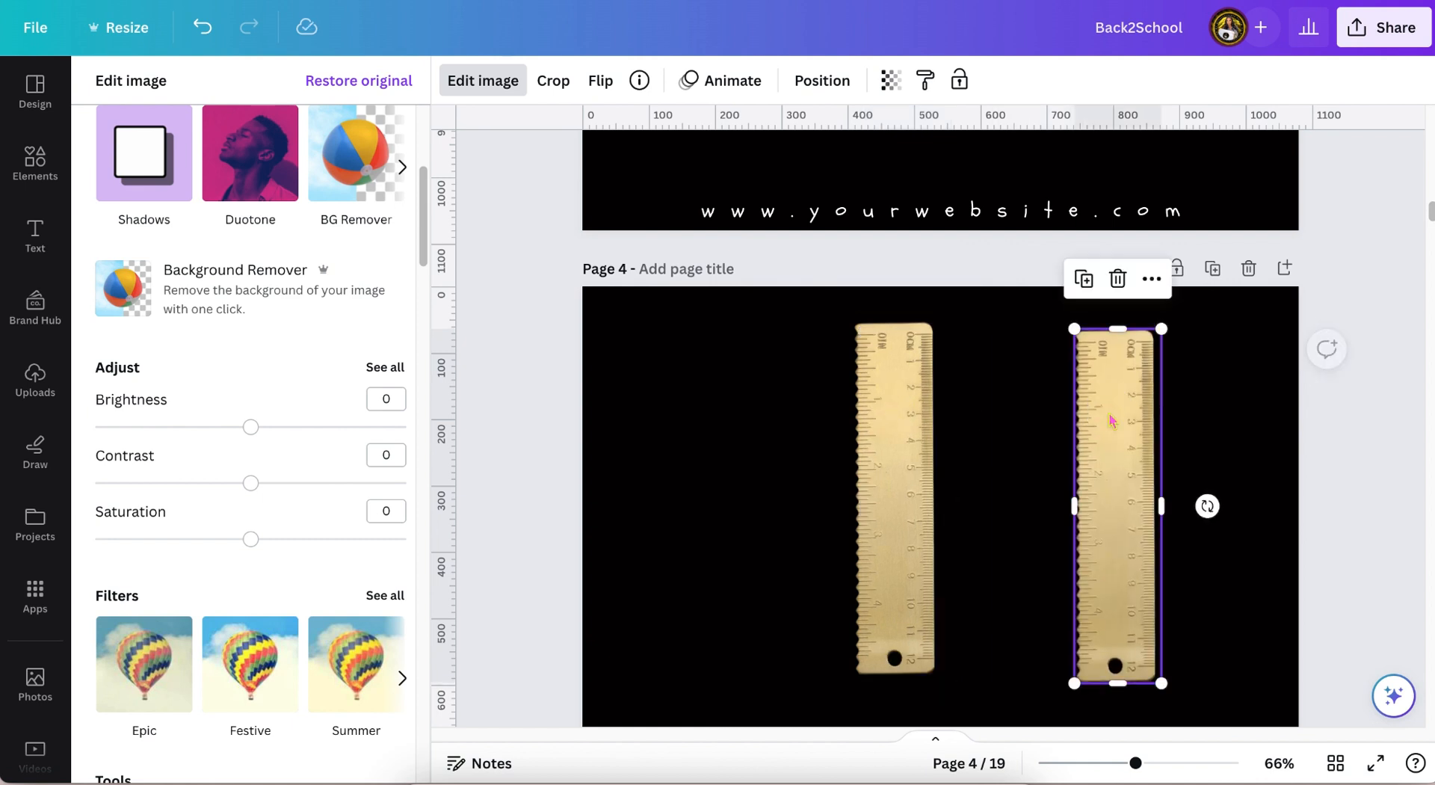
Give the duplicated ruler a Glow shadow in the blue #0963BB sampled from the locker background on page 3
left_click(153, 177)
left_click(265, 176)
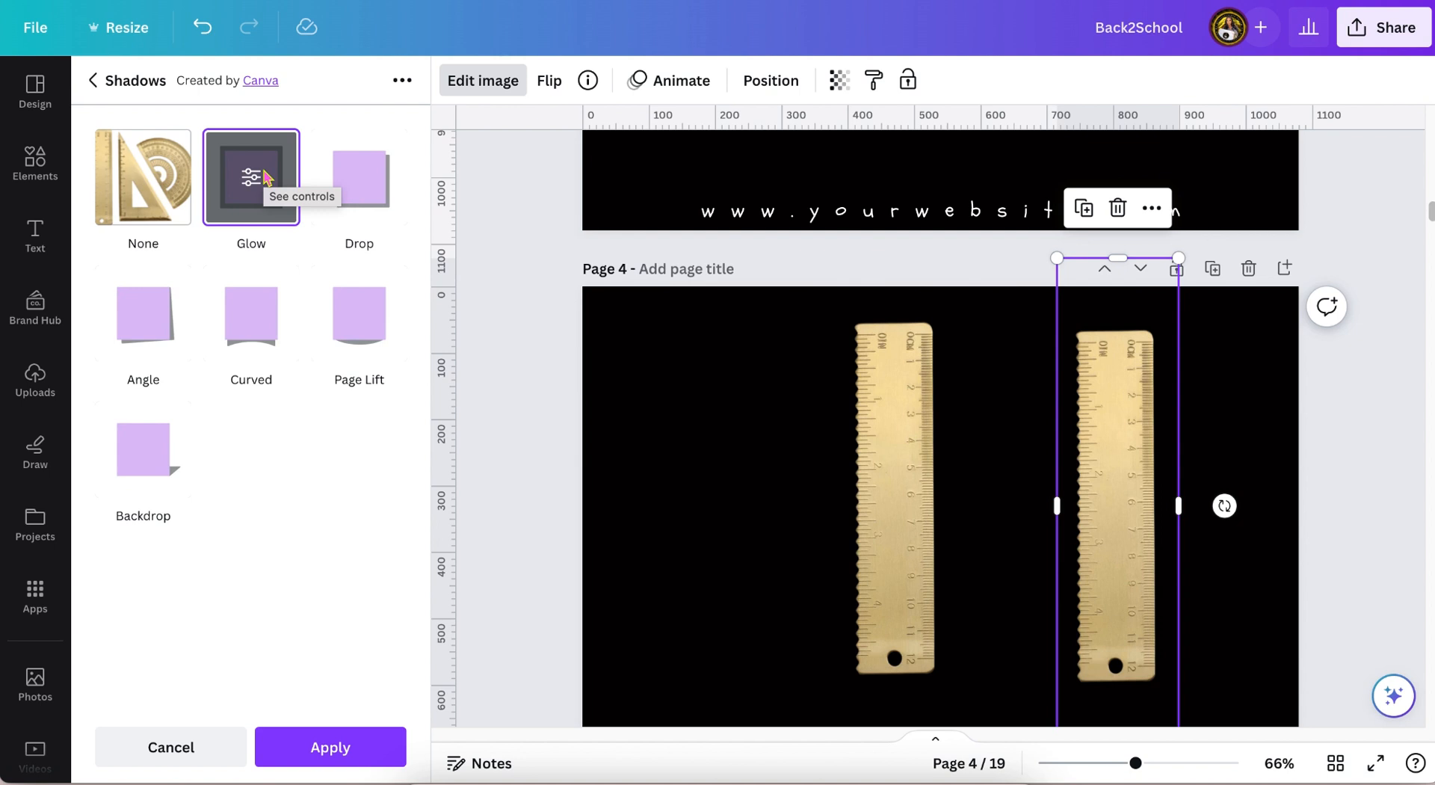
left_click(254, 183)
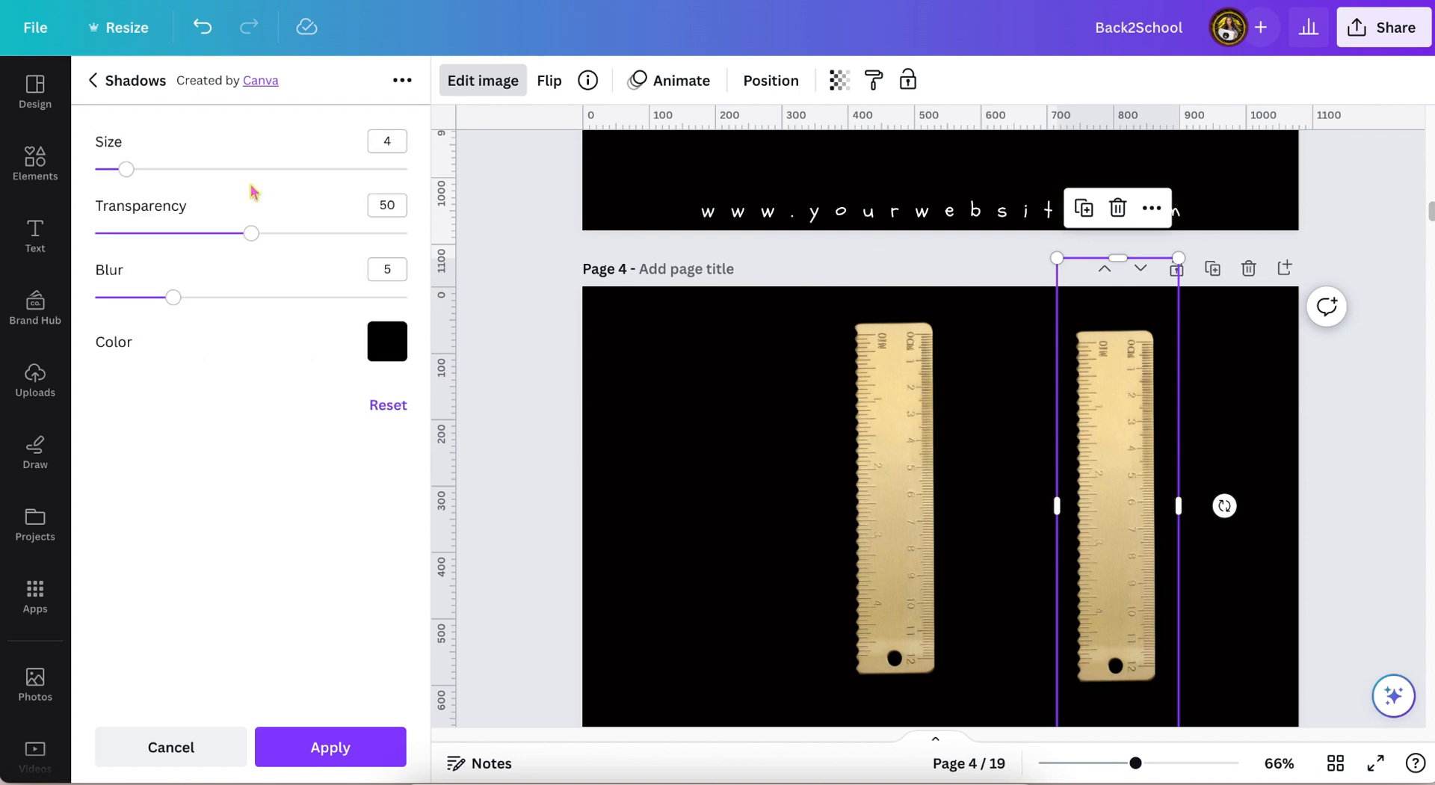
left_click(394, 350)
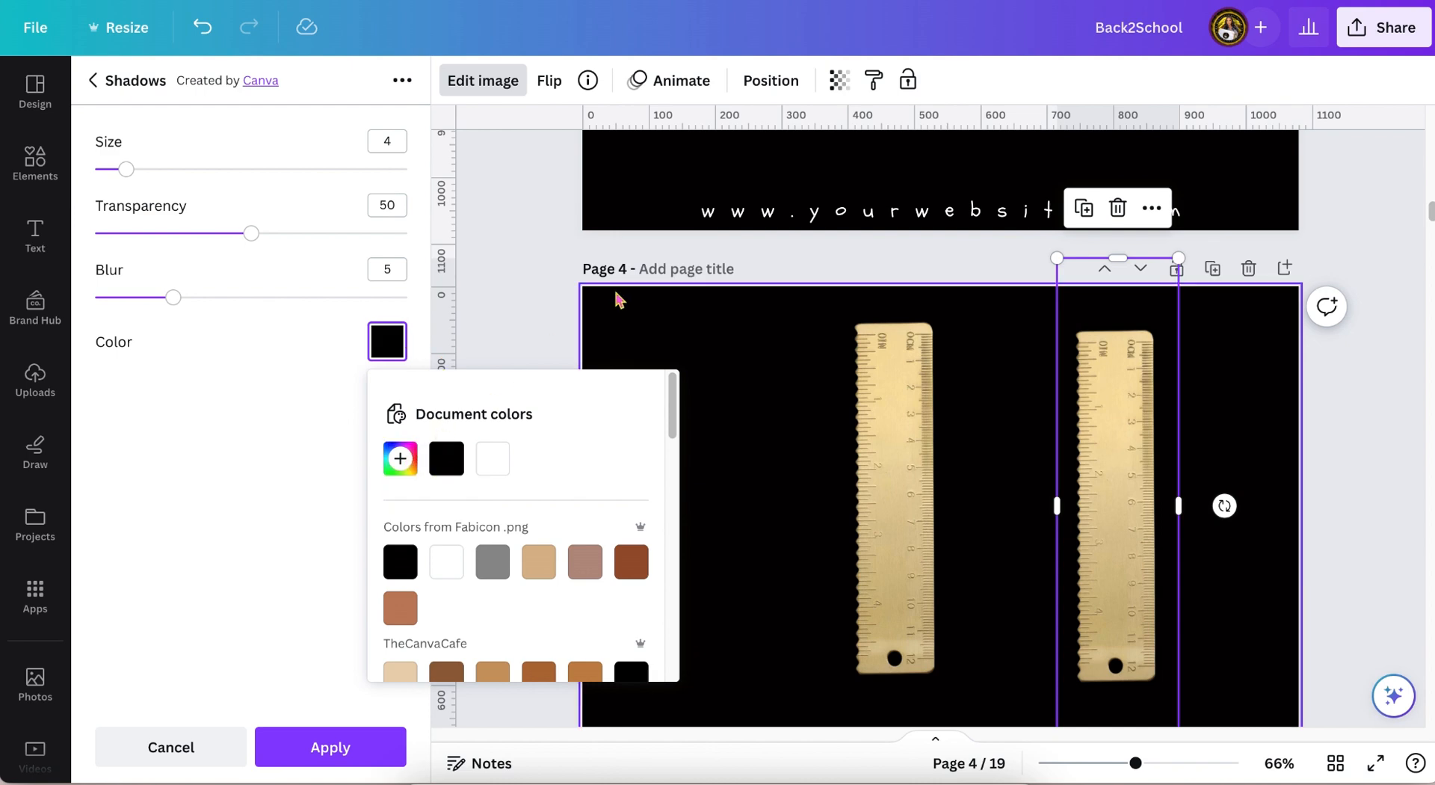
scroll(617, 299, "up", 4)
scroll(617, 299, "up", 2)
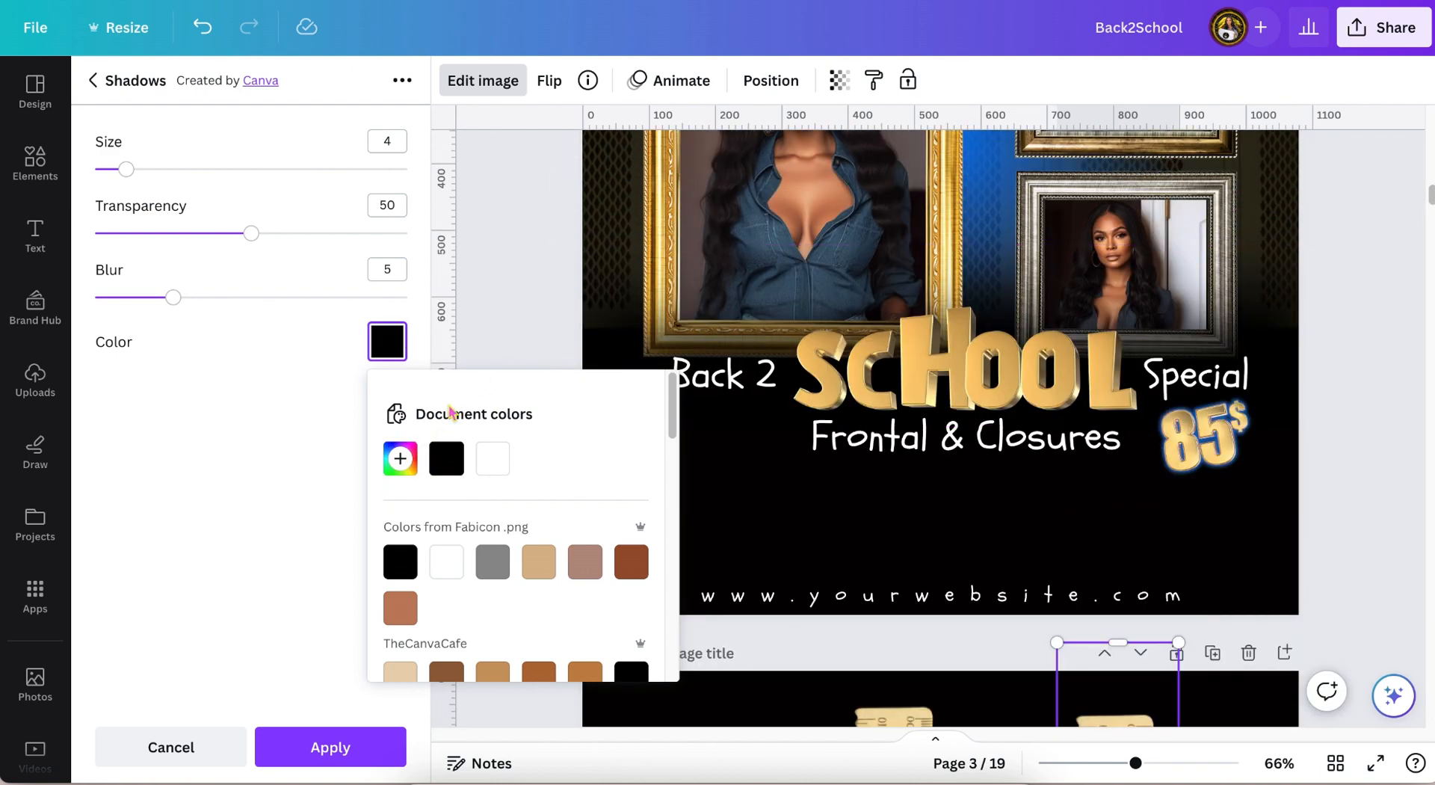
left_click(399, 462)
left_click(657, 659)
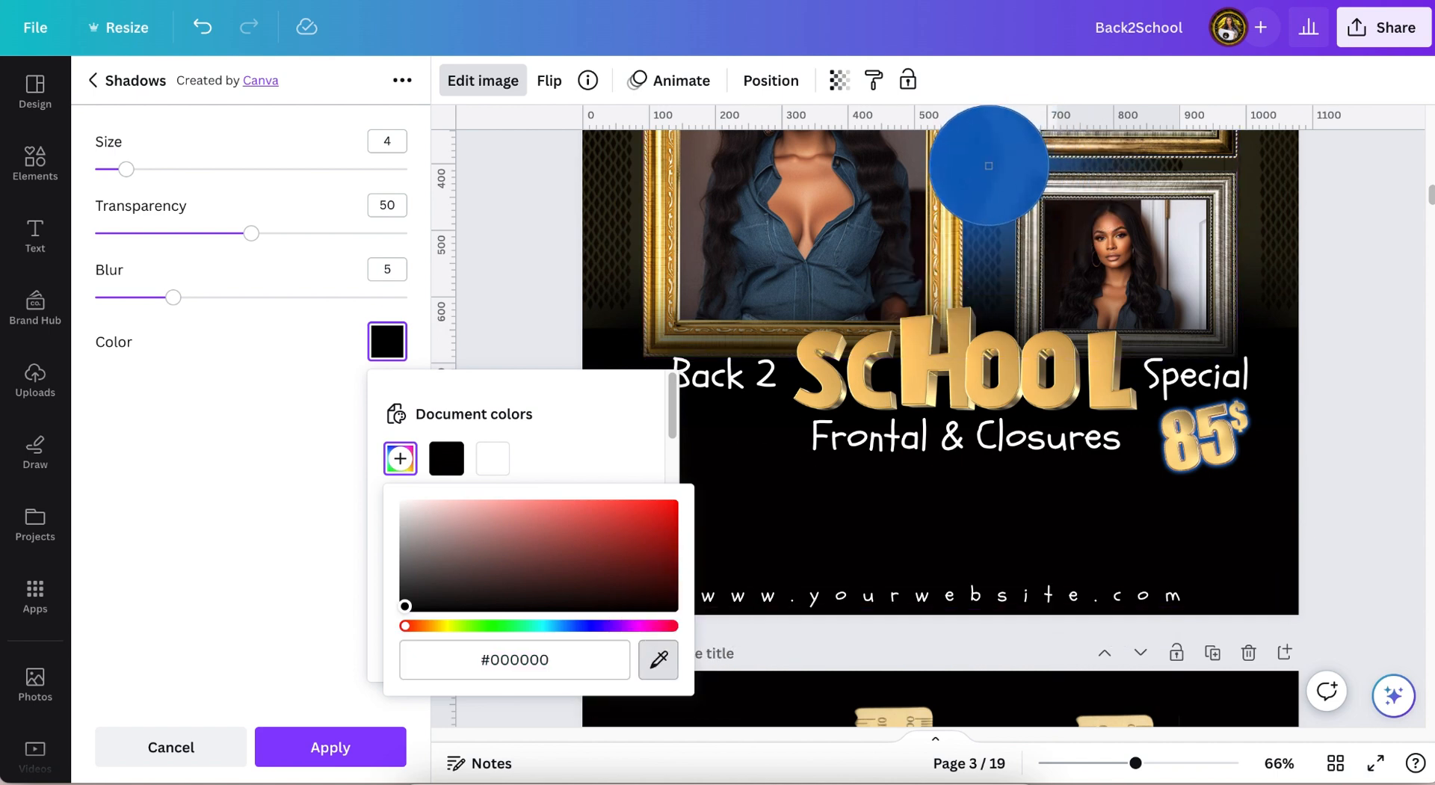
left_click(985, 165)
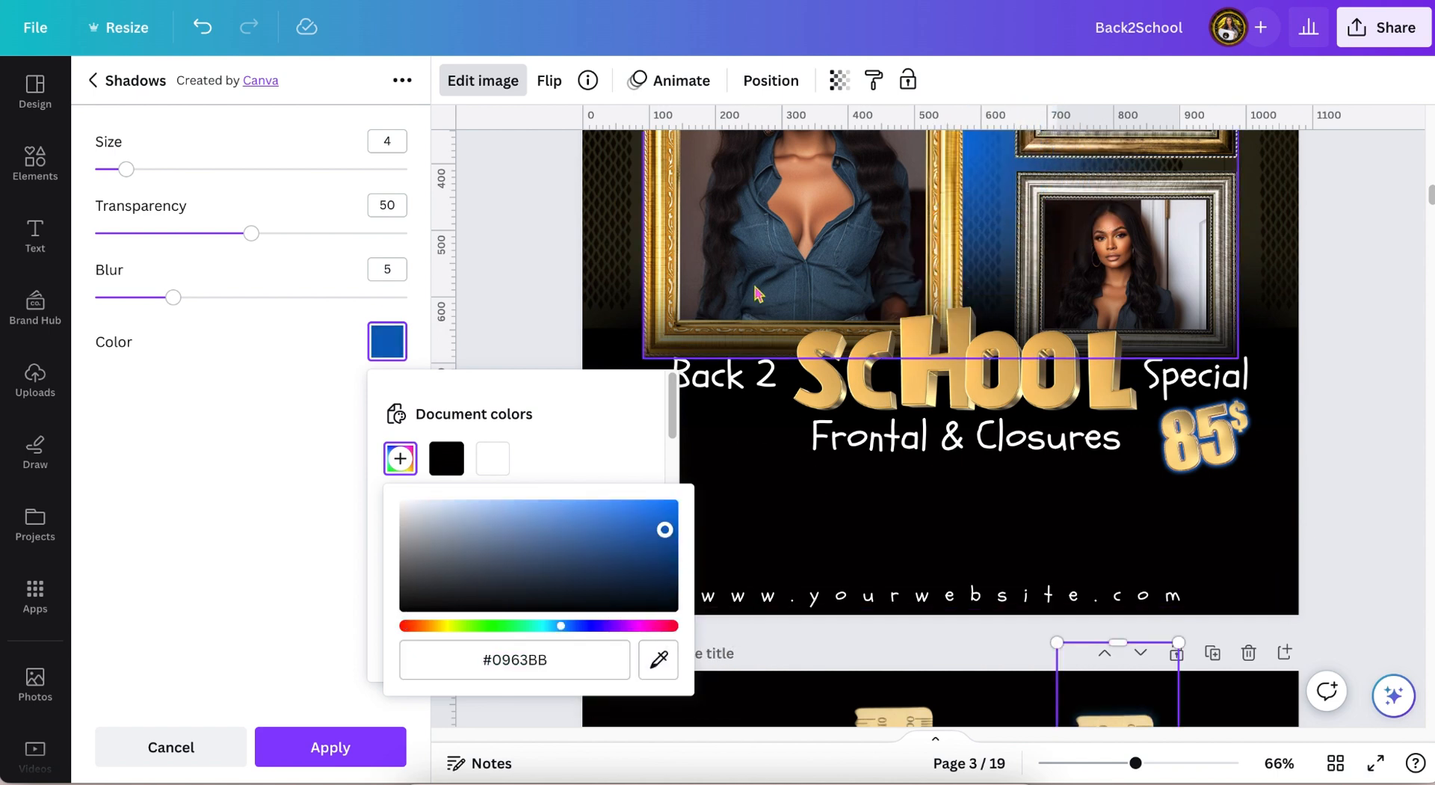
Set the ruler glow's transparency to 100, its blur to 12 and its size to 4
scroll(660, 386, "down", 5)
scroll(858, 449, "down", 4)
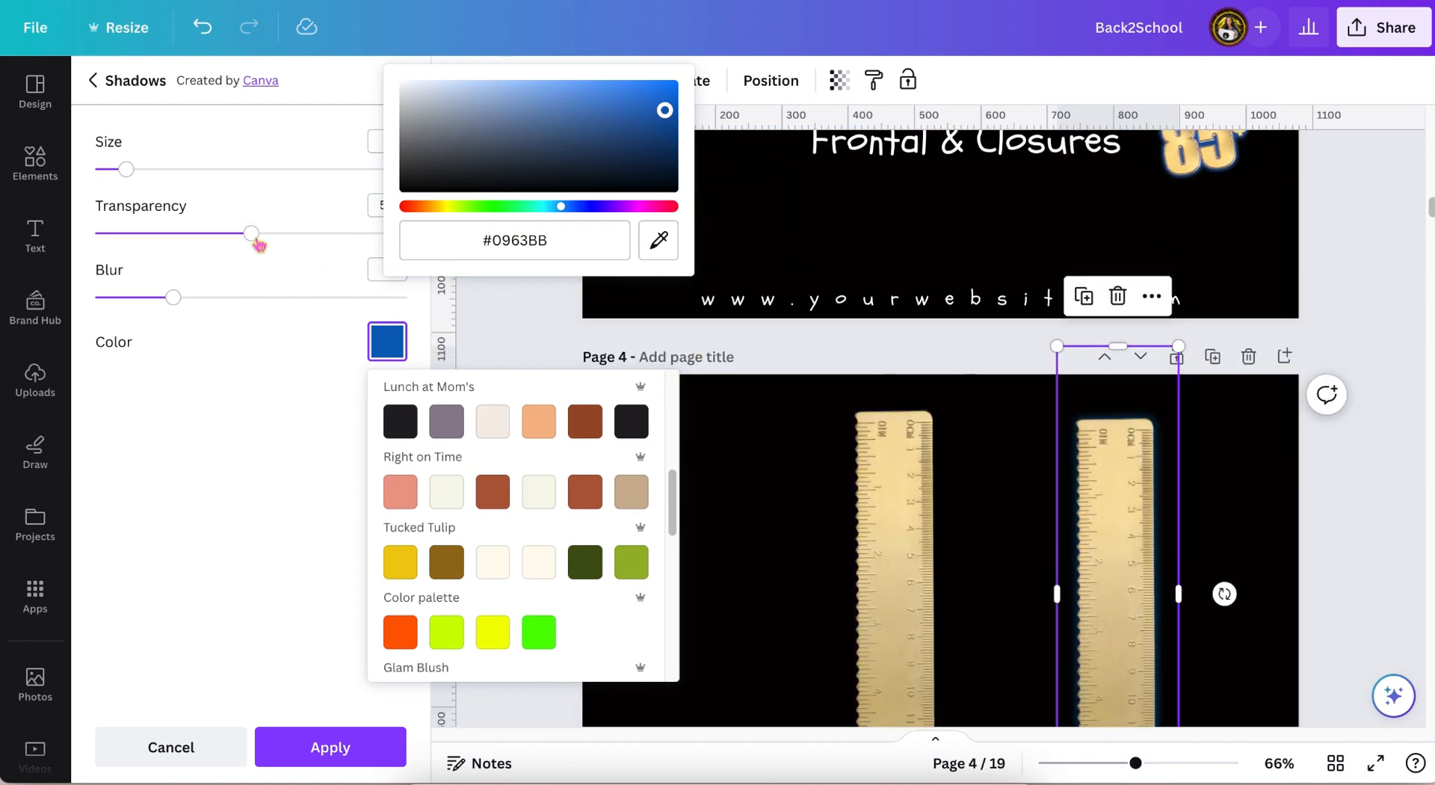
left_click_drag(260, 238, 370, 237)
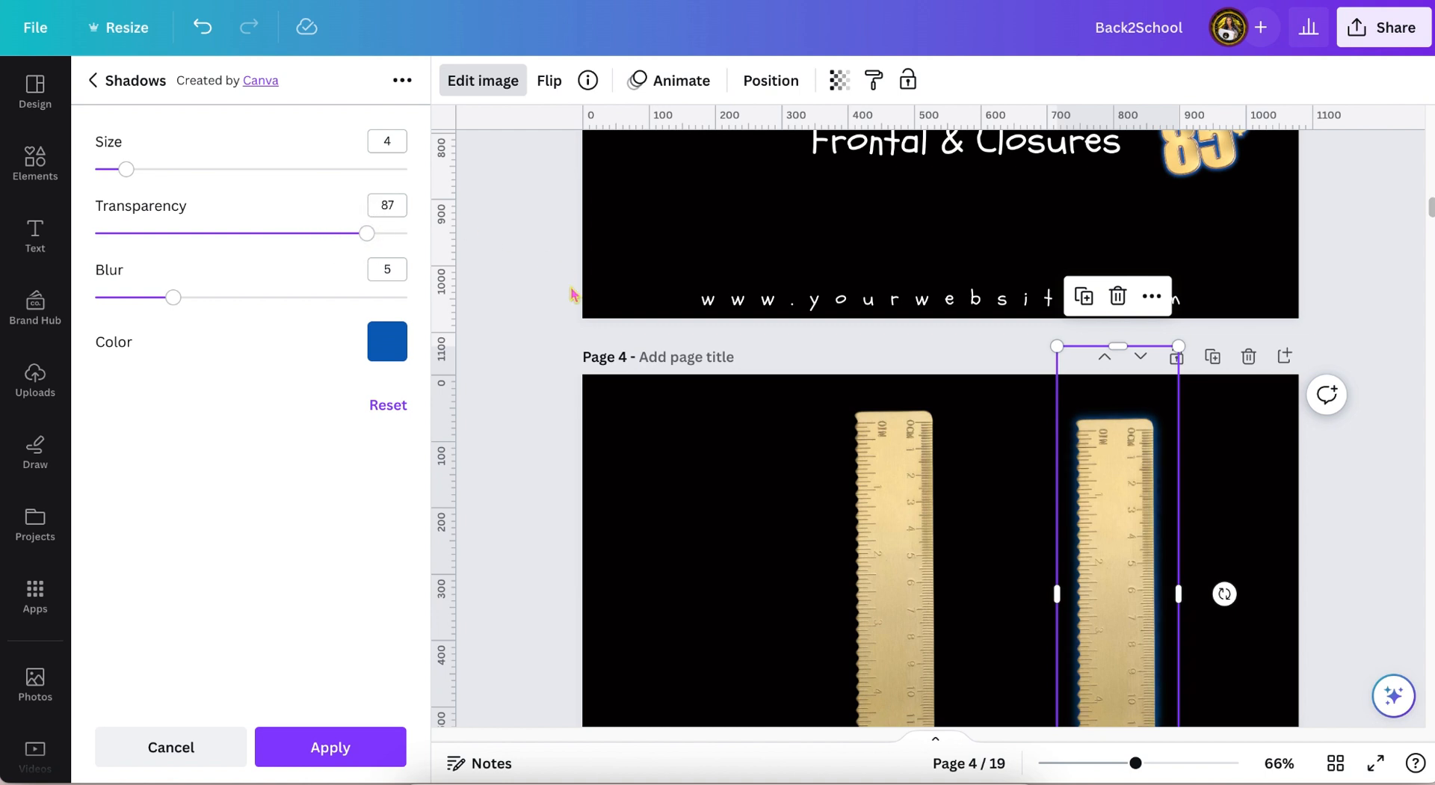
scroll(572, 294, "down", 3)
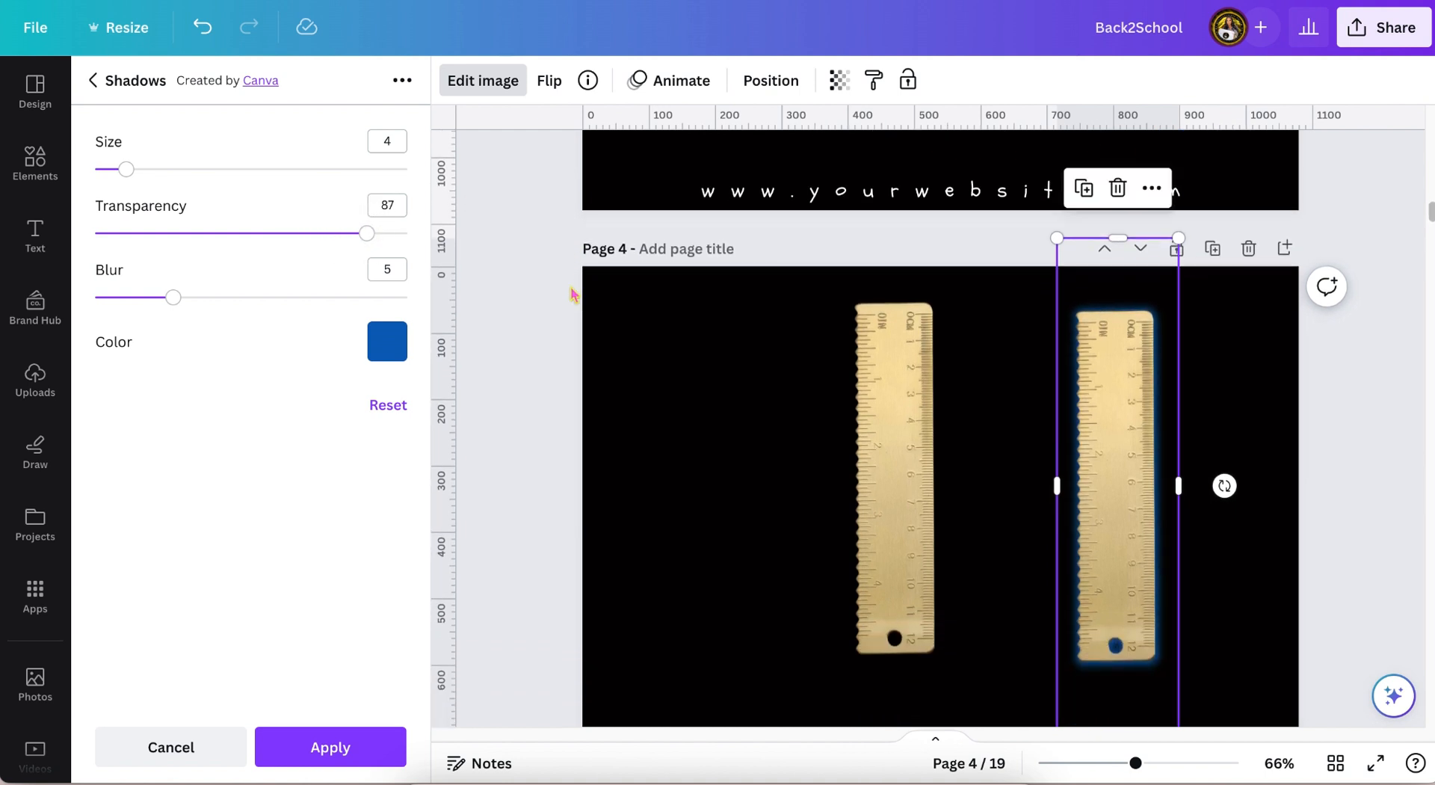
left_click_drag(370, 240, 446, 244)
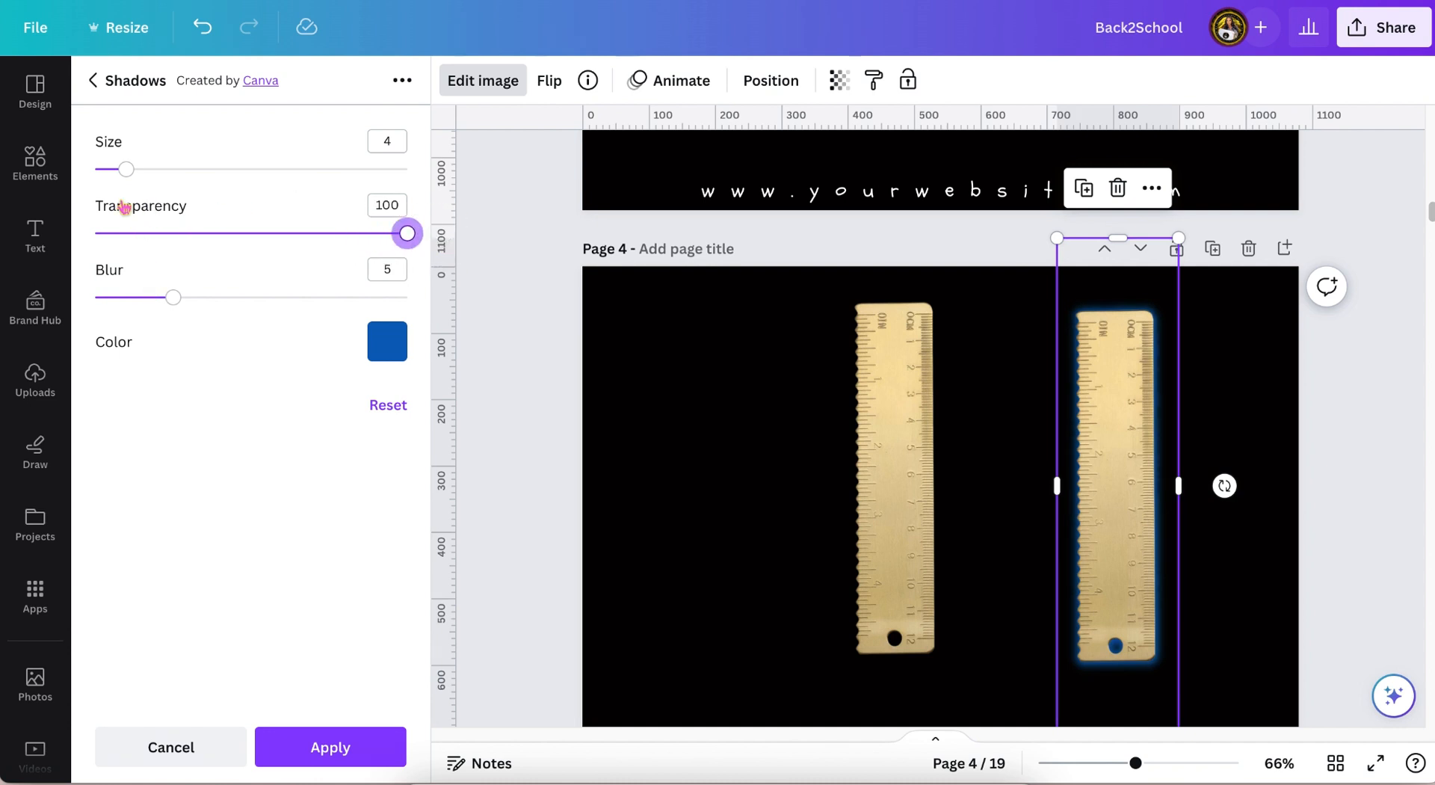
left_click(112, 169)
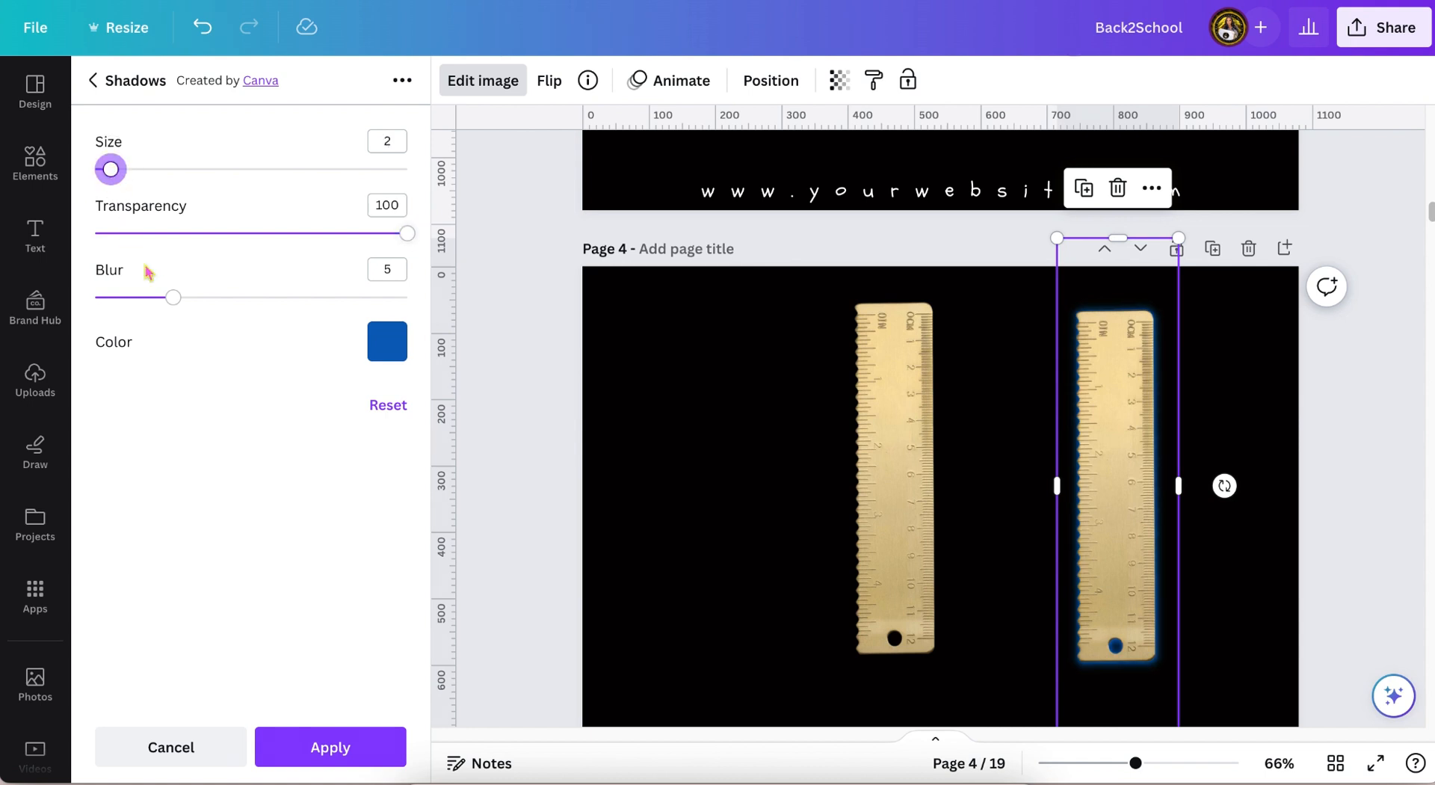
left_click_drag(179, 306, 281, 309)
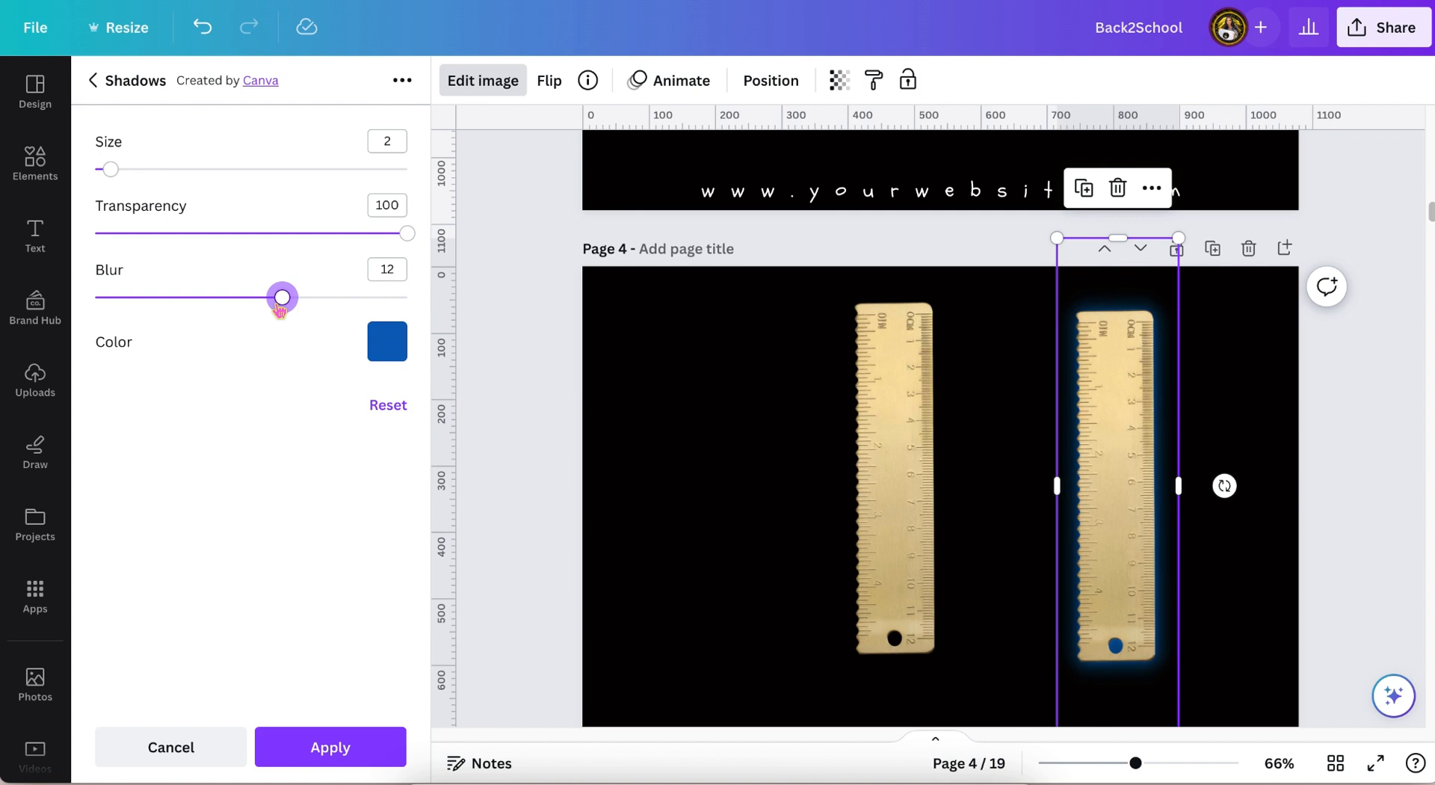
left_click(127, 170)
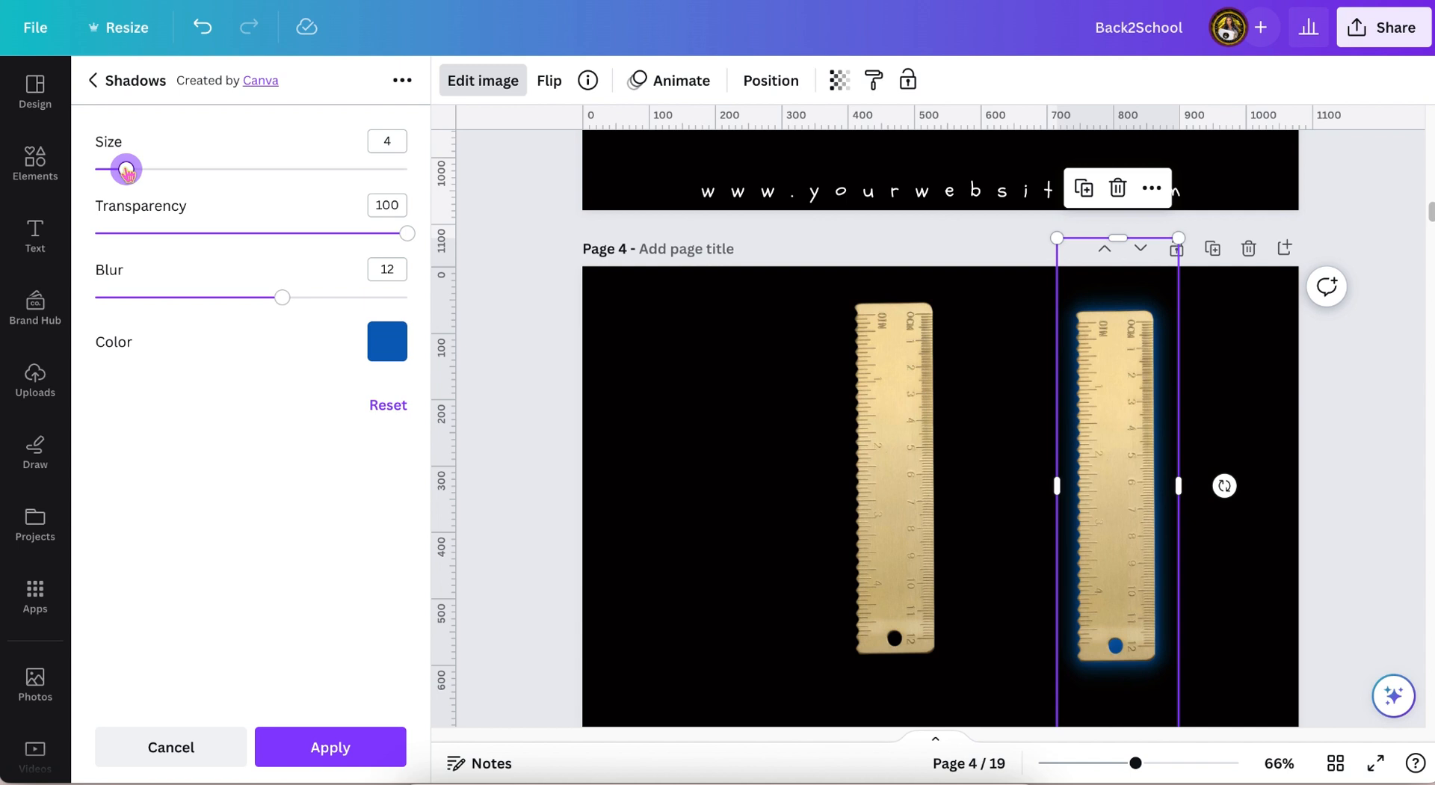
Add the recently used gold credit card image to page 4 and move it to the page's left side
left_click(35, 161)
left_click(247, 384)
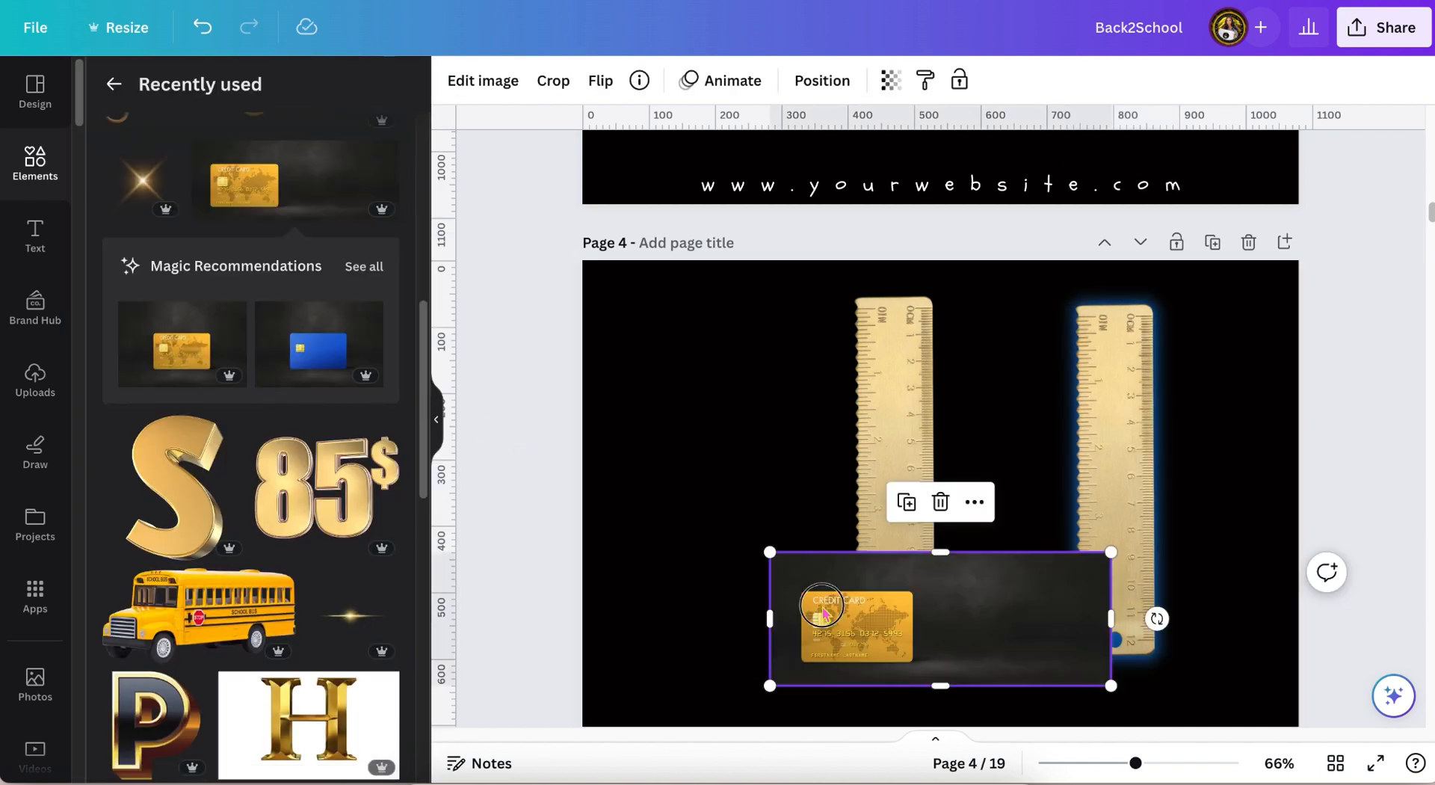
left_click_drag(822, 611, 652, 465)
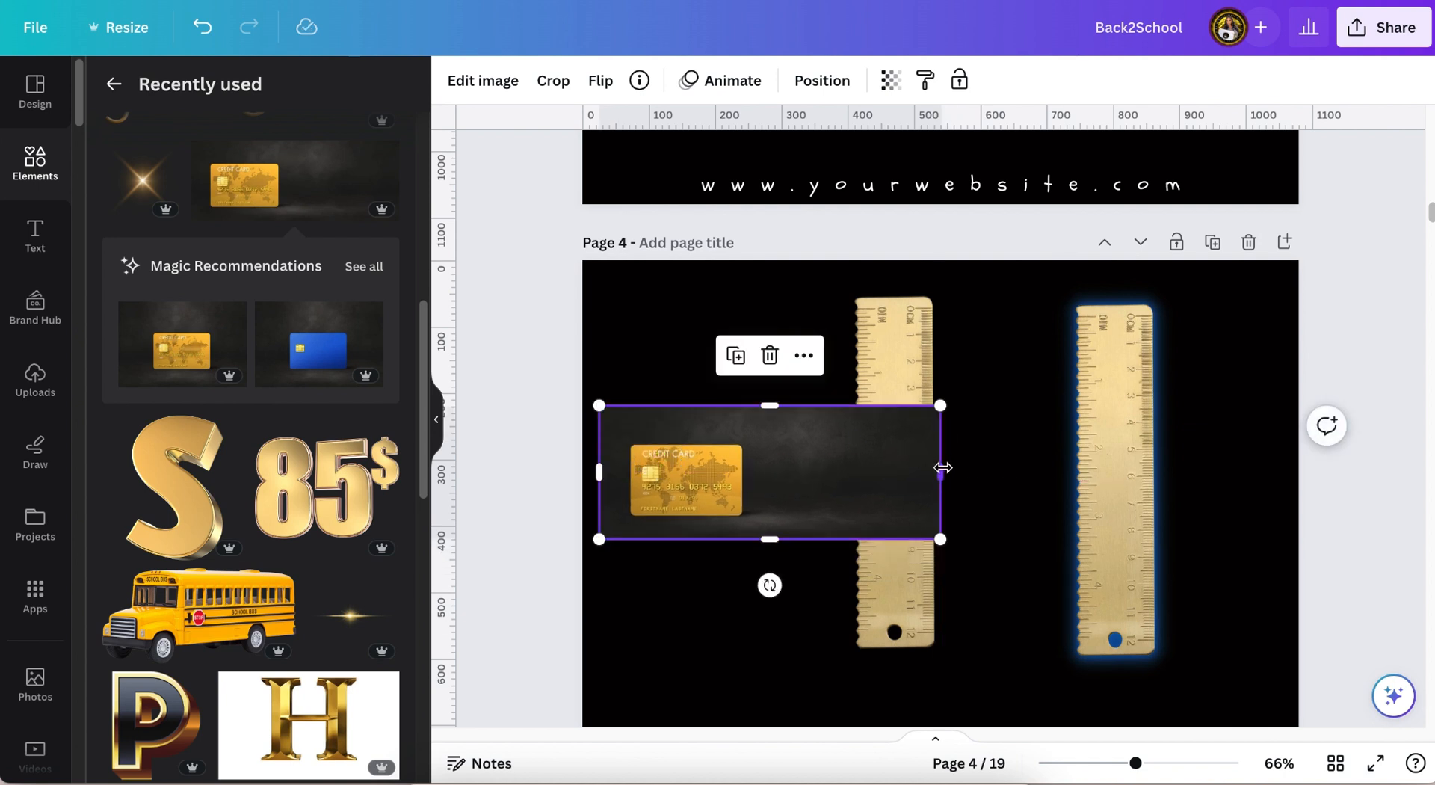
Crop the credit card image tightly around the gold card and enlarge it to about 300 px wide
left_click_drag(940, 473, 748, 471)
left_click_drag(674, 410, 674, 439)
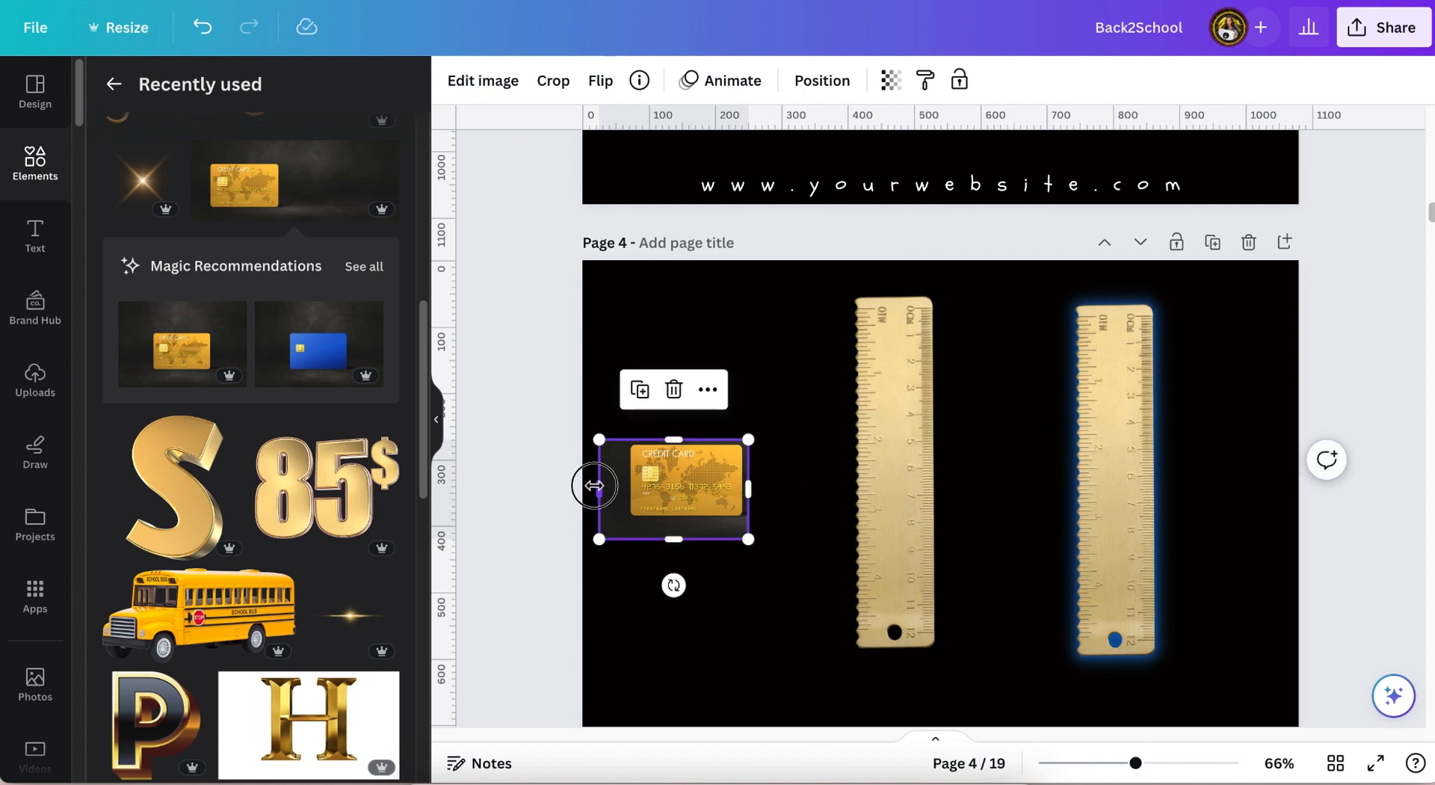
left_click_drag(594, 486, 623, 487)
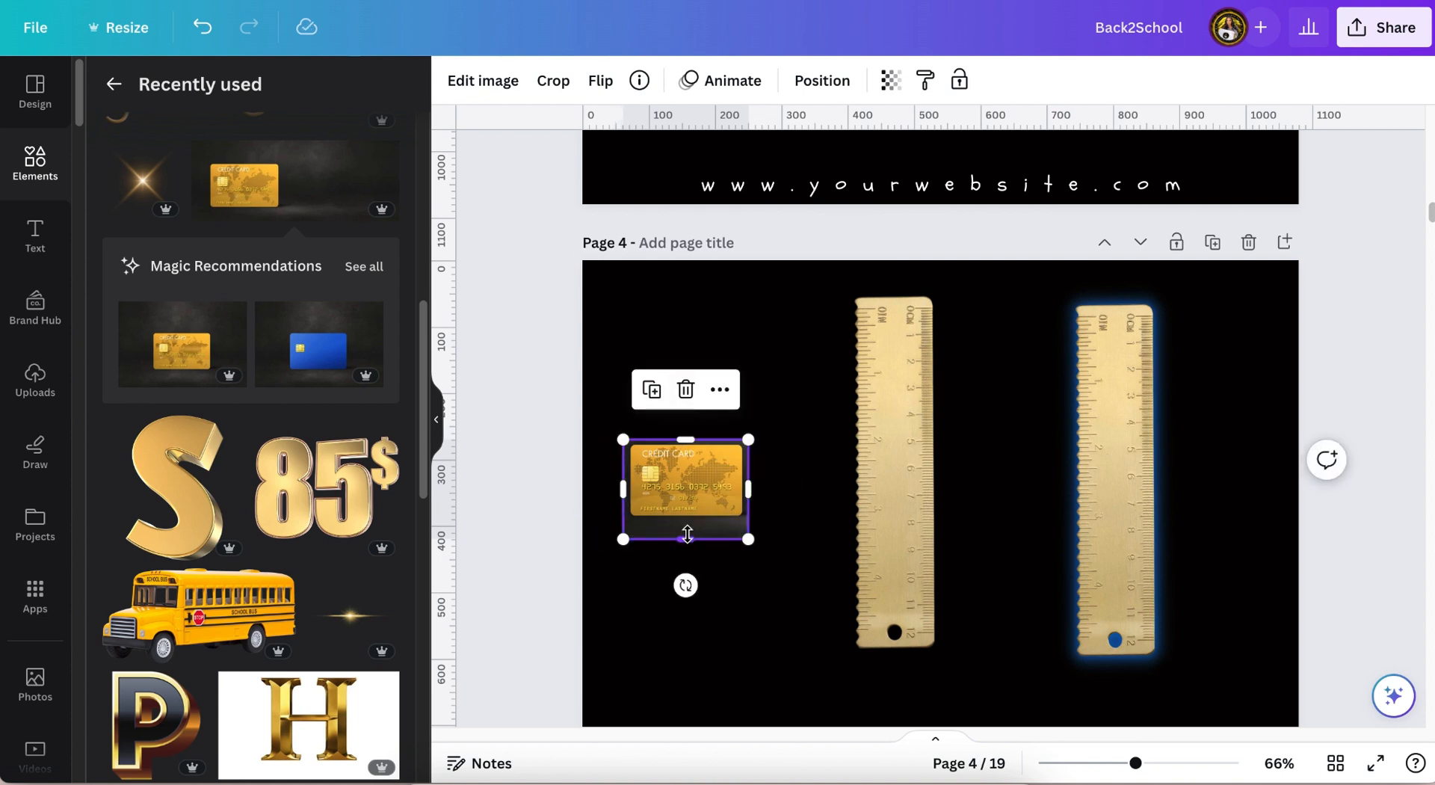
left_click_drag(687, 533, 686, 522)
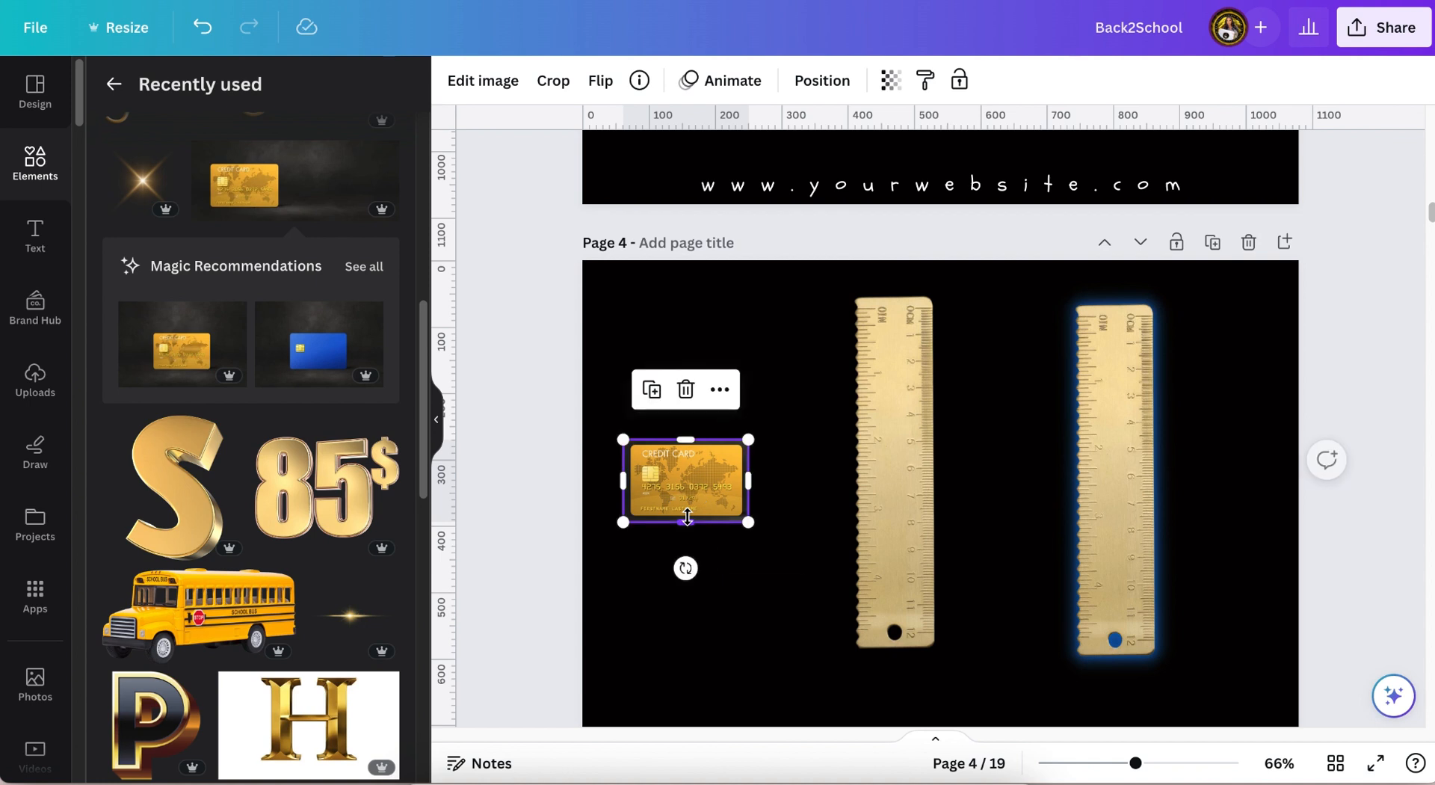
left_click_drag(749, 439, 831, 362)
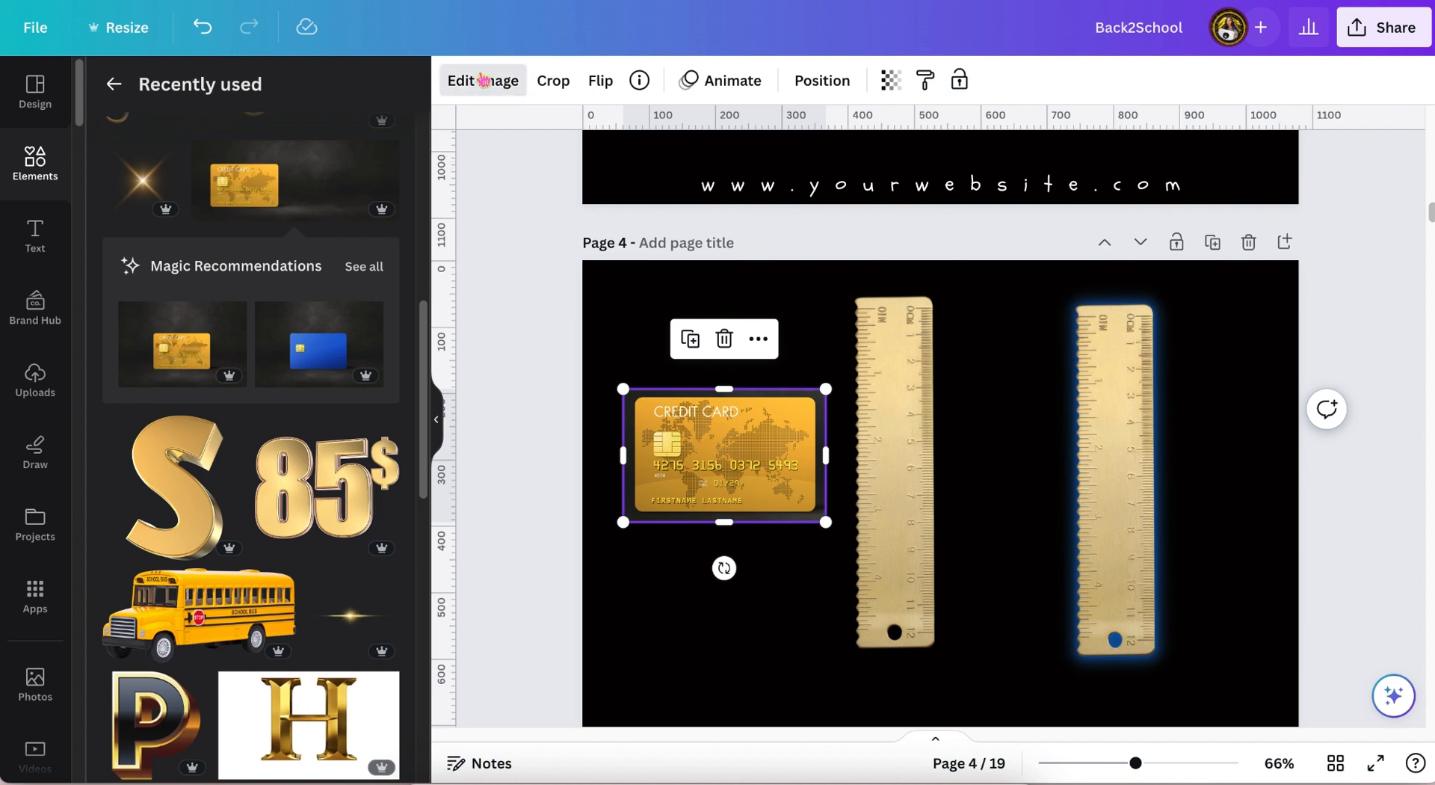
Remove the credit card image's background and place a duplicate of the card directly below it
left_click(483, 80)
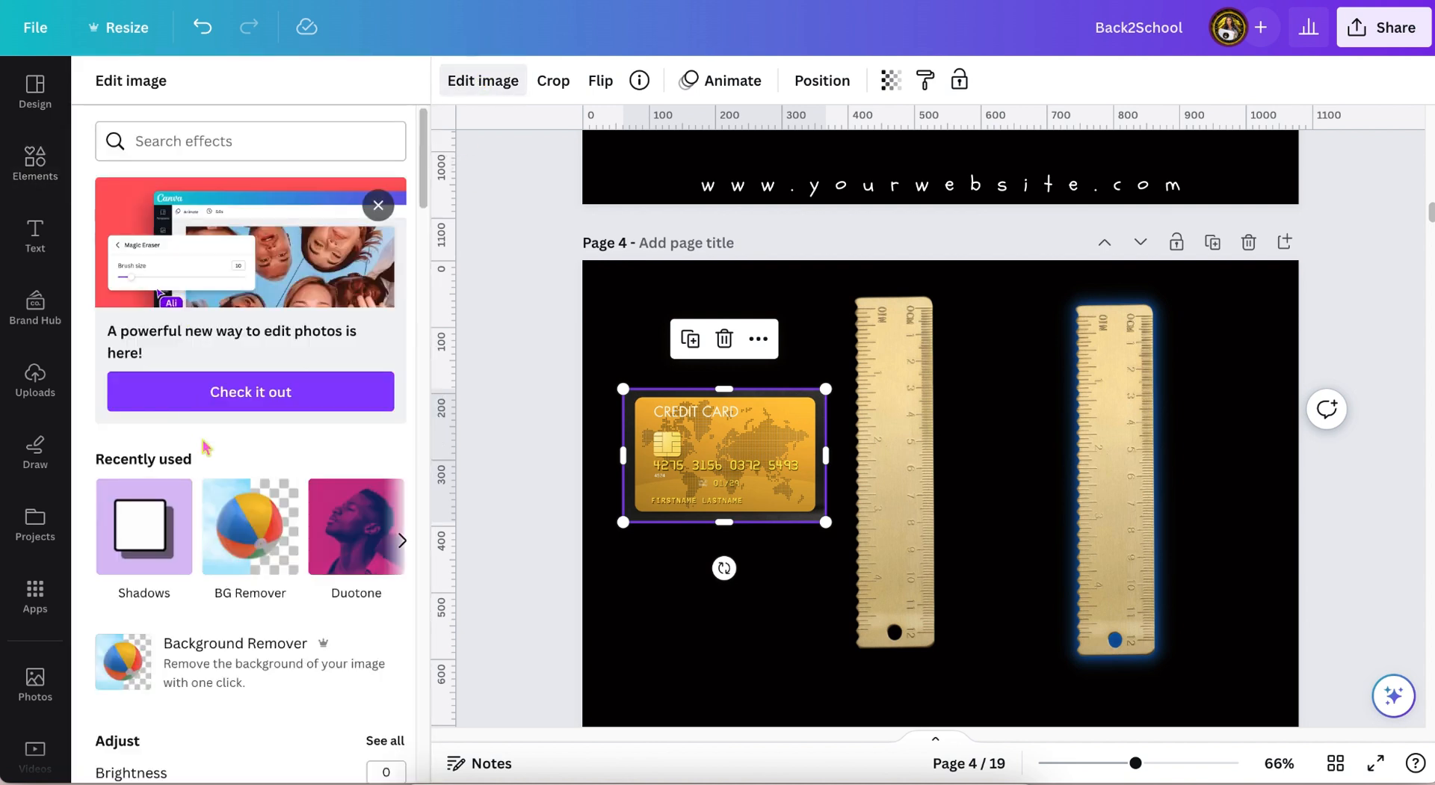
left_click(233, 523)
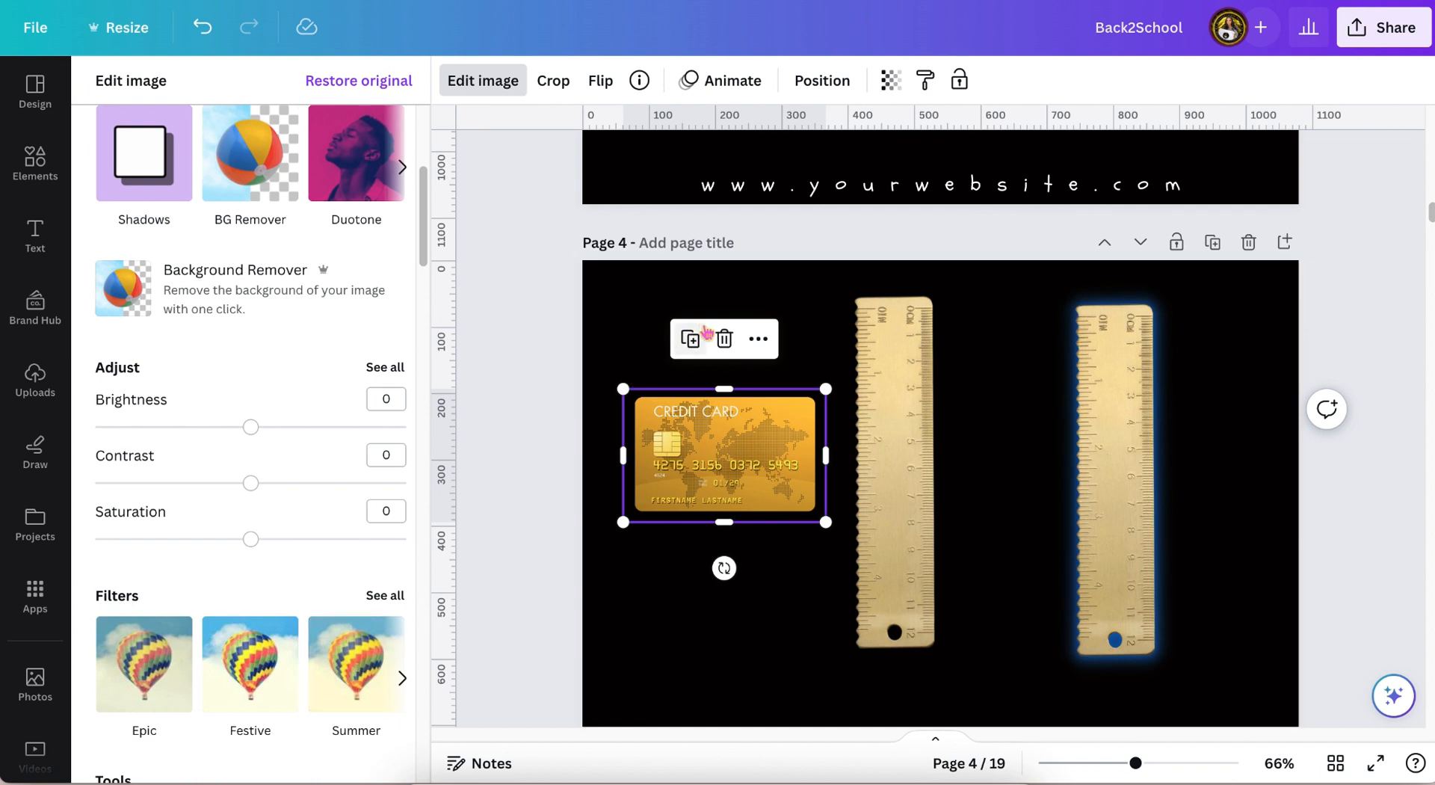
left_click(690, 339)
left_click_drag(709, 465, 698, 613)
Add a Glow shadow to the lower credit card and sample its colour from the ruler's blue glow
left_click(139, 162)
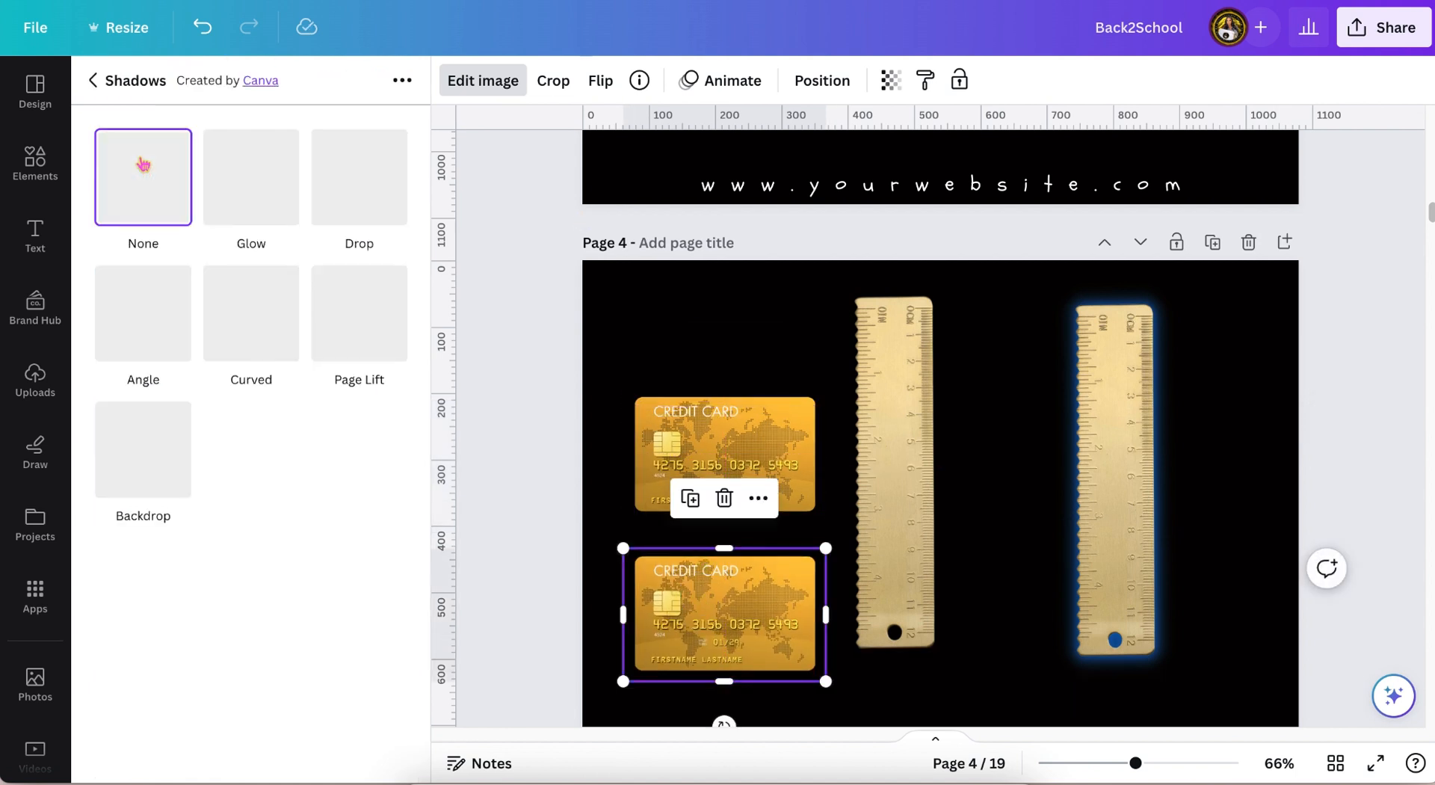
left_click(266, 183)
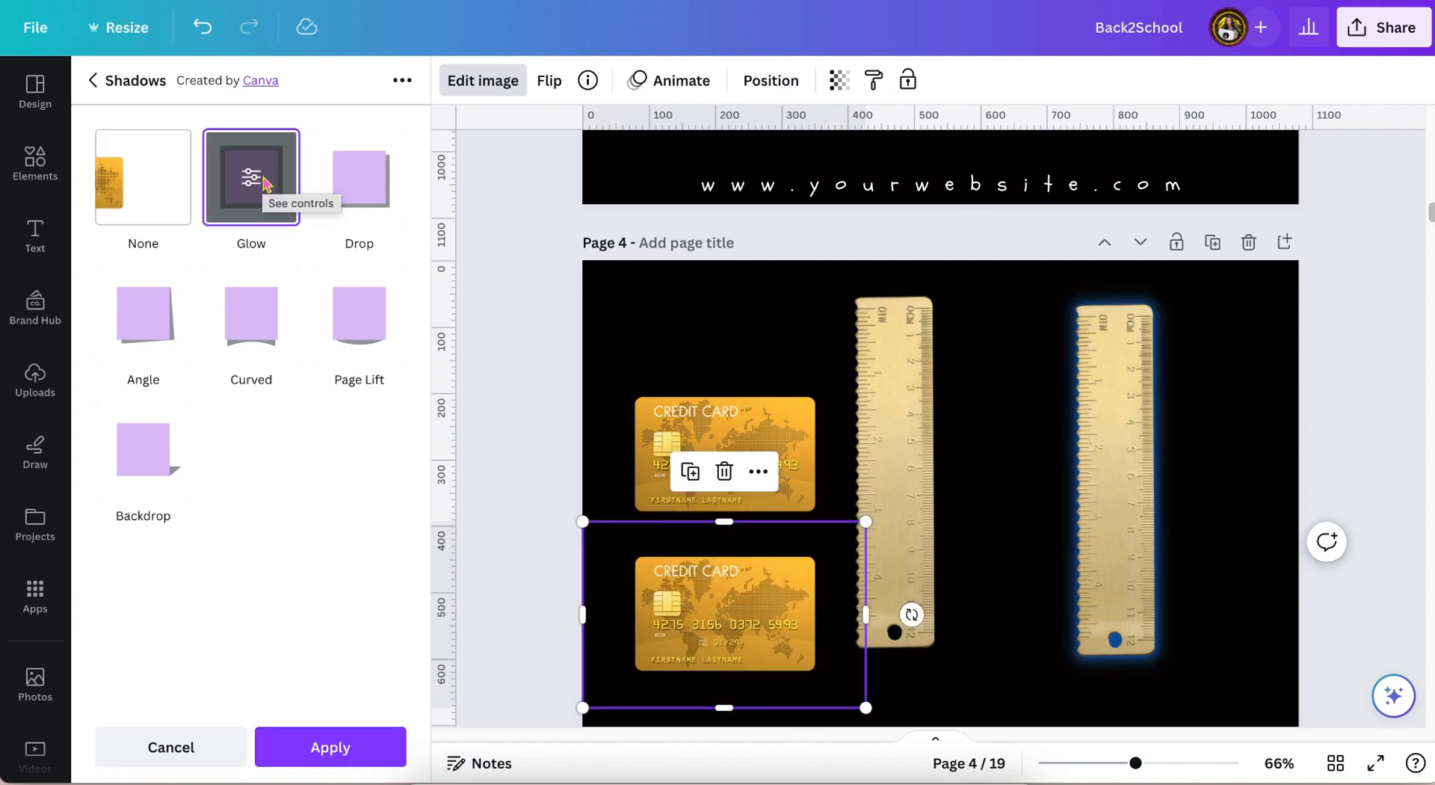
left_click(249, 184)
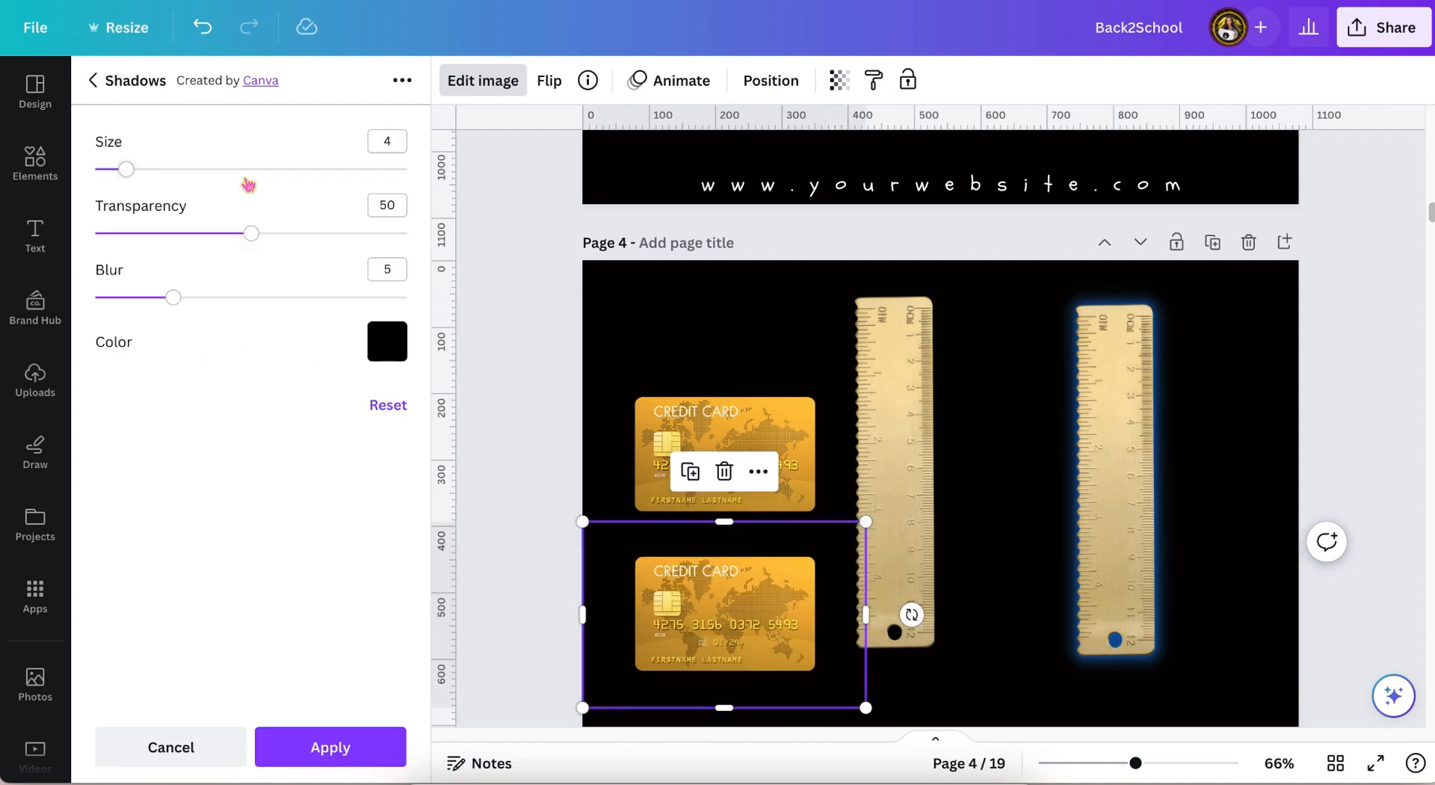
left_click(390, 345)
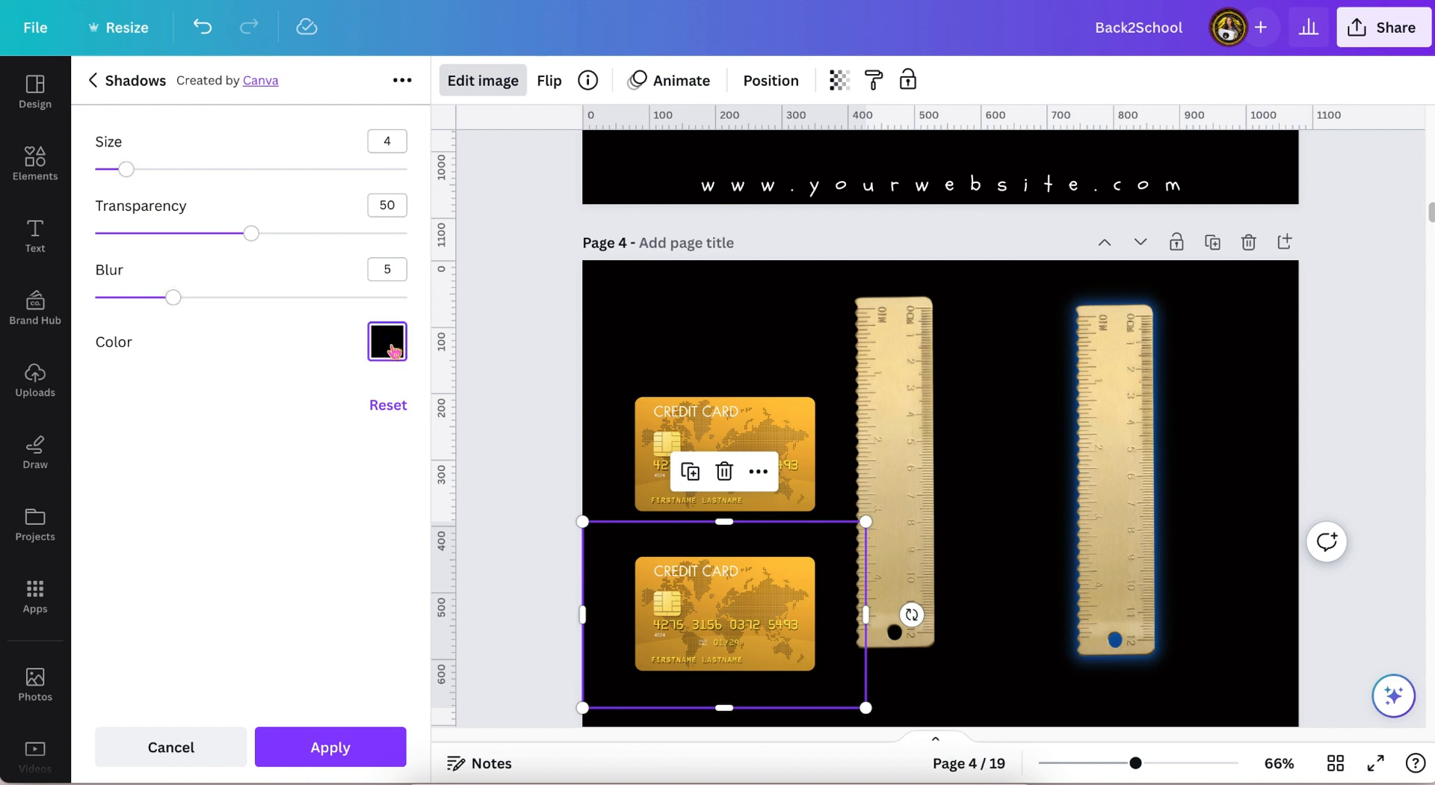
left_click(400, 458)
left_click(658, 659)
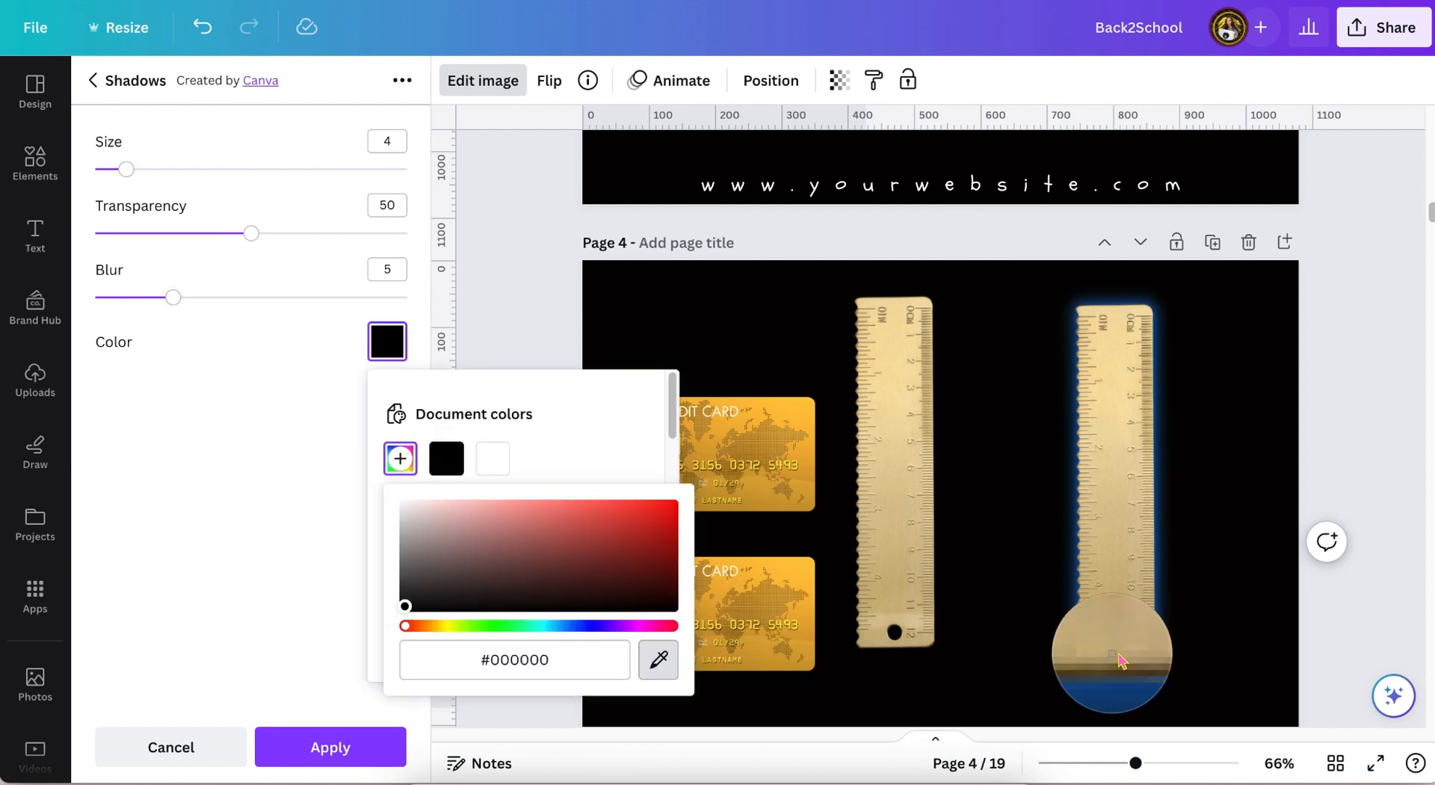
left_click(1082, 632)
Set the card glow's transparency to 100, its size to 7 and its blur to 8
left_click_drag(252, 233, 407, 233)
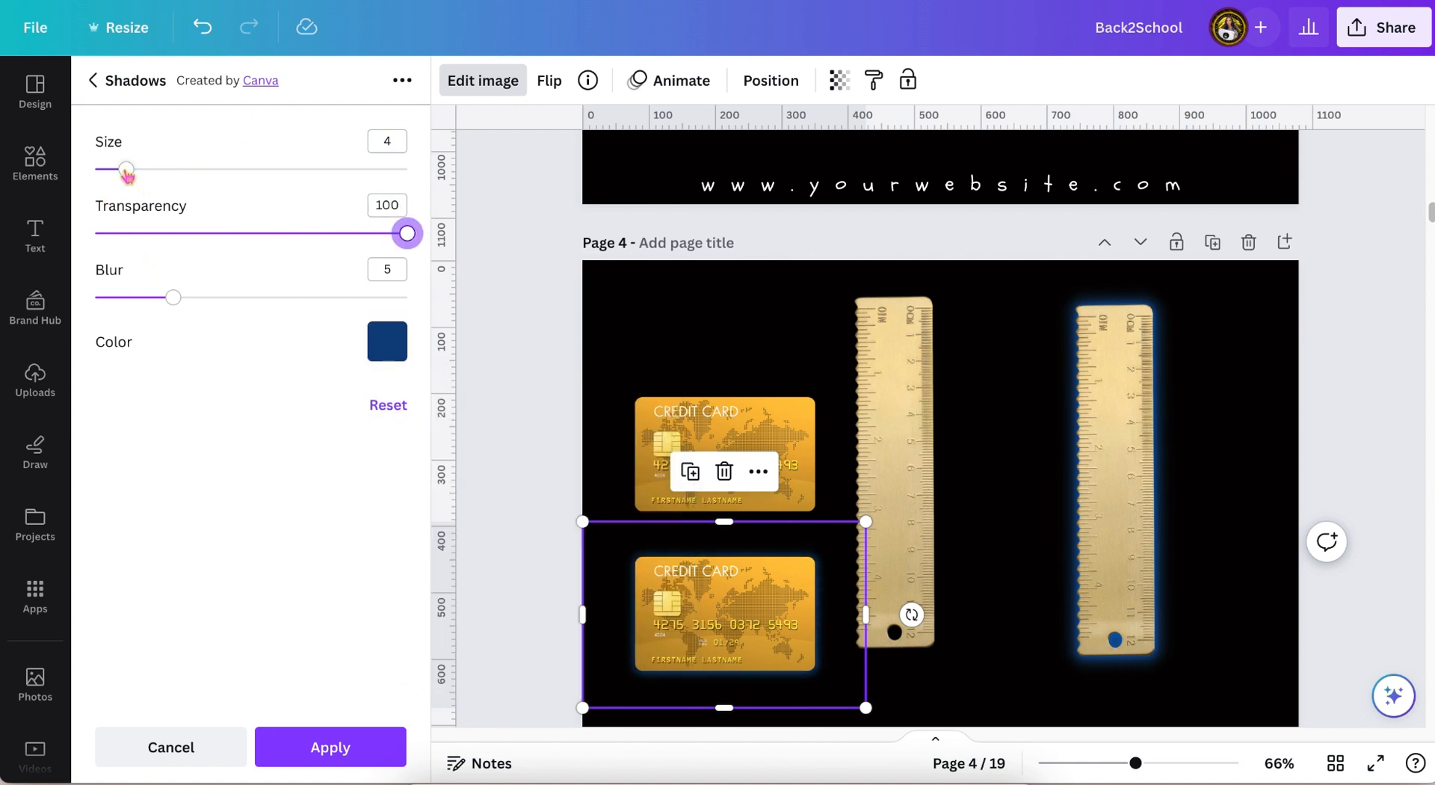
left_click_drag(127, 171, 151, 171)
left_click_drag(173, 297, 221, 297)
left_click_drag(1141, 766, 1157, 762)
scroll(1104, 660, "down", 3)
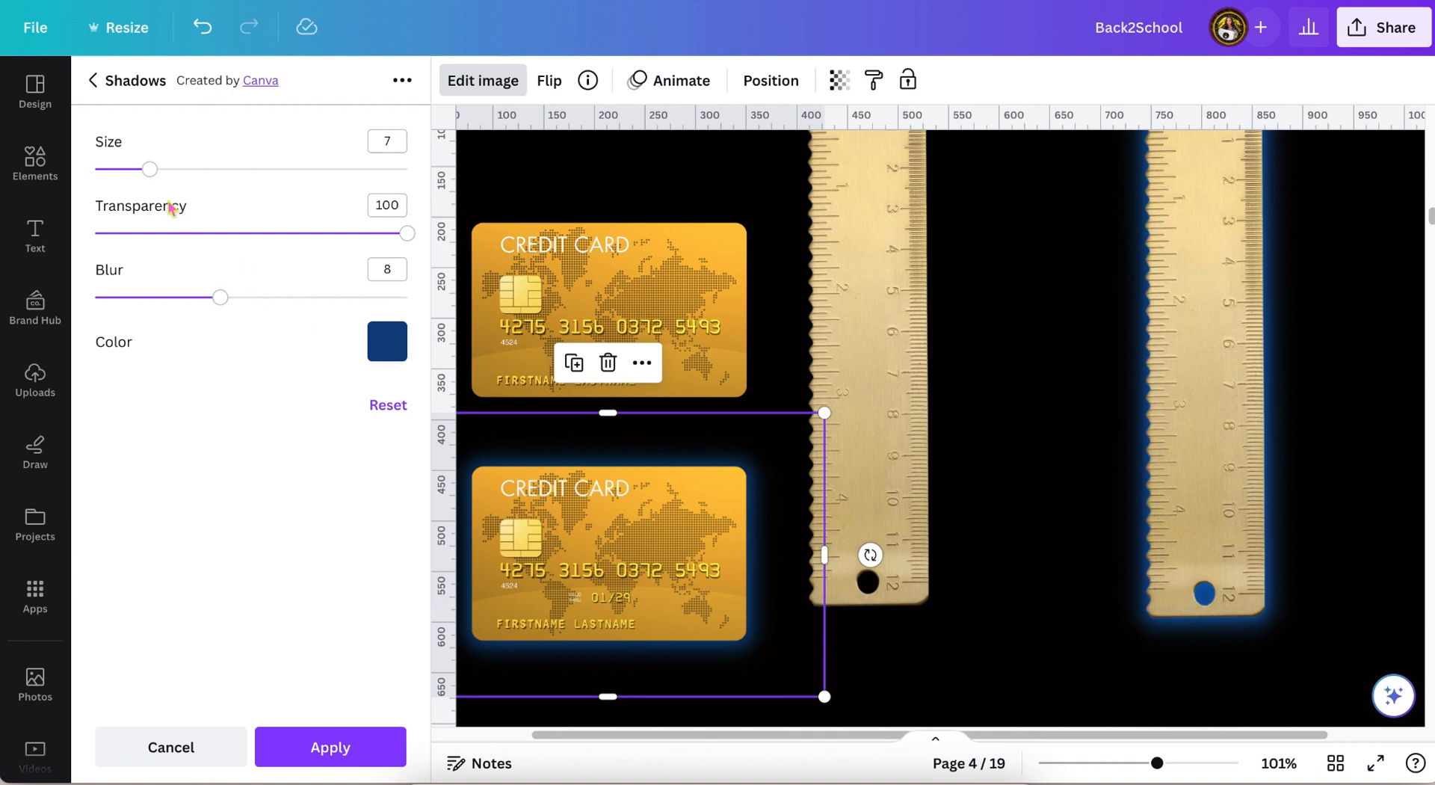
Compare smaller and softer glow settings on the card, set size 10 and blur 8, and apply the glow
left_click_drag(141, 171, 134, 174)
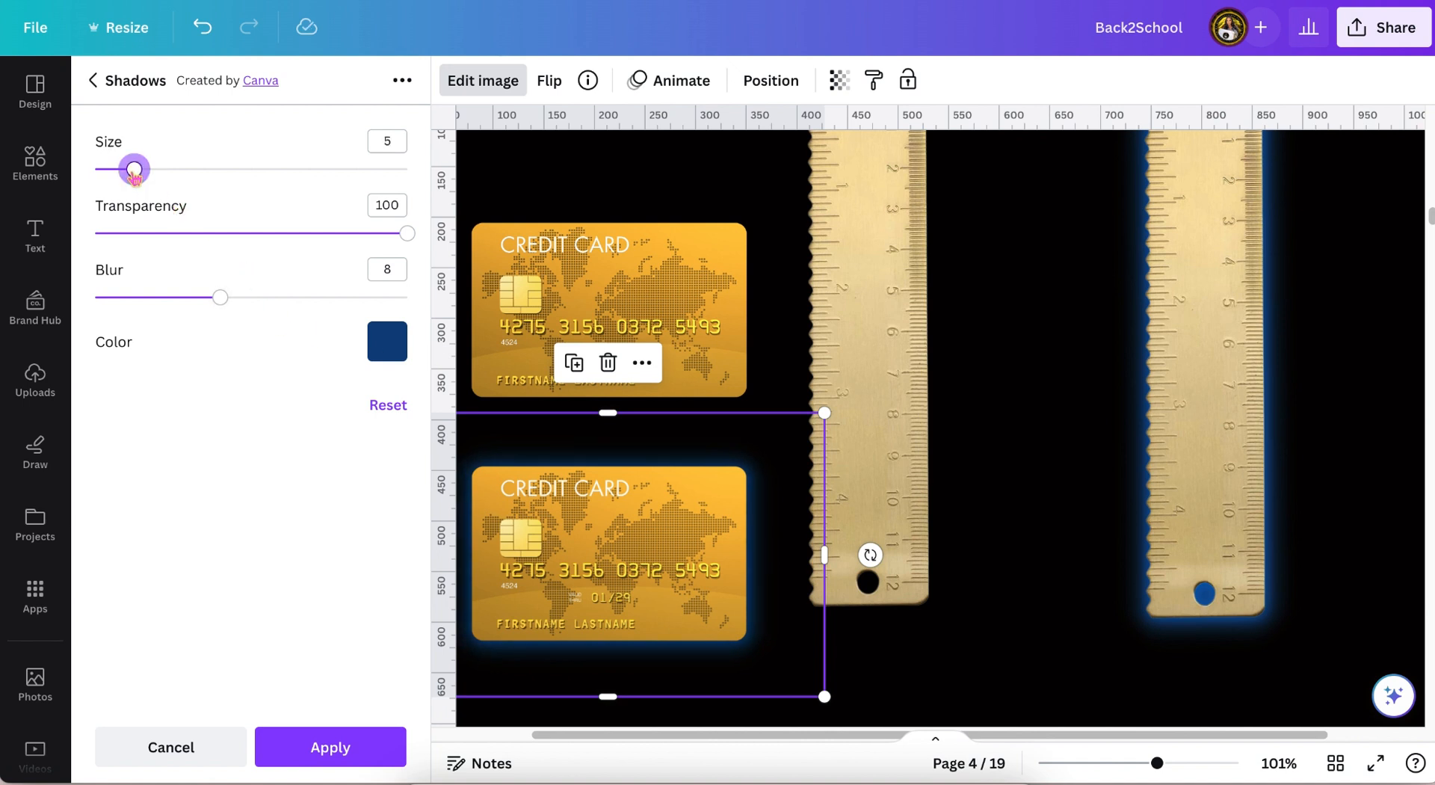
left_click_drag(223, 301, 318, 302)
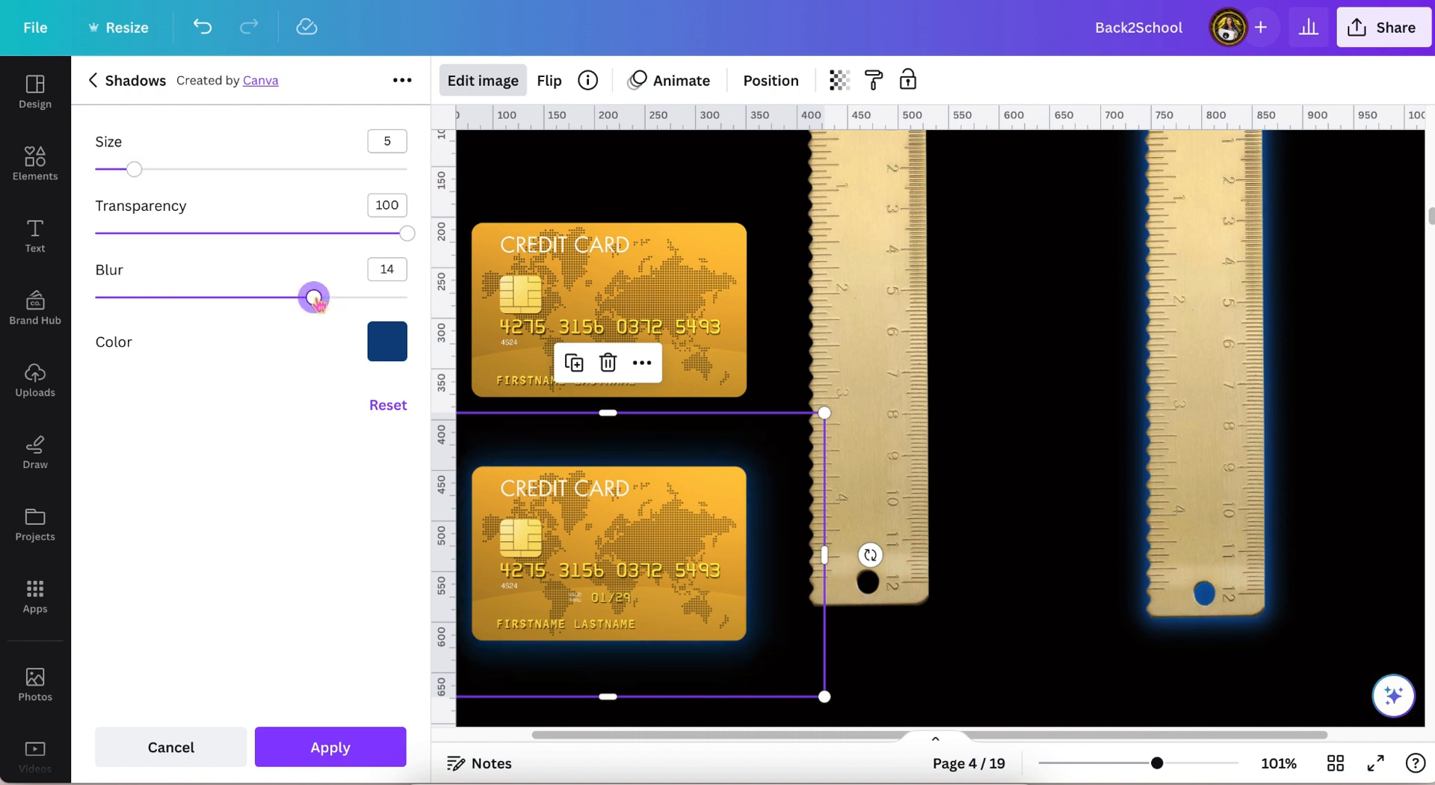
left_click(238, 303)
left_click(150, 170)
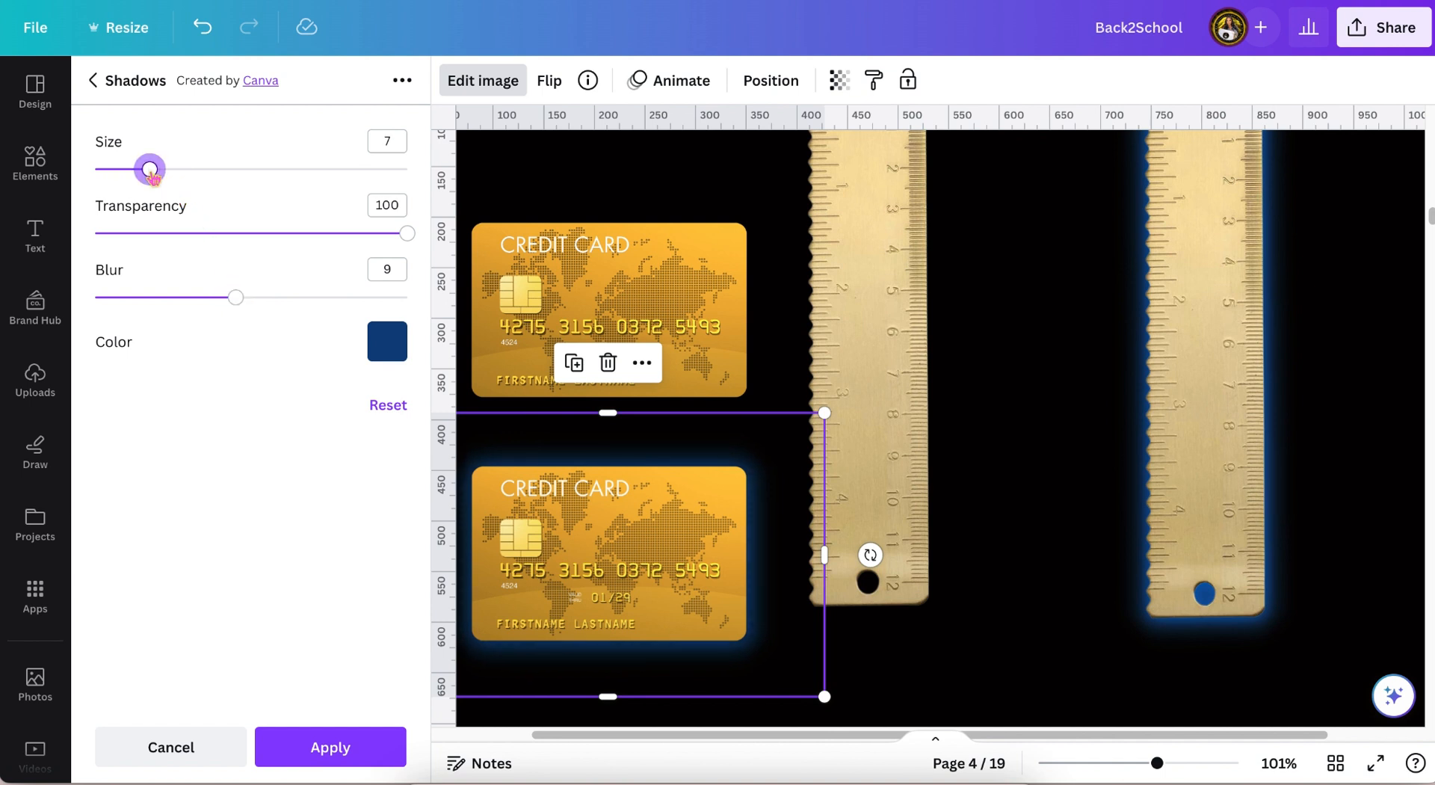
left_click(174, 175)
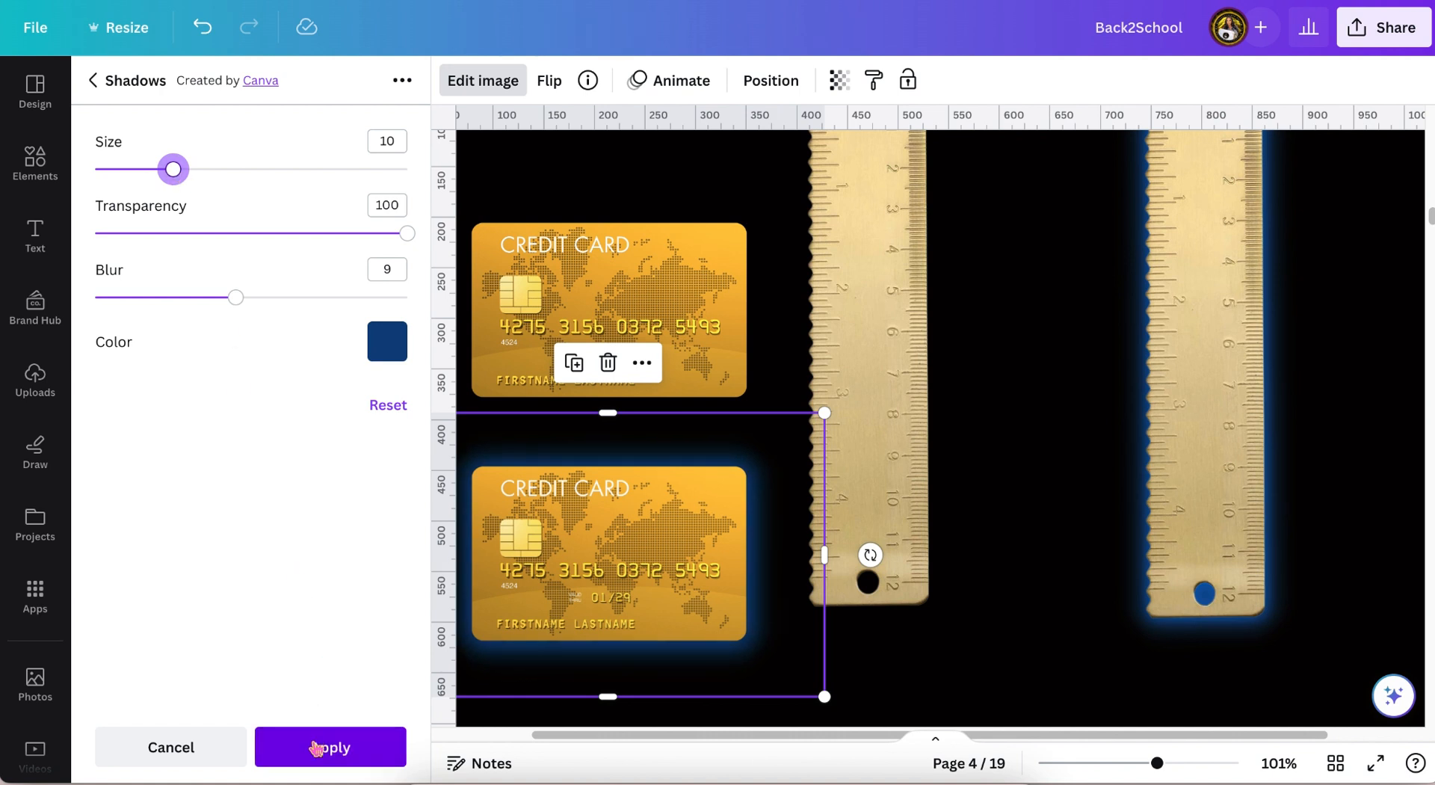
left_click(220, 297)
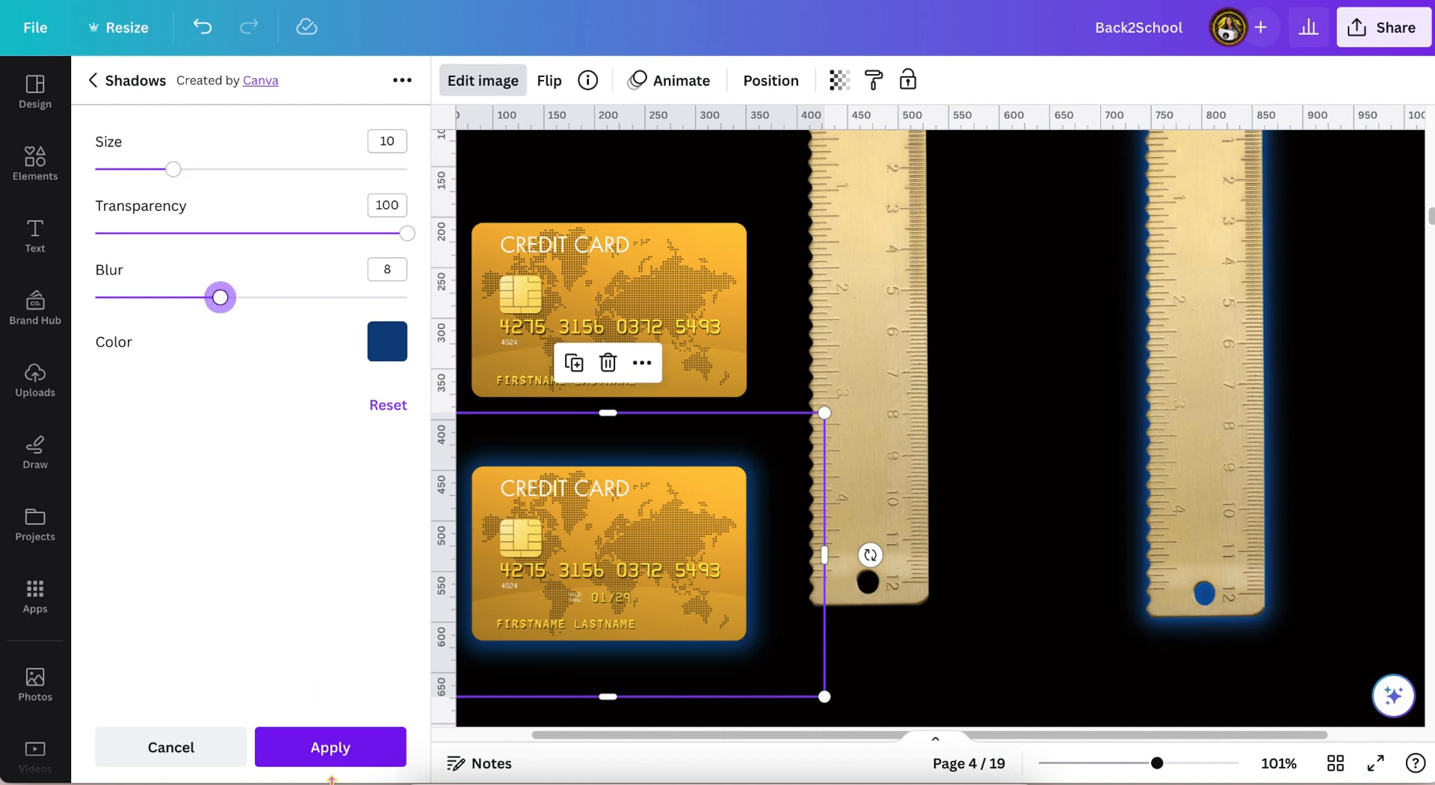
left_click(330, 744)
Copy the gold confetti image from page 5 and paste it onto the flyer on page 3
left_click_drag(1156, 769, 1134, 770)
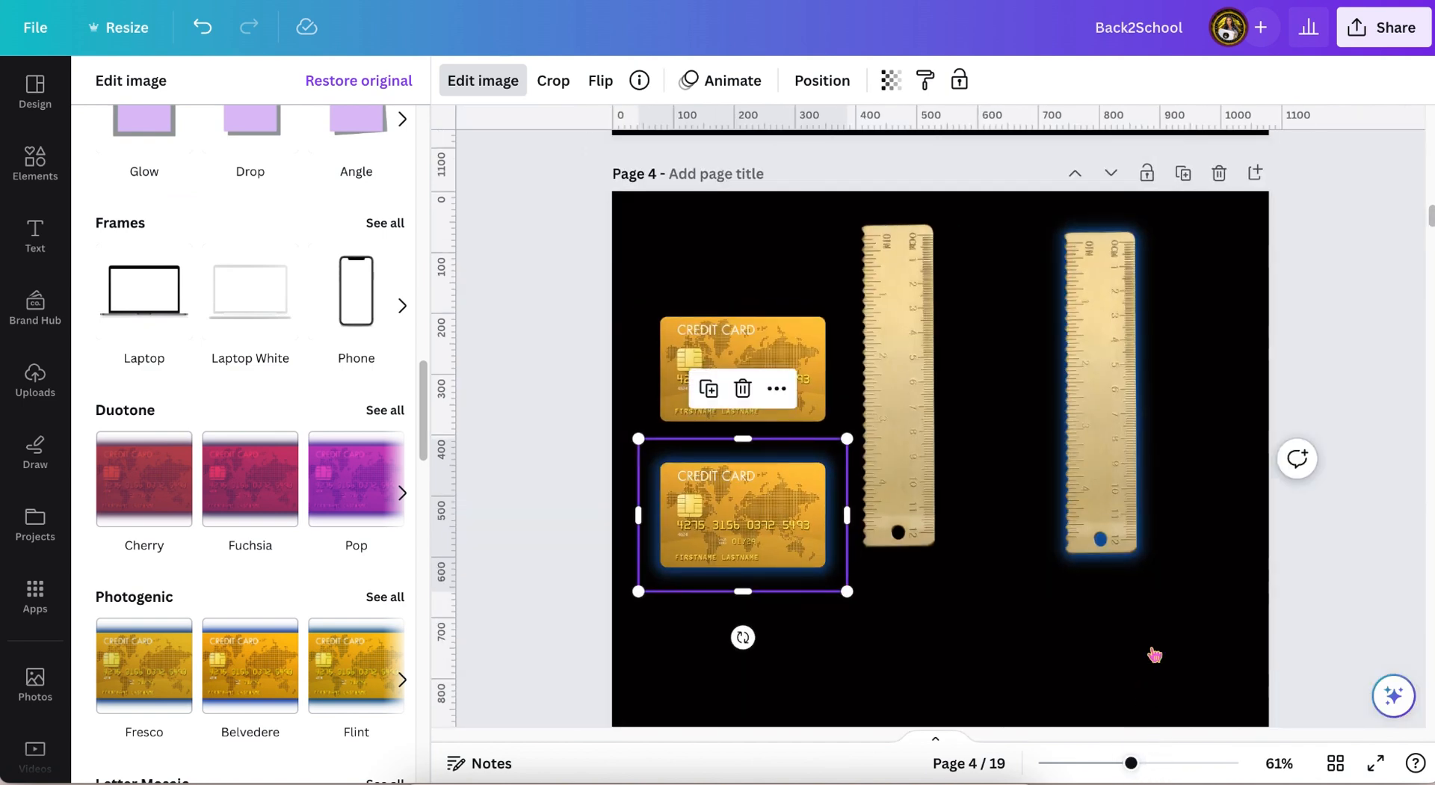
scroll(1151, 655, "down", 8)
scroll(1151, 655, "down", 5)
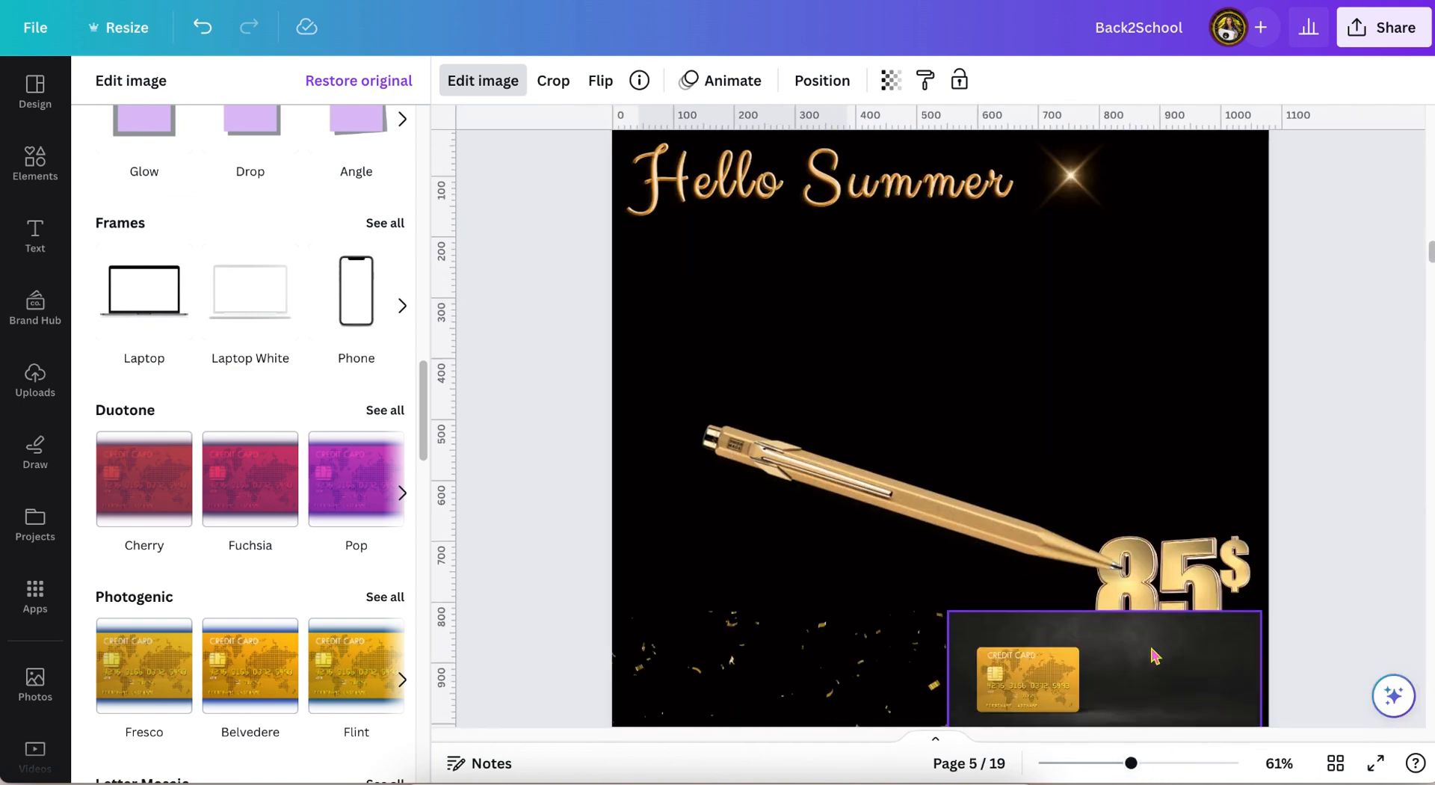
left_click(734, 607)
left_click_drag(734, 611, 868, 269)
scroll(868, 269, "up", 3)
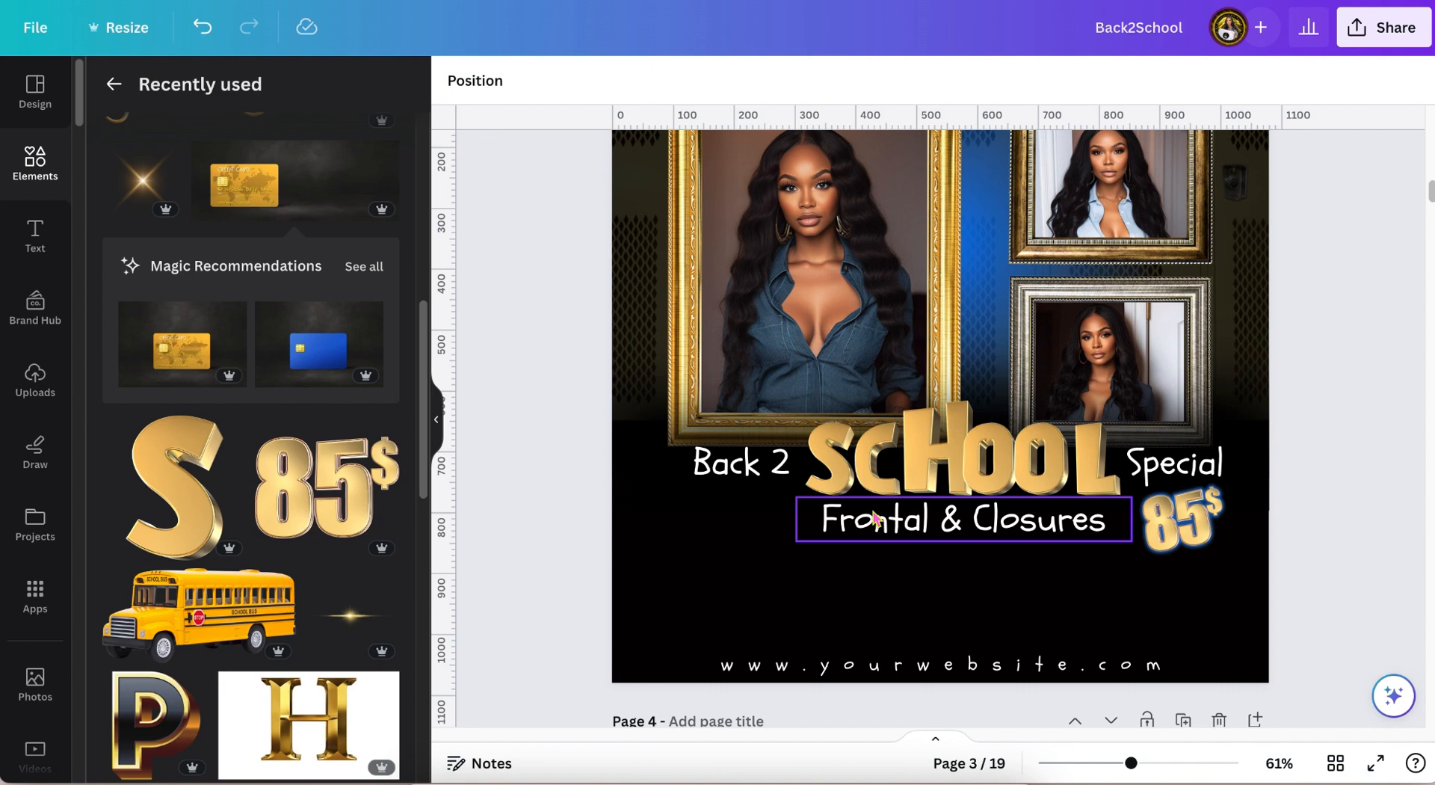
left_click(666, 615)
key("ctrl+v")
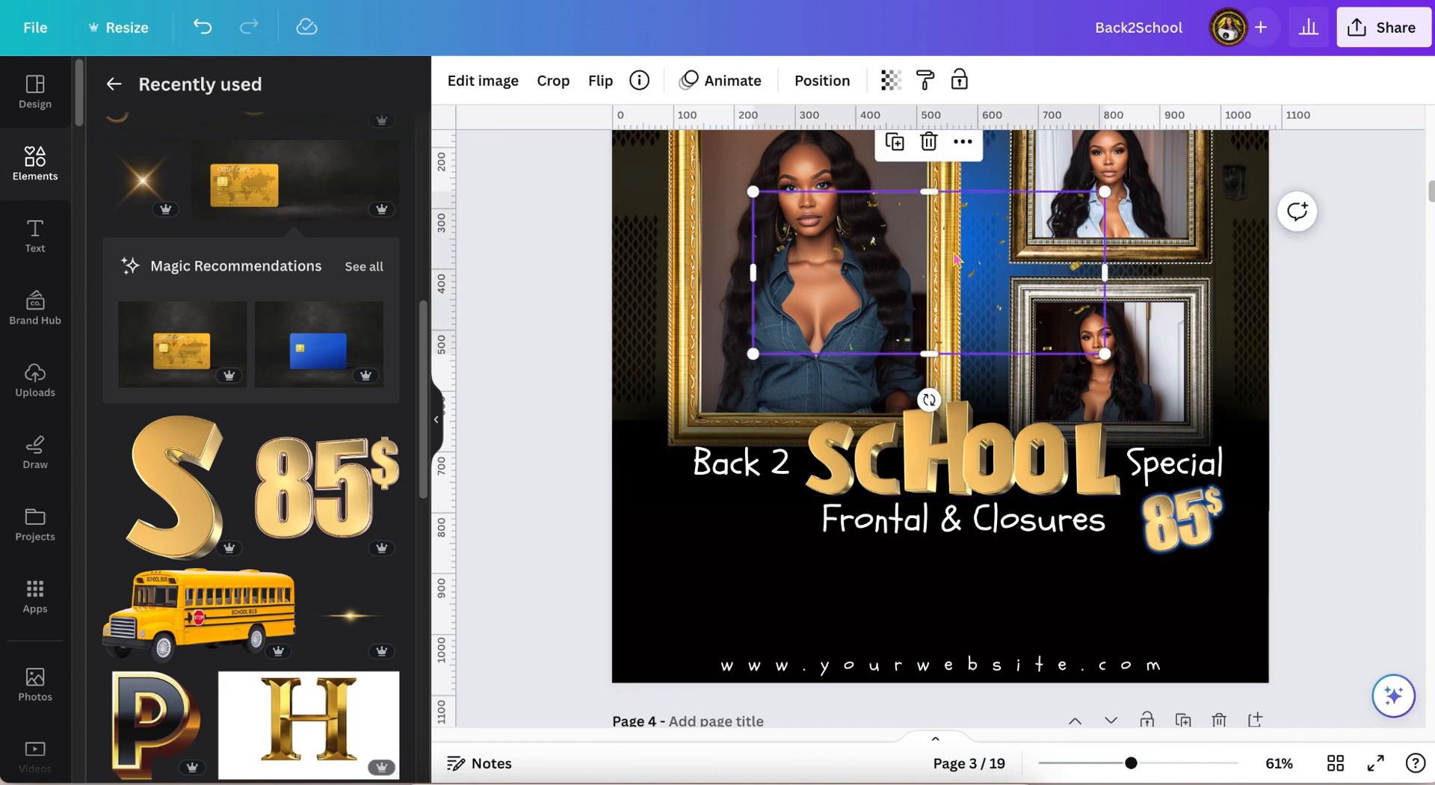
Enlarge the confetti to the flyer's full width and fit it over the lower part, from about 600 px down to the bottom edge
left_click_drag(914, 270, 844, 341)
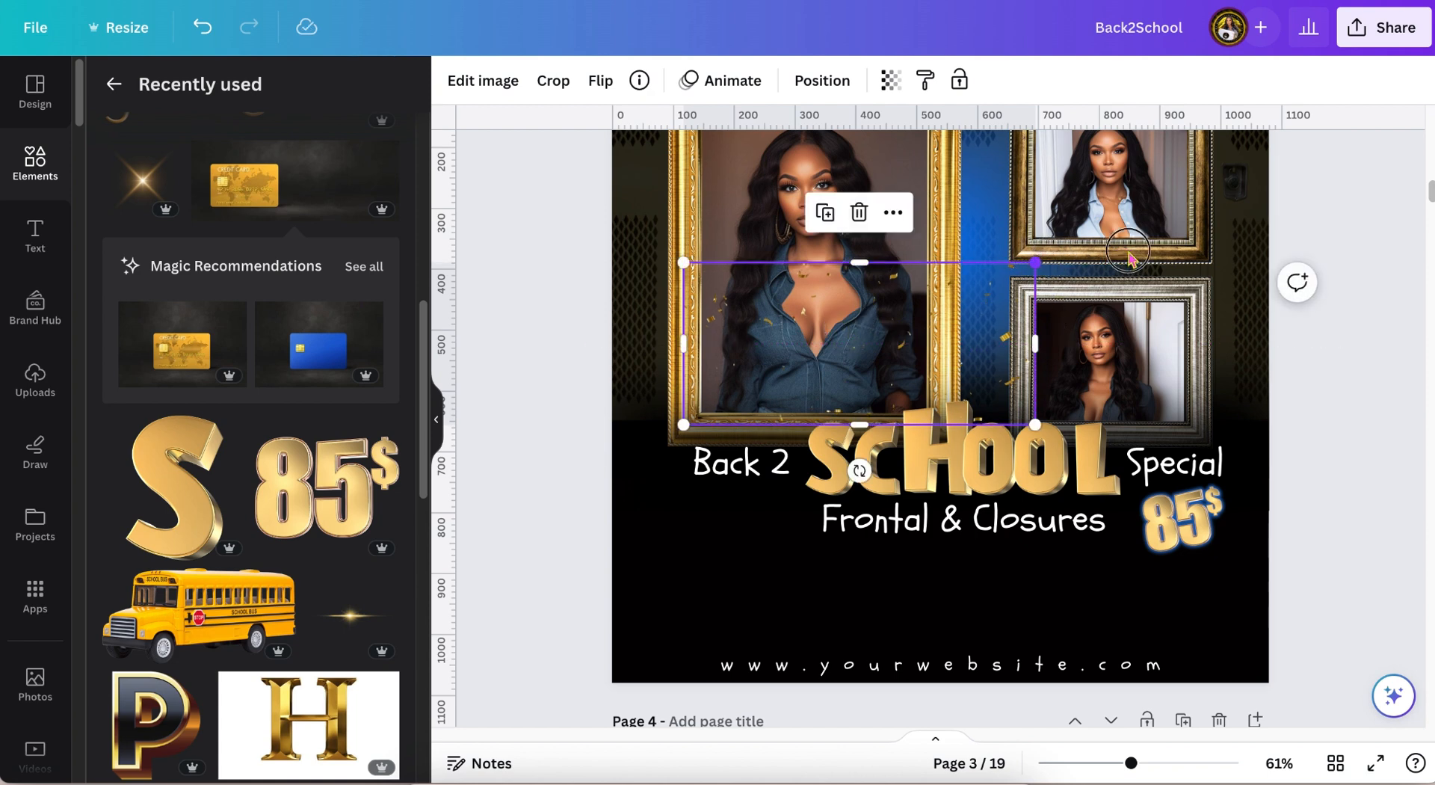
left_click_drag(1035, 263, 1261, 221)
left_click_drag(973, 305, 904, 544)
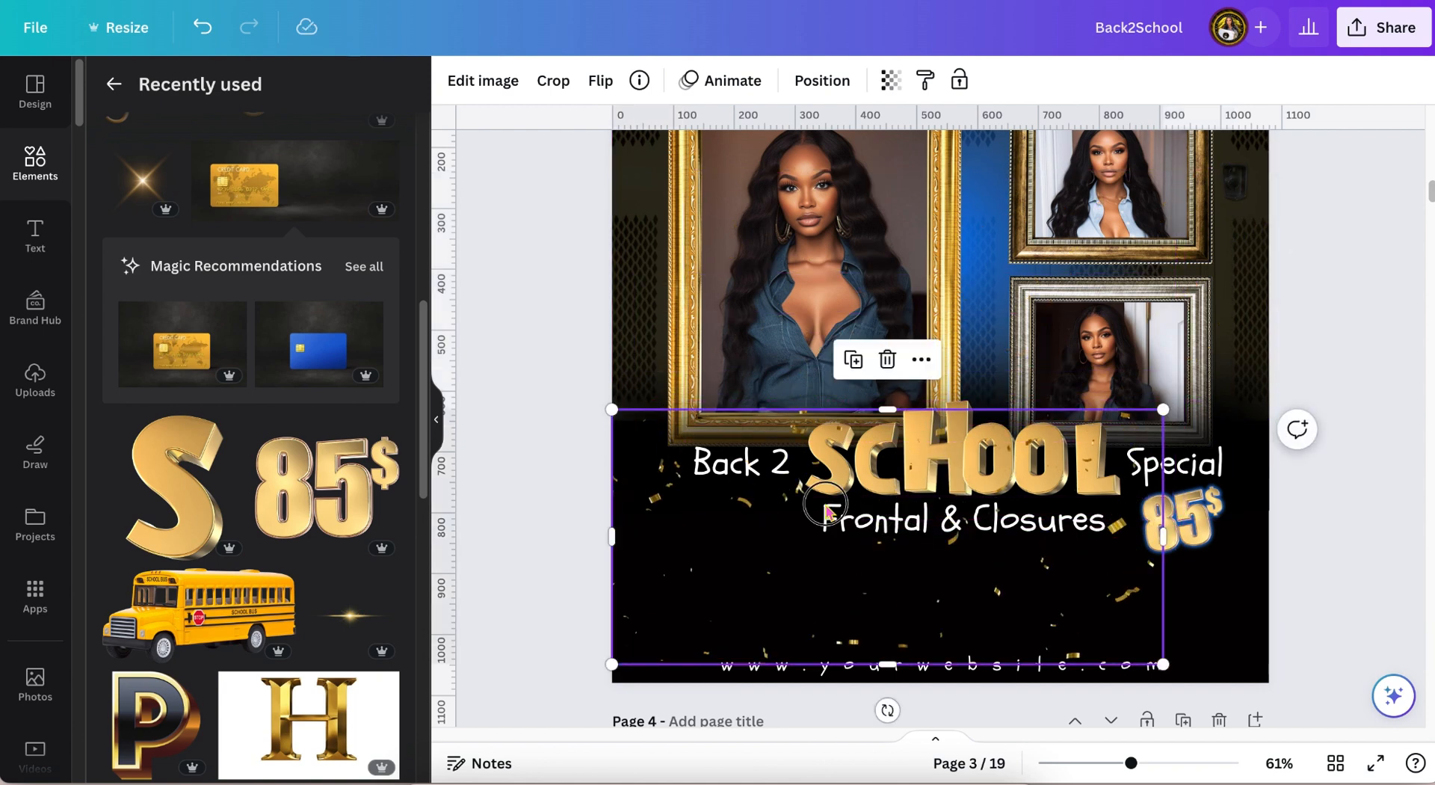
left_click_drag(826, 507, 826, 525)
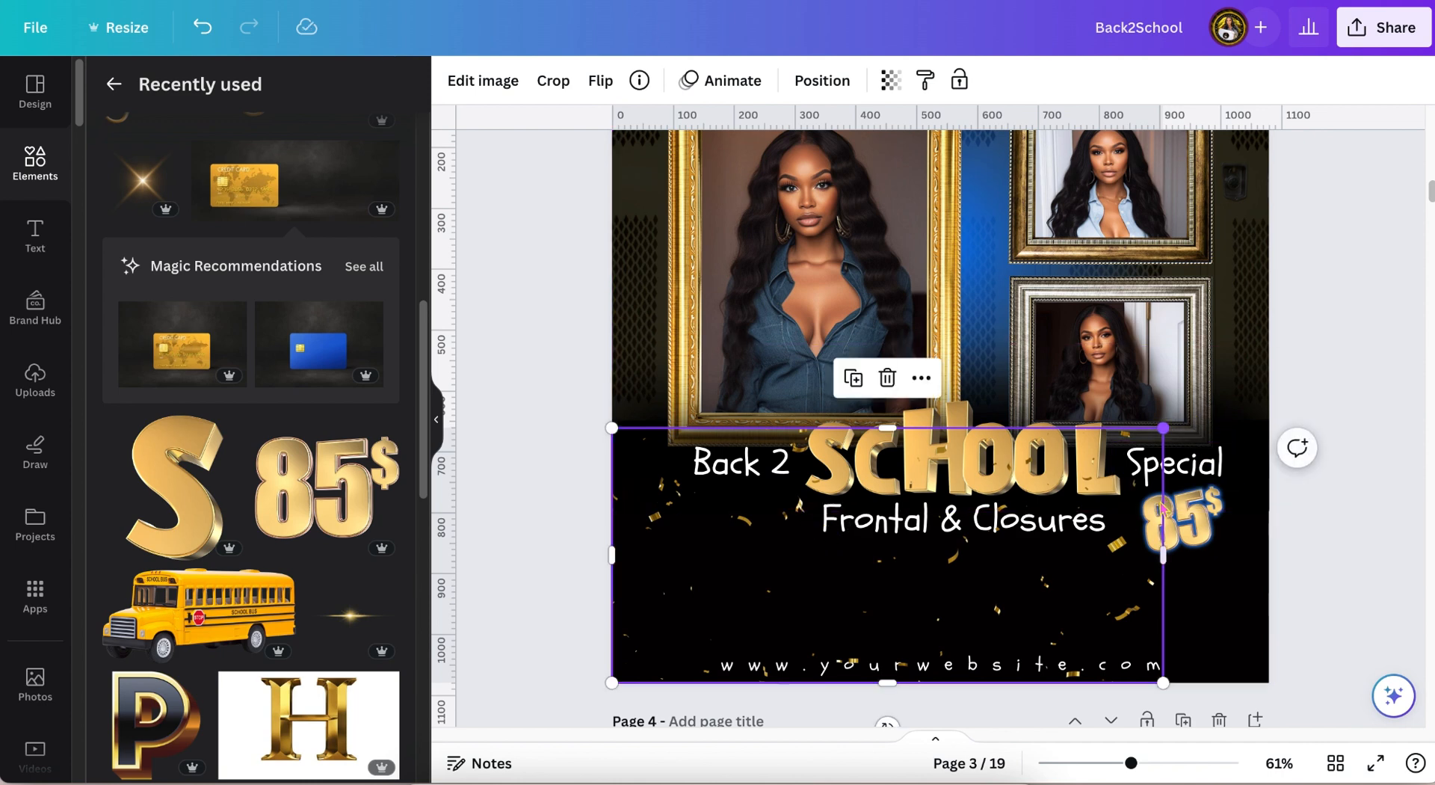
left_click_drag(1158, 556, 1269, 537)
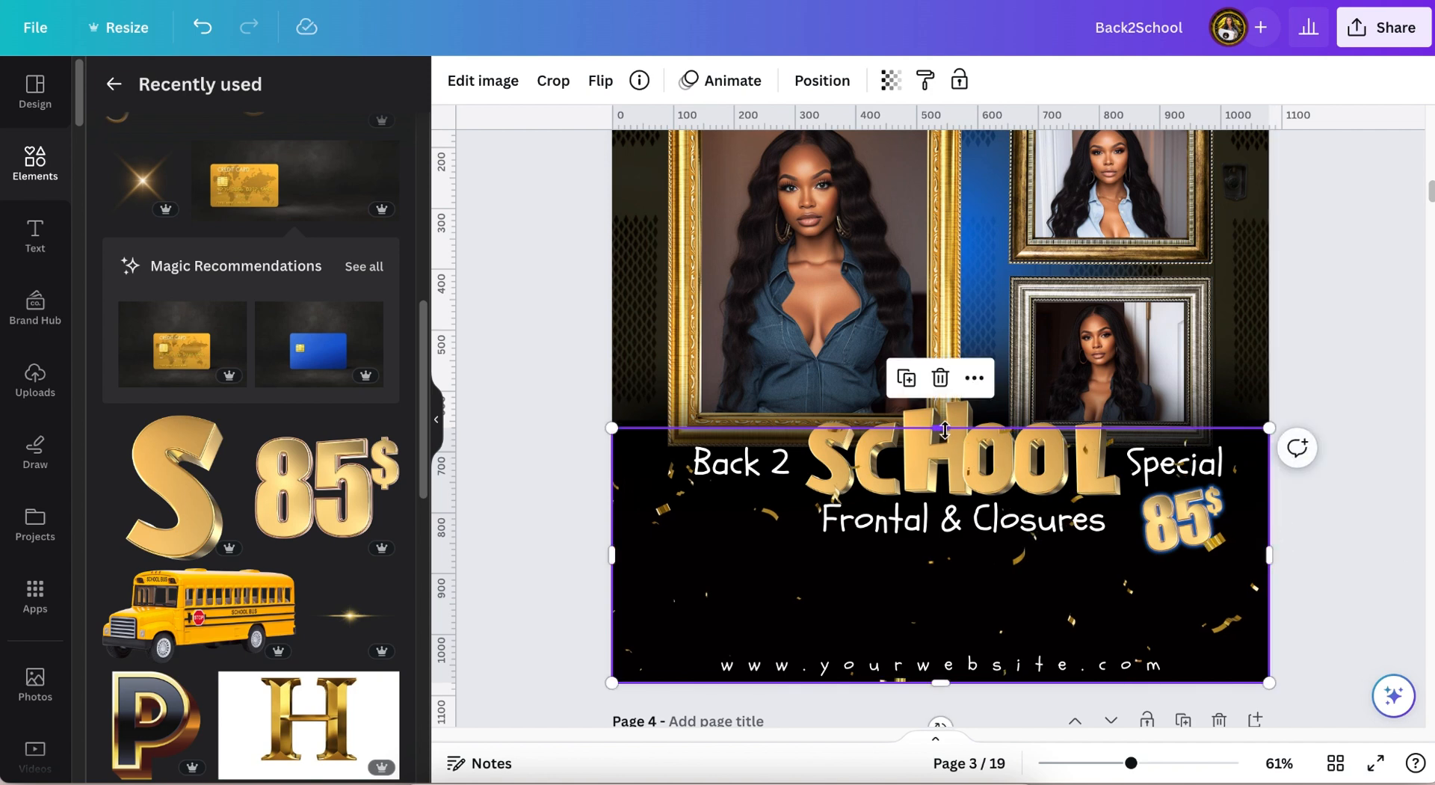
left_click_drag(945, 430, 945, 396)
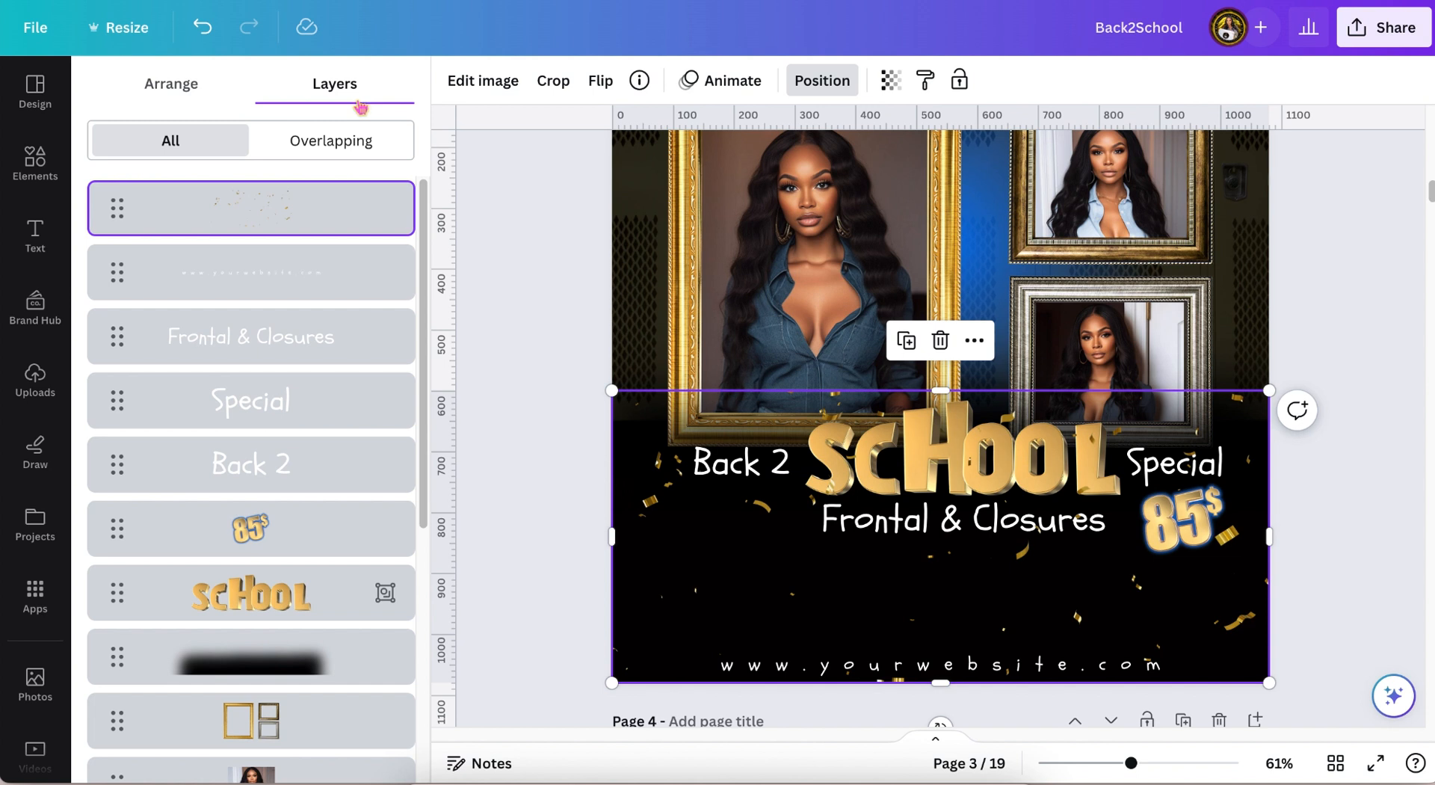
left_click(523, 211)
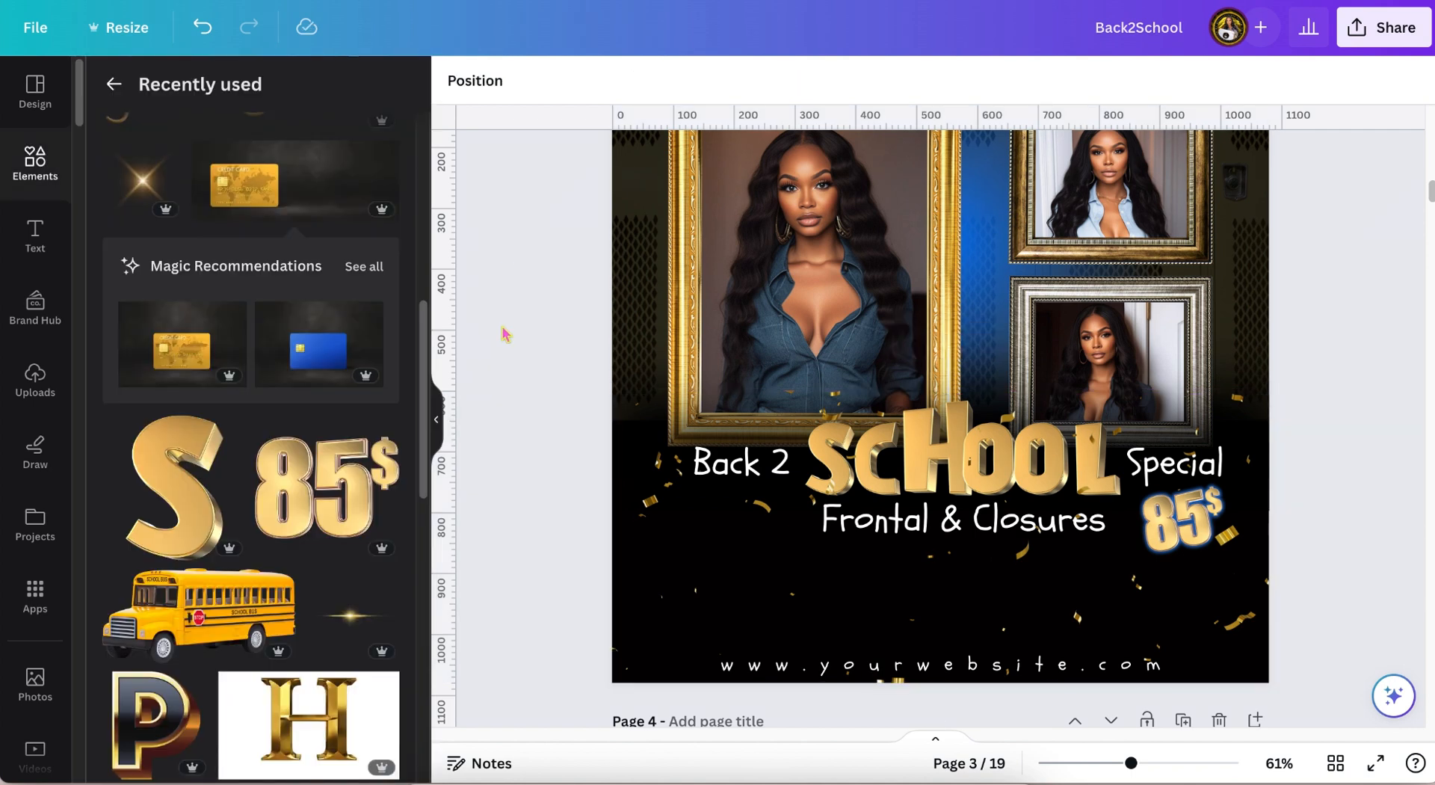
Move the blue-glowing ruler from page 4 to the left side of the page 3 flyer and flip it horizontally
scroll(500, 329, "down", 5)
left_click(1088, 524)
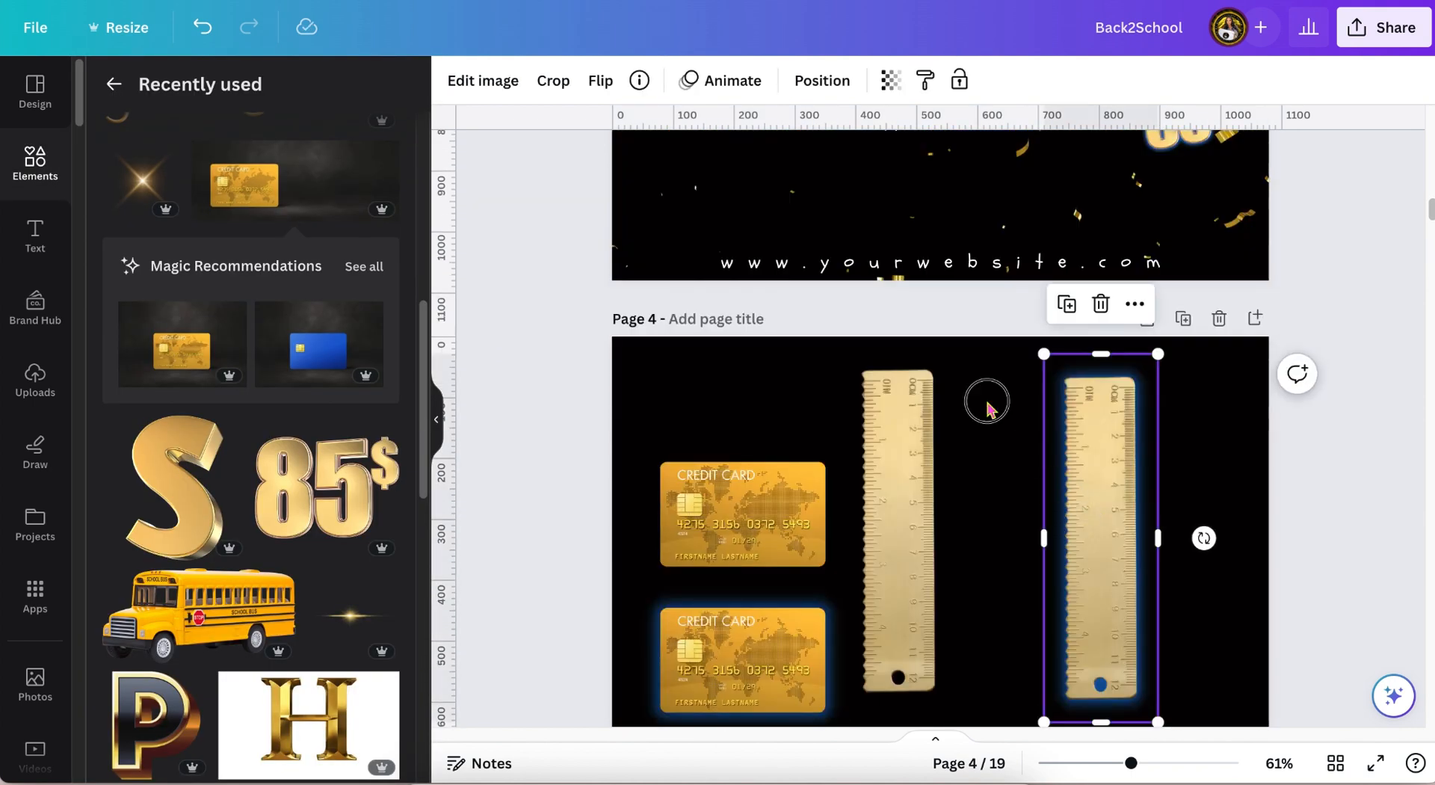
left_click_drag(1090, 666, 696, 236)
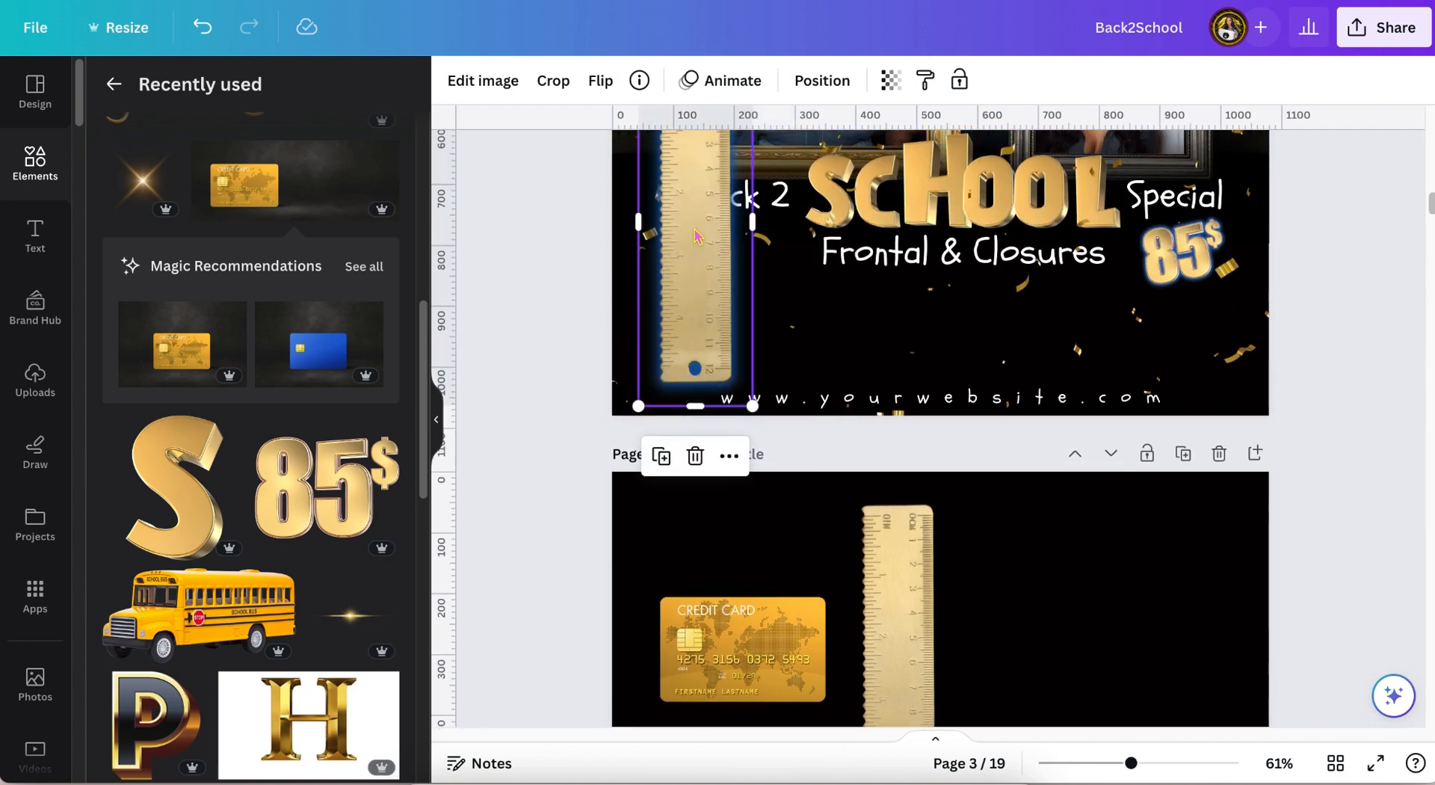
scroll(695, 236, "up", 3)
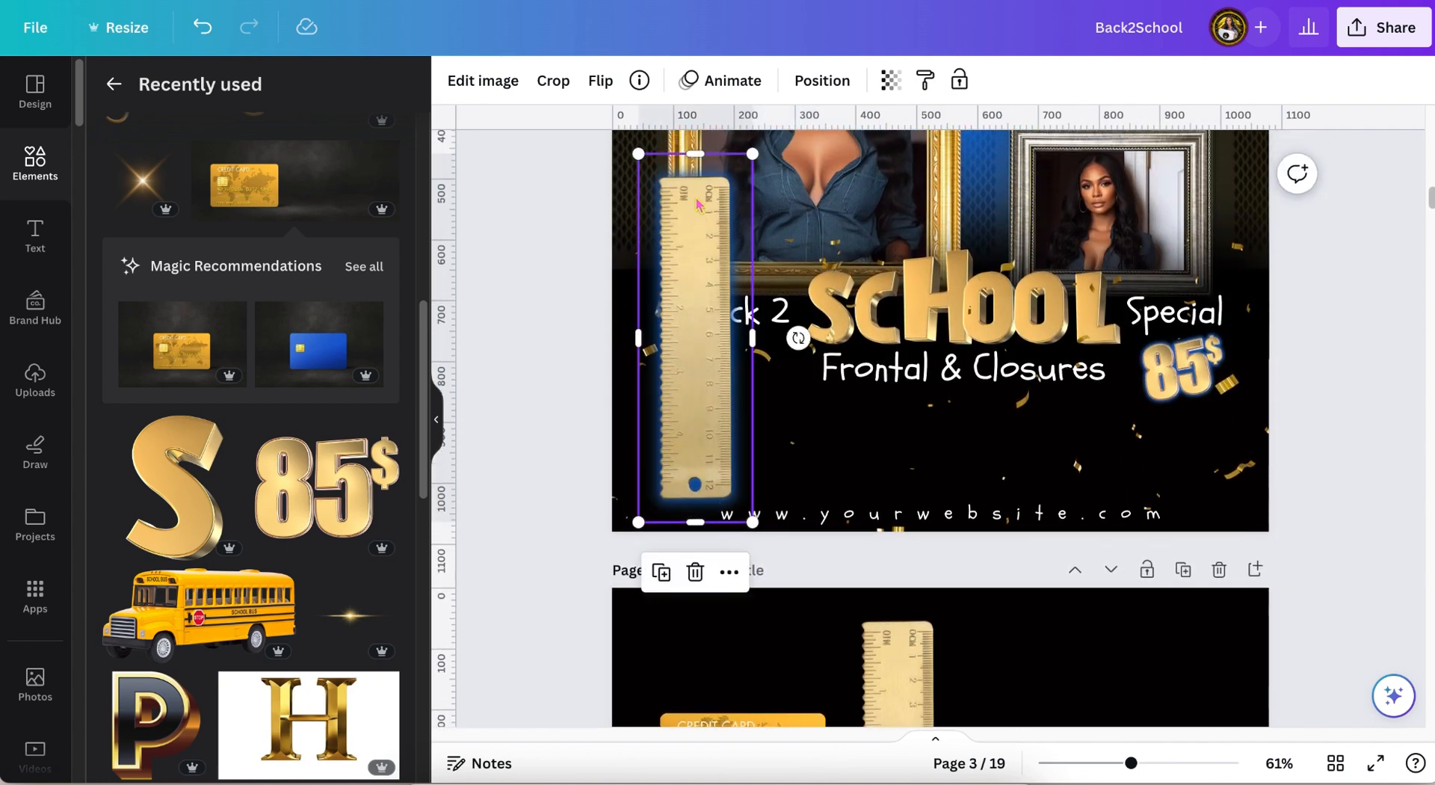
left_click(610, 84)
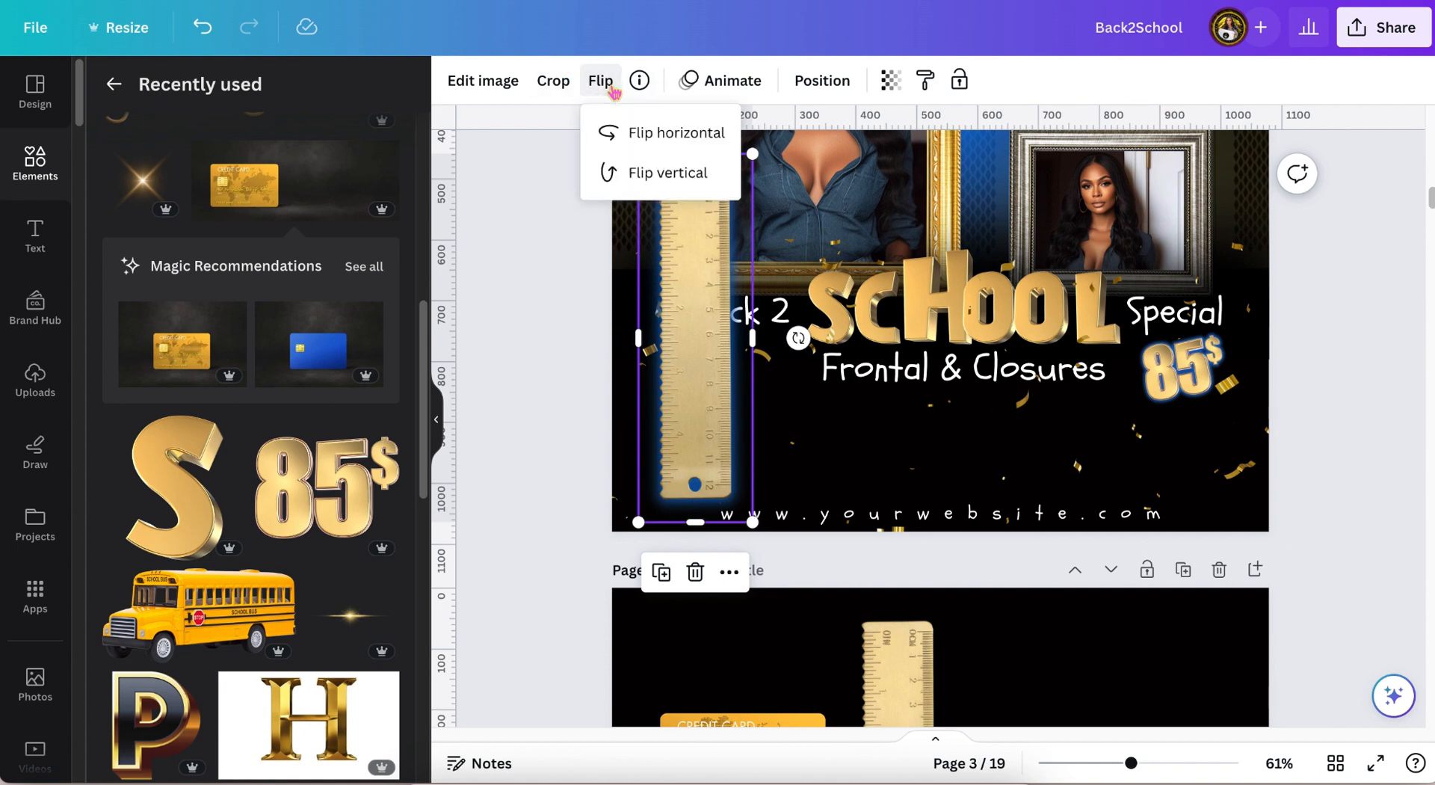
left_click(658, 134)
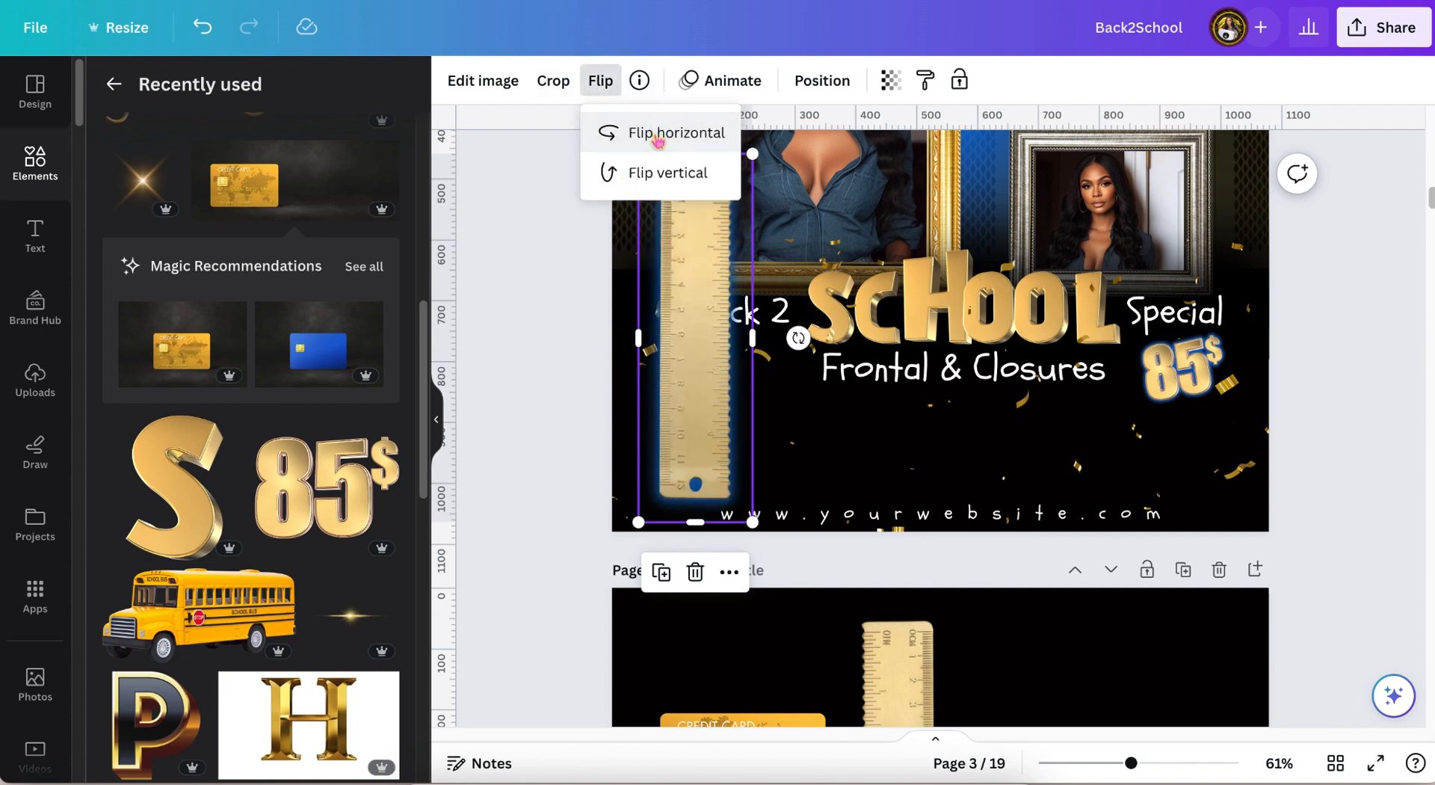
Tilt the ruler slightly clockwise, shrink it a little and place it against the flyer's left edge beside the Back 2 text
left_click(682, 396)
left_click_drag(681, 396, 619, 426)
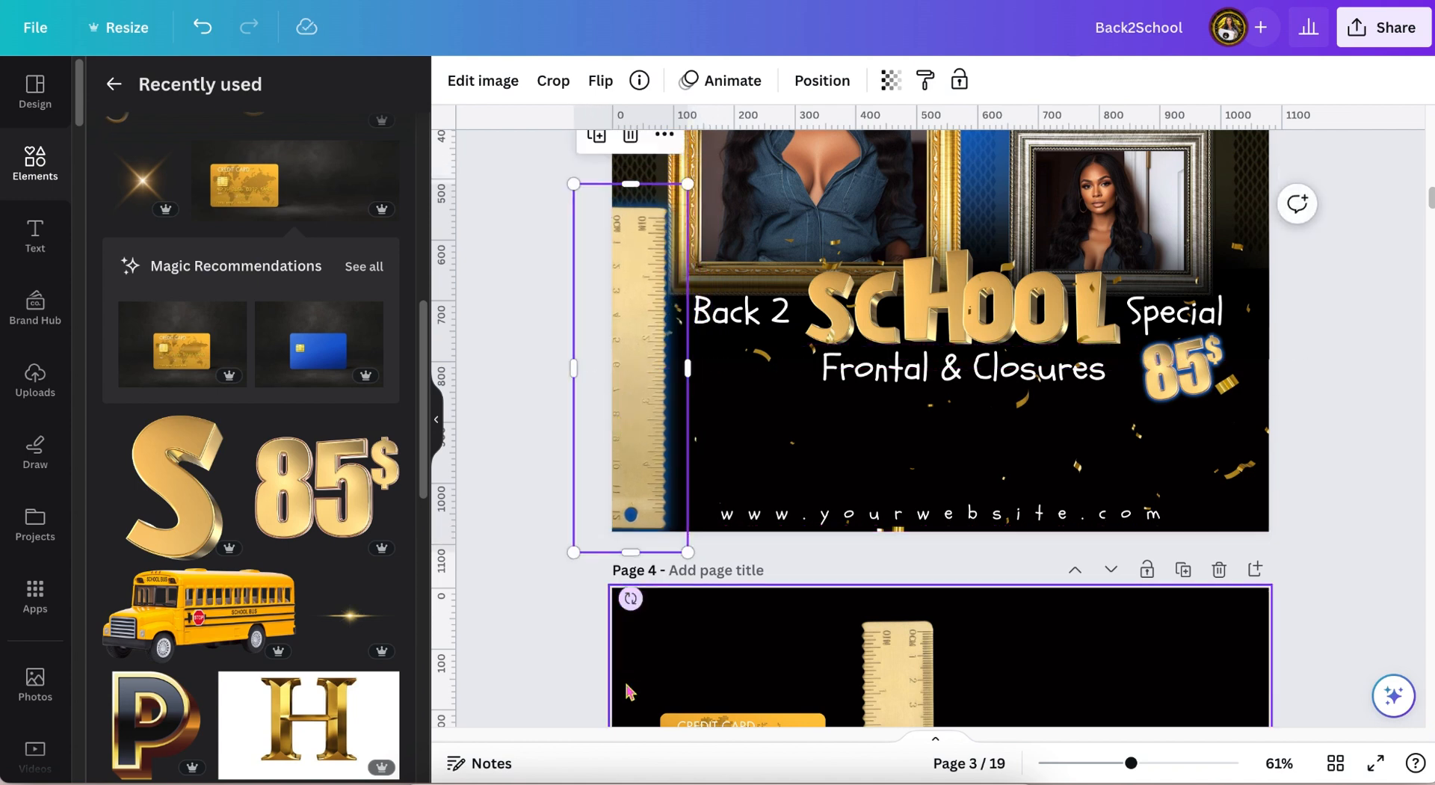
left_click_drag(630, 598, 610, 597)
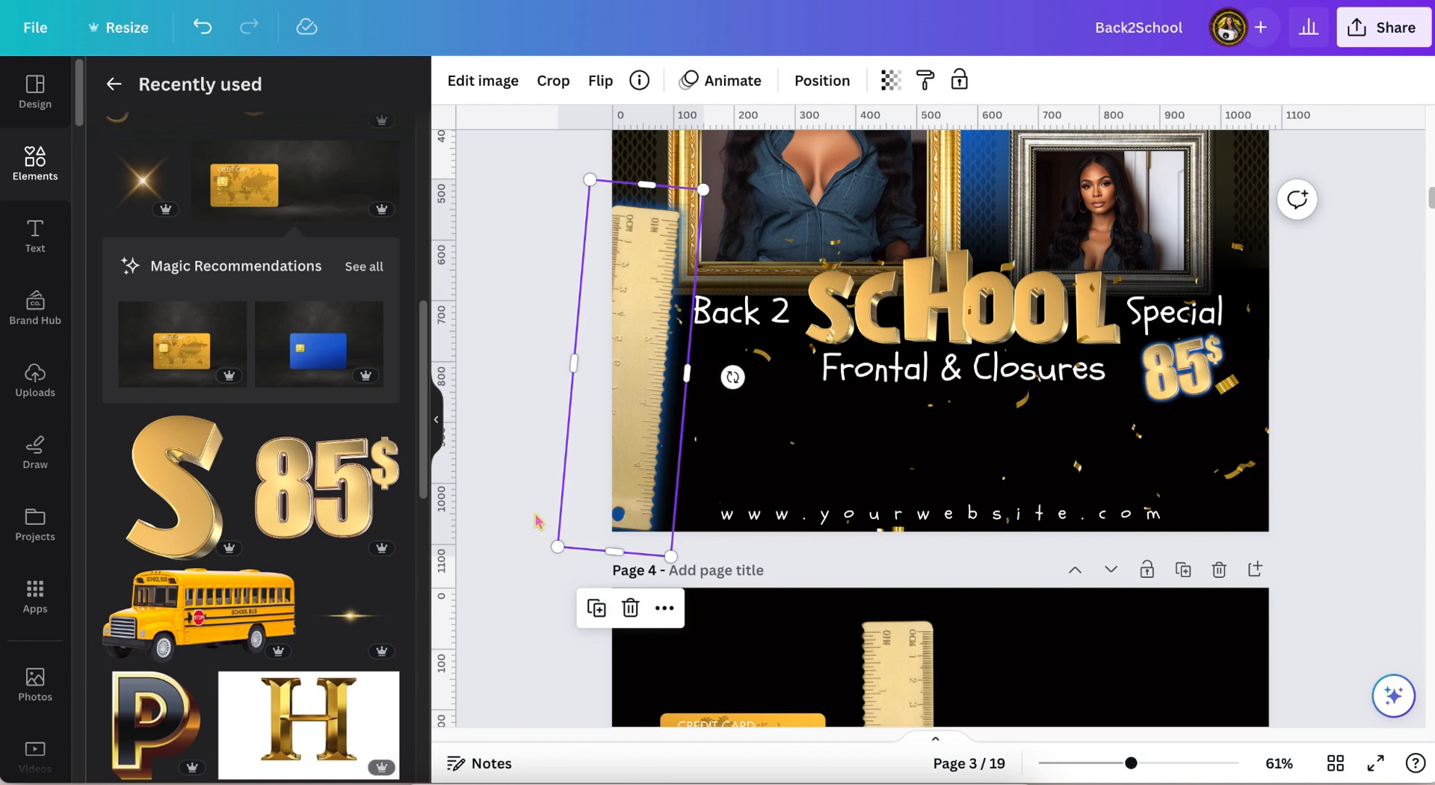
left_click_drag(556, 538, 581, 488)
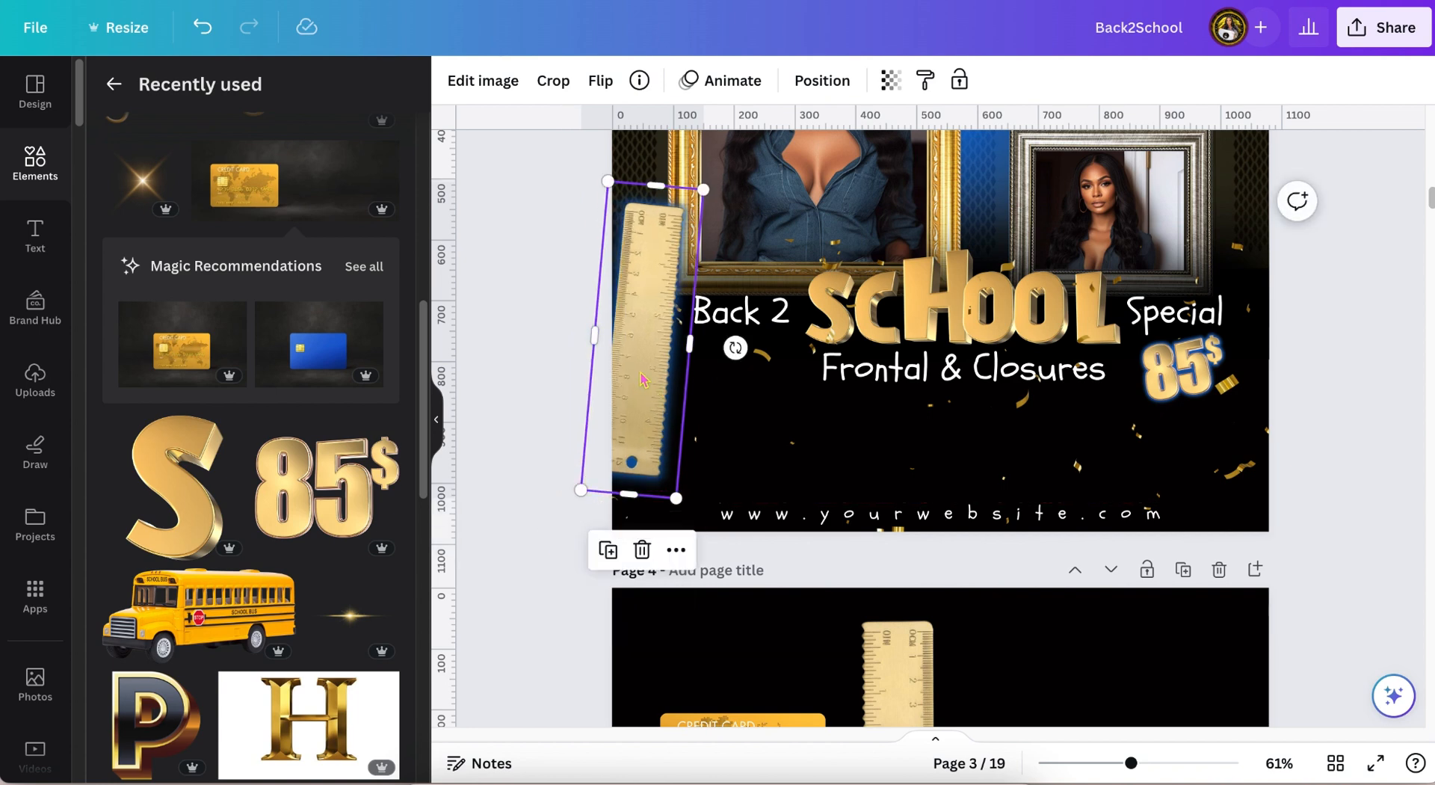
scroll(642, 377, "up", 5)
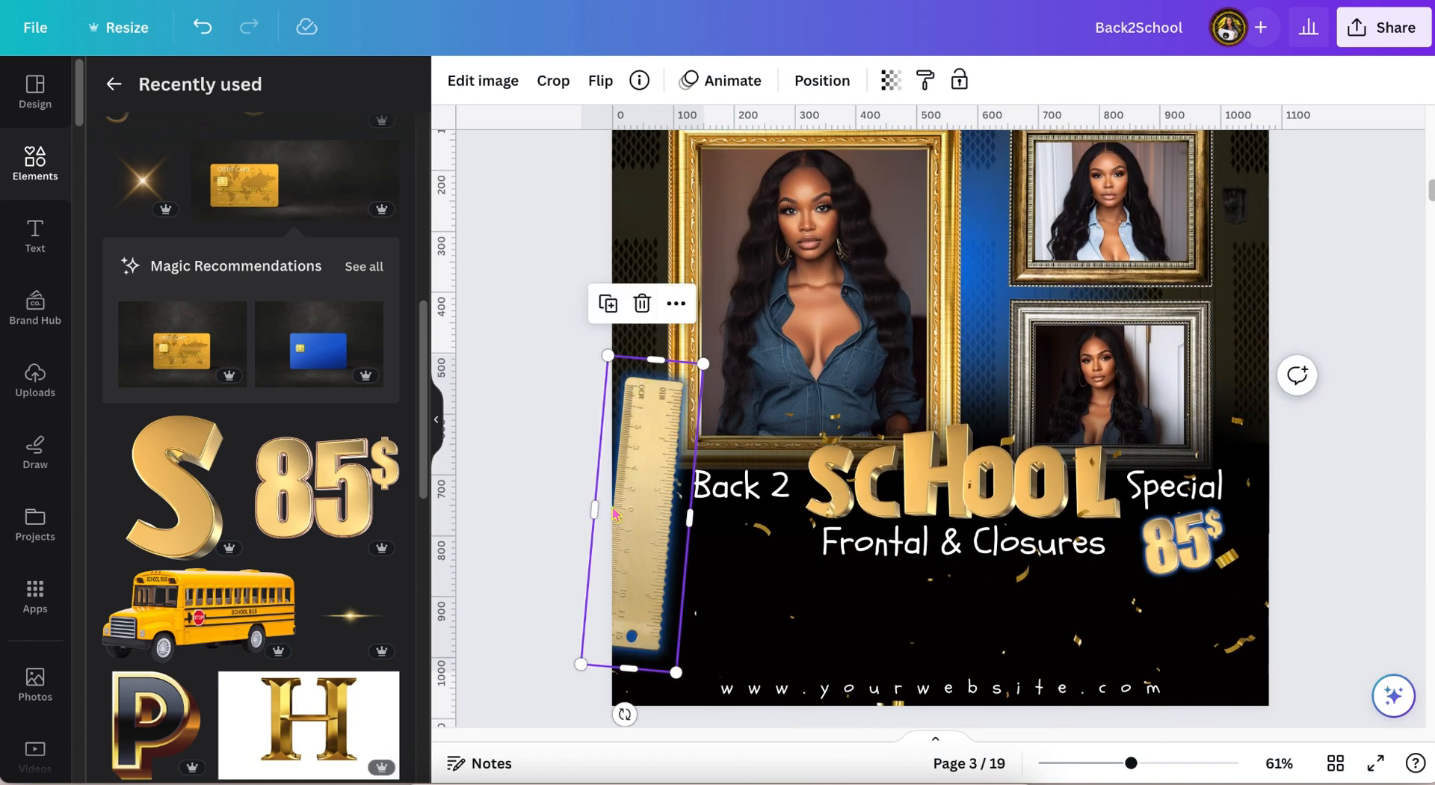
left_click_drag(630, 503, 620, 519)
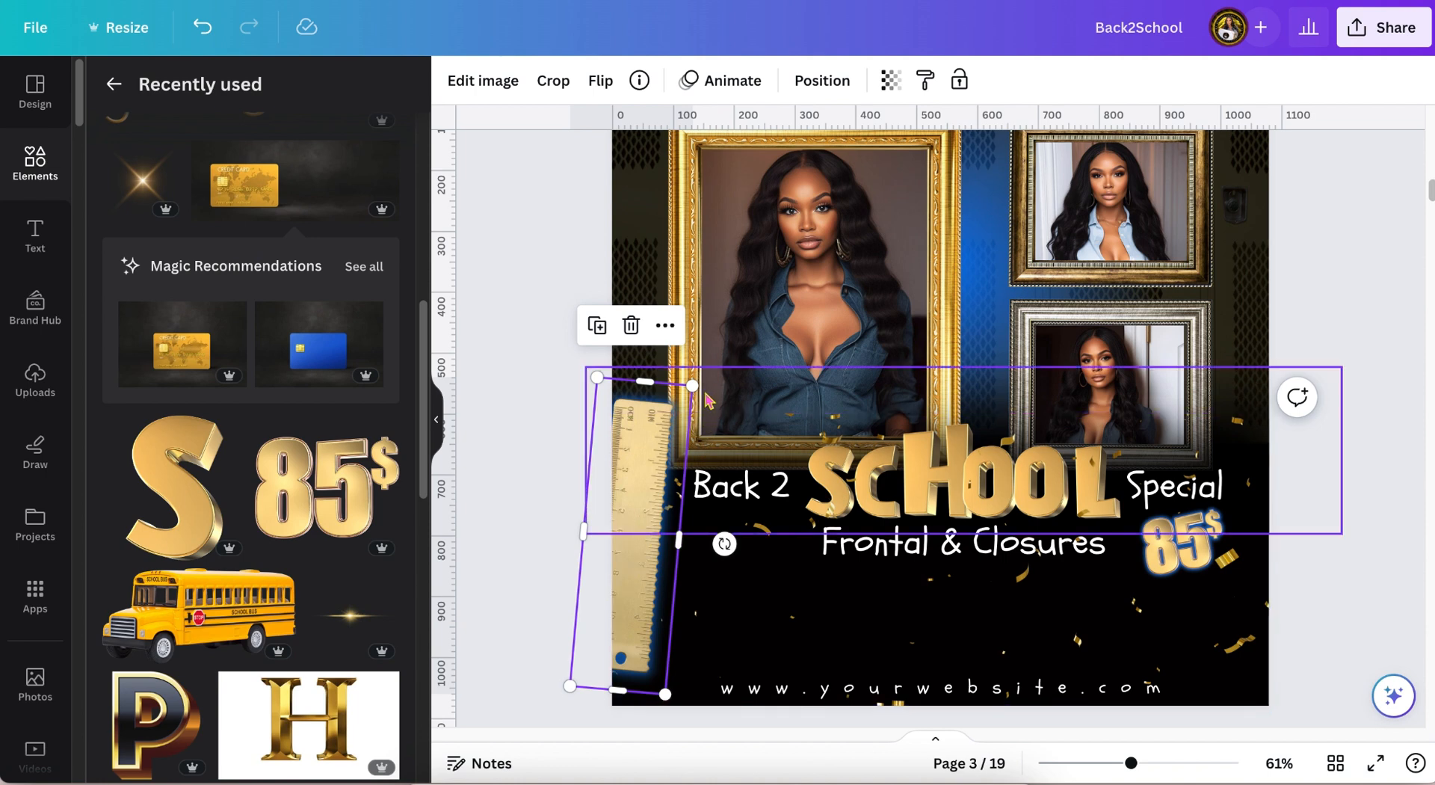
left_click(646, 536)
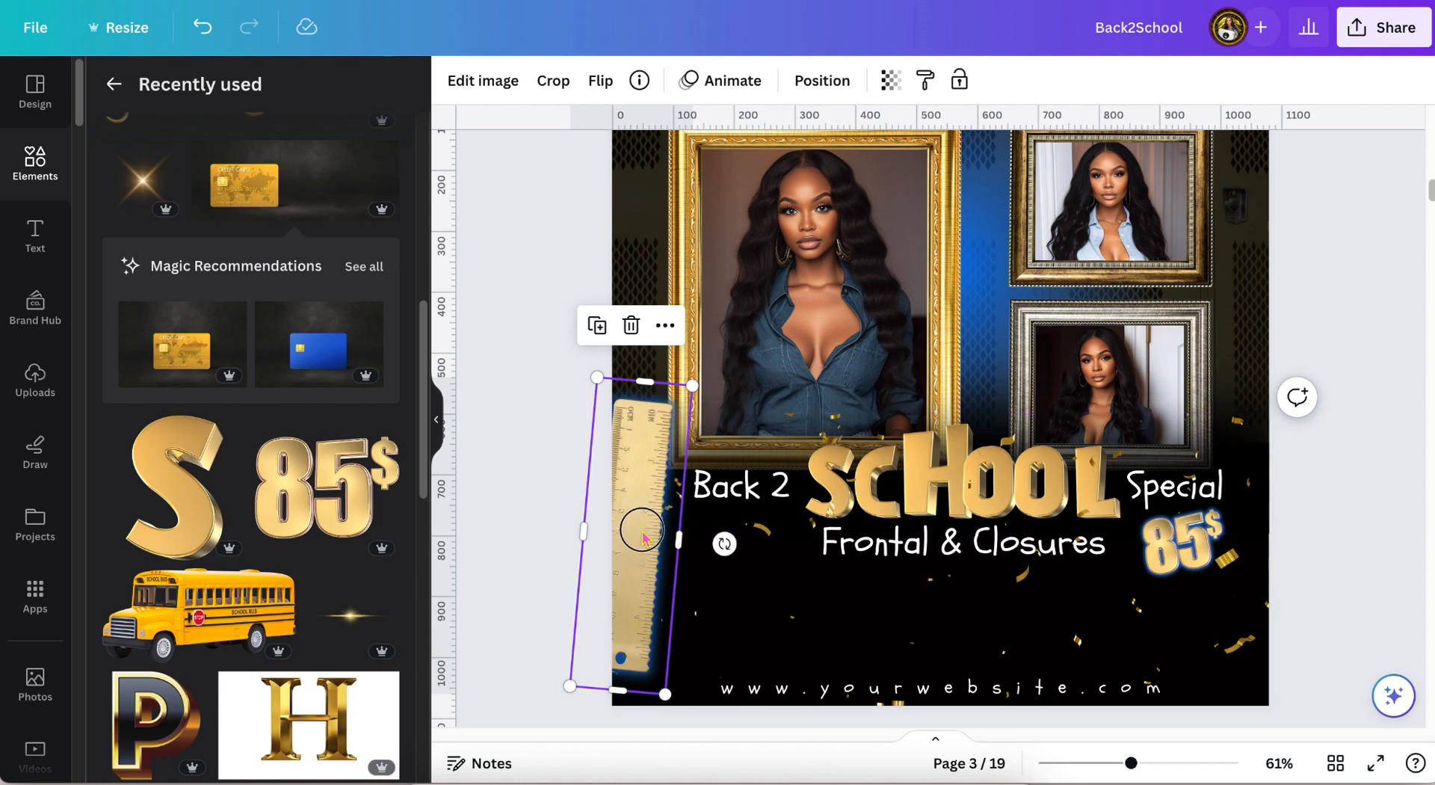
left_click_drag(644, 536, 640, 529)
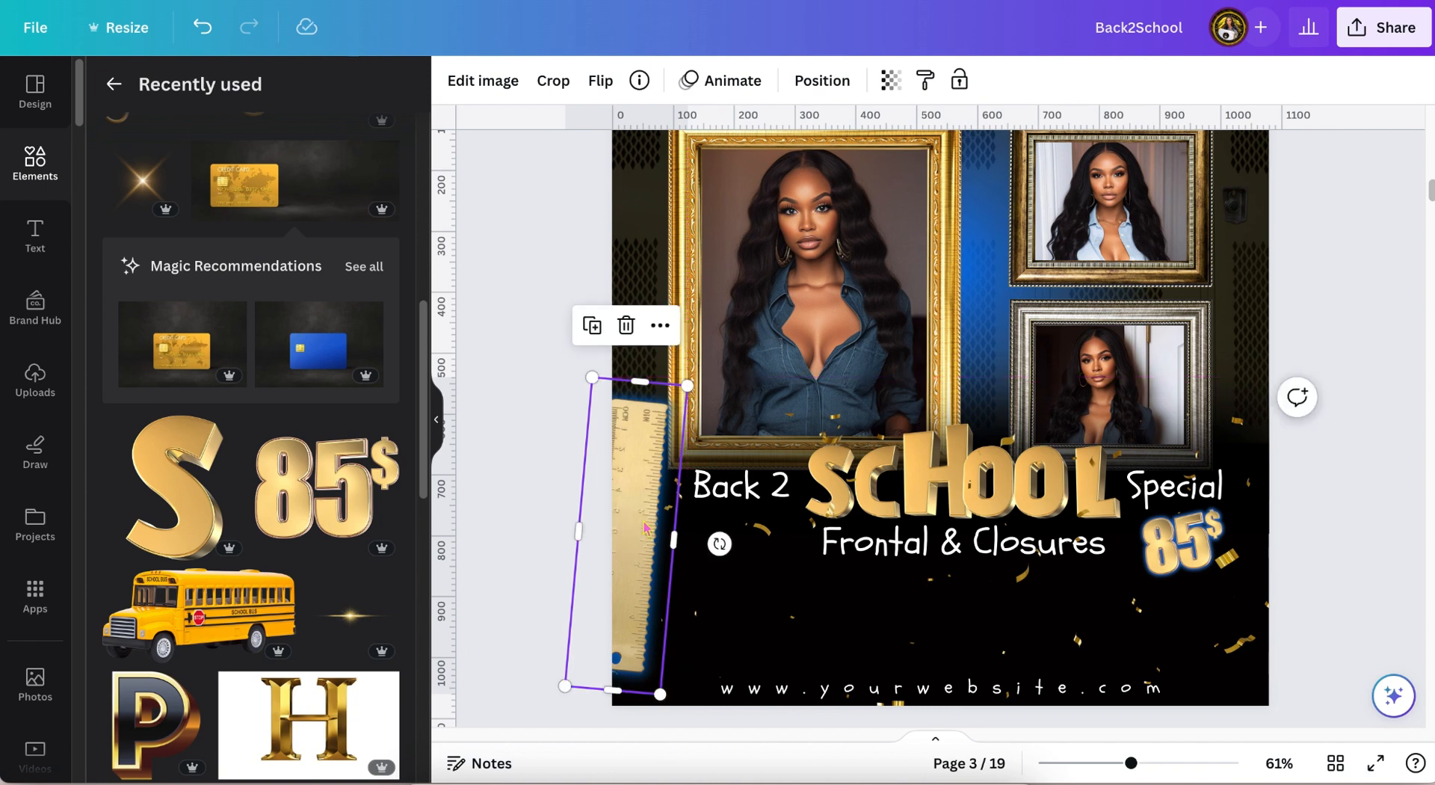
left_click(518, 469)
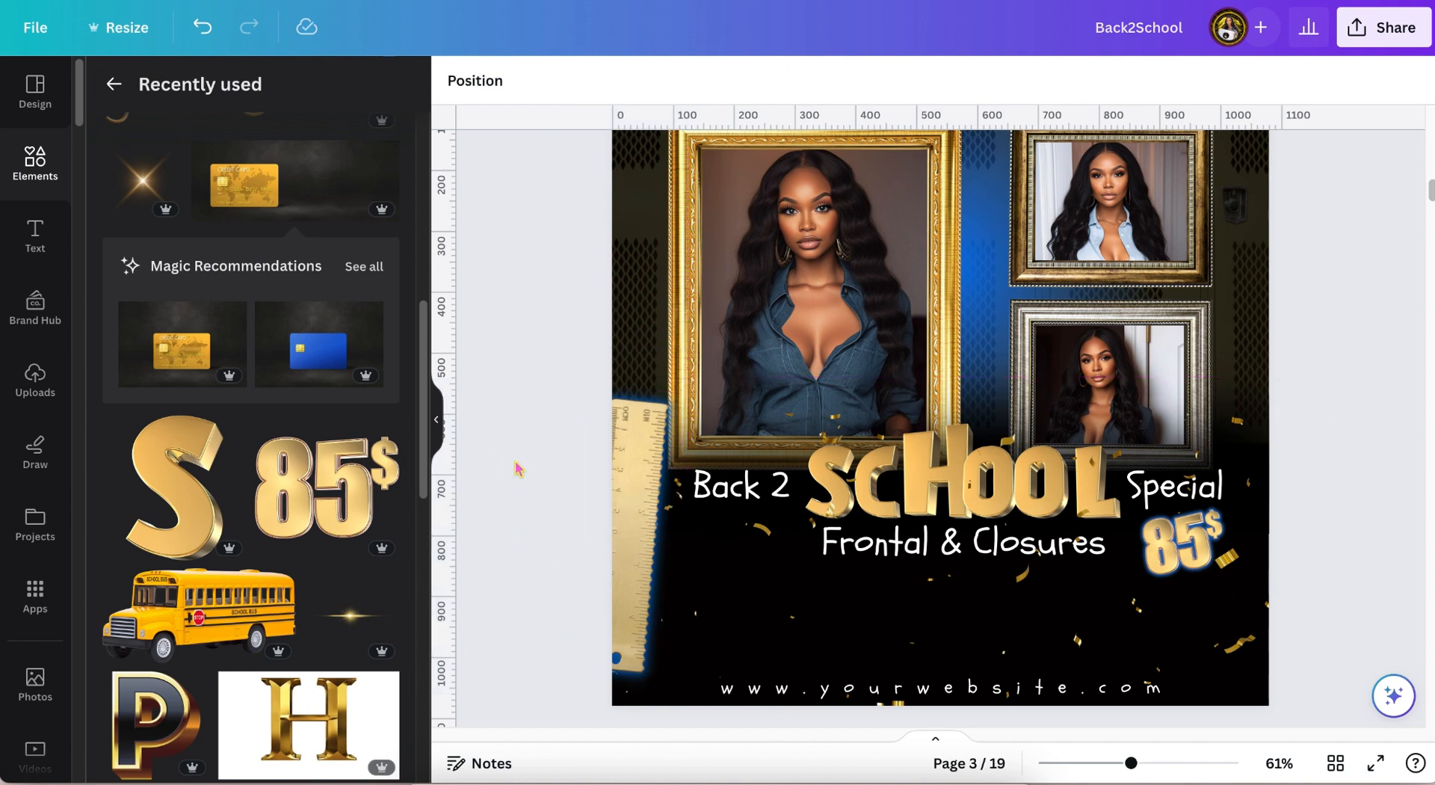
Move the gold pen from page 5 to the page 3 flyer and place it across the ruler below the Back 2 text
scroll(517, 469, "down", 6)
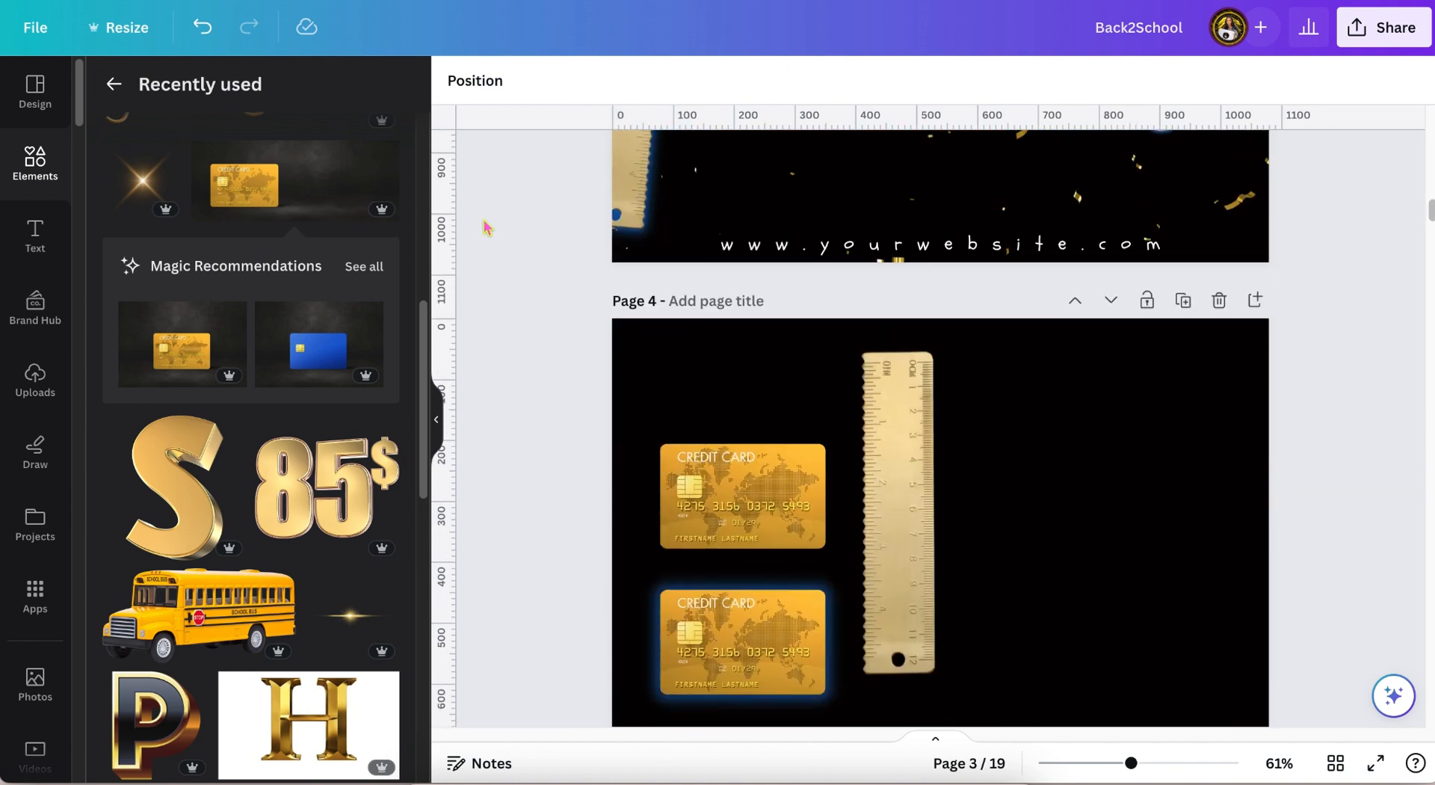
scroll(487, 228, "down", 10)
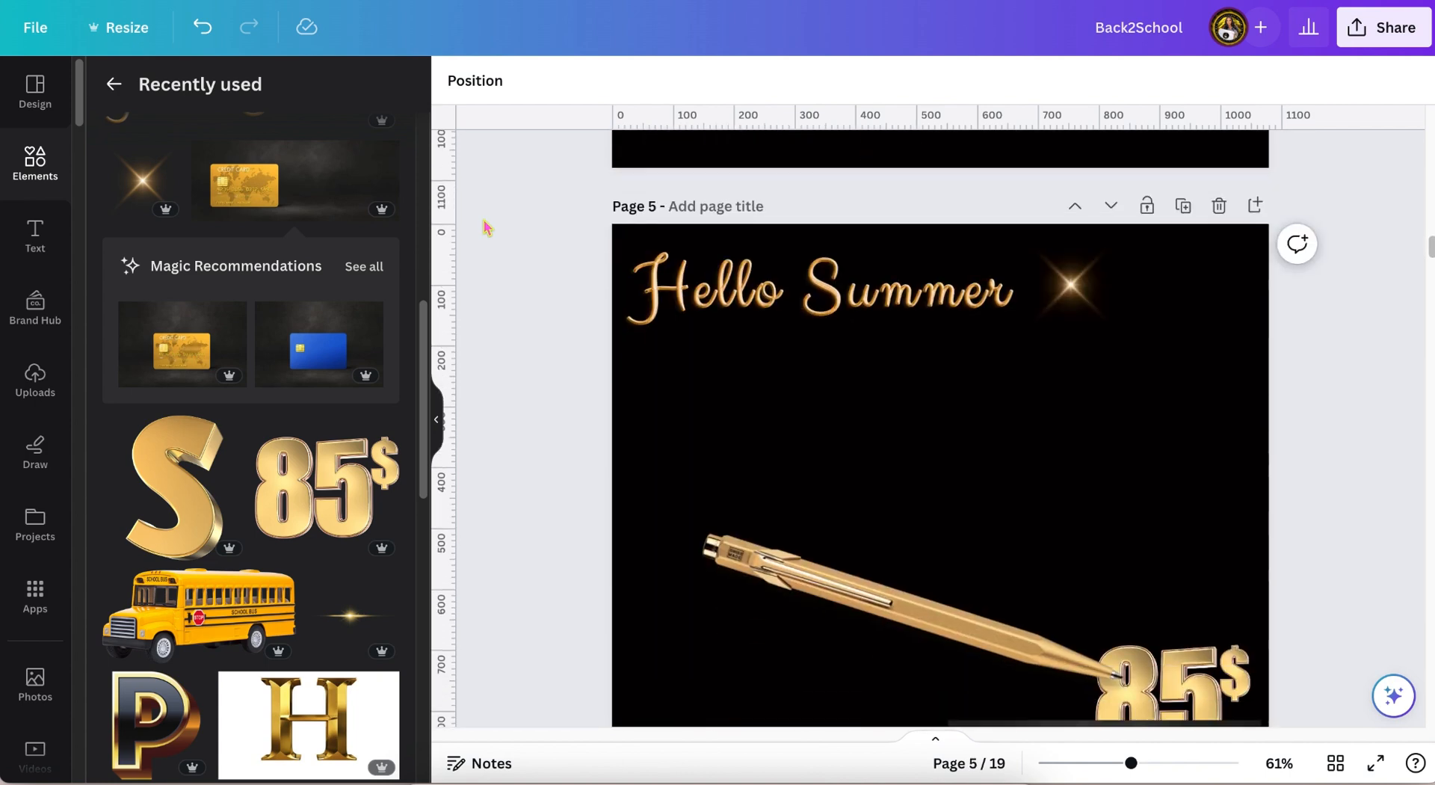
scroll(486, 228, "down", 1)
left_click(797, 527)
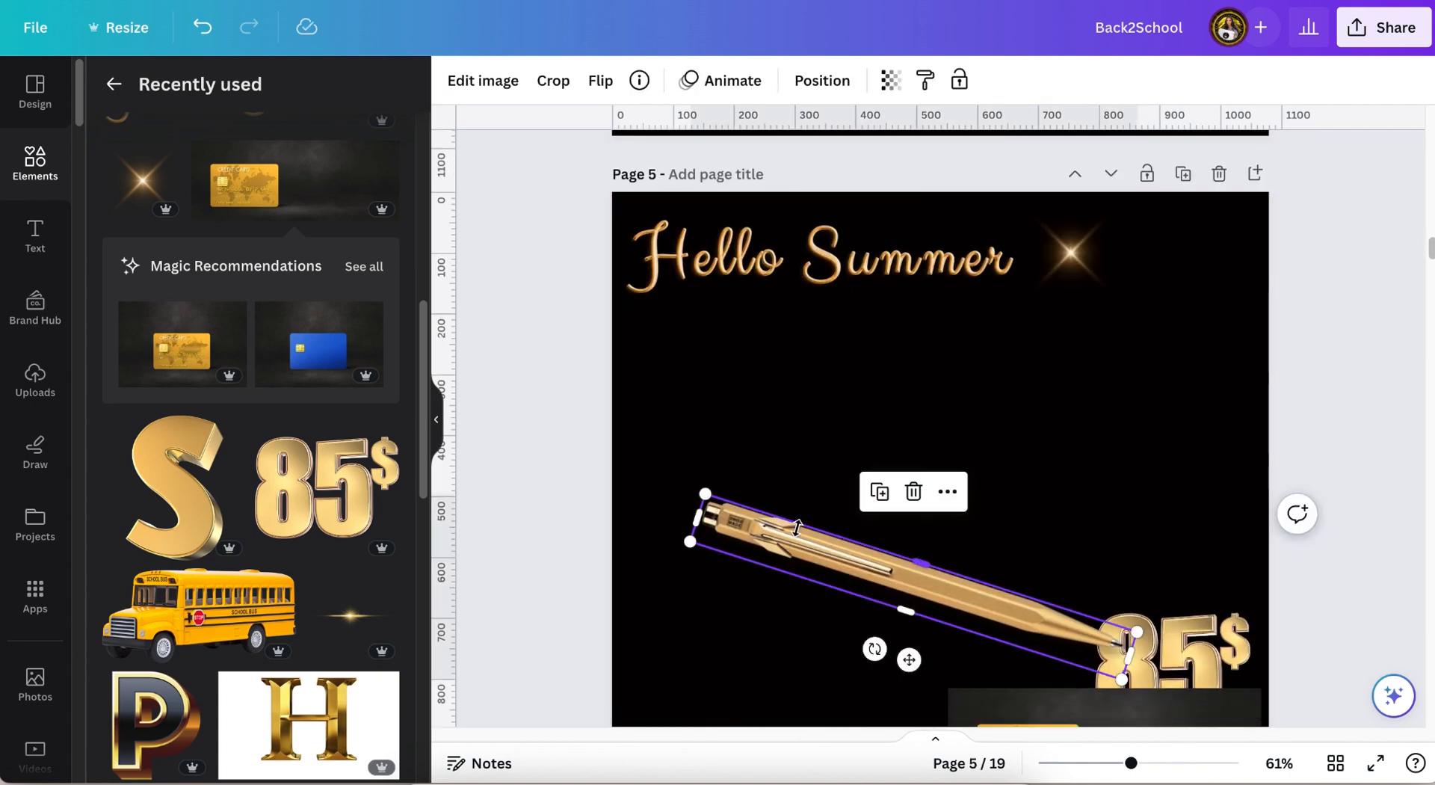
key("Delete")
scroll(798, 533, "up", 10)
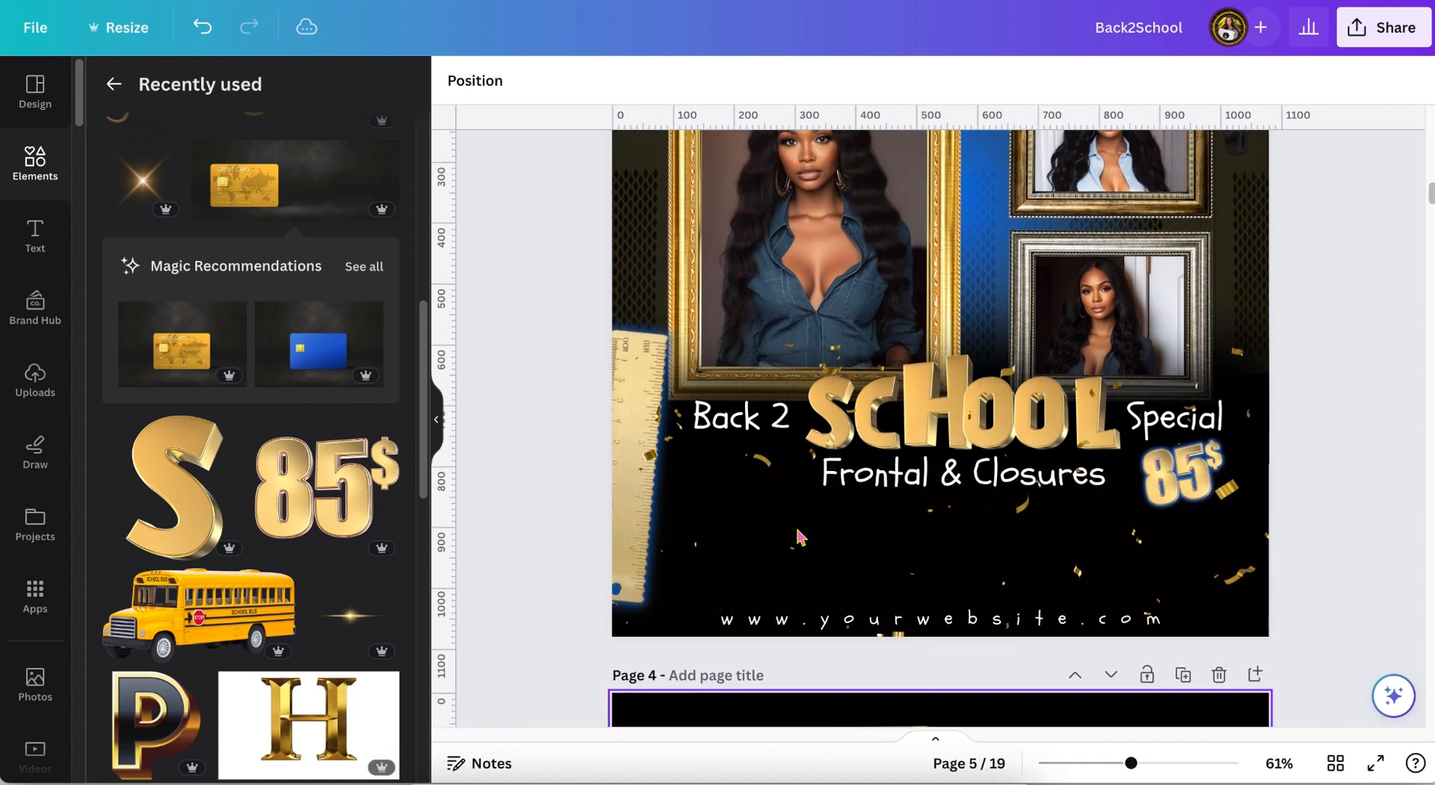
scroll(797, 536, "up", 1)
key("ctrl+v")
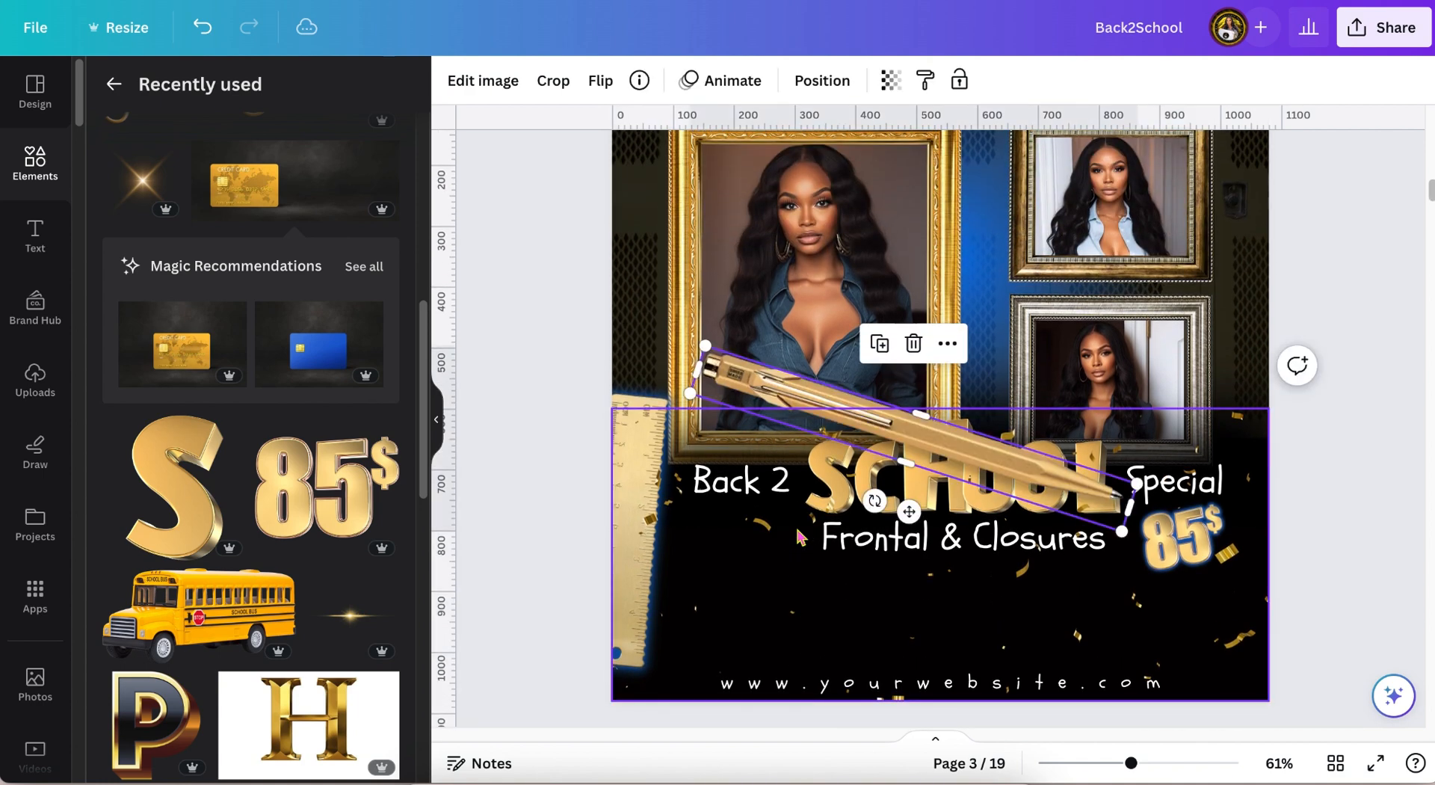
left_click_drag(909, 511, 799, 655)
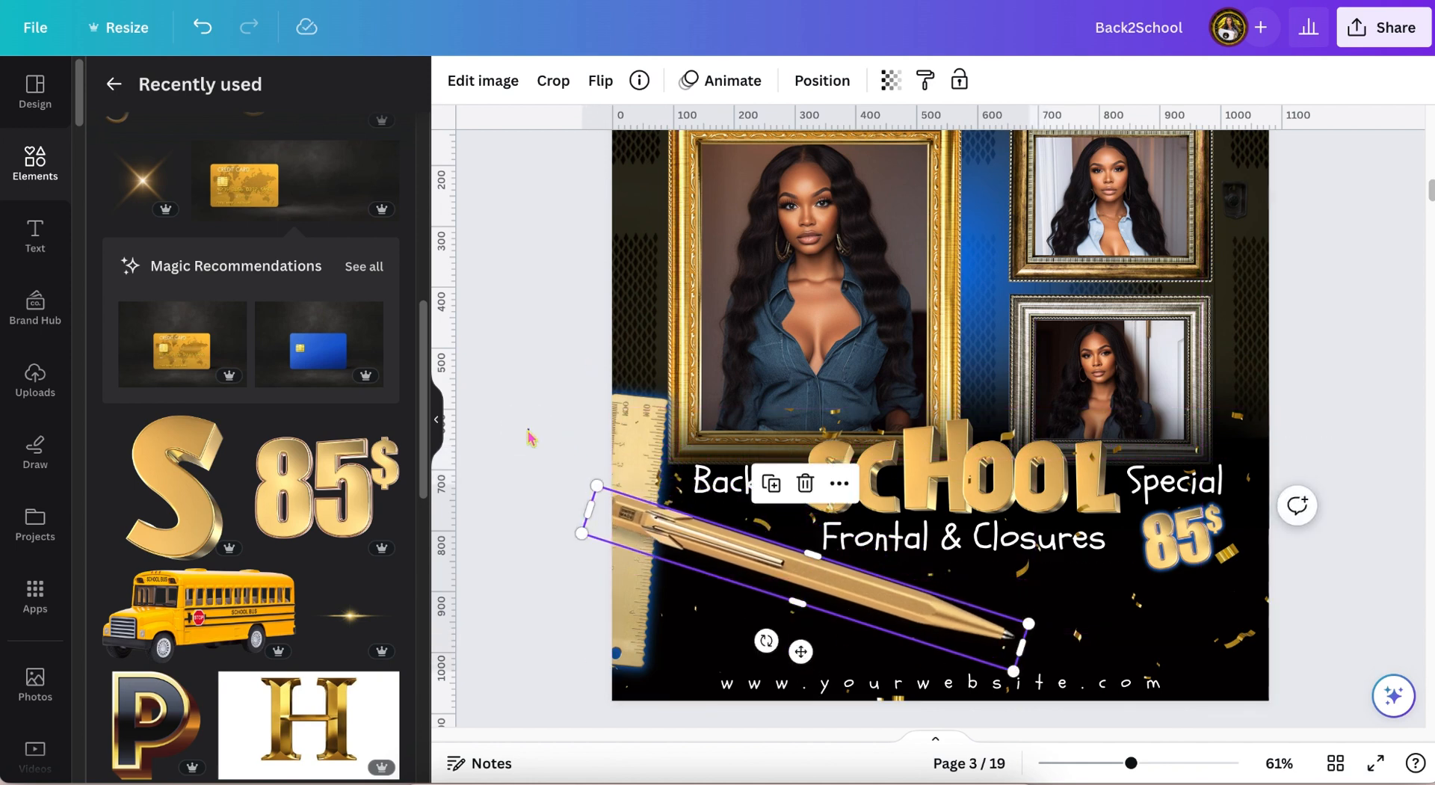
left_click(503, 504)
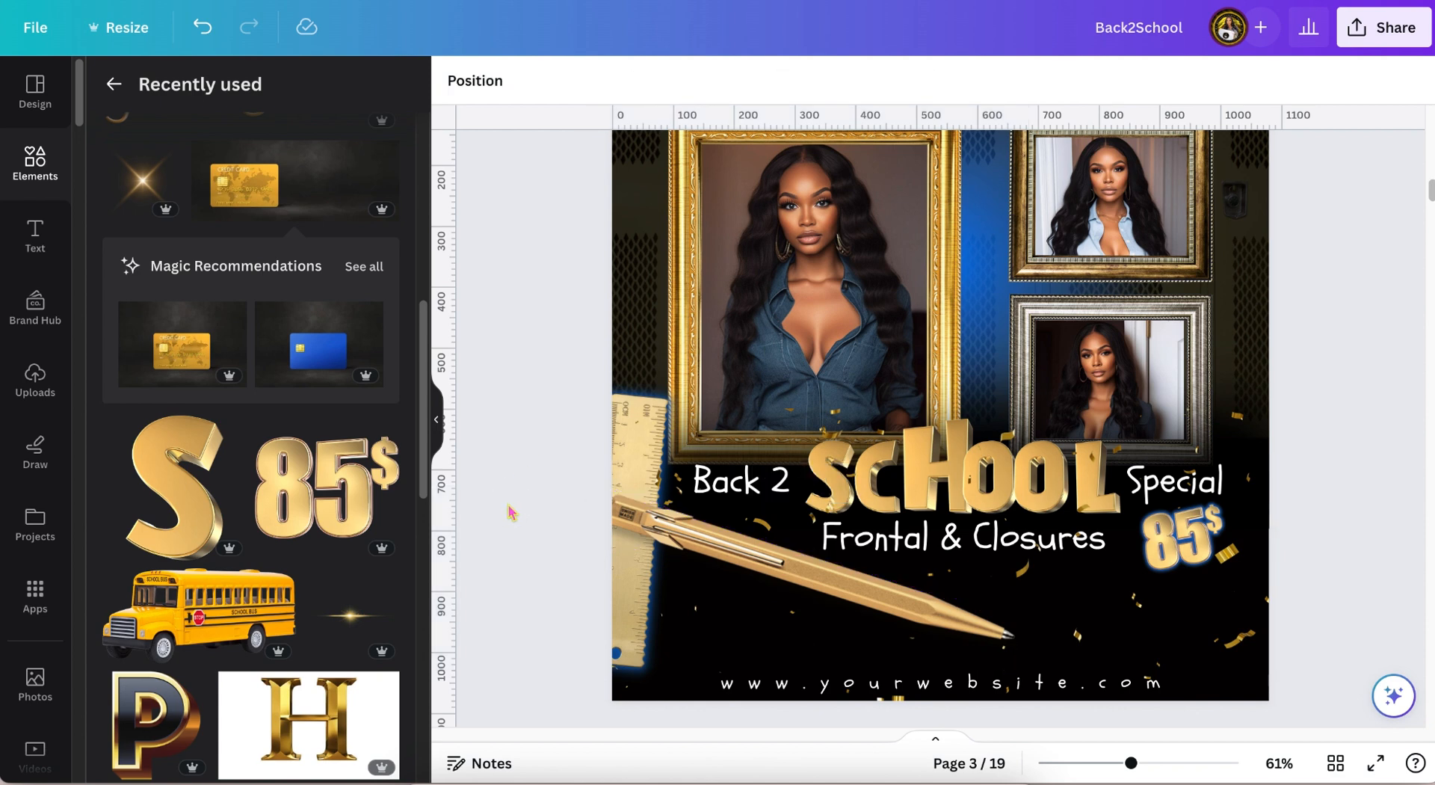
Rotate the pen to about -25° so its tip points up, shrink it and place it over the ruler beneath Back 2
scroll(510, 513, "up", 2)
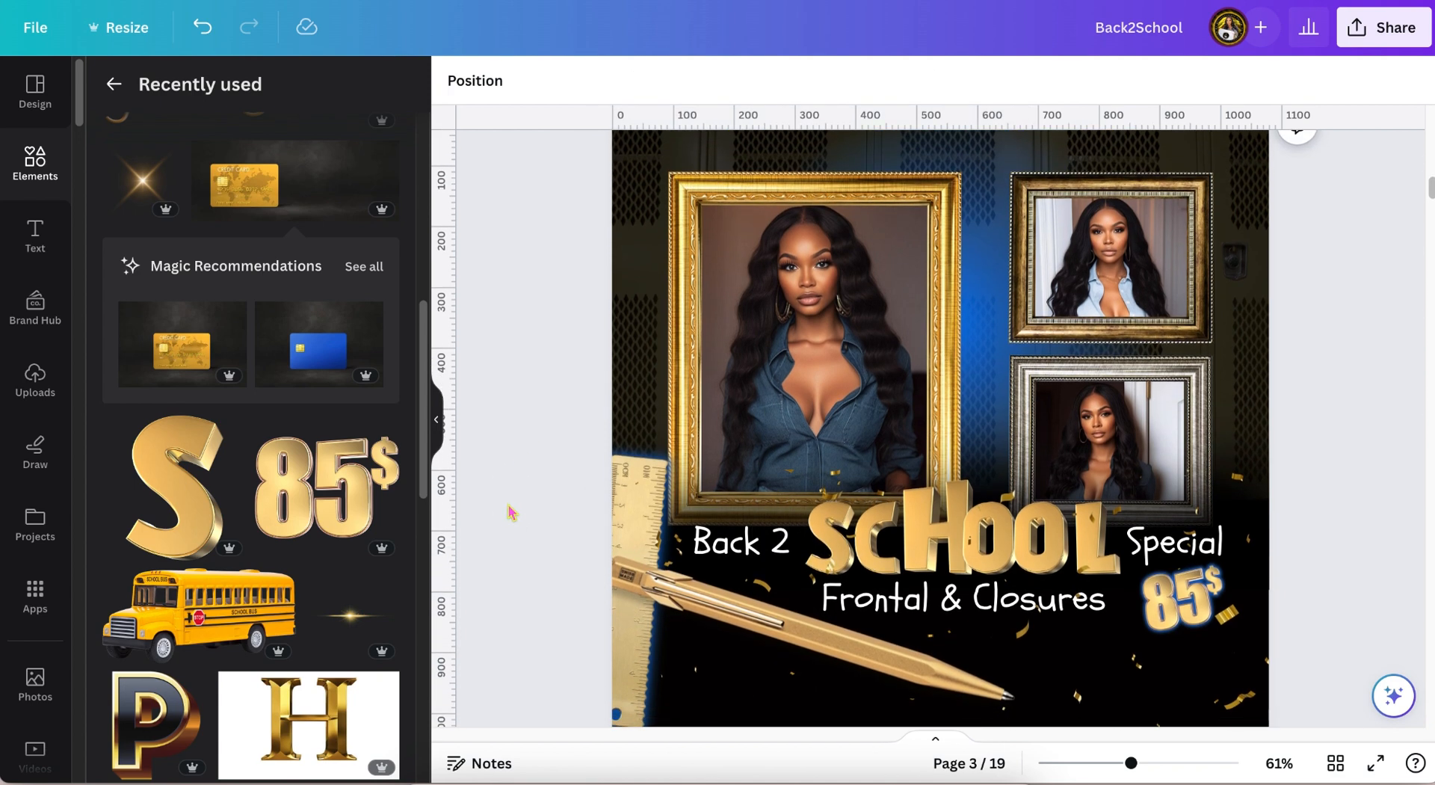
scroll(511, 512, "down", 2)
left_click(718, 579)
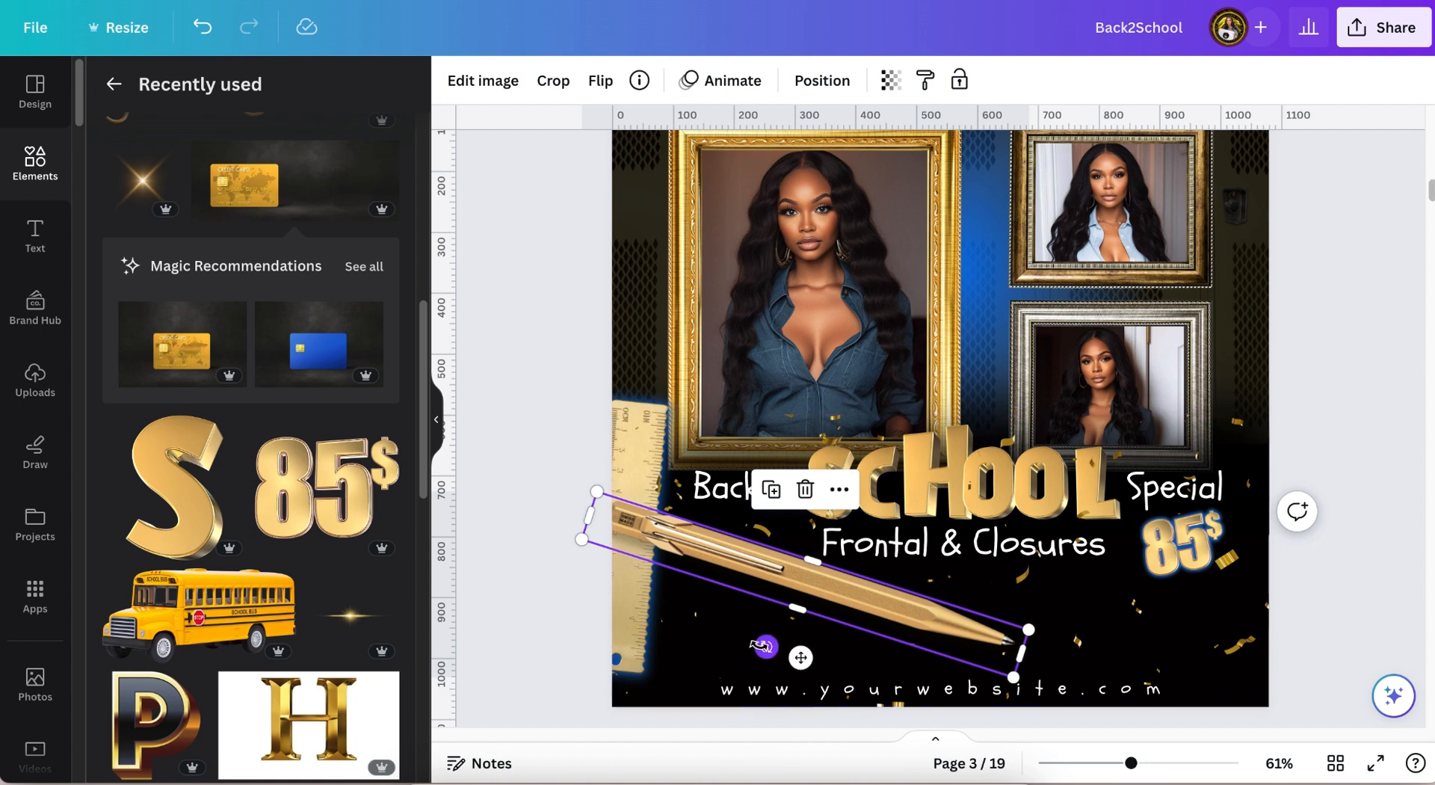
left_click_drag(763, 645, 814, 601)
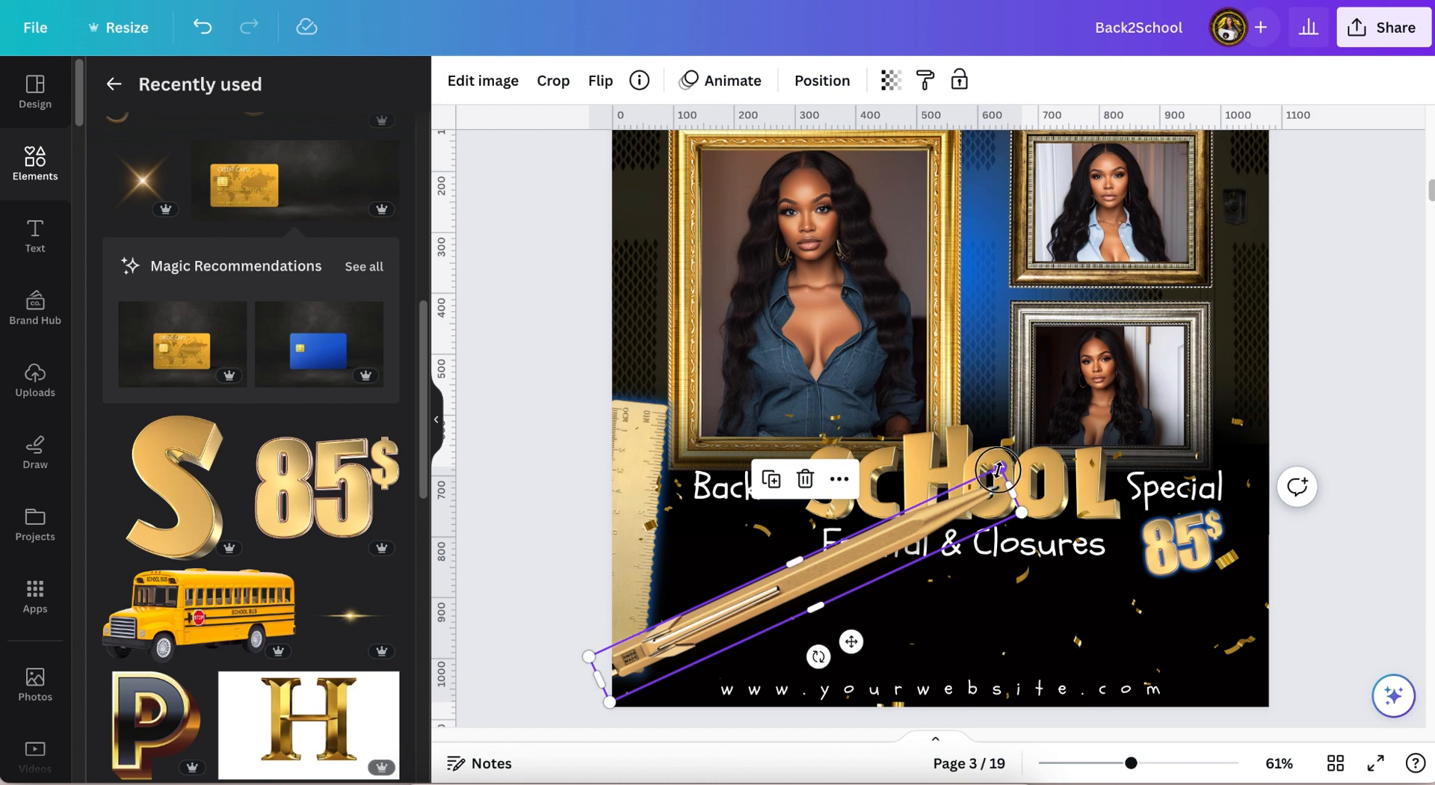
left_click_drag(998, 472, 863, 550)
left_click_drag(777, 676, 722, 618)
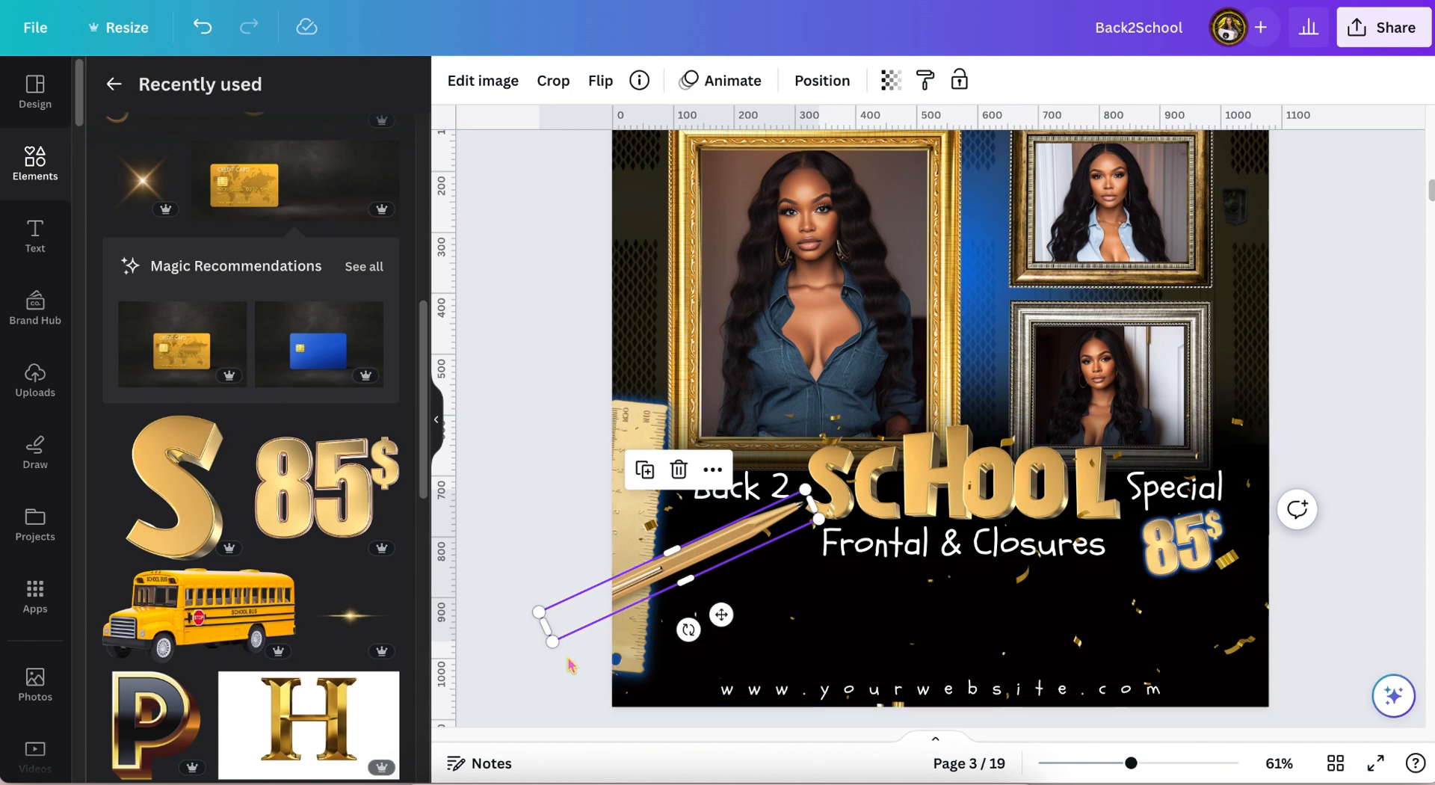
left_click(554, 523)
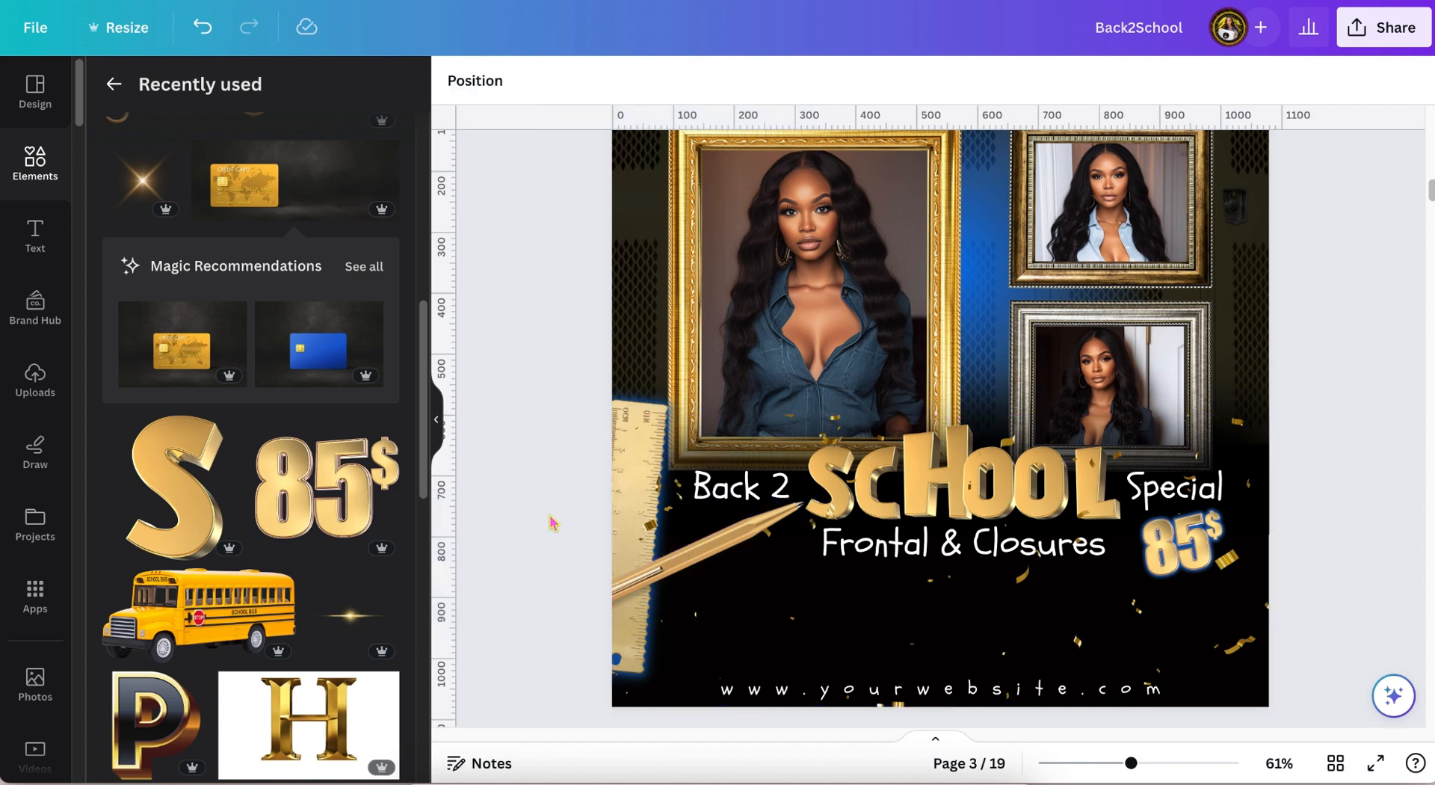
Shrink the pen to about 414 px wide, nudge it up beside the Back 2 text and send it one layer backward
left_click(701, 571)
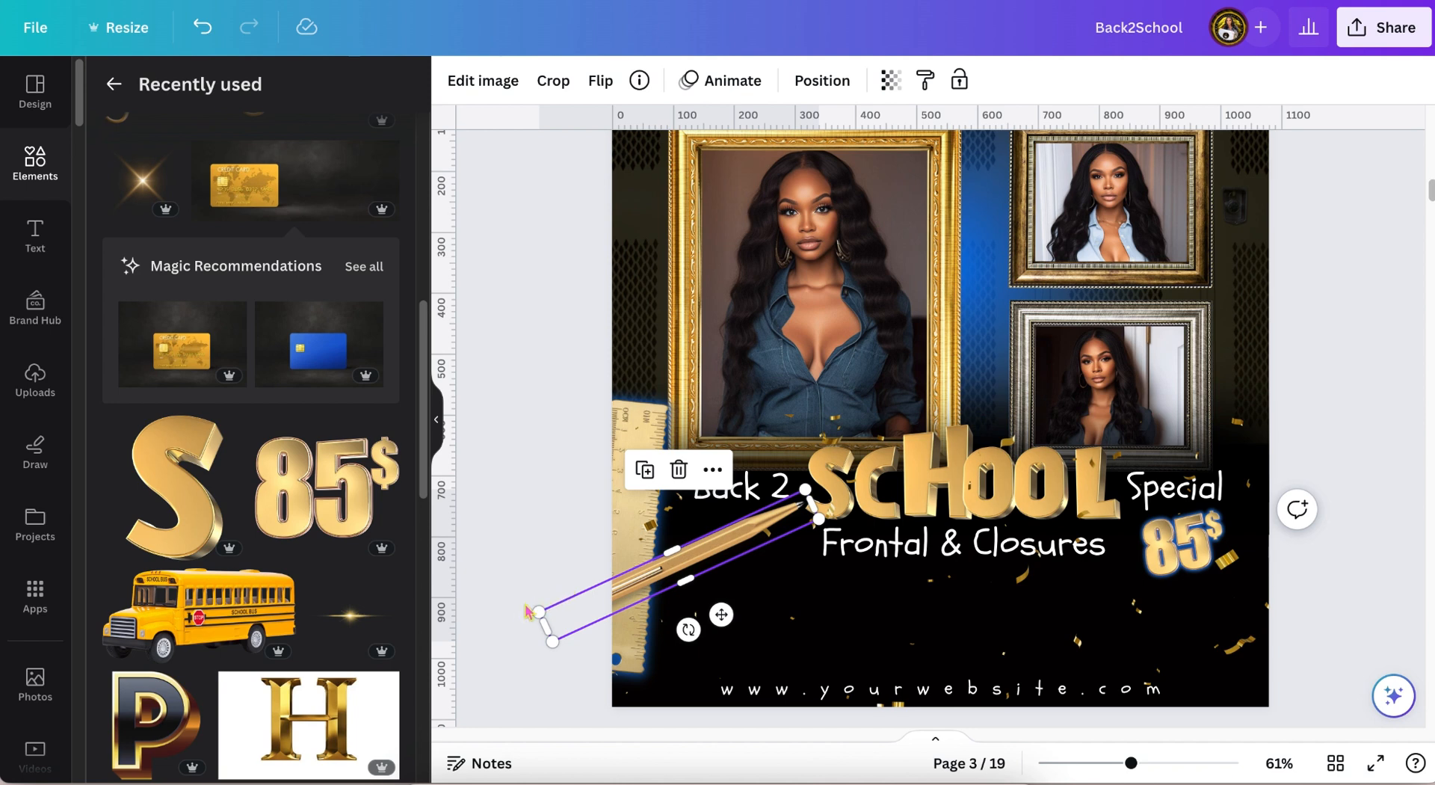
left_click_drag(553, 590, 574, 581)
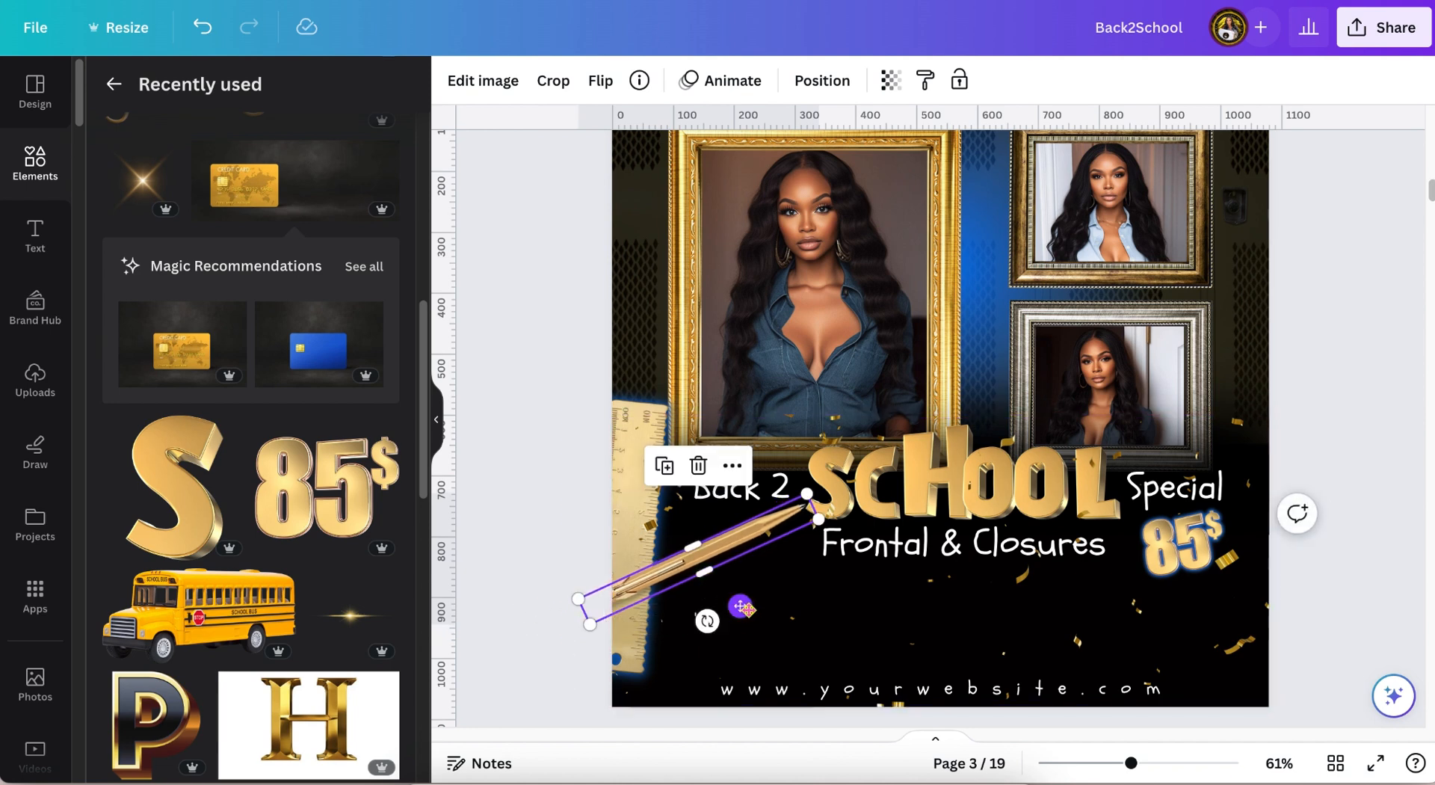
left_click_drag(743, 607, 746, 606)
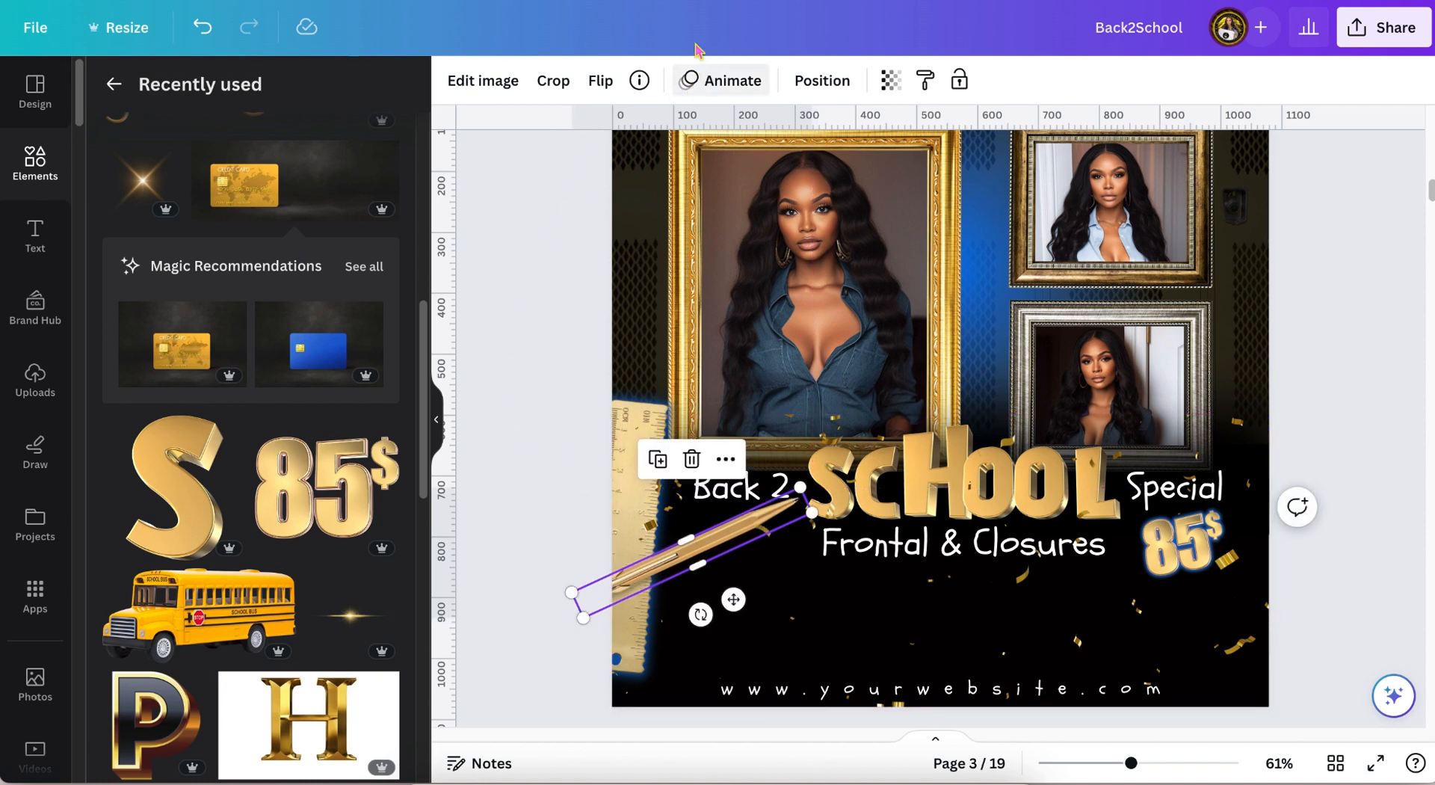
left_click(822, 80)
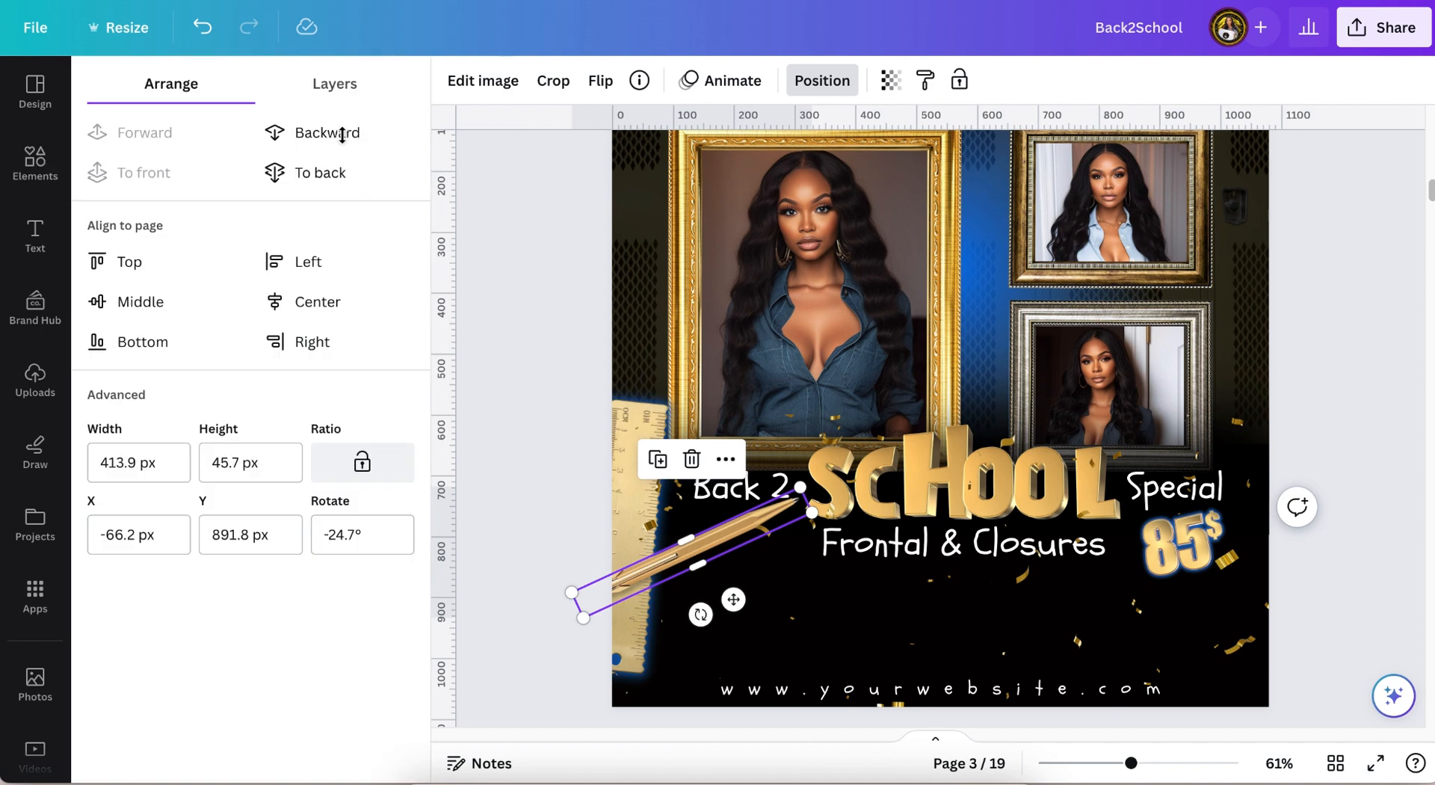
left_click(332, 136)
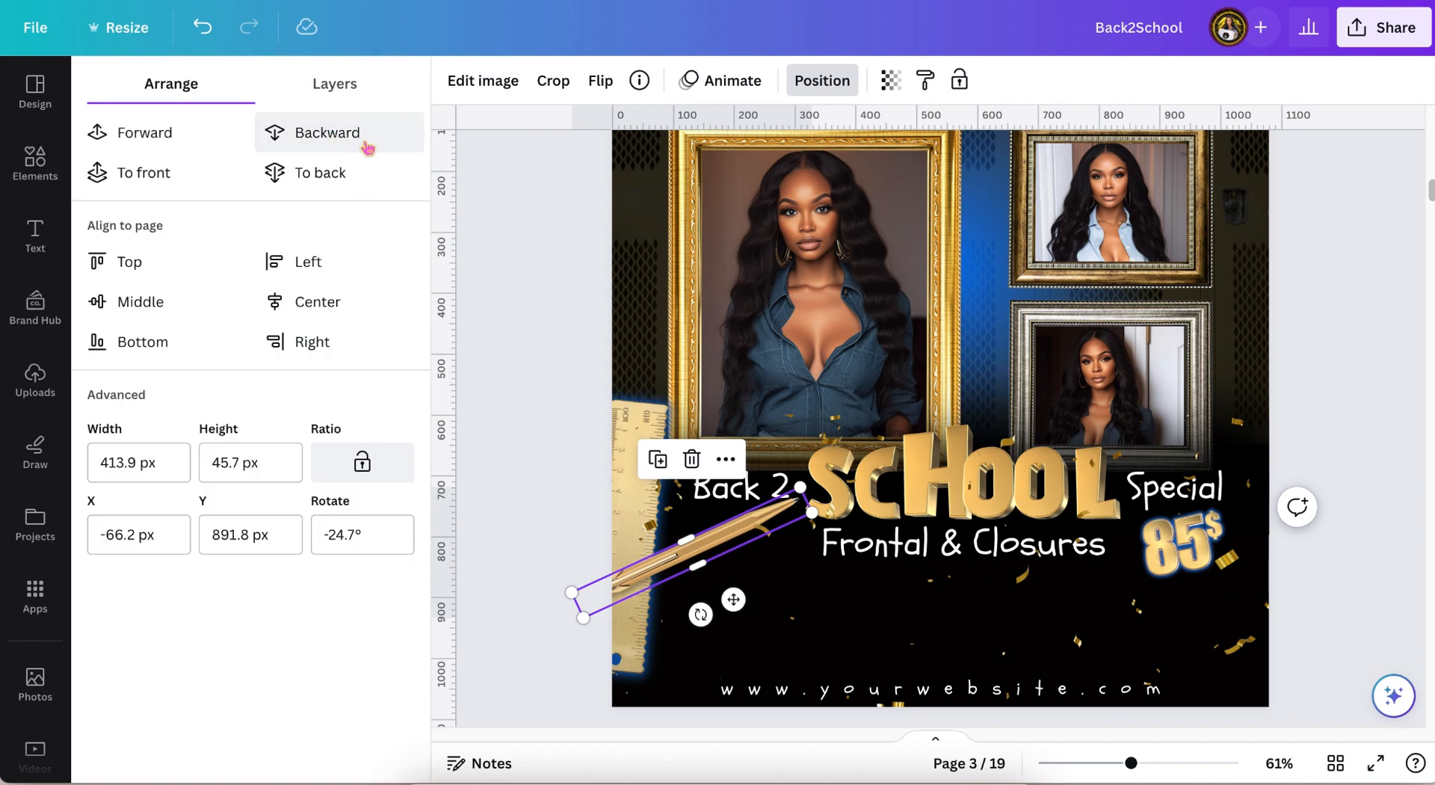
left_click(534, 211)
Move the blue-glowing credit card from page 4 to the lower right corner of the page 3 flyer
scroll(490, 454, "down", 3)
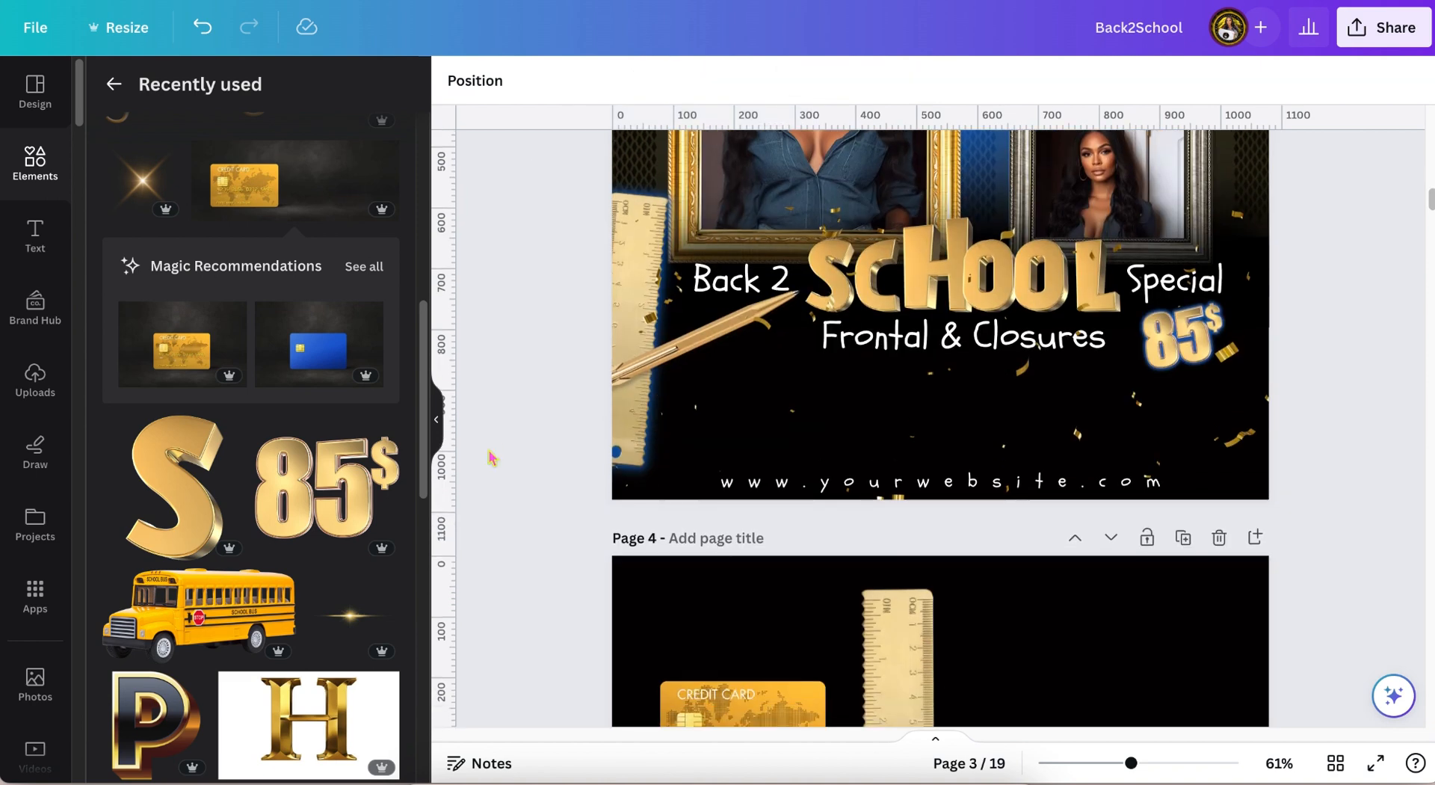
scroll(491, 457, "down", 2)
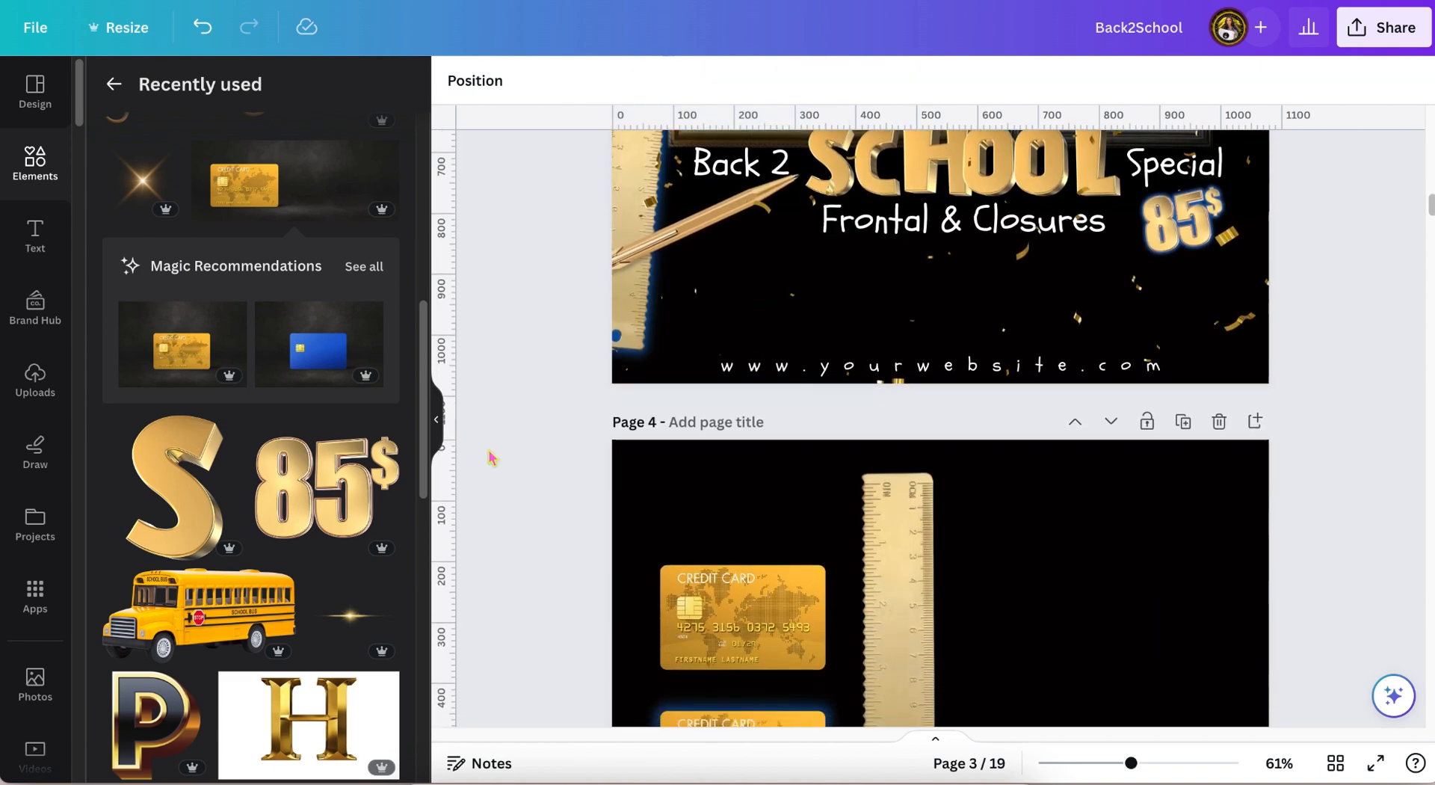
scroll(491, 456, "down", 1)
left_click(693, 683)
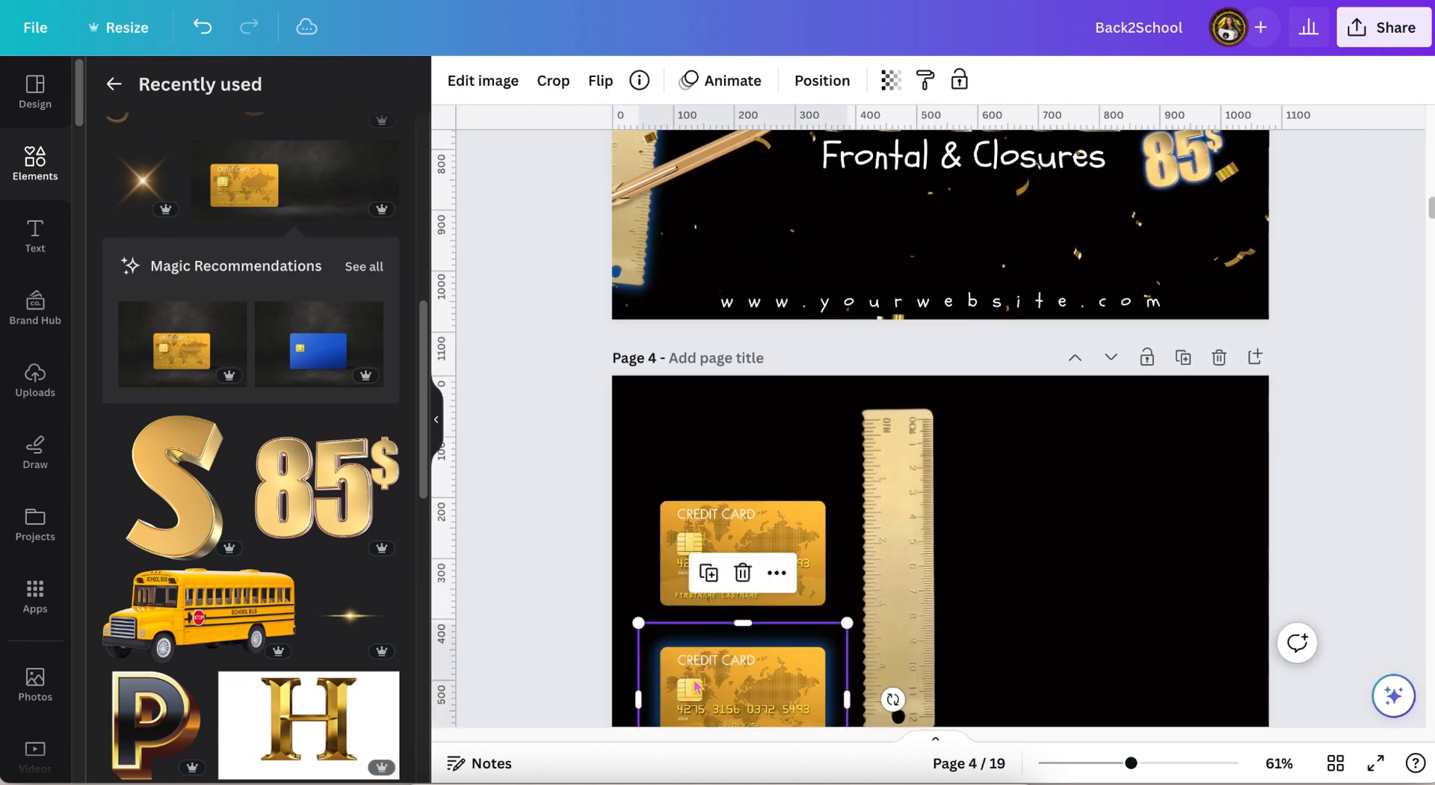
left_click_drag(694, 678, 1125, 219)
scroll(1125, 220, "up", 2)
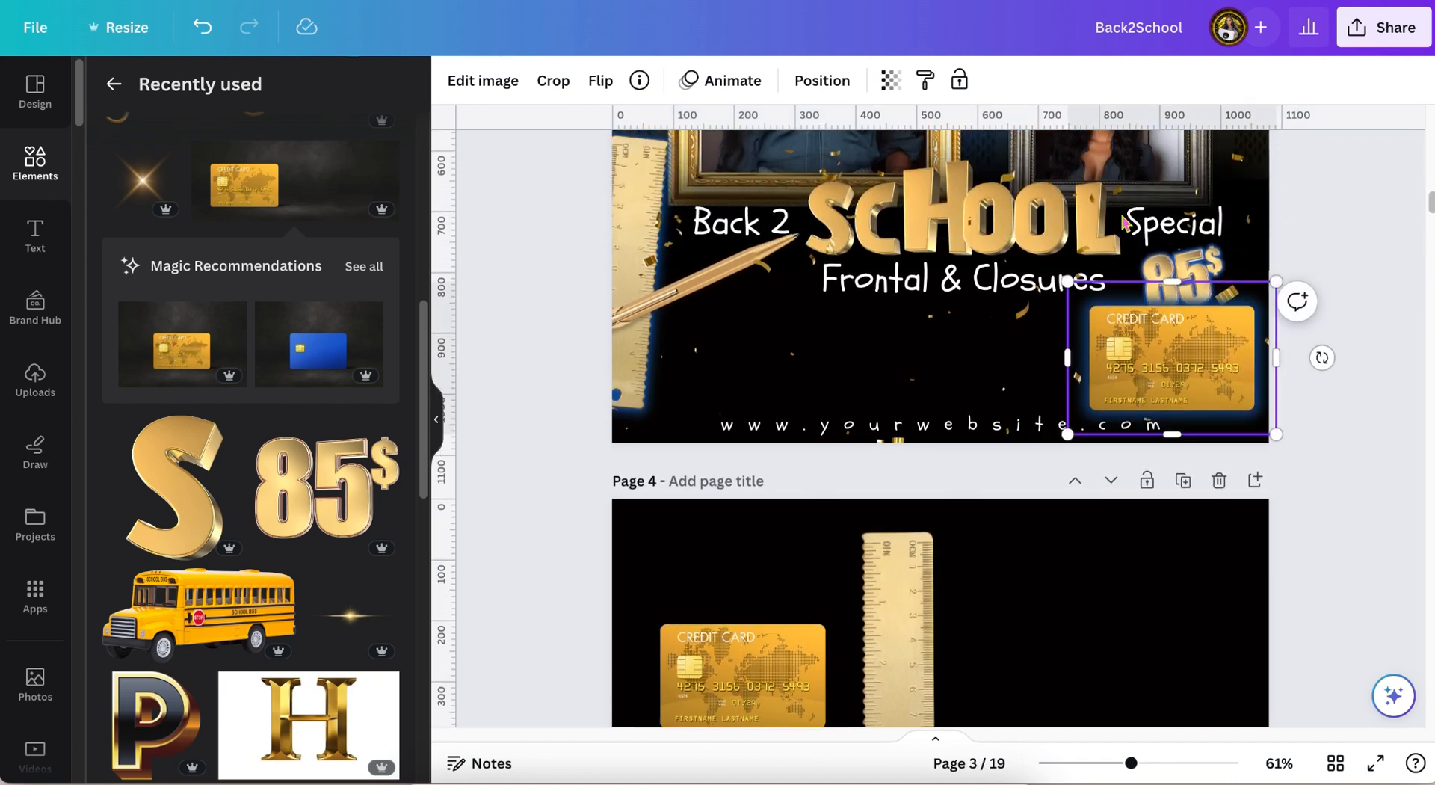
scroll(1125, 221, "up", 1)
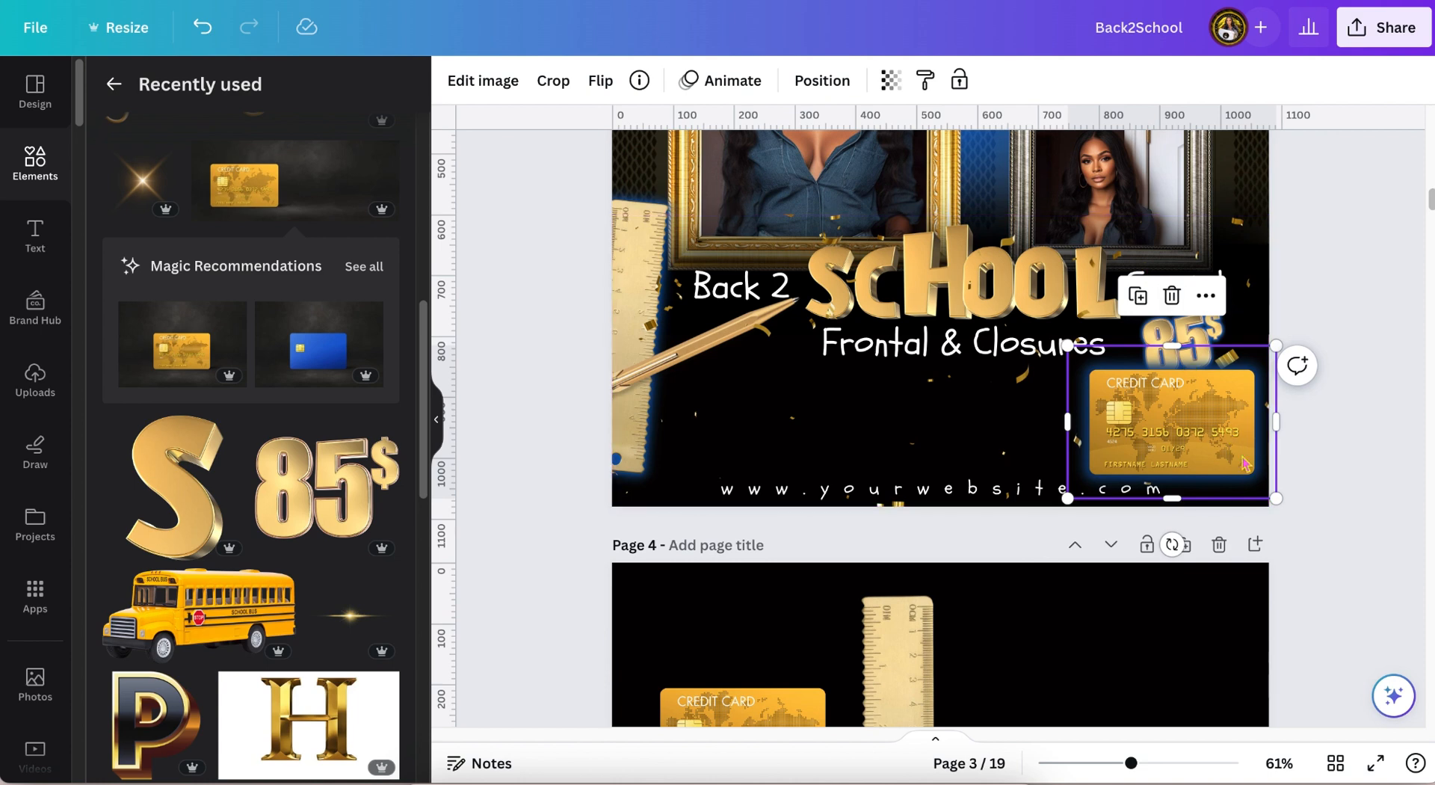
Rotate the credit card to about -30°, shrink it to about 294 px wide and place it below the 85$, partly past the flyer's right edge
left_click_drag(1171, 544, 1233, 528)
left_click_drag(1215, 424, 1276, 407)
left_click_drag(1289, 290, 1275, 331)
left_click_drag(1249, 406, 1247, 386)
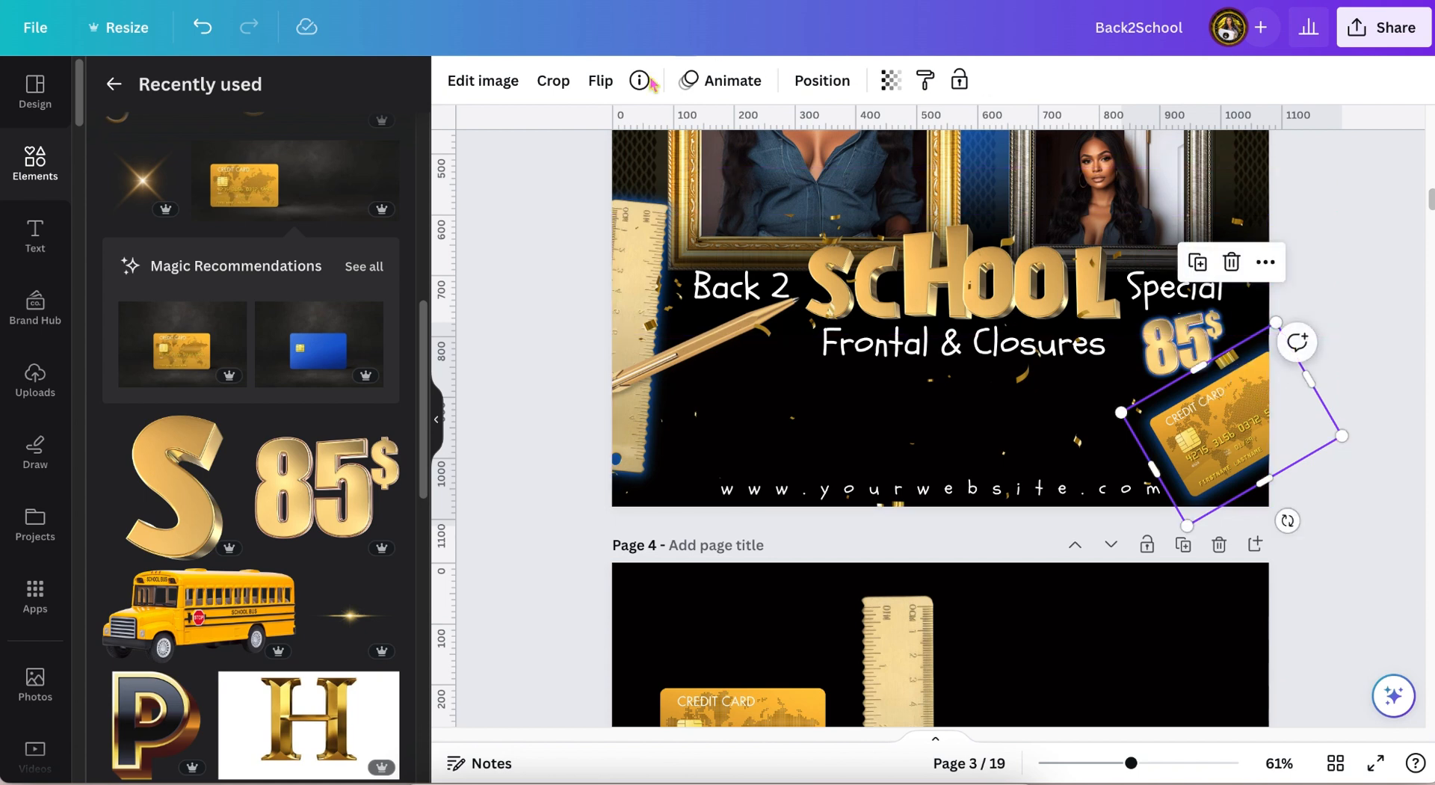
Send the credit card one layer backward and shift it slightly further past the flyer's right edge
left_click(807, 83)
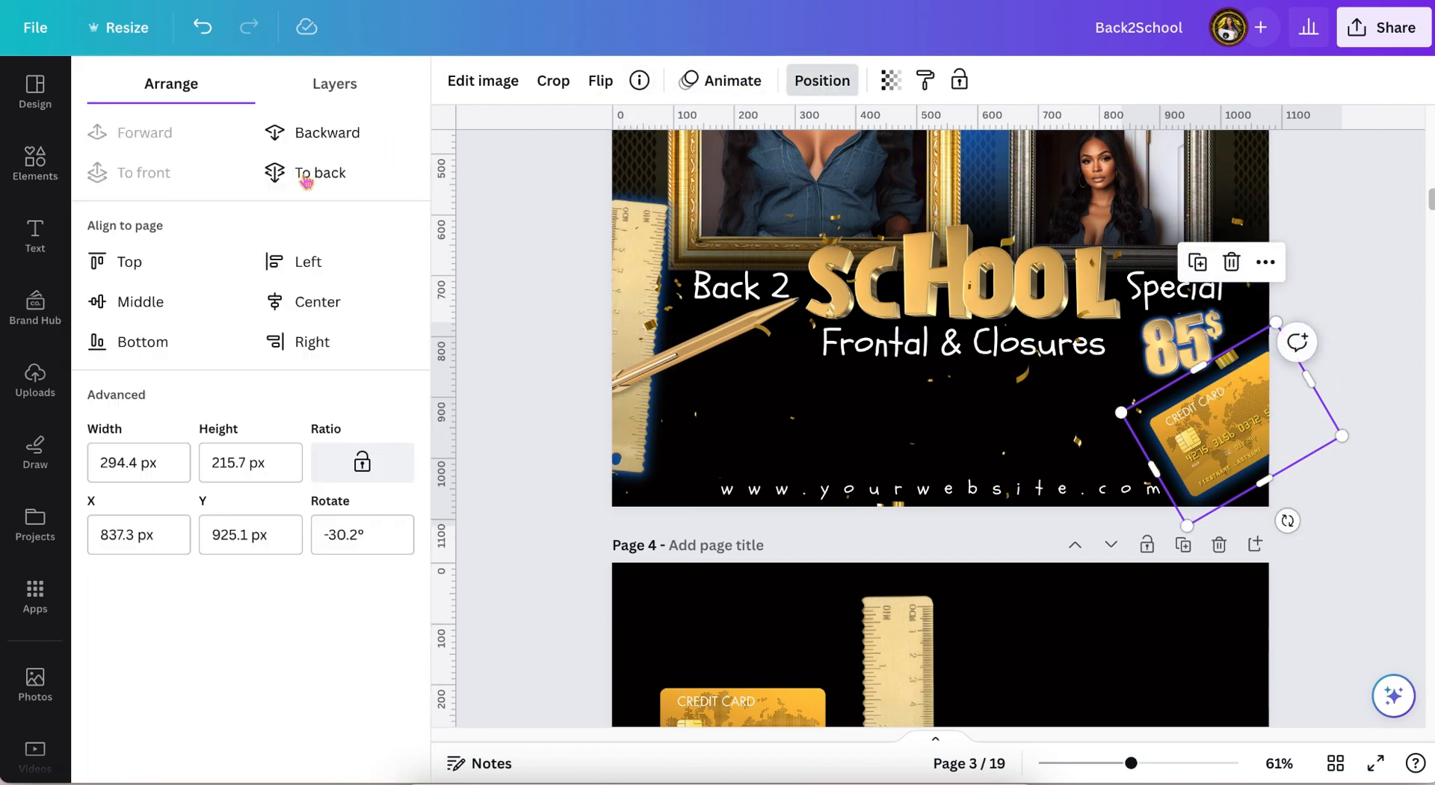
left_click(321, 139)
left_click(506, 266)
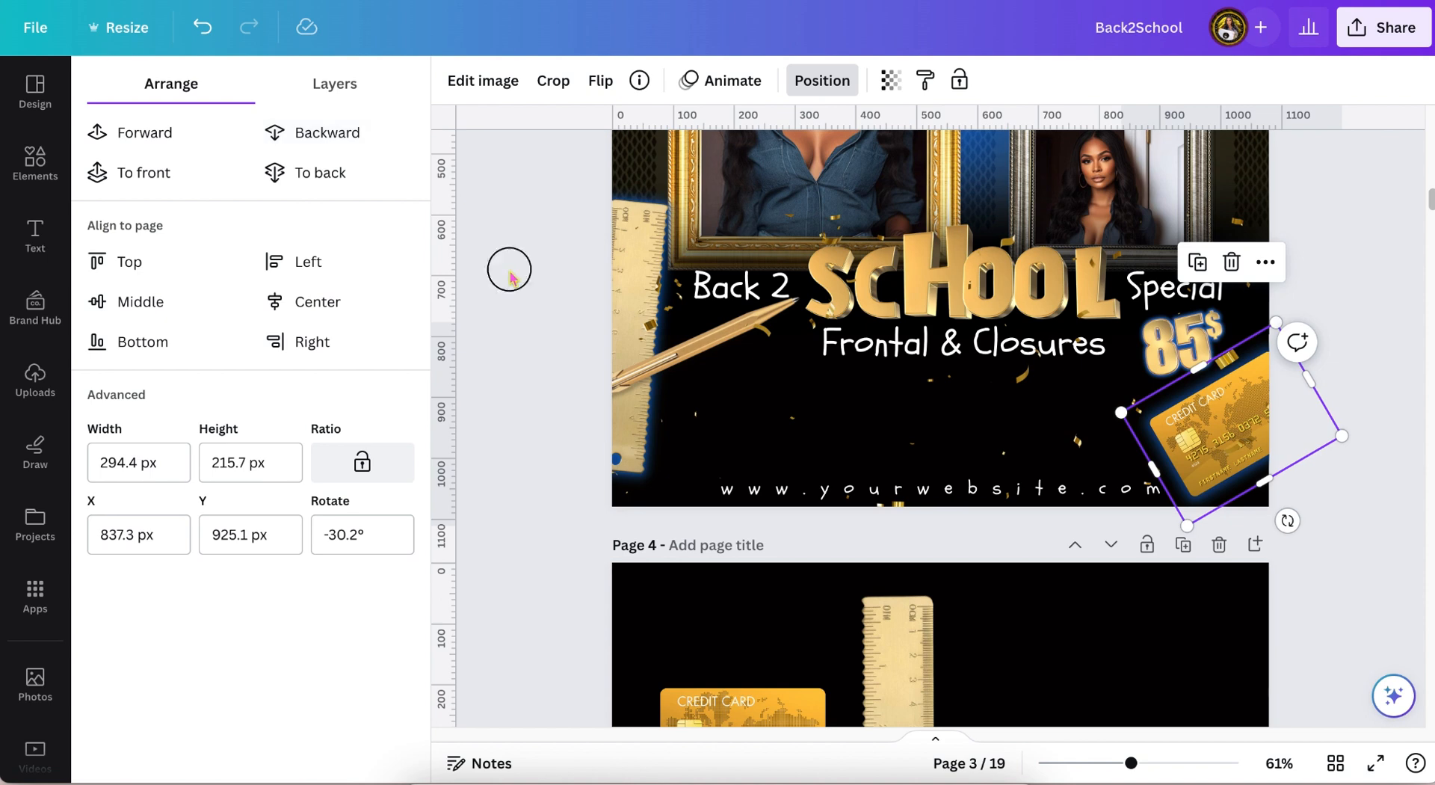
left_click_drag(1299, 500, 1314, 476)
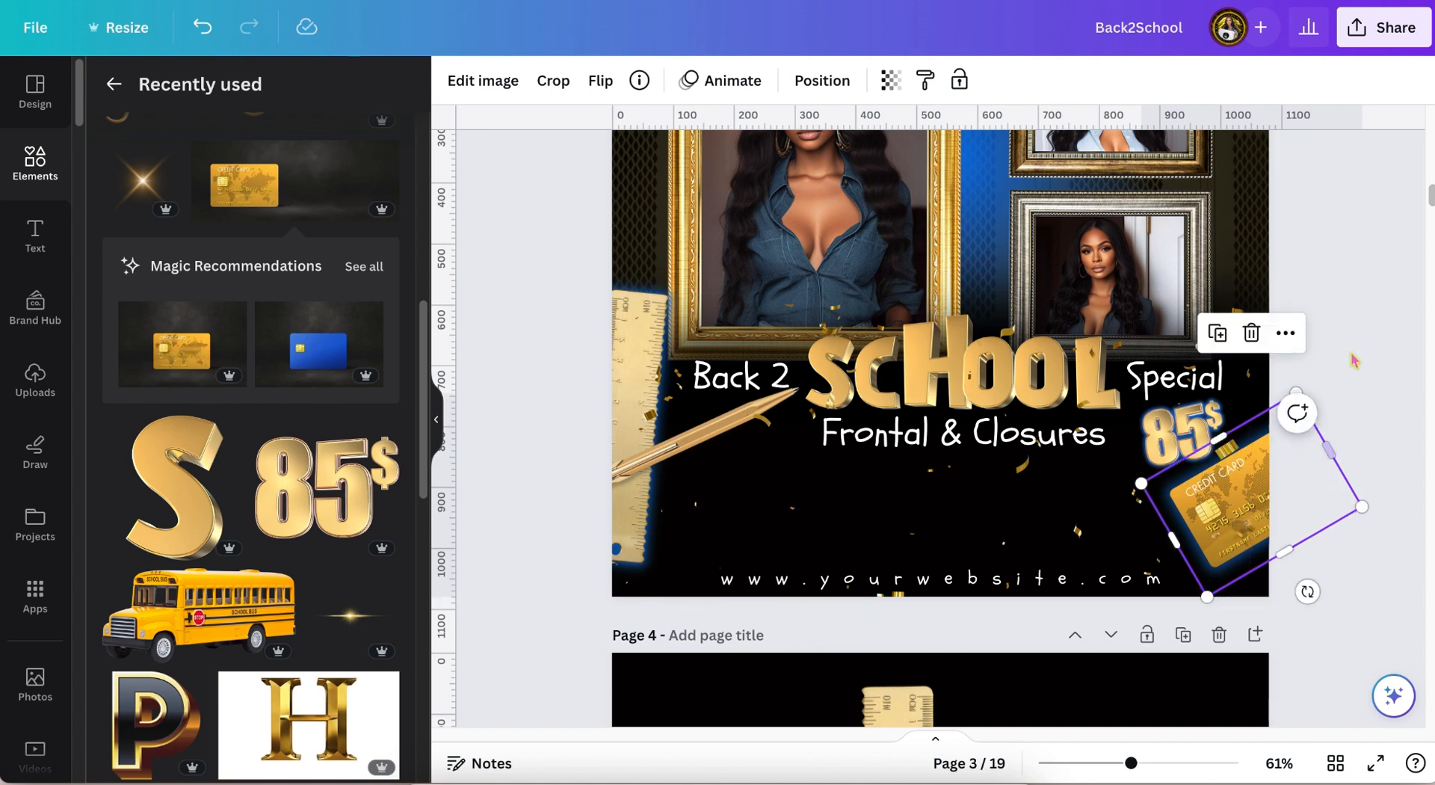
left_click(1355, 344)
scroll(1355, 344, "up", 1)
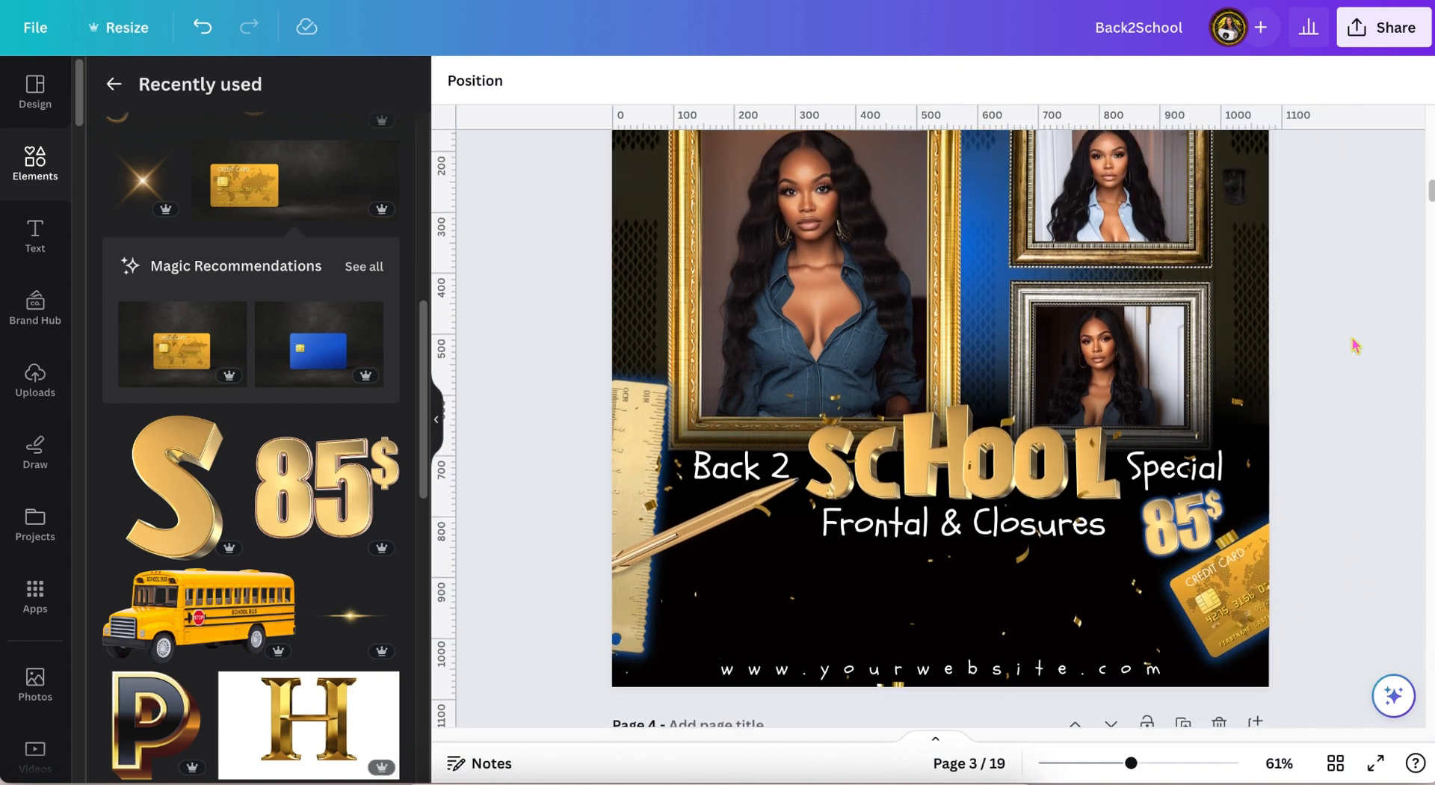
Move the gold sparkle from page 5 to the page 3 flyer and place it at the credit card's left corner
scroll(1355, 343, "down", 6)
scroll(1353, 343, "down", 2)
scroll(1352, 344, "up", 2)
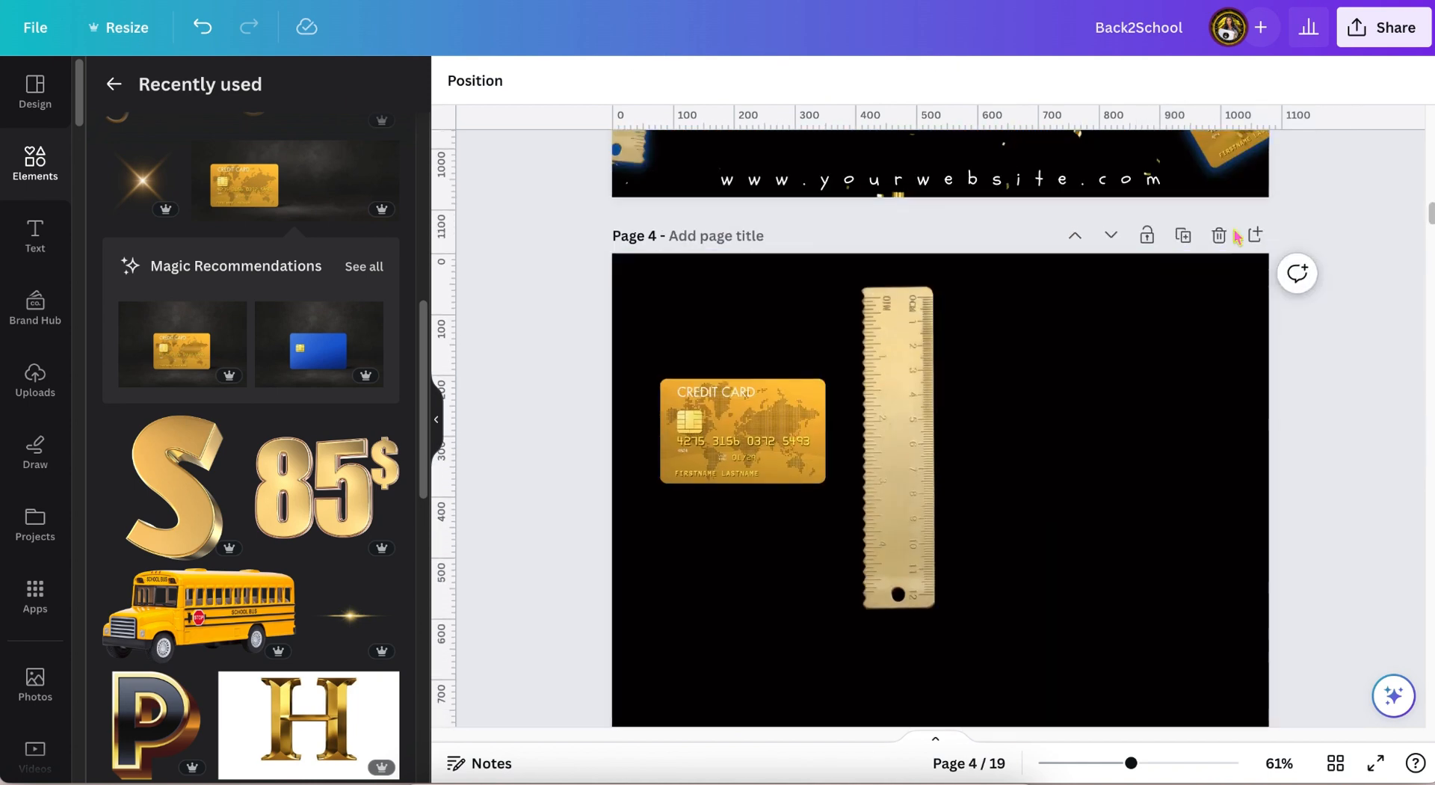
scroll(1301, 445, "down", 7)
scroll(1300, 446, "down", 1)
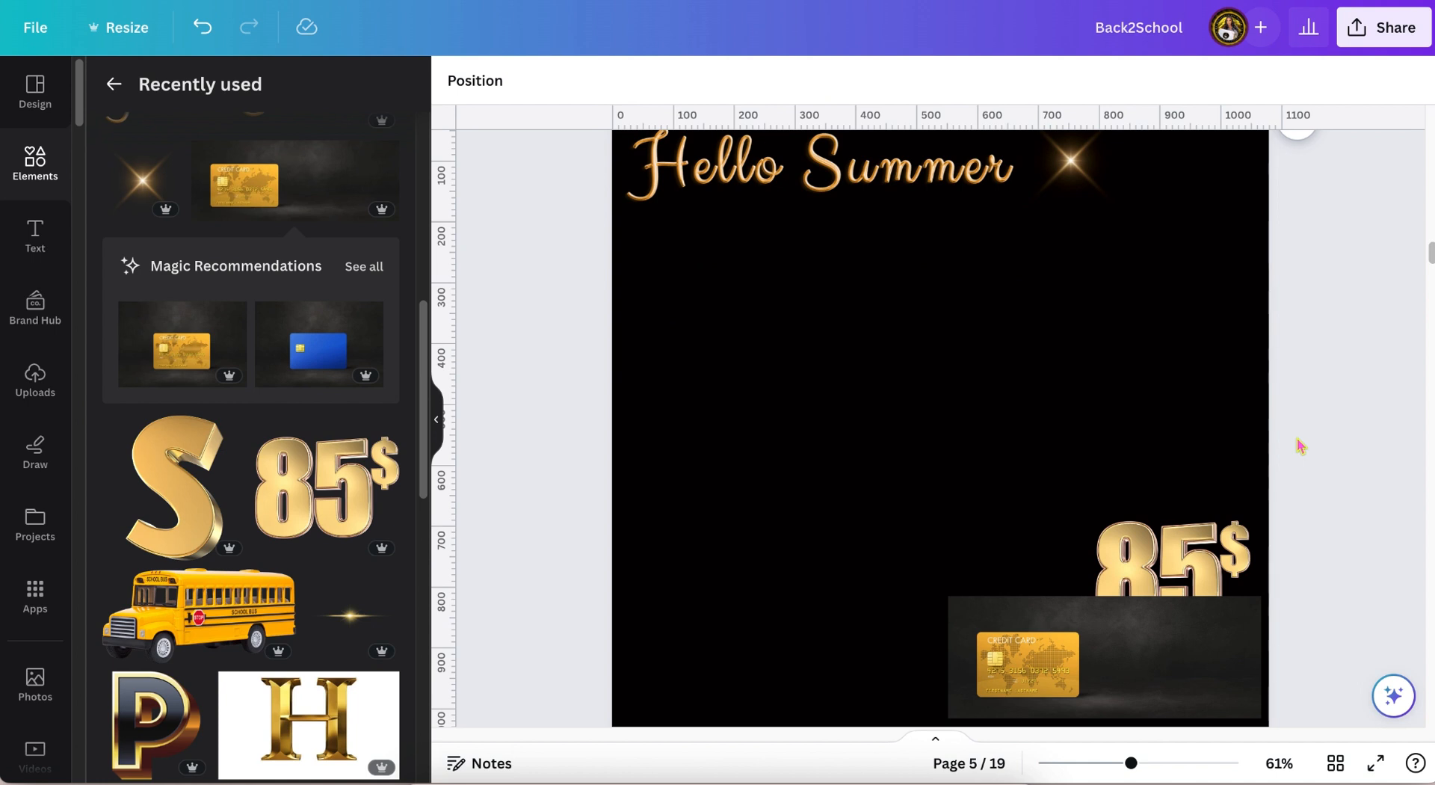
scroll(1299, 444, "up", 5)
left_click(1068, 469)
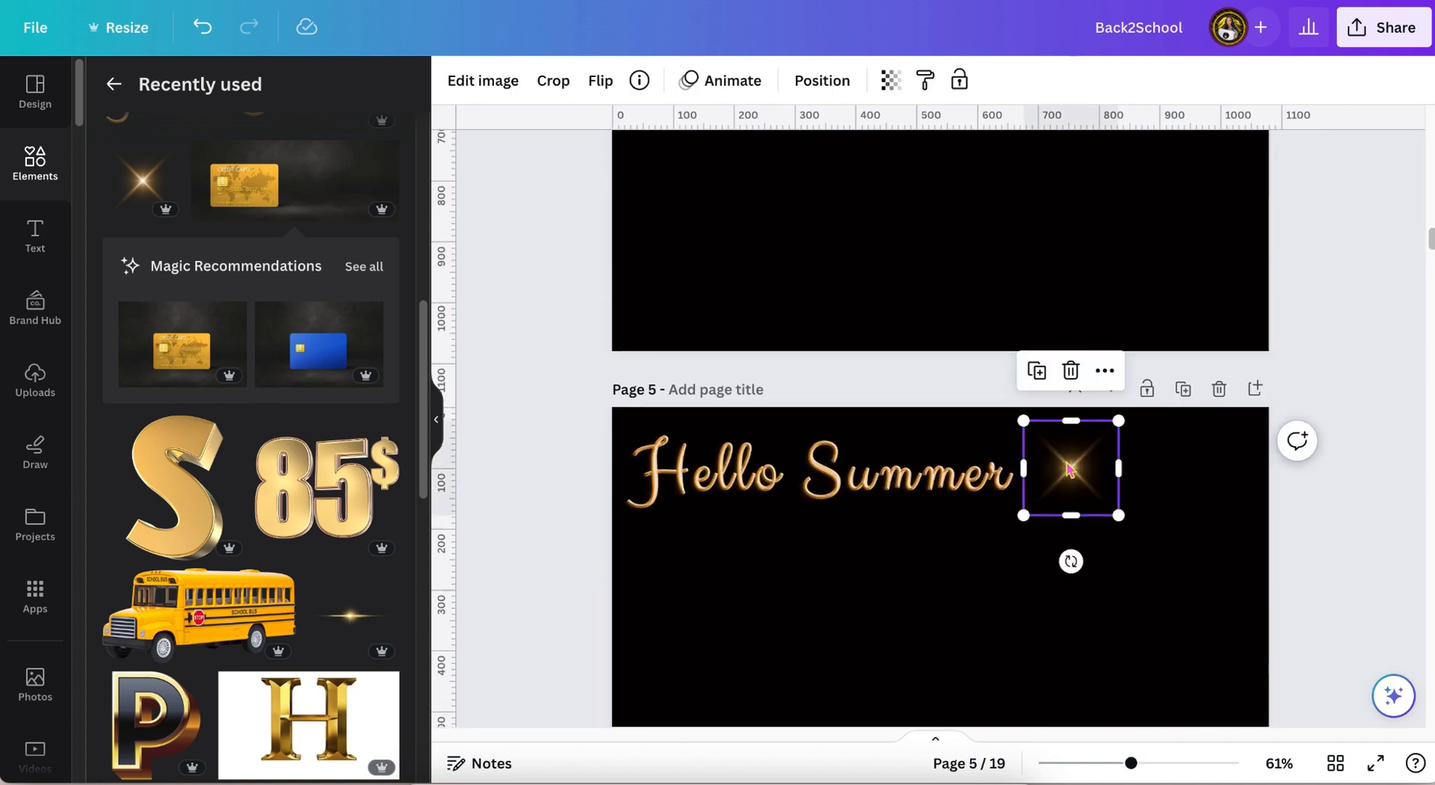
key("Delete")
scroll(1067, 469, "up", 15)
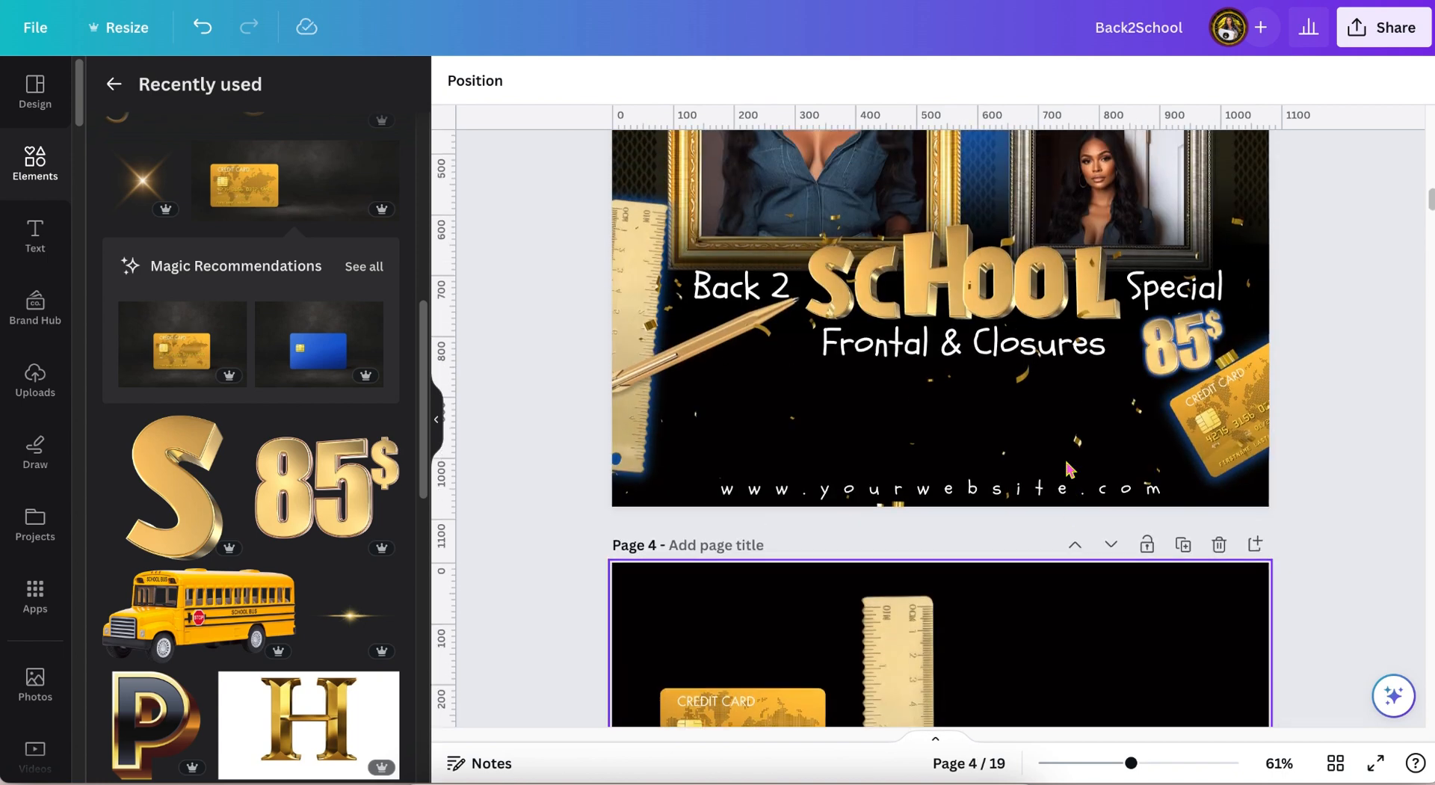
left_click(1067, 468)
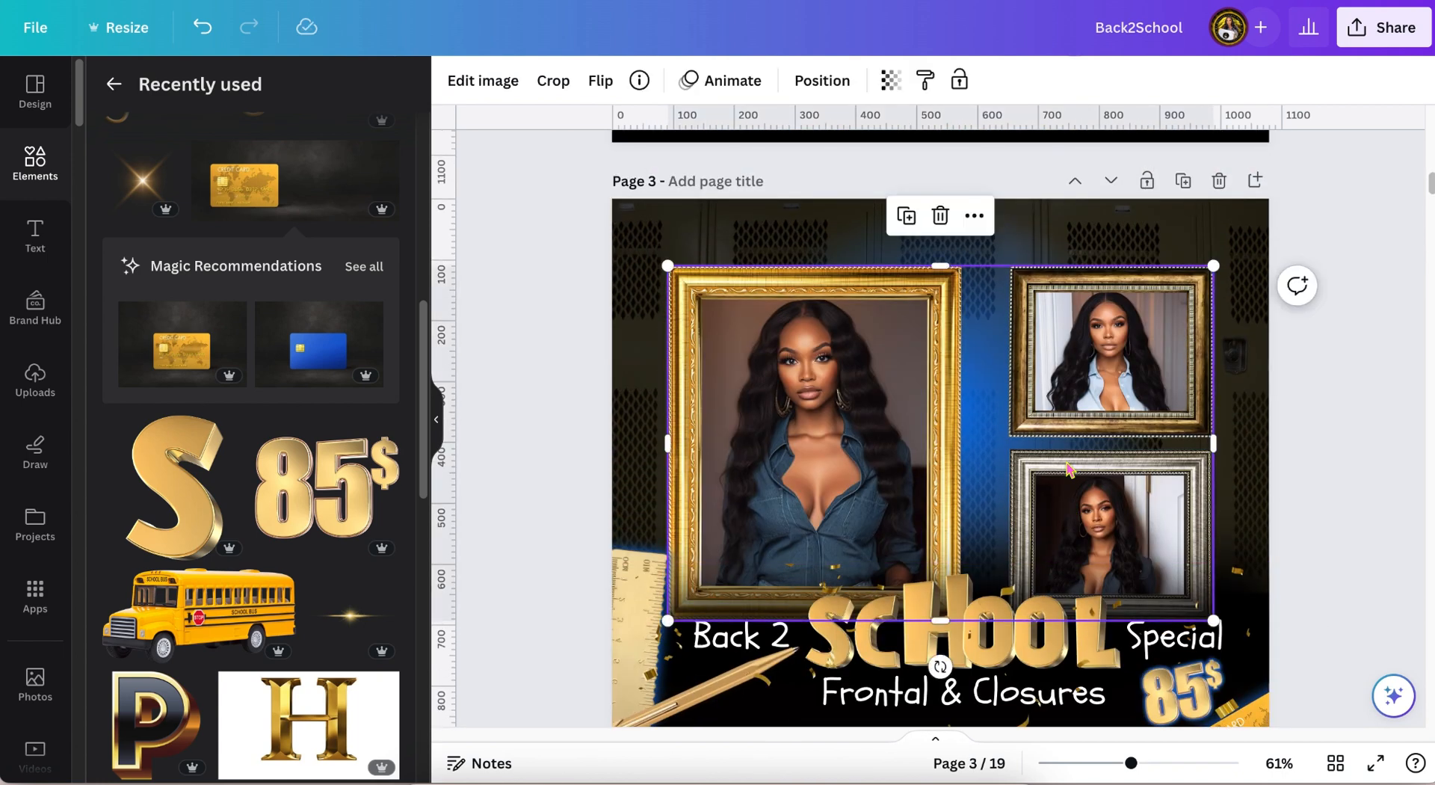
key("ctrl+v")
scroll(1067, 469, "down", 3)
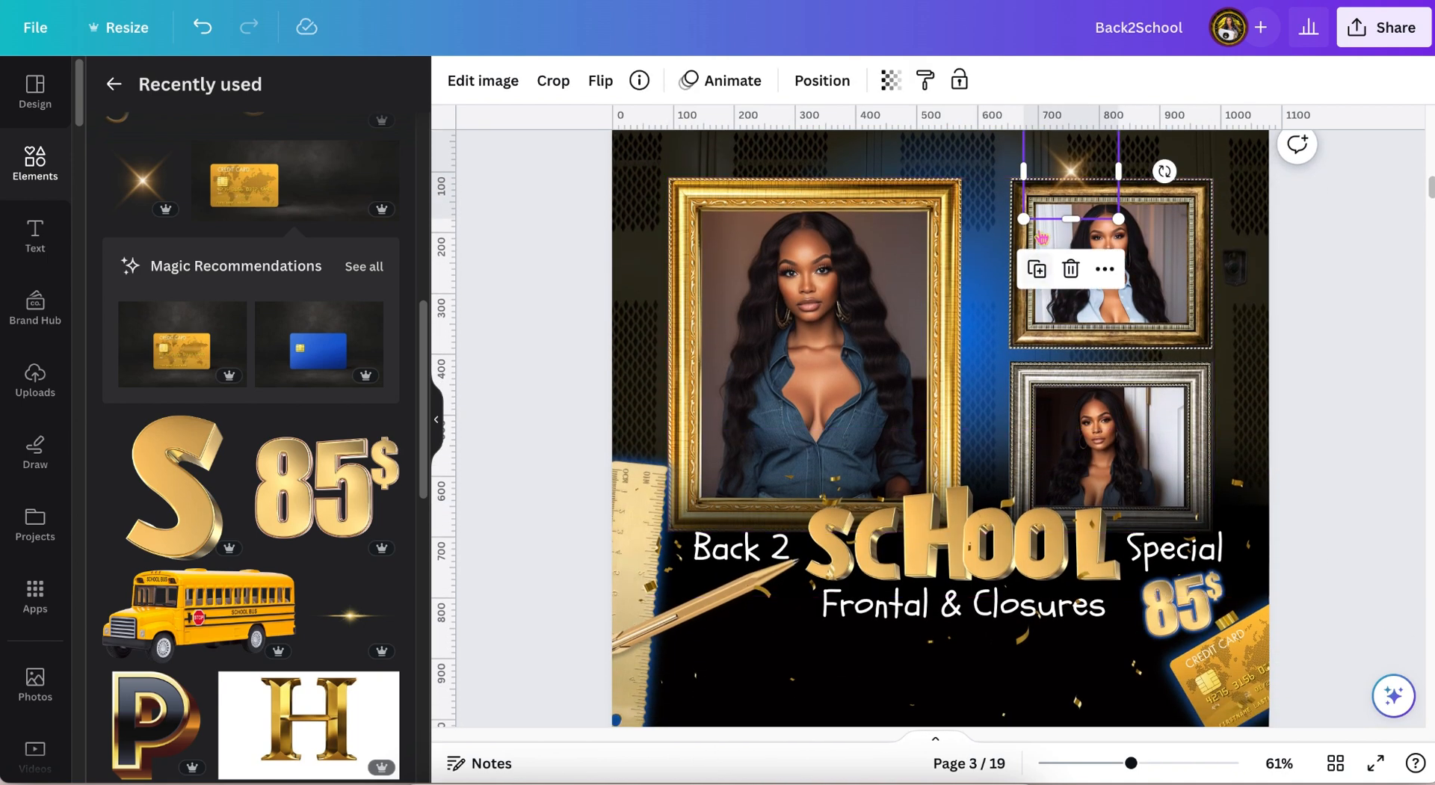
left_click_drag(1061, 151, 1171, 669)
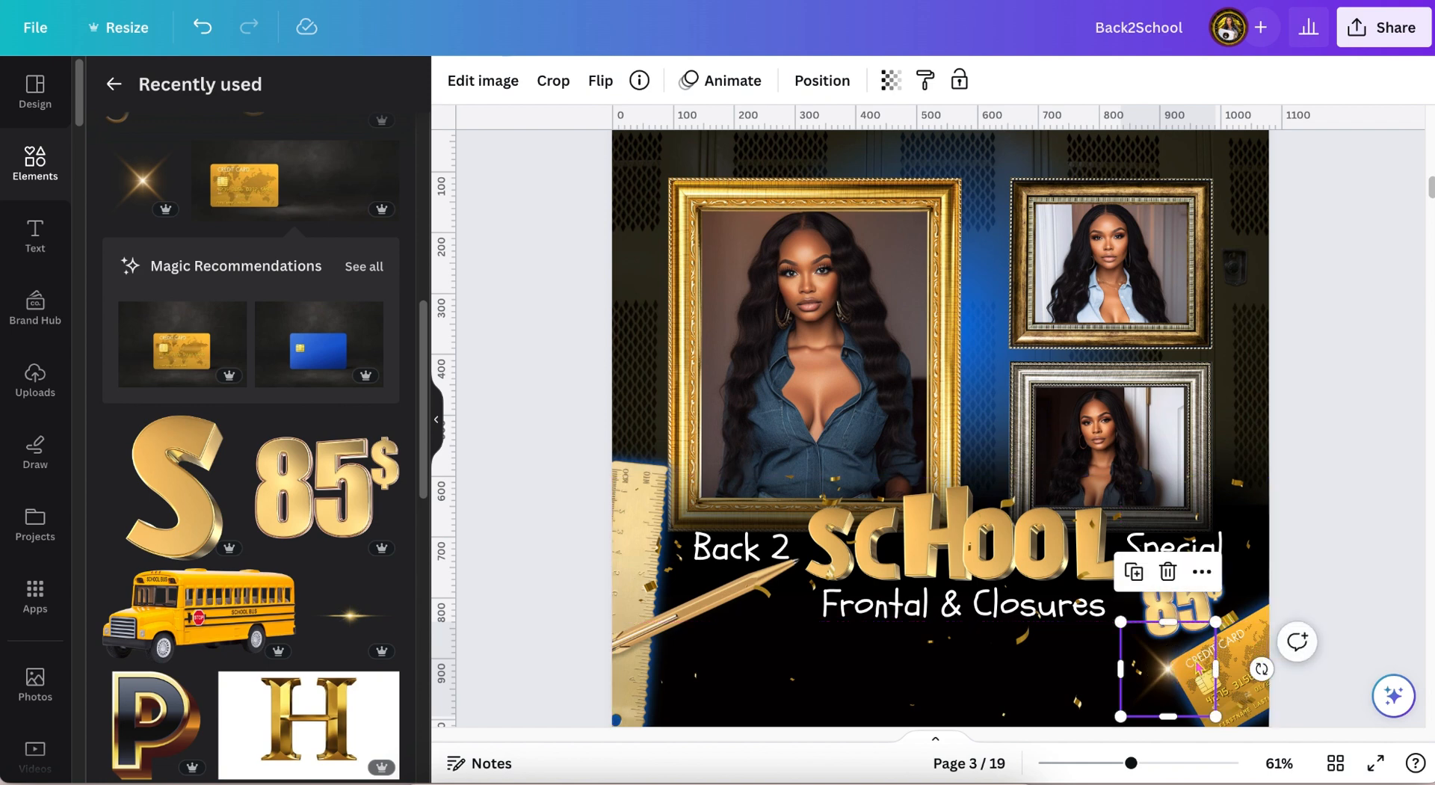
Duplicate the sparkle, tilt the copy slightly counterclockwise and place it on the large gold frame's top-left corner
left_click(1134, 572)
mouse_move(1164, 663)
left_mouse_down()
mouse_move(1026, 441)
mouse_move(822, 247)
mouse_move(723, 233)
mouse_move(696, 203)
mouse_move(769, 166)
left_mouse_up()
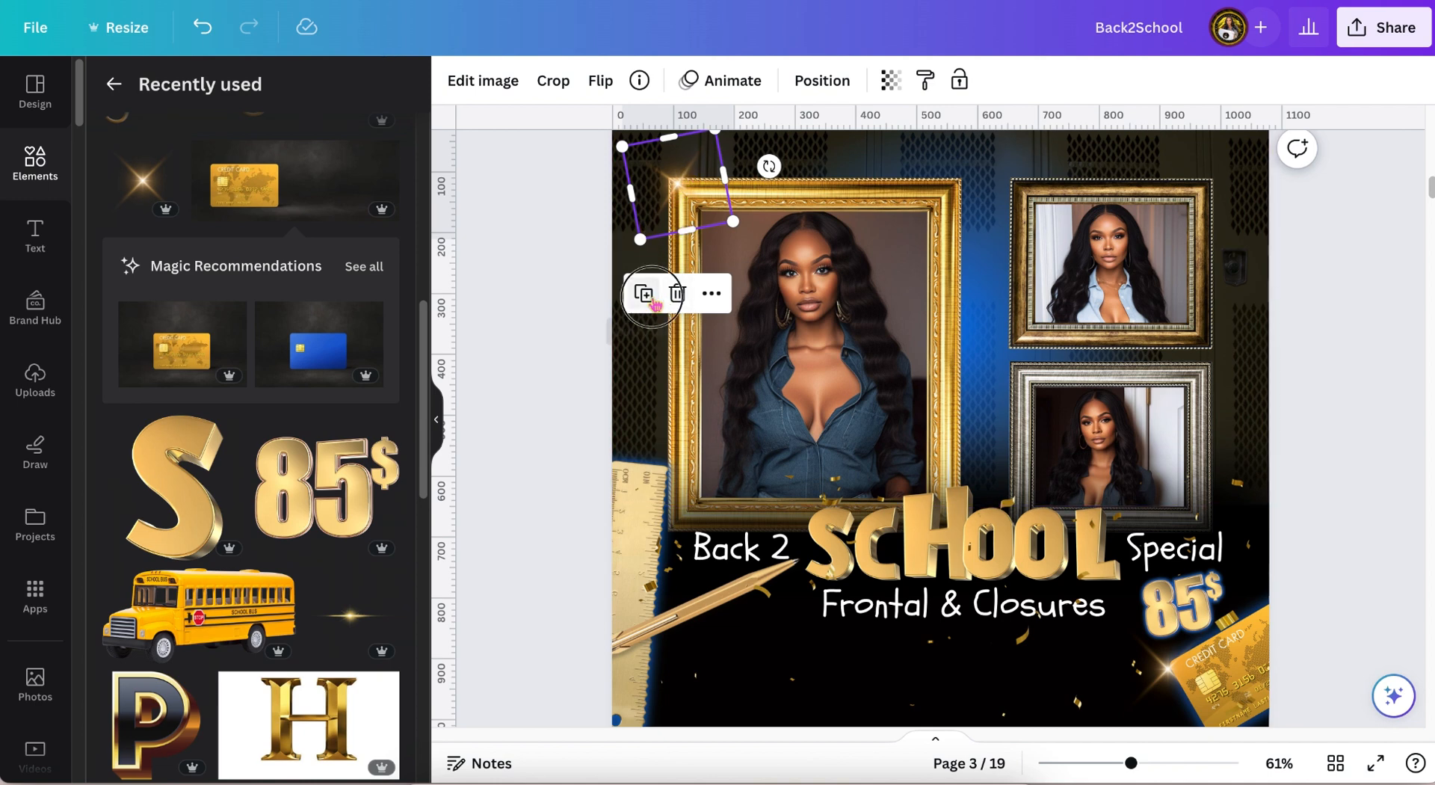
Place the sparkle copy on the top edge of the H in SCHOOL and a further duplicate on the gold pen
left_click_drag(680, 191, 933, 488)
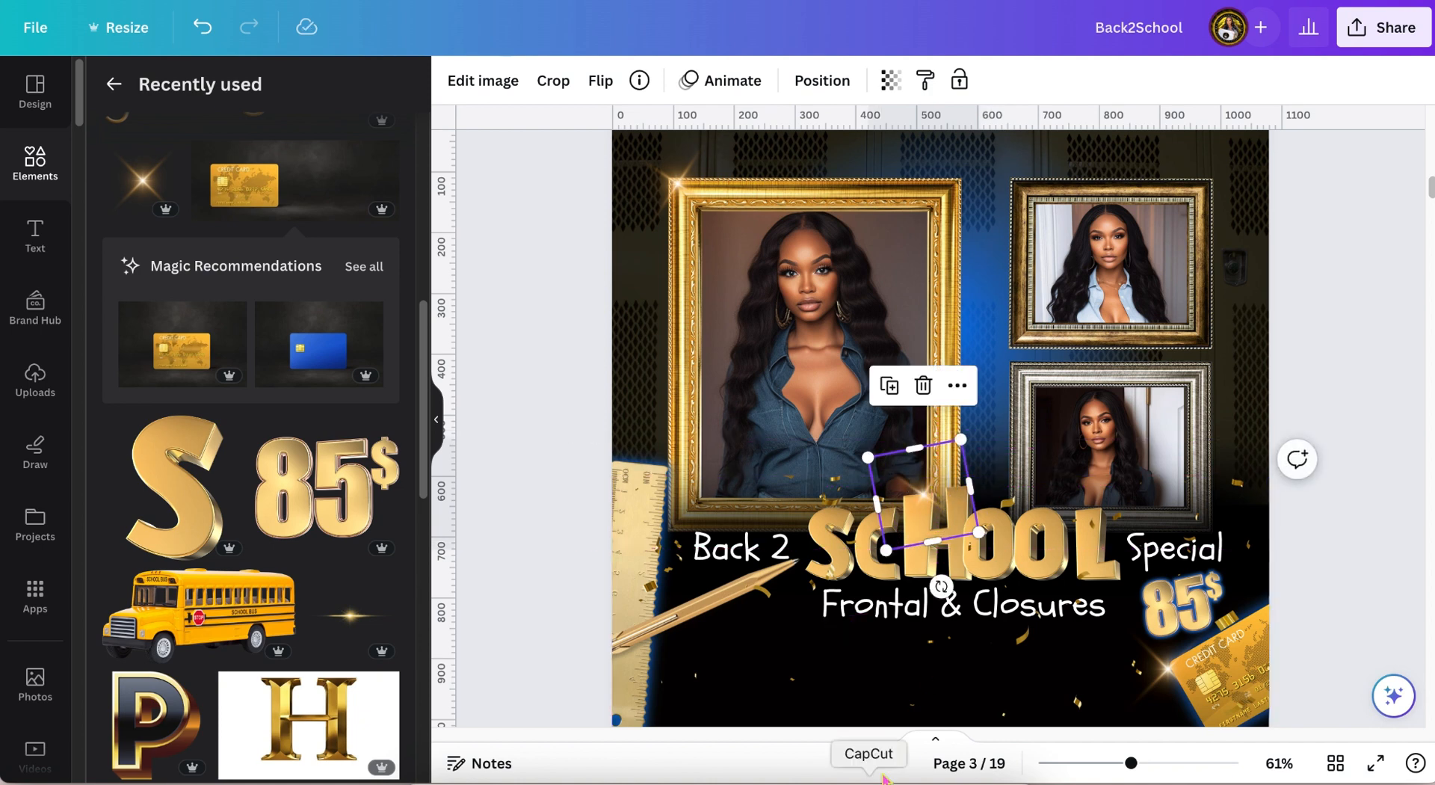
scroll(885, 708, "down", 2)
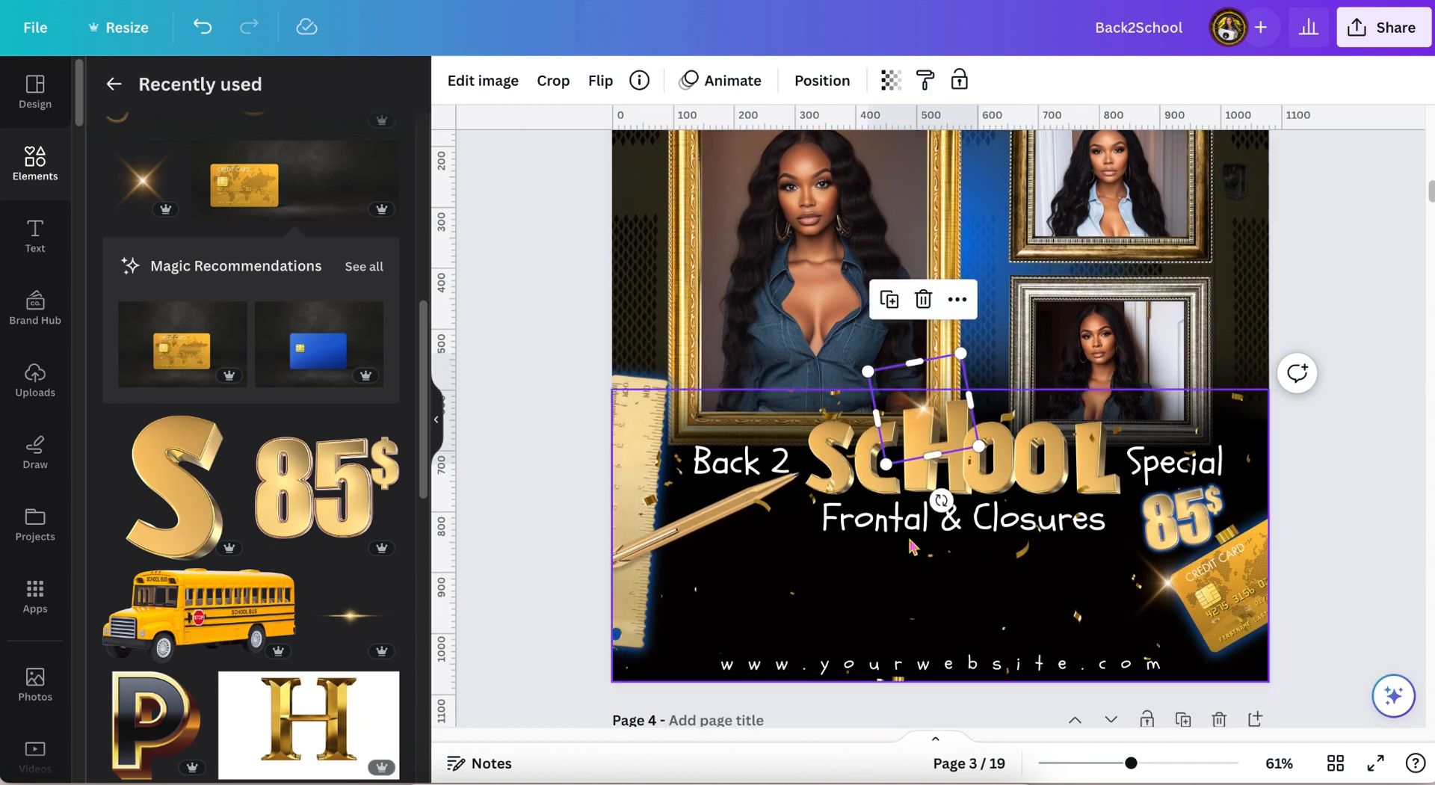
left_click(889, 299)
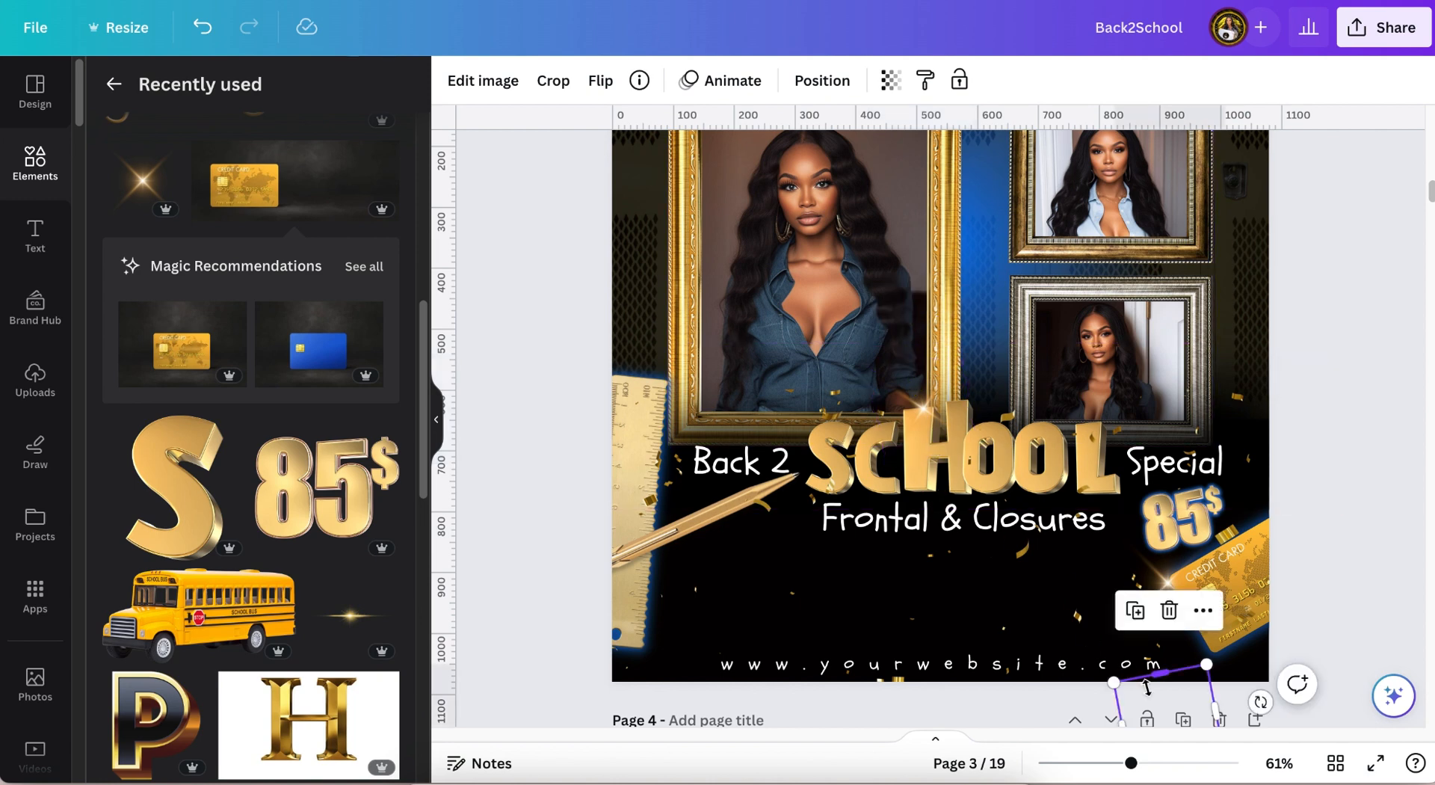
left_click_drag(1164, 701, 694, 484)
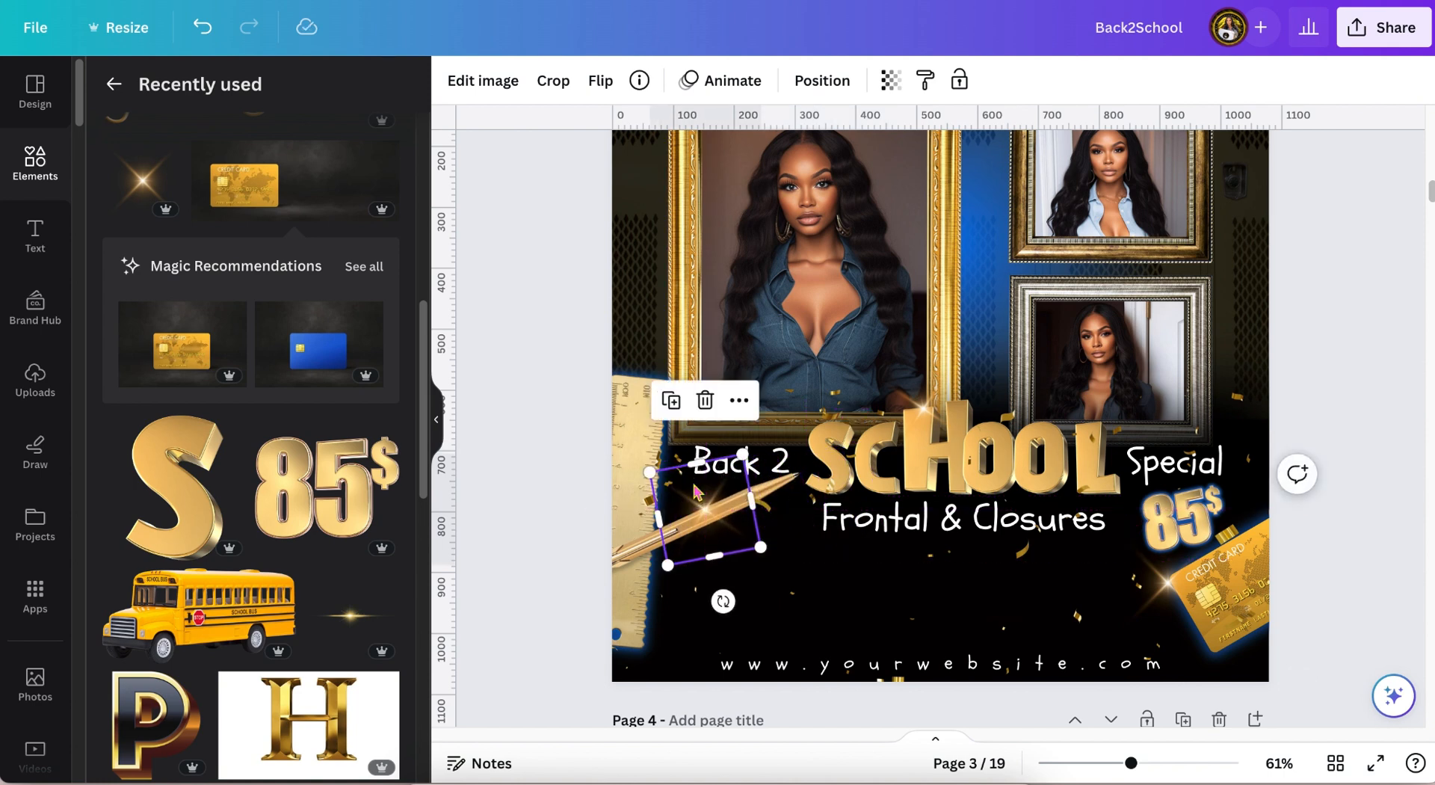
Duplicate the pen's sparkle and place the copy at the upper-left edge of the 85$ price
scroll(695, 490, "up", 1)
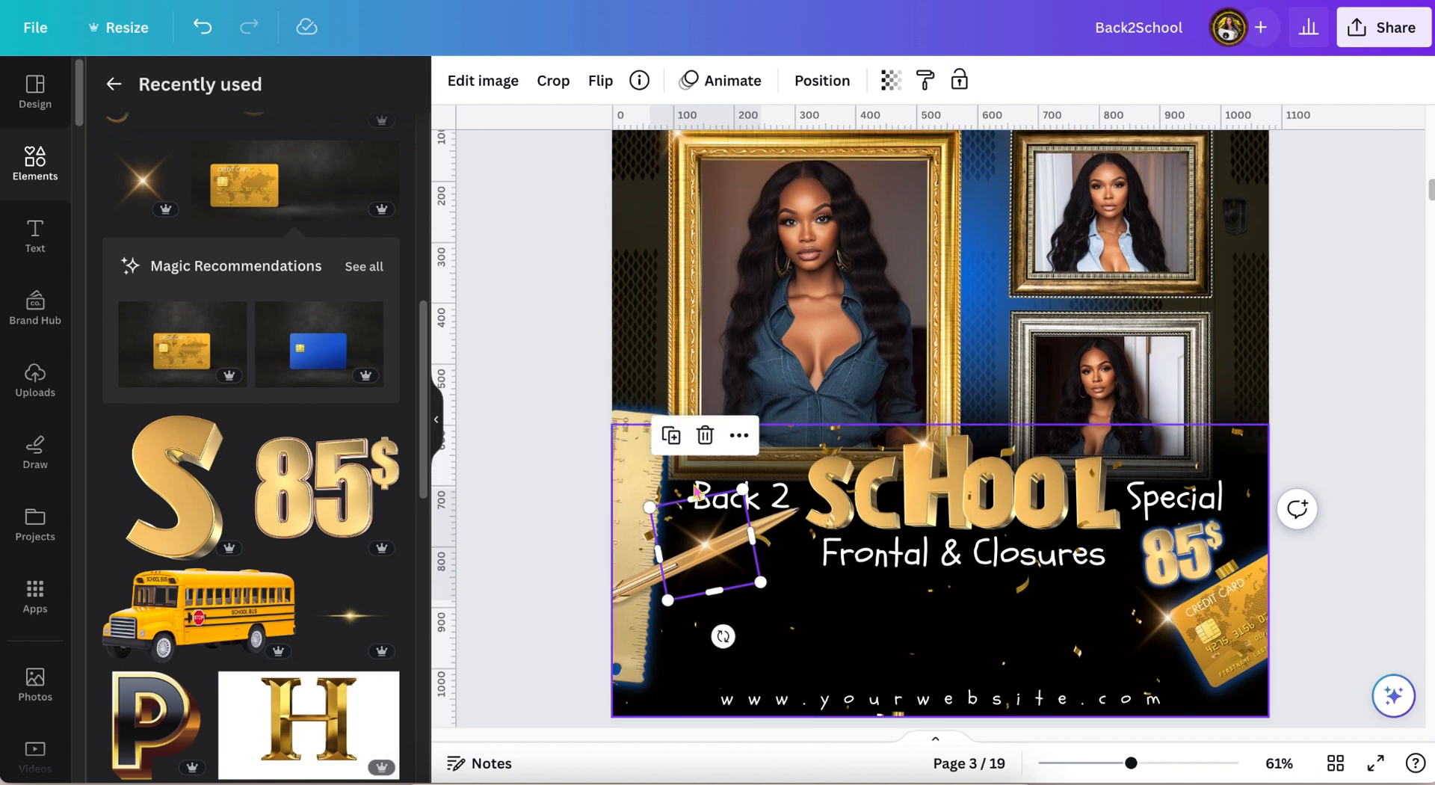
left_click(675, 438)
left_click_drag(715, 554, 1149, 554)
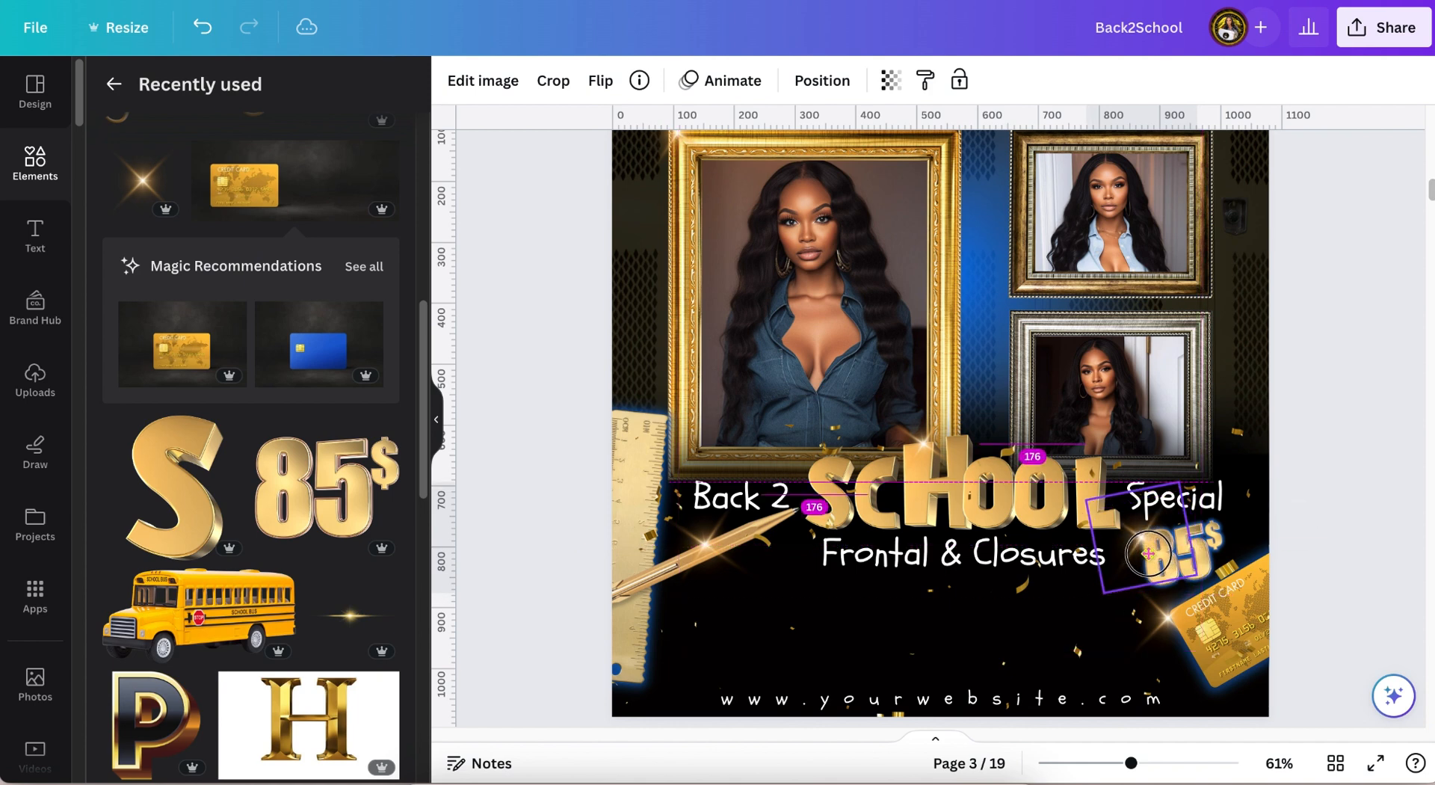
left_click(1351, 412)
scroll(1121, 412, "up", 2)
scroll(897, 449, "down", 2)
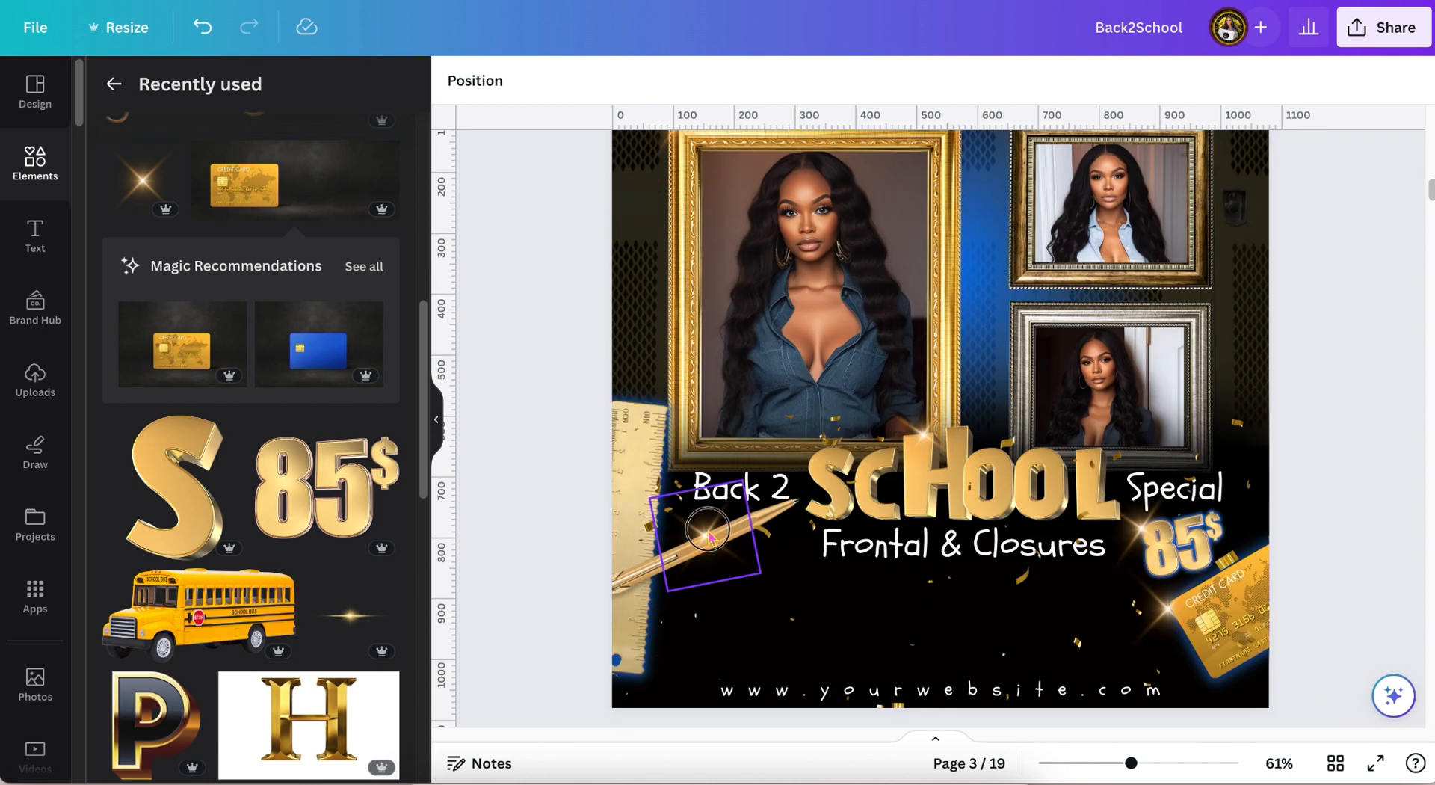
Duplicate the pen's sparkle again, place the copy on the ruler's top edge and fine-tune its position
left_click(706, 537)
left_click(677, 427)
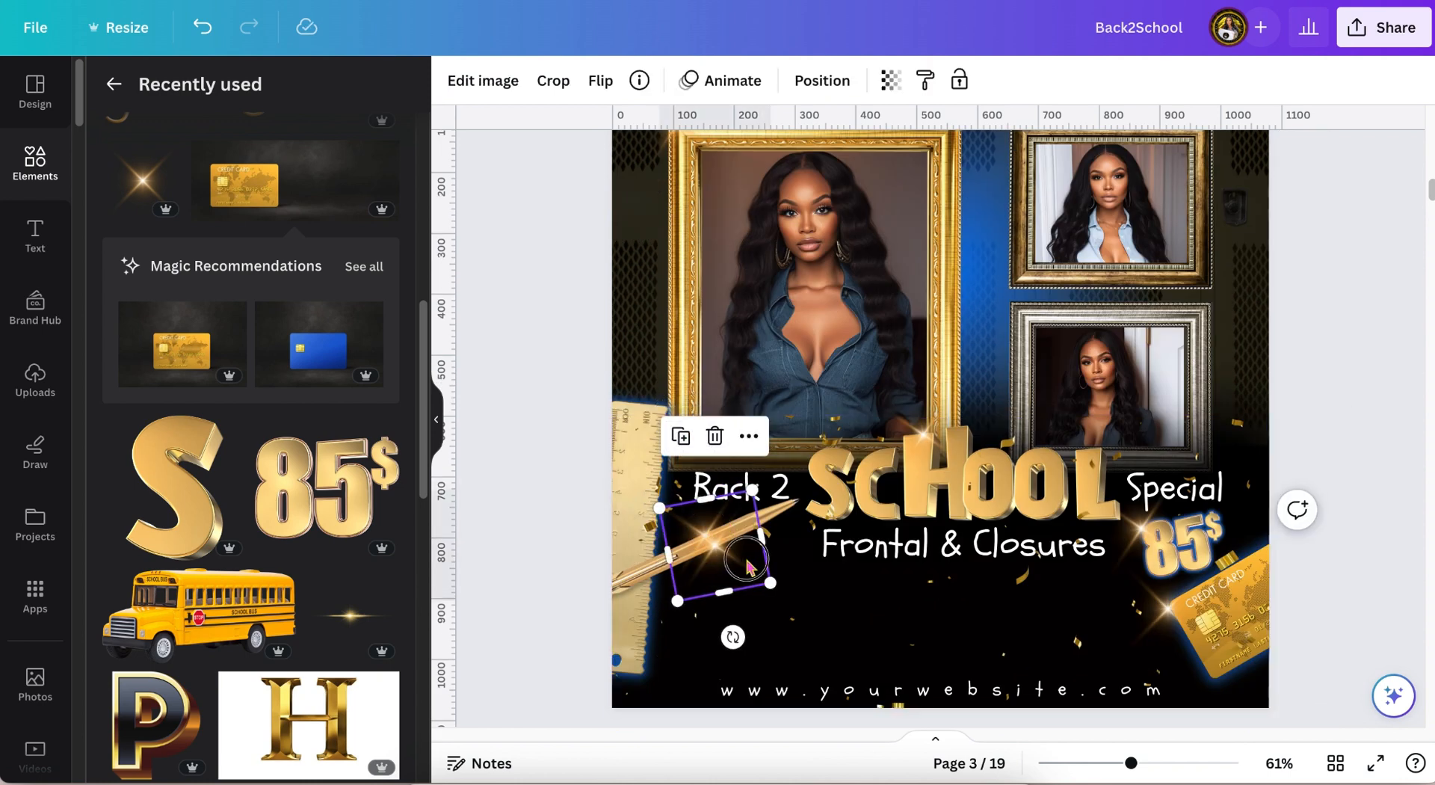
left_click_drag(734, 544, 648, 417)
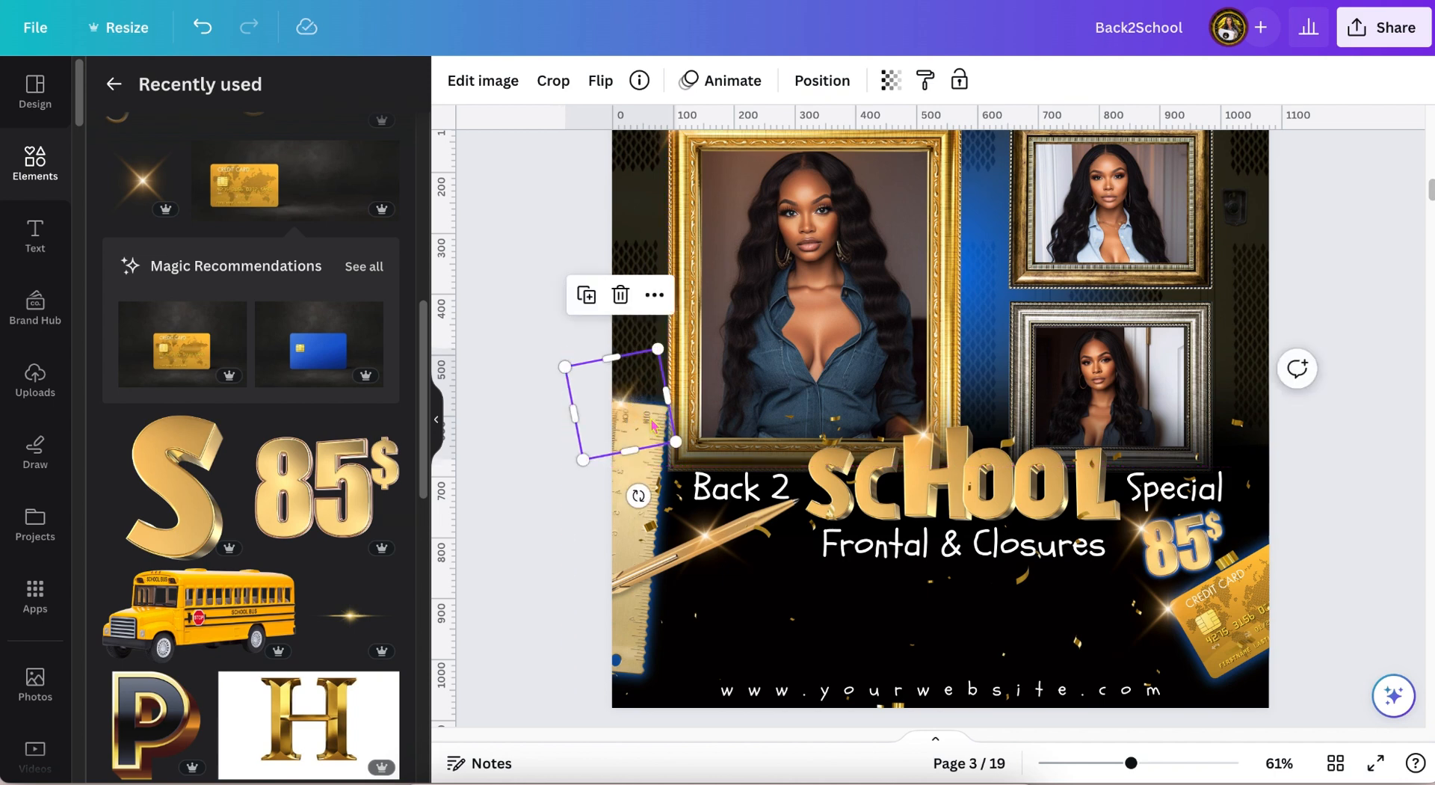
left_click(528, 479)
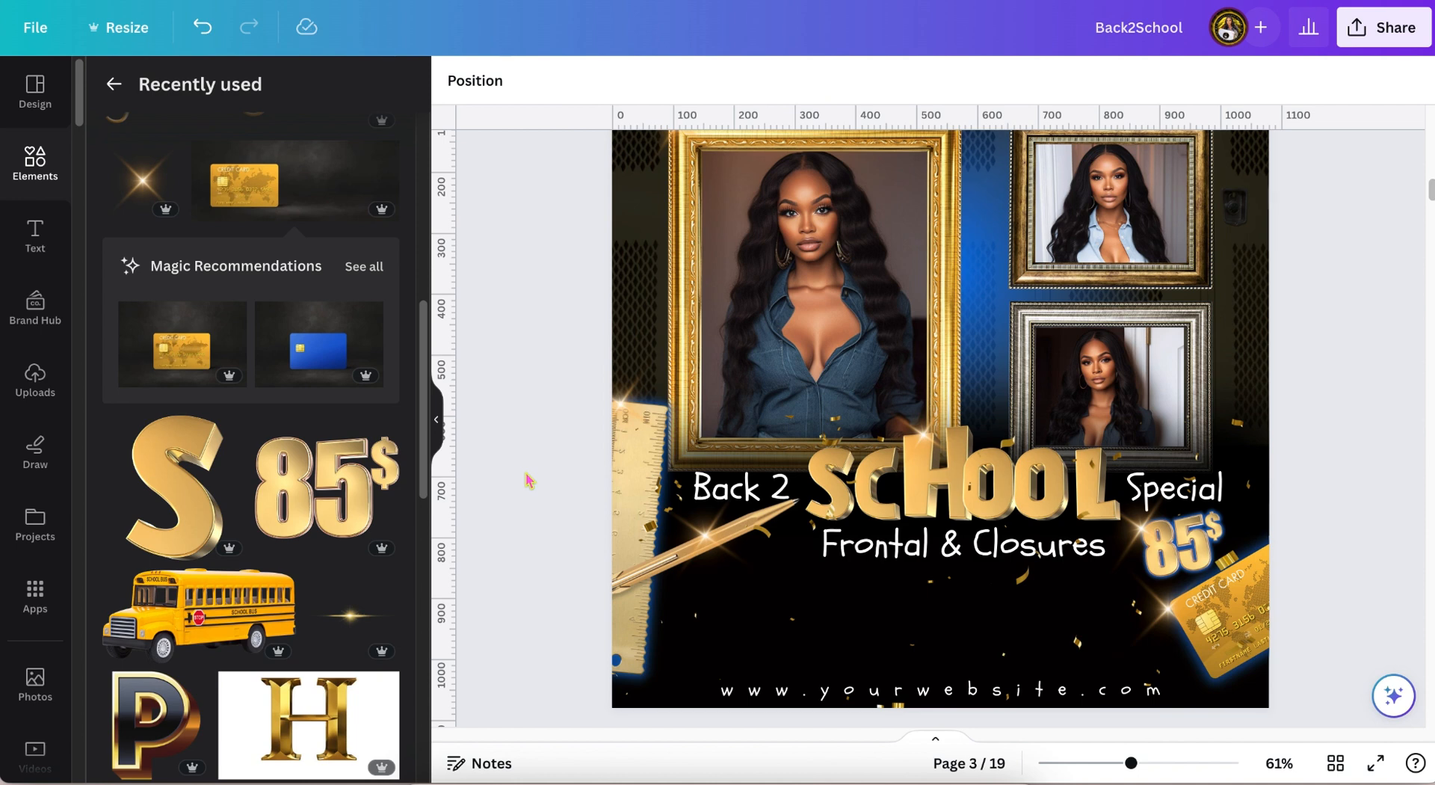
mouse_move(629, 389)
left_mouse_down()
mouse_move(666, 387)
mouse_move(641, 382)
left_mouse_up()
left_click(546, 369)
Delete page 4 and move the gold Hello Summer lettering from the following page to the top of the page 3 flyer, across the frames' upper edge
scroll(903, 394, "down", 6)
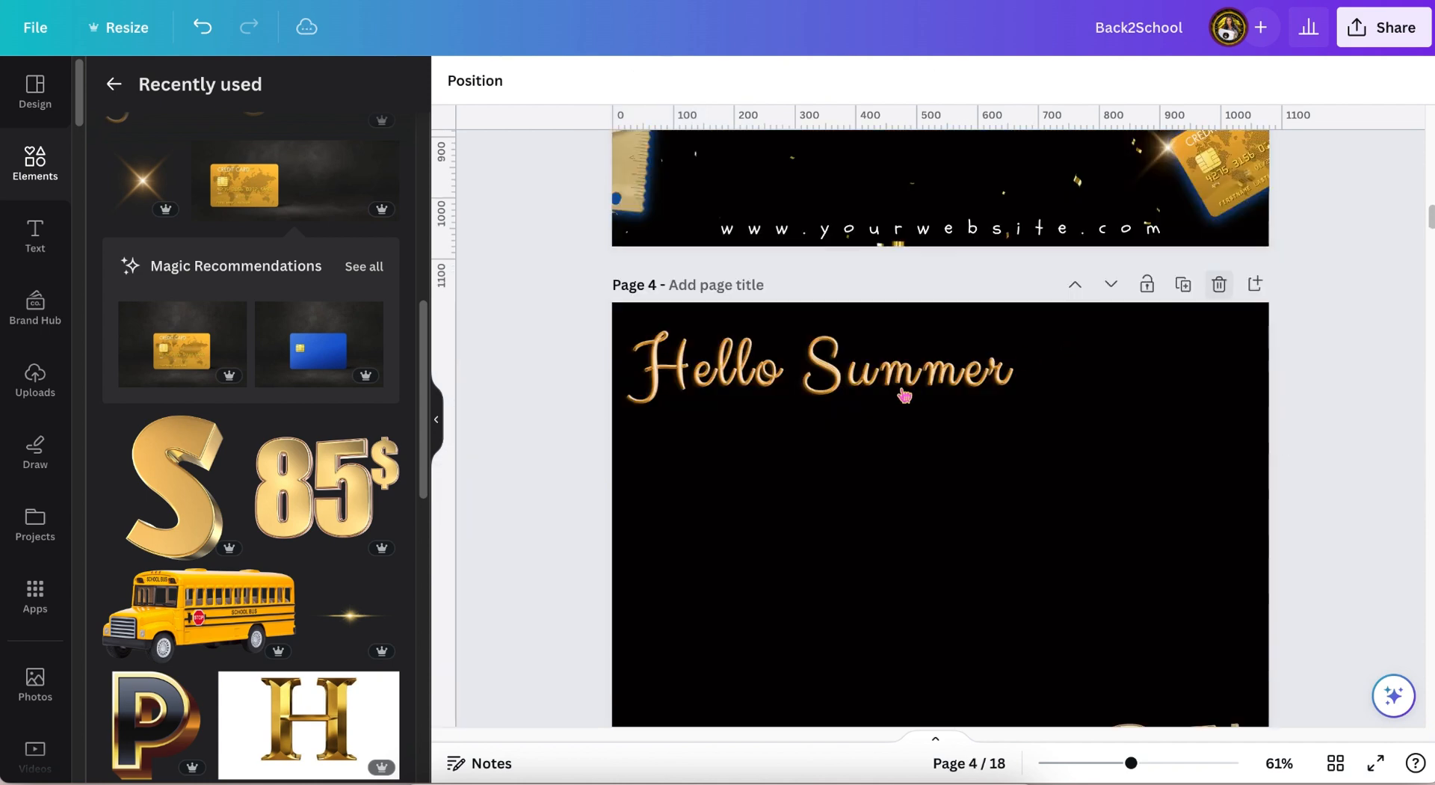
left_click(887, 384)
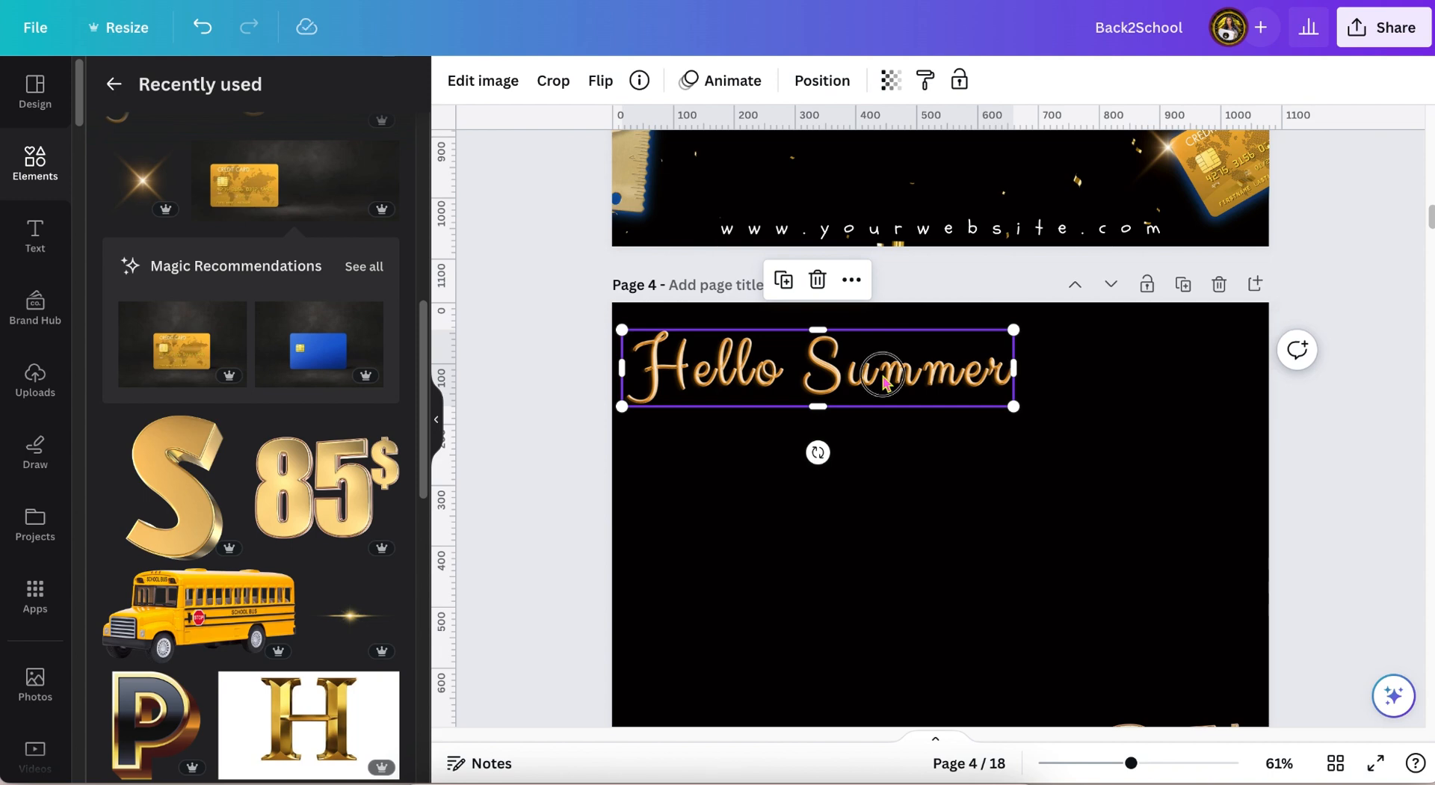
left_click_drag(885, 383, 963, 254)
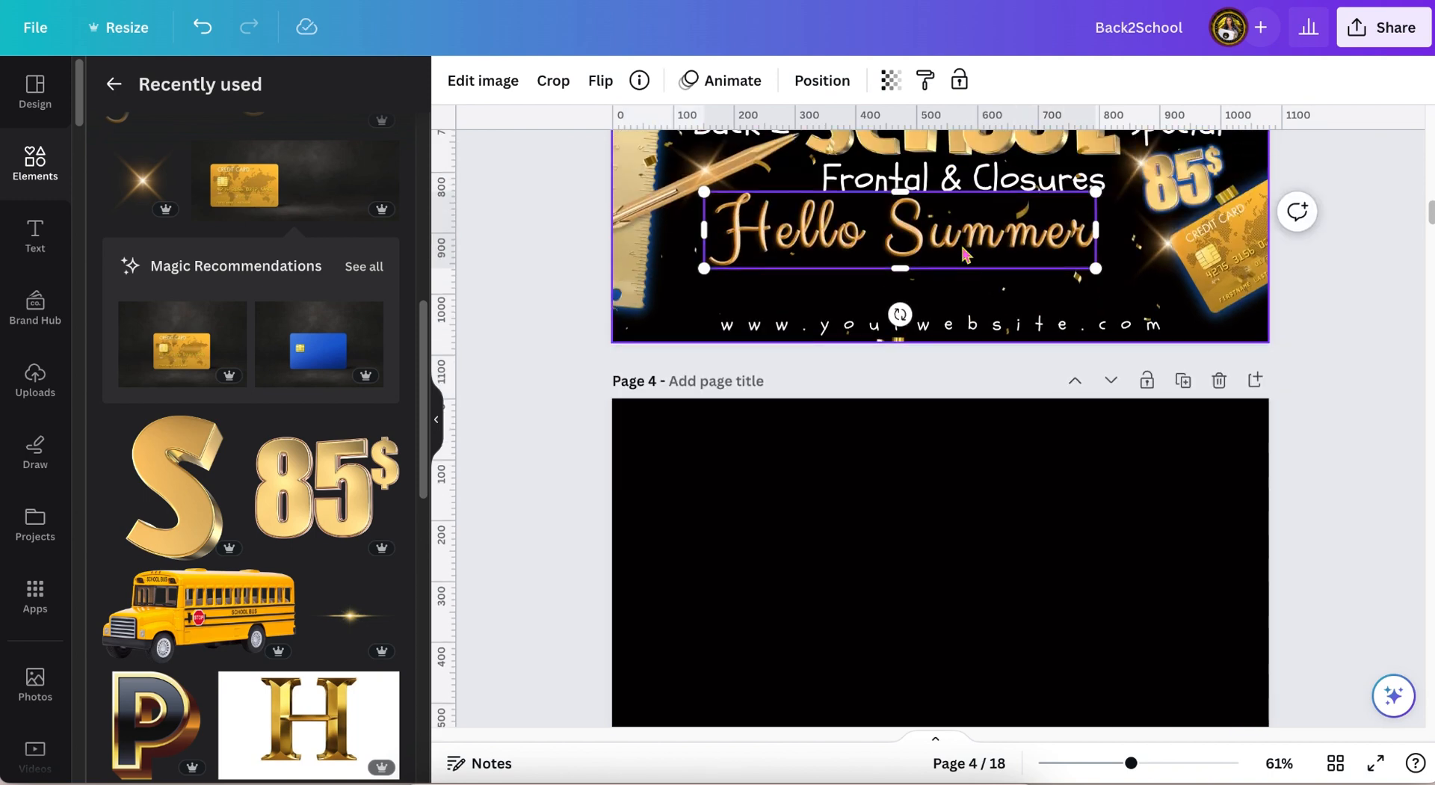
scroll(962, 242, "up", 6)
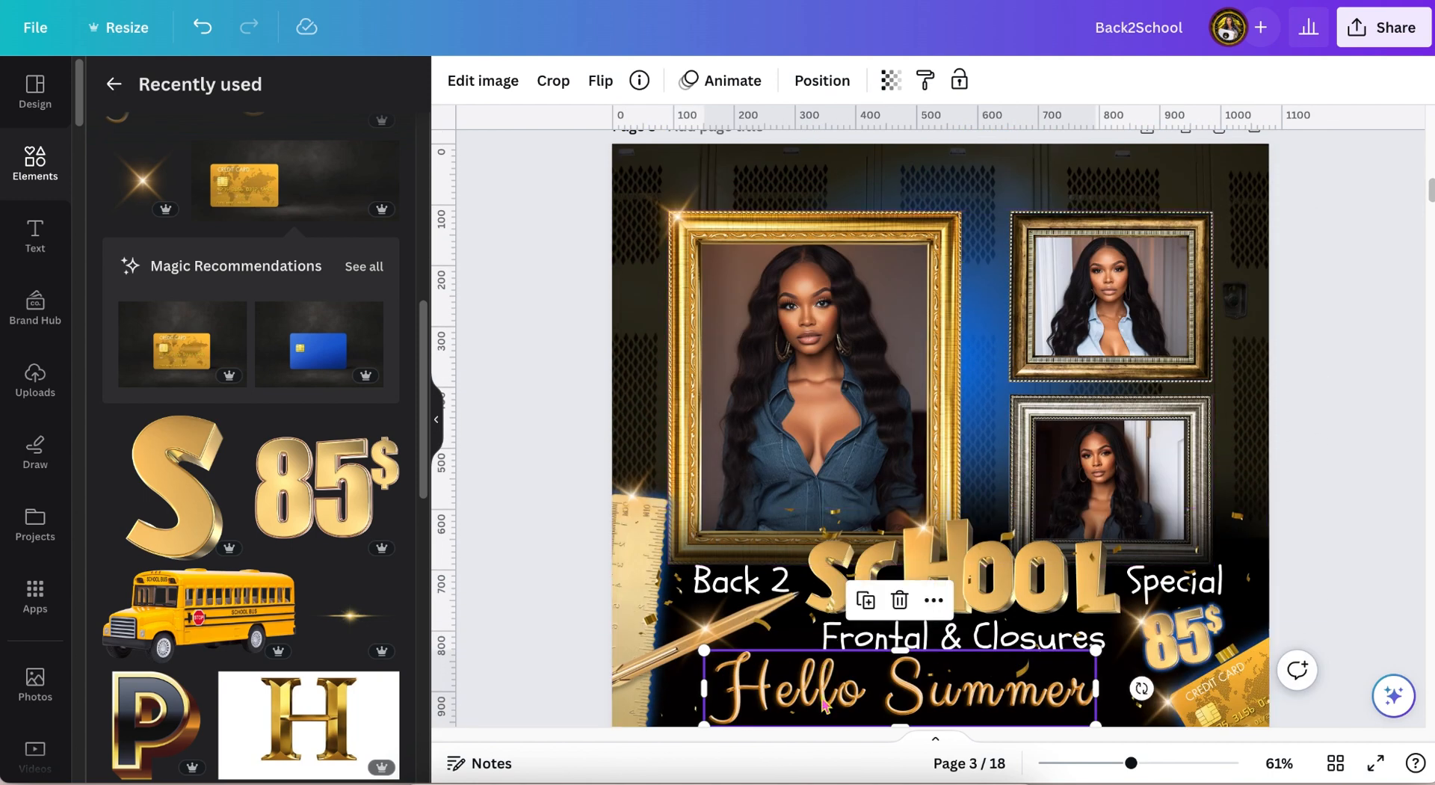
left_click_drag(822, 676, 865, 216)
scroll(865, 216, "up", 1)
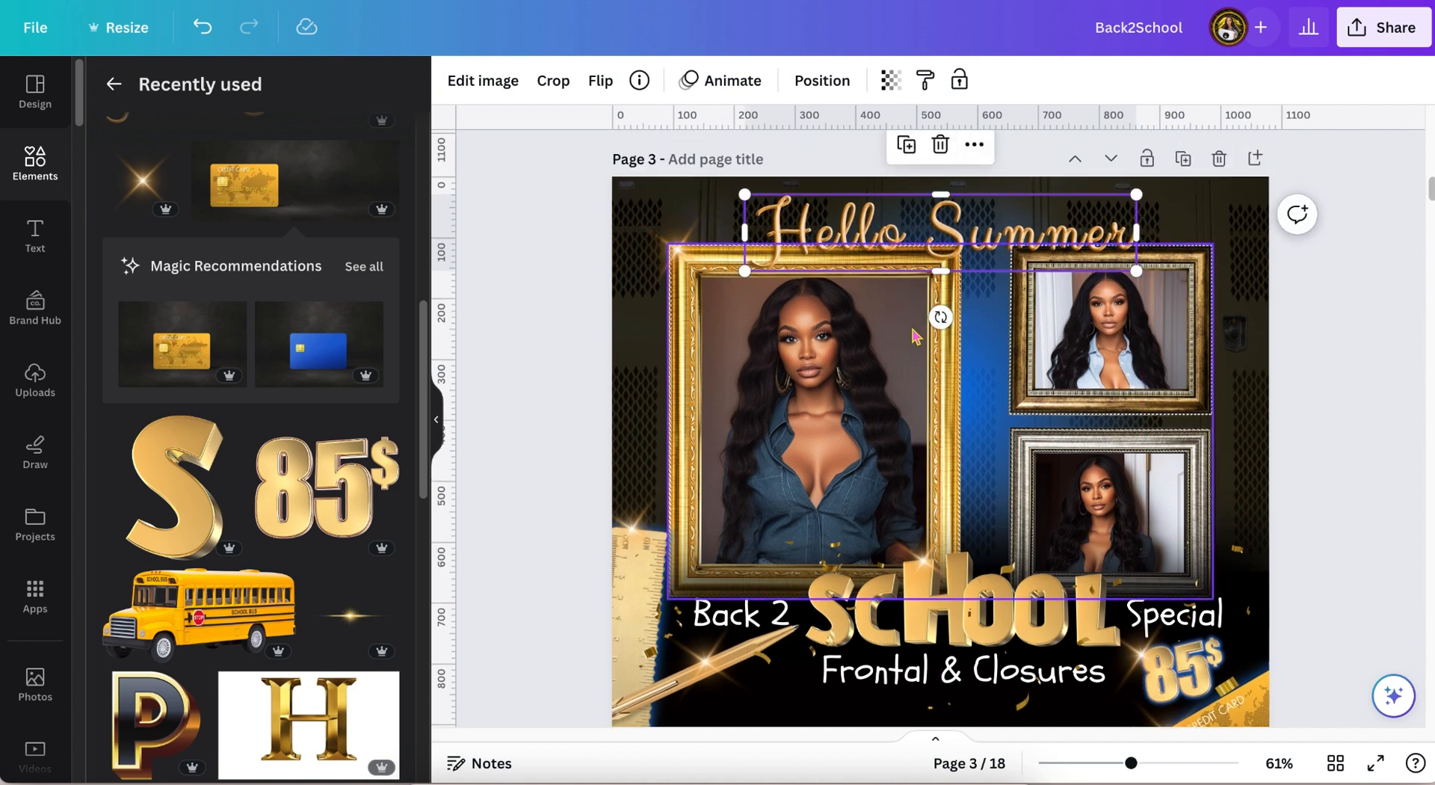
Rotate the Hello Summer lettering to about -5° and view the whole flyer at 54% zoom
left_click_drag(941, 318, 947, 316)
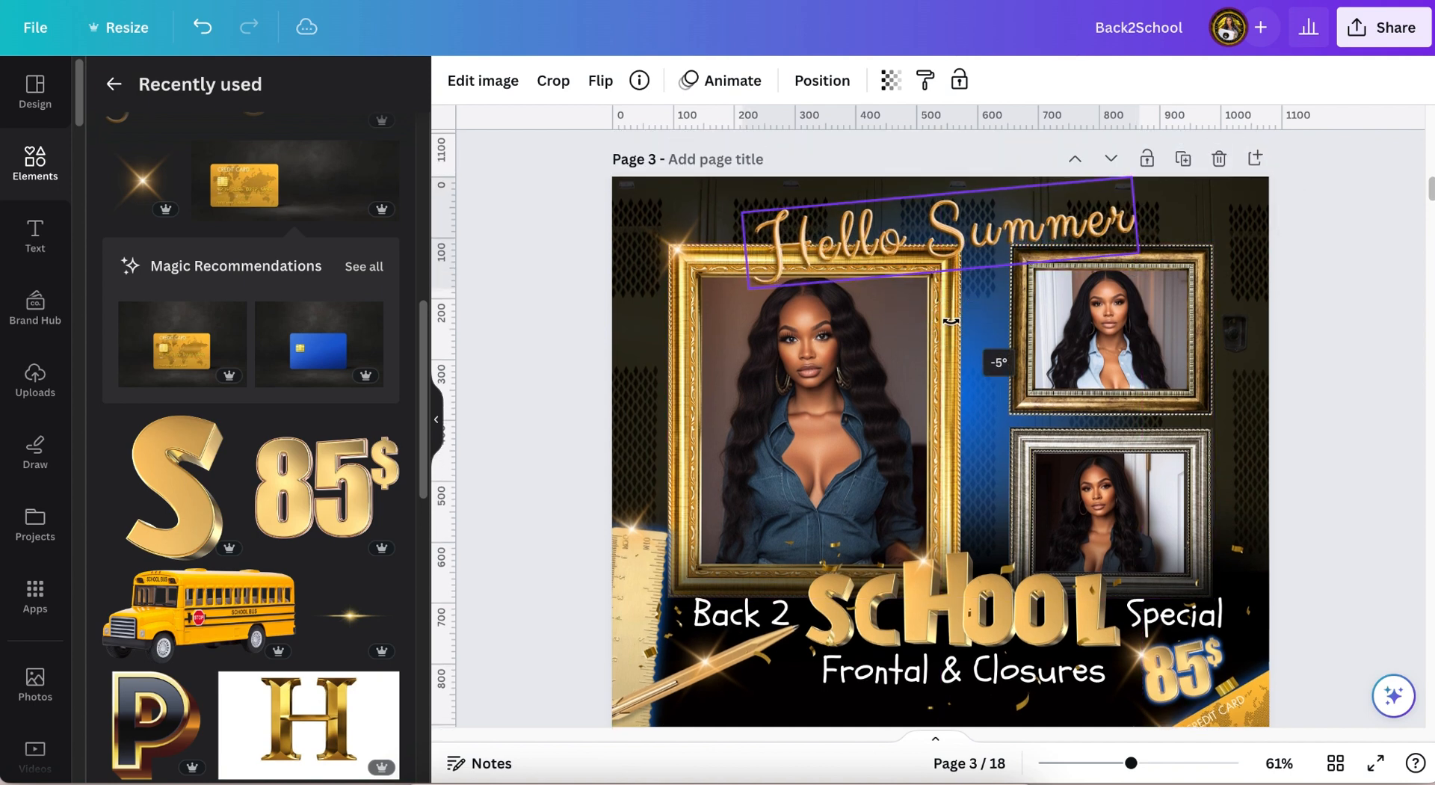
left_click(557, 245)
scroll(559, 249, "down", 2)
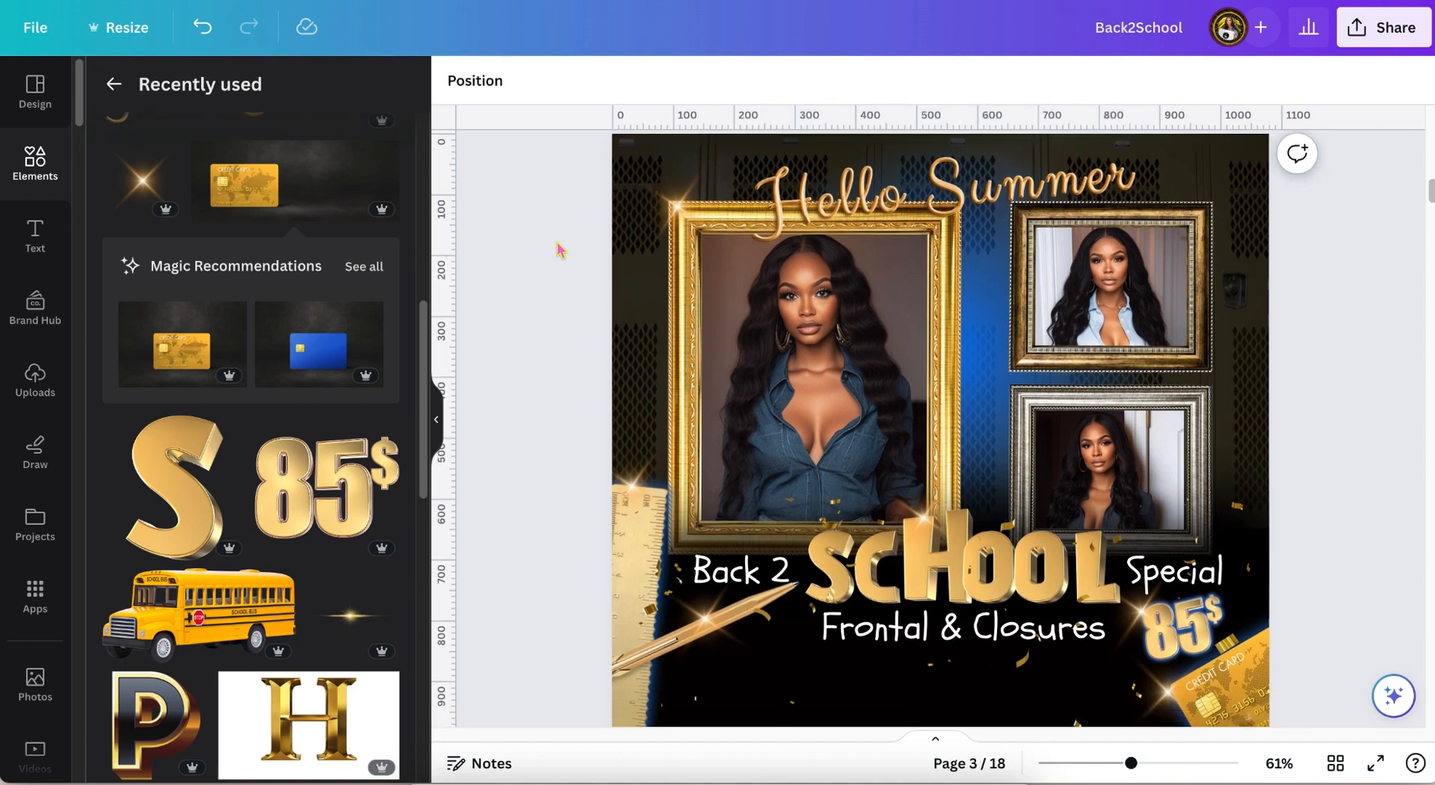
left_click_drag(1131, 763, 1124, 764)
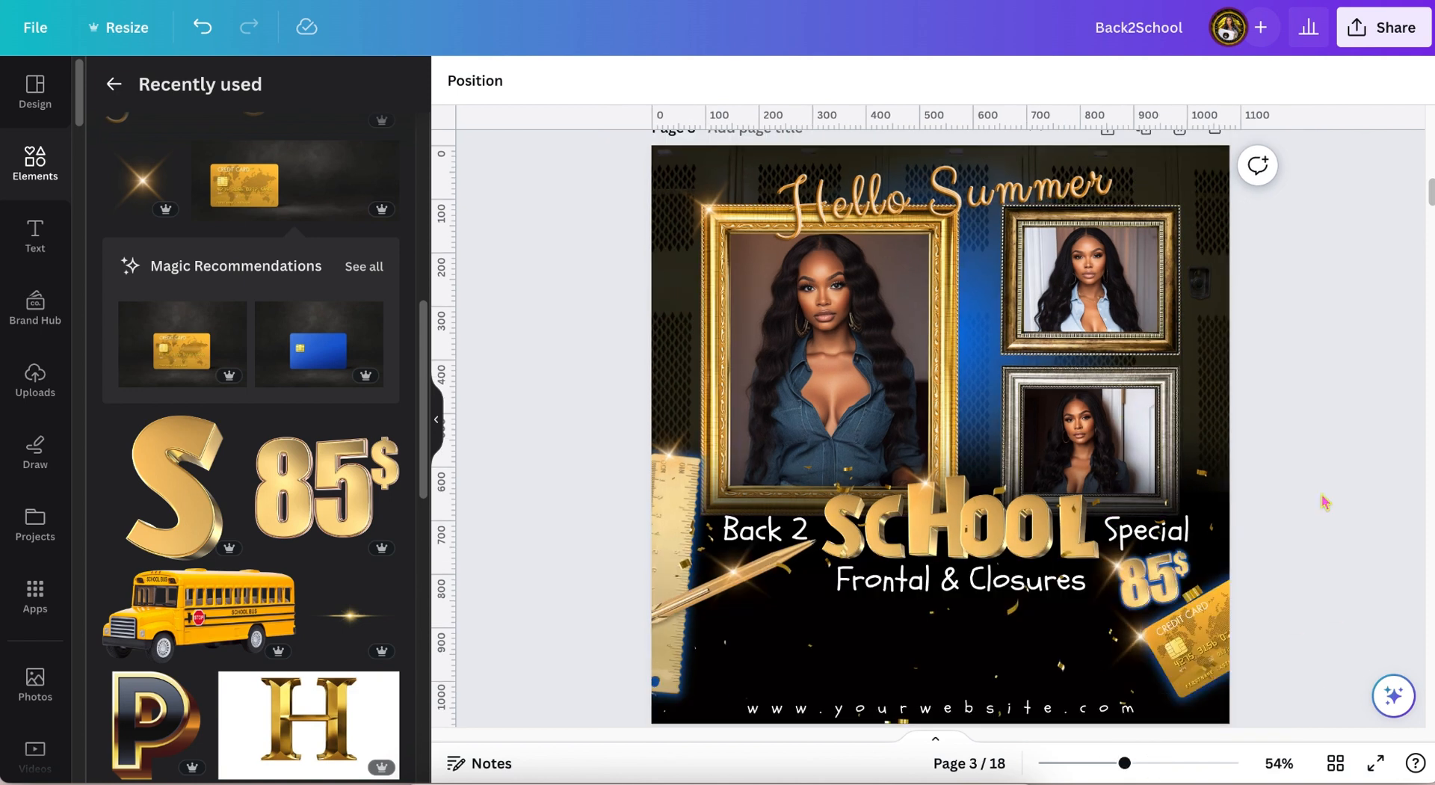
scroll(1325, 502, "down", 1)
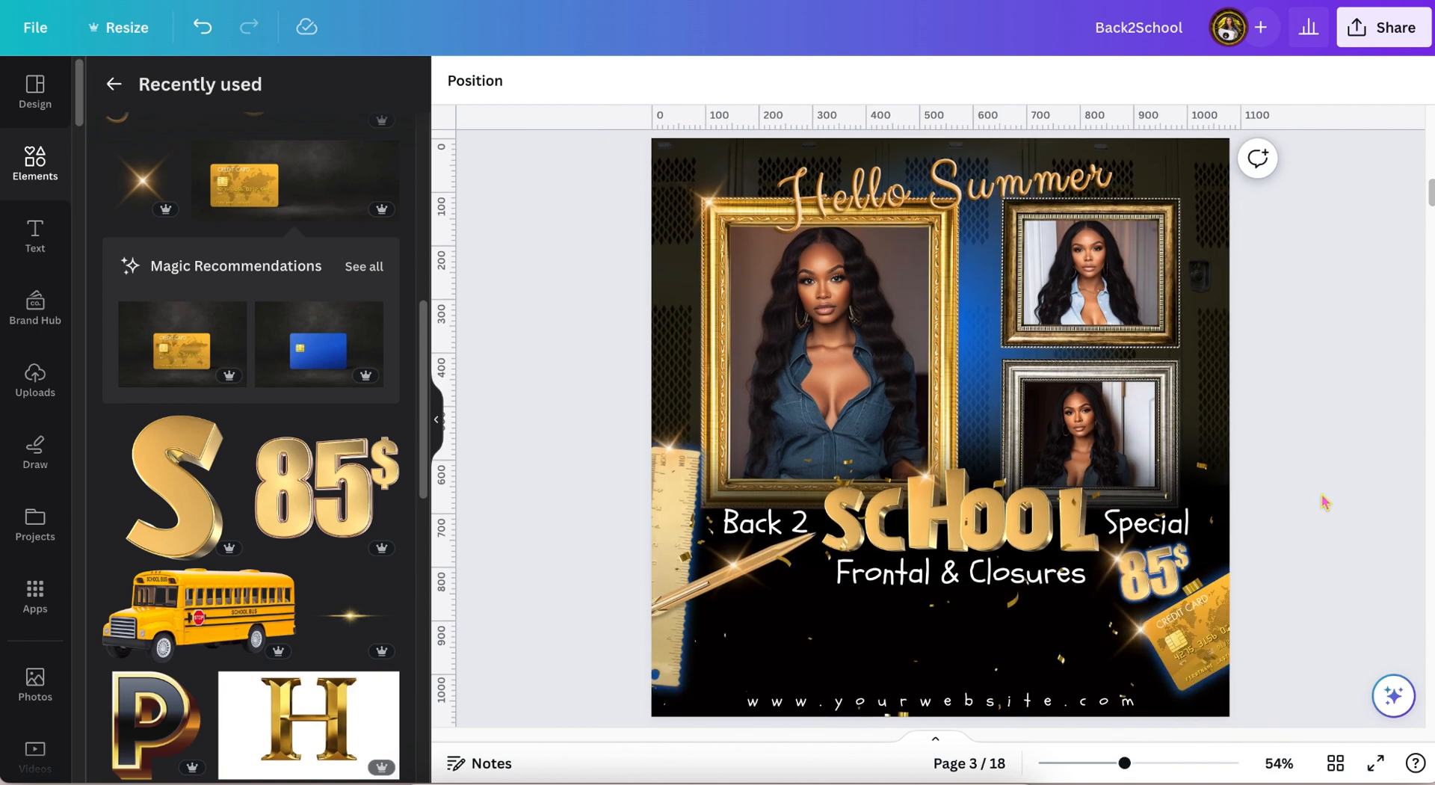